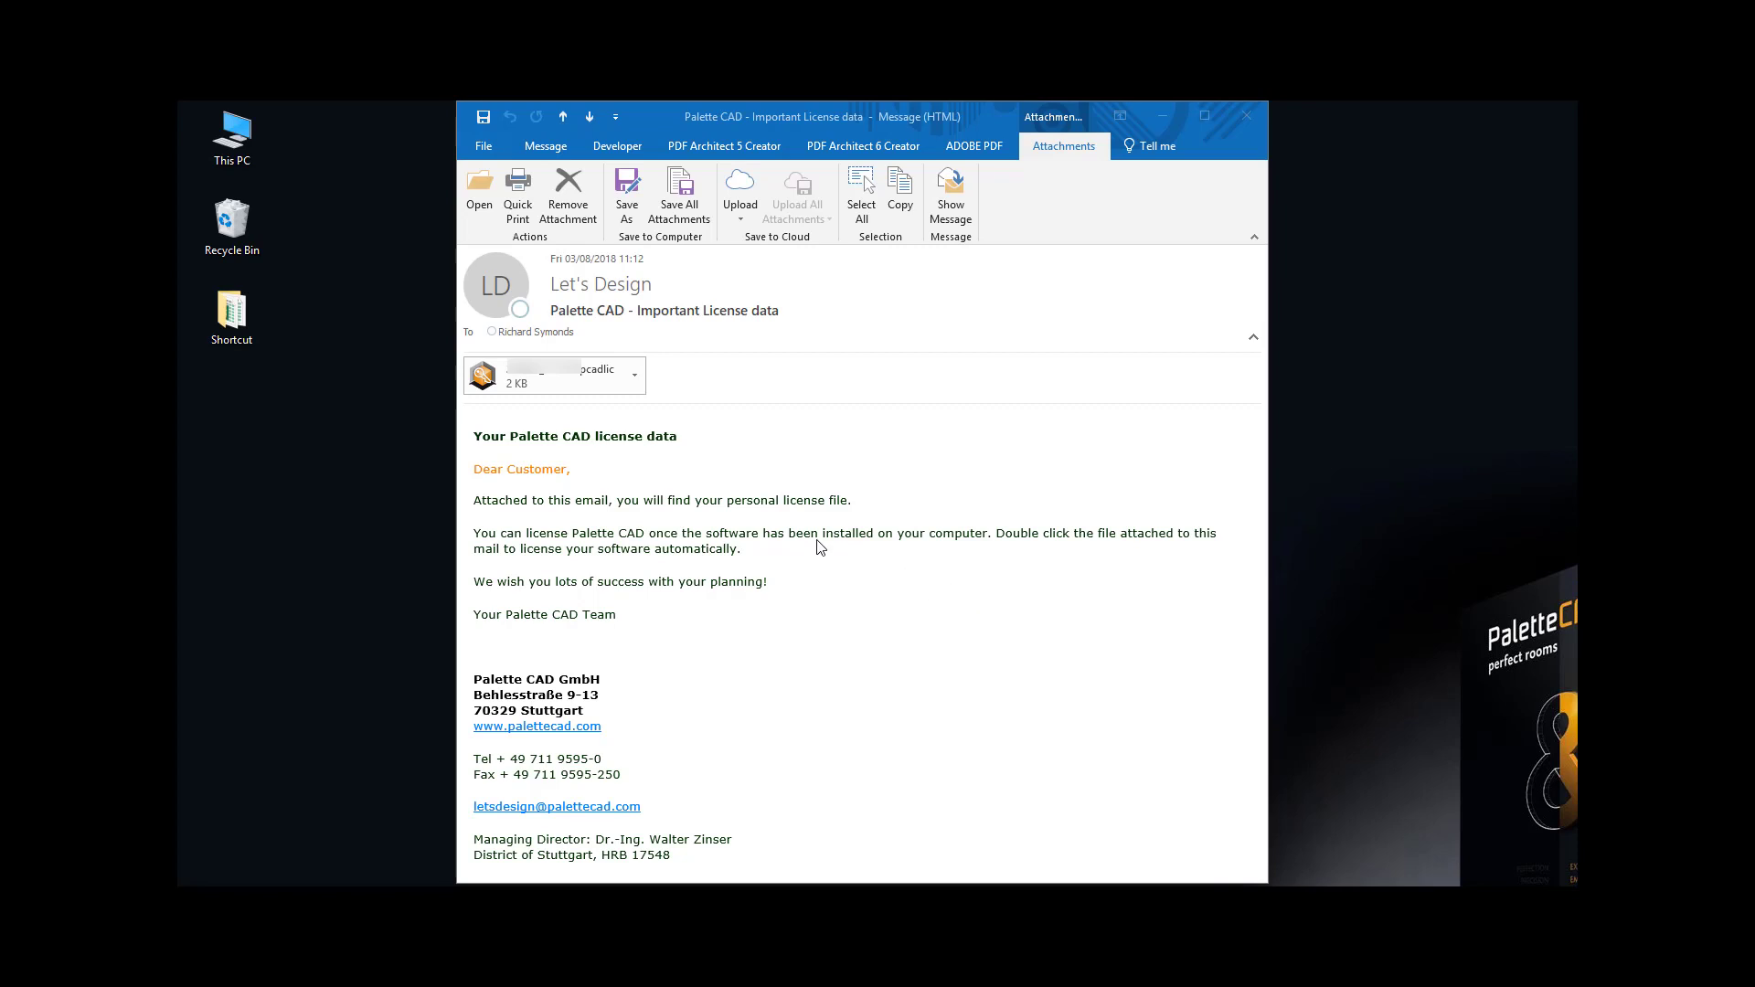
Save the licence file attached to the e-mail into the Important Palette CAD license data folder on the desktop
right_click(567, 382)
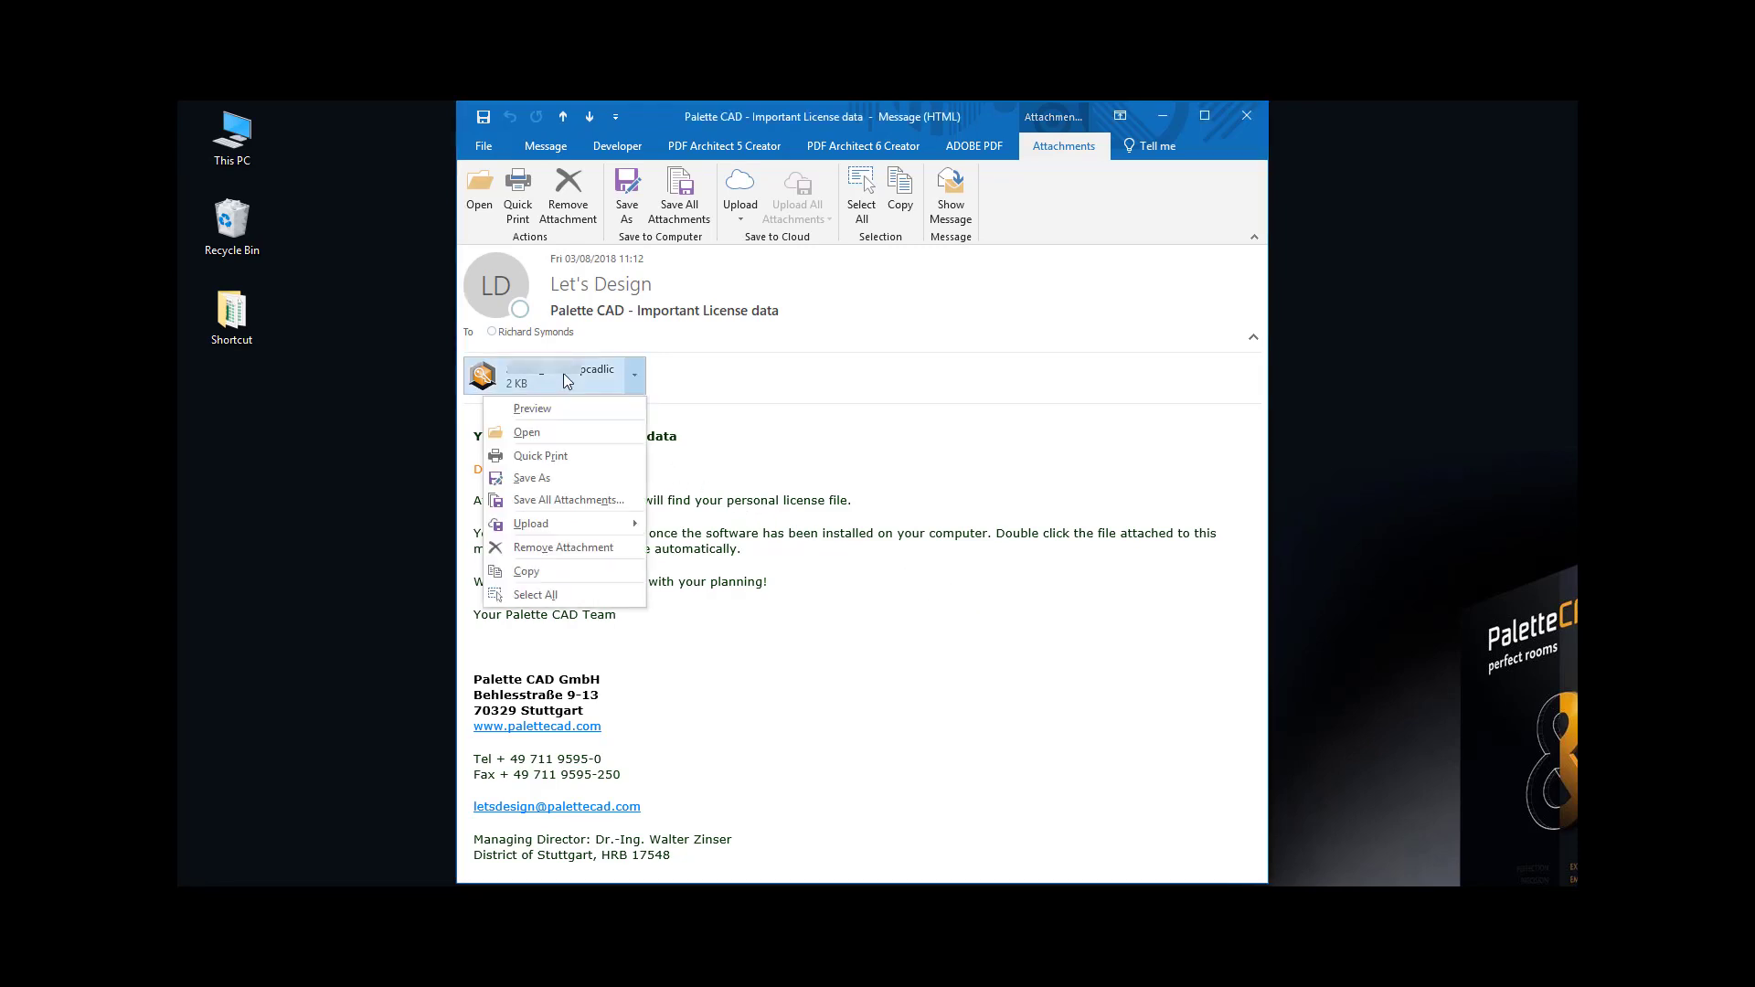
click(585, 476)
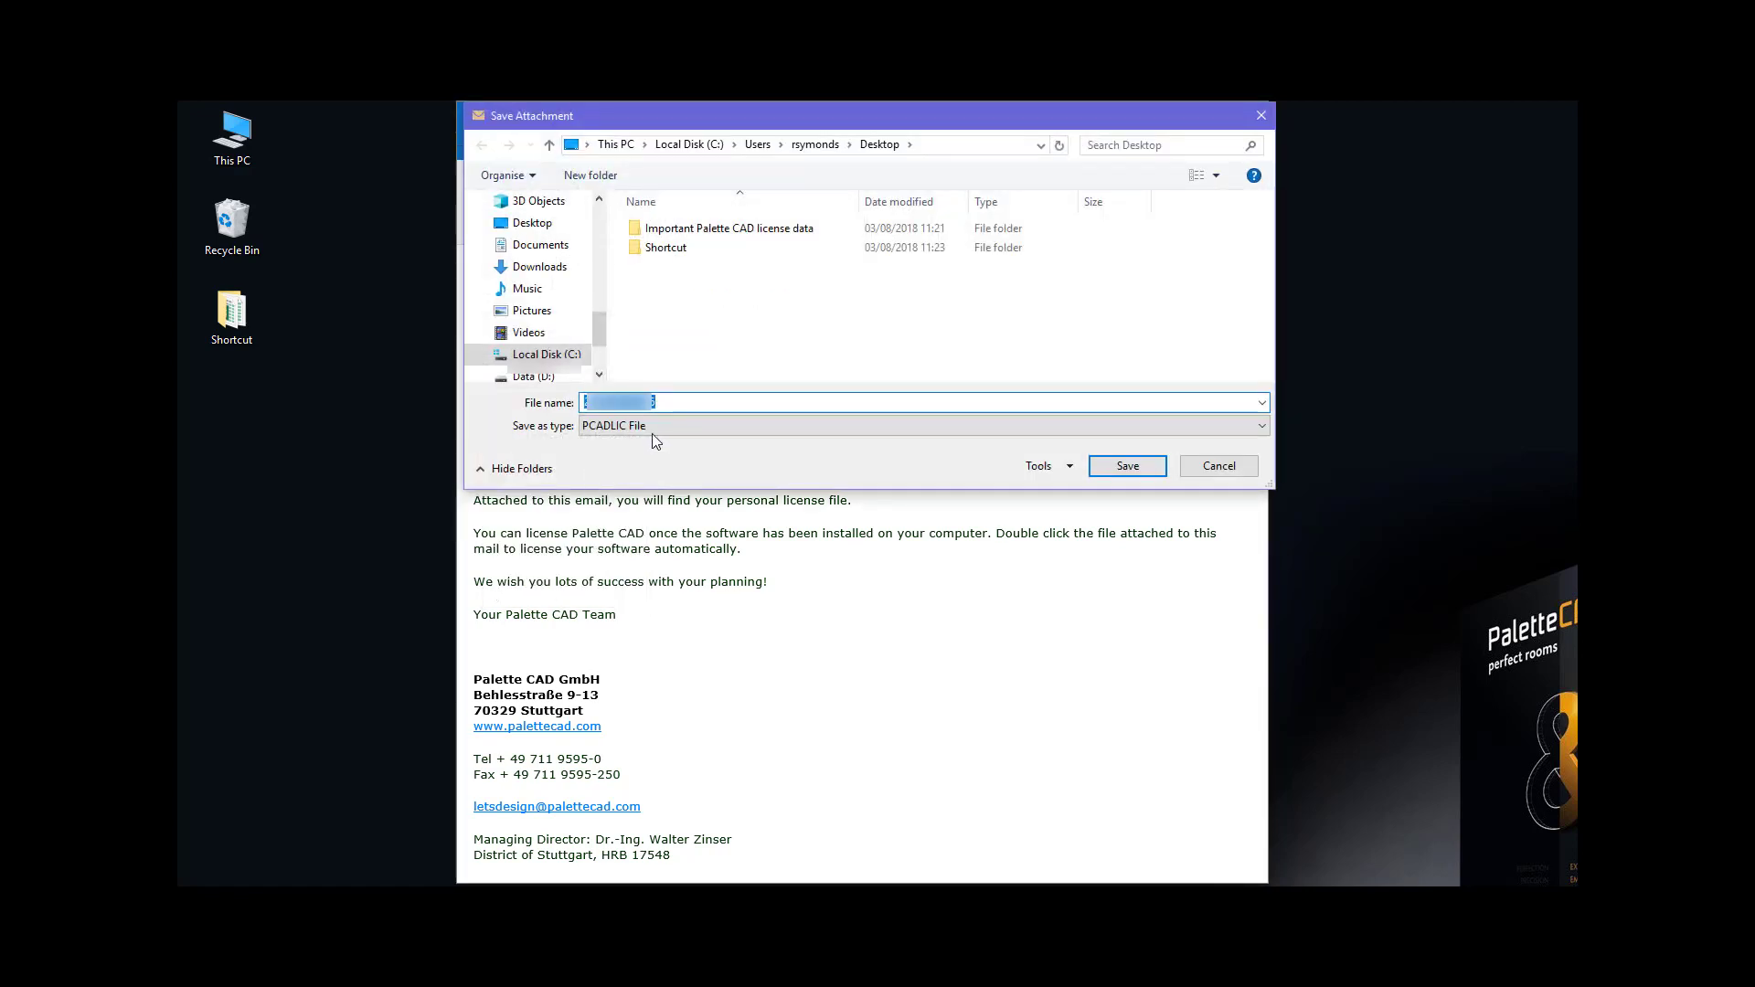
double_click(704, 230)
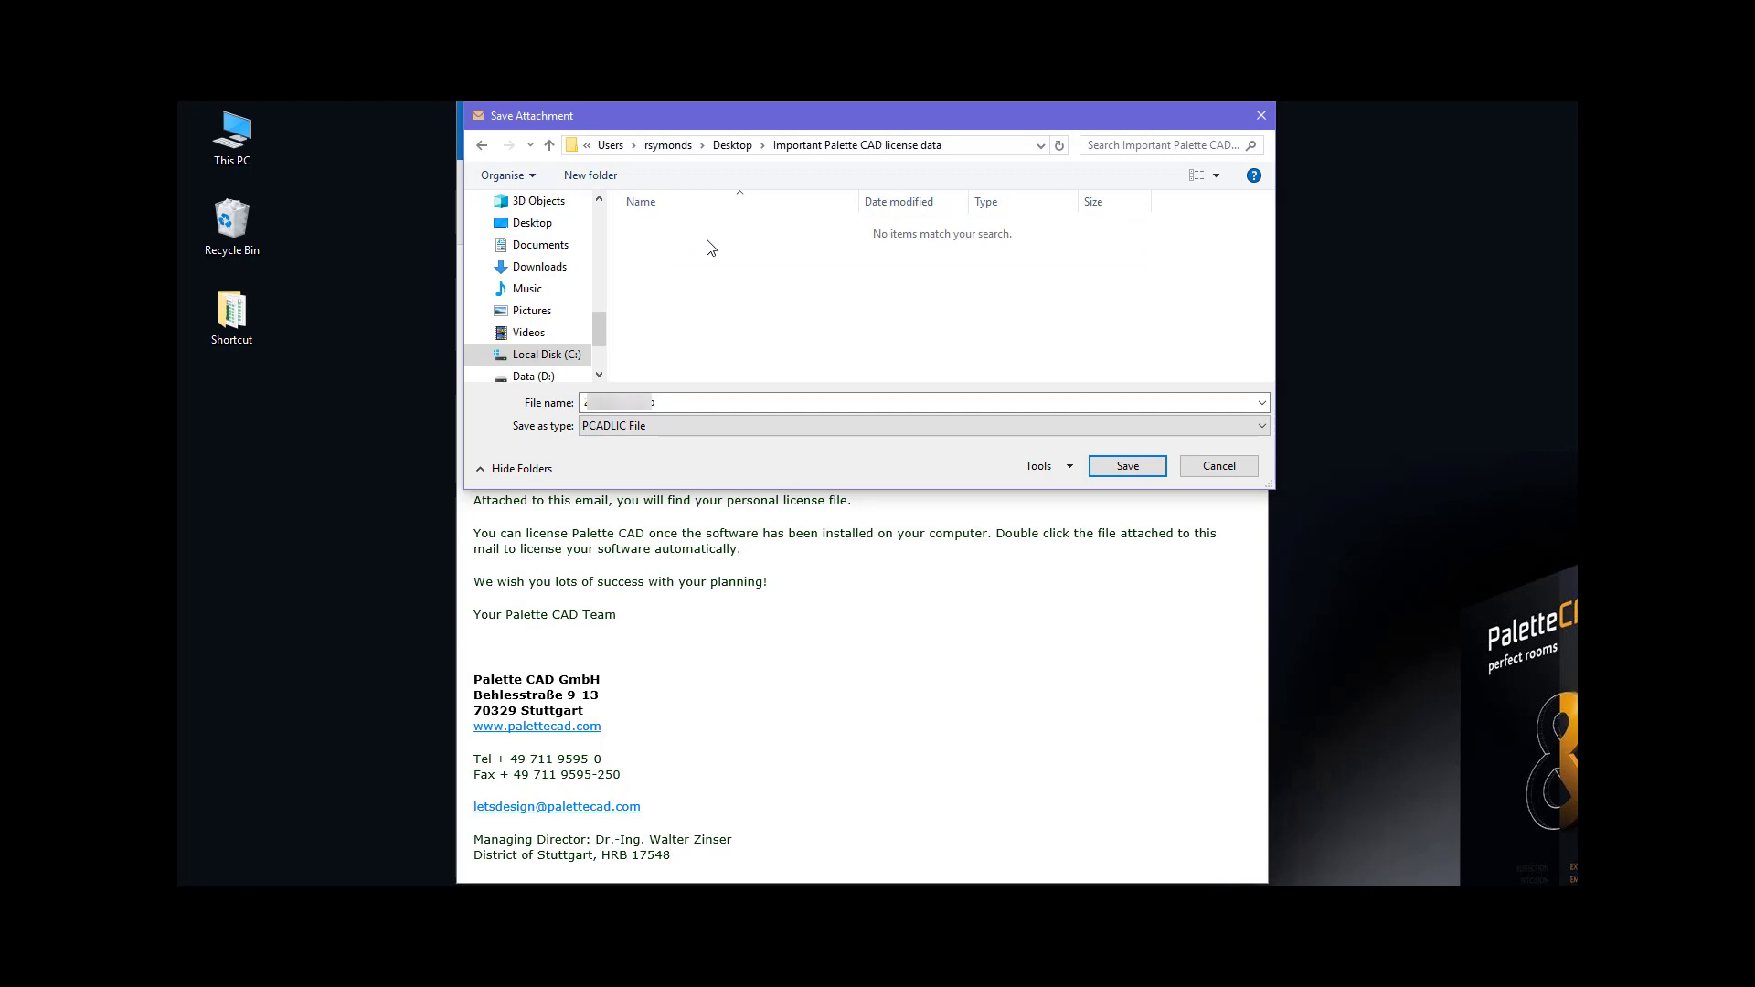
click(1126, 467)
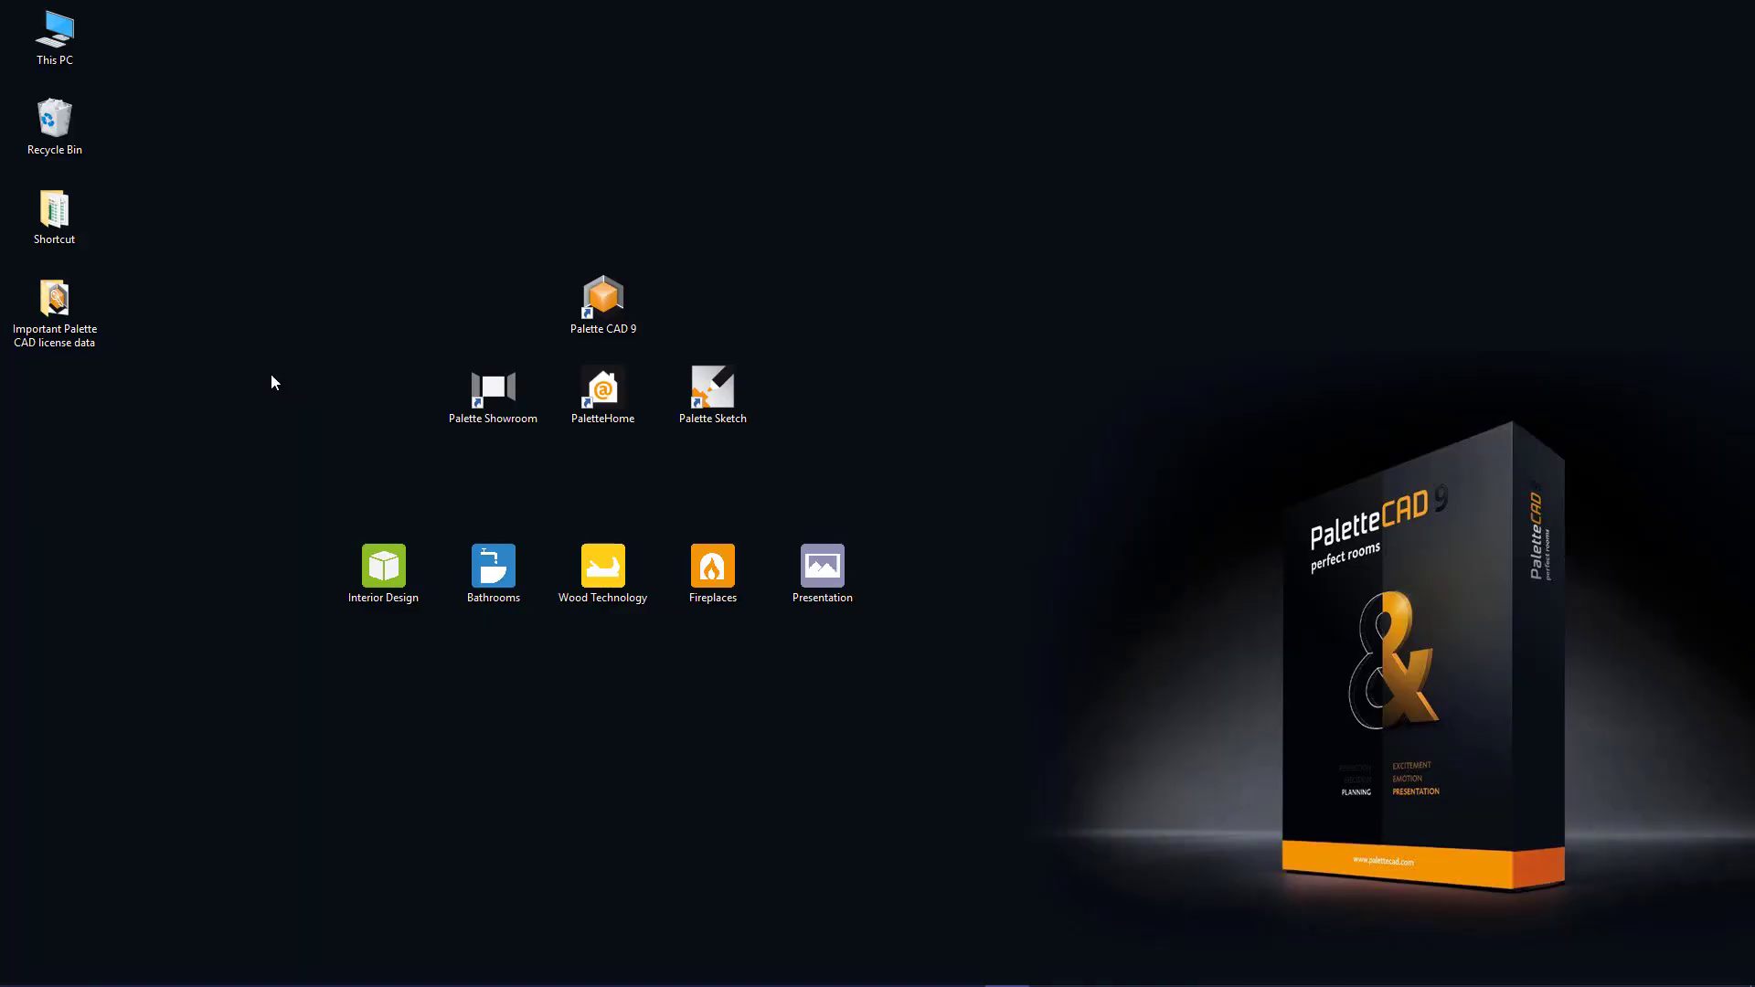
License Palette CAD 9 by opening the saved licence file from the desktop folder
click(81, 312)
double_click(81, 313)
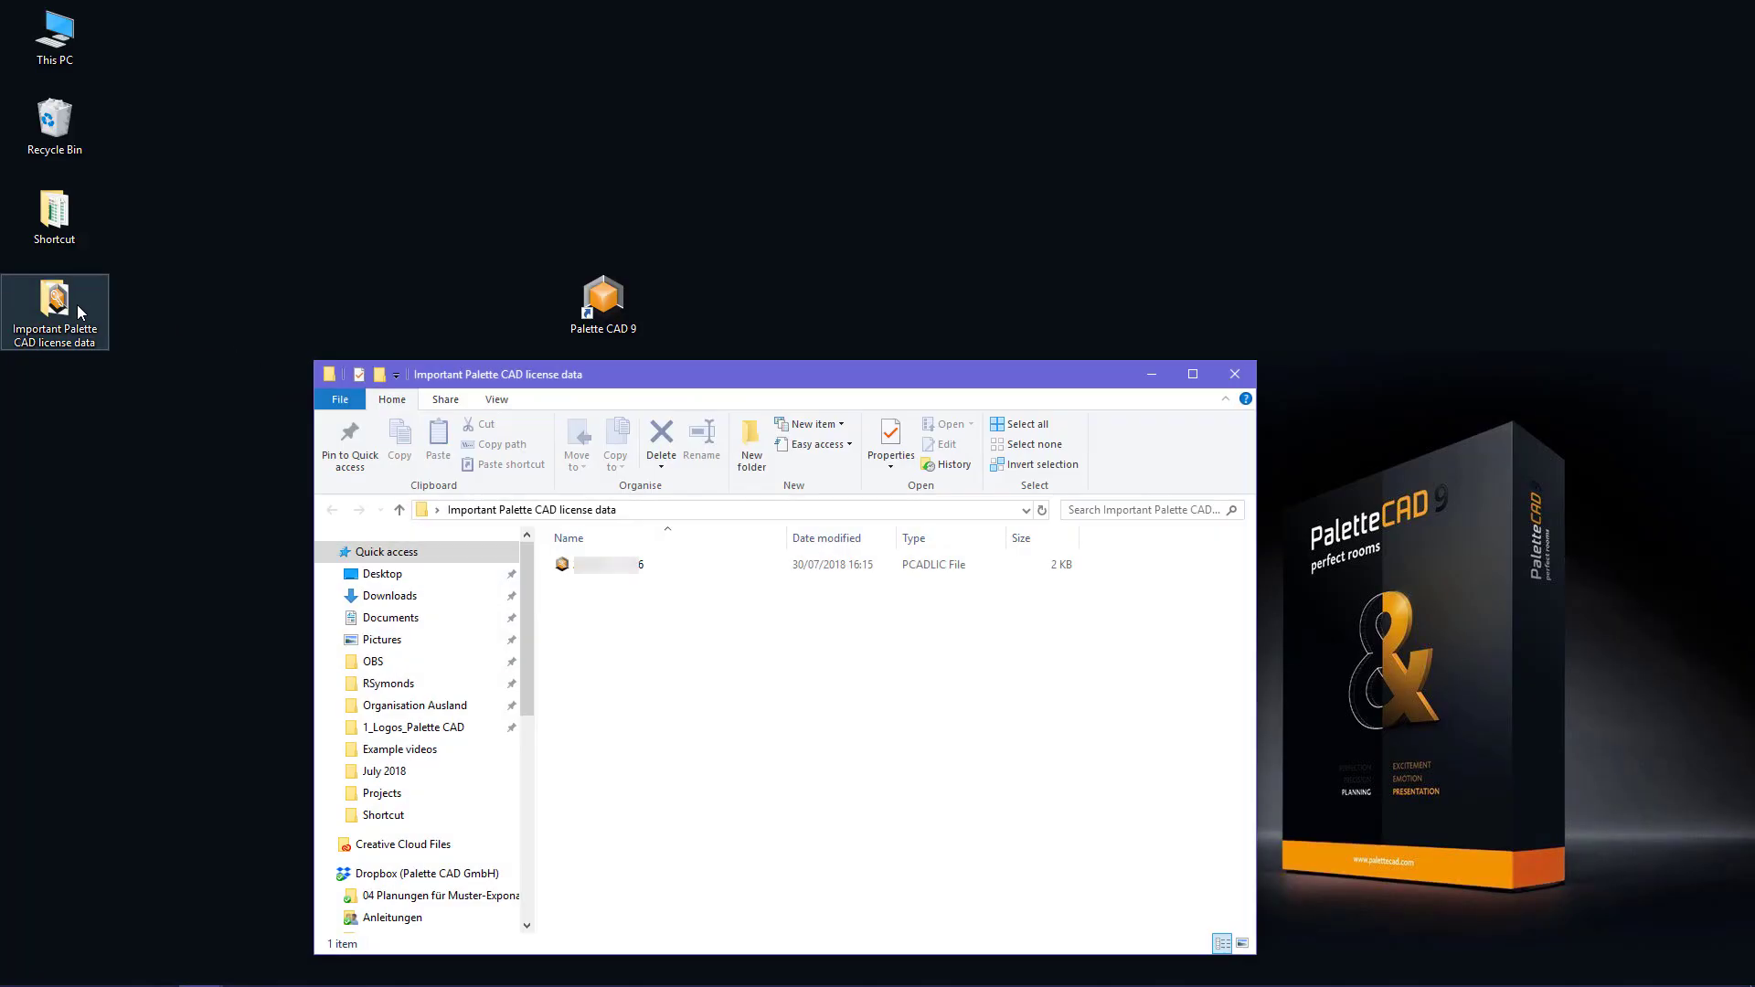
double_click(689, 574)
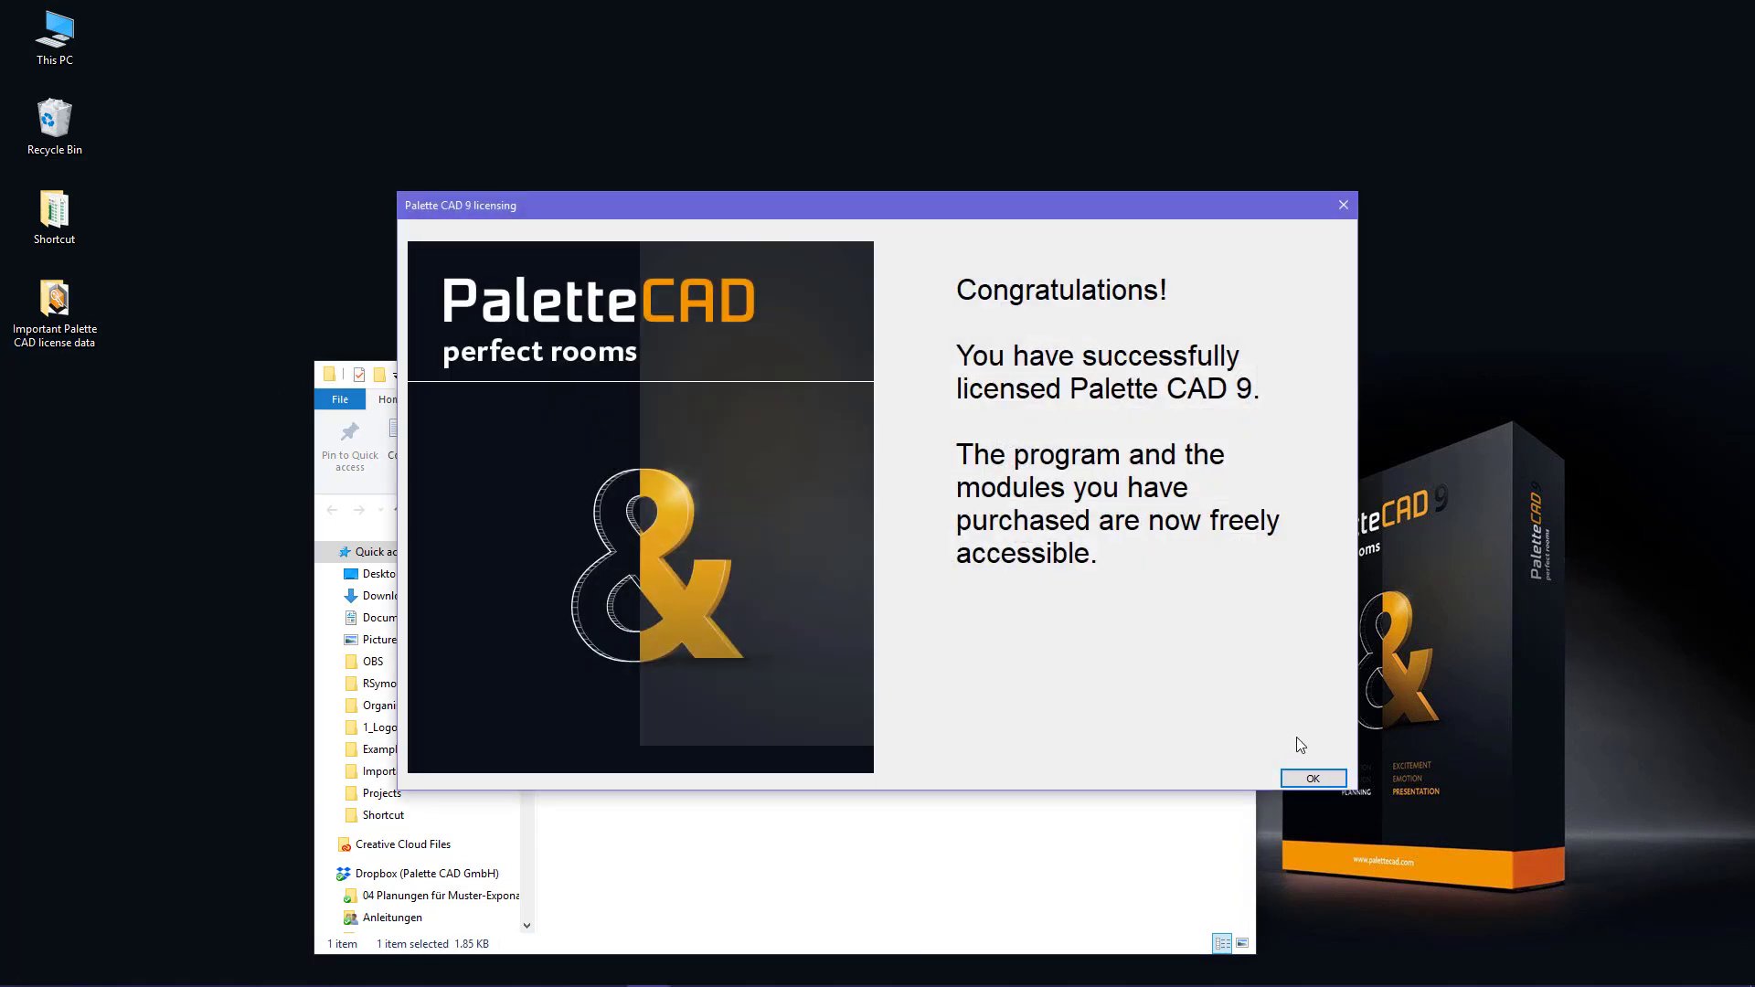
click(1313, 778)
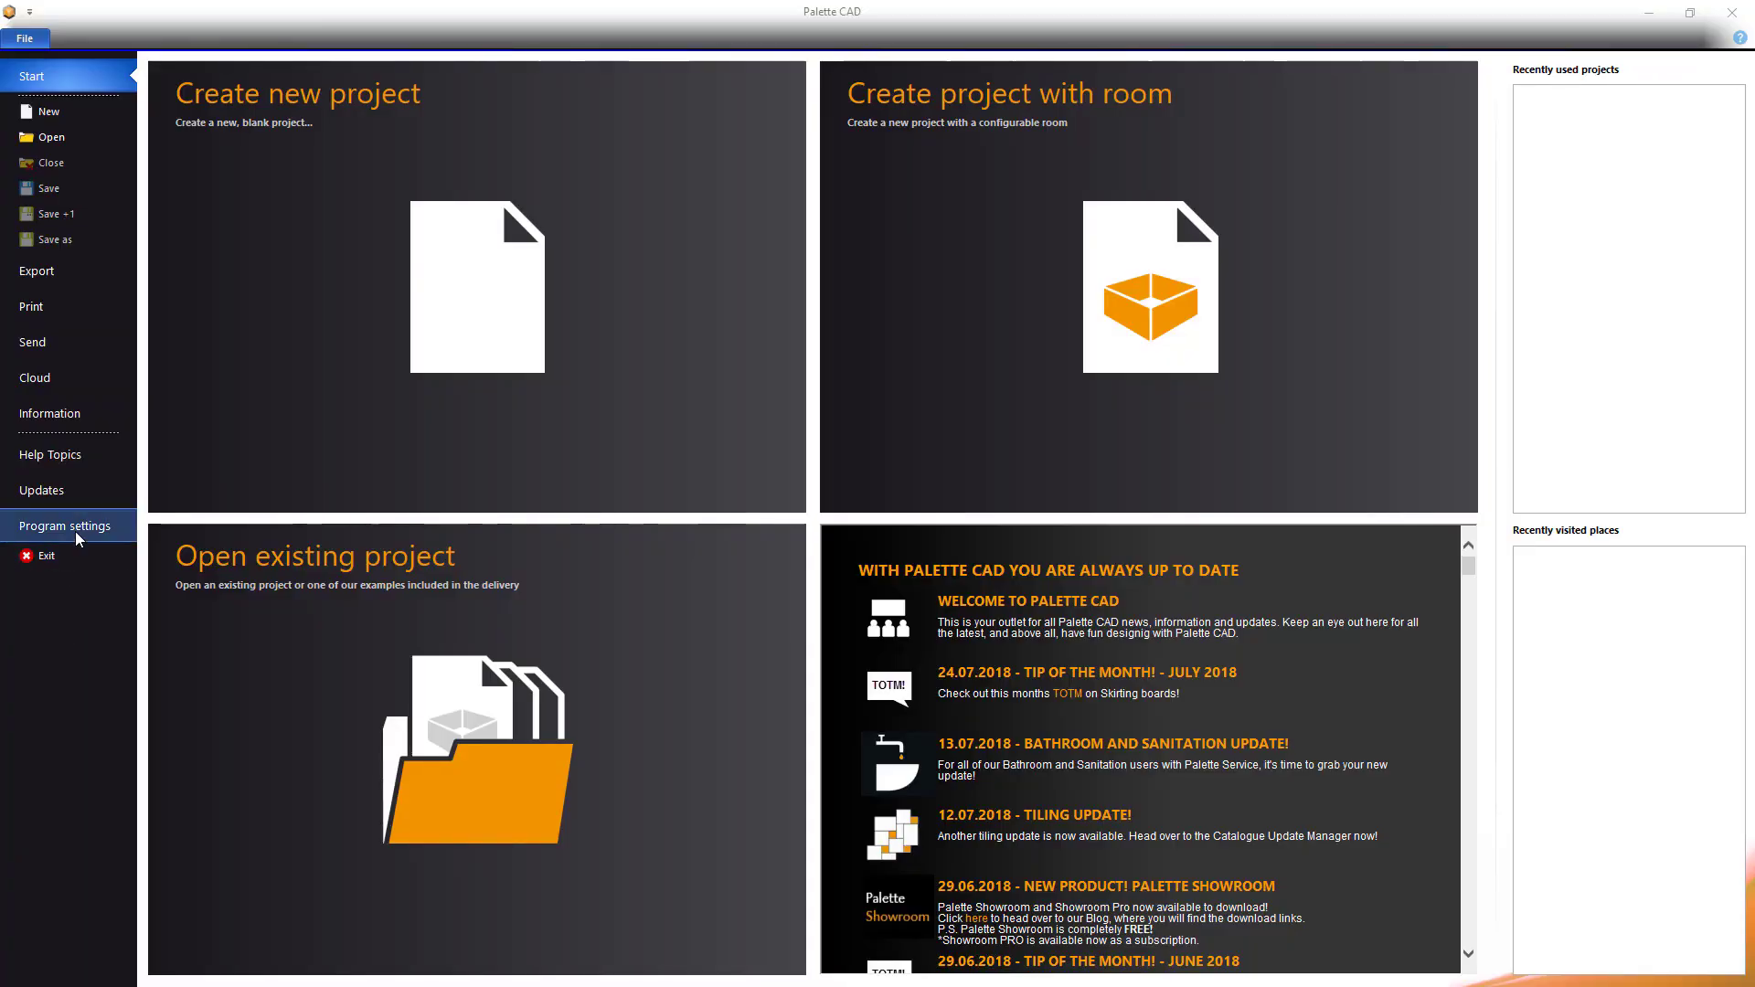
Check for program updates and open the Catalogue Update Manager settings
click(73, 492)
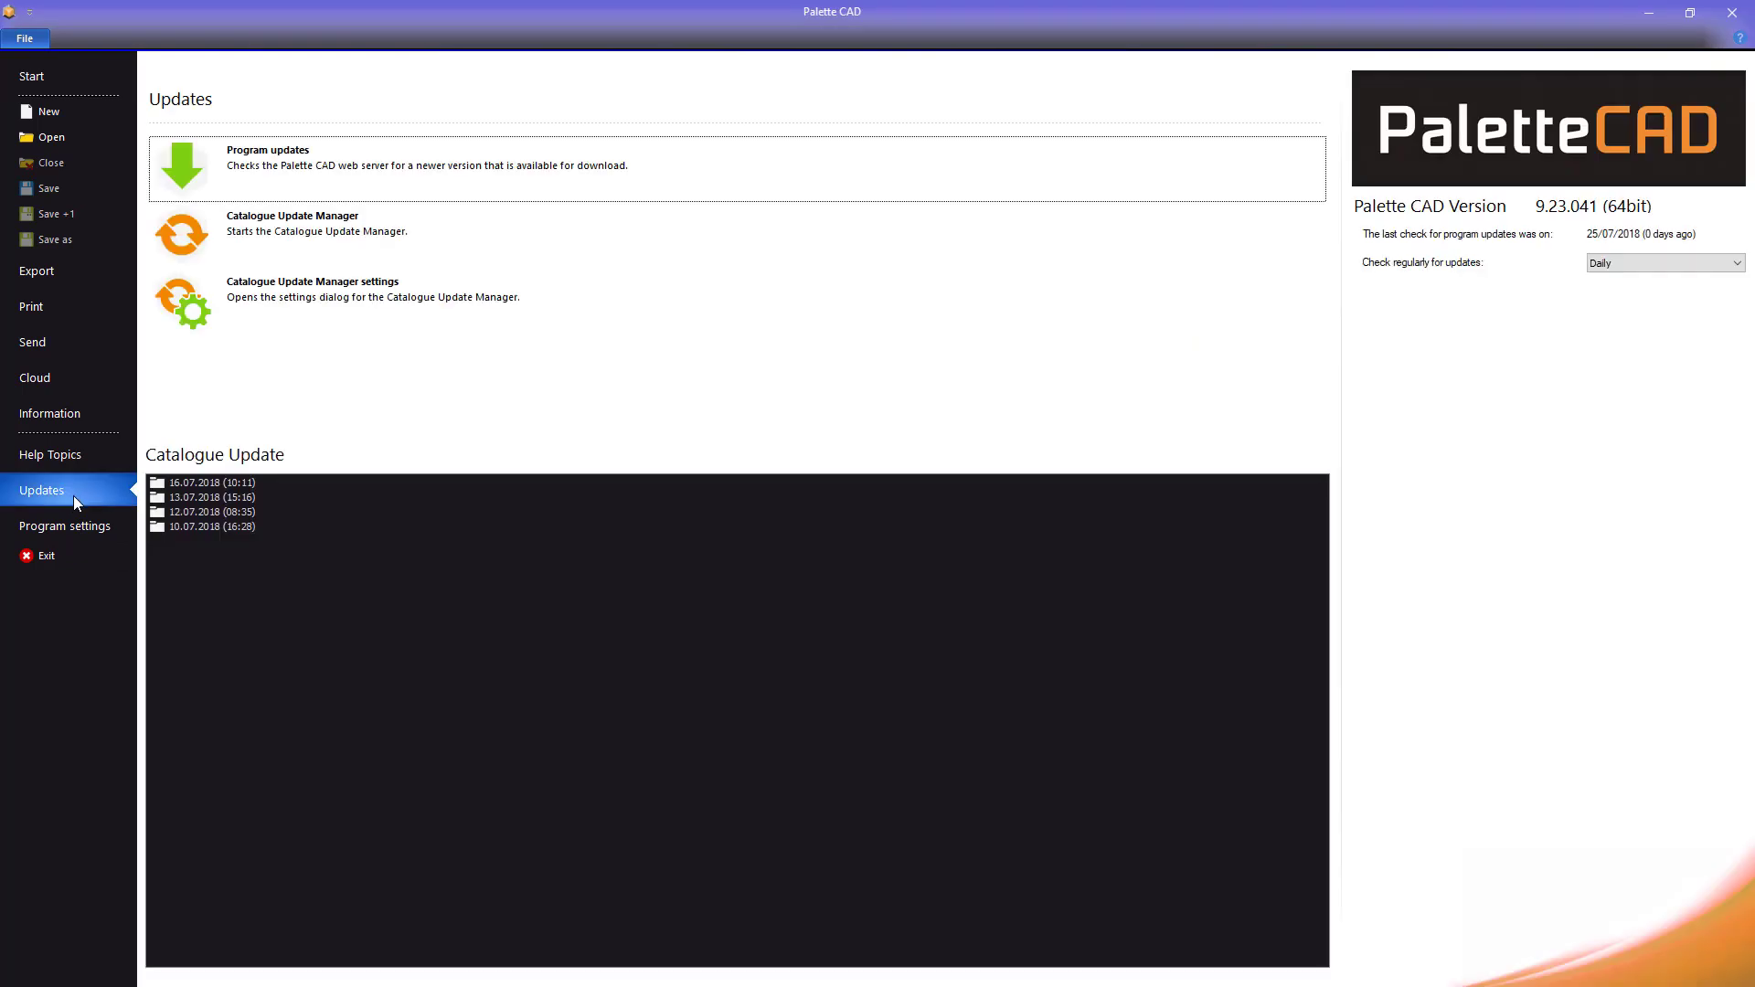
click(512, 196)
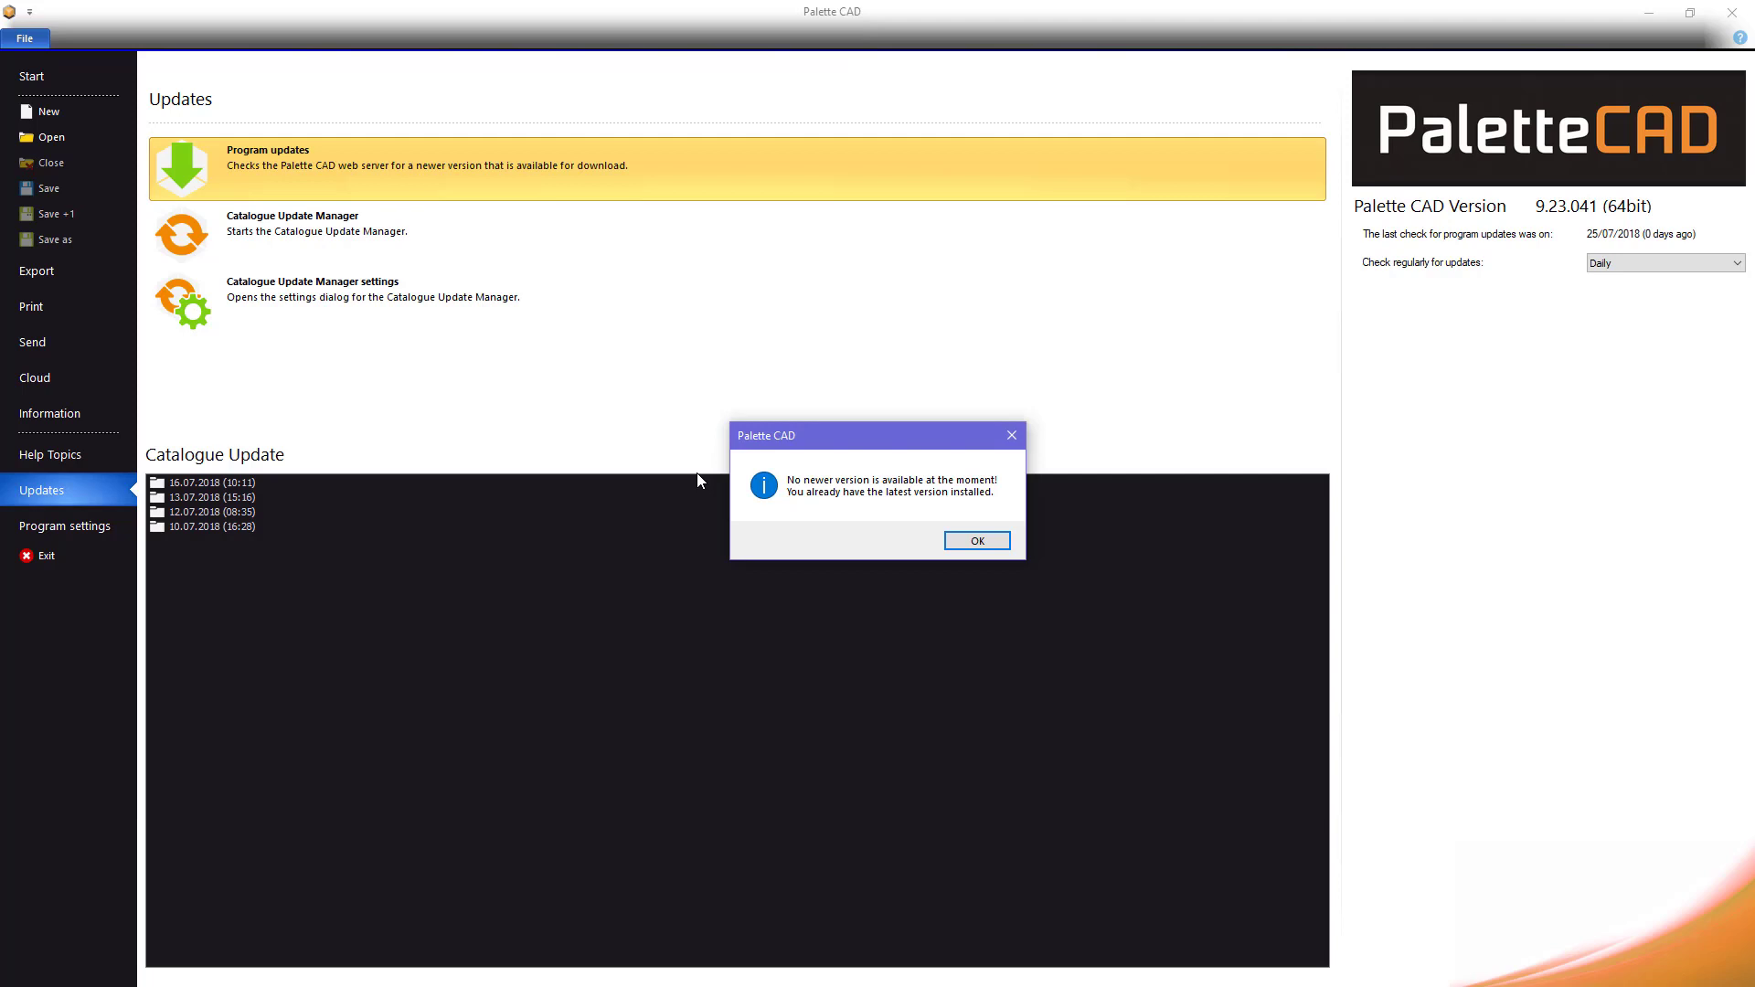
click(978, 541)
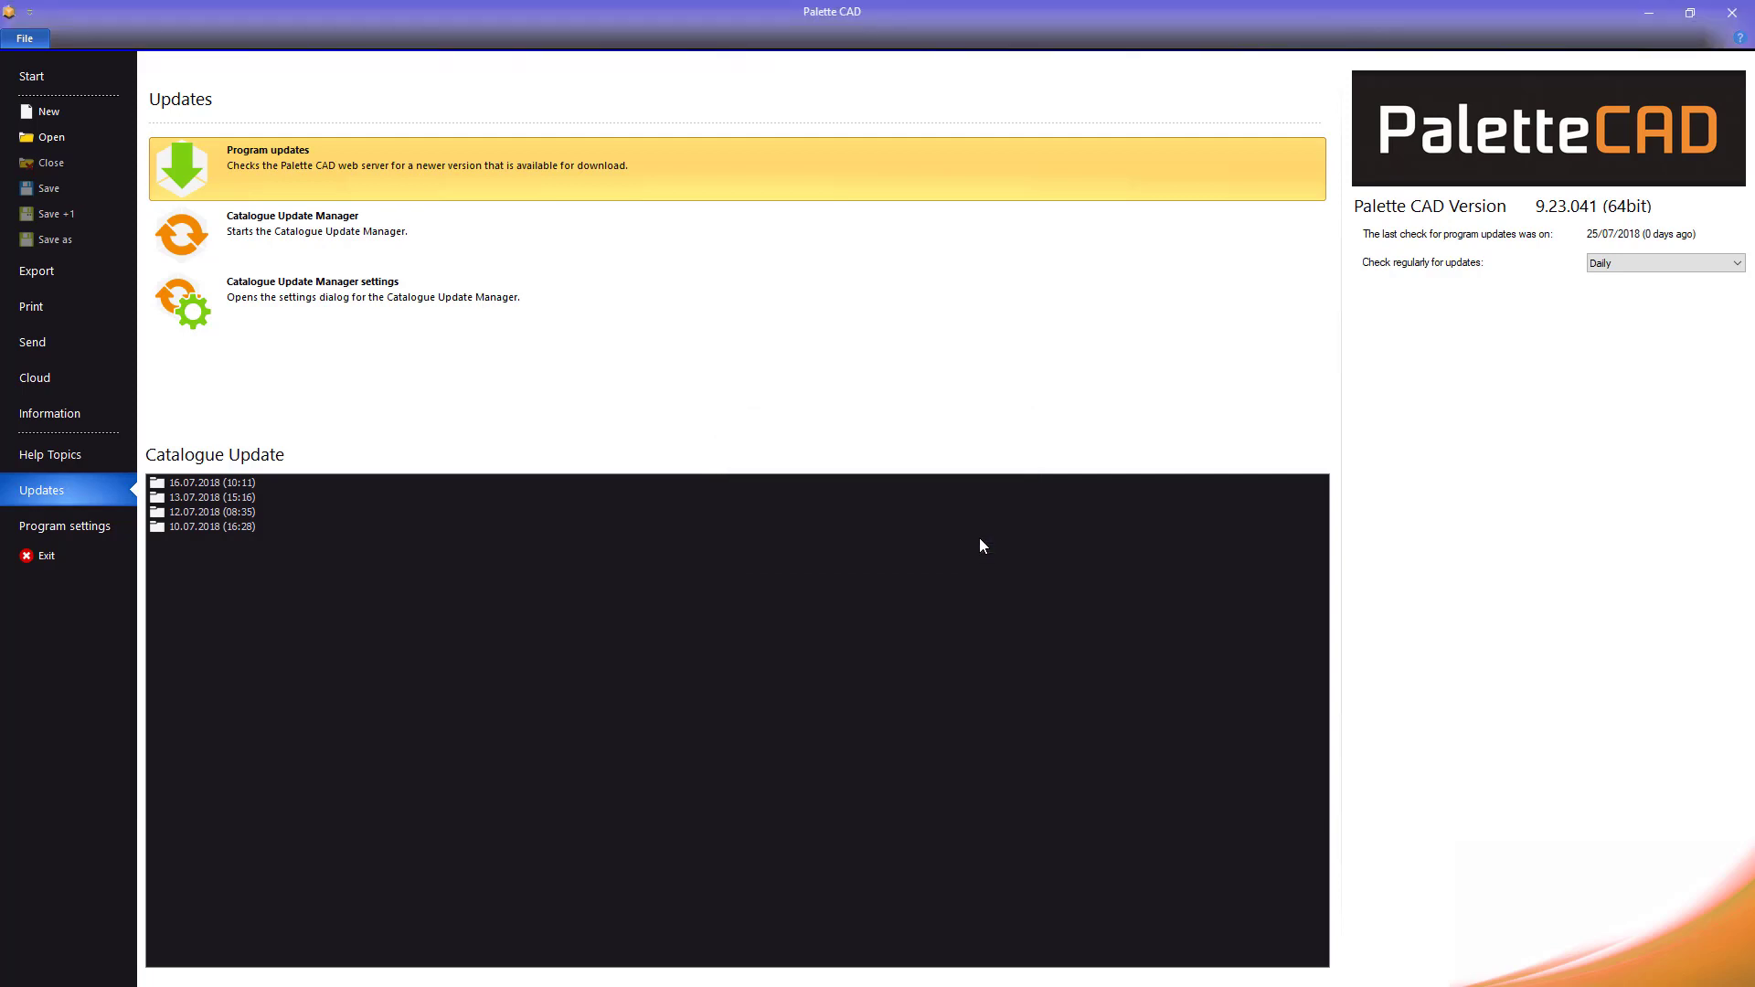
click(465, 315)
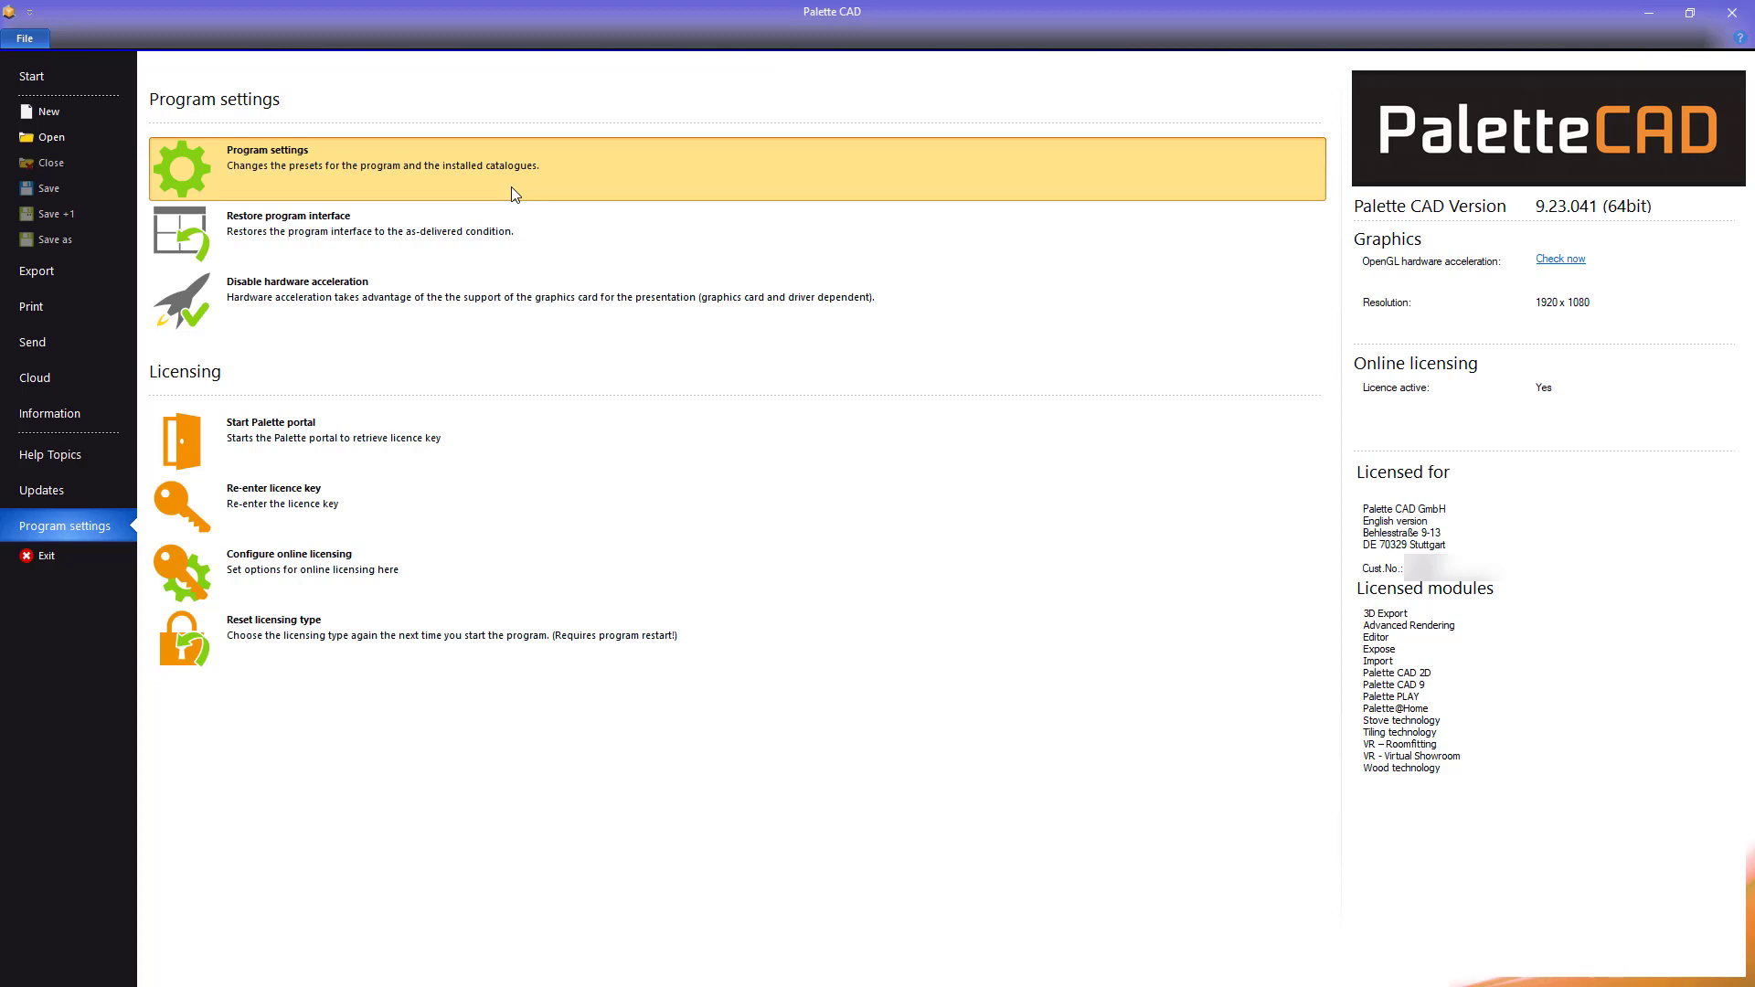
Set the decimal places to 1 in the Units and scale program settings
click(512, 187)
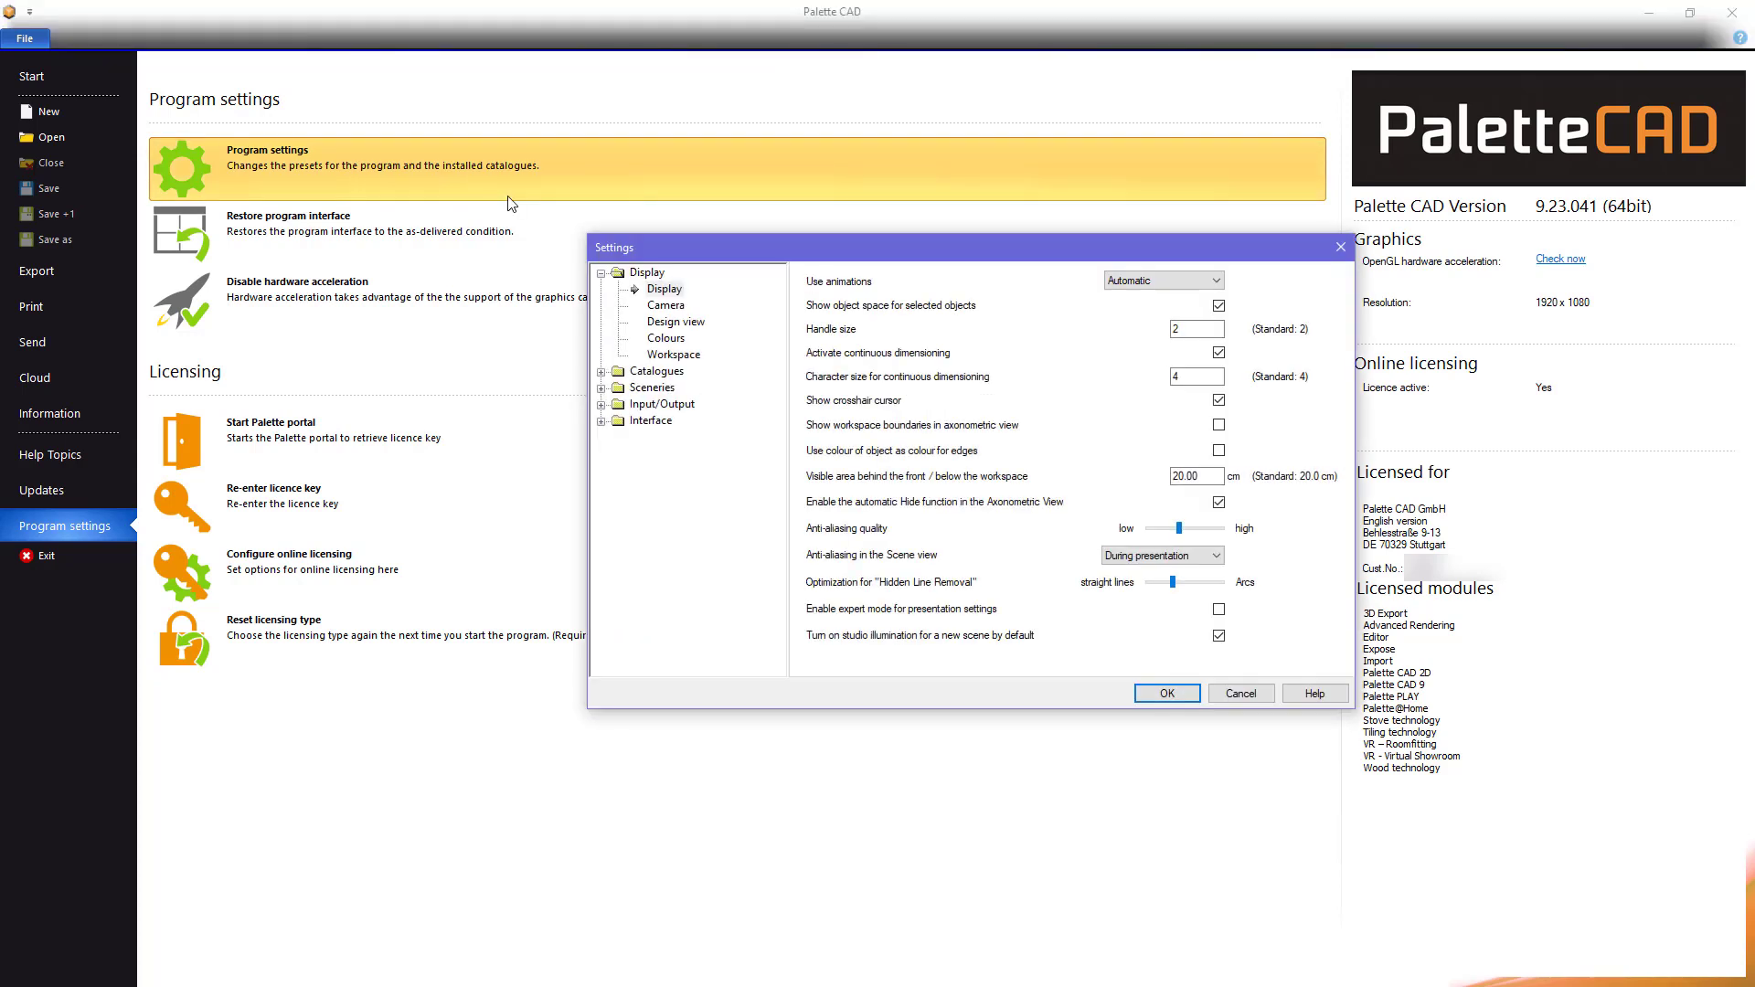
click(602, 388)
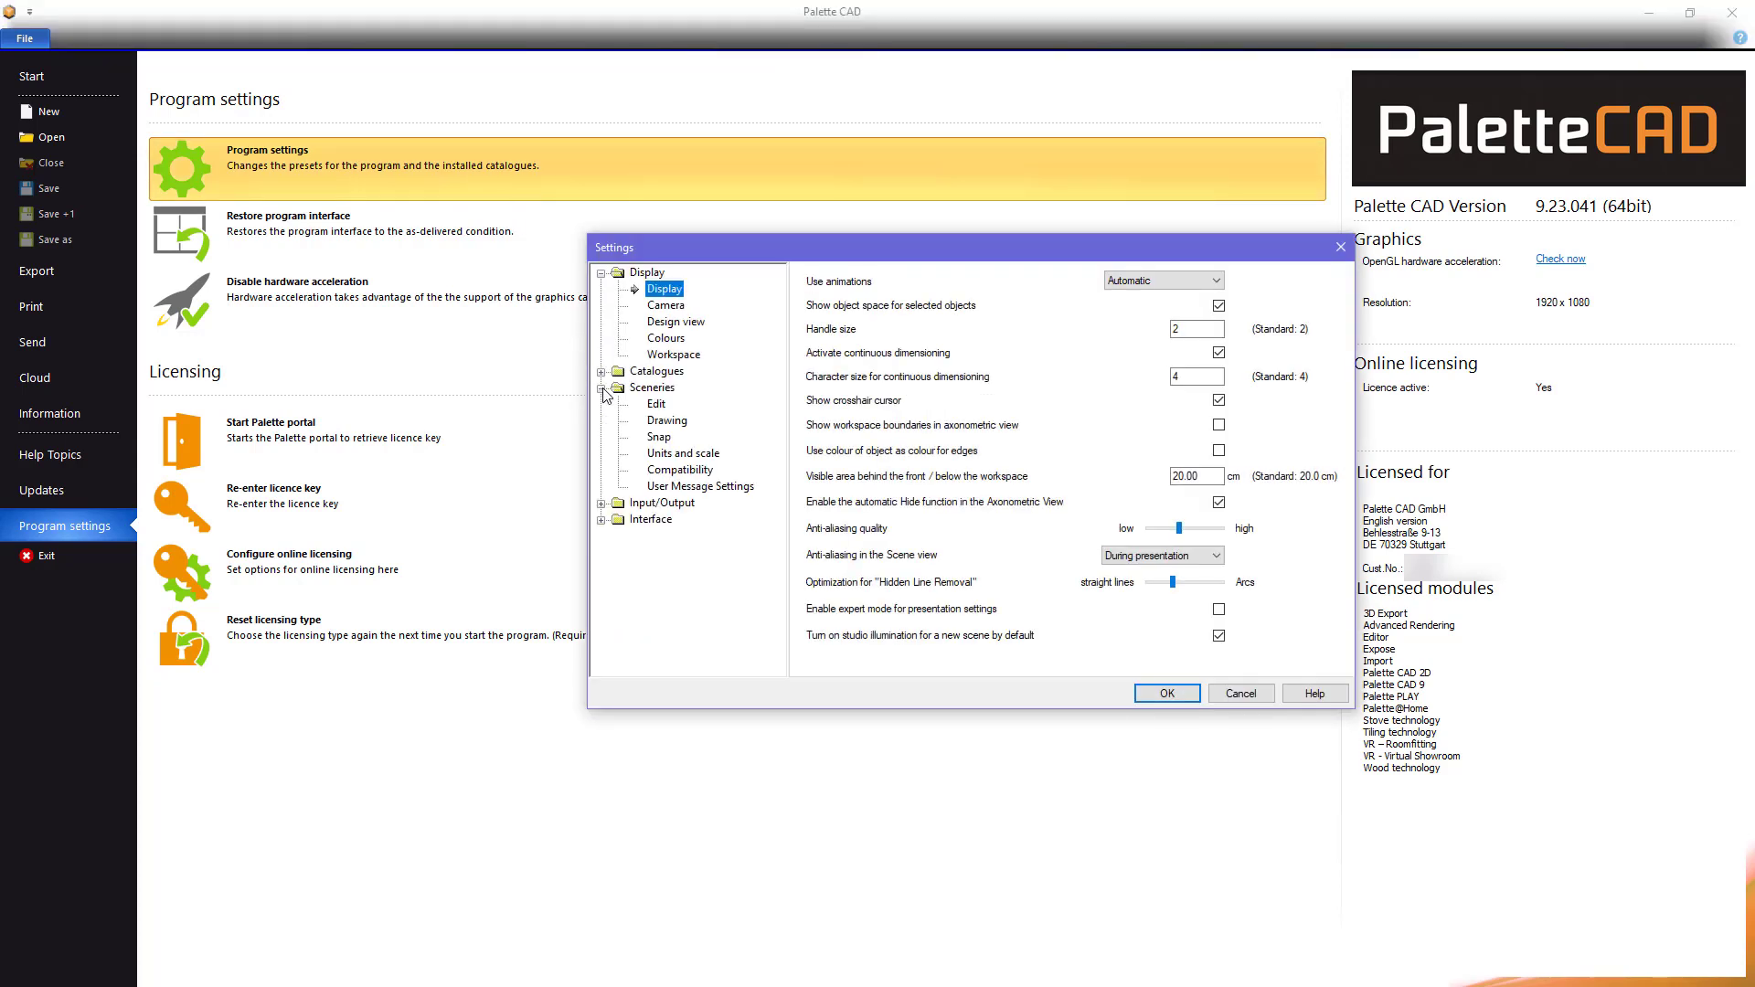
click(681, 454)
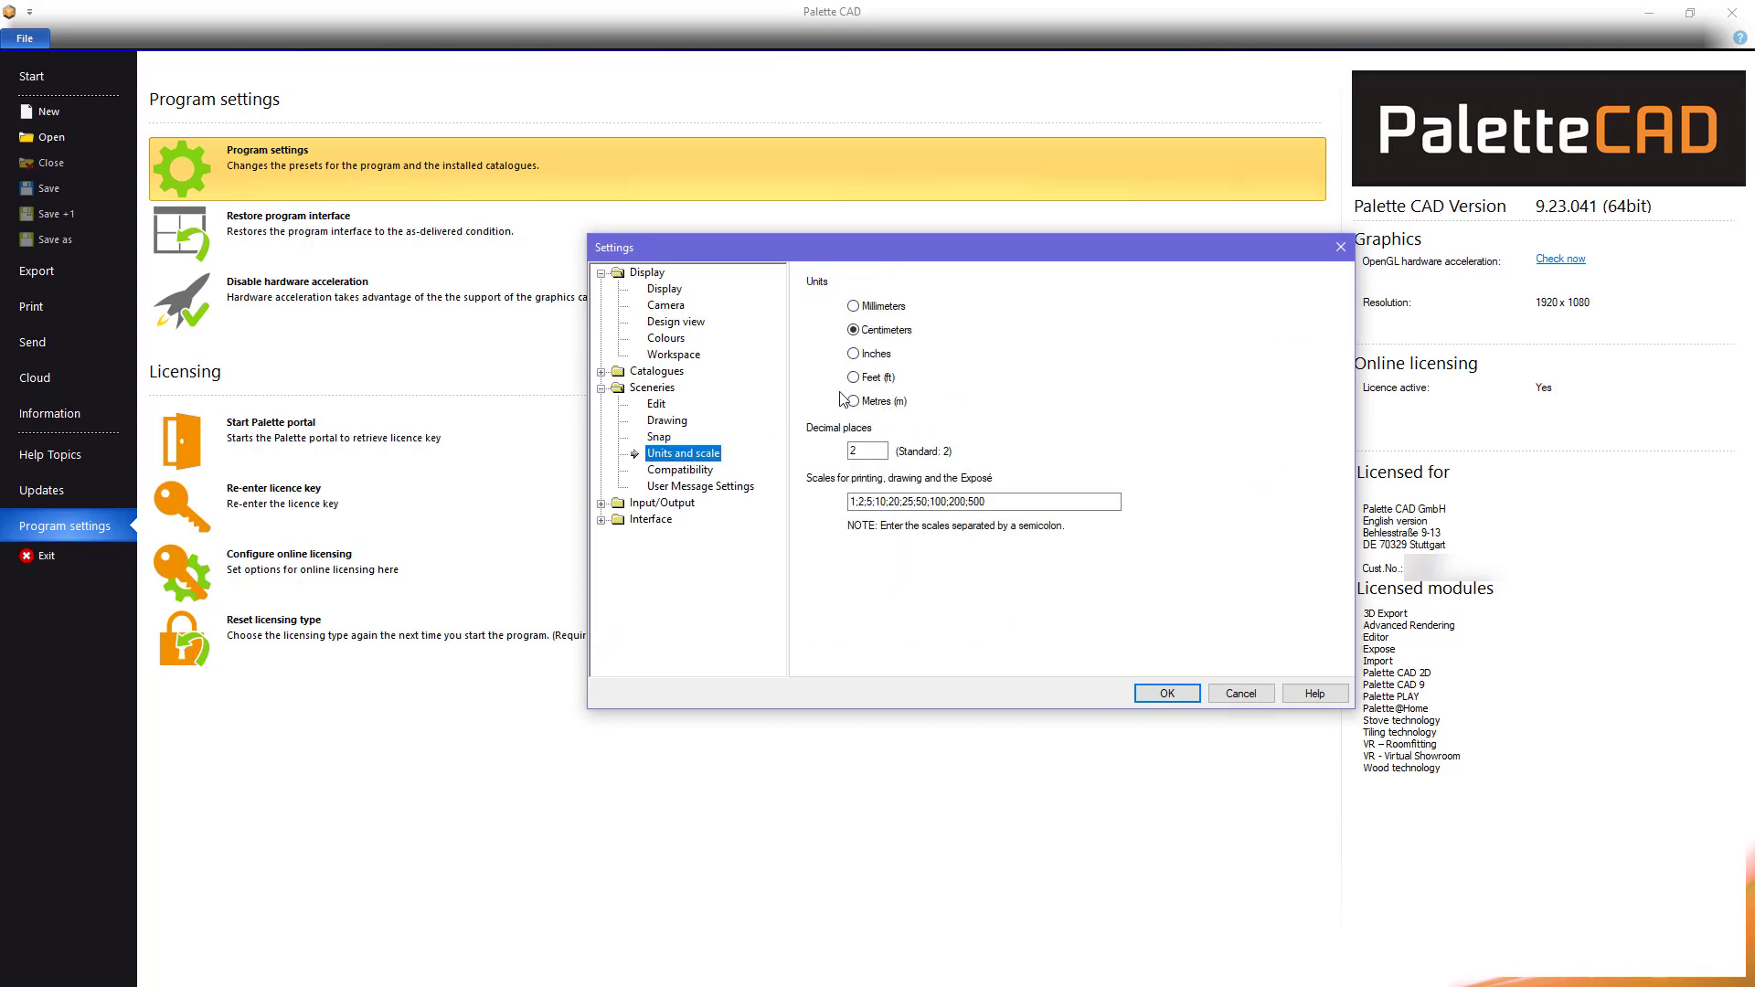
click(863, 451)
key(BackSpace)
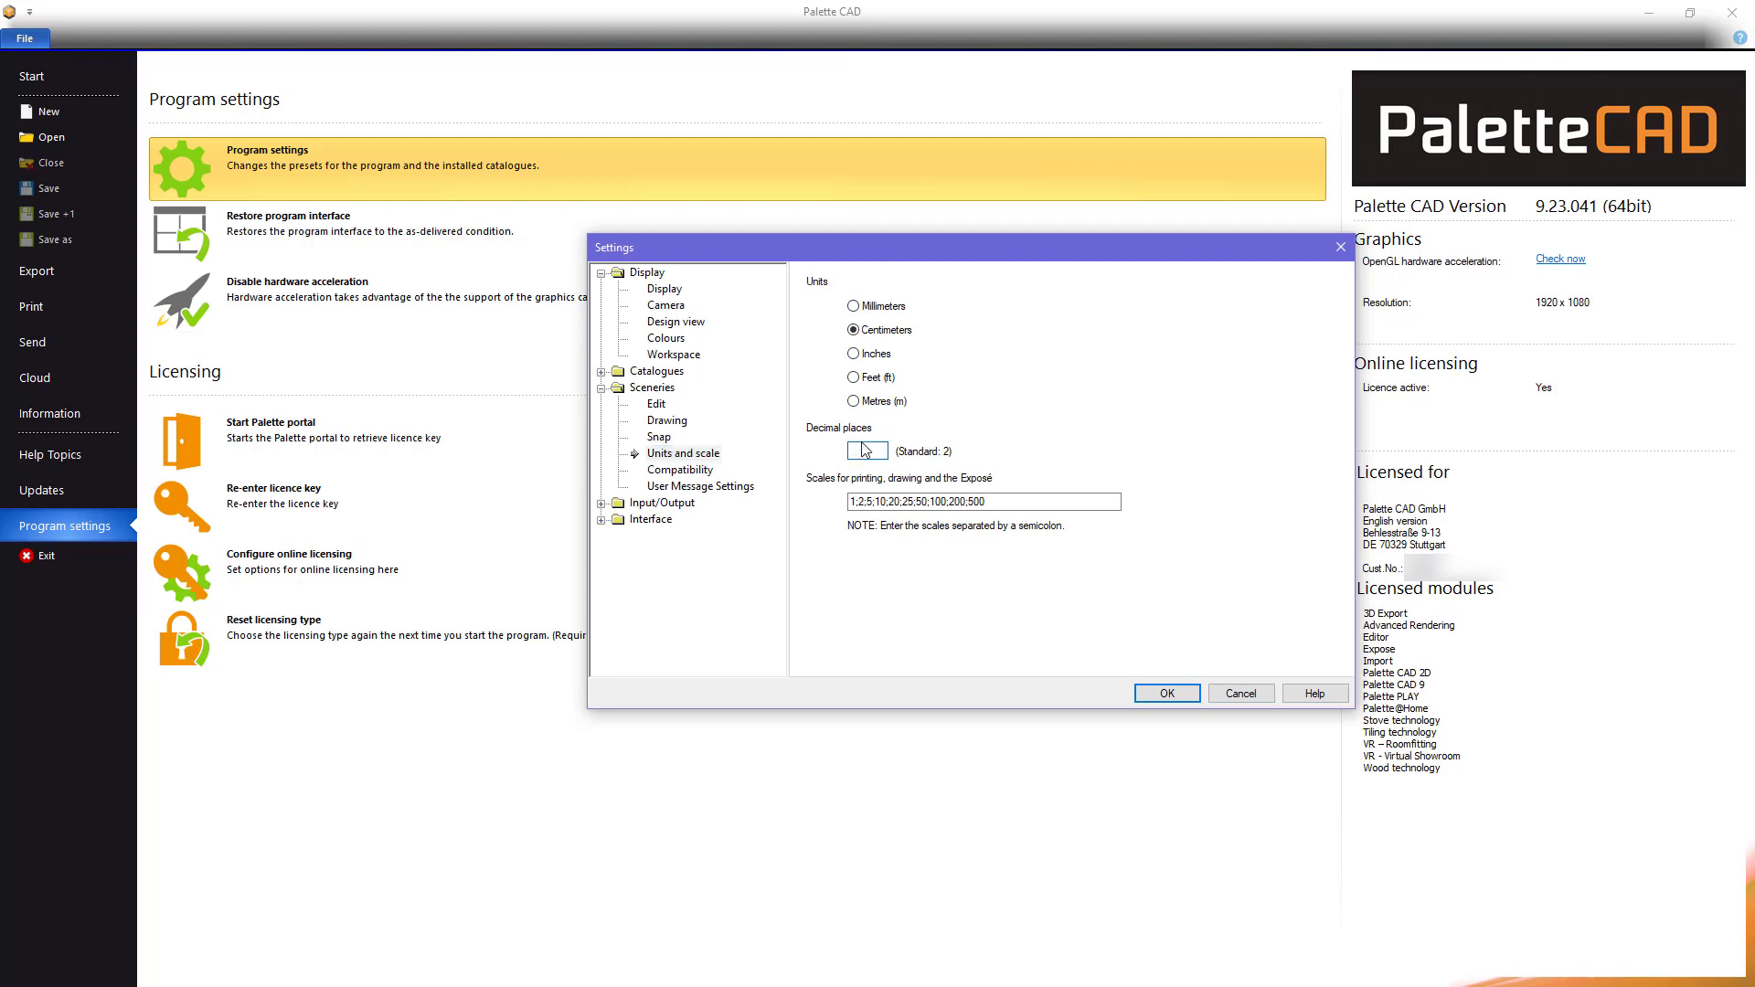
text(1)
click(1157, 697)
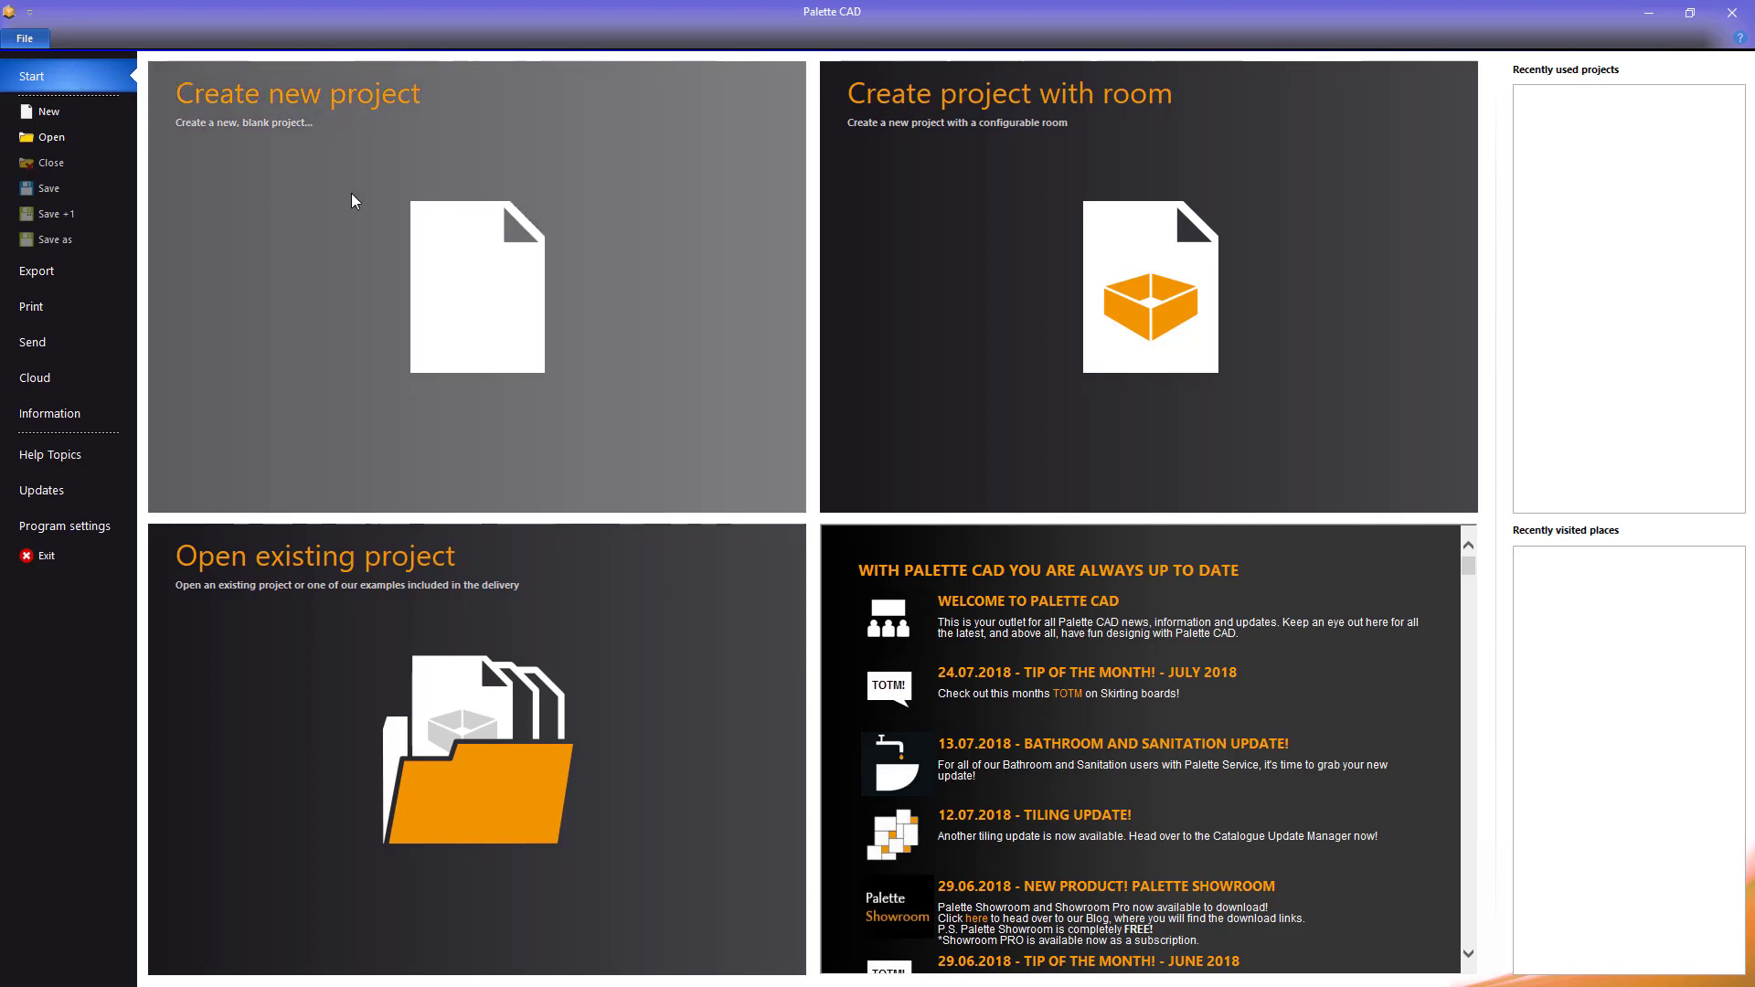
Create a new blank project and open the options for importing objects
click(355, 200)
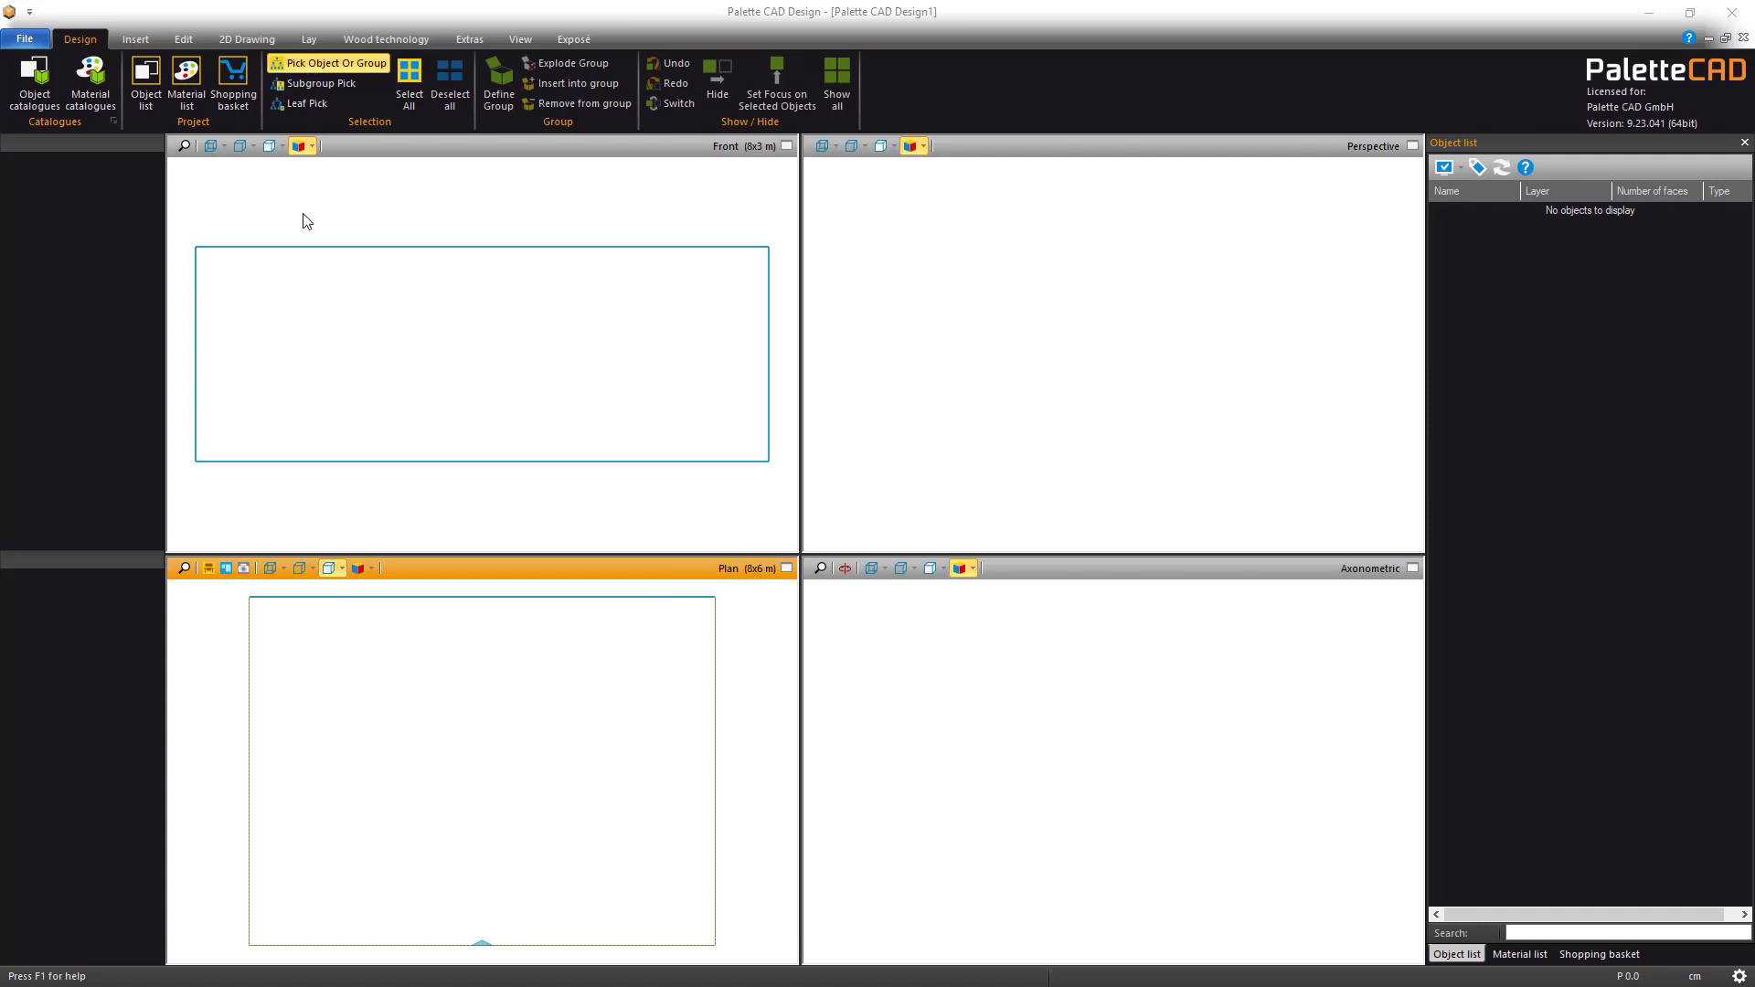
click(141, 39)
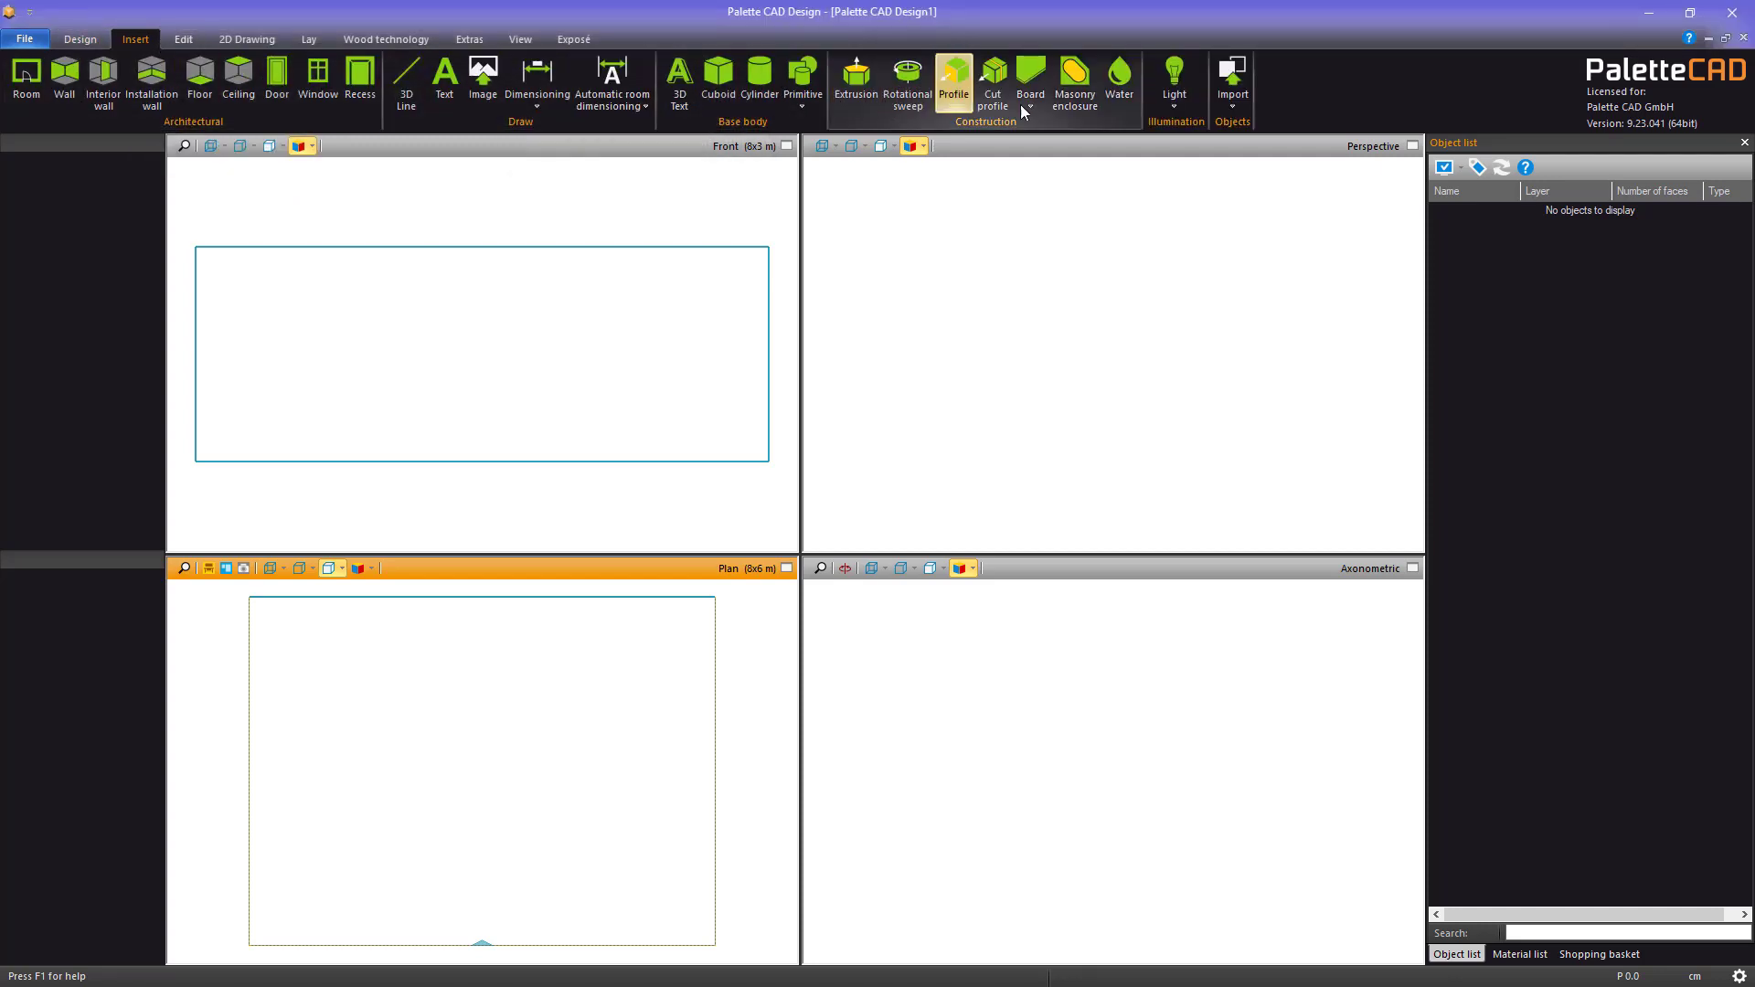
click(1231, 96)
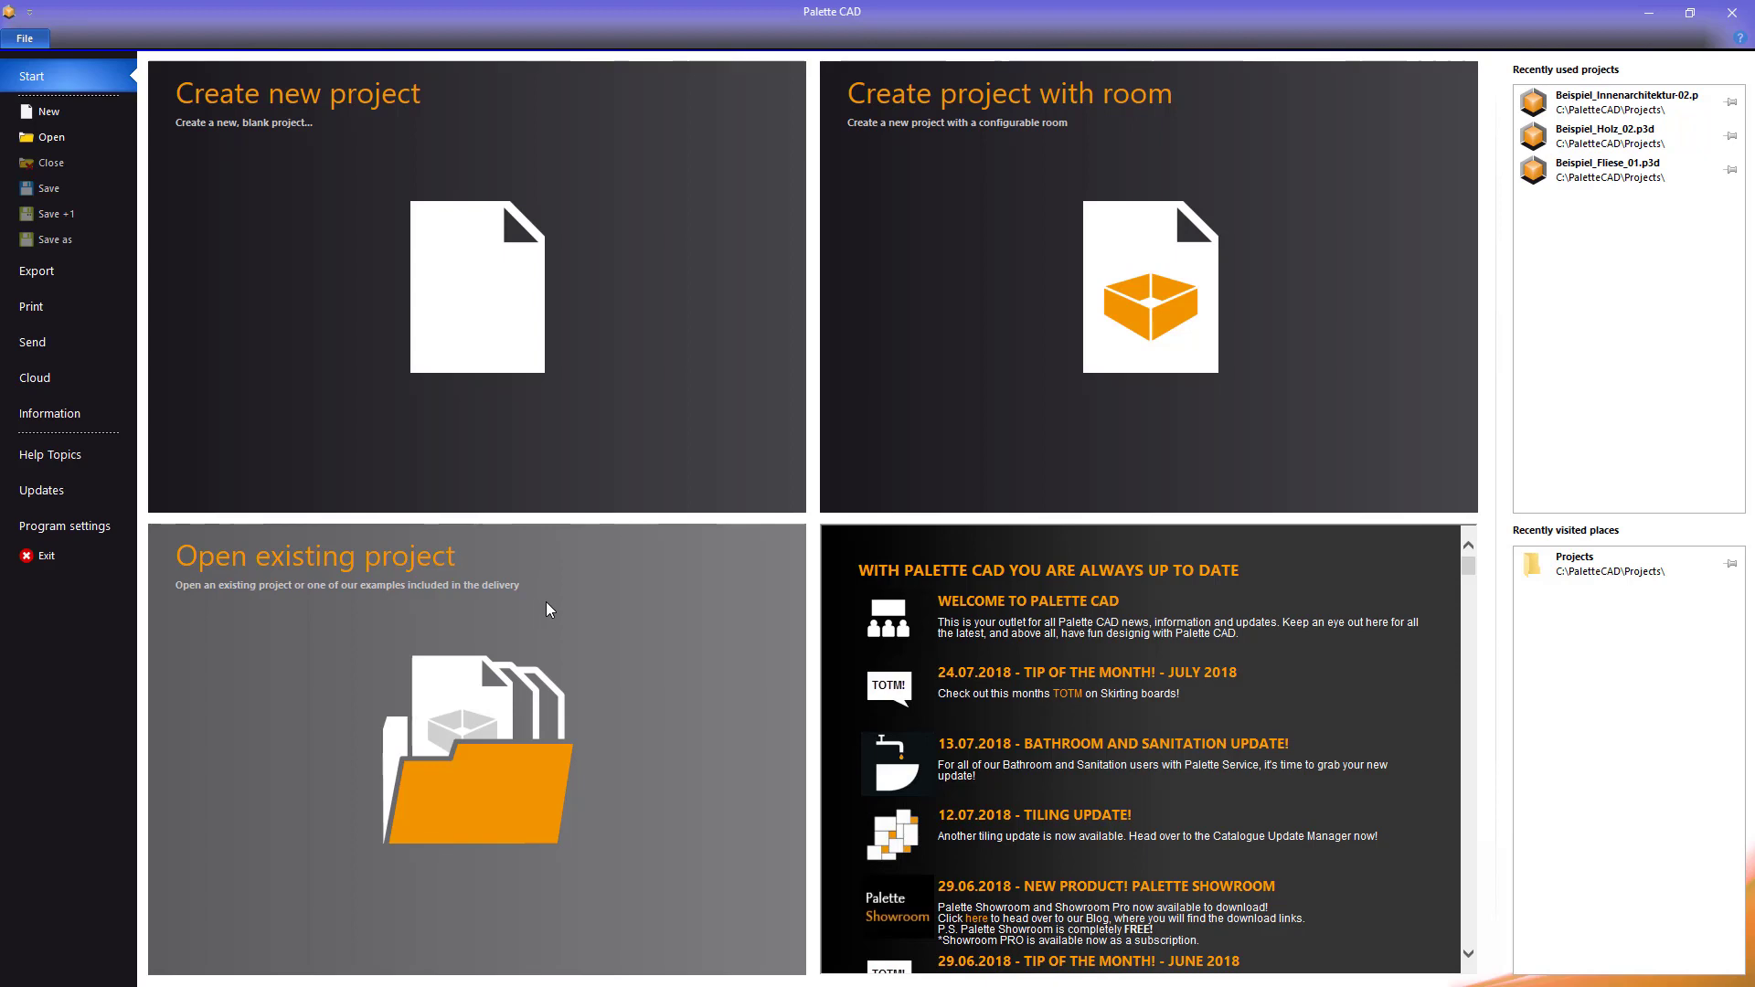
Open the selection of existing projects from the start page
click(484, 813)
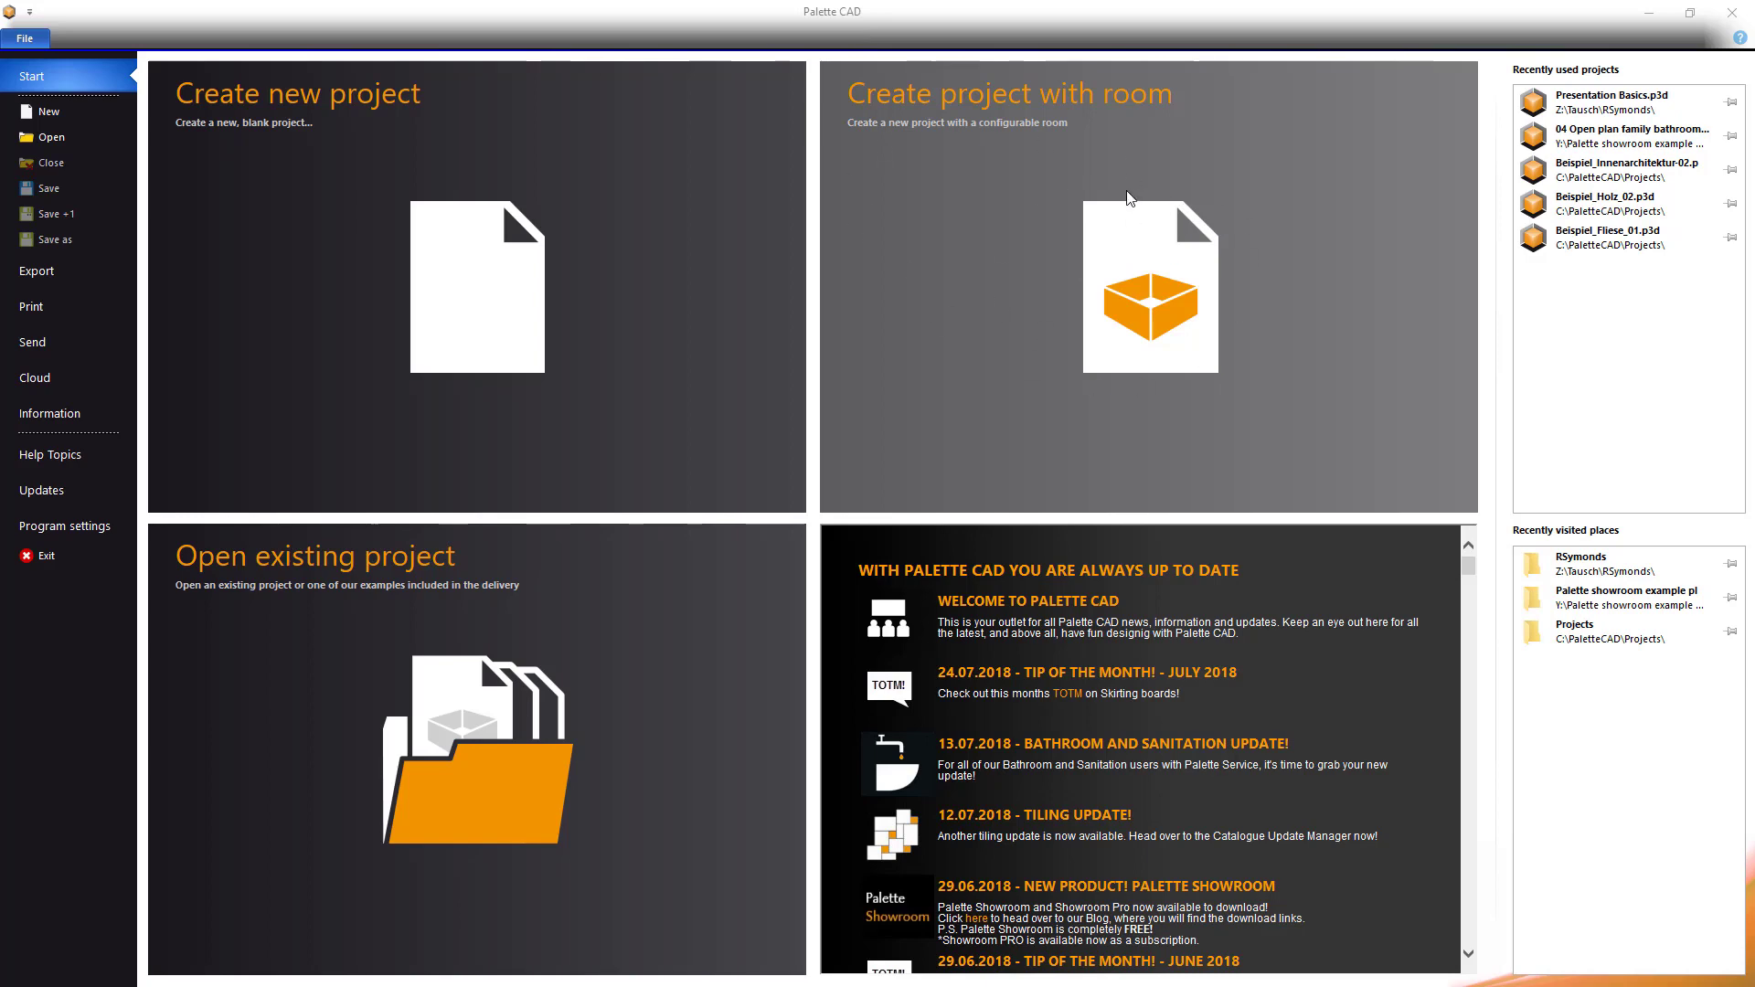
Create a new project with a room and choose the "B" room shape
click(1130, 198)
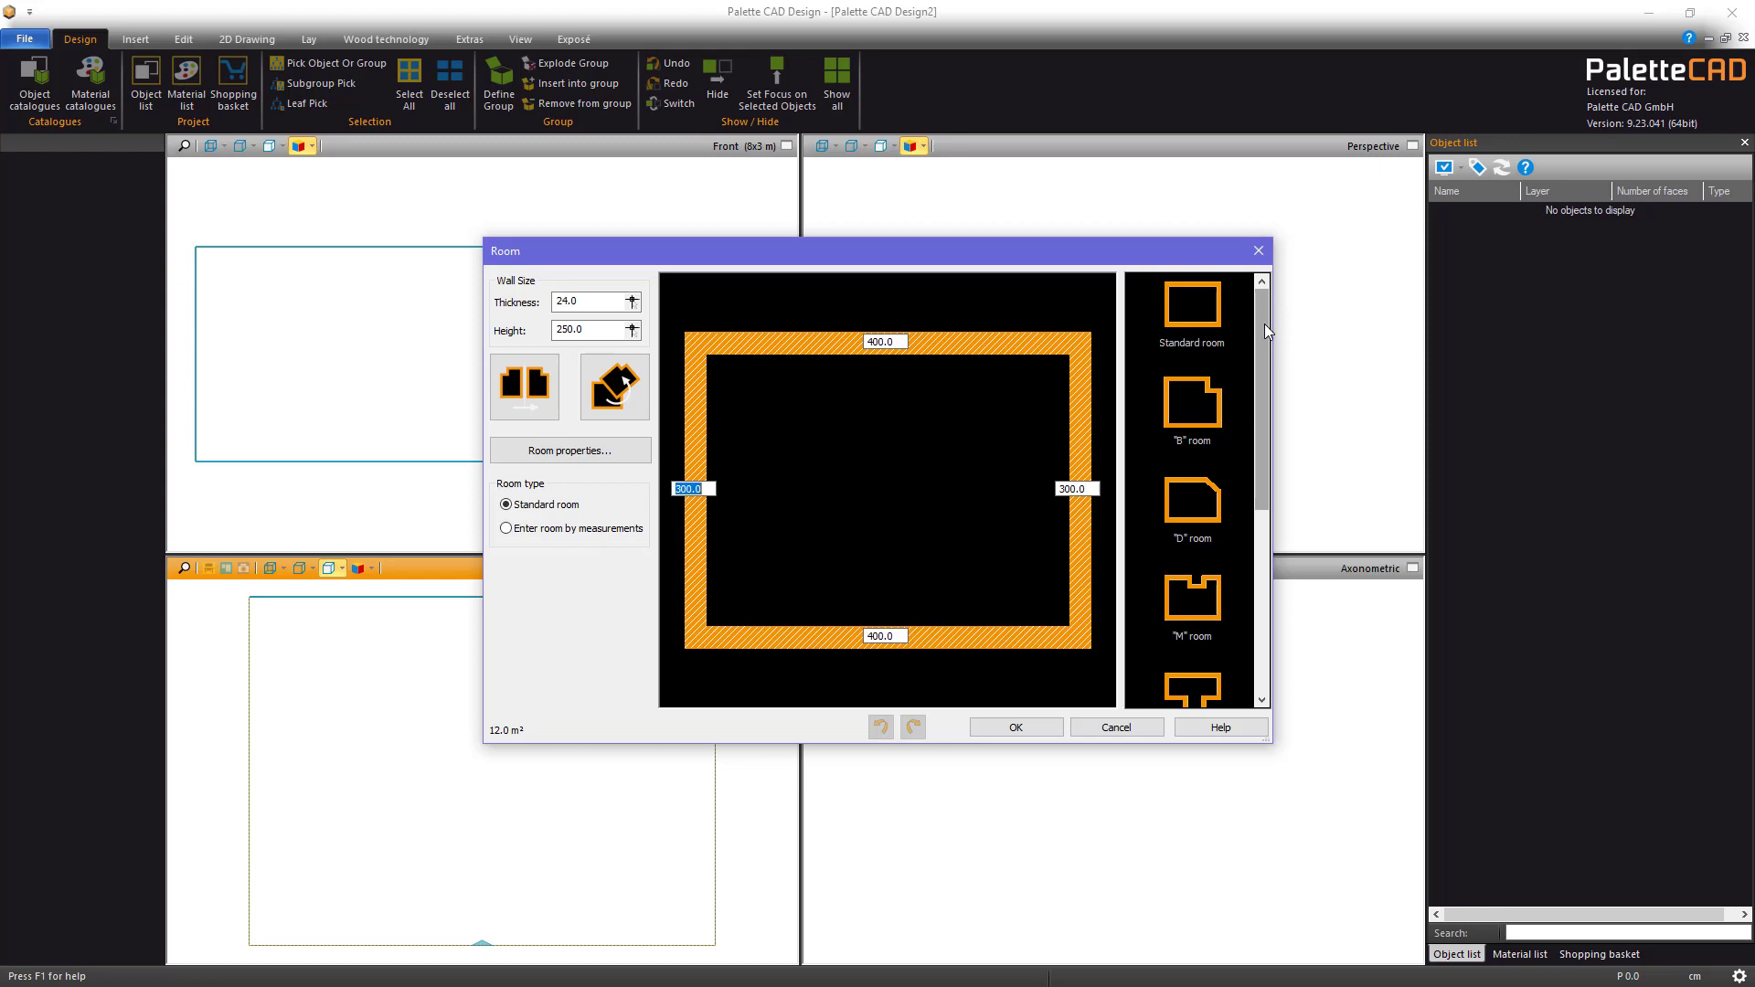
mouse_move(1263, 325)
mouse_down()
mouse_move(1266, 518)
mouse_move(1265, 311)
mouse_up()
click(1190, 425)
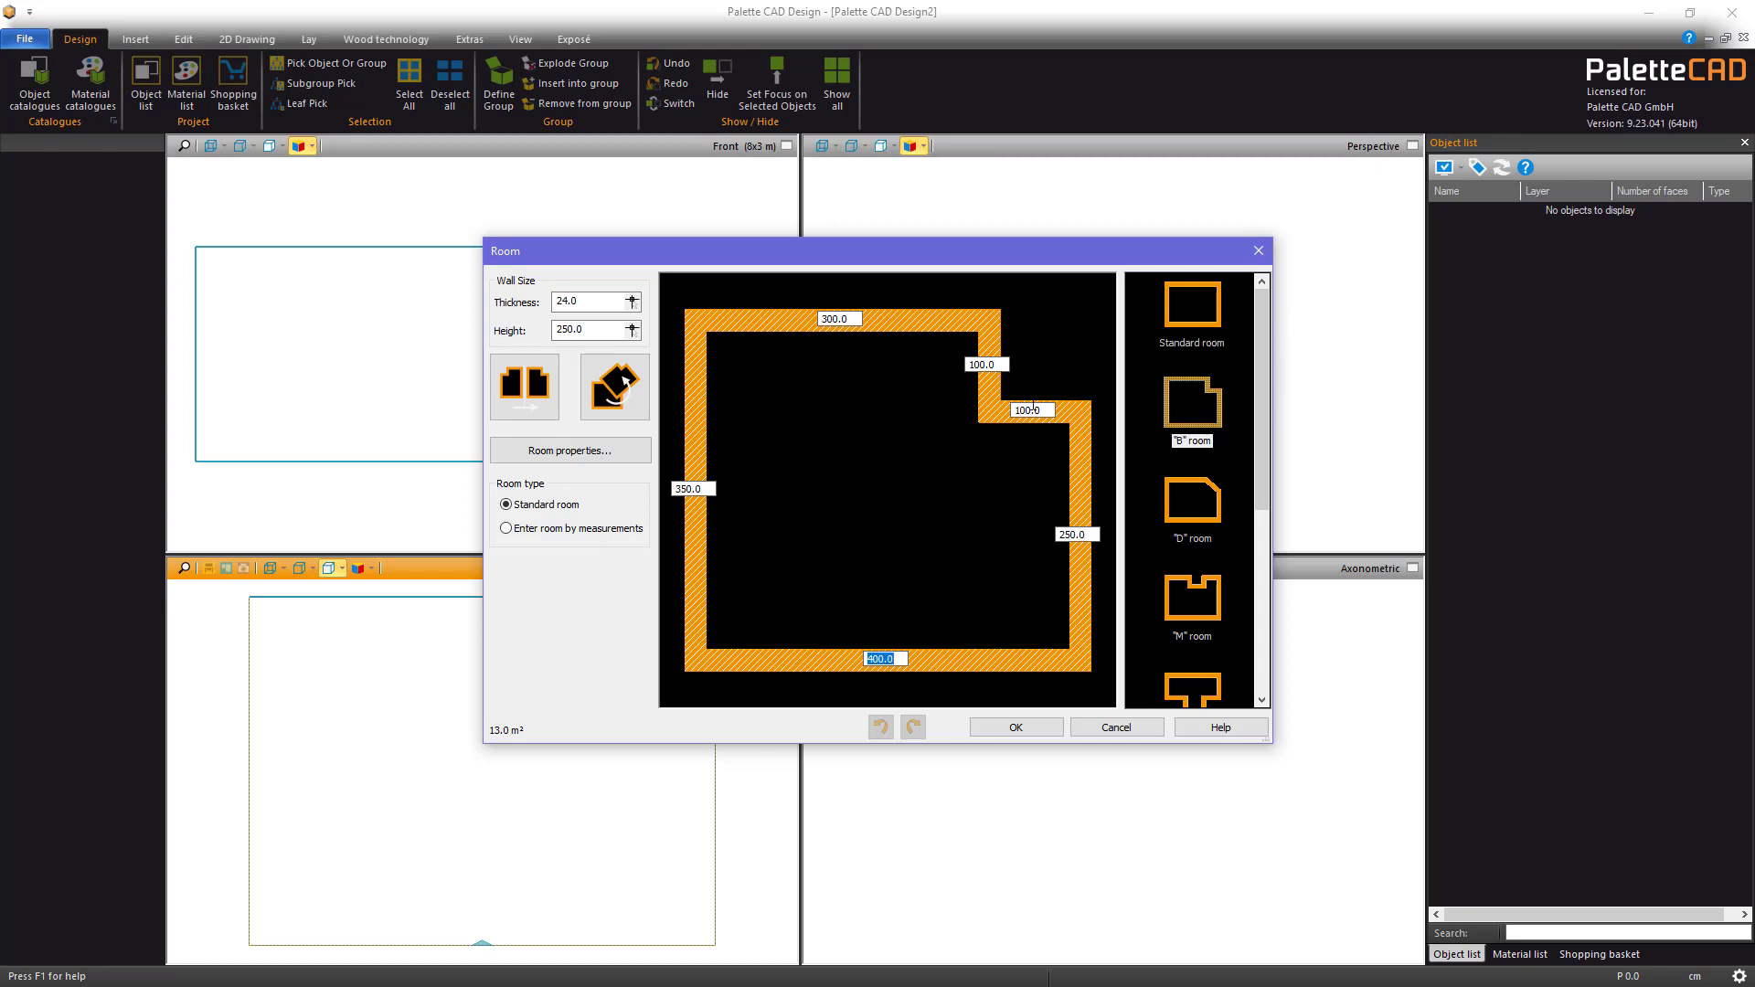
Try rotating the room outline through a full turn, and mirror it twice
click(610, 397)
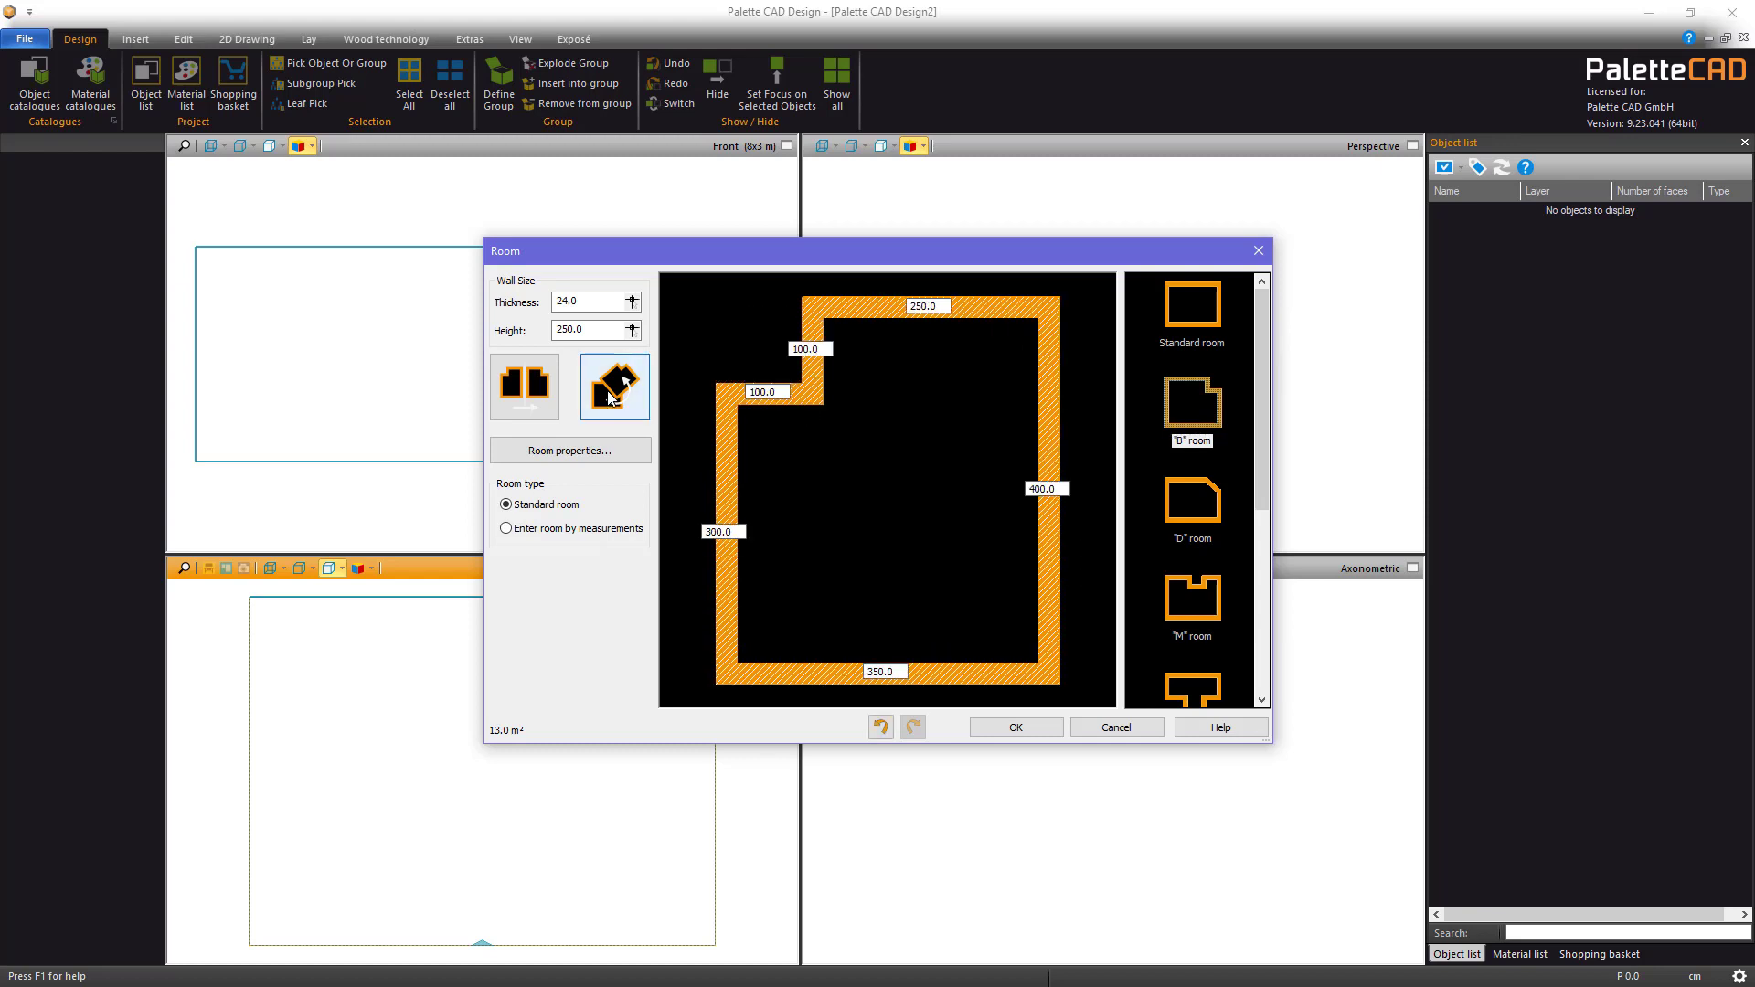
click(610, 398)
click(610, 398)
click(609, 398)
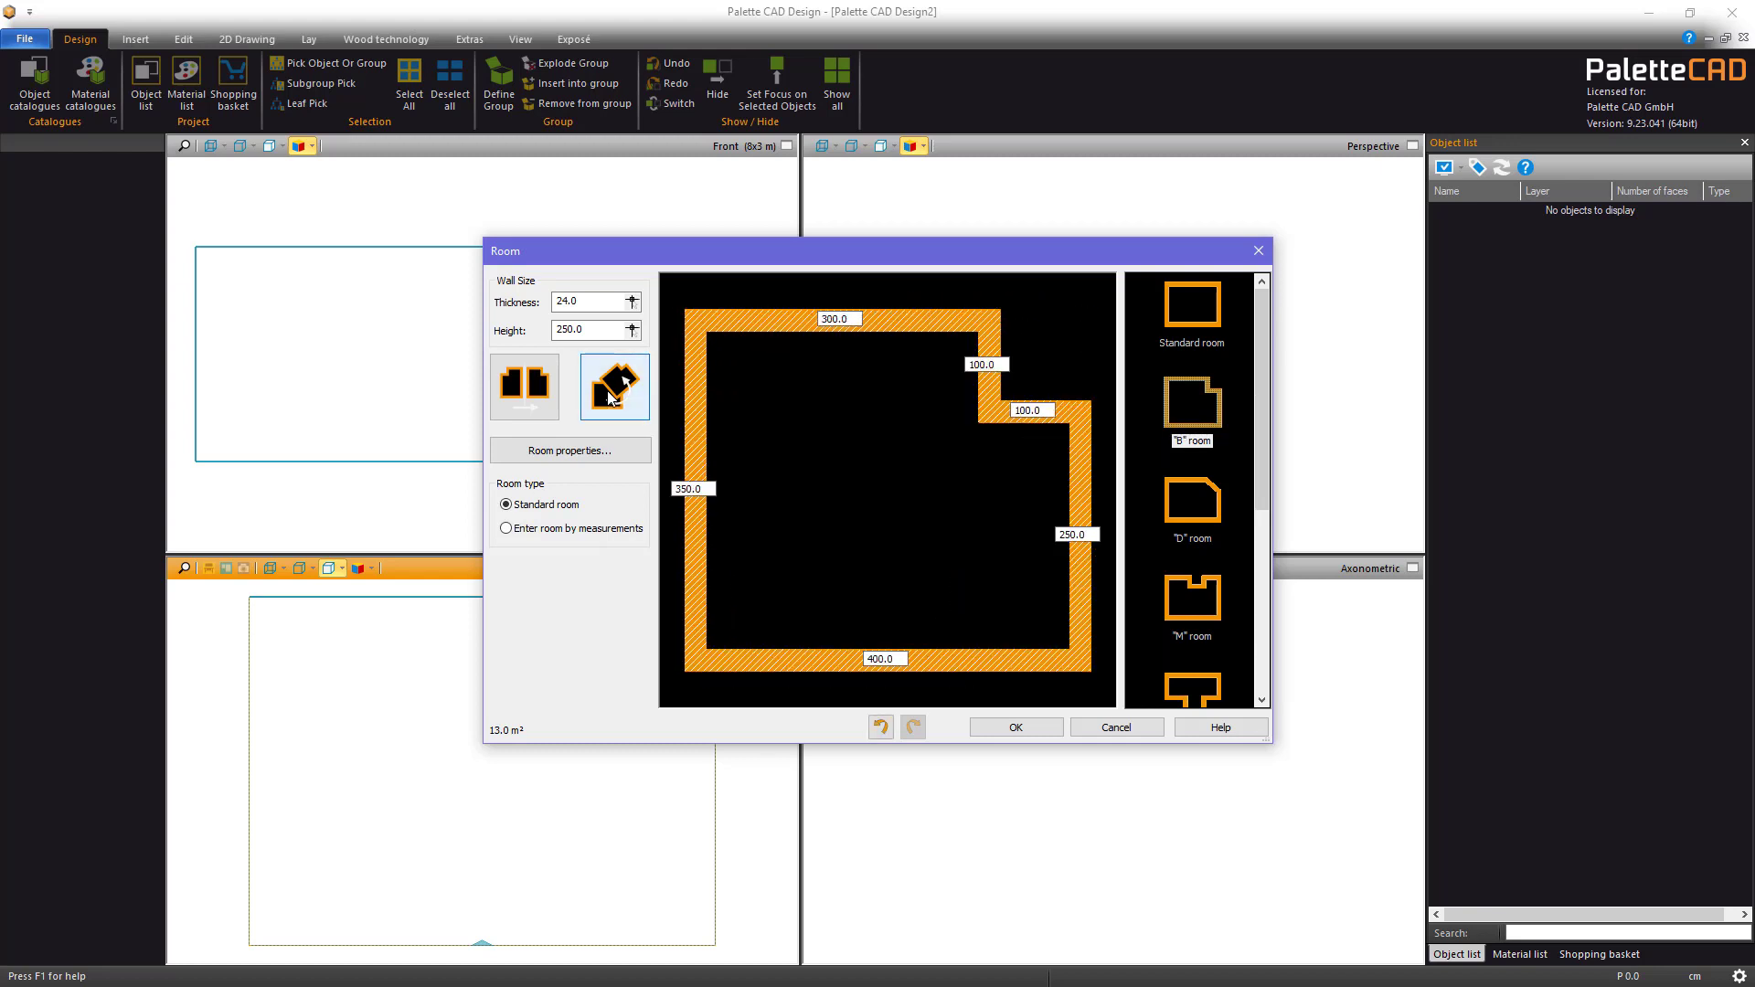
click(518, 393)
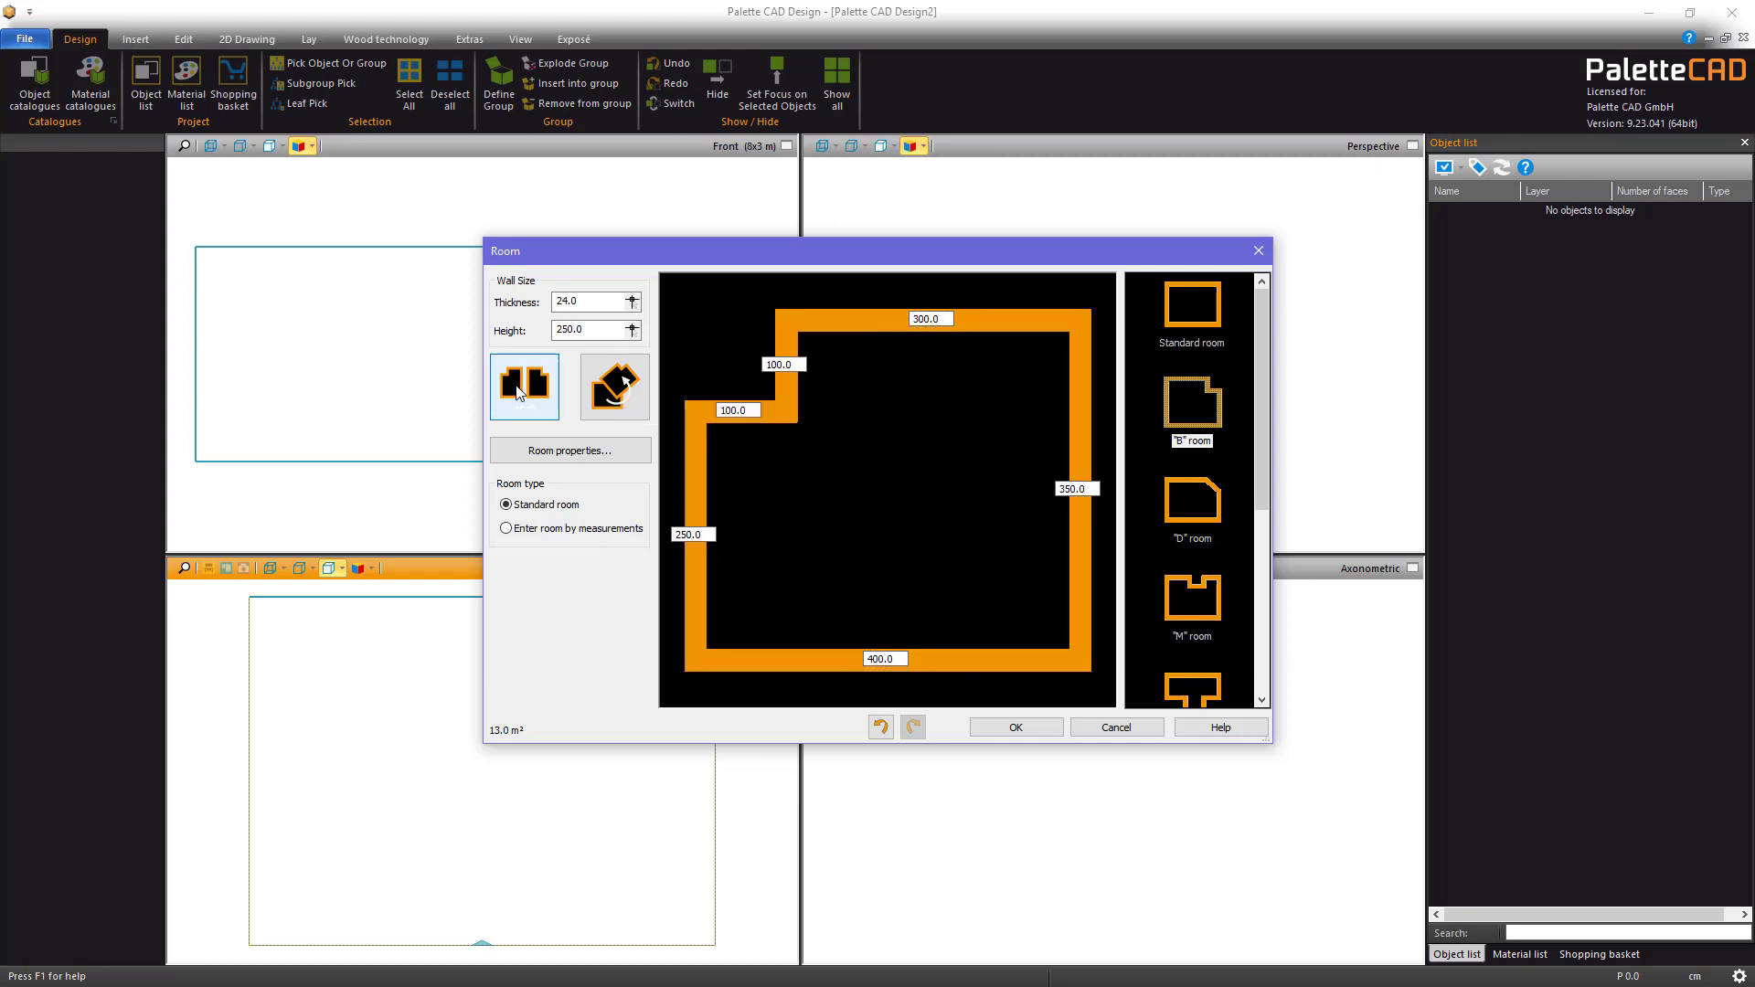
click(519, 393)
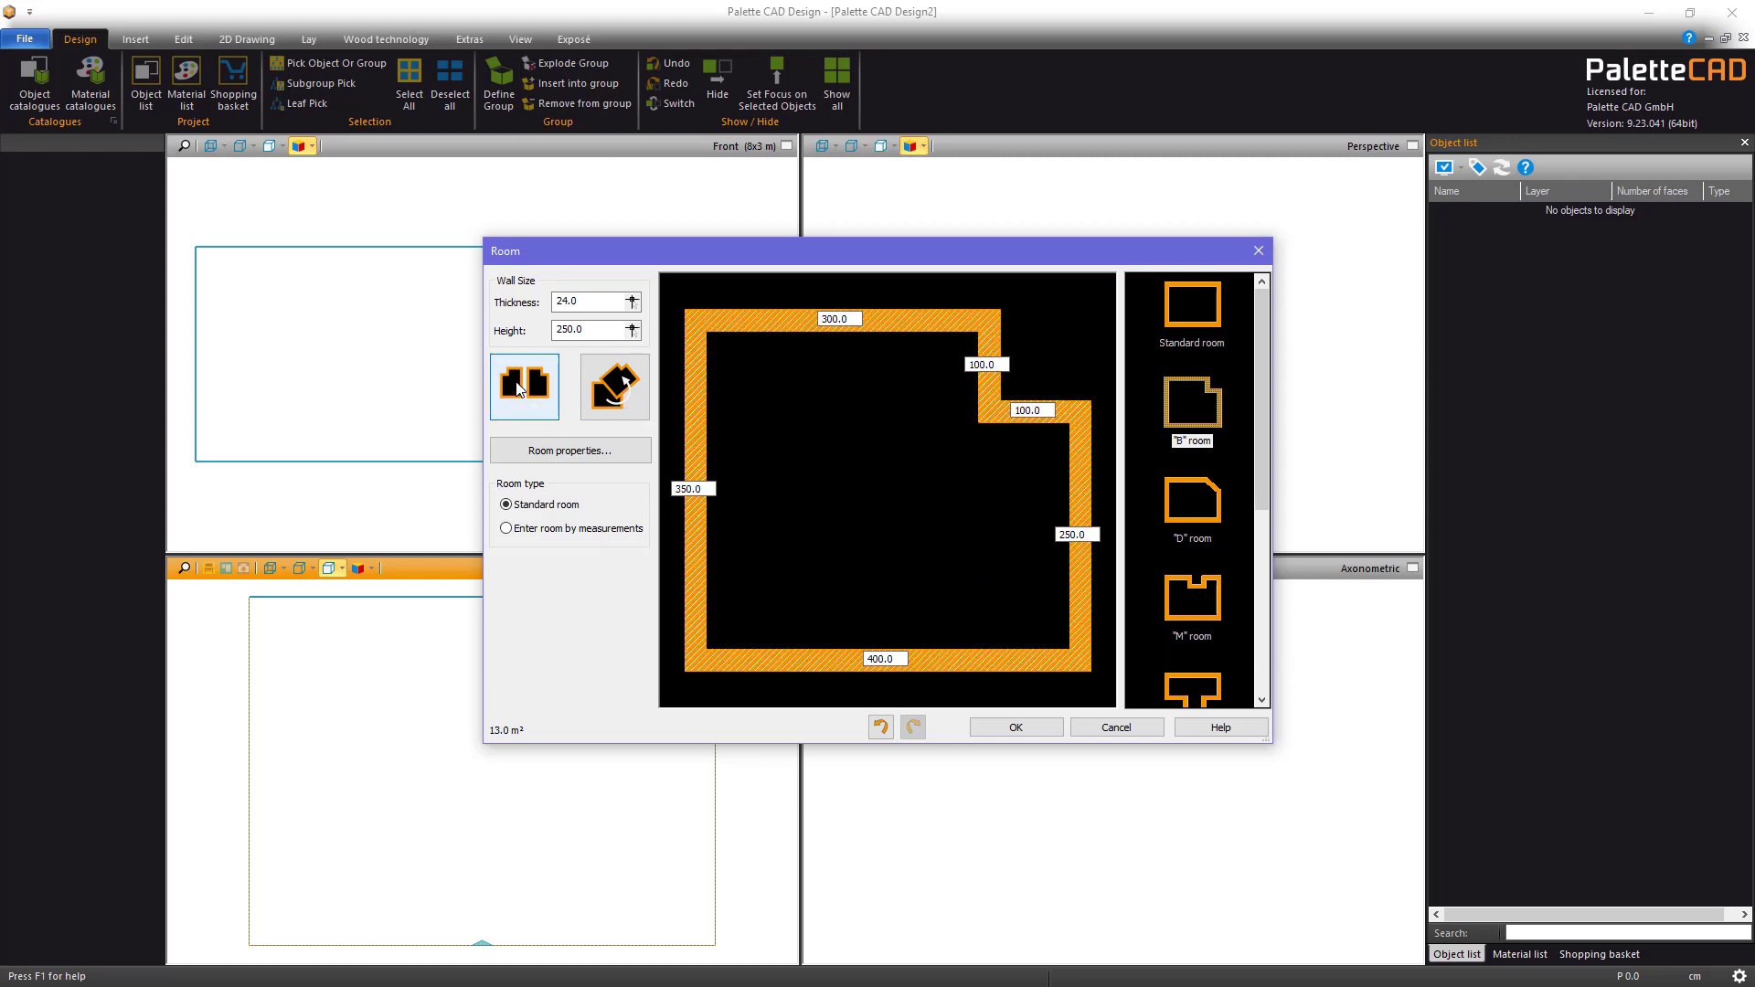
Create the room with a 550 cm left wall, 500 cm upper wall, and 150 cm and 300 cm walls at the recessed corner
double_click(603, 301)
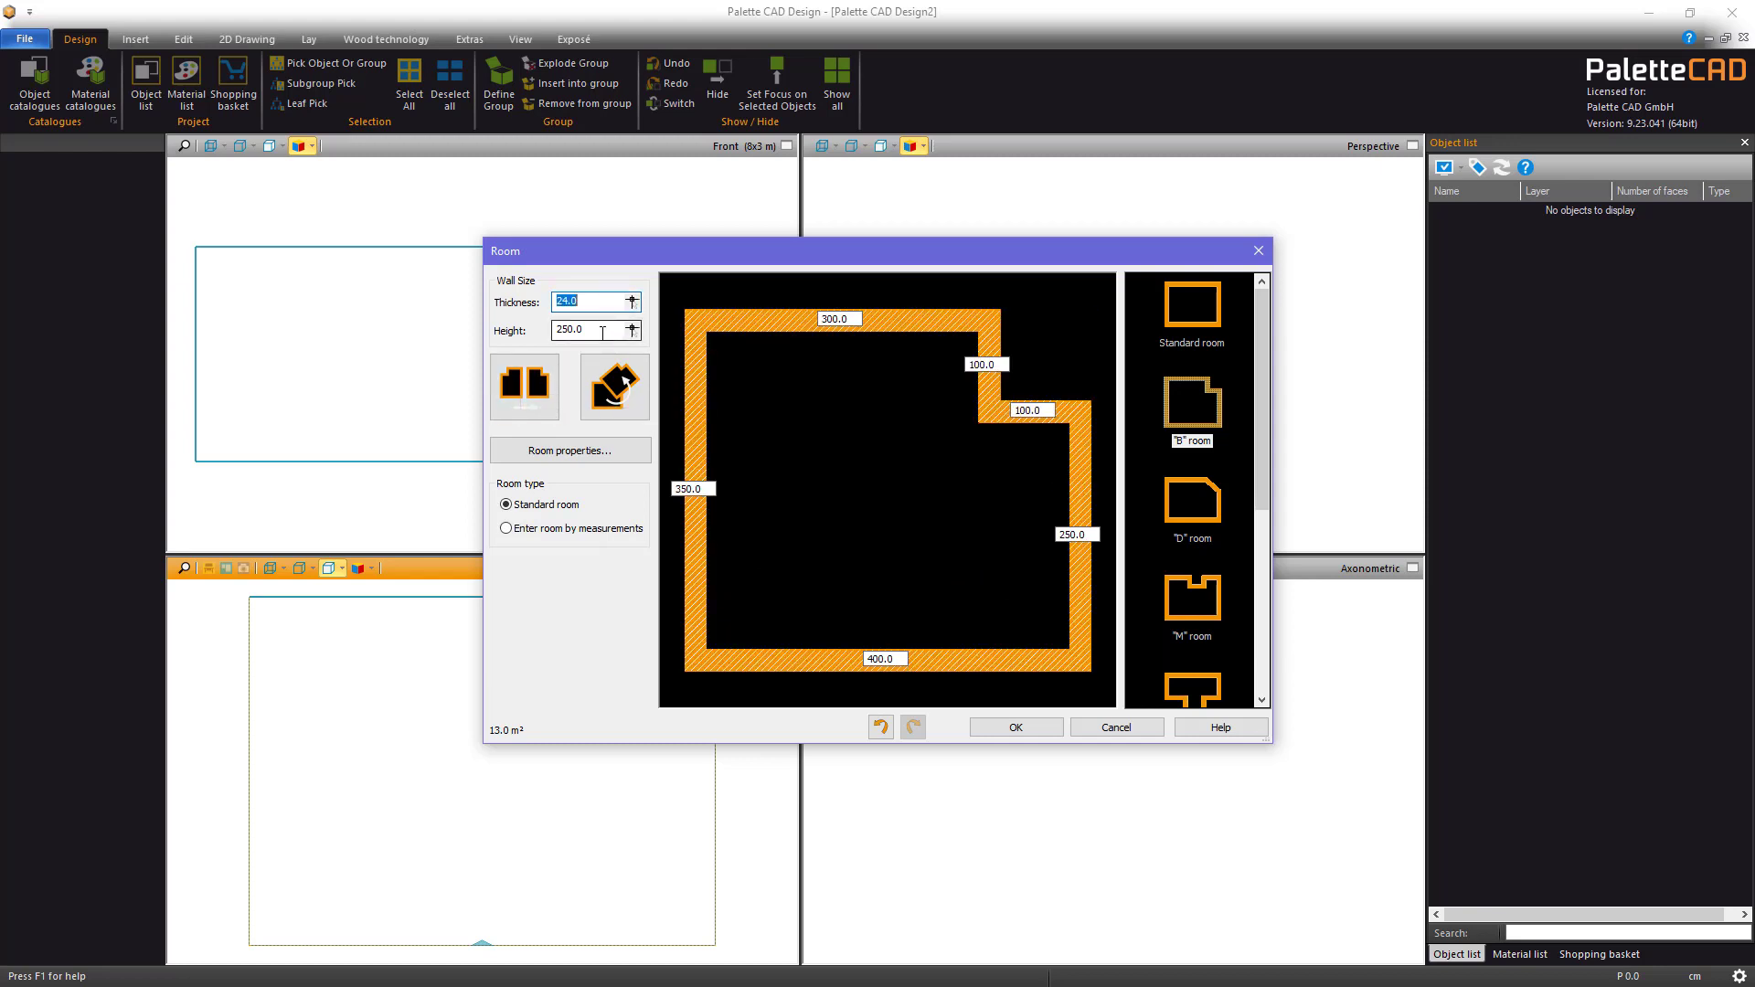
double_click(601, 332)
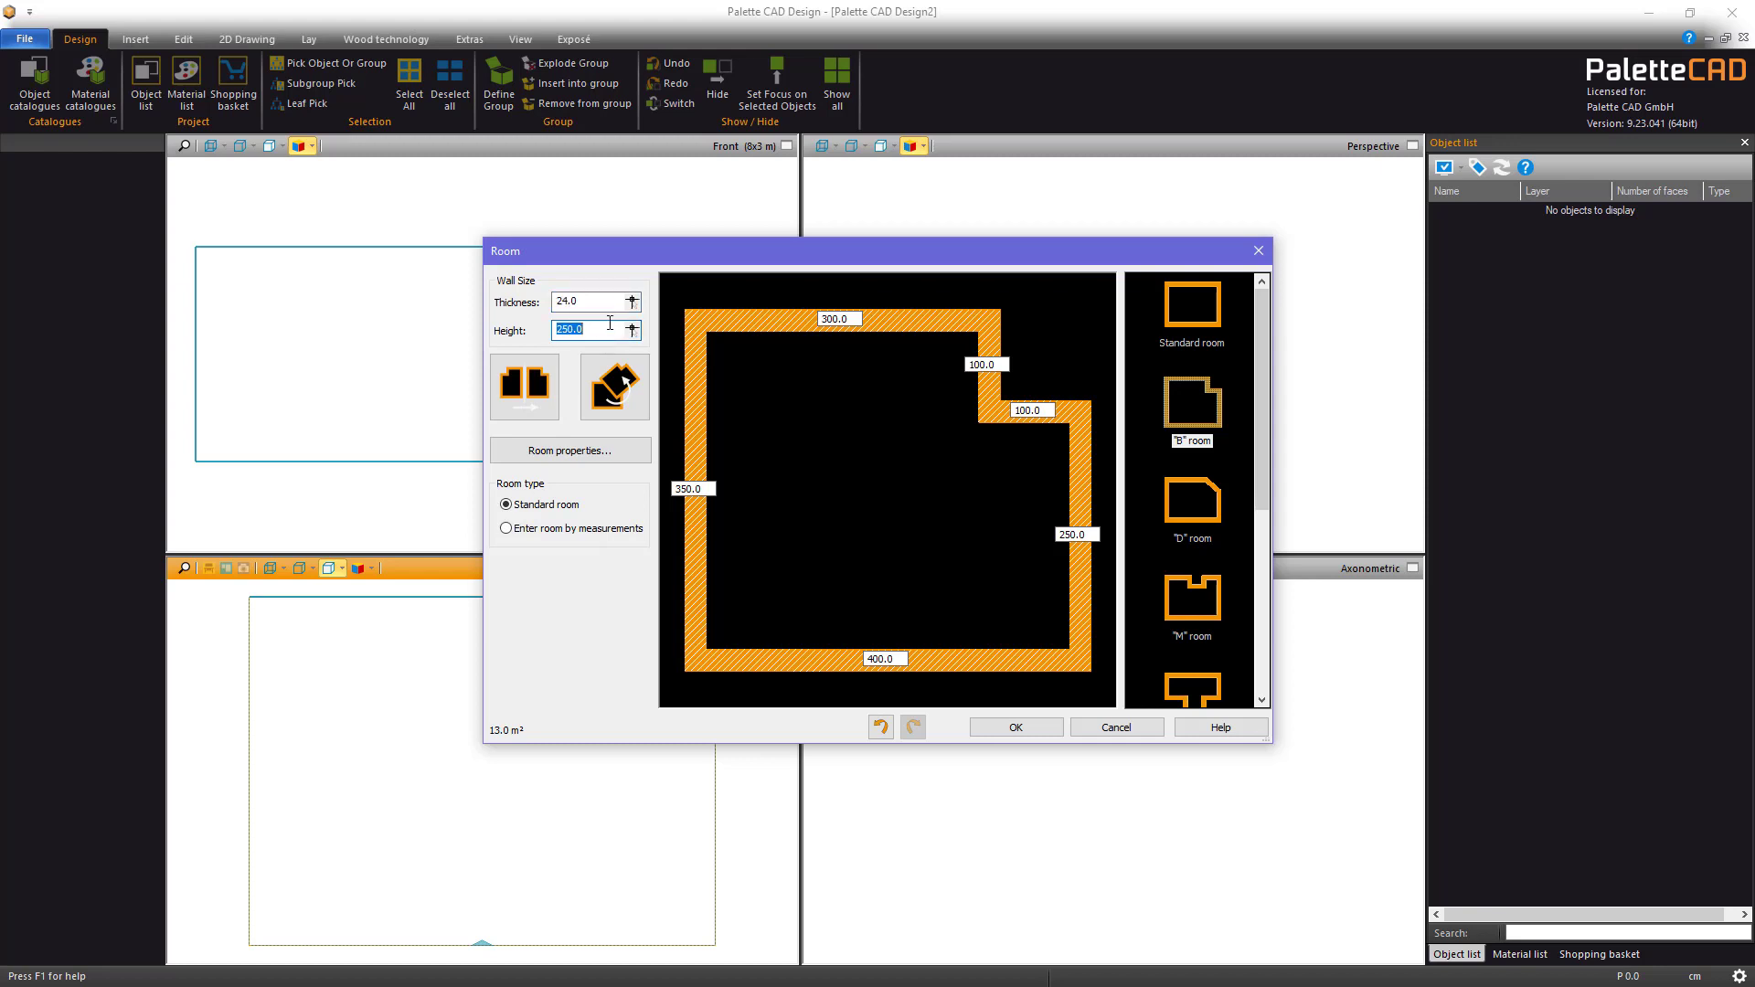
double_click(707, 488)
text(550)
key(Tab)
text(500)
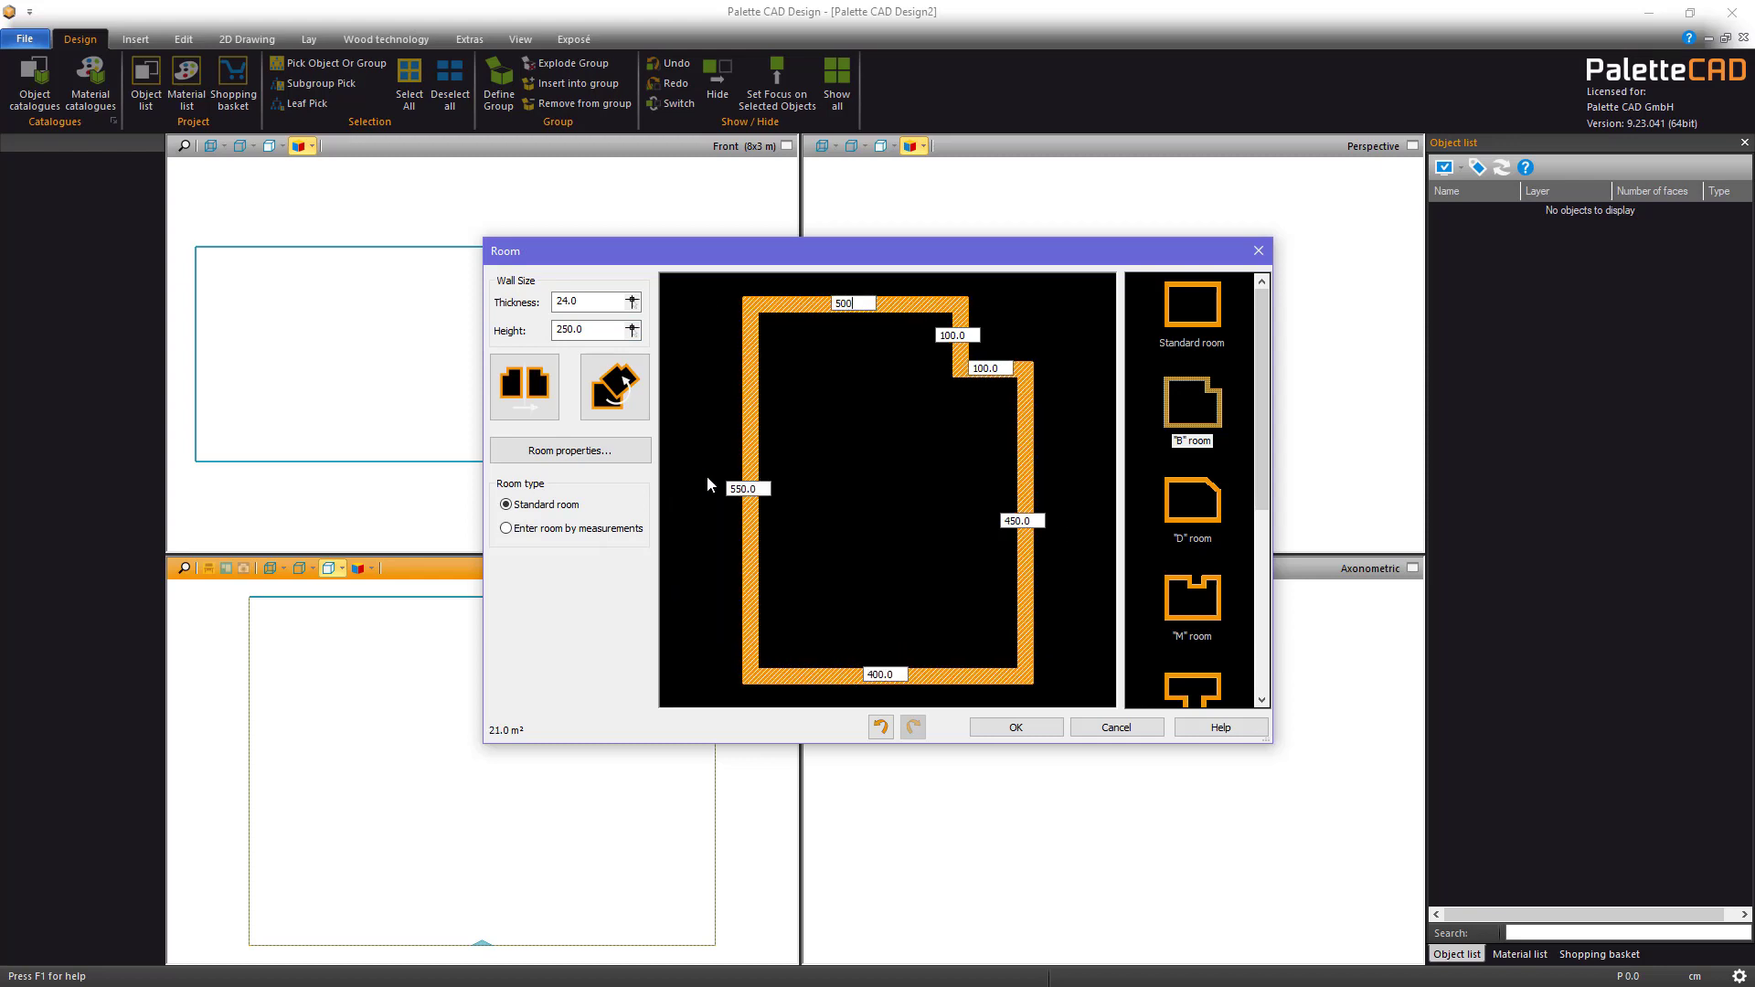
key(Tab)
text(150)
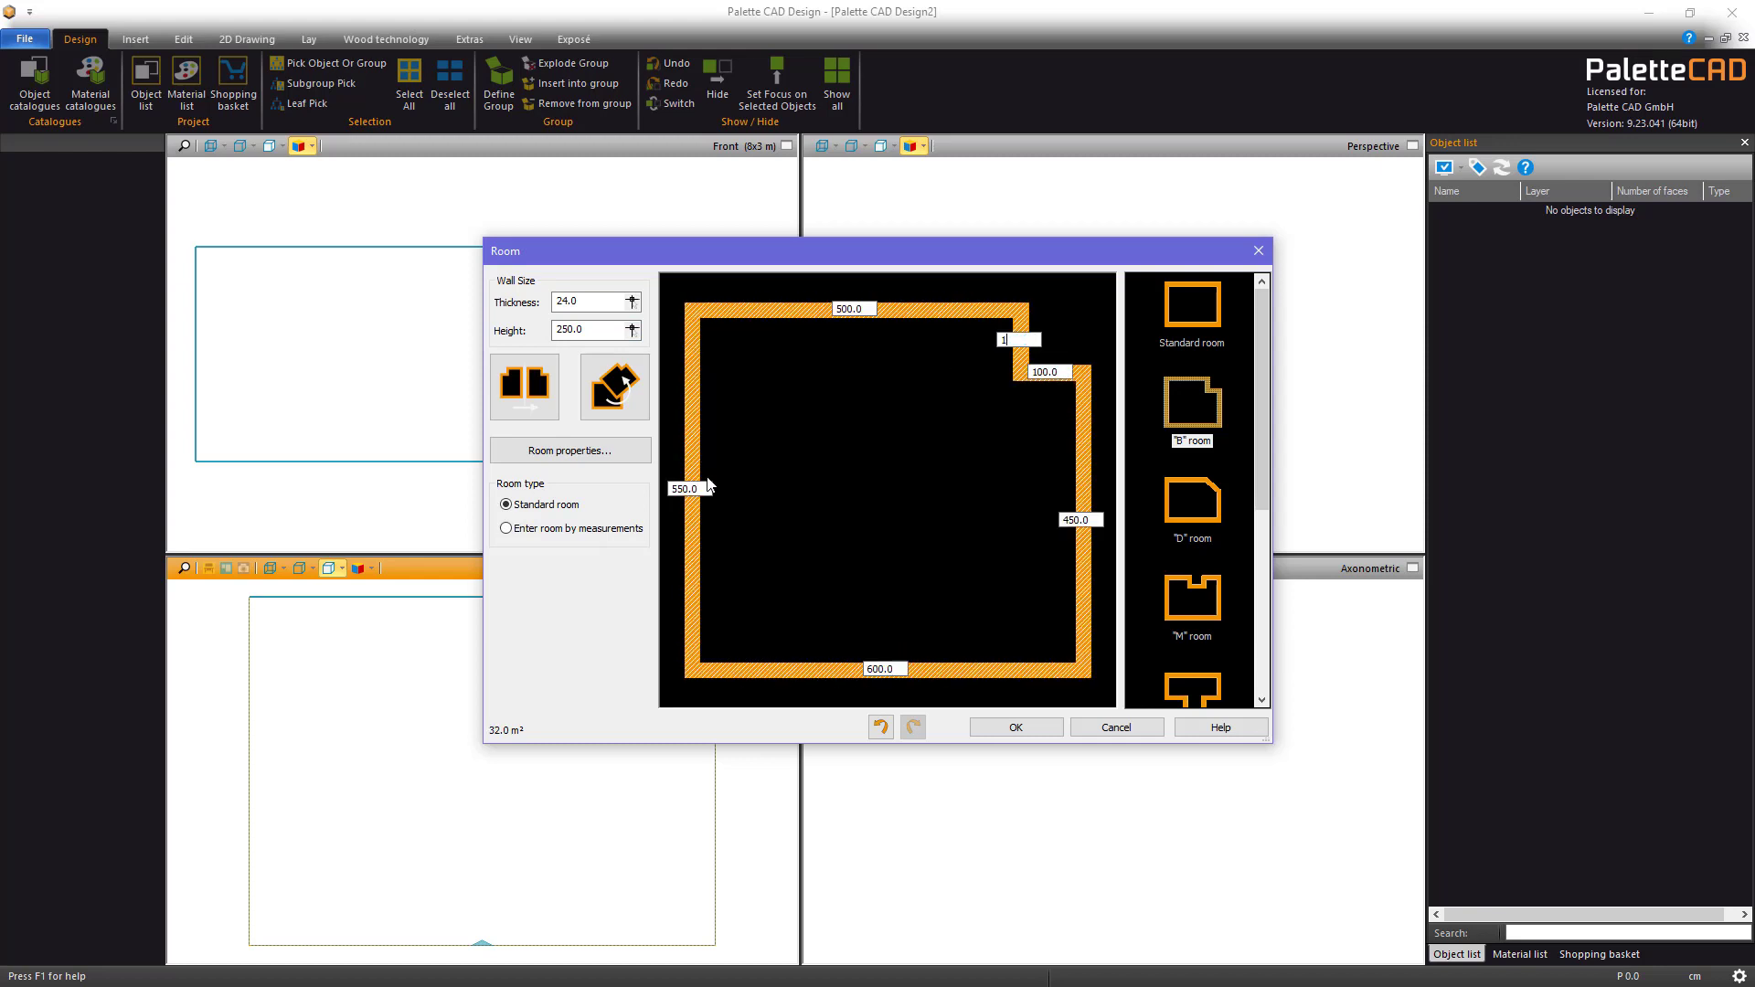
key(Tab)
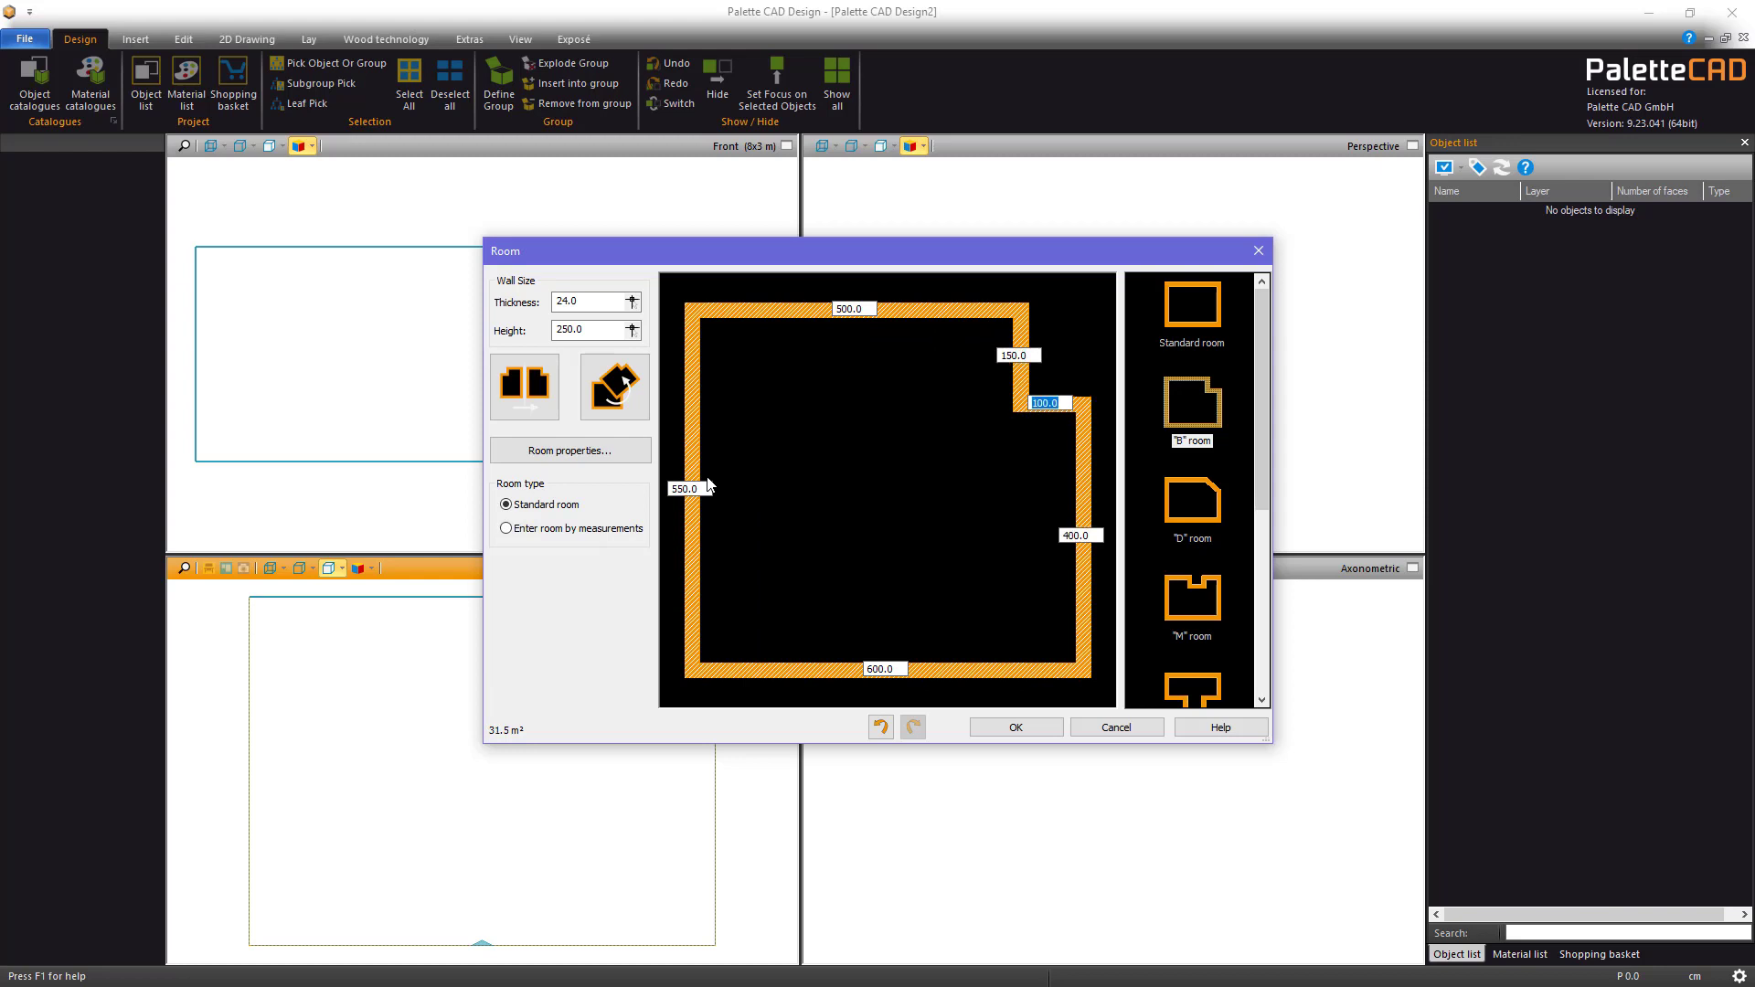
text(300)
key(Tab)
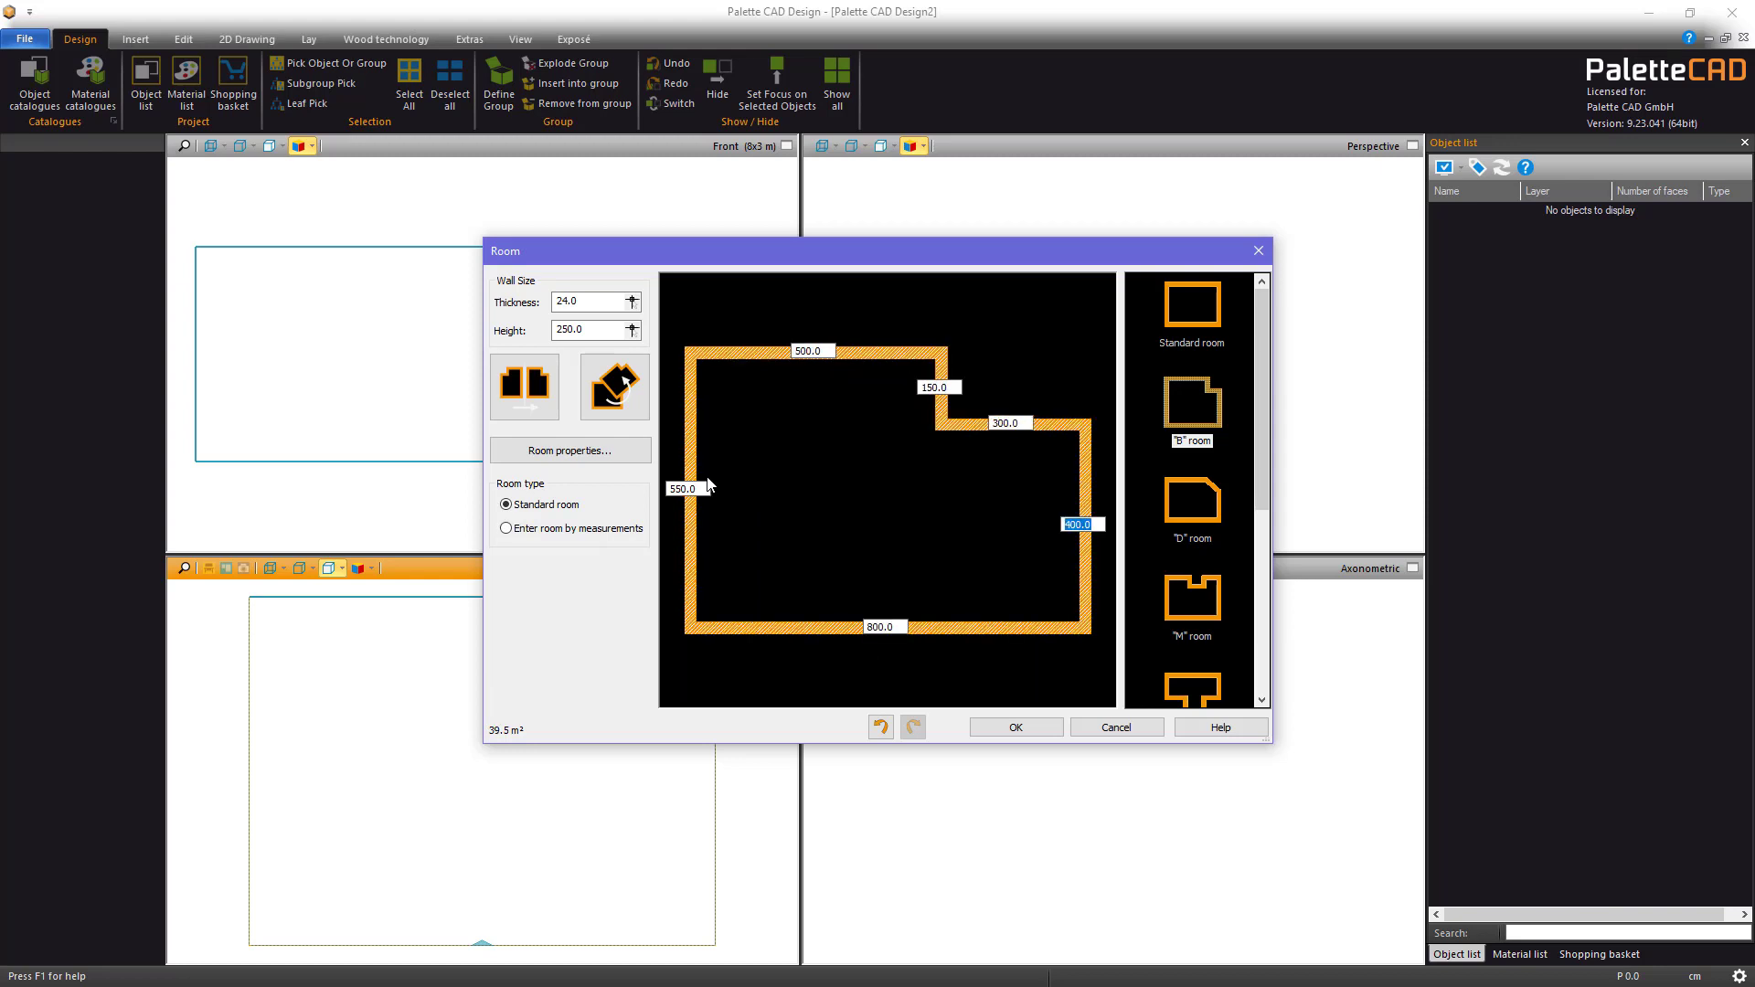
key(Tab)
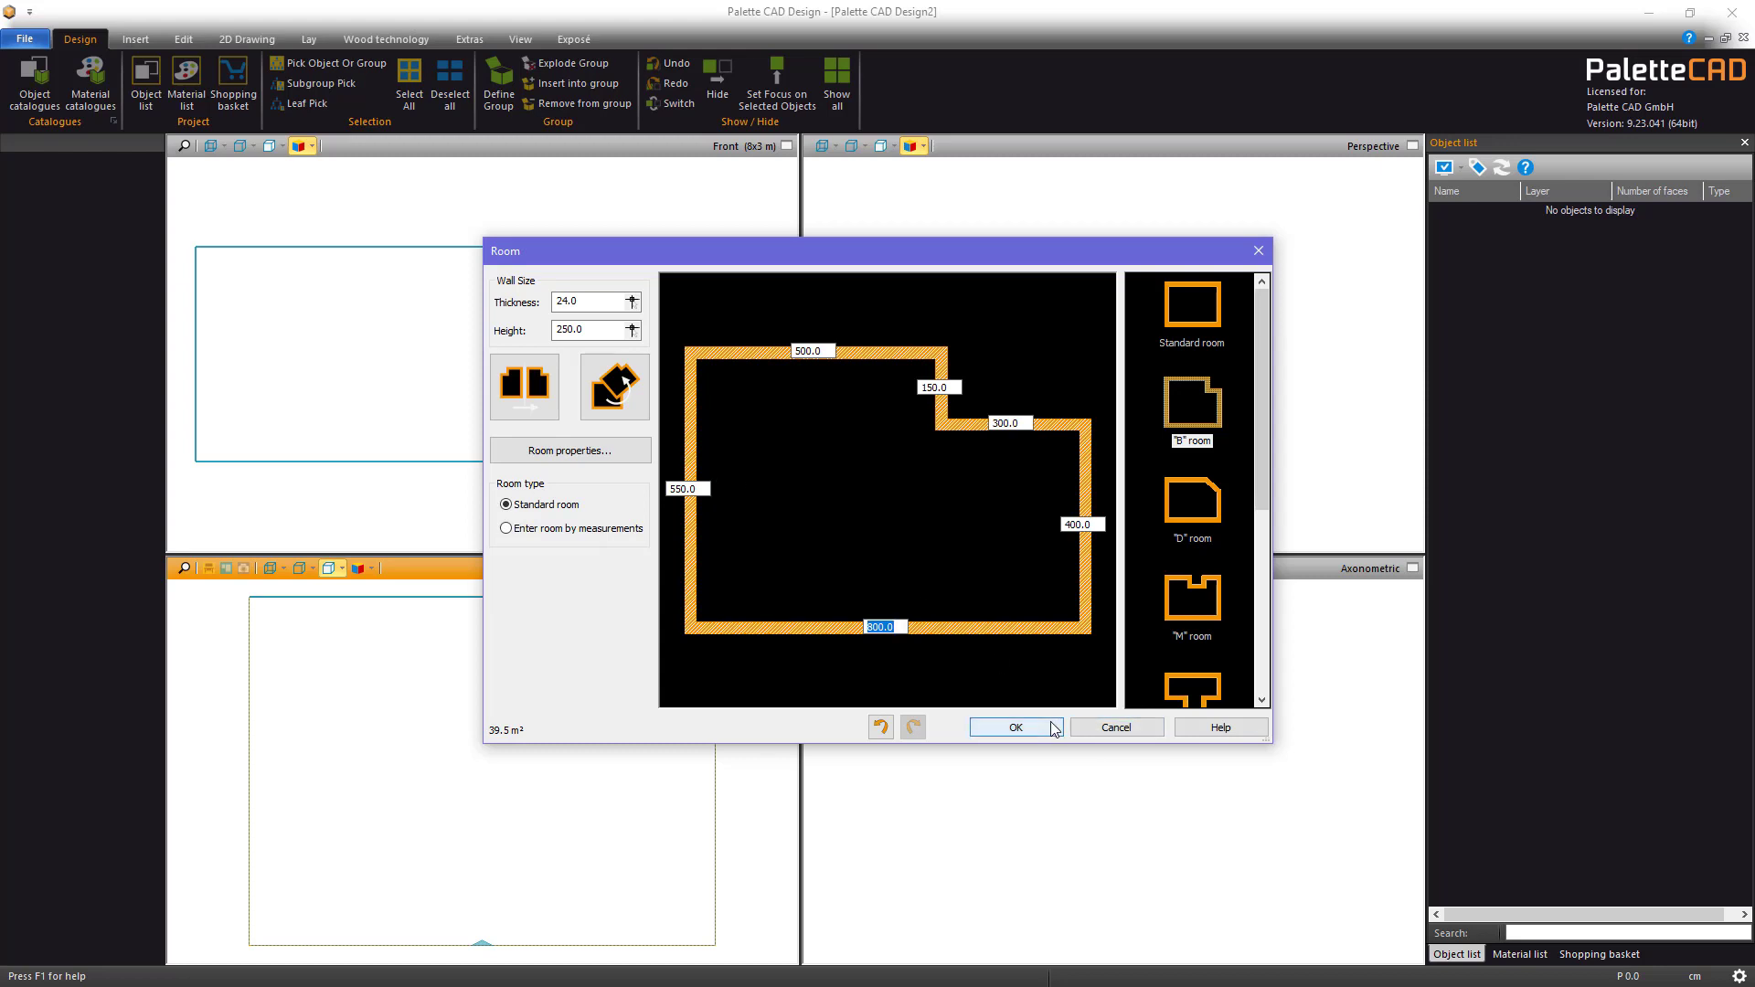
click(1016, 726)
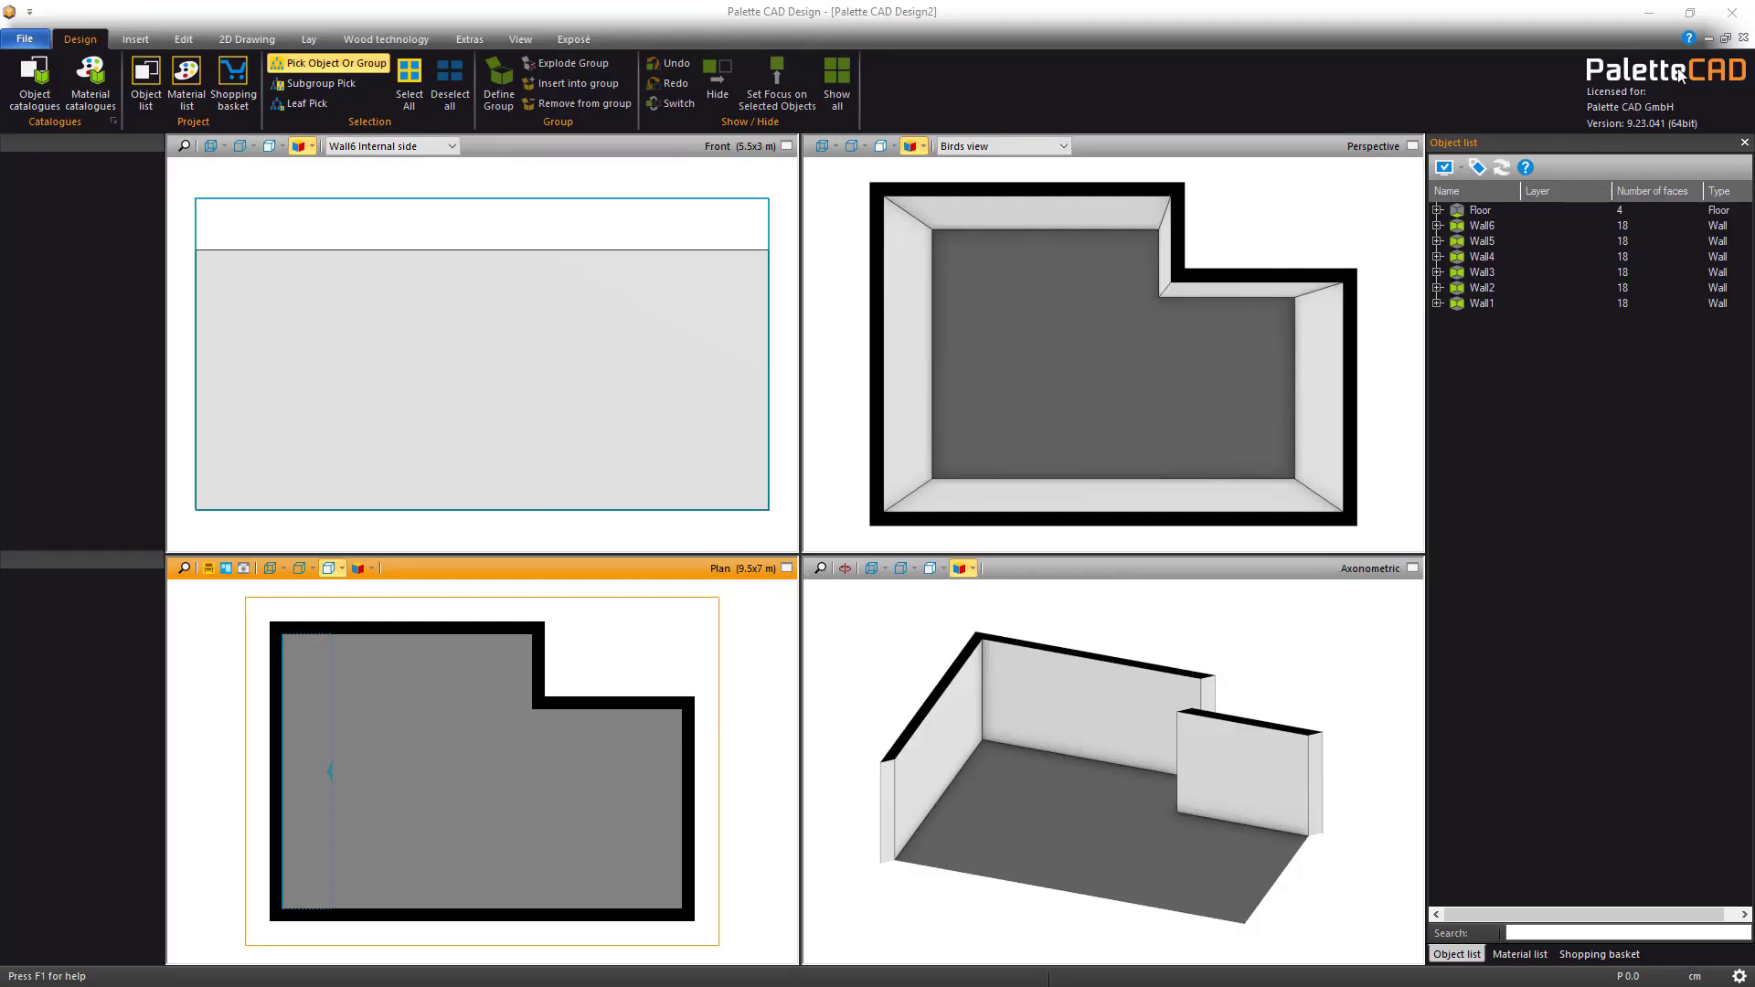
Close the current project without saving it, and create a new project with a room
click(1743, 42)
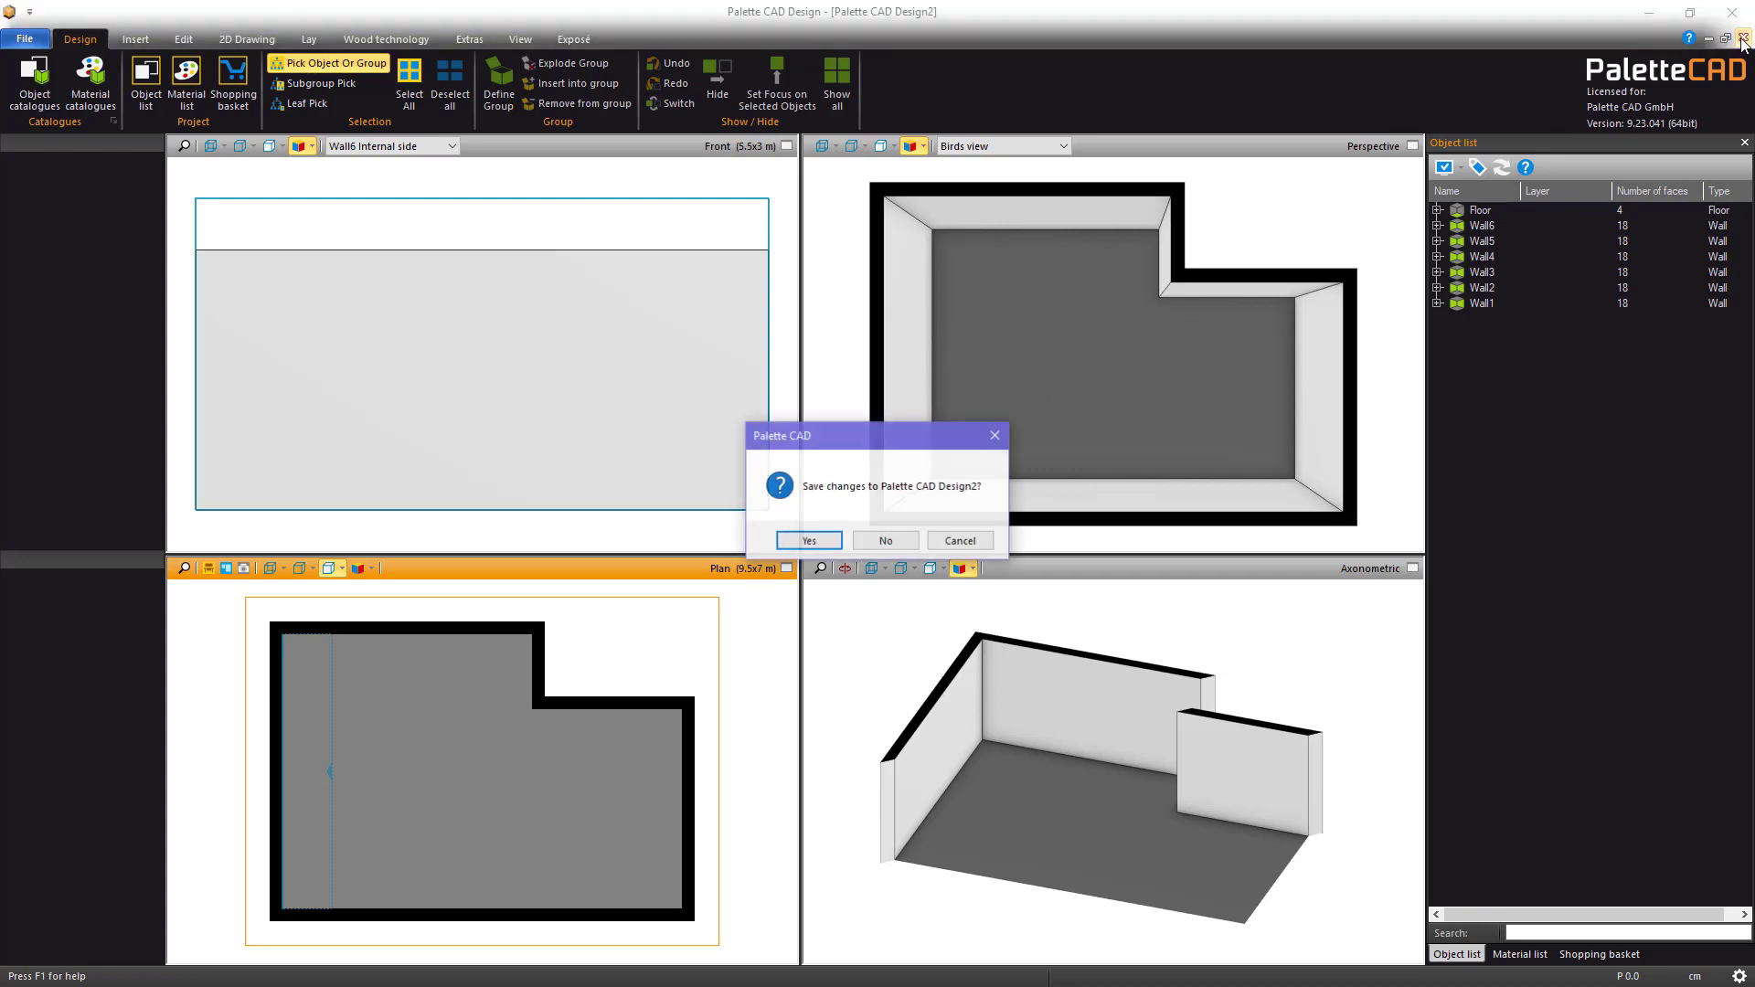
click(884, 541)
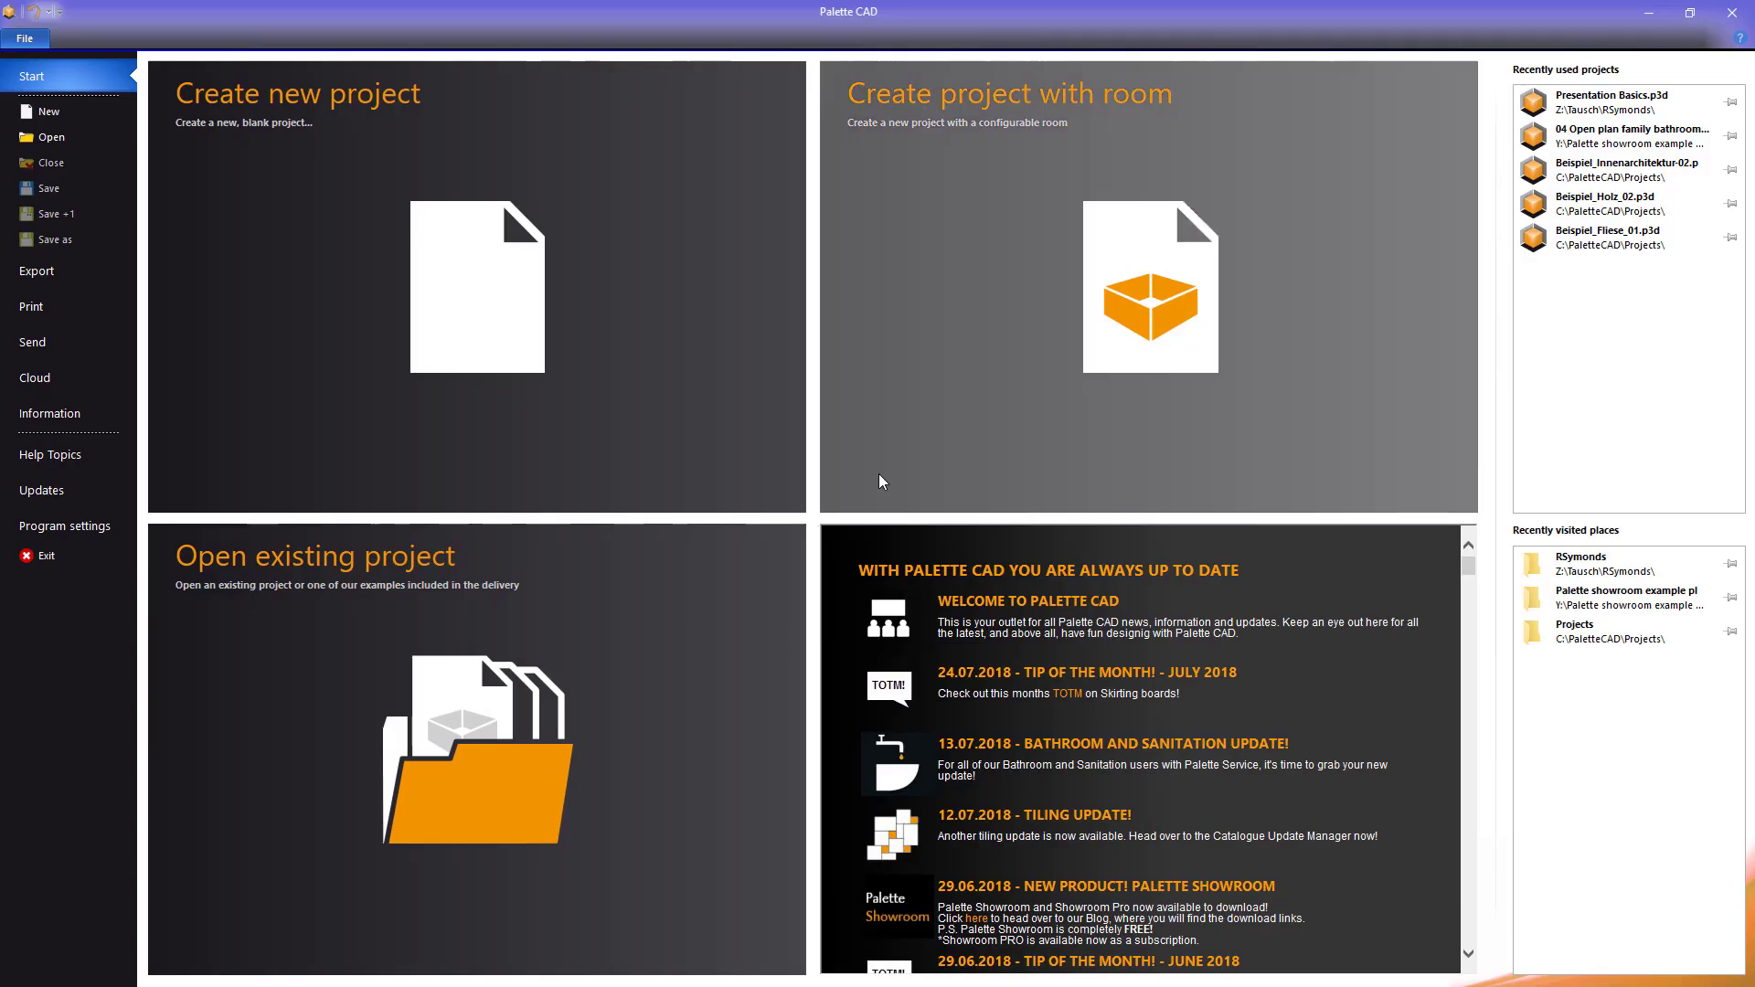
click(968, 330)
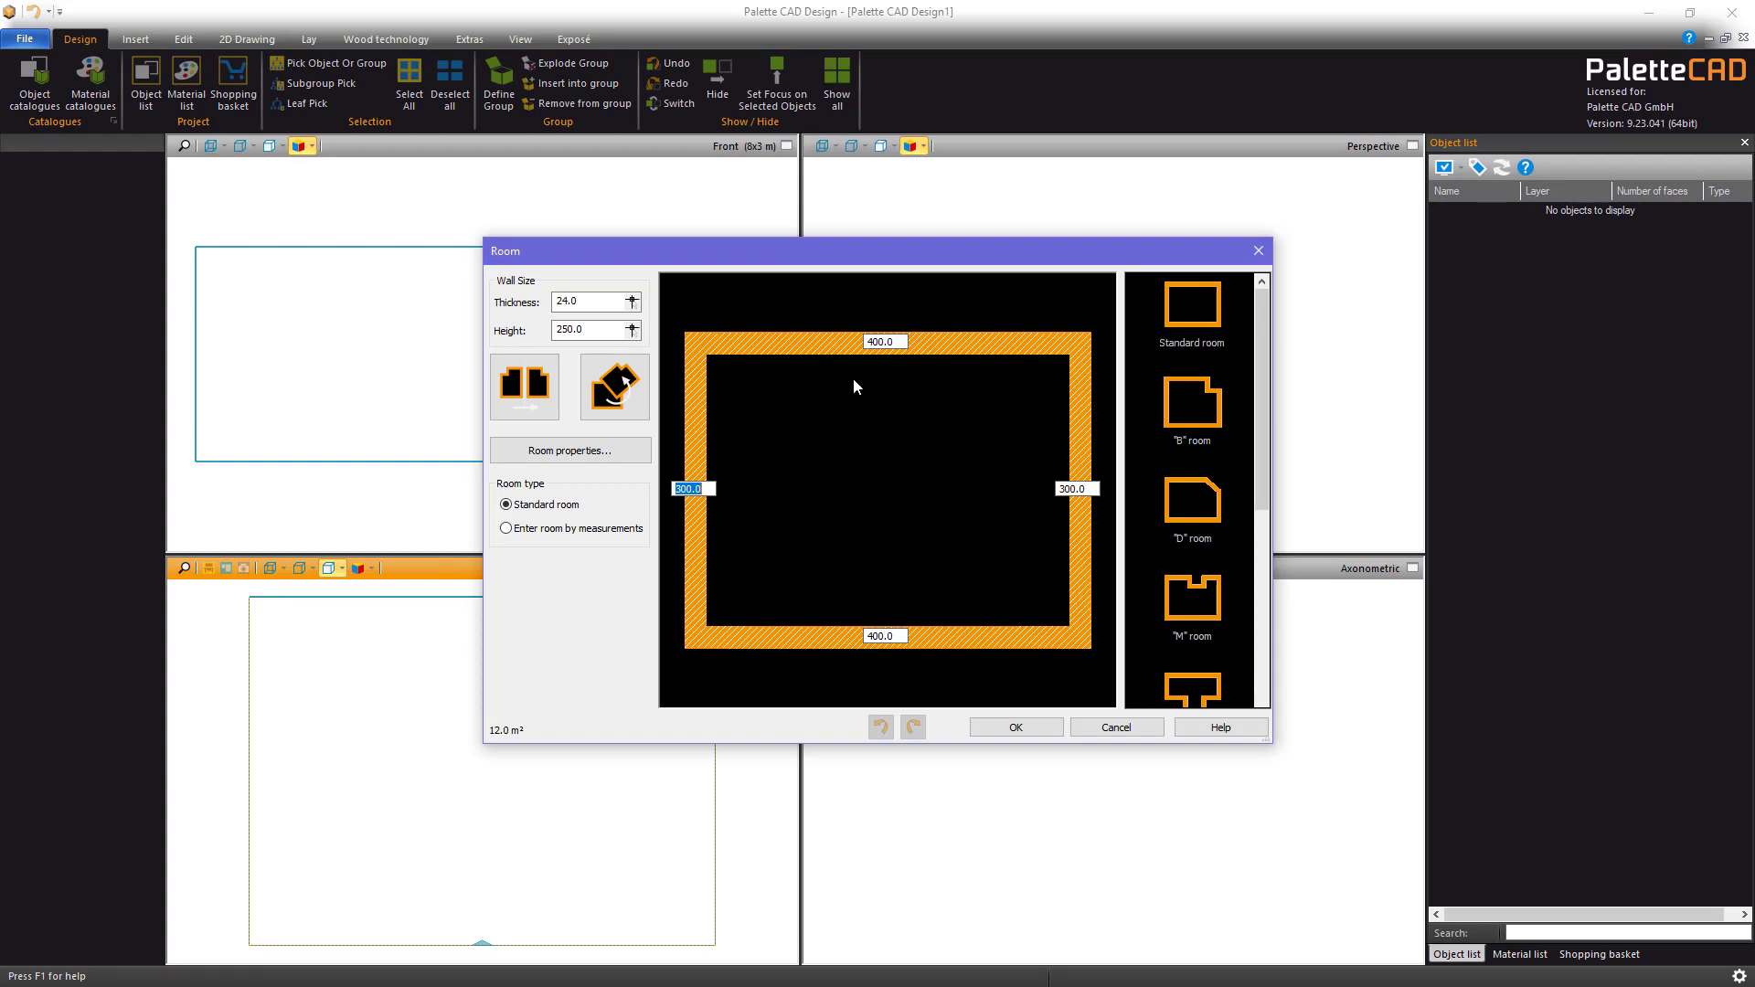
In the room properties, set the floor covering to dark_grey from the _primary_colors materials
click(627, 454)
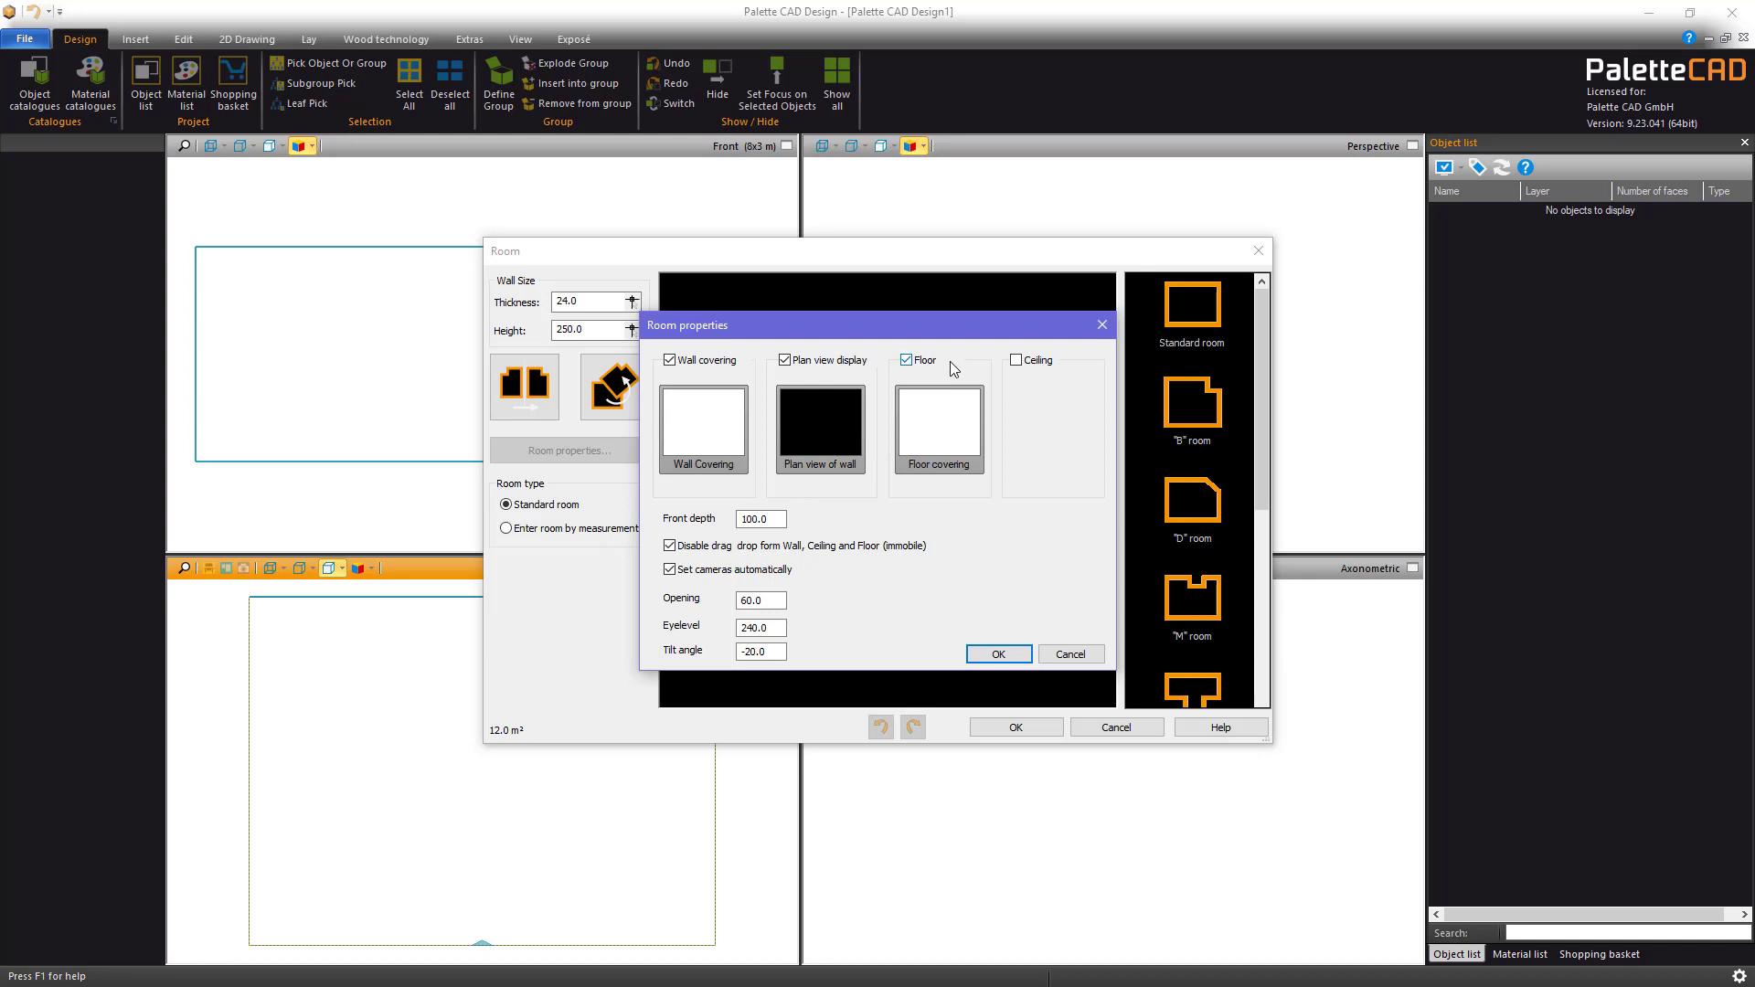
click(947, 420)
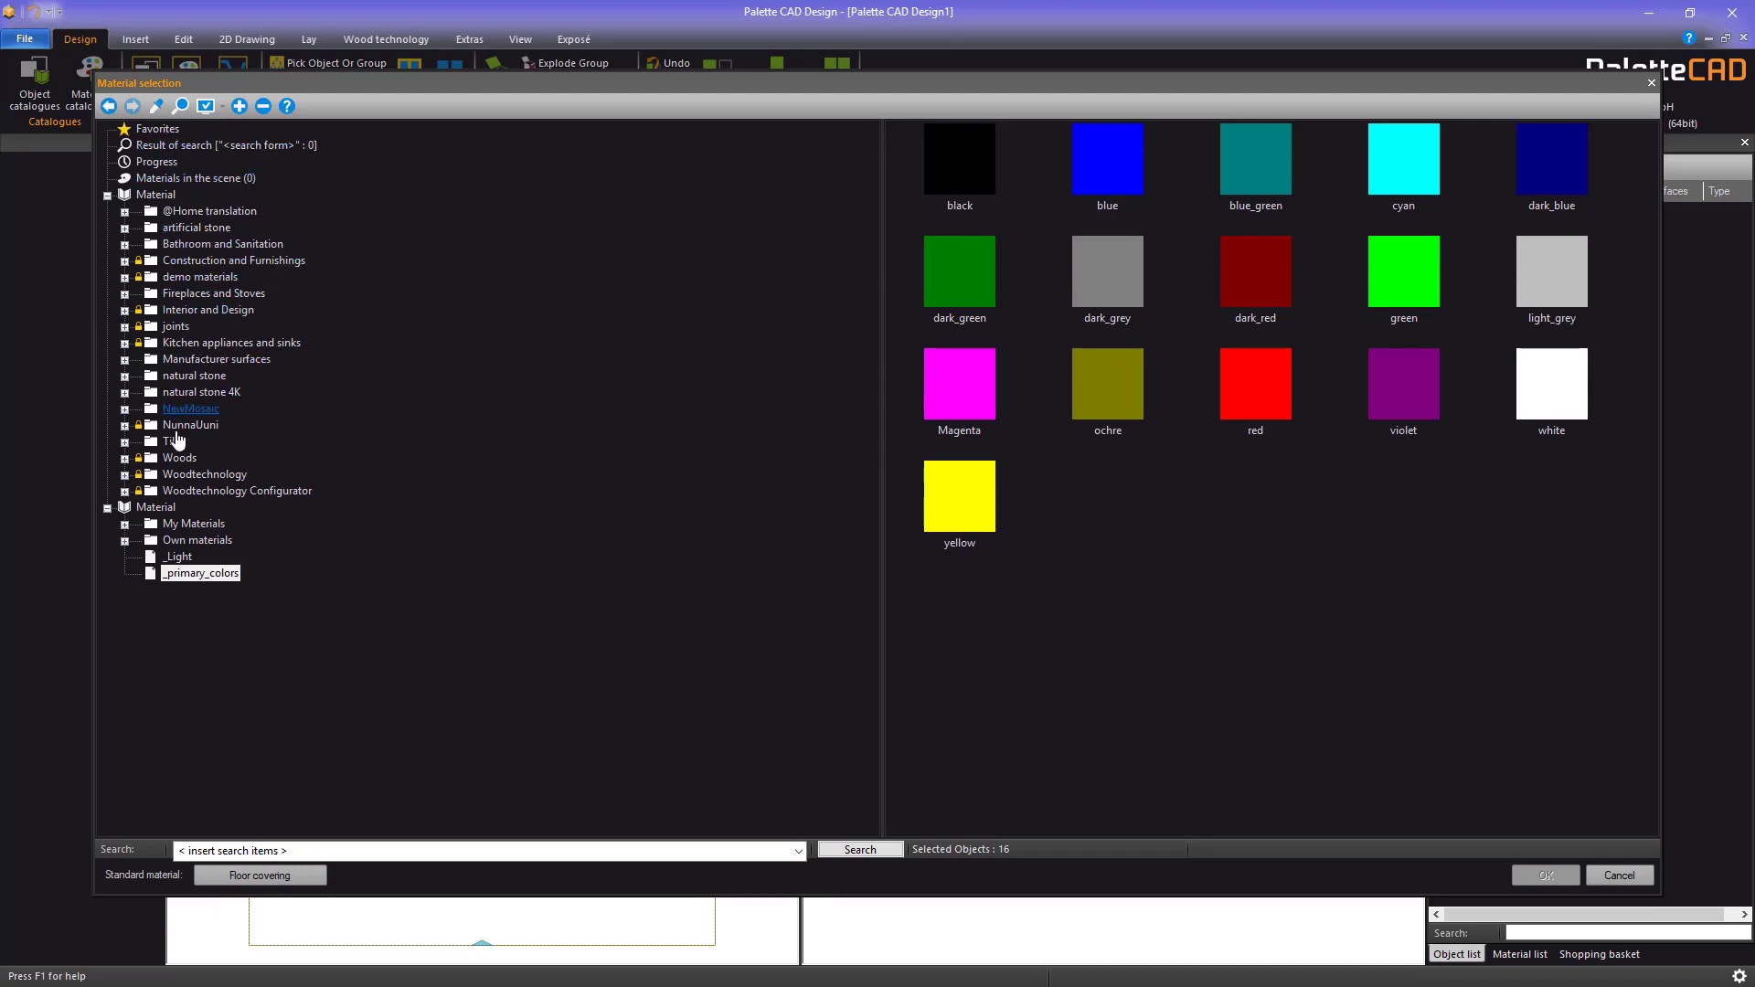
click(183, 574)
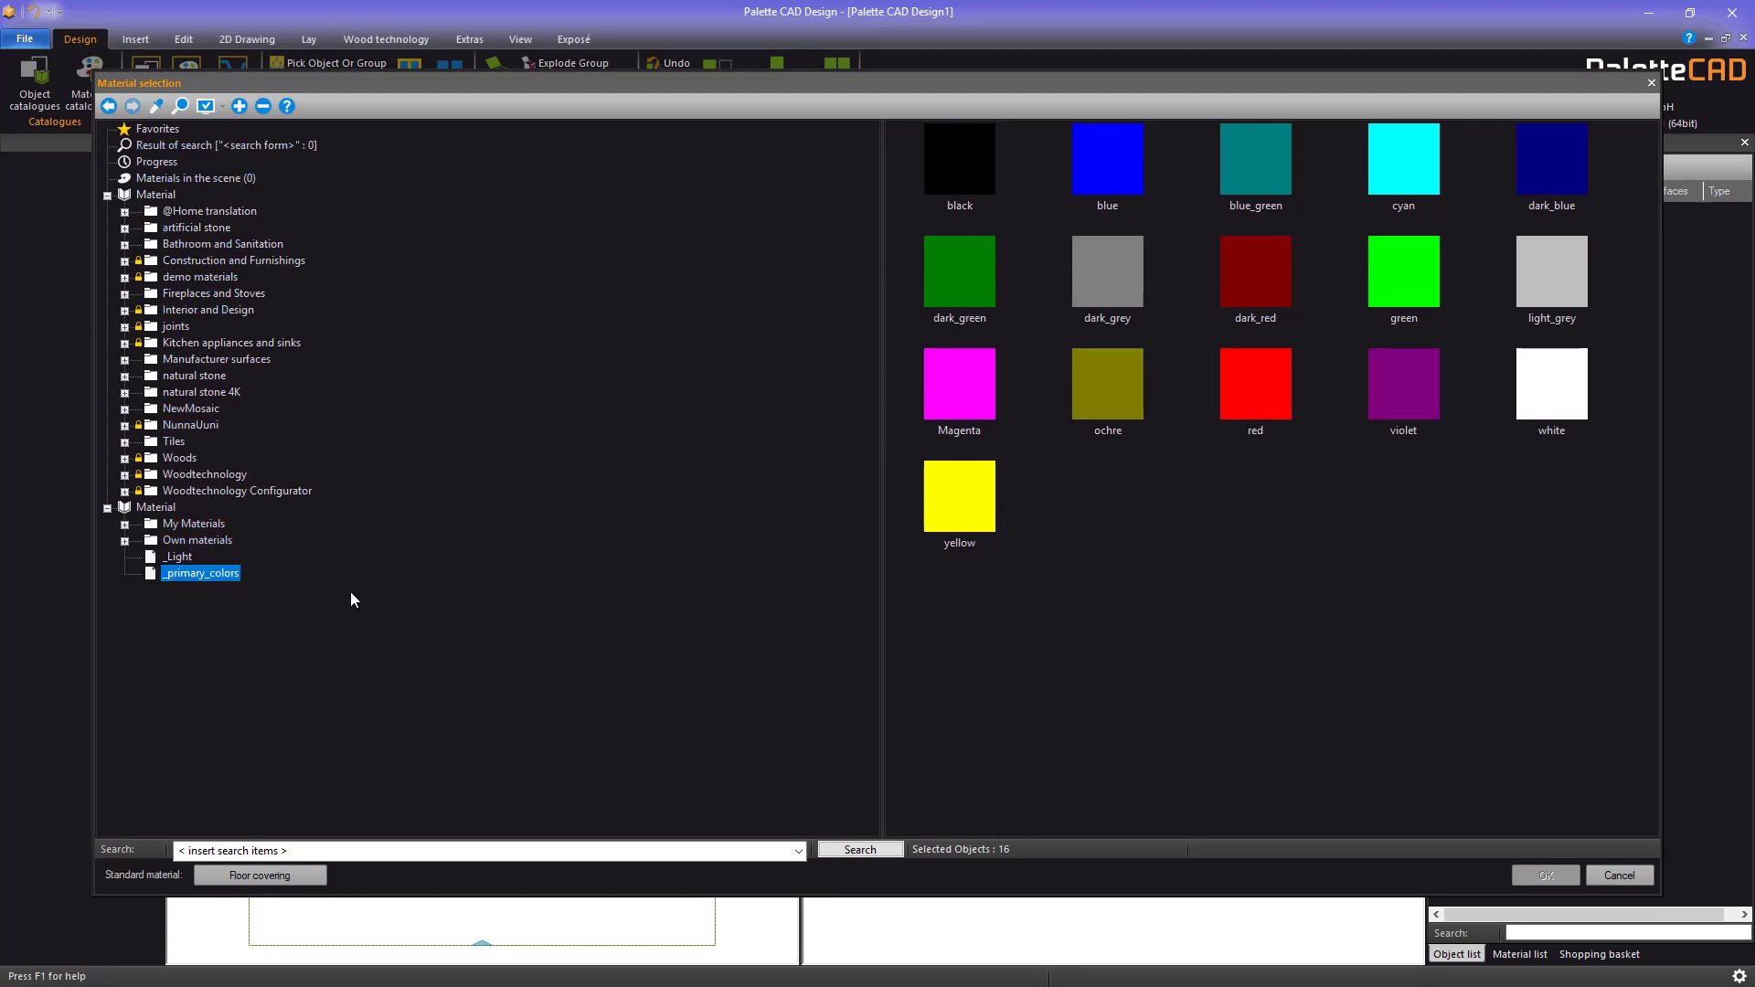
click(1126, 271)
double_click(1126, 270)
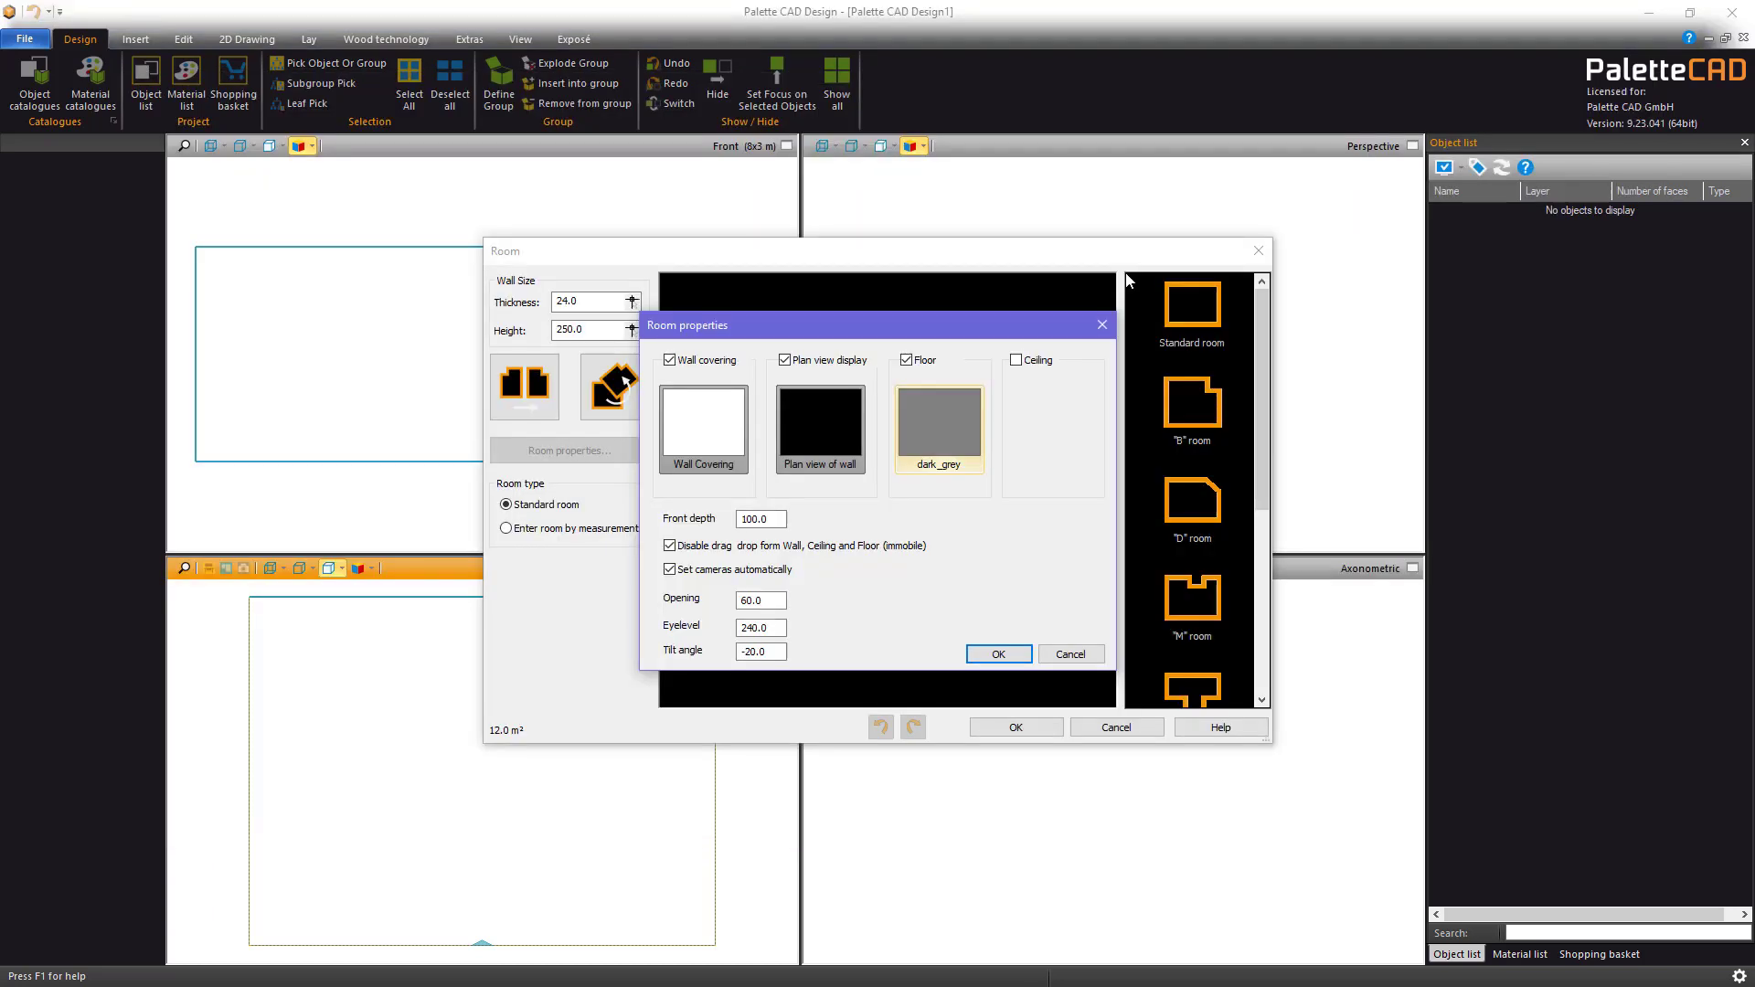
click(947, 428)
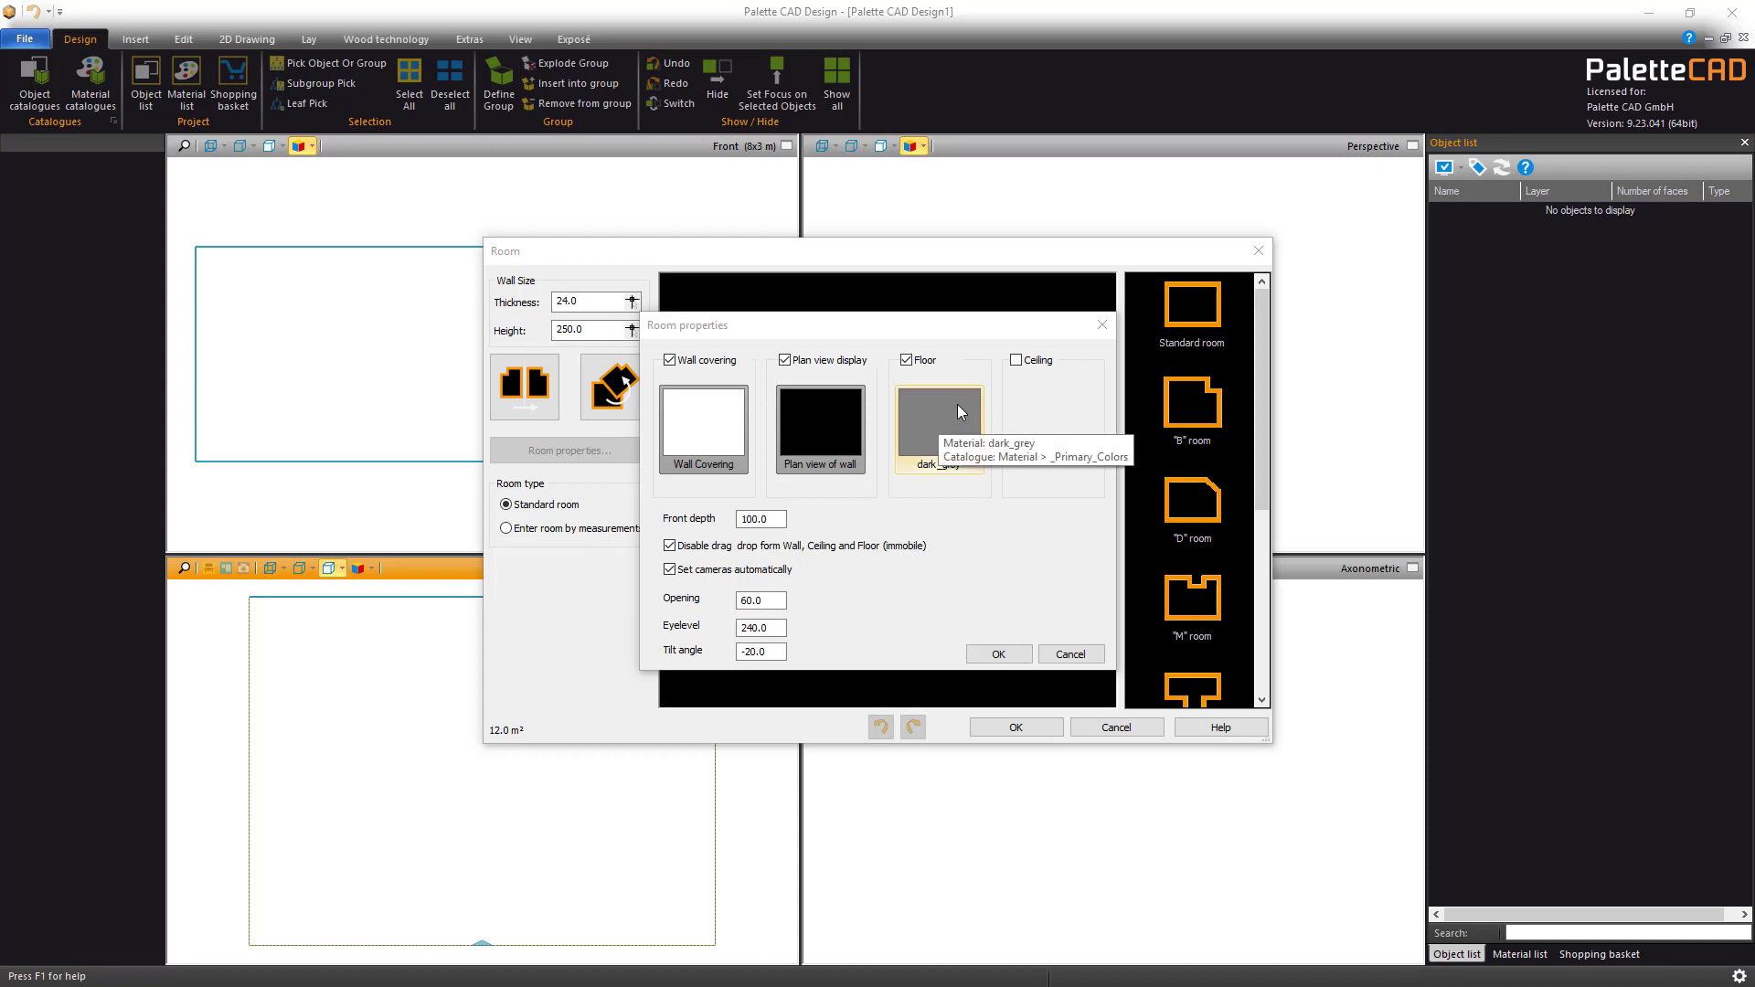
Try adding a ceiling in the room properties, and switch it off again
click(1019, 359)
click(1018, 360)
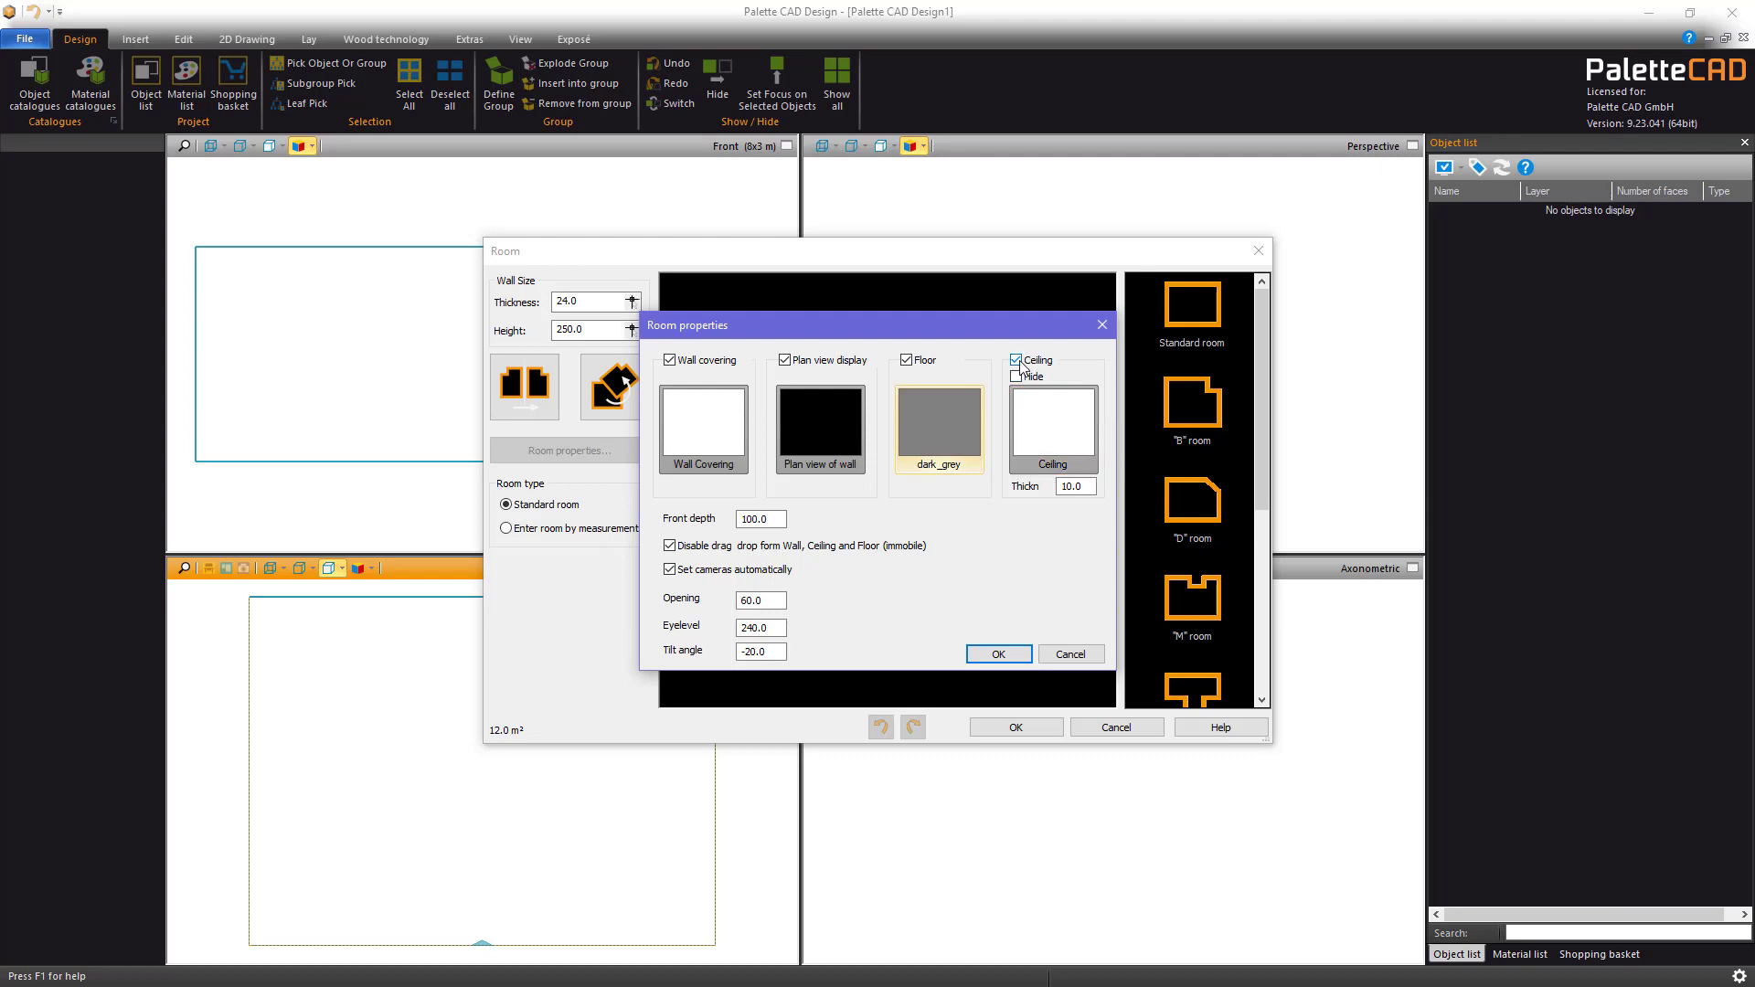
click(1017, 360)
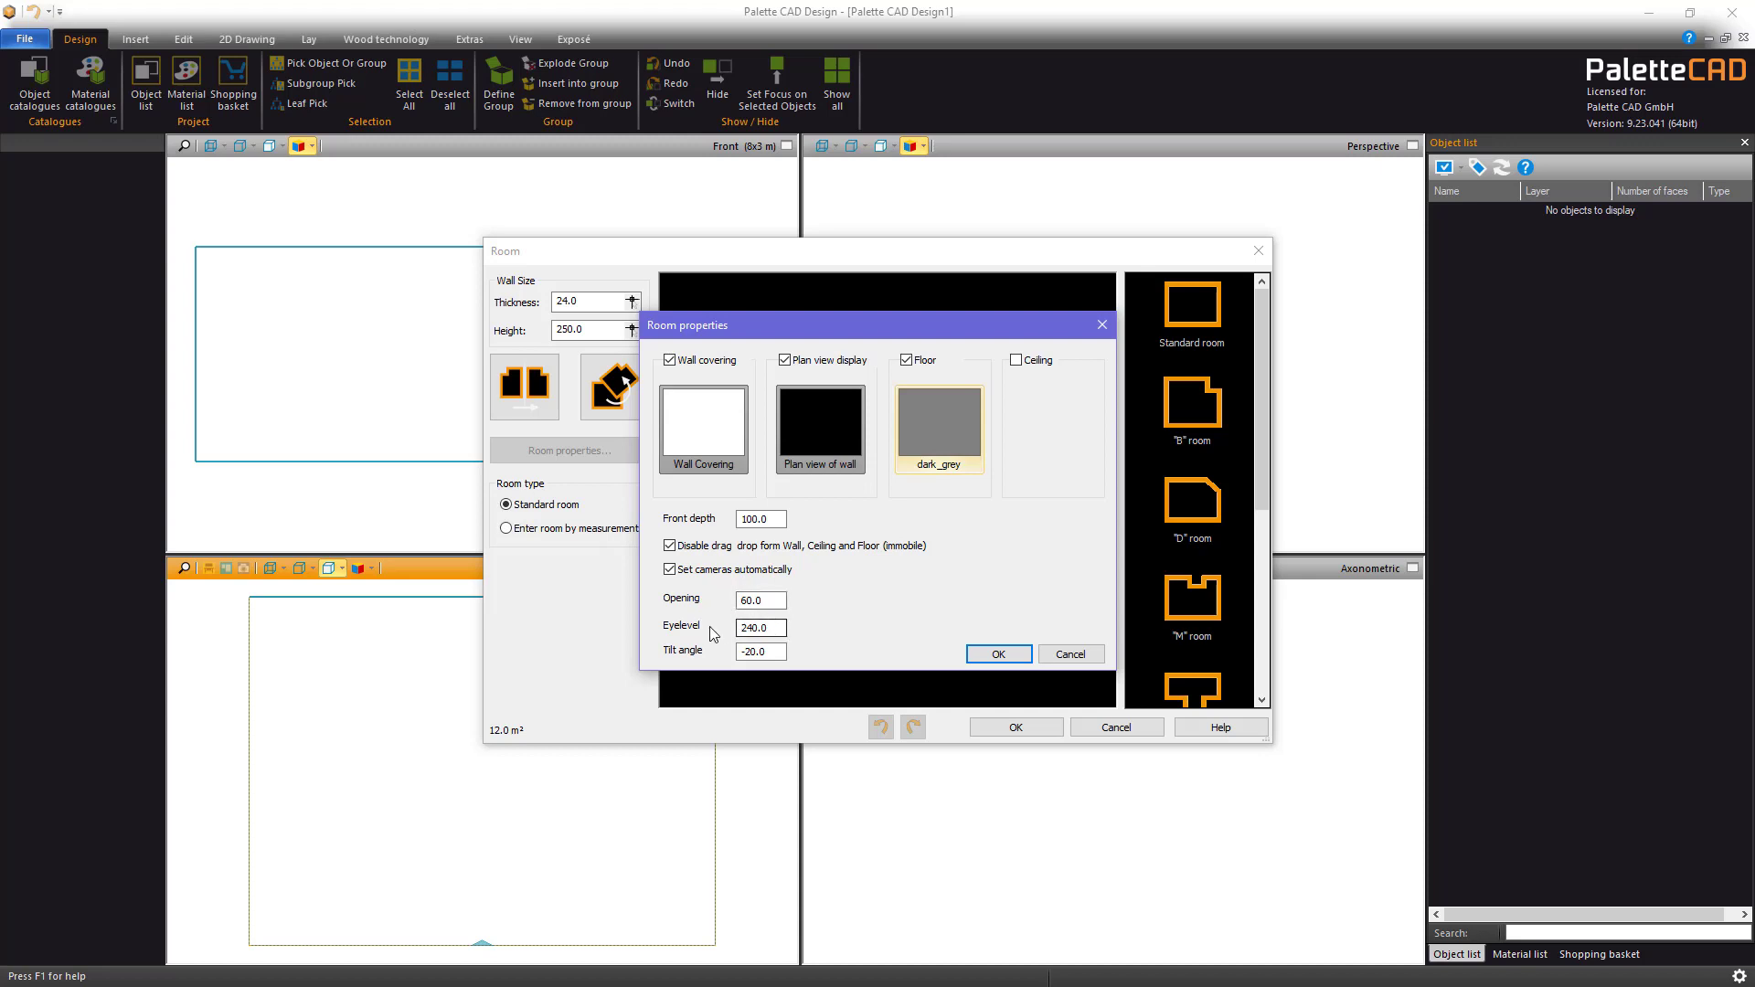
Set the automatic camera's eye level to 160 and tilt angle to -5, and create the standard room
double_click(771, 628)
text(160)
double_click(773, 652)
text(-5)
key(Tab)
click(998, 653)
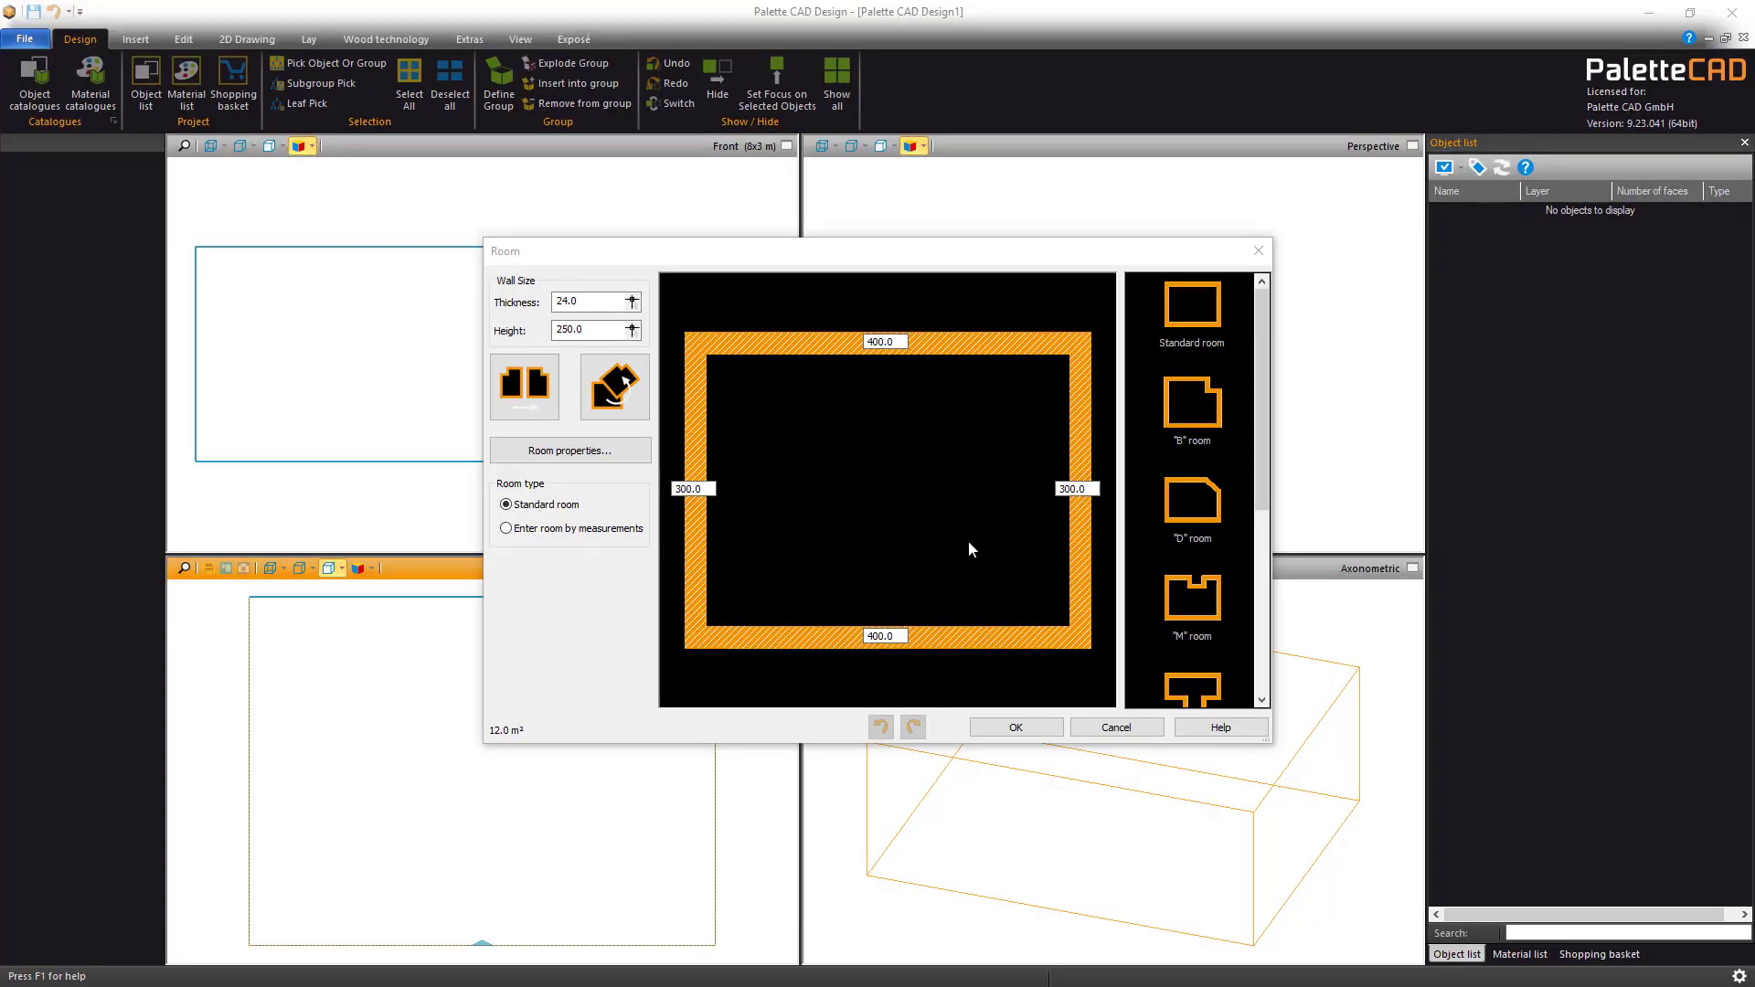
click(1007, 724)
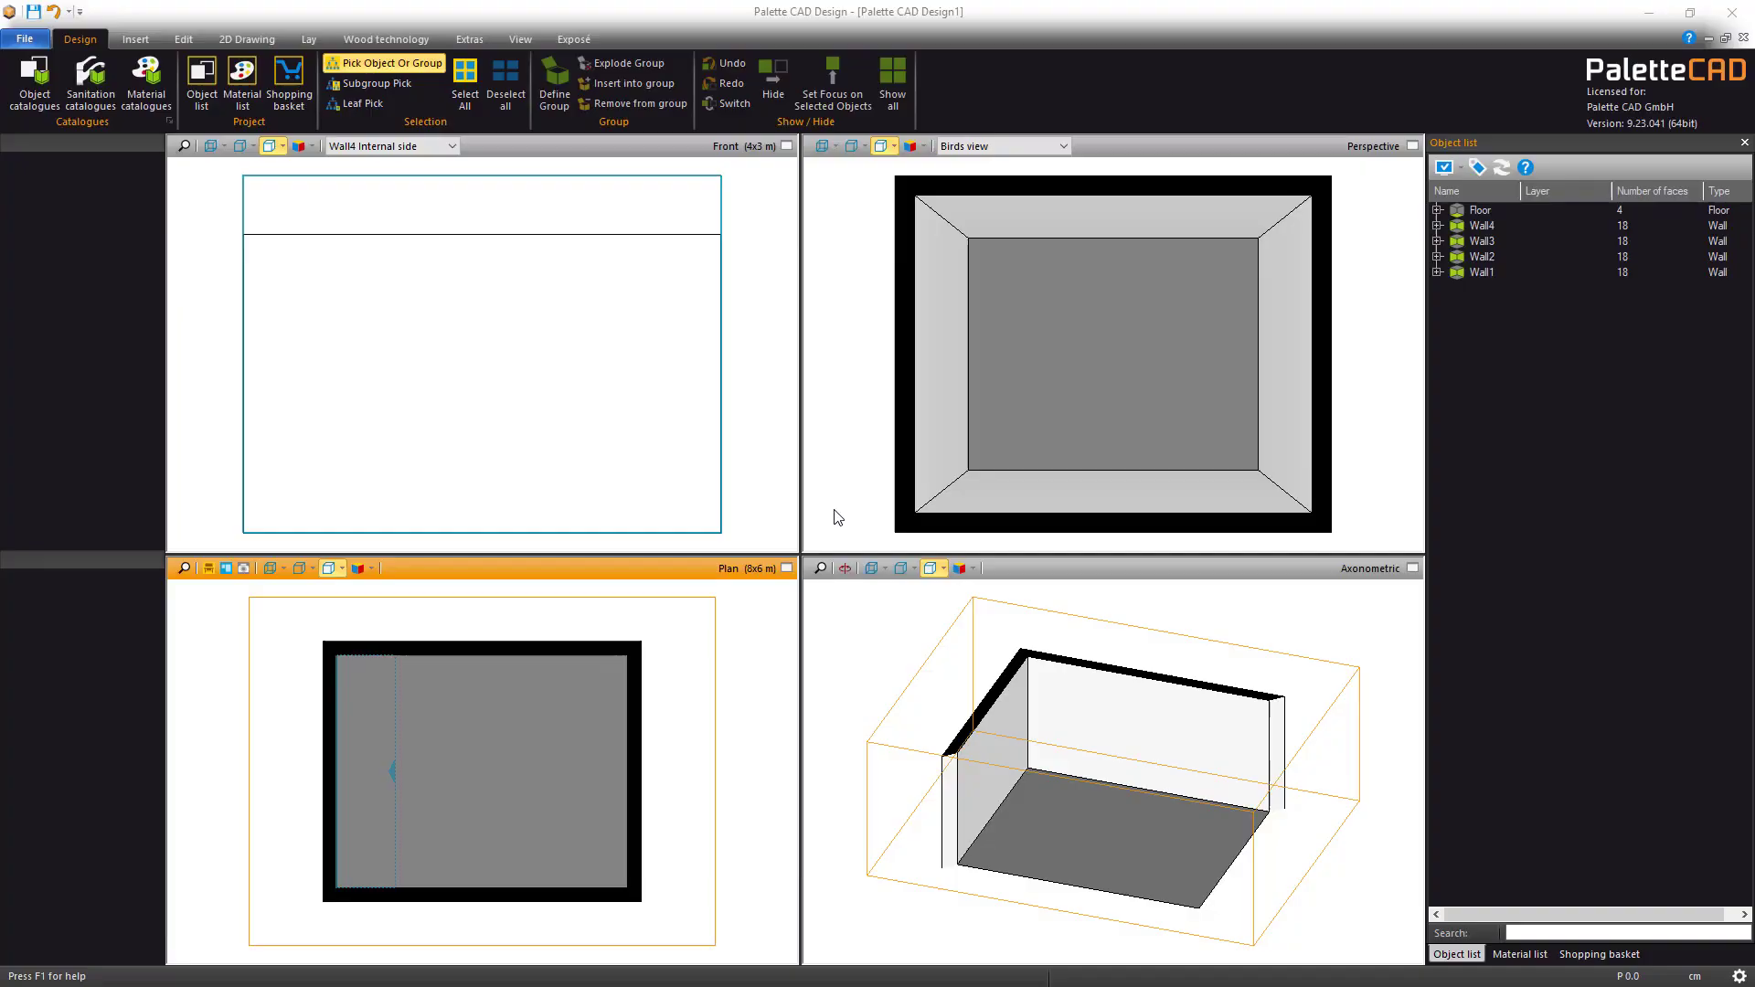
Save the project to the Desktop as the design file Palette CAD Design1
click(34, 13)
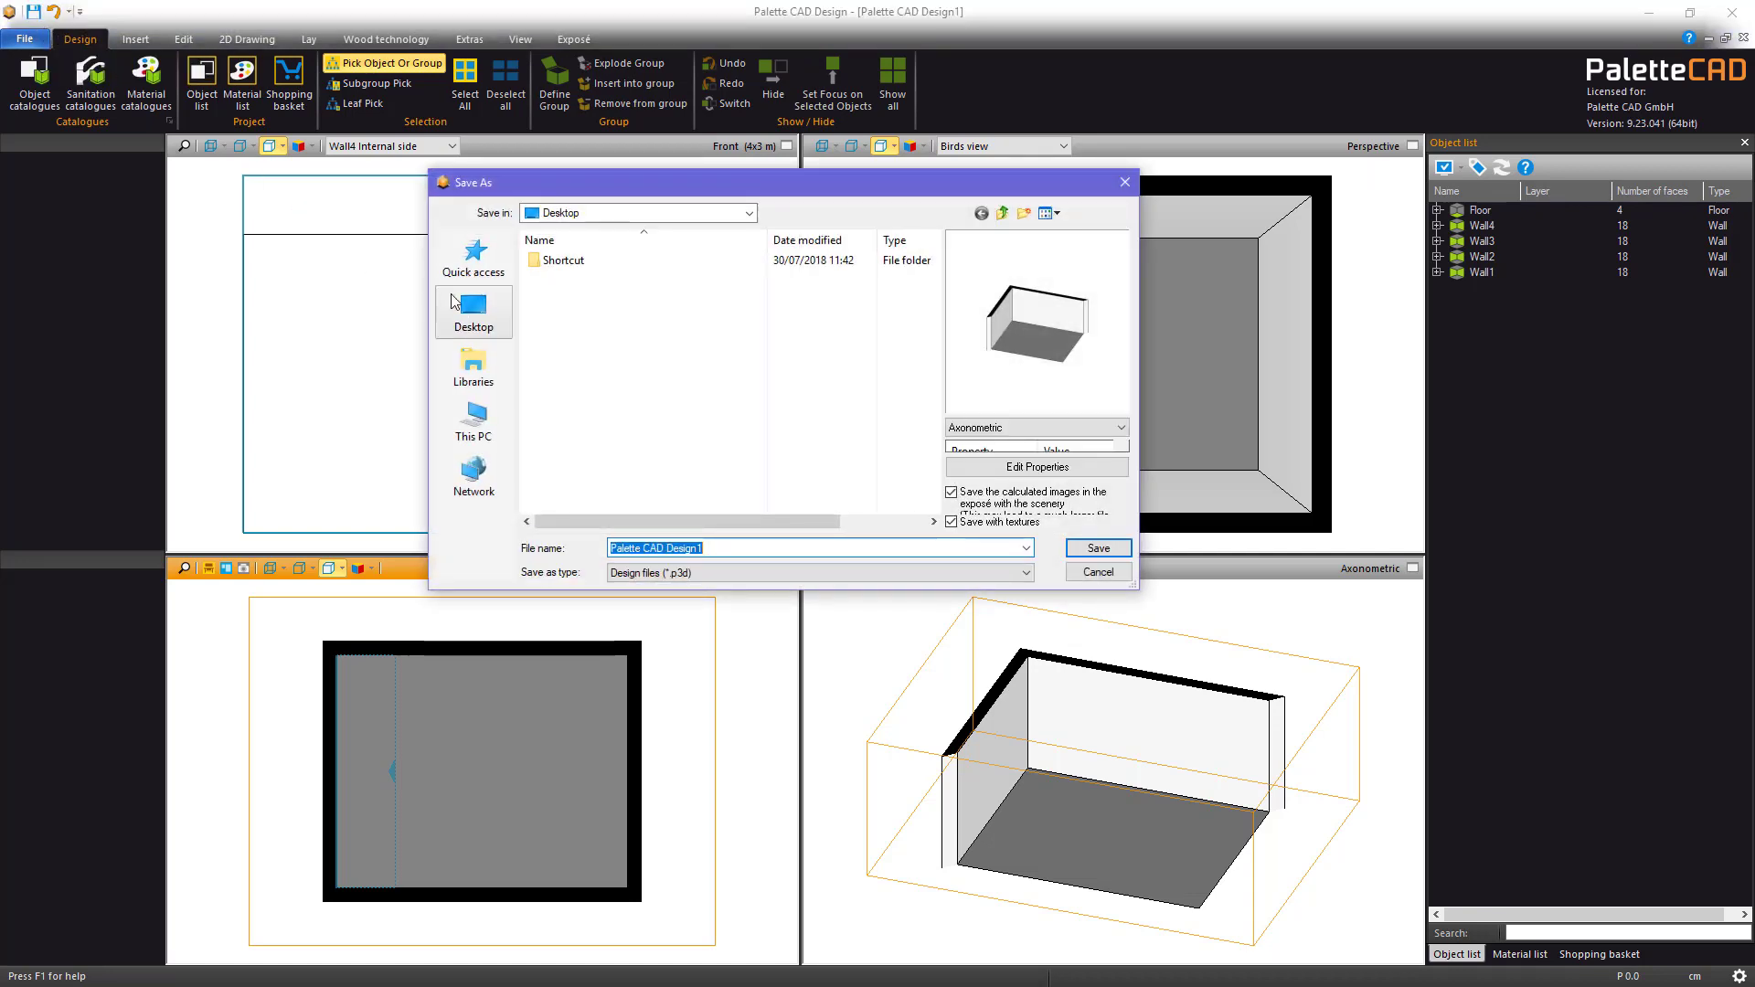
click(490, 322)
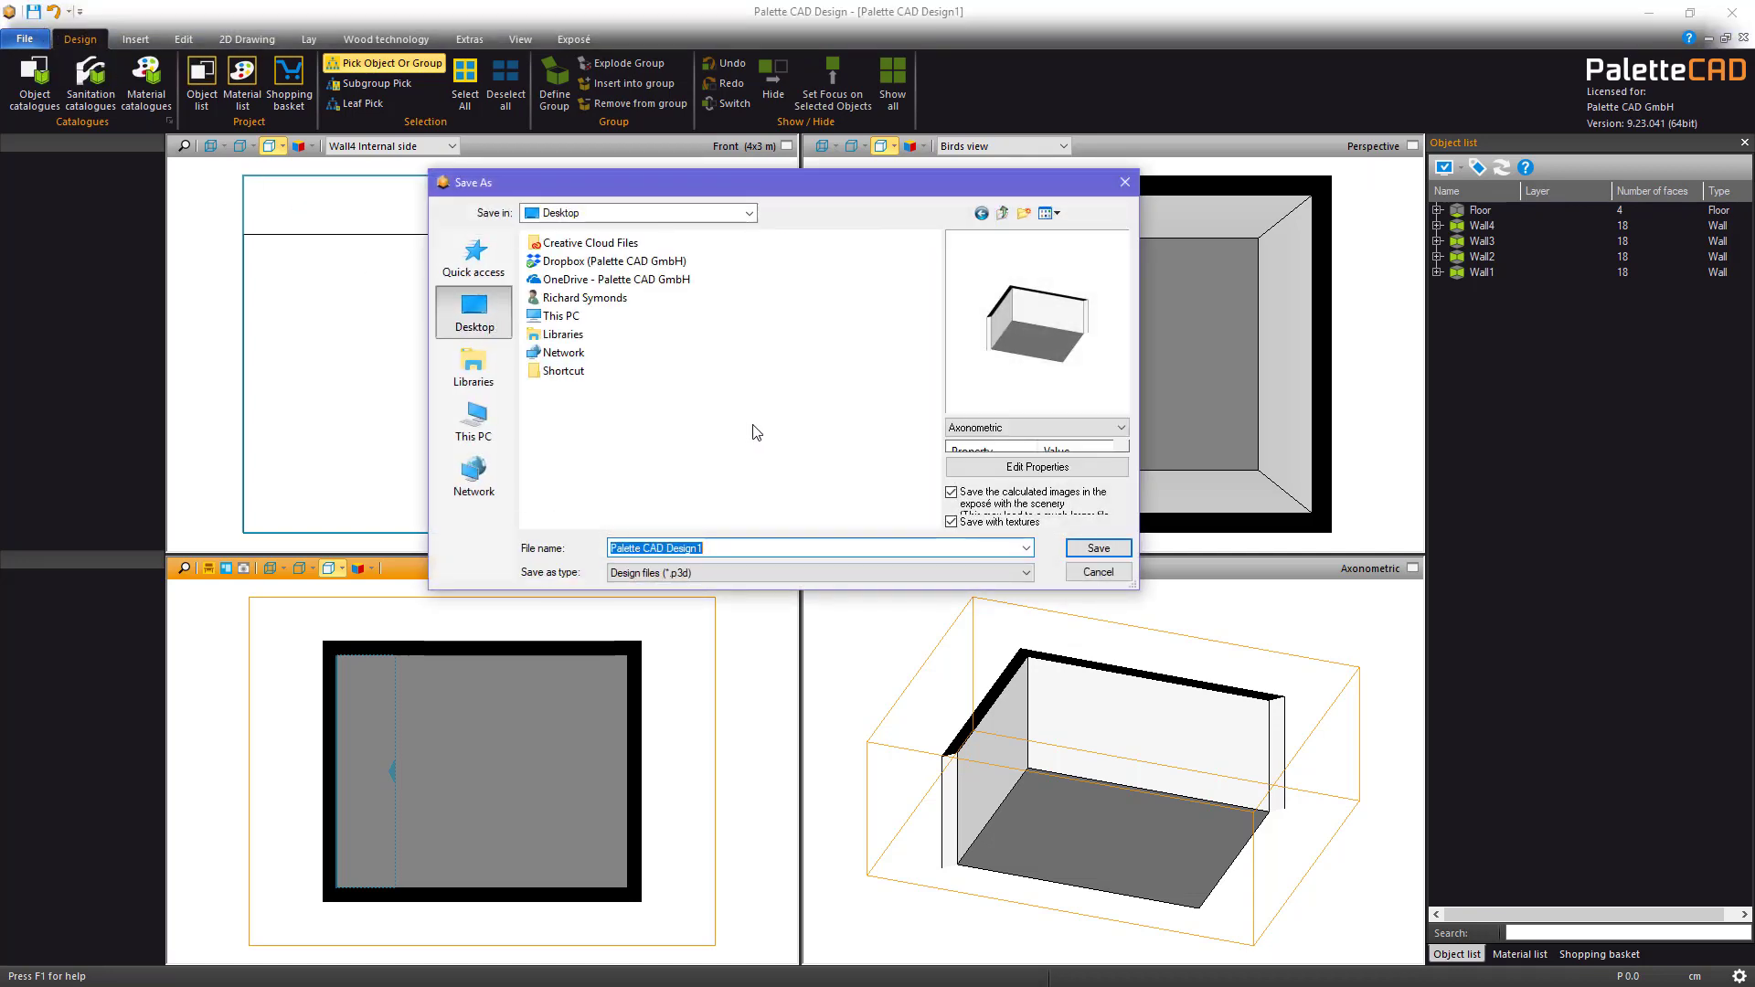
click(1122, 555)
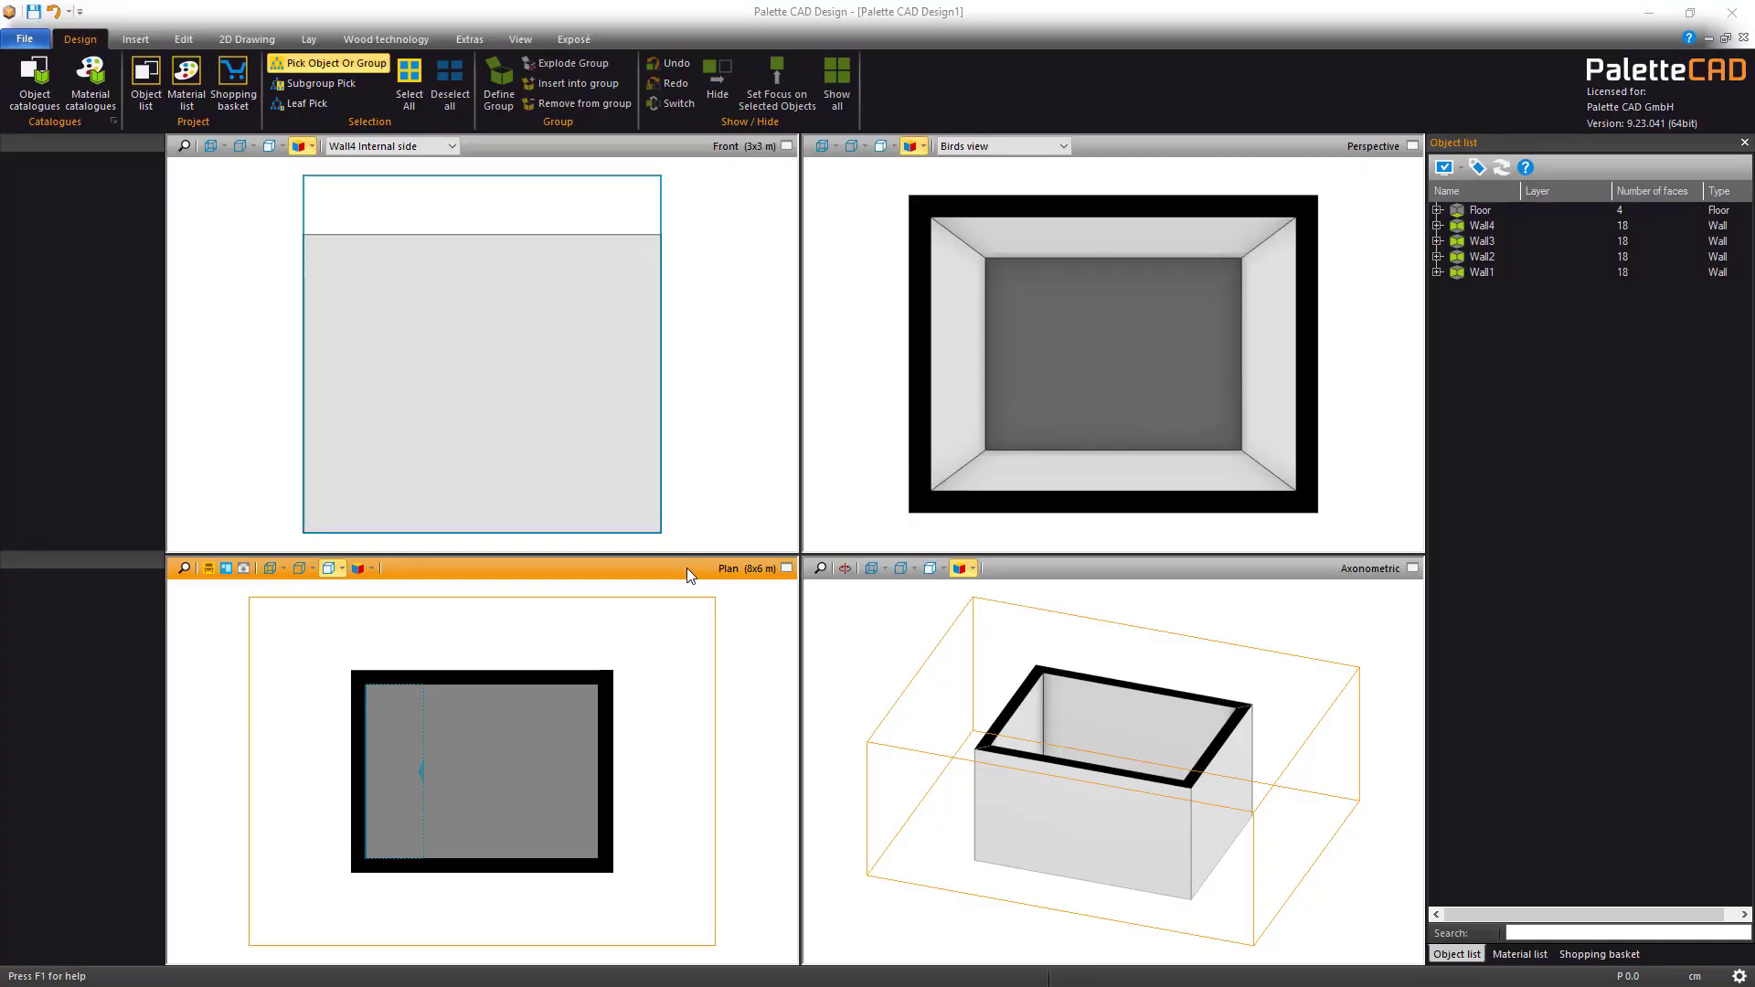
Activate the axonometric, perspective, front and plan views one after another
click(1044, 566)
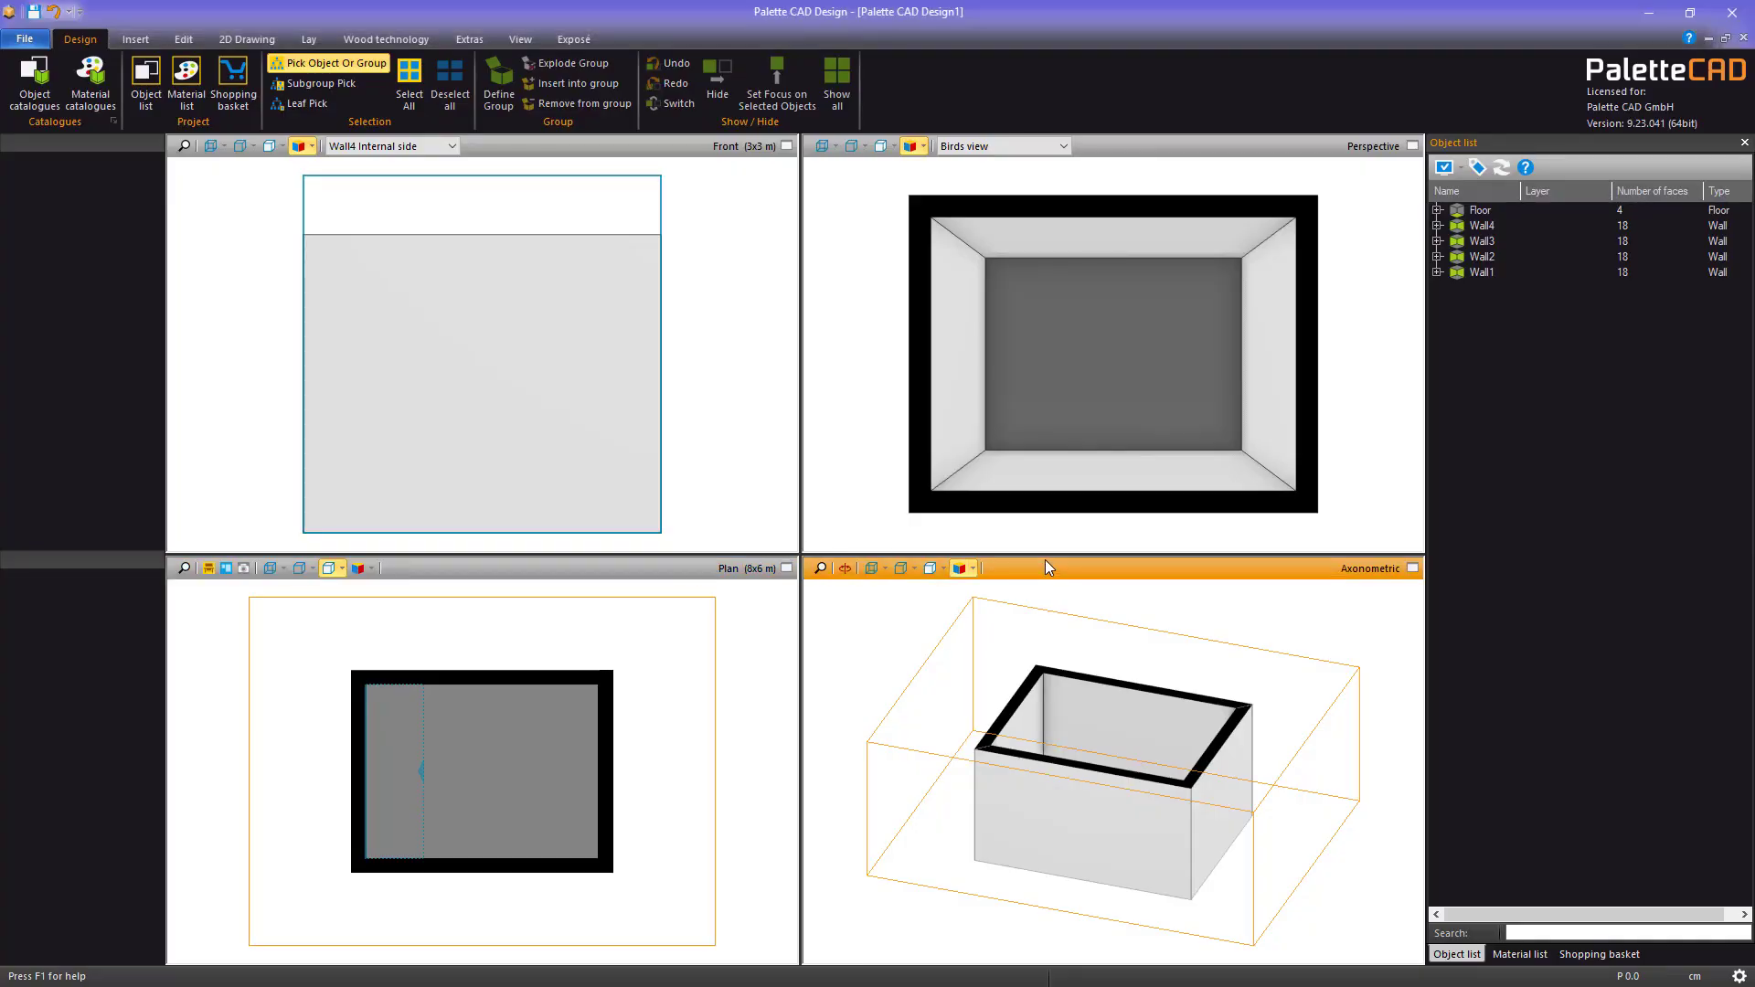
click(1097, 153)
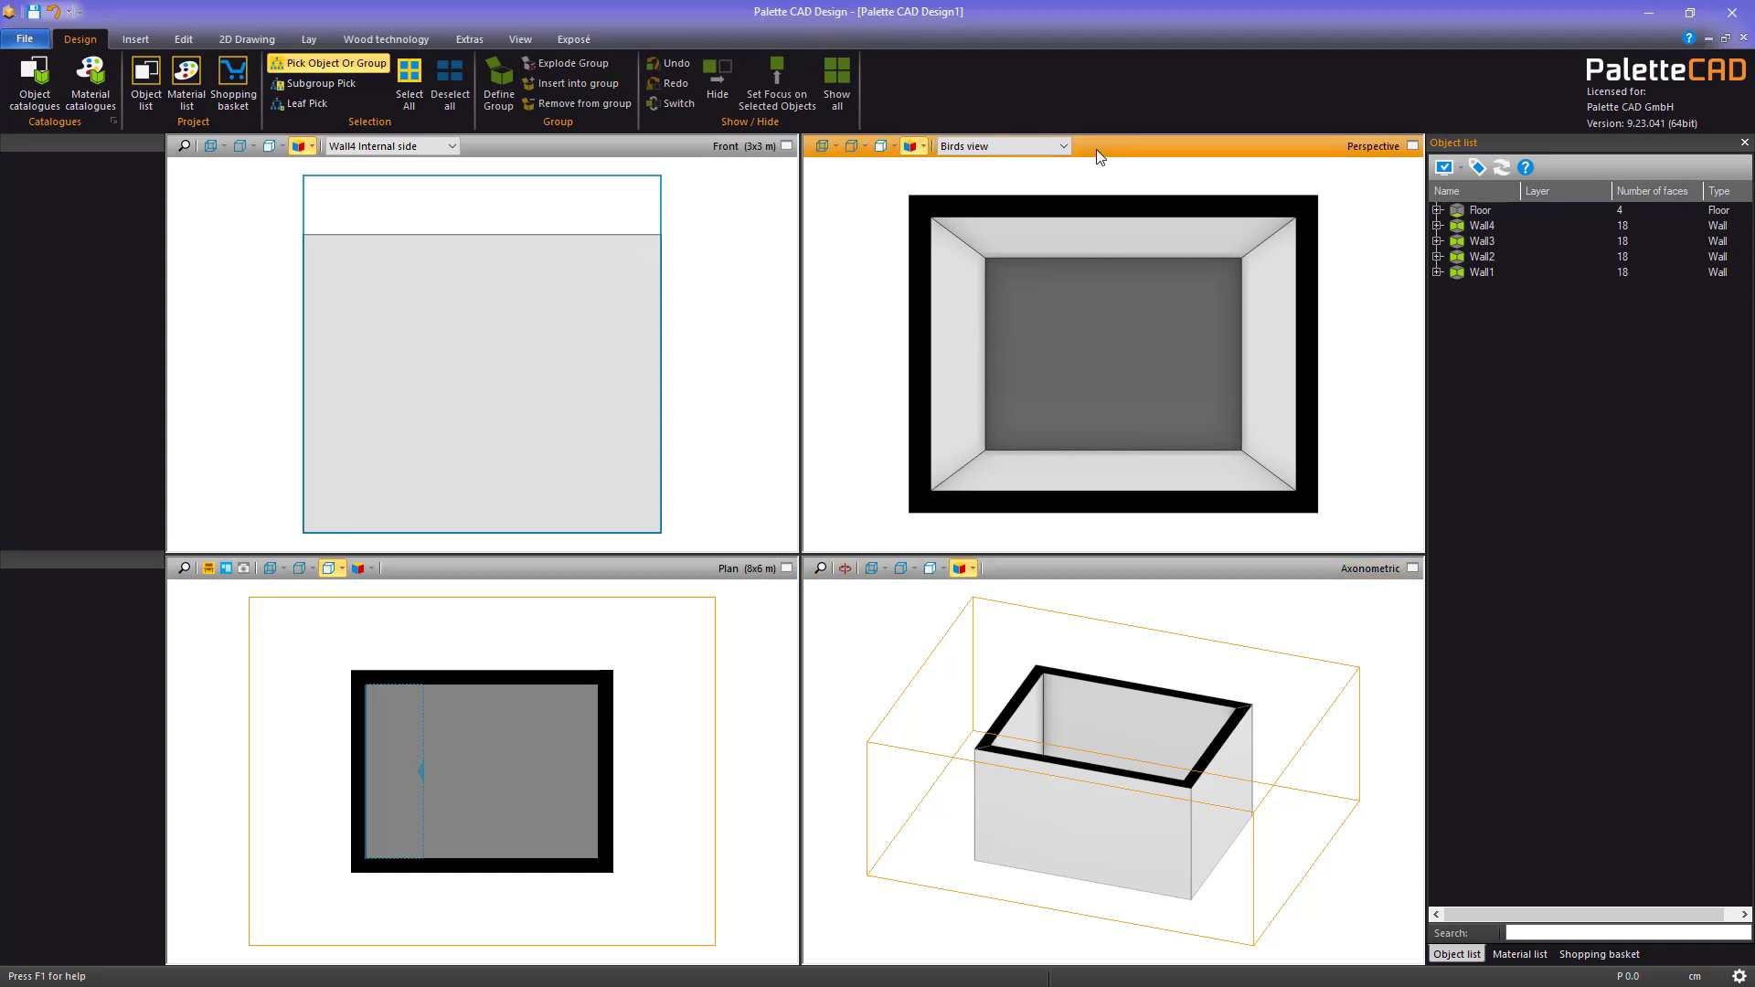
click(589, 146)
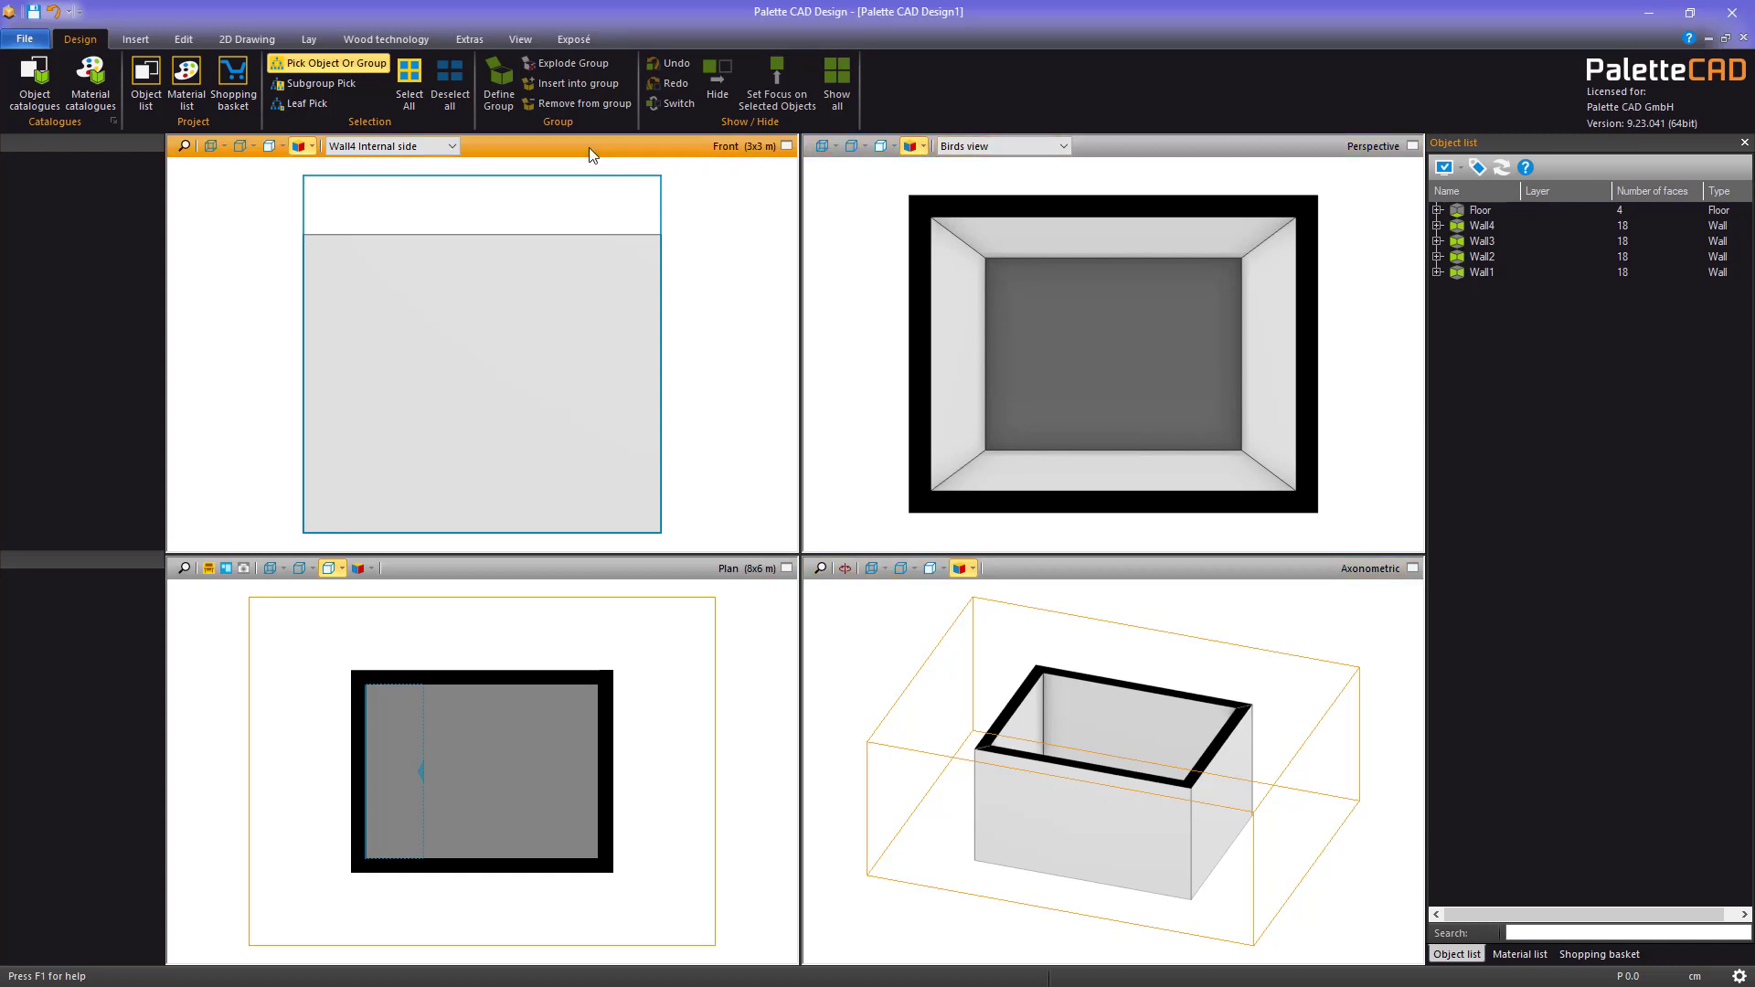
click(531, 574)
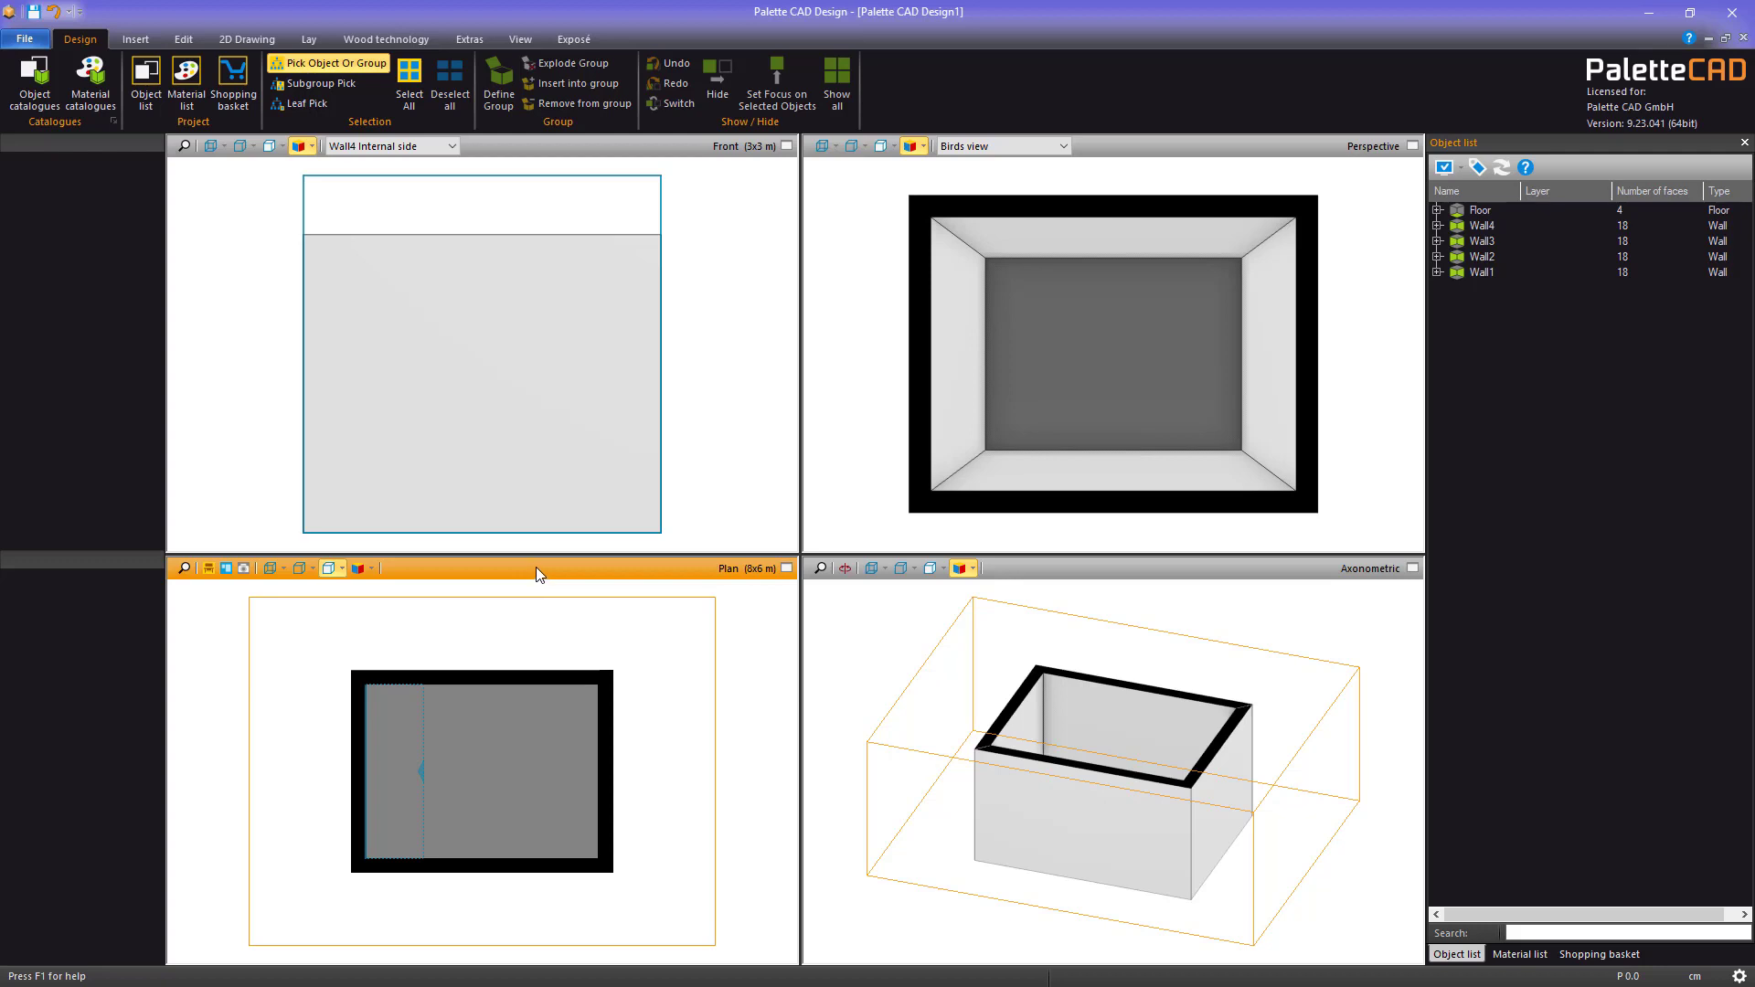
Maximise the axonometric view, switch through the full-size plan, front, axonometric and perspective views, and restore the four-view layout
double_click(1094, 571)
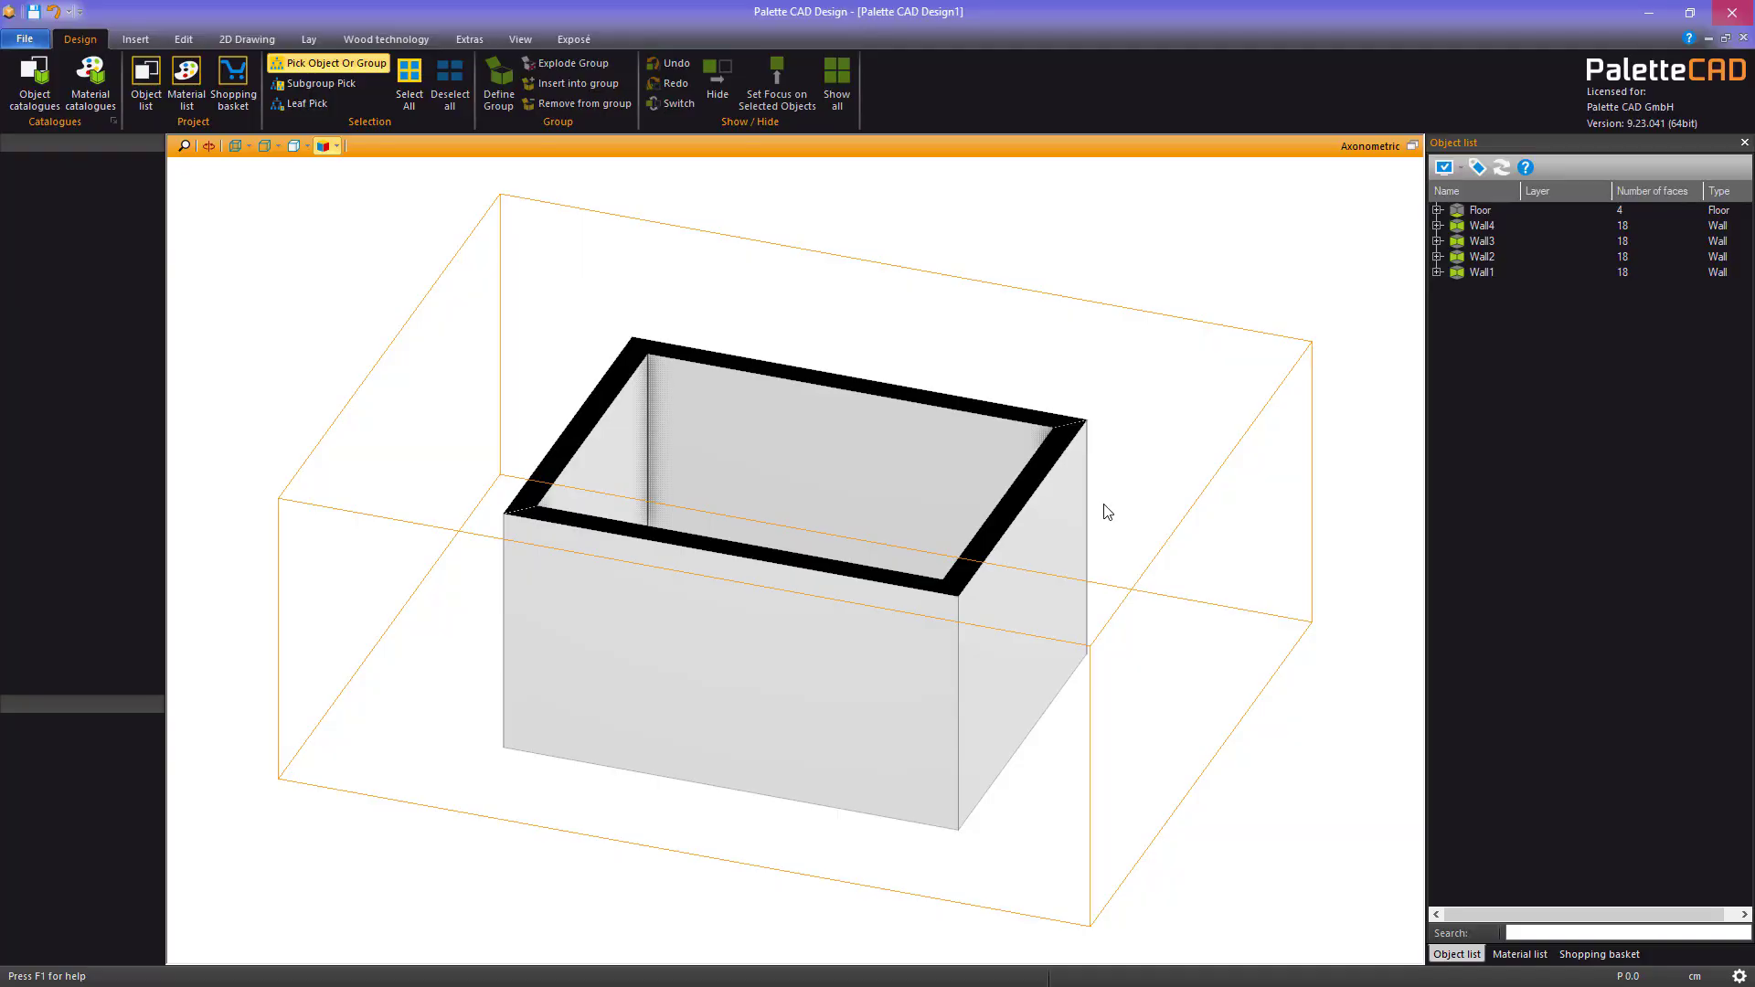
key(F6)
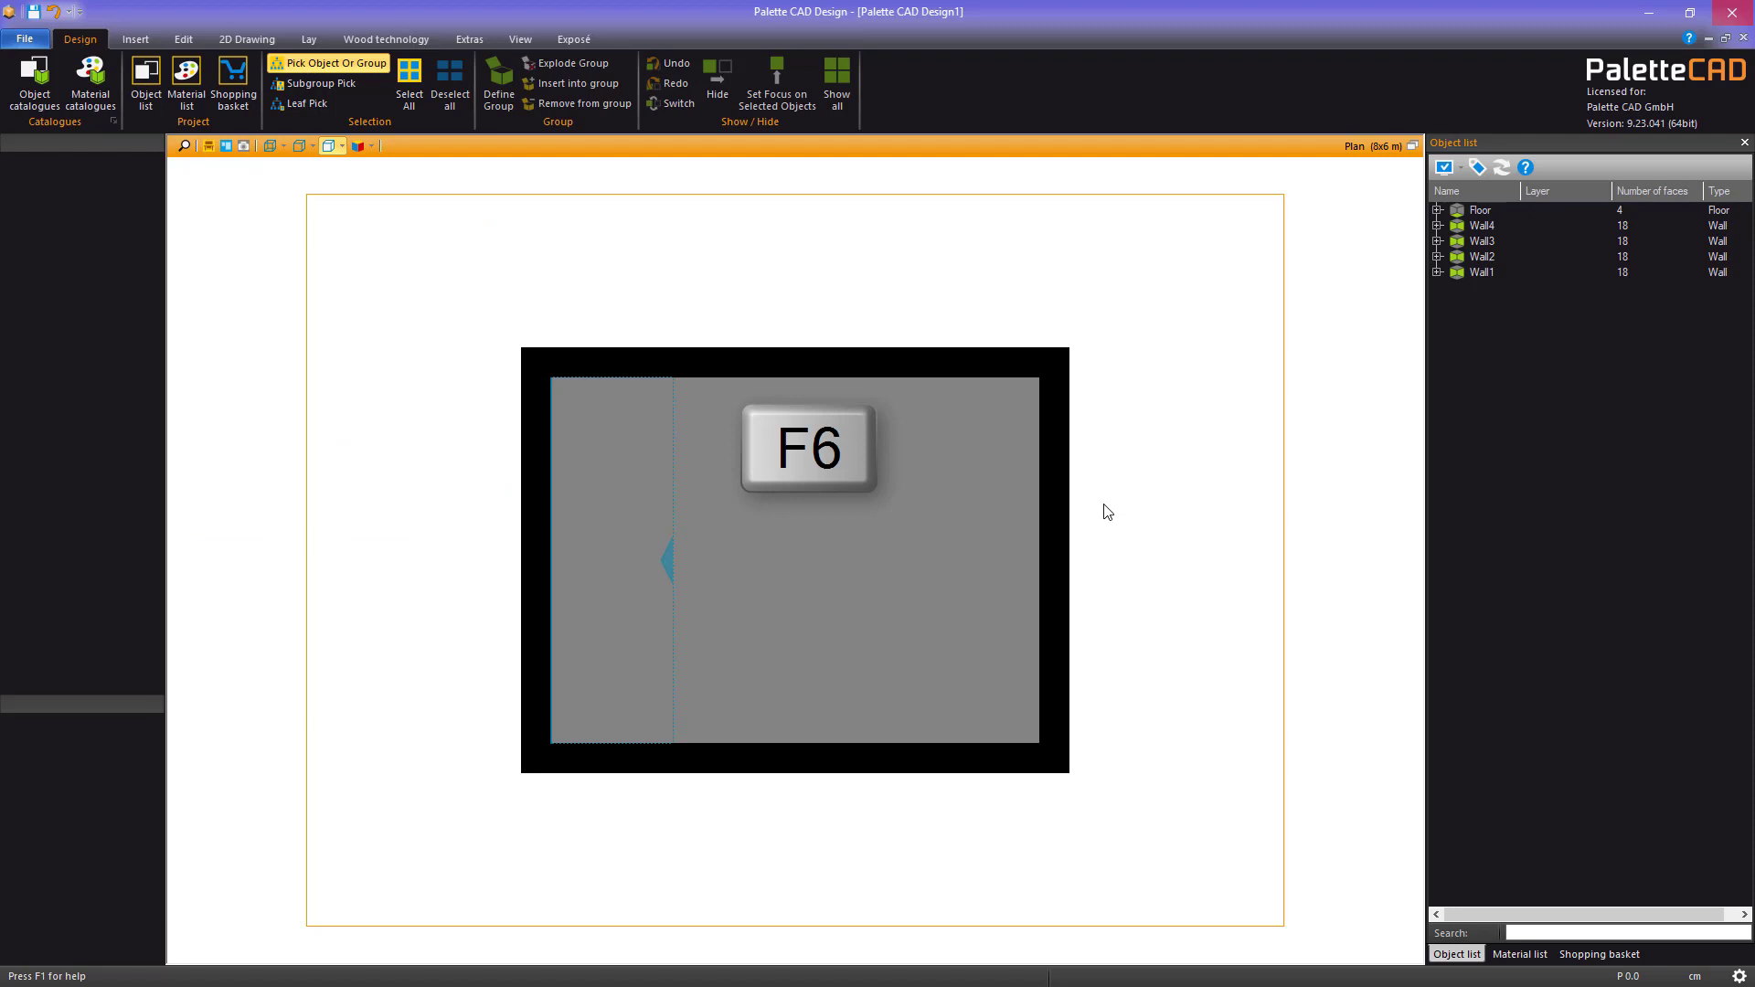
key(F7)
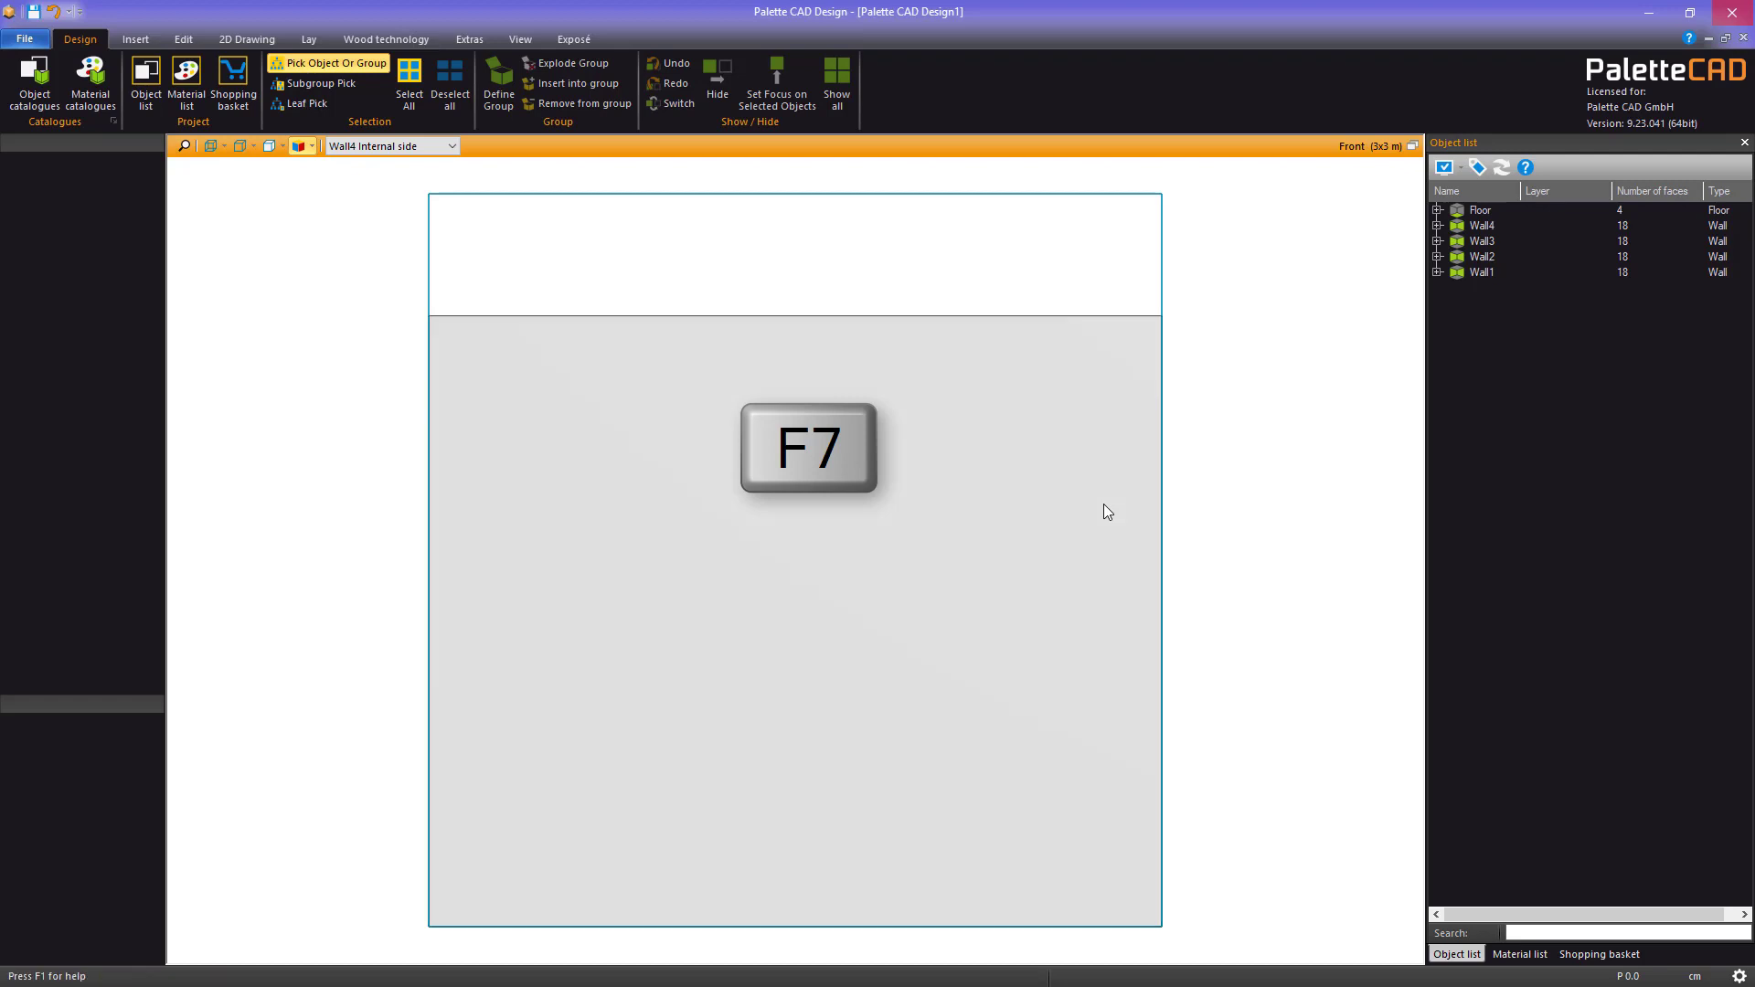
key(F8)
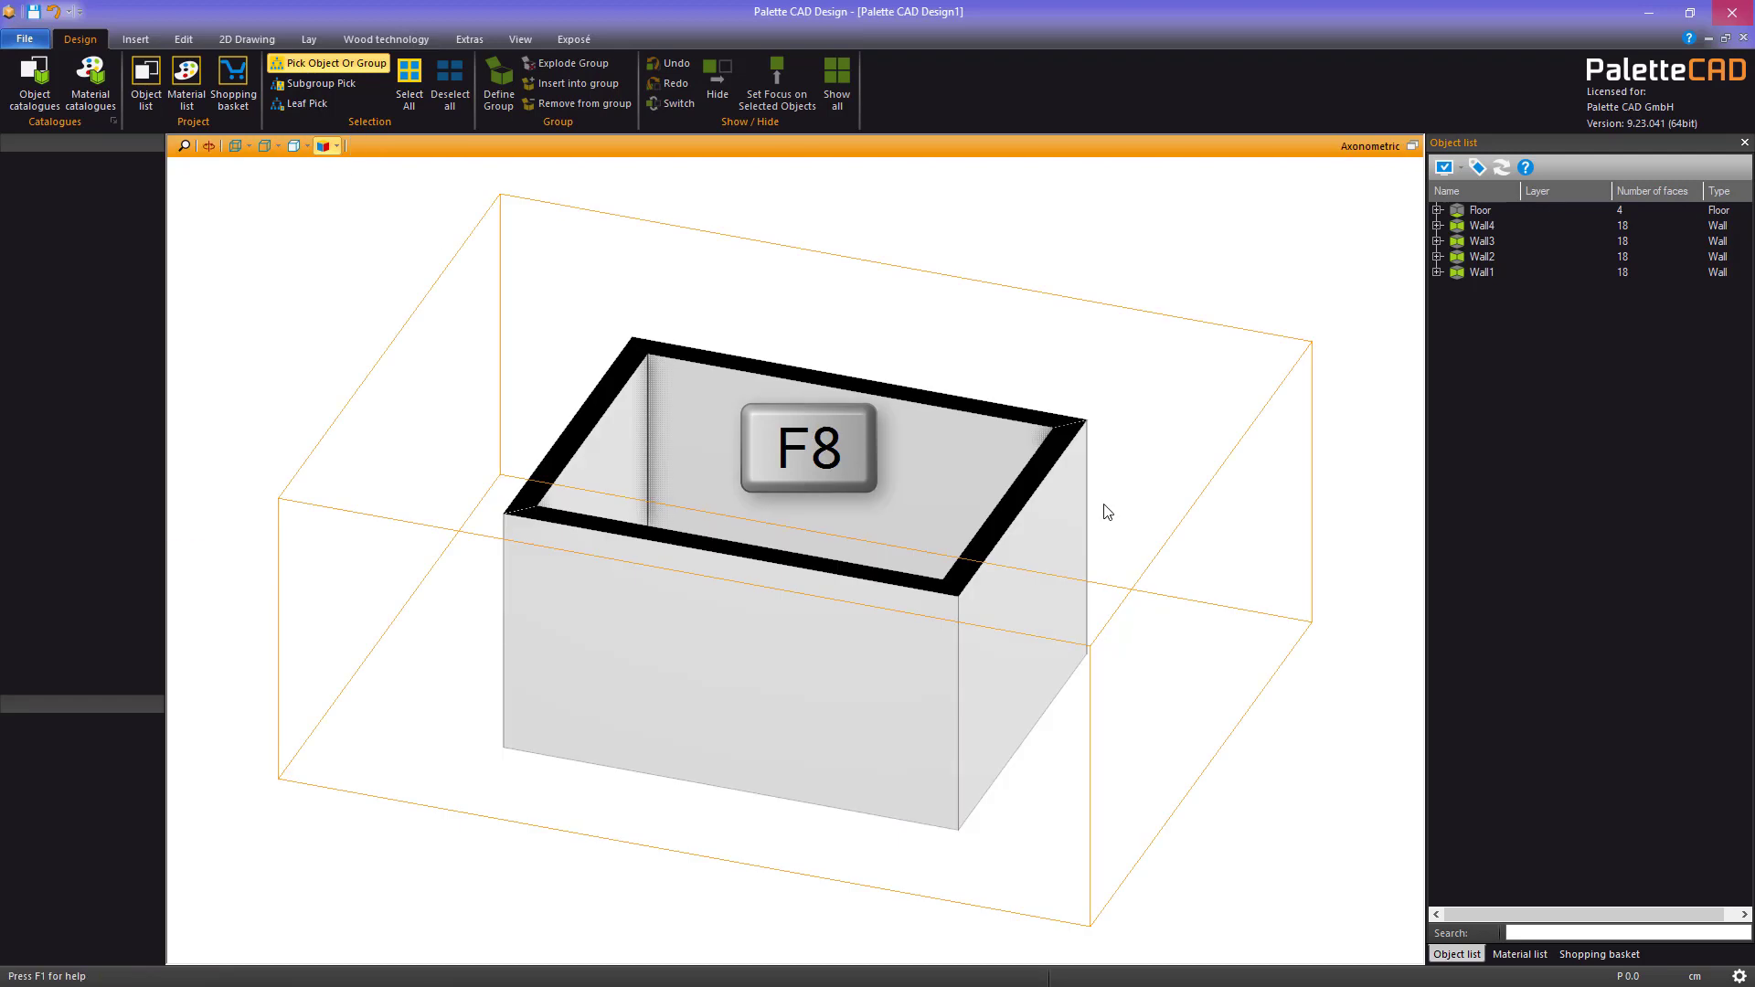
key(F9)
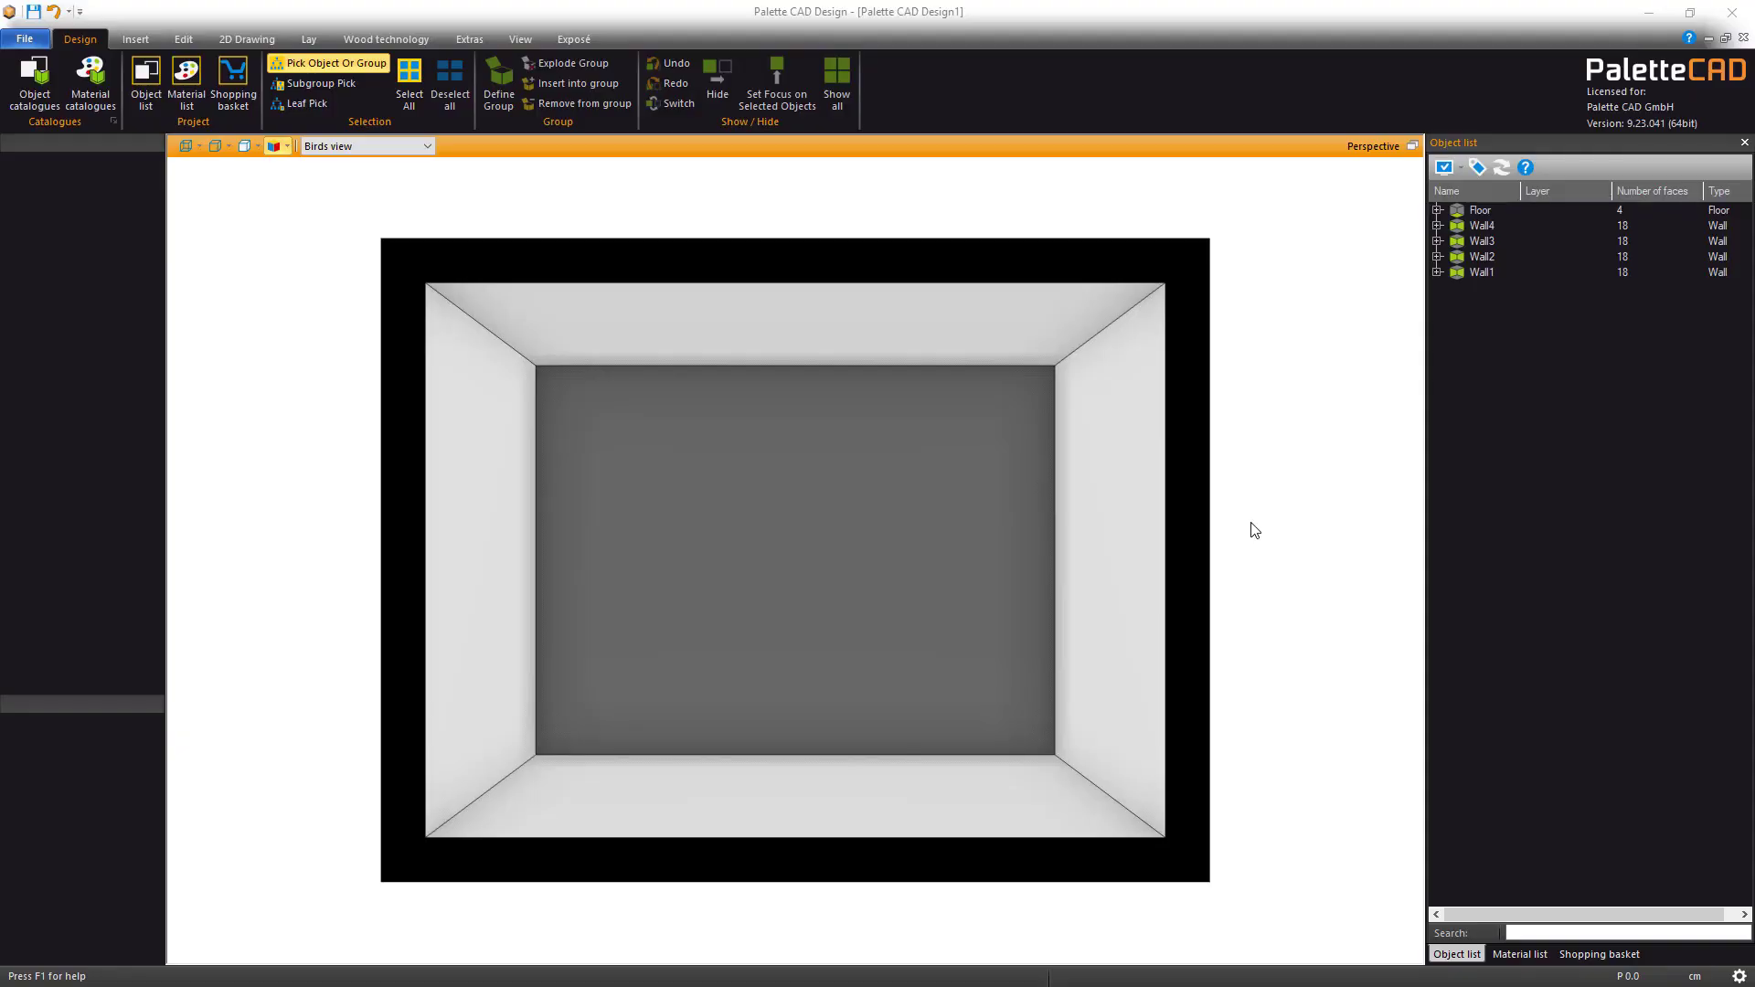
double_click(948, 150)
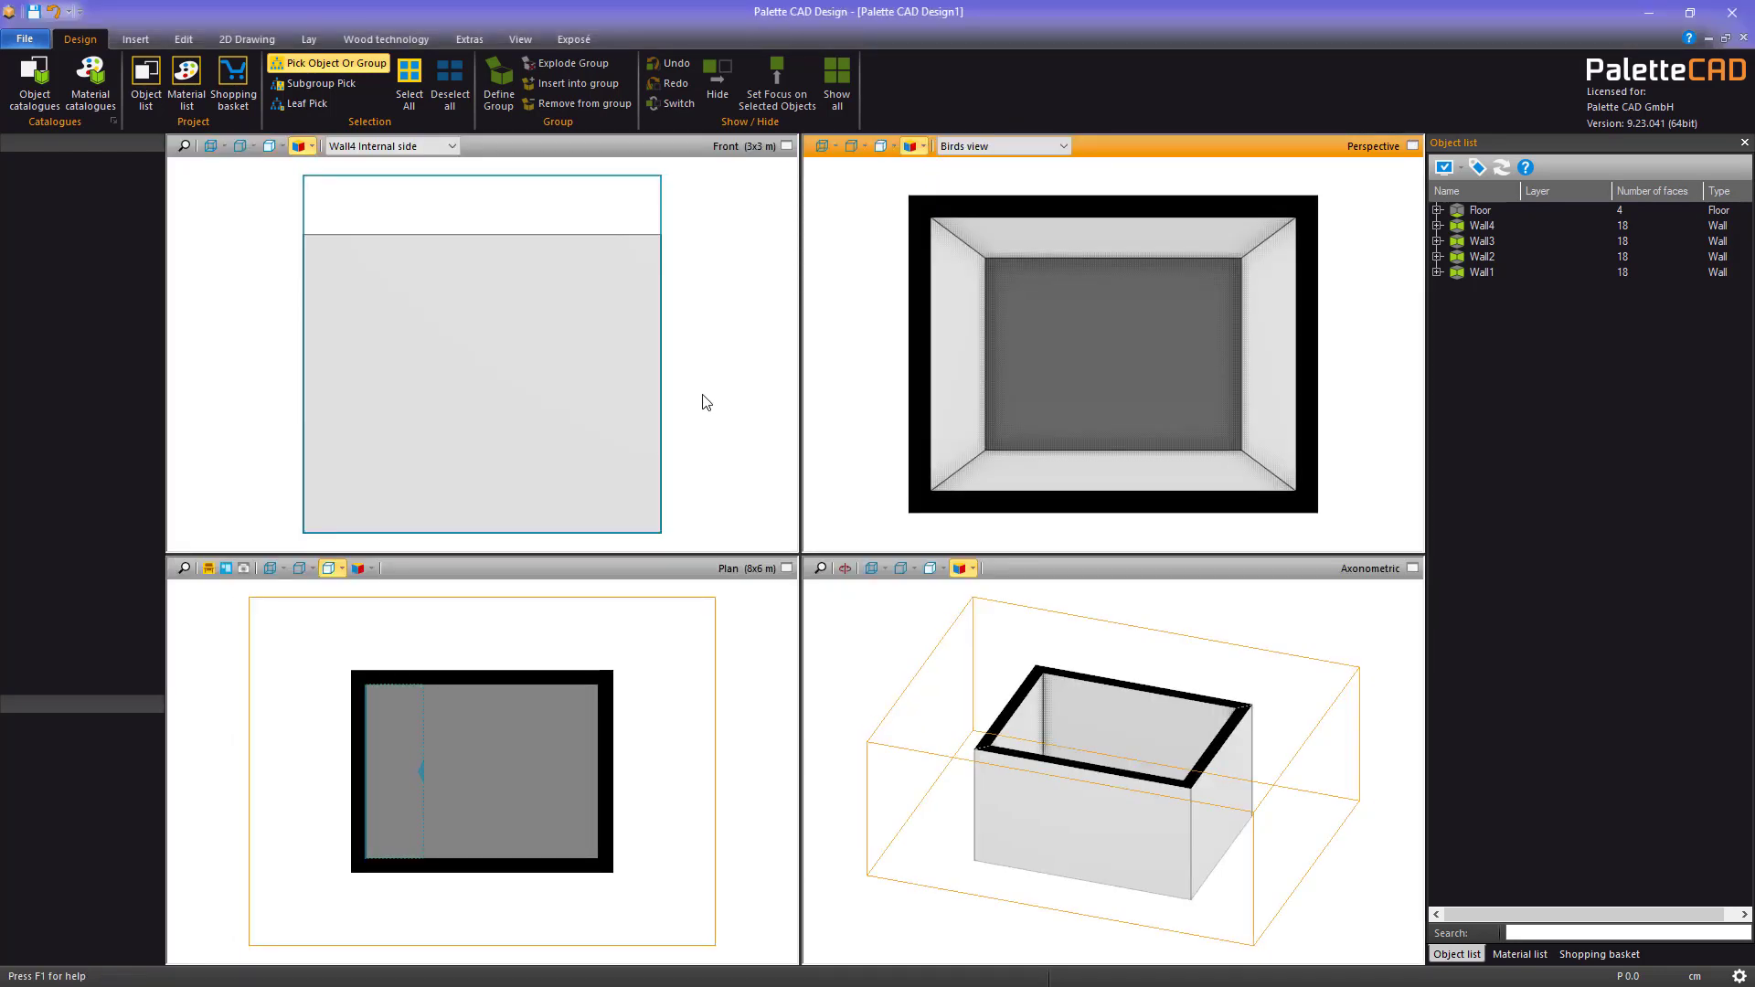
Switch the active view between plan and front, and activate the axonometric and perspective views
click(638, 568)
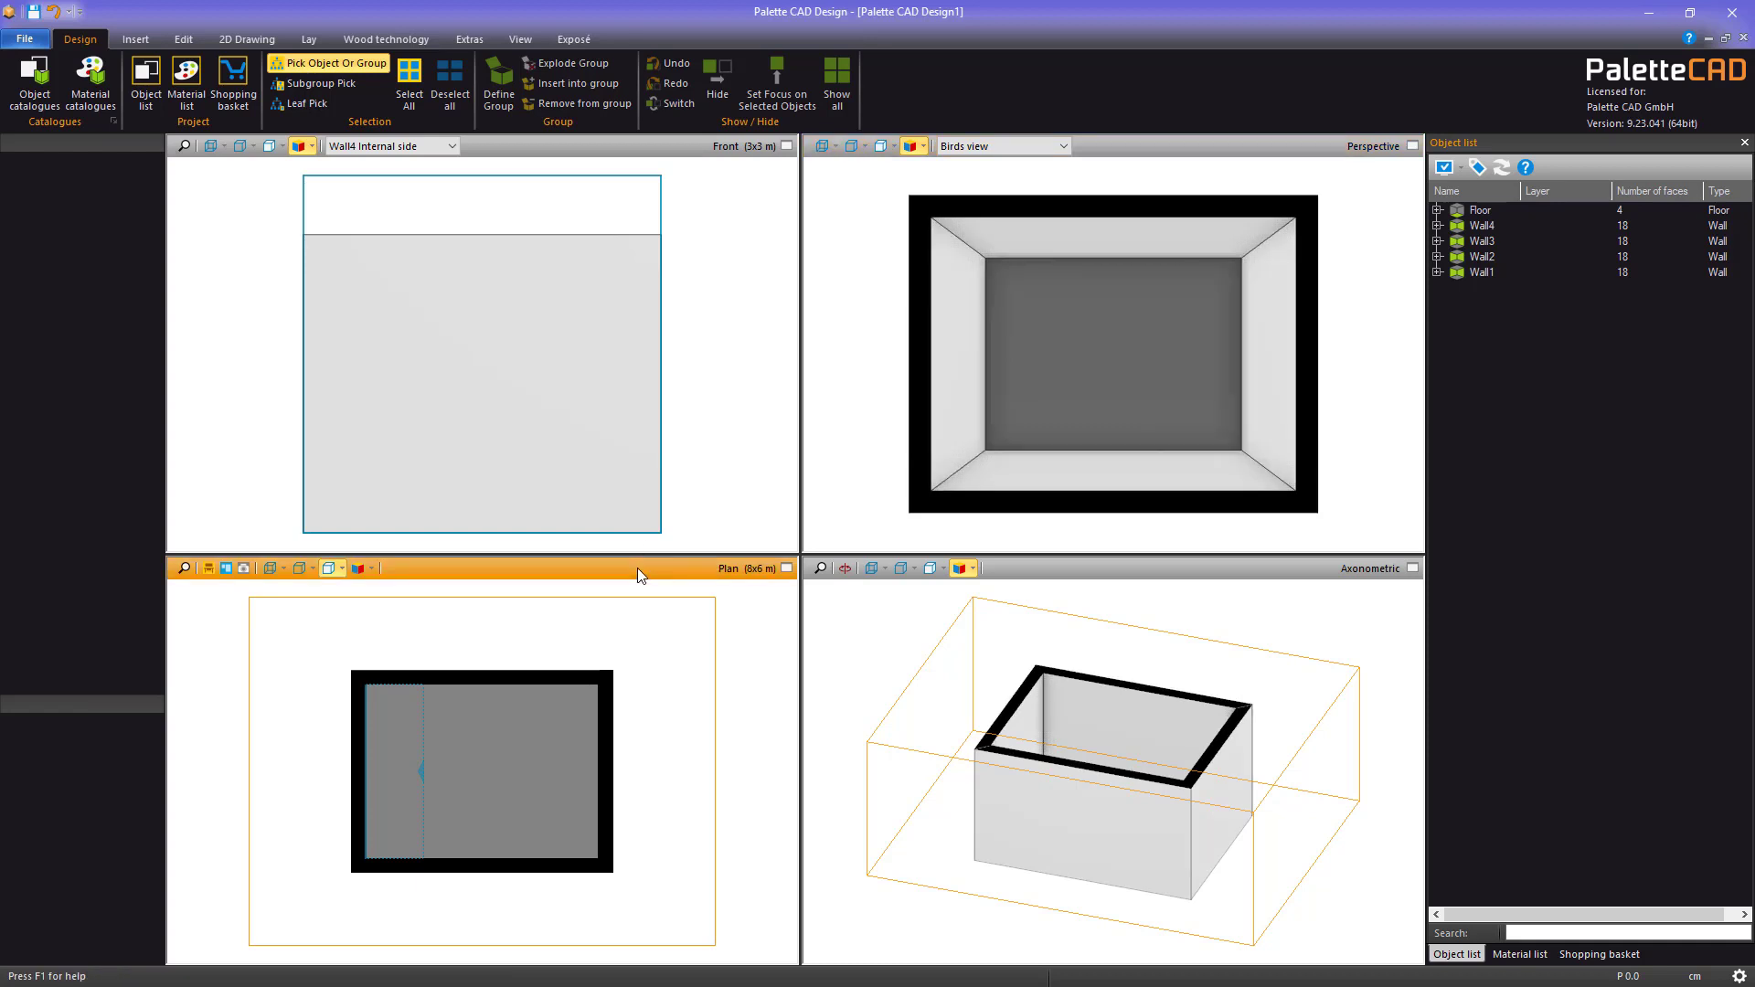
click(643, 141)
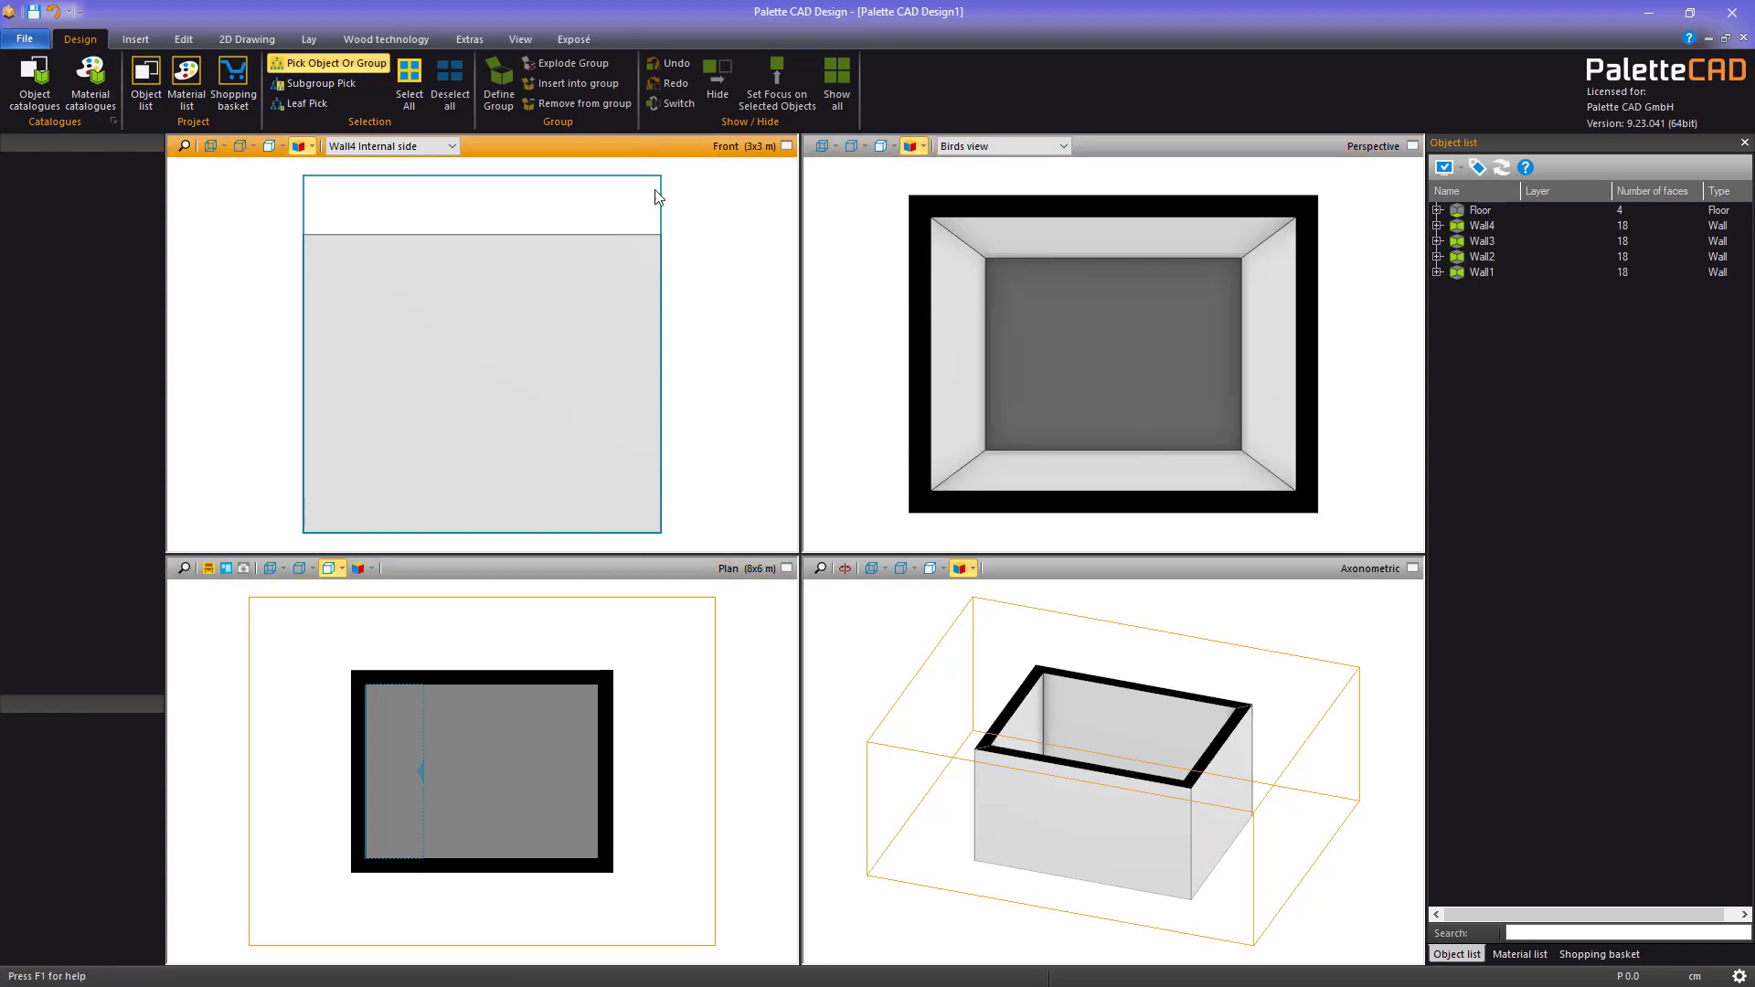
click(677, 567)
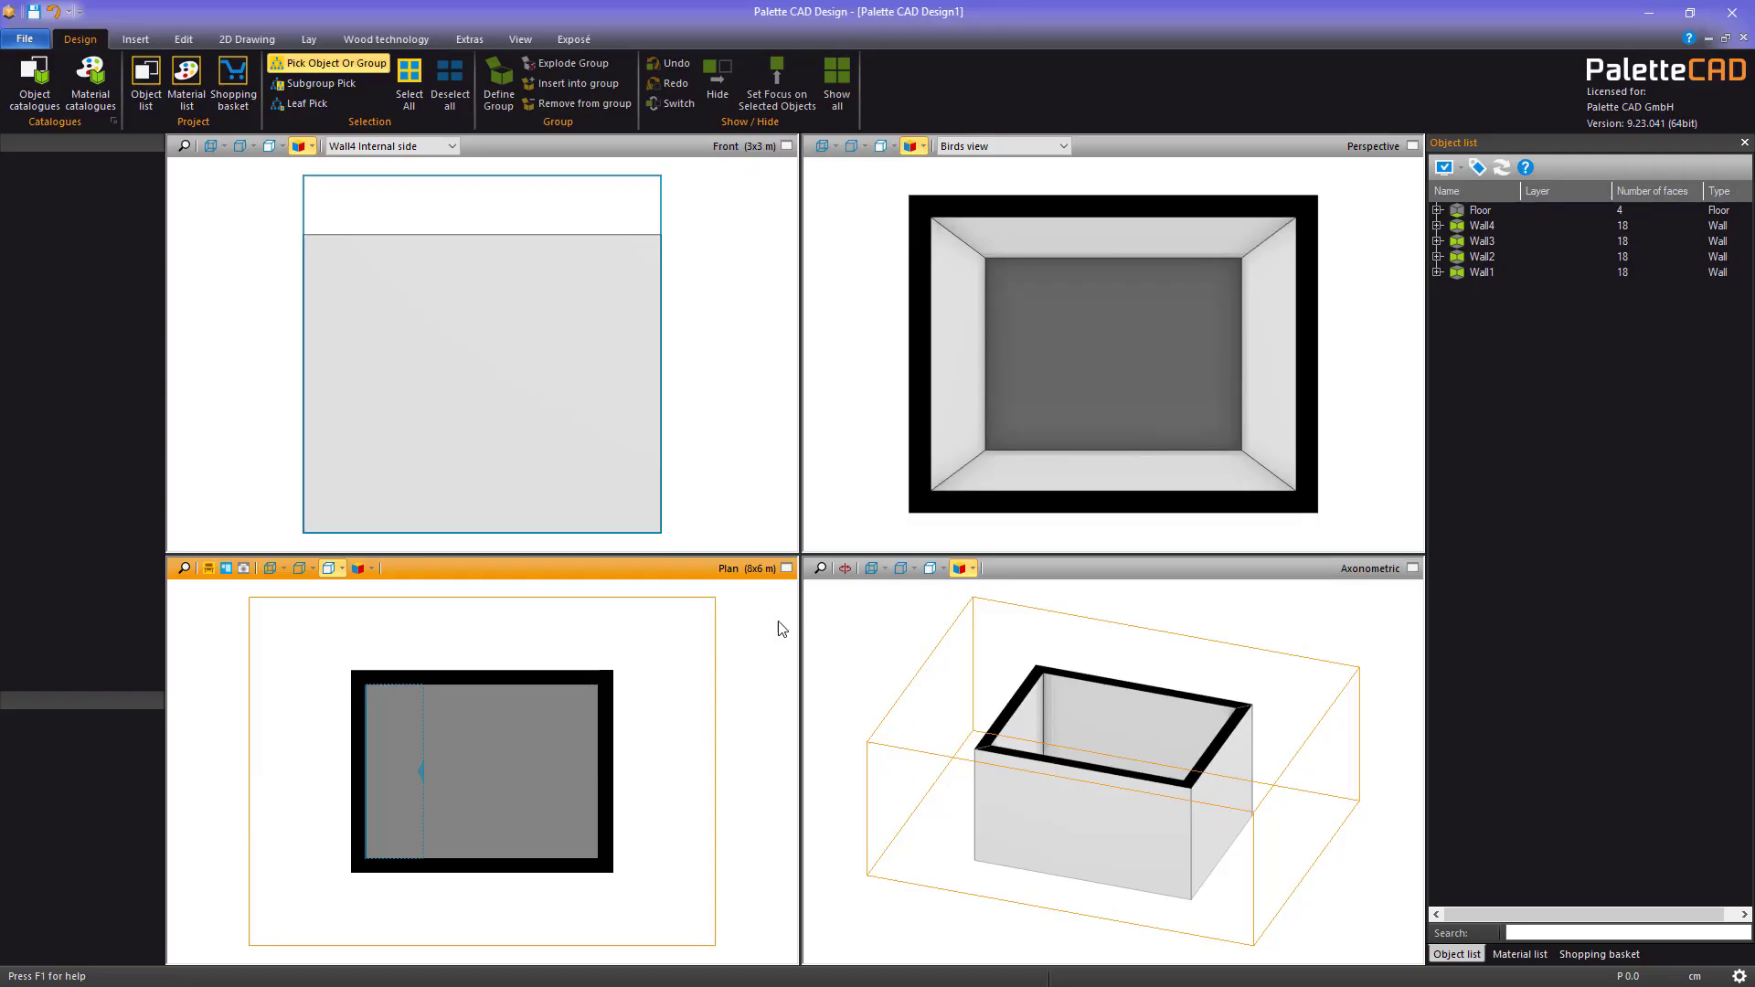
click(1238, 571)
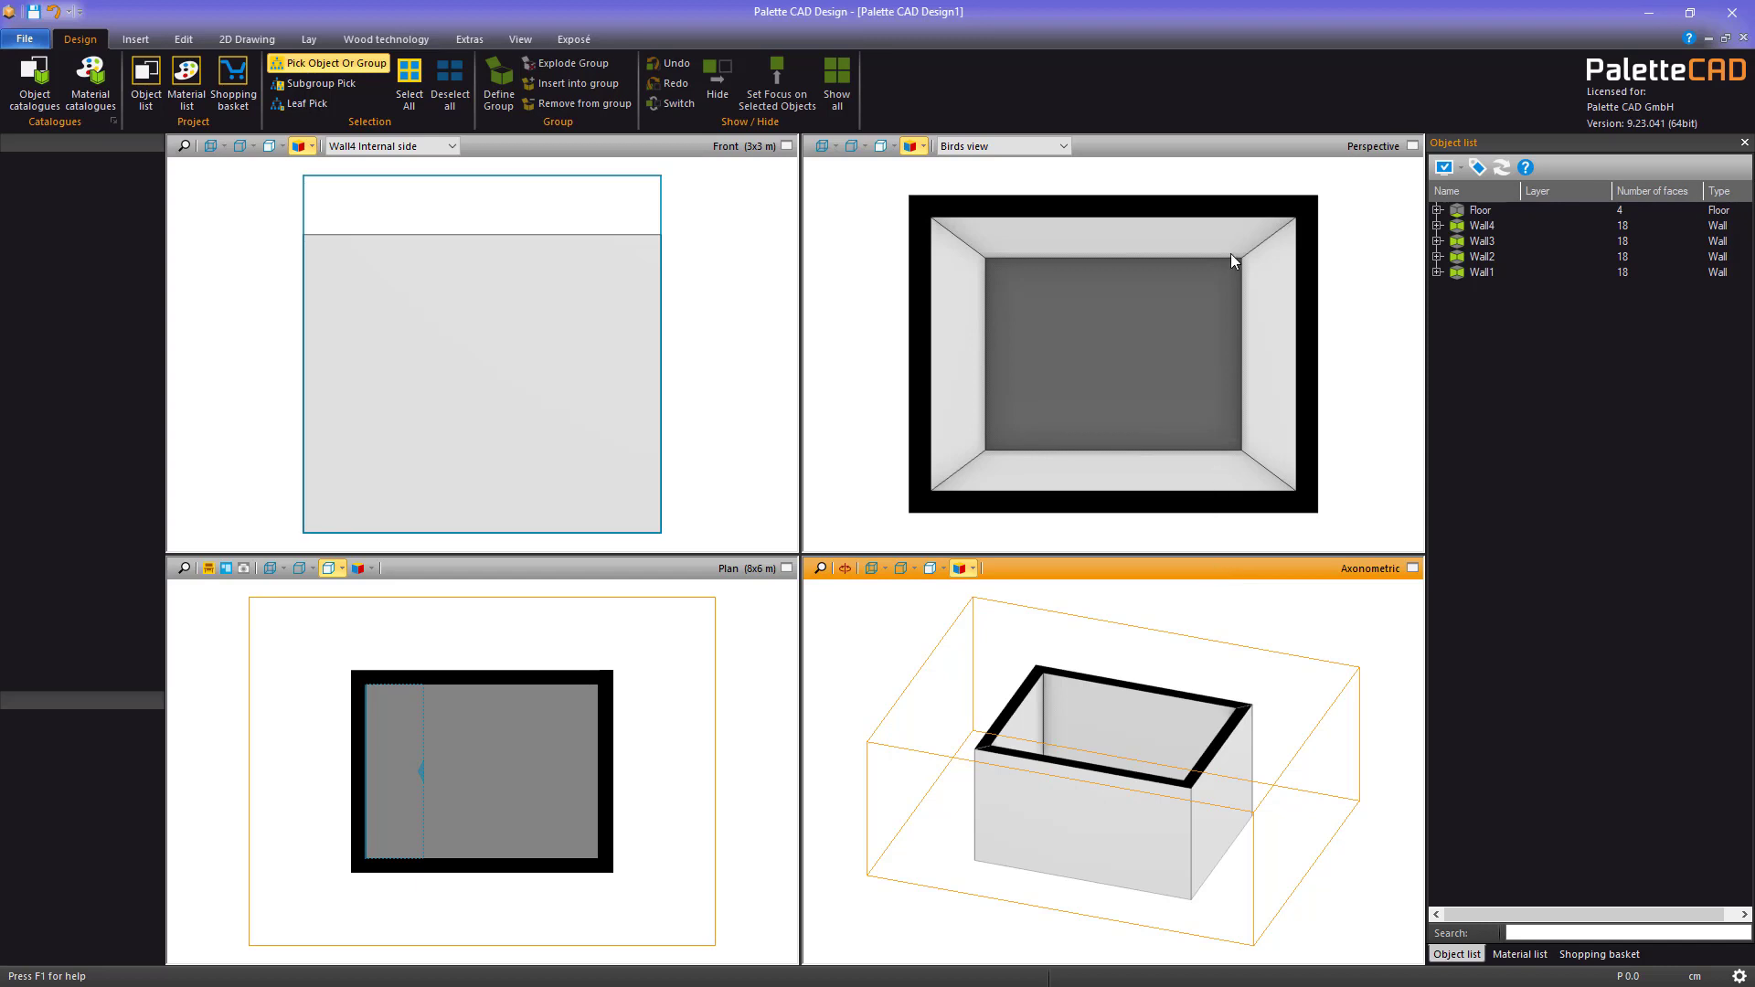
click(1201, 150)
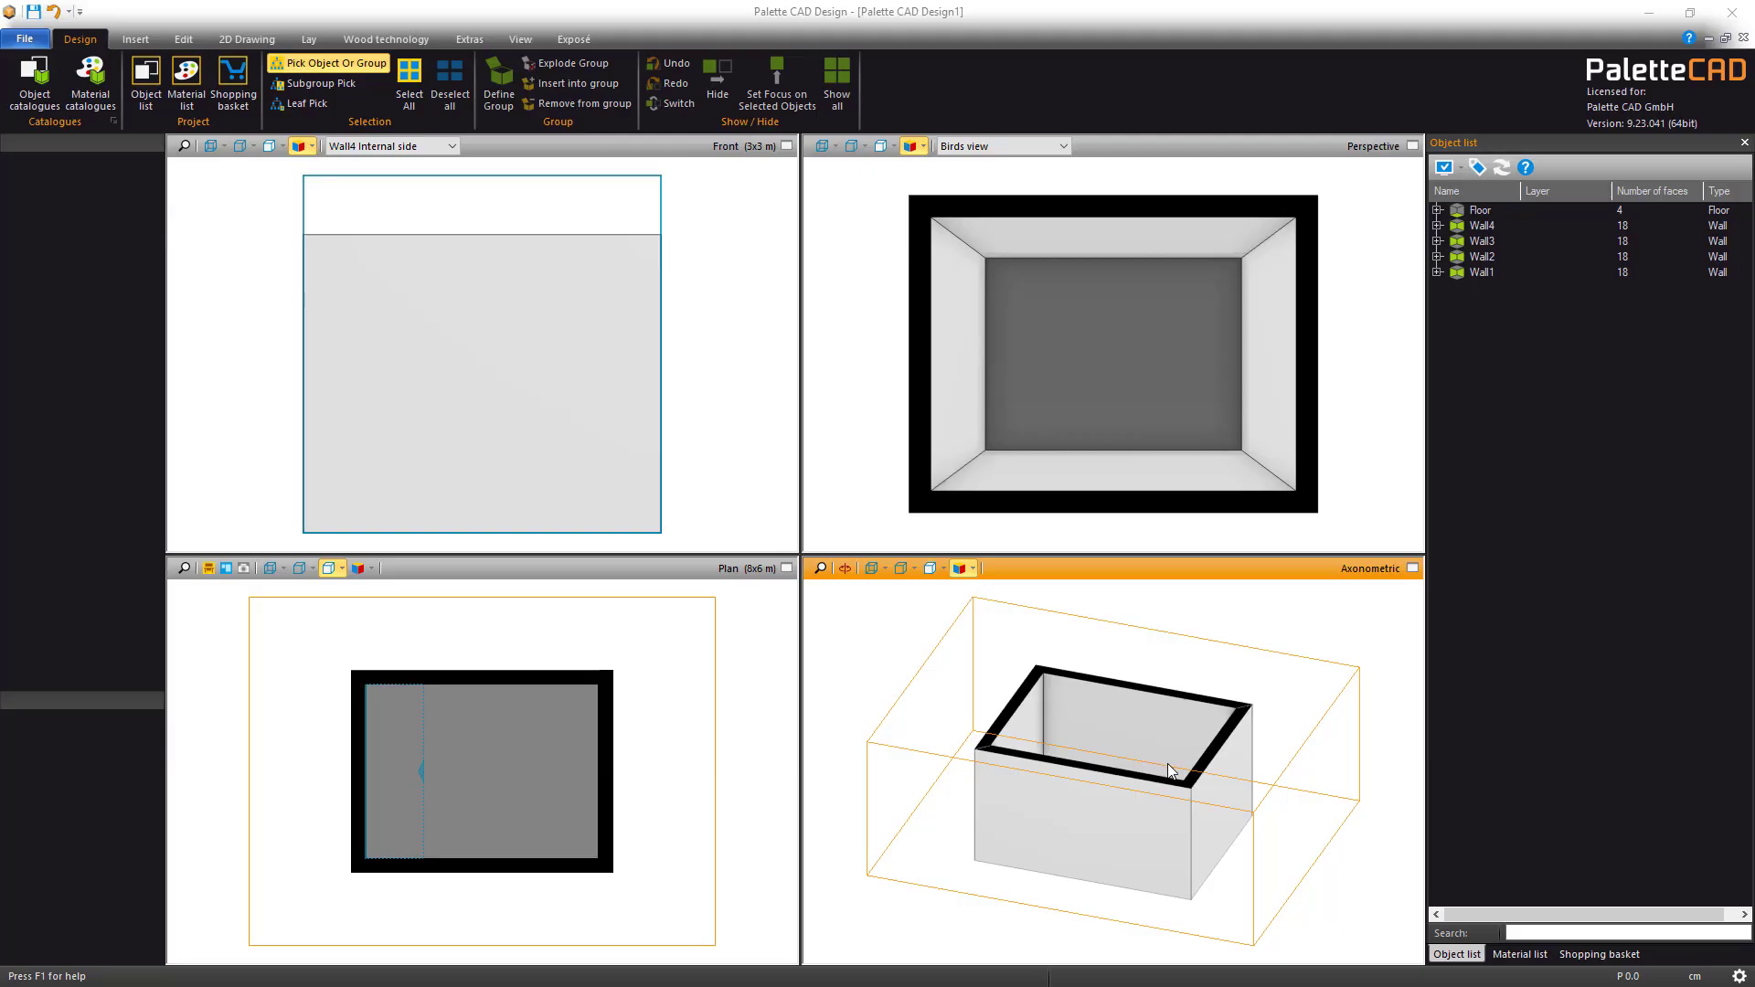
Zoom in and out on the room in the axonometric view, finishing with a closer view of the walls
scroll(1262, 816, up, 5)
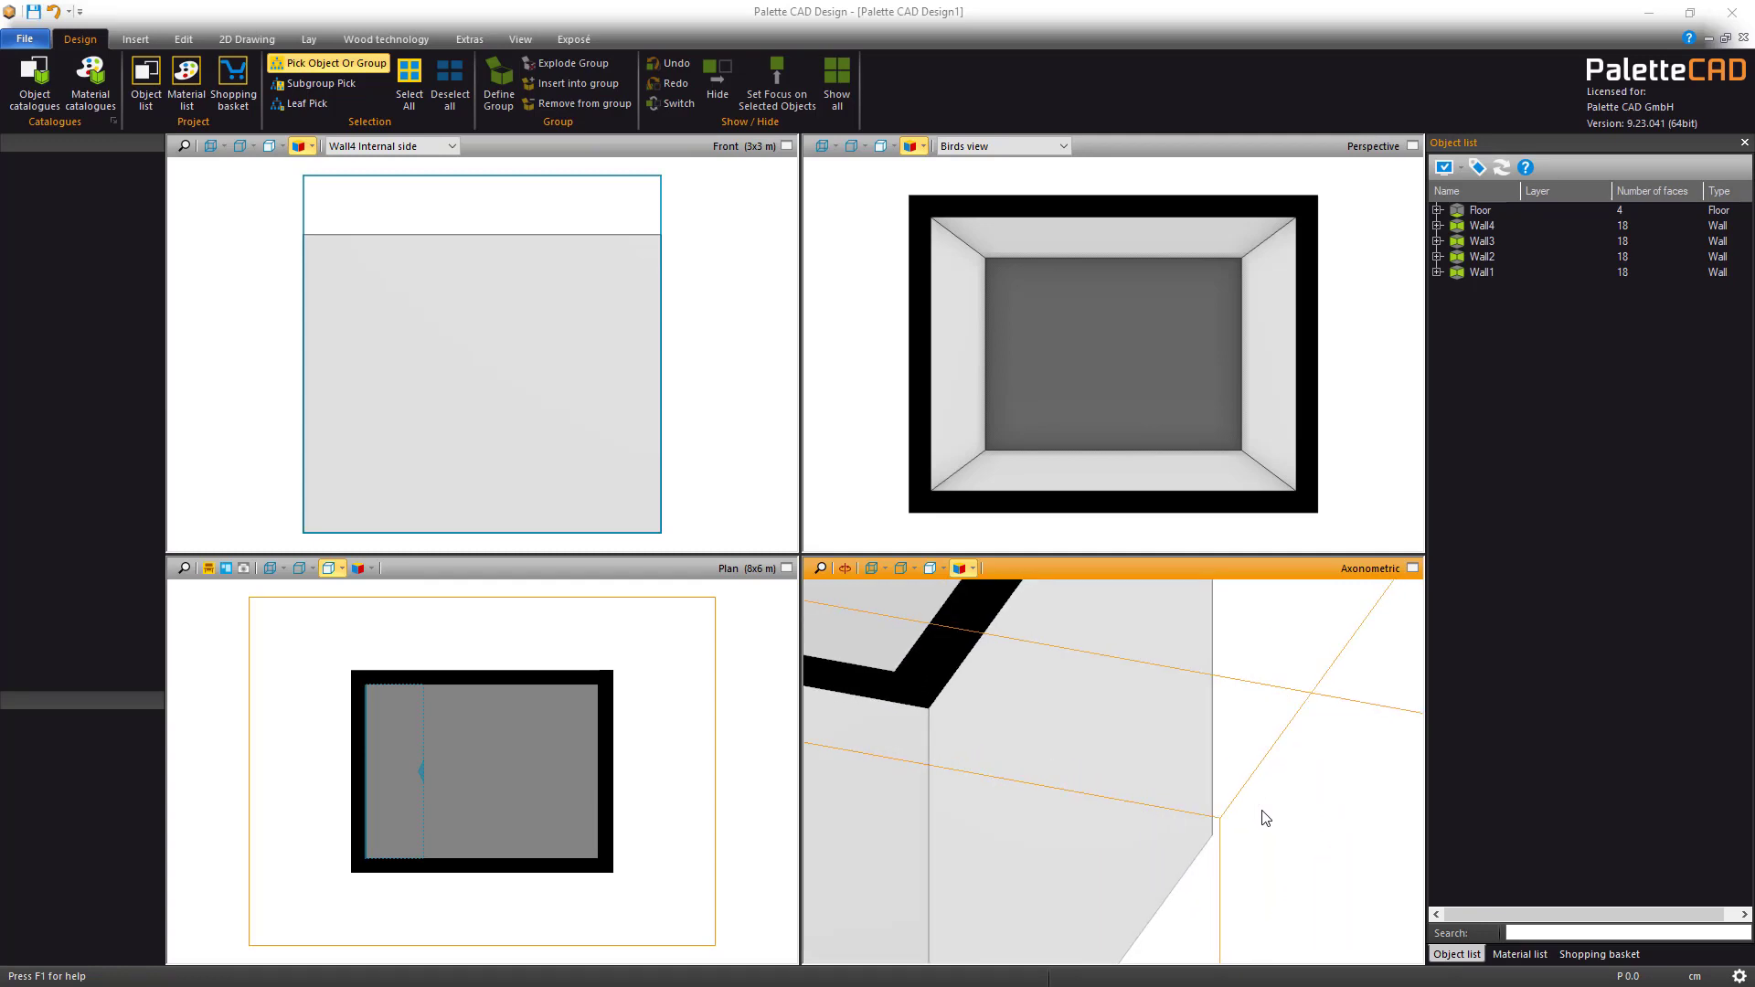
scroll(1261, 817, up, 3)
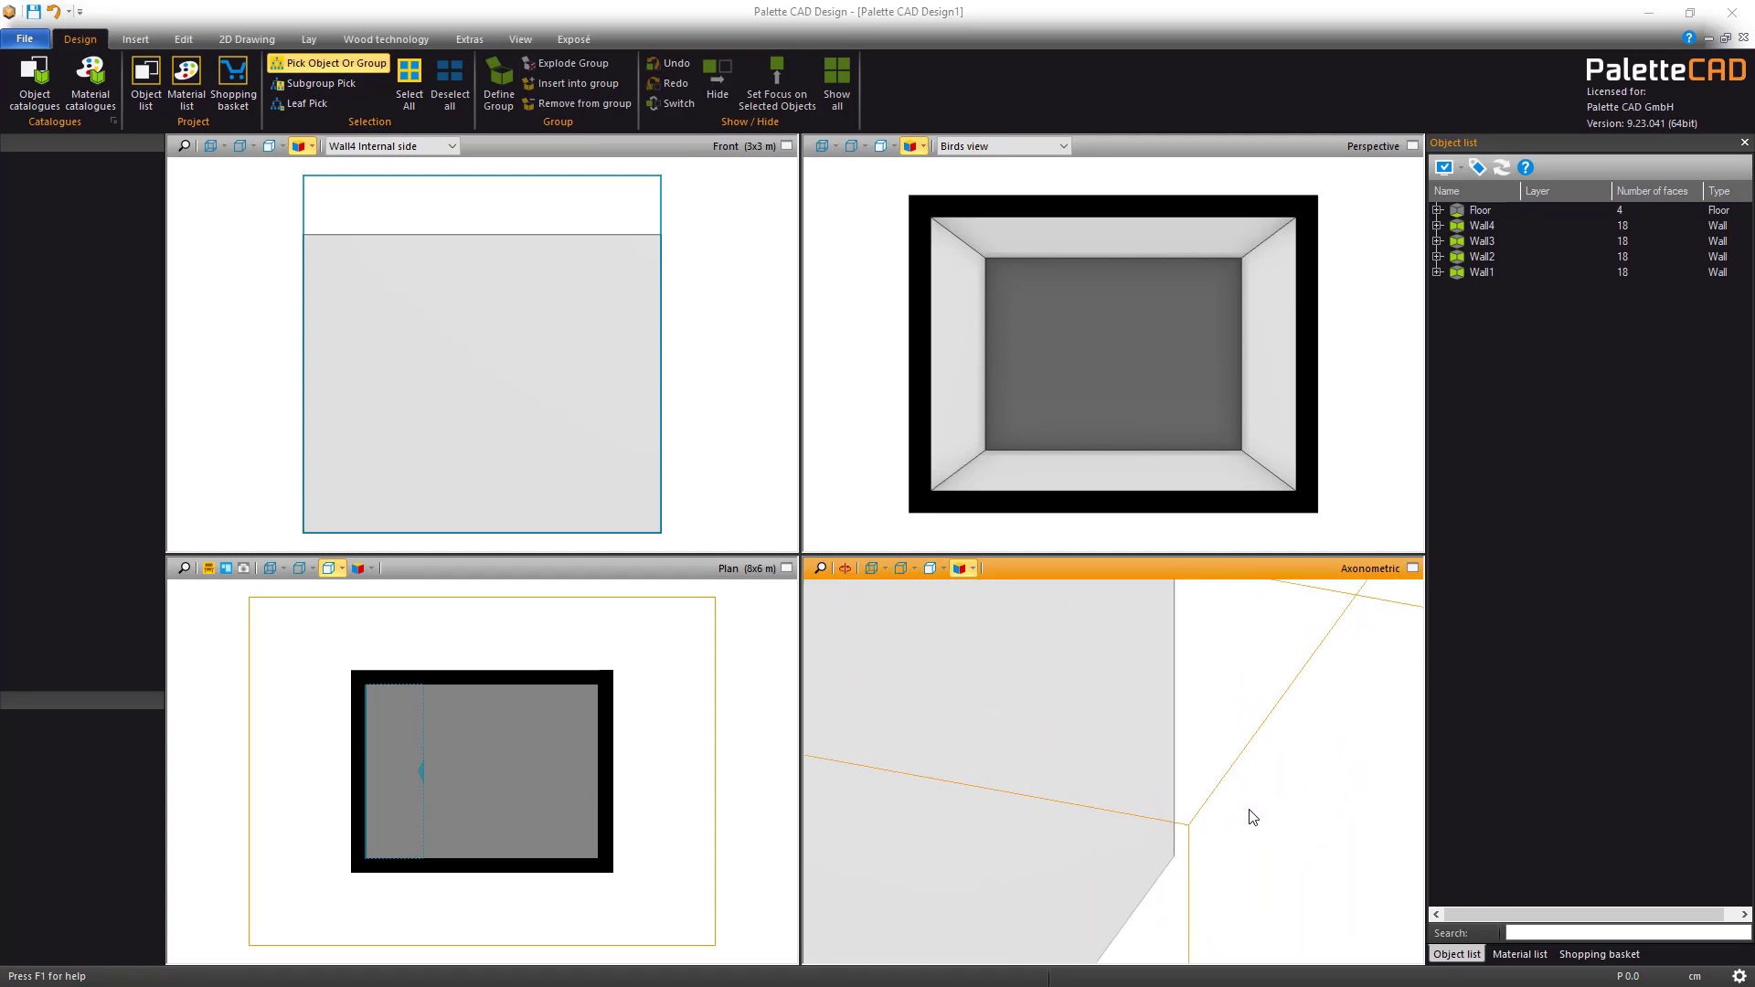
scroll(1252, 816, down, 4)
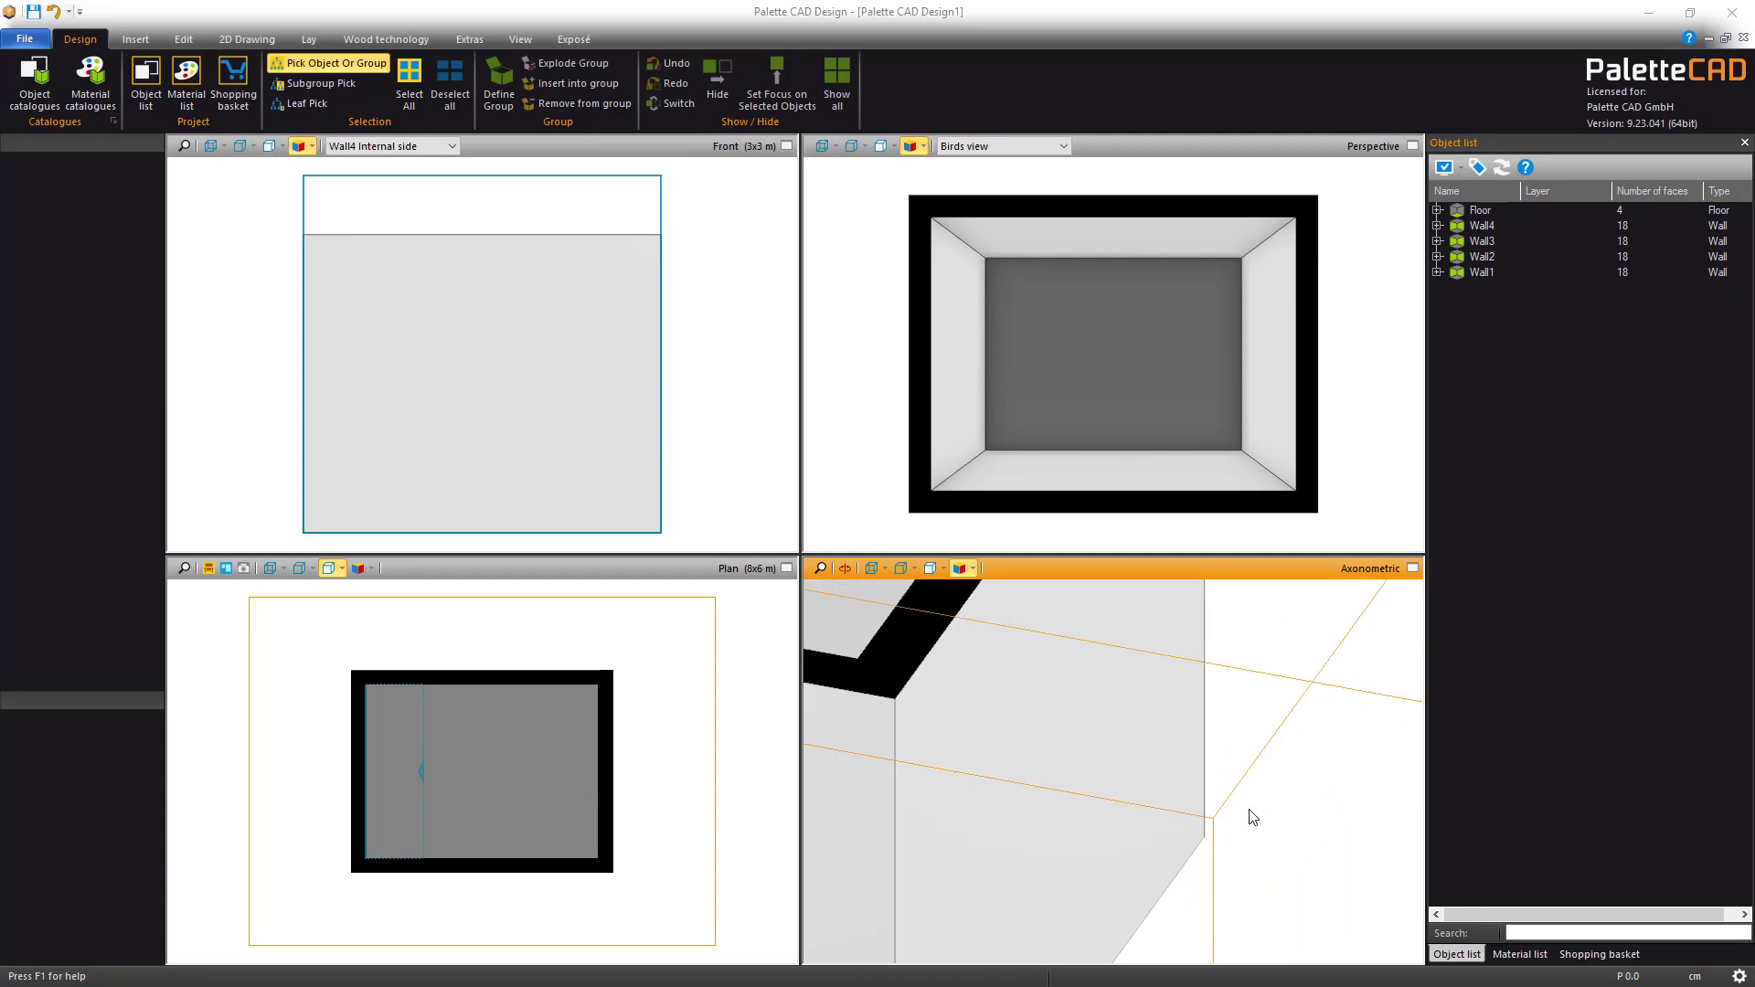
scroll(1252, 817, down, 5)
scroll(1252, 816, up, 4)
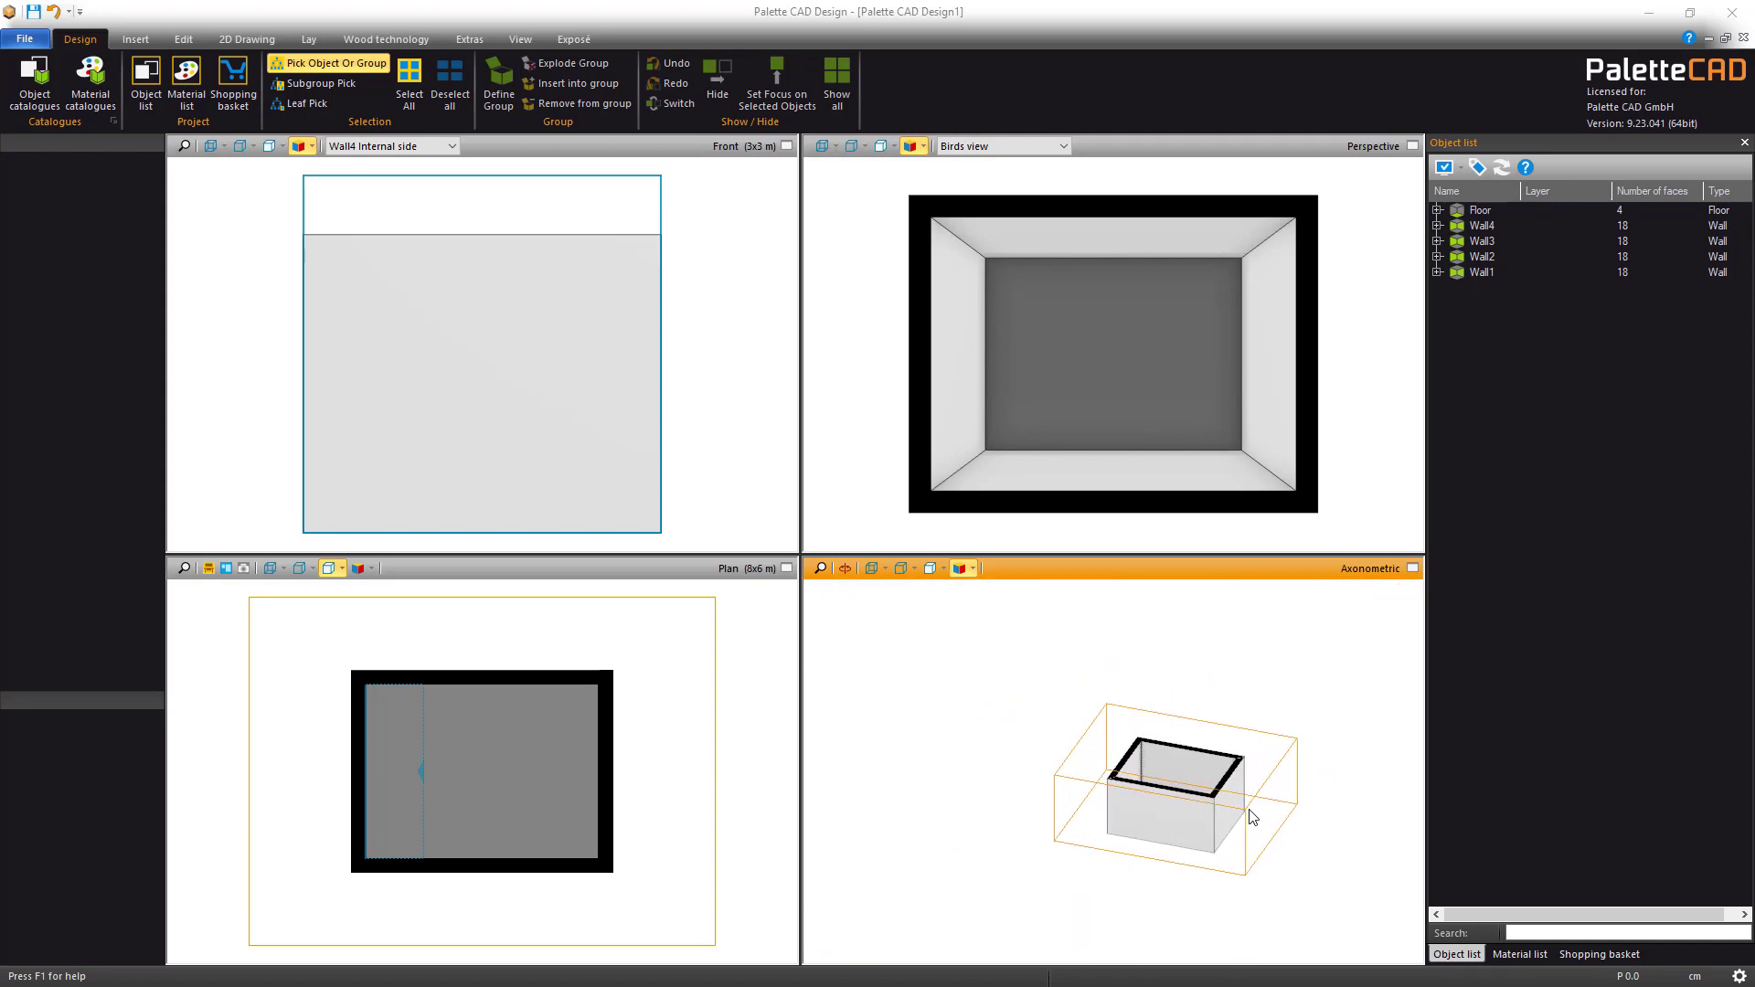
scroll(1252, 816, up, 3)
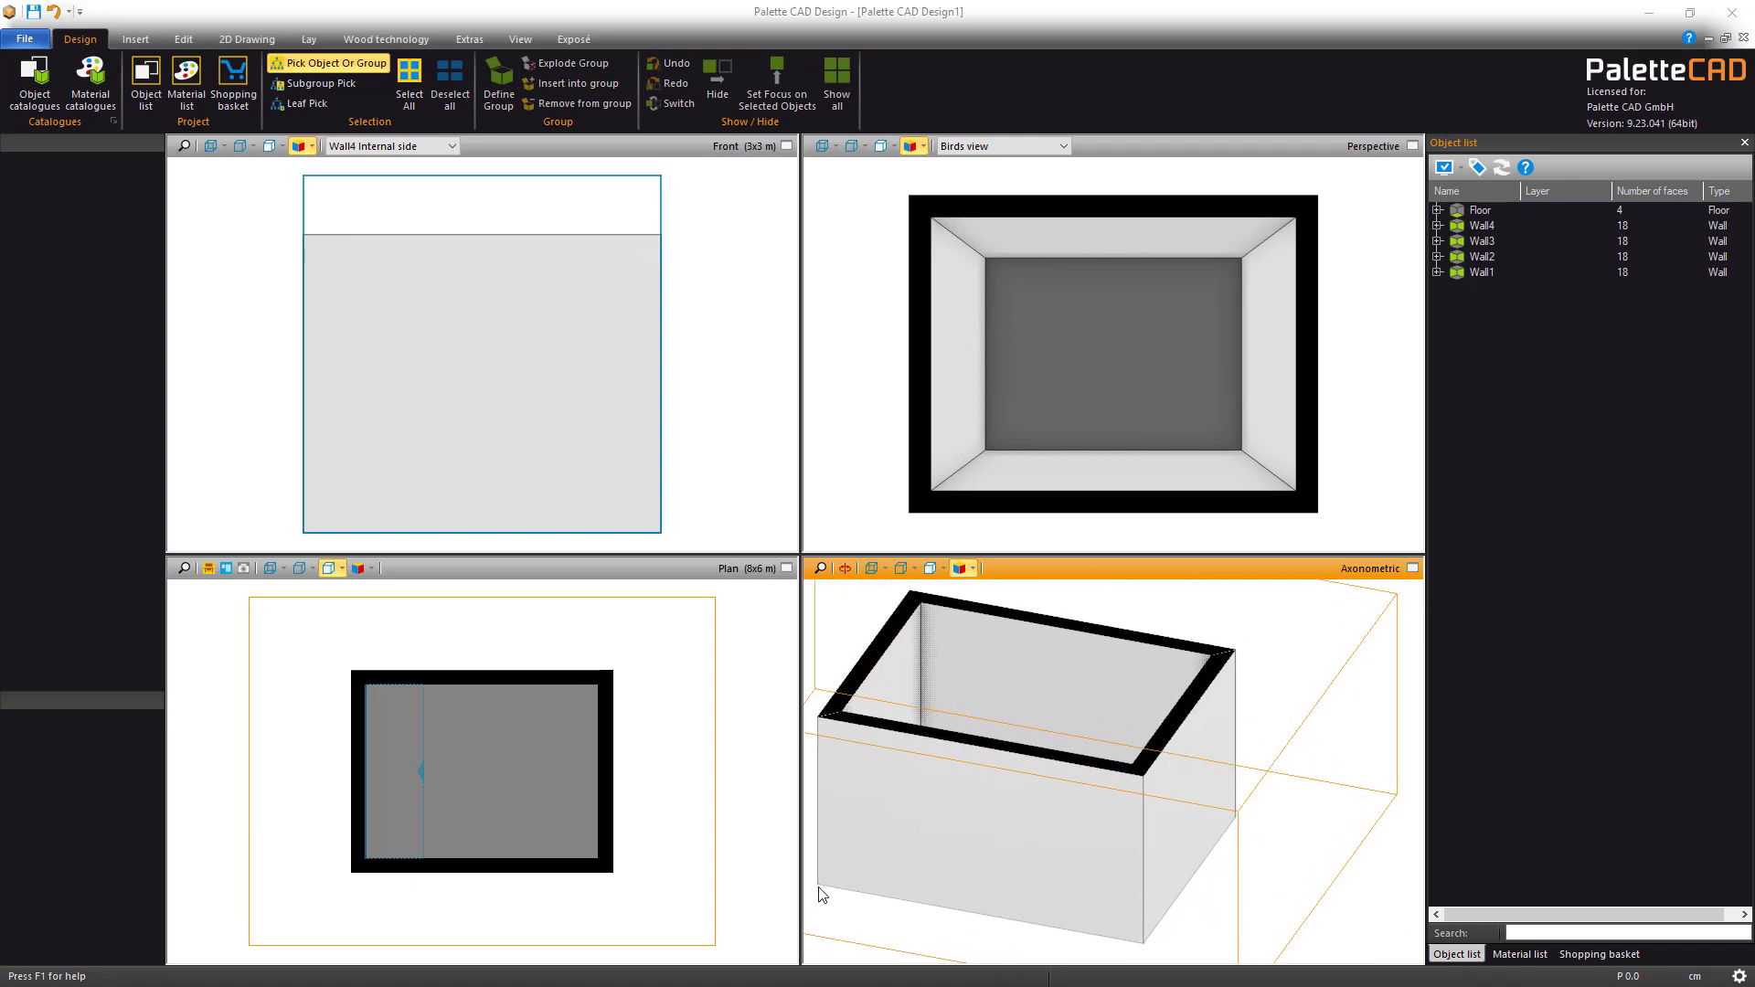
Zoom in and out on the room's lower corner and pan the room within the axonometric view
scroll(830, 900, up, 3)
scroll(825, 900, up, 4)
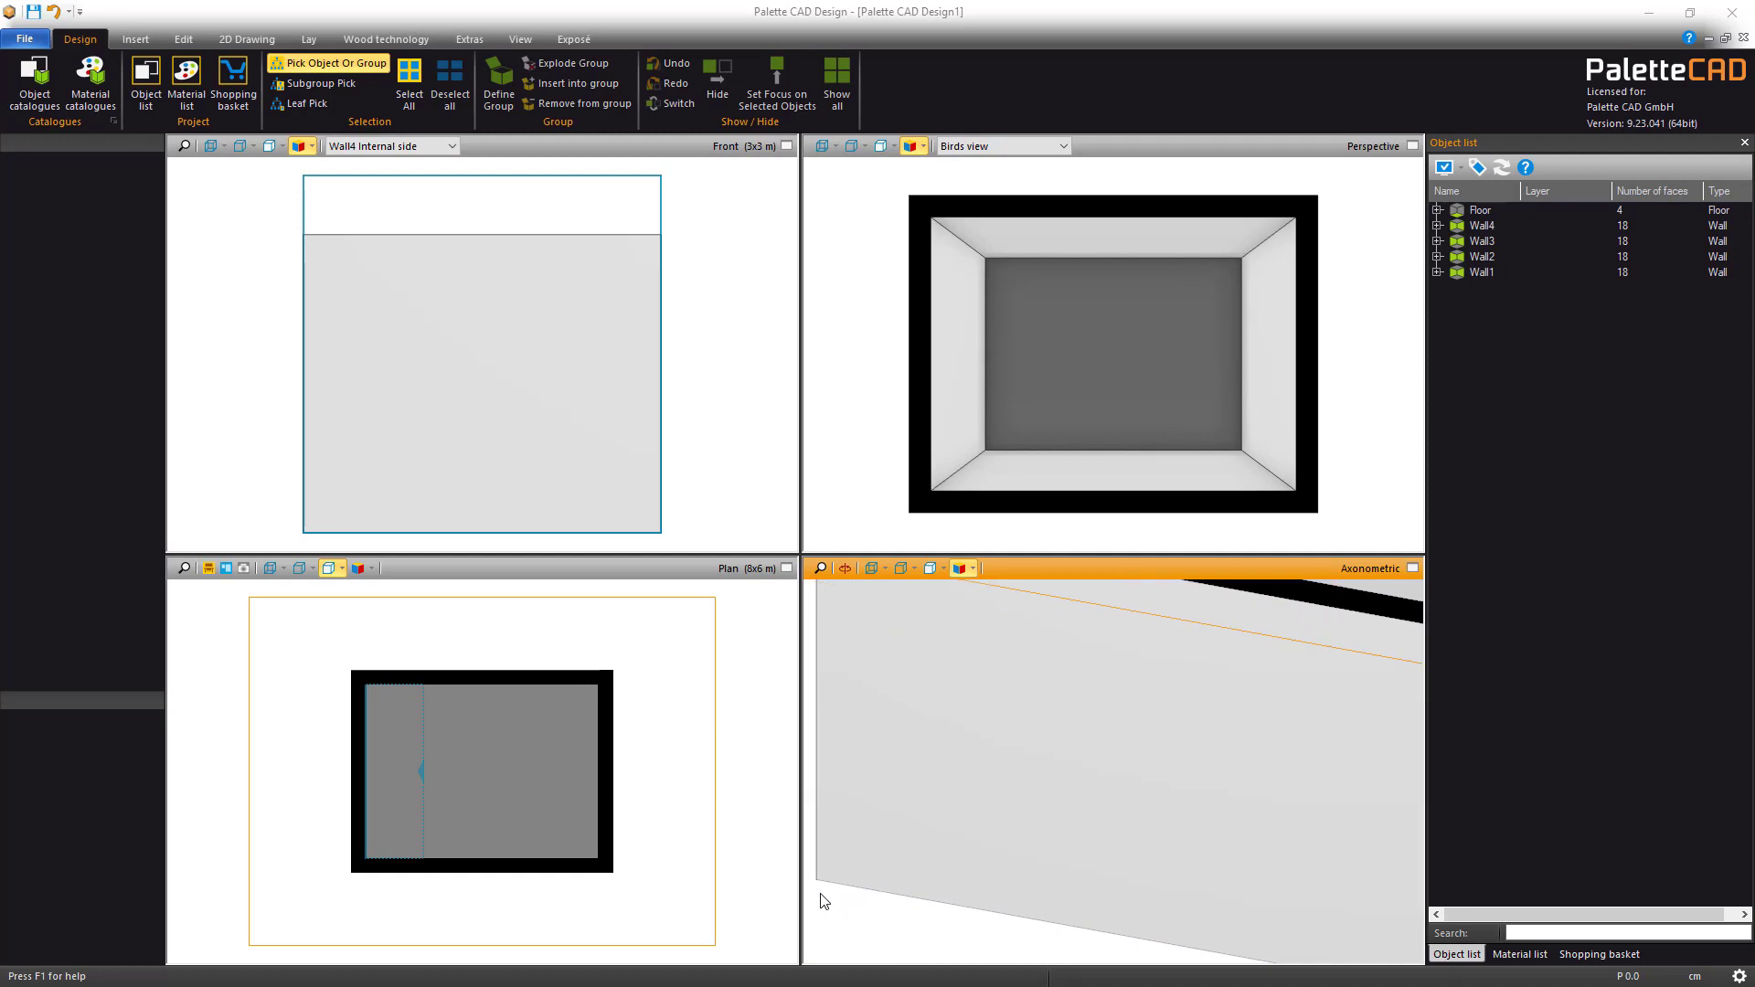
scroll(826, 900, down, 5)
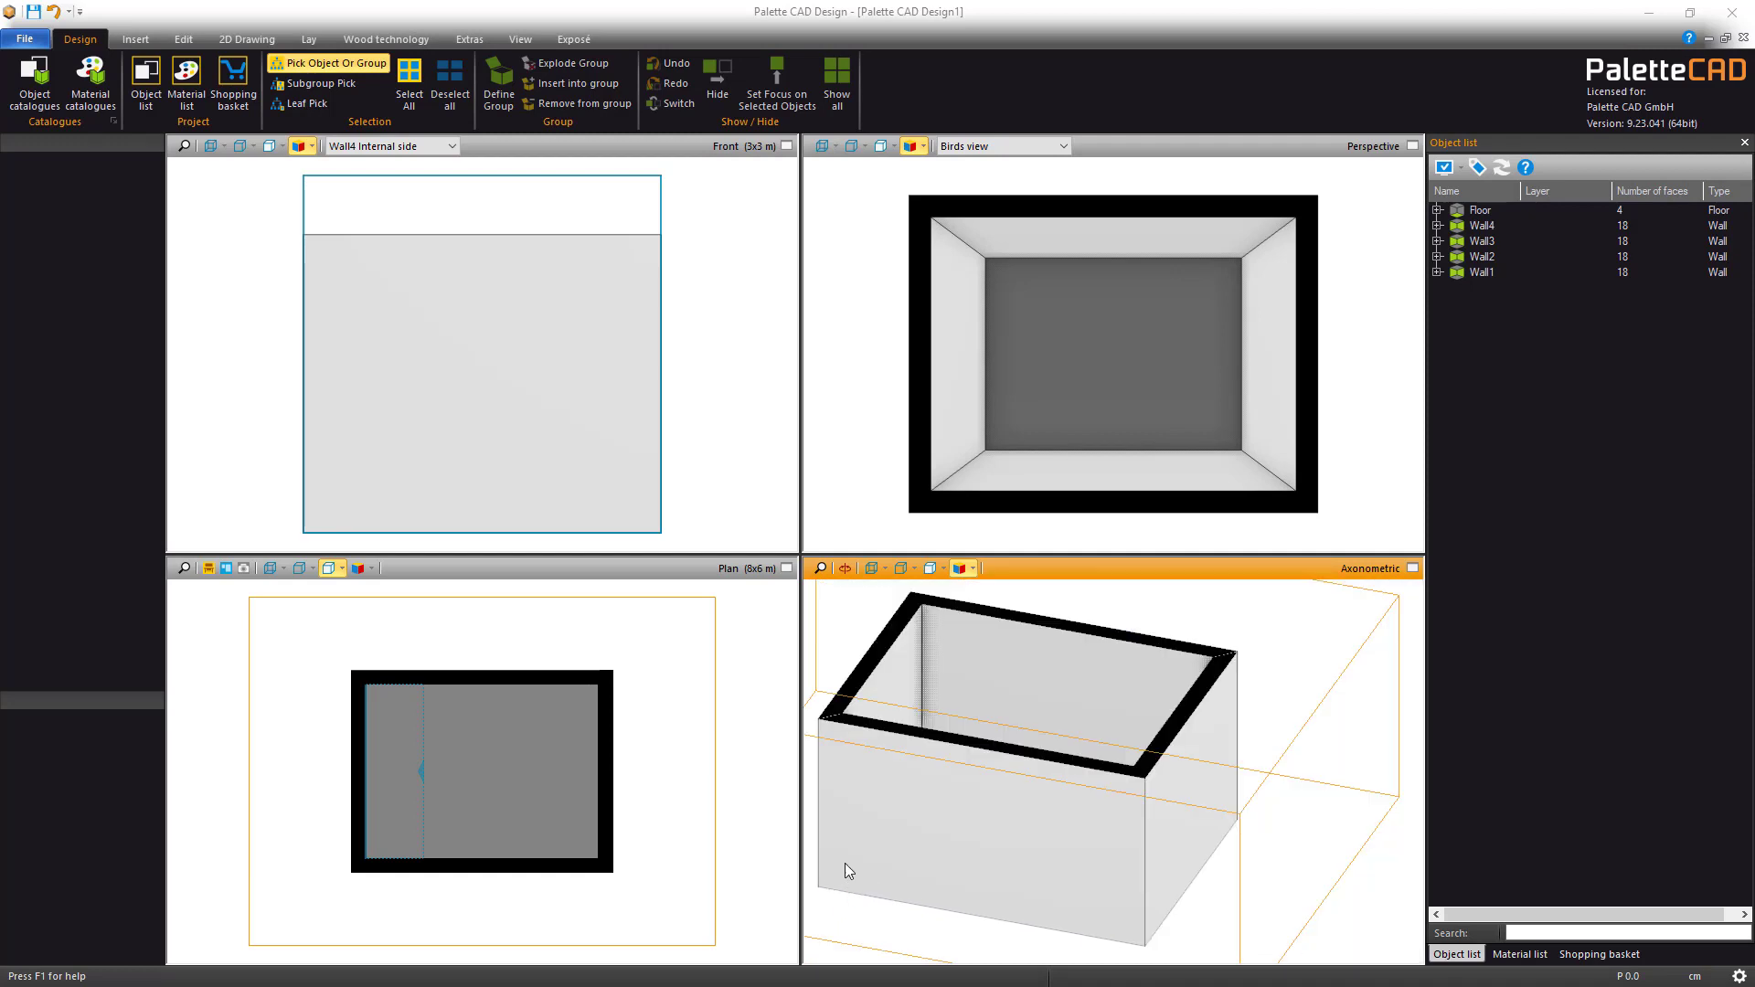
middle_drag(919, 751, 1028, 775)
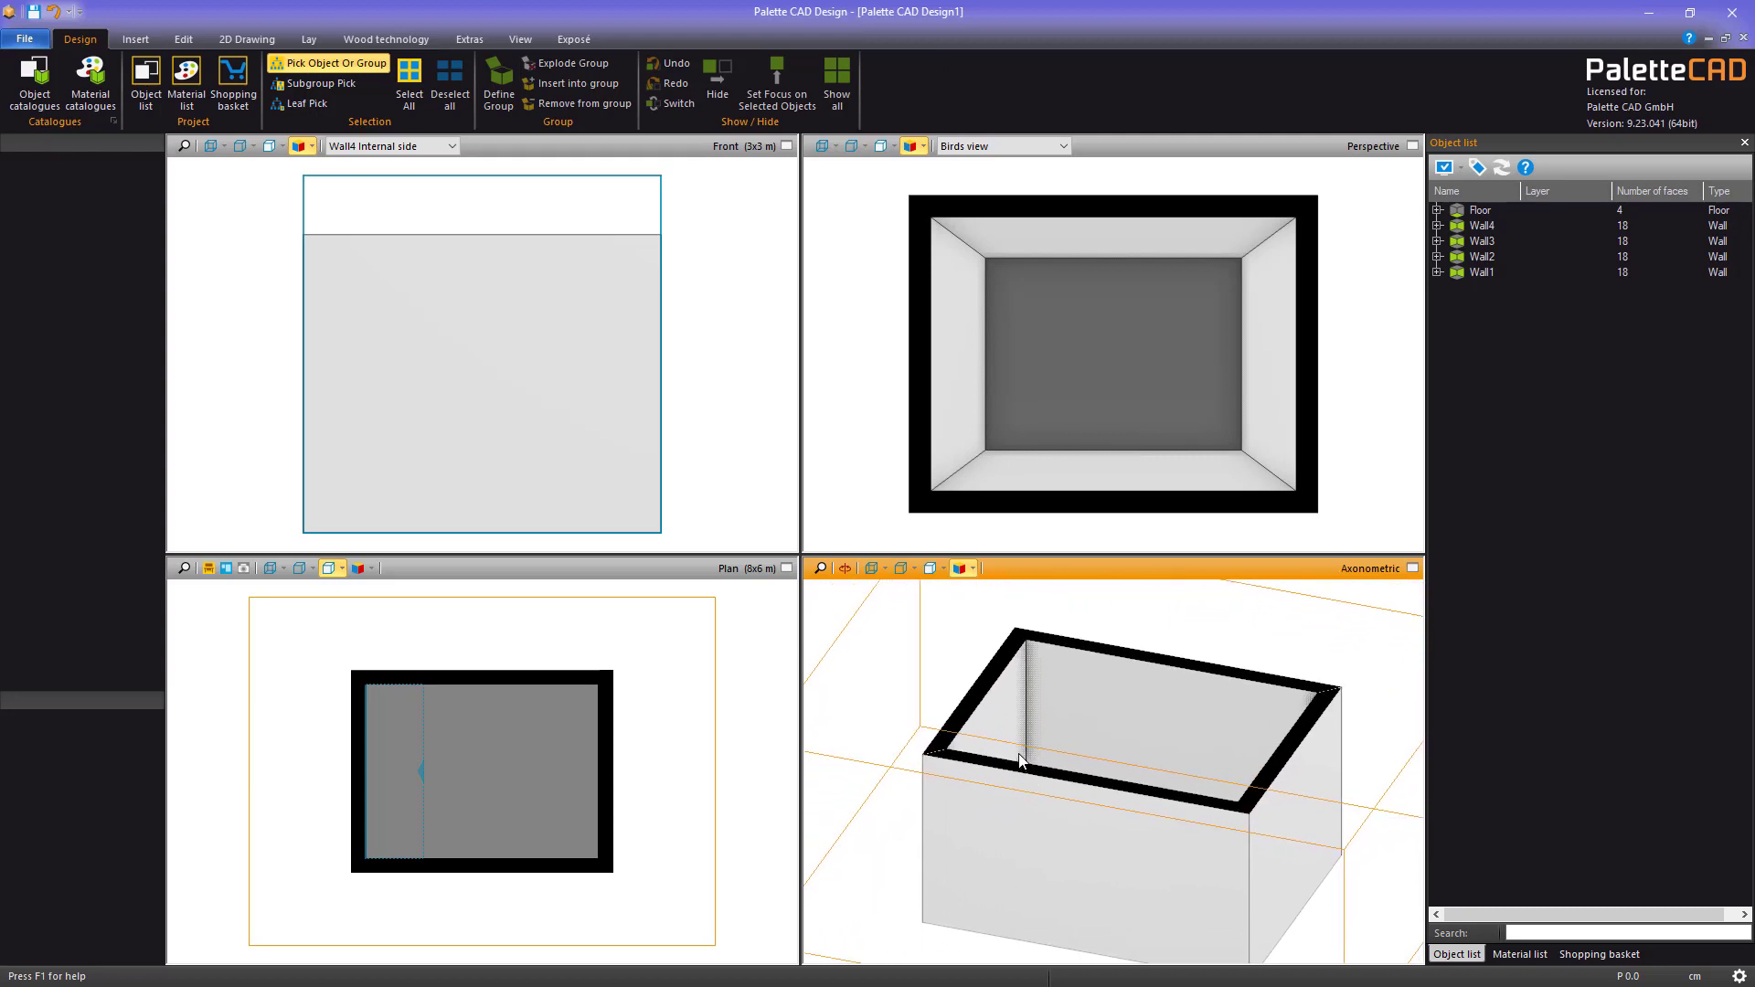
Zoom in on the room's rear upper corner with Zoom window, fit the whole room in the view again and leave the command
key(w)
click(968, 628)
drag(1034, 694, 1067, 720)
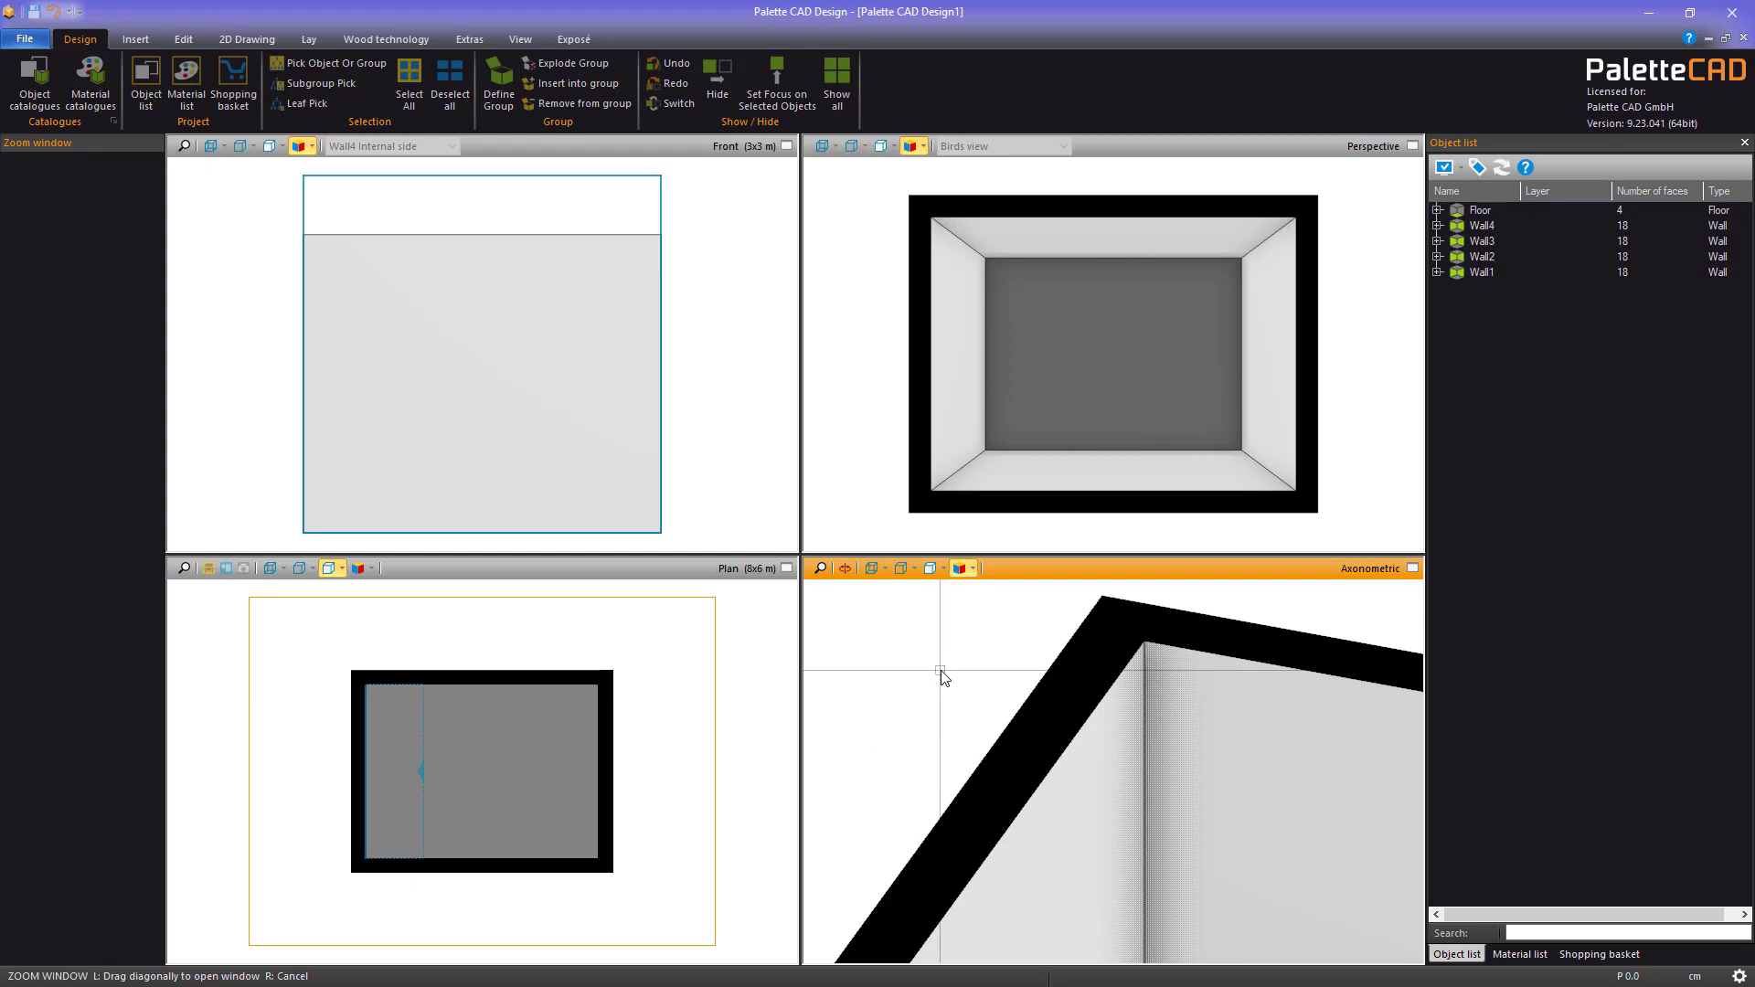
key(a)
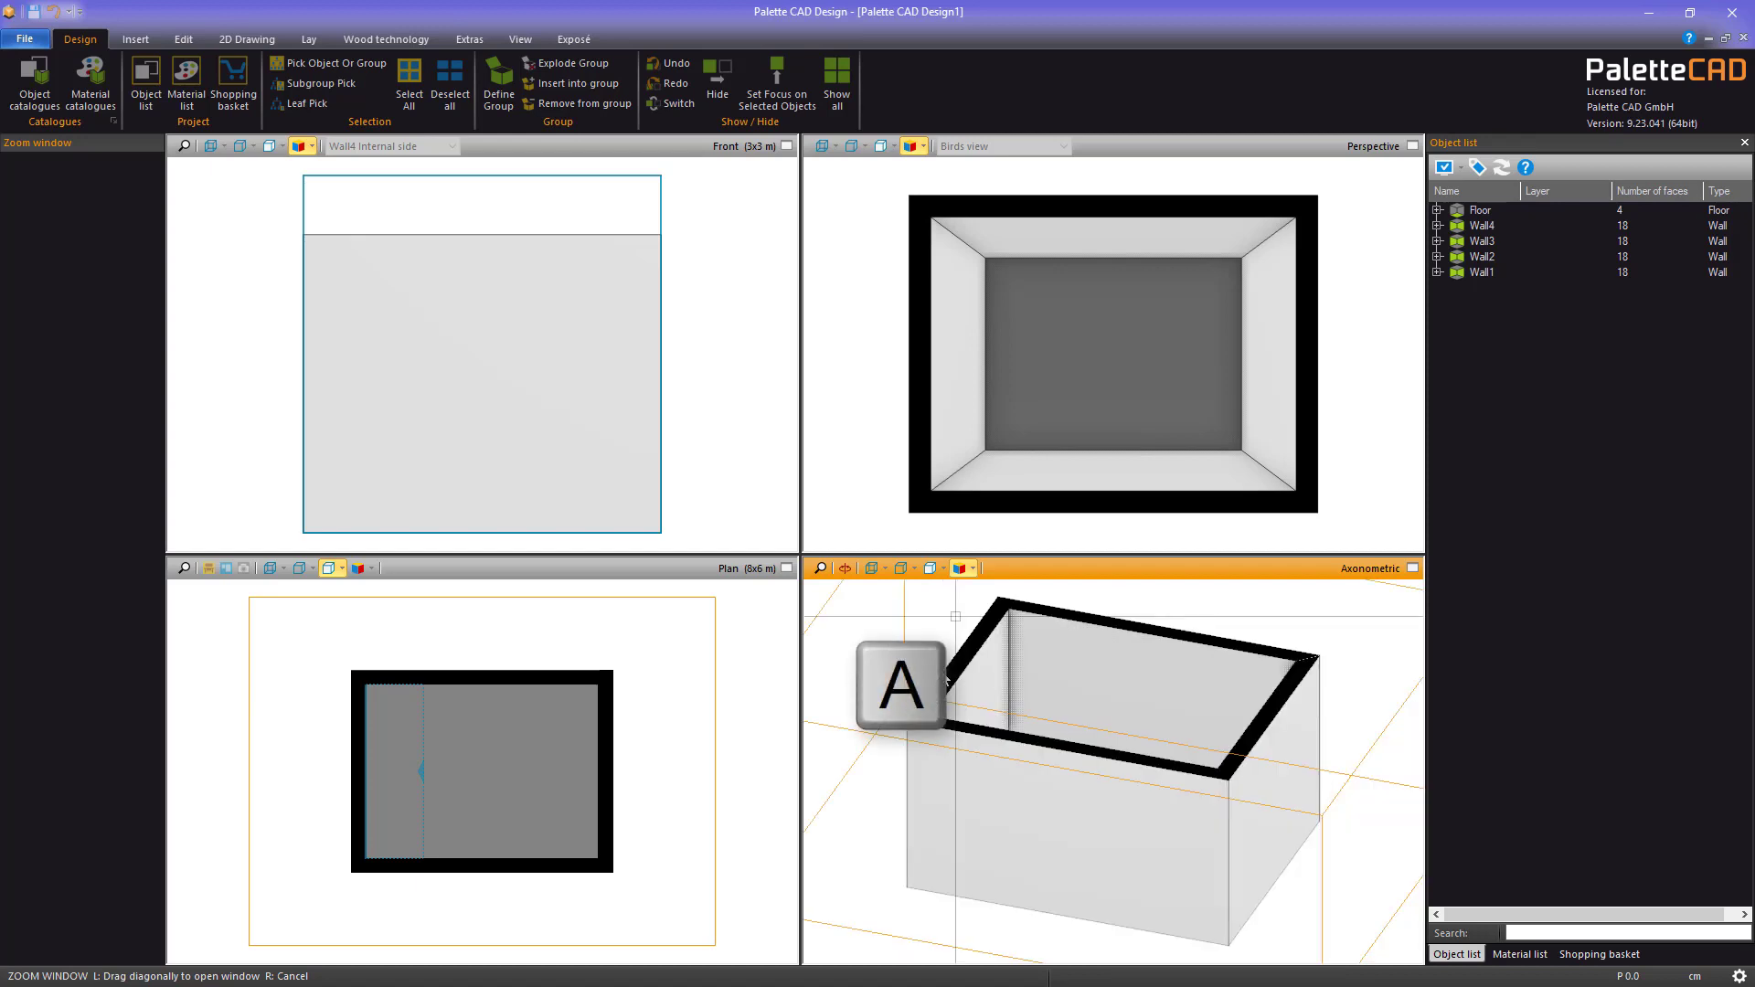
right_click(996, 831)
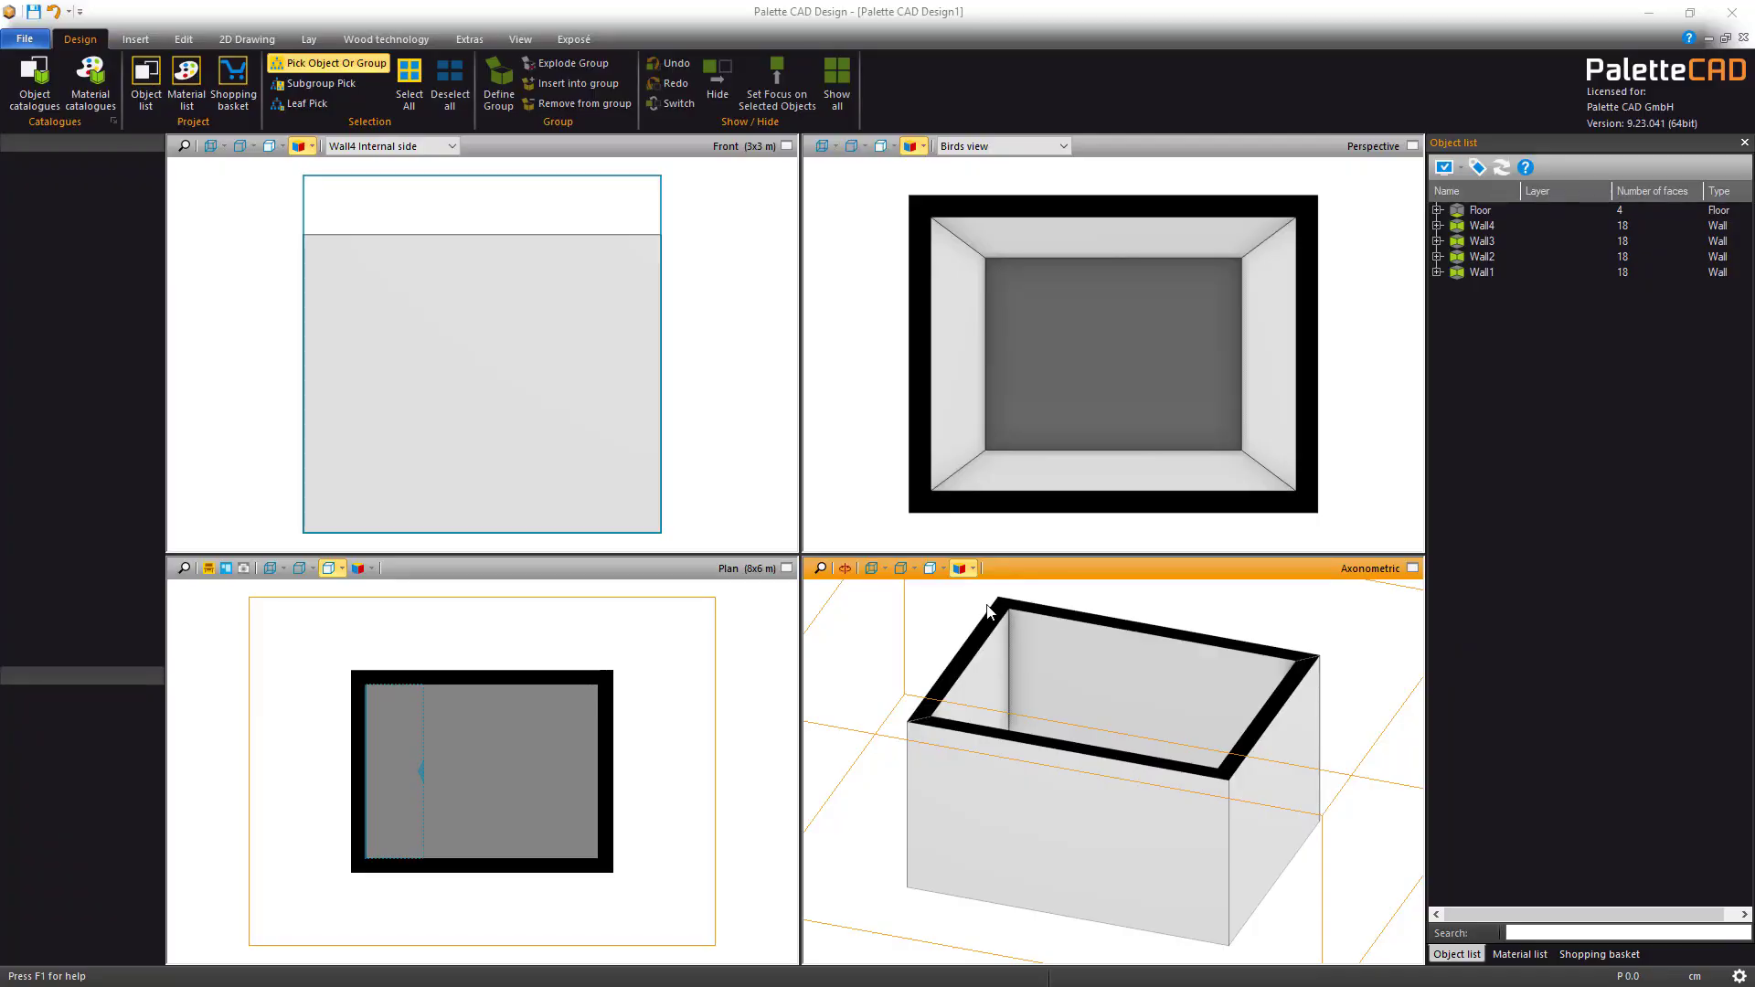
Display the axonometric view as a wireframe, select the rear wall (Wall3) through the model and clear the selection
click(873, 569)
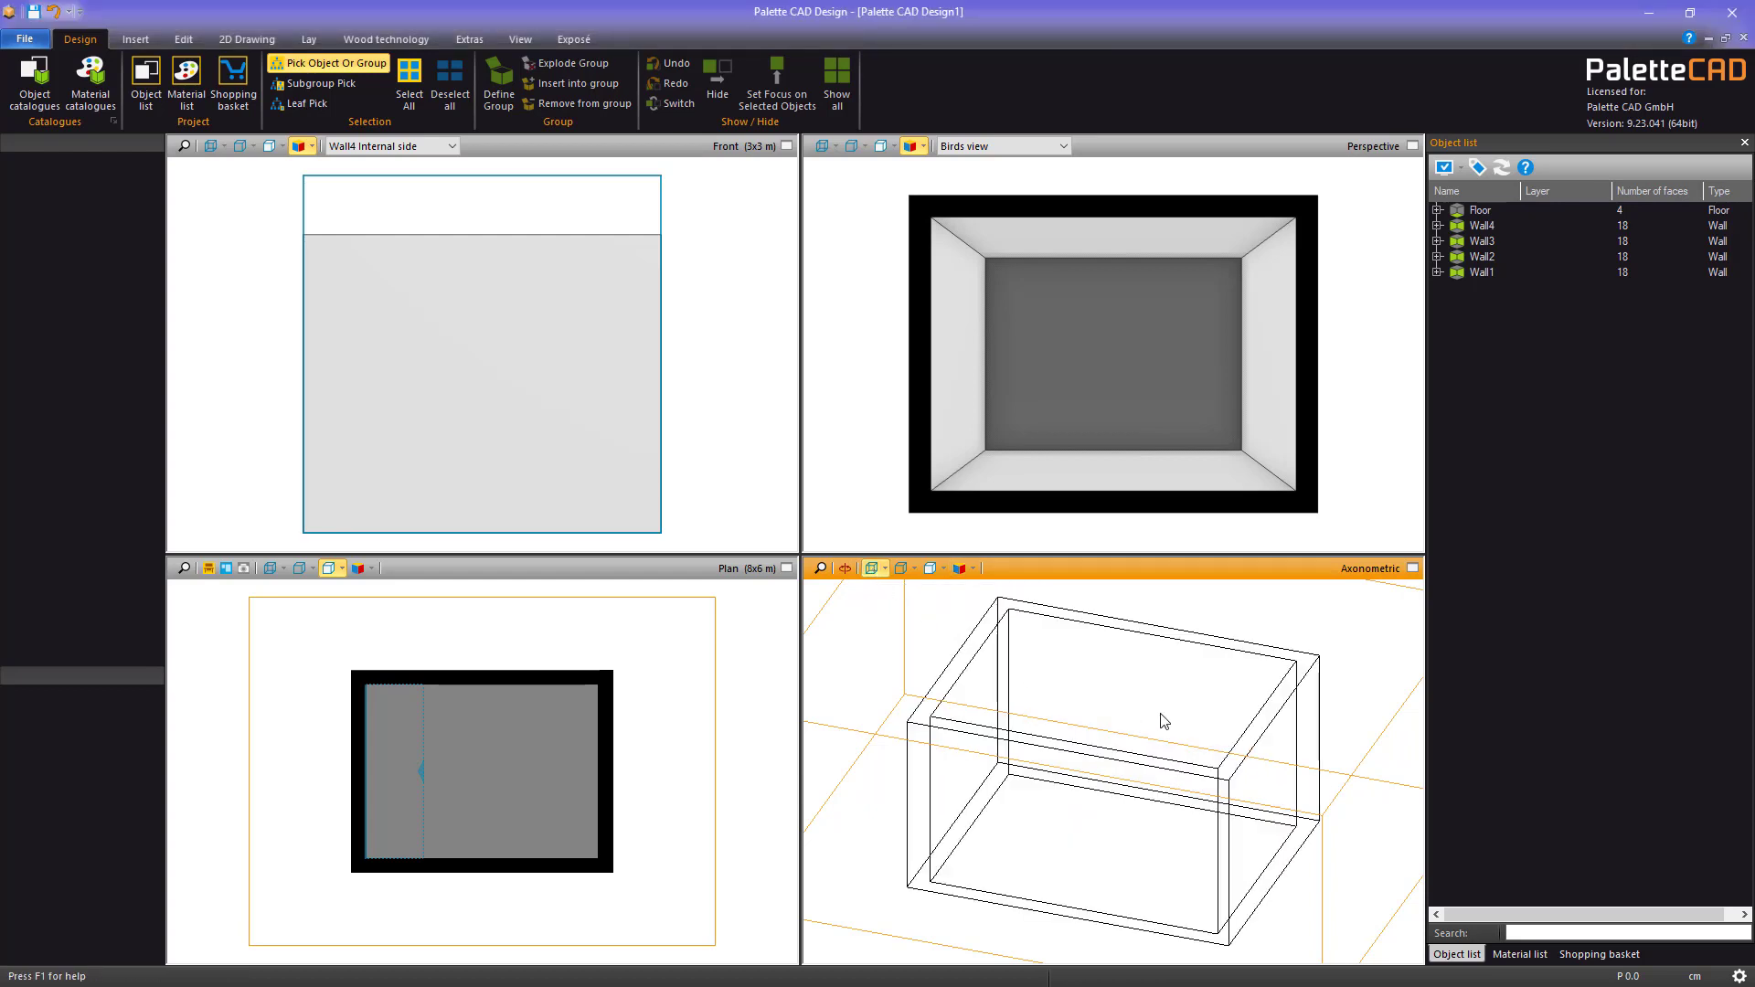
click(1138, 641)
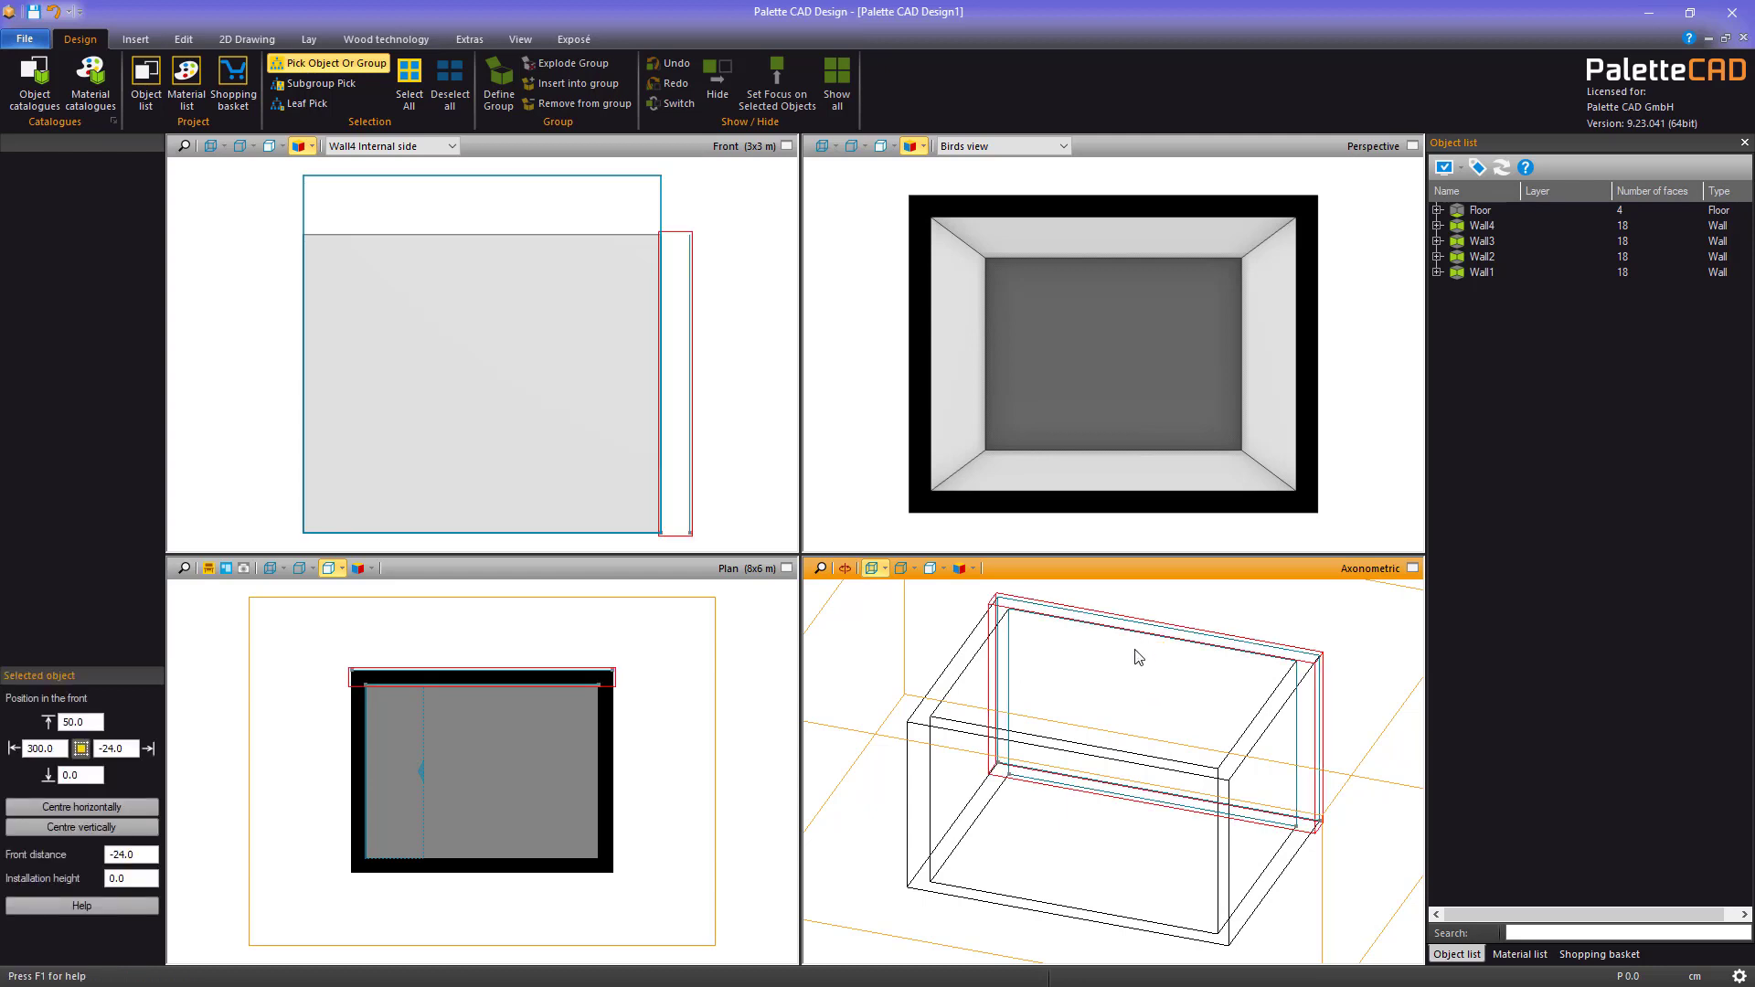
click(1134, 684)
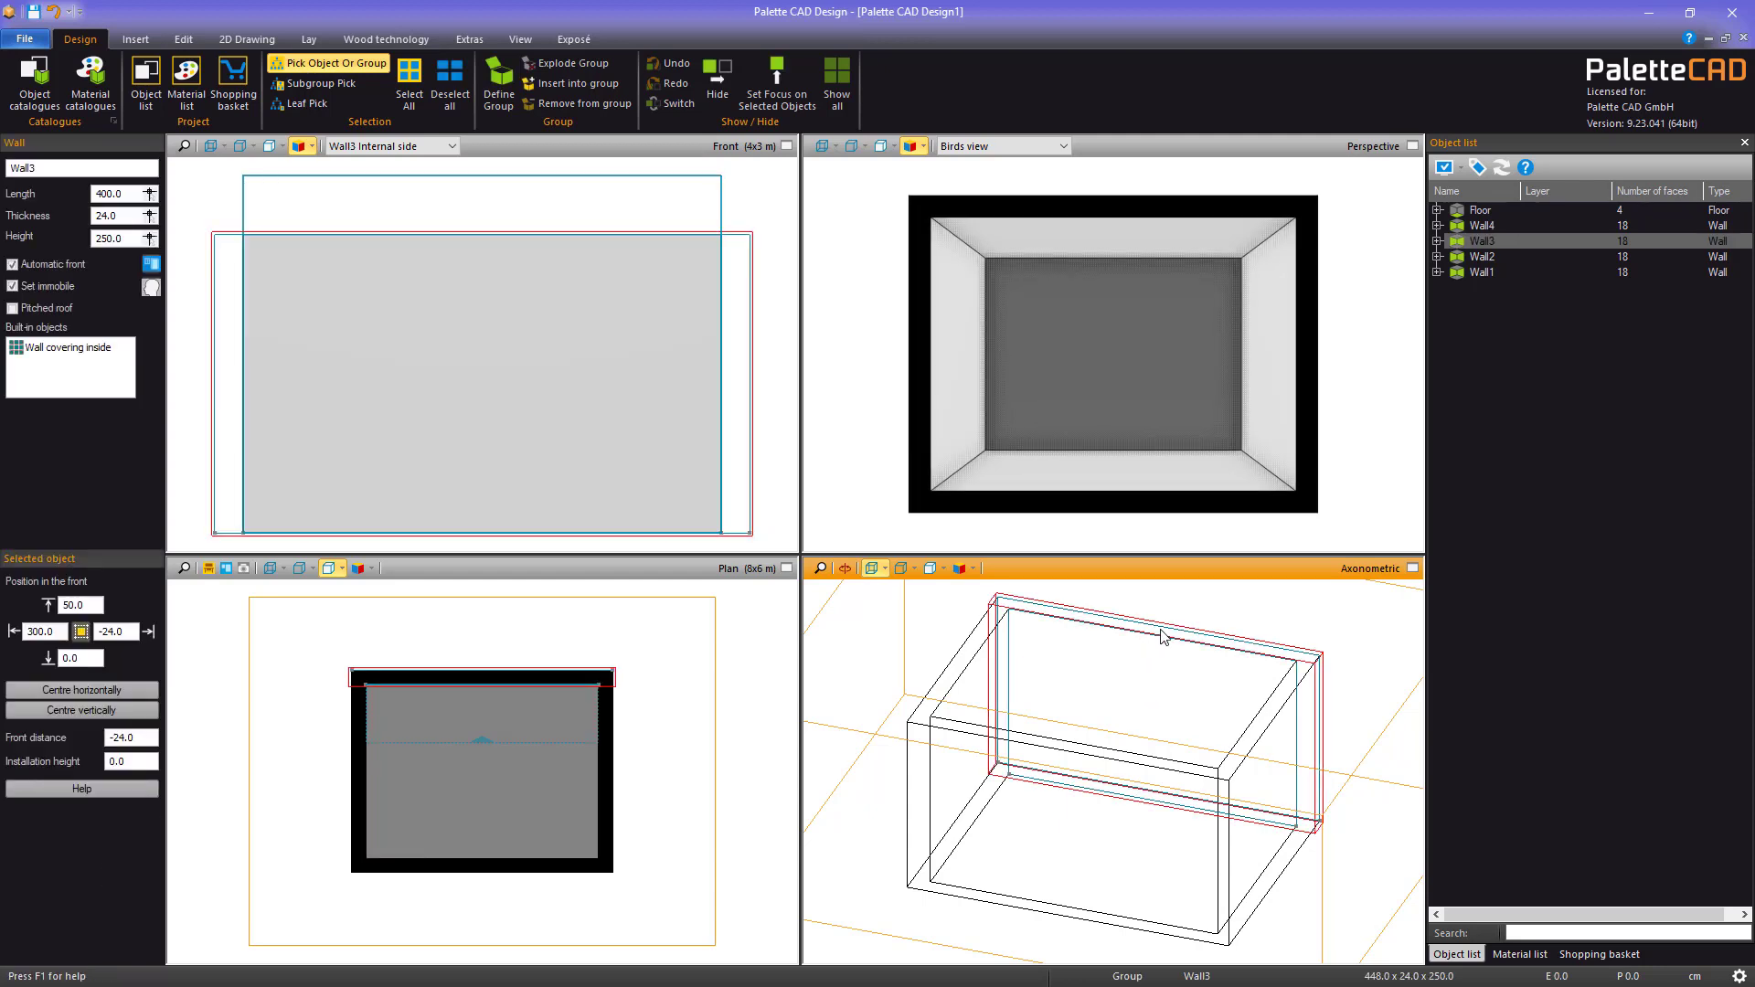
click(898, 590)
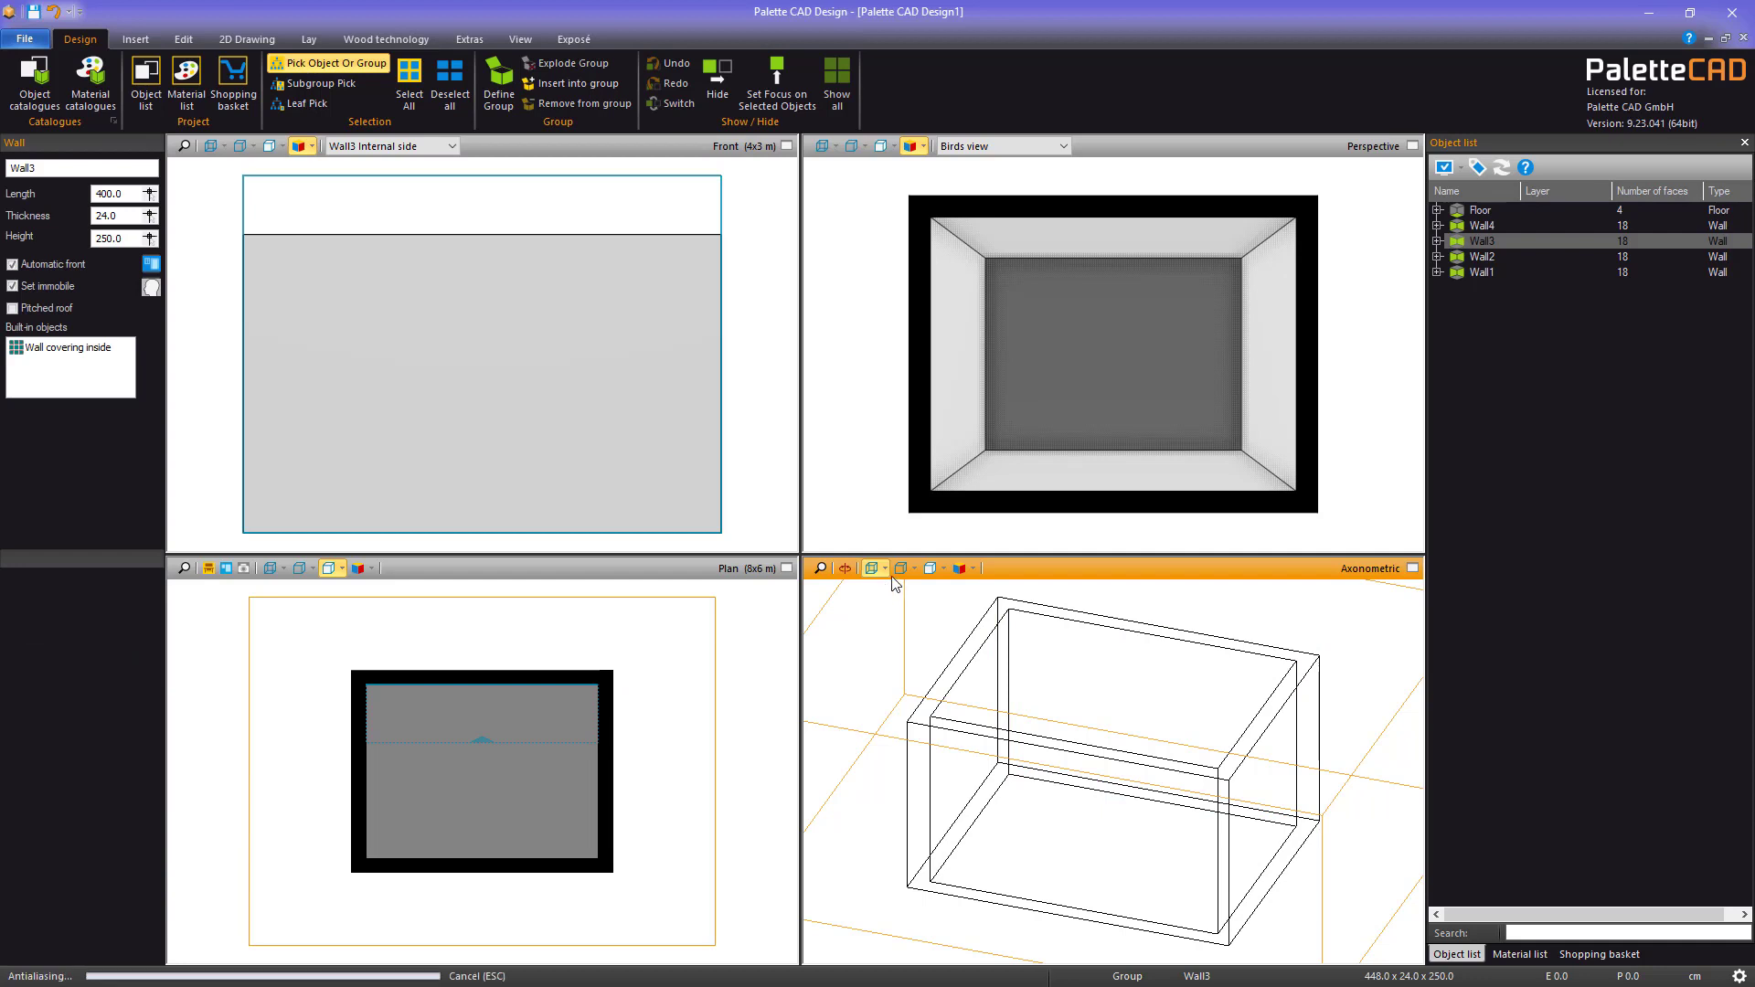
Switch the axonometric view to edge presentation, select different walls ending with Wall2, and clear the selection
click(901, 570)
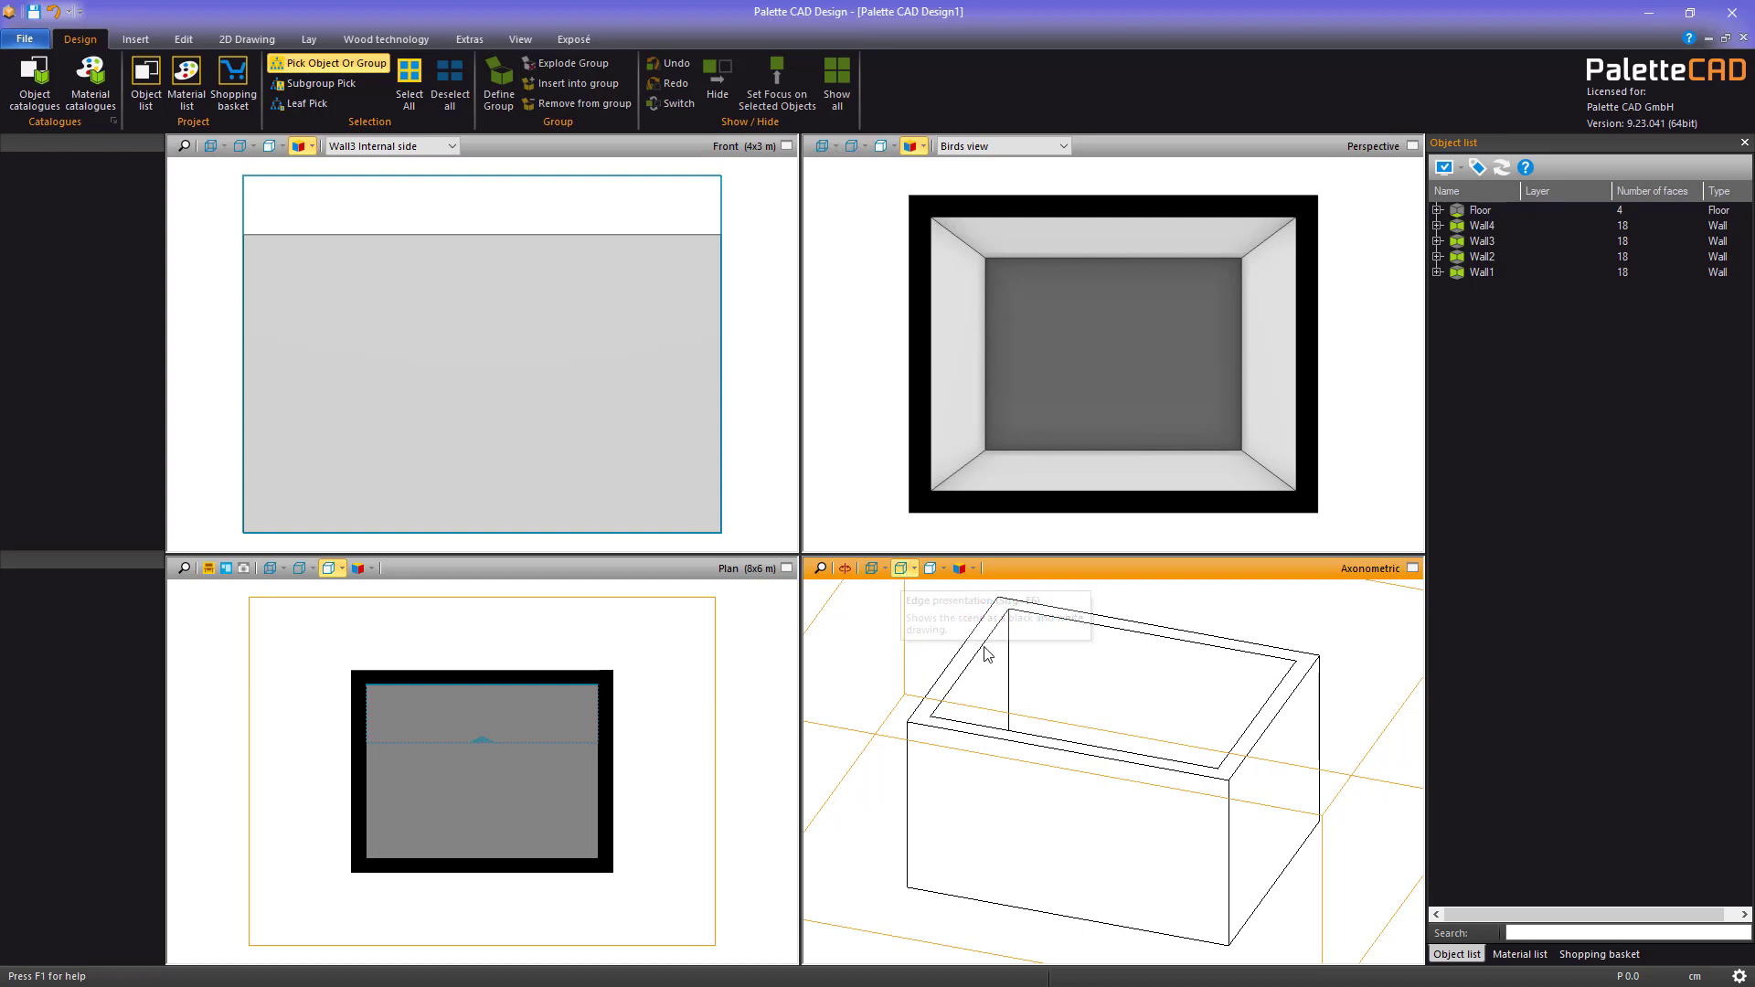
click(1256, 816)
click(1280, 845)
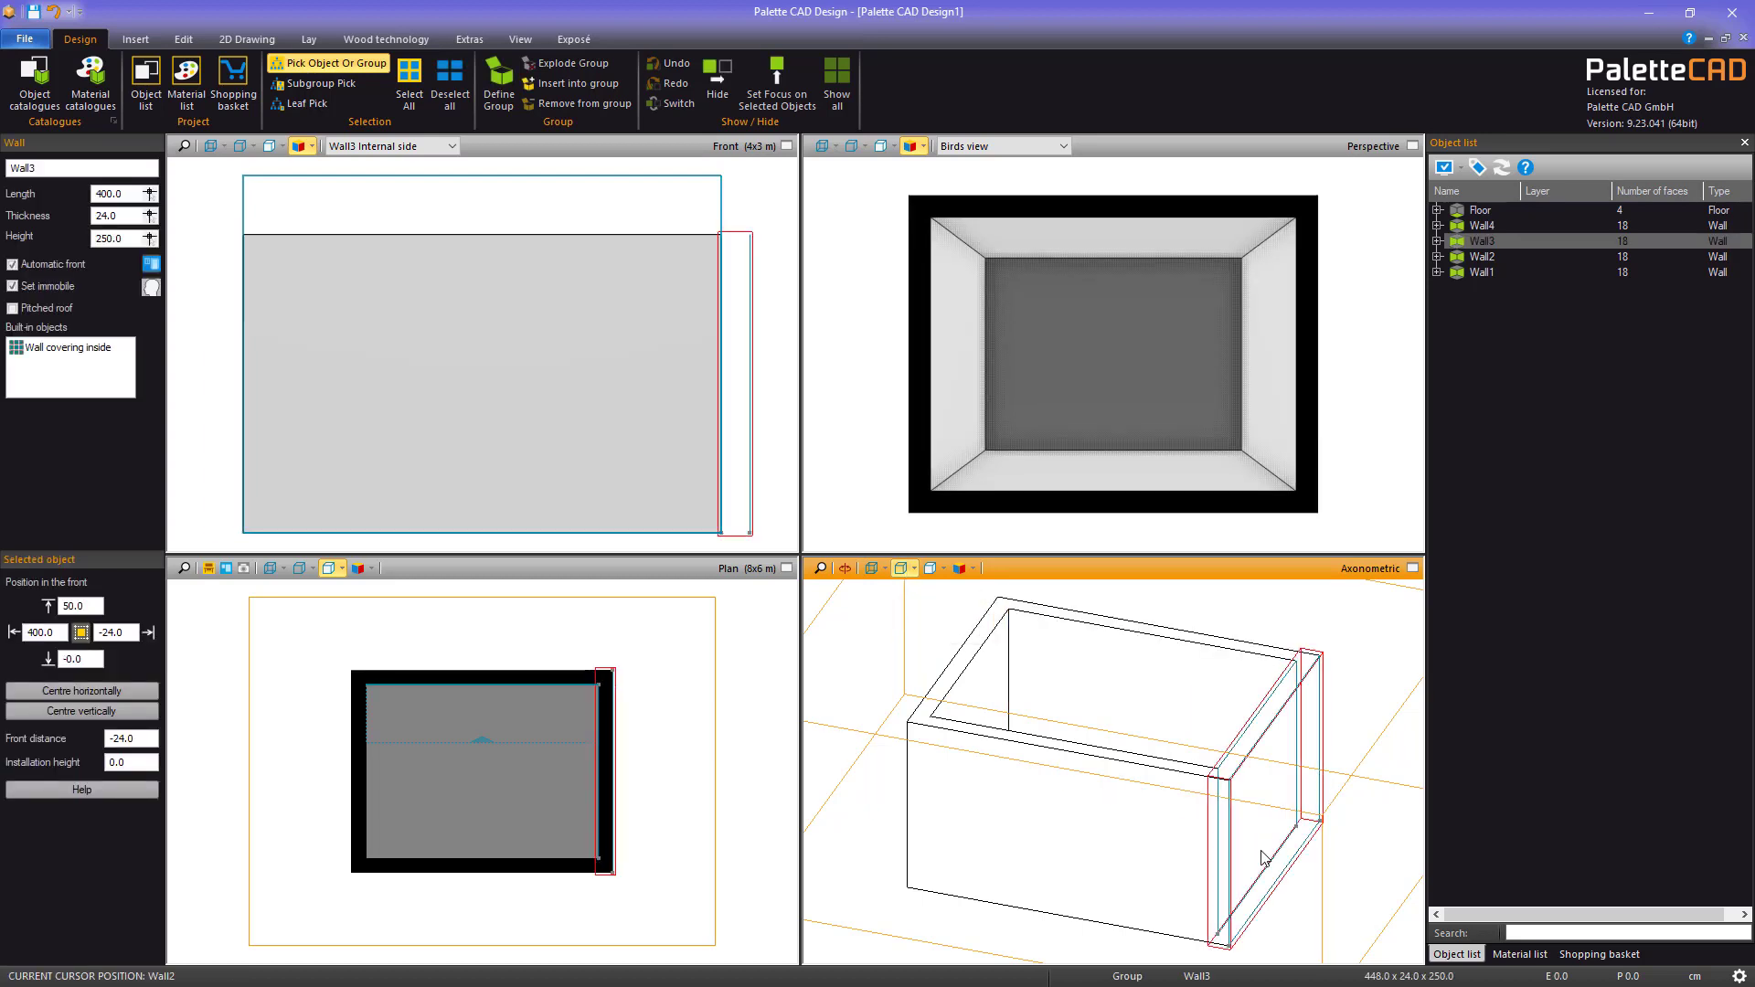
click(1097, 850)
click(953, 684)
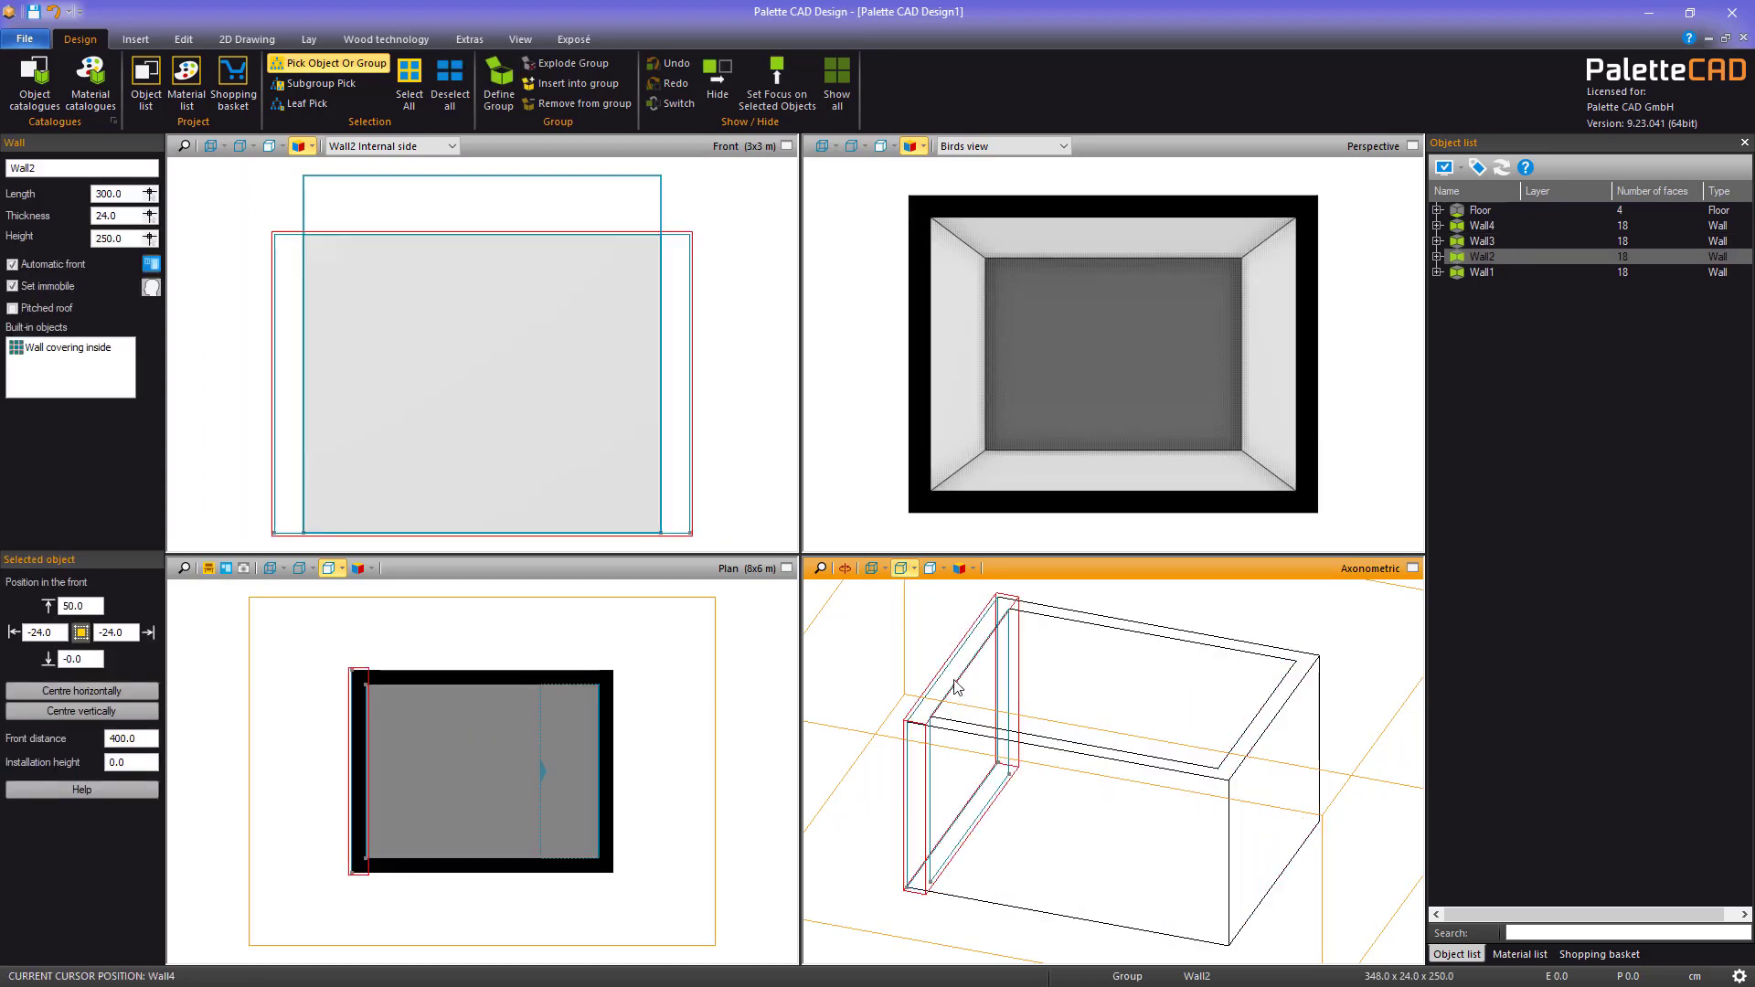
click(928, 625)
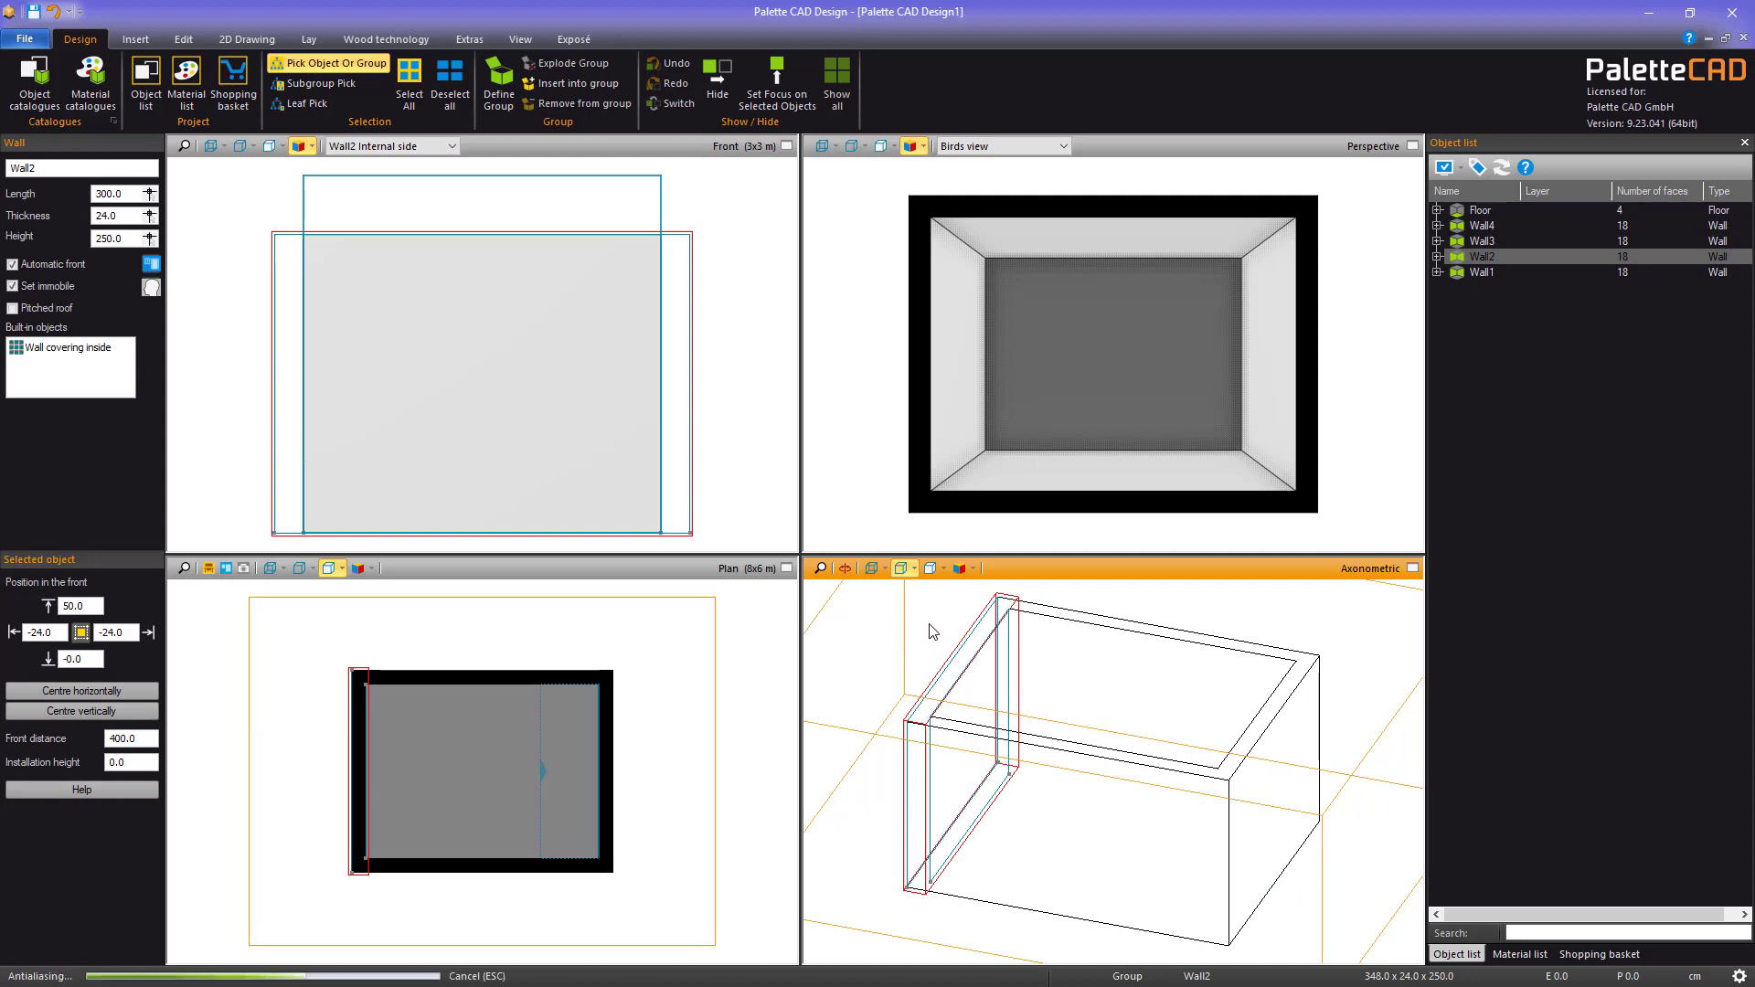
Display the axonometric view with shaded surfaces, and compare the Photo-realistic and High-end photo-realistic presentations
click(930, 568)
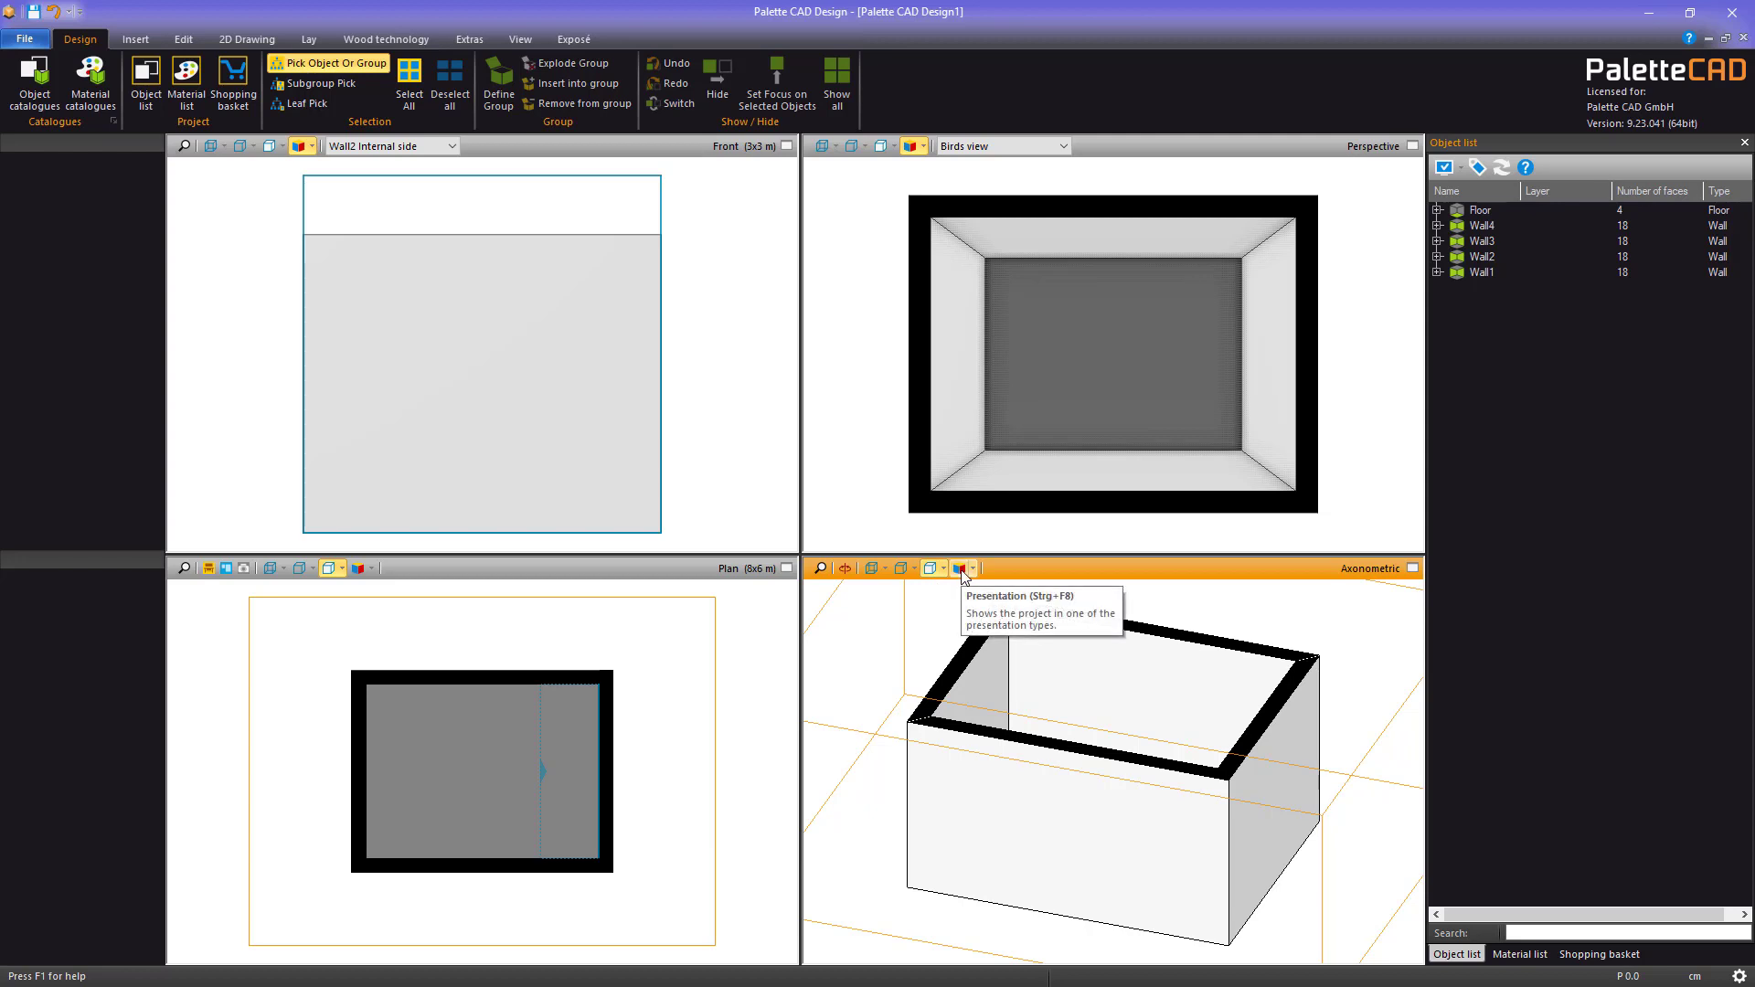
click(961, 570)
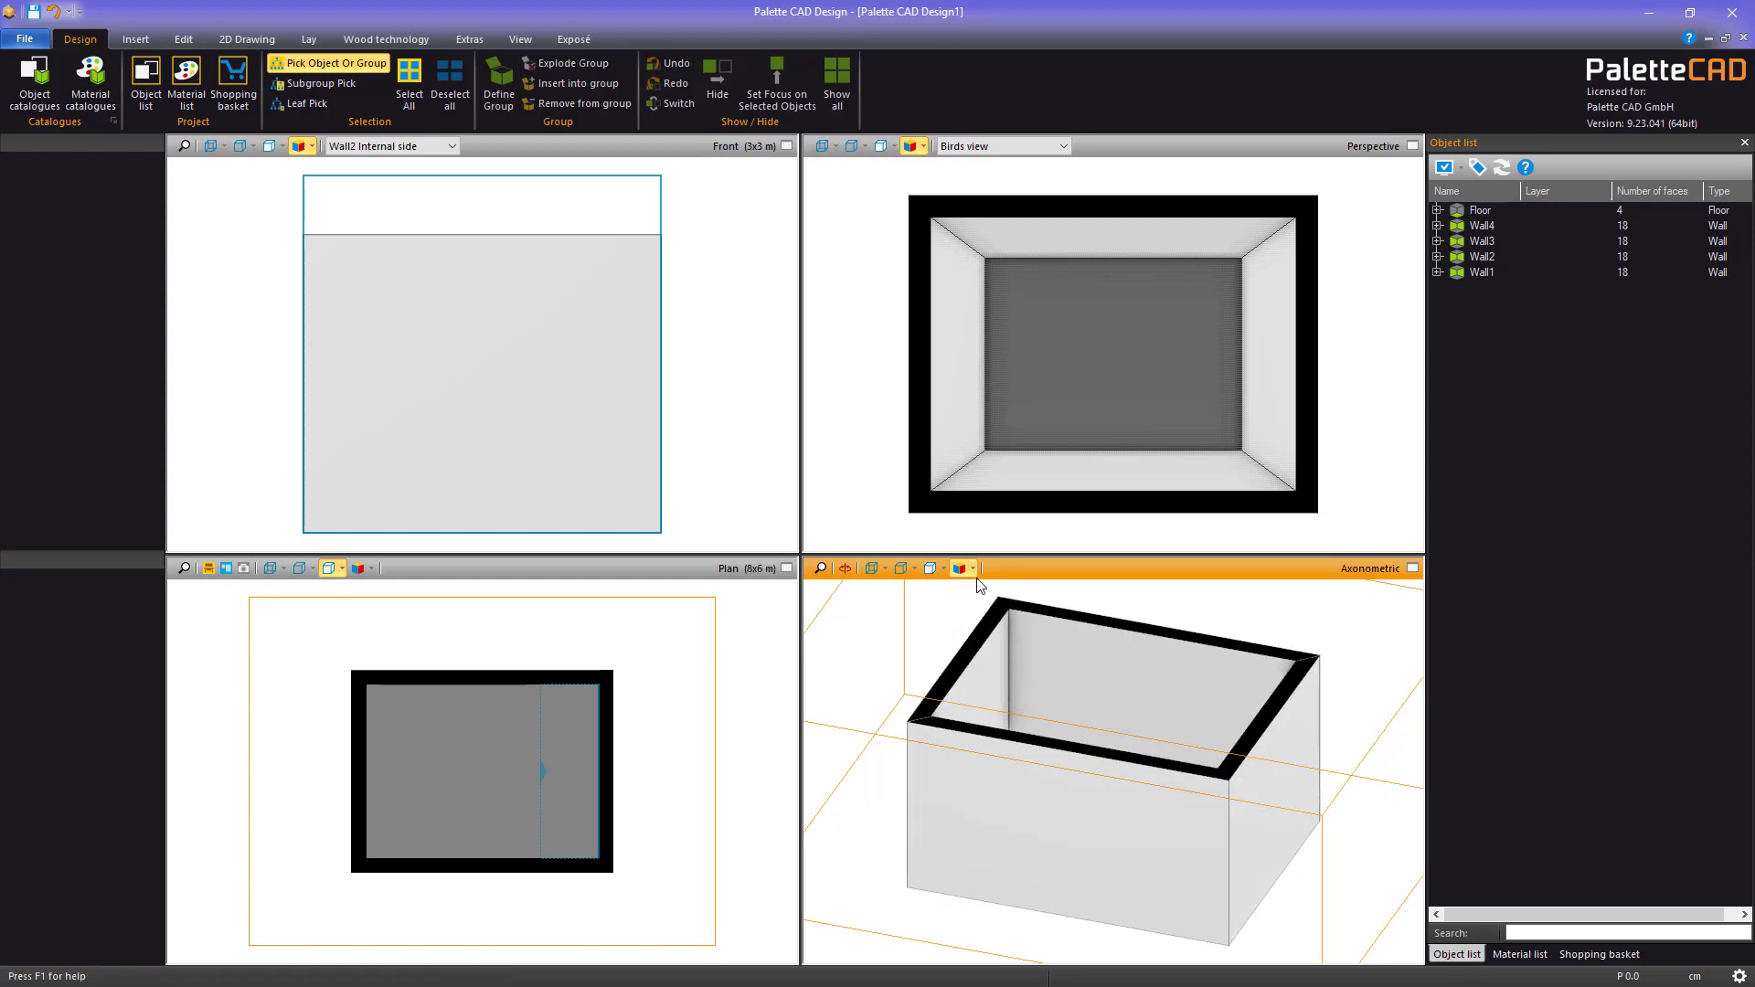
click(972, 569)
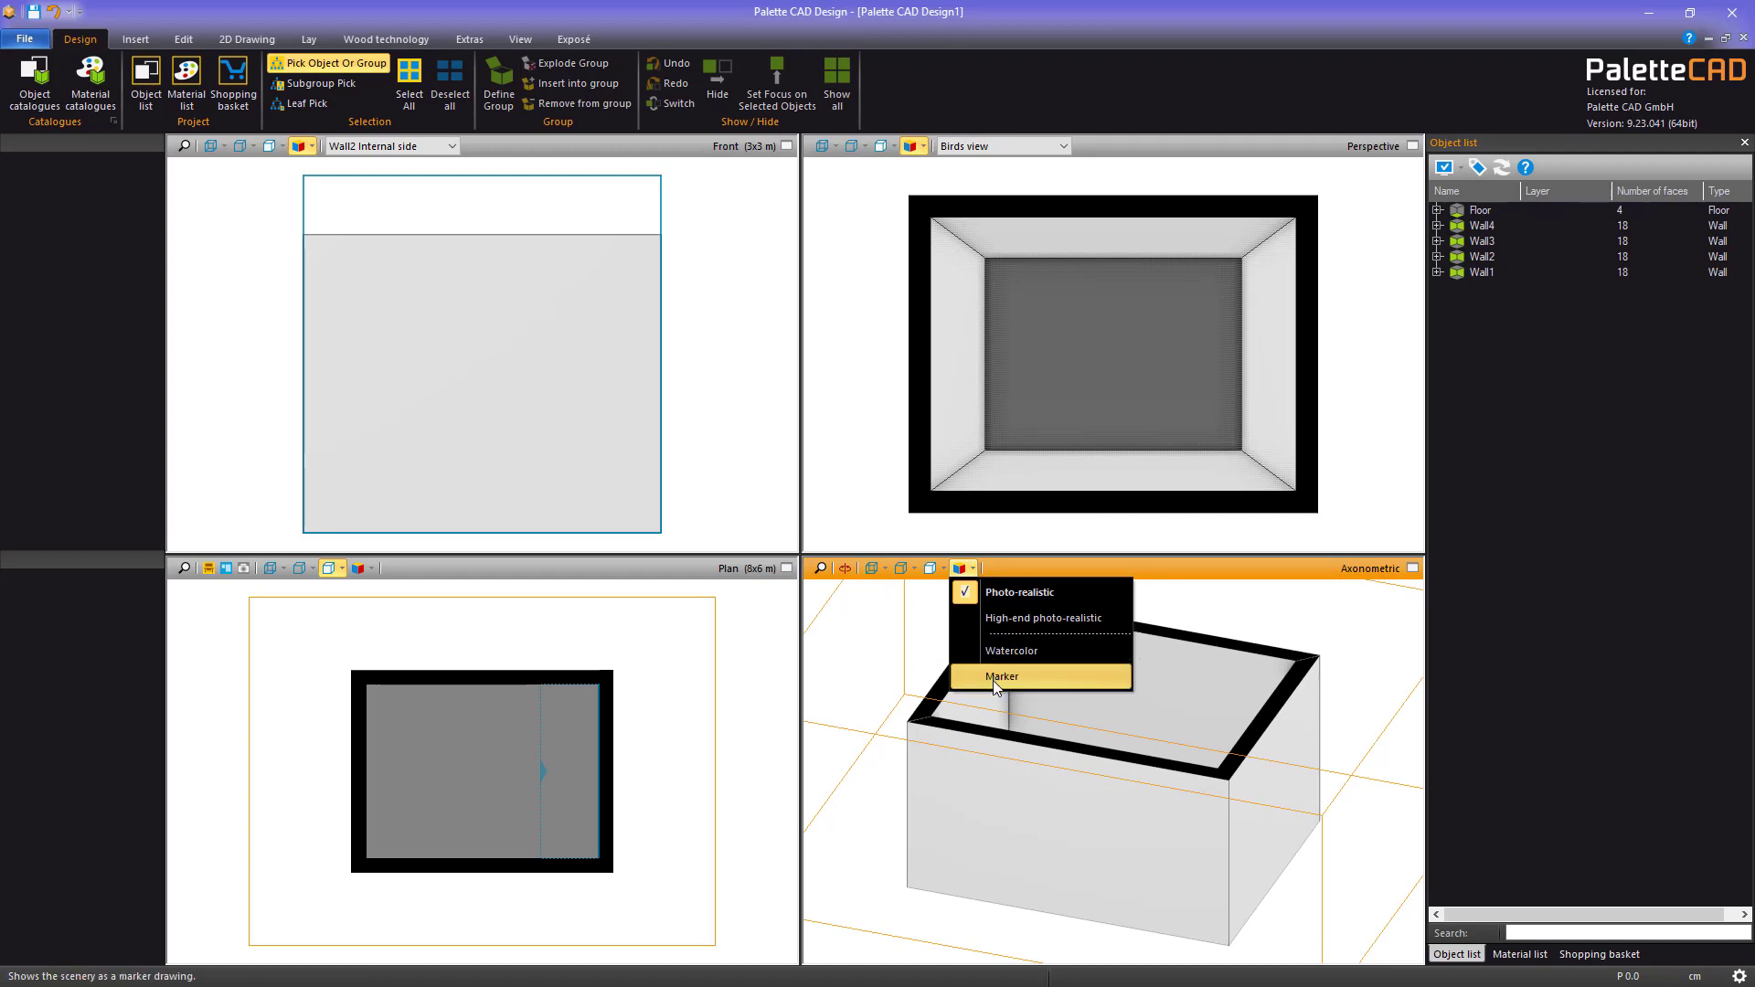
click(999, 620)
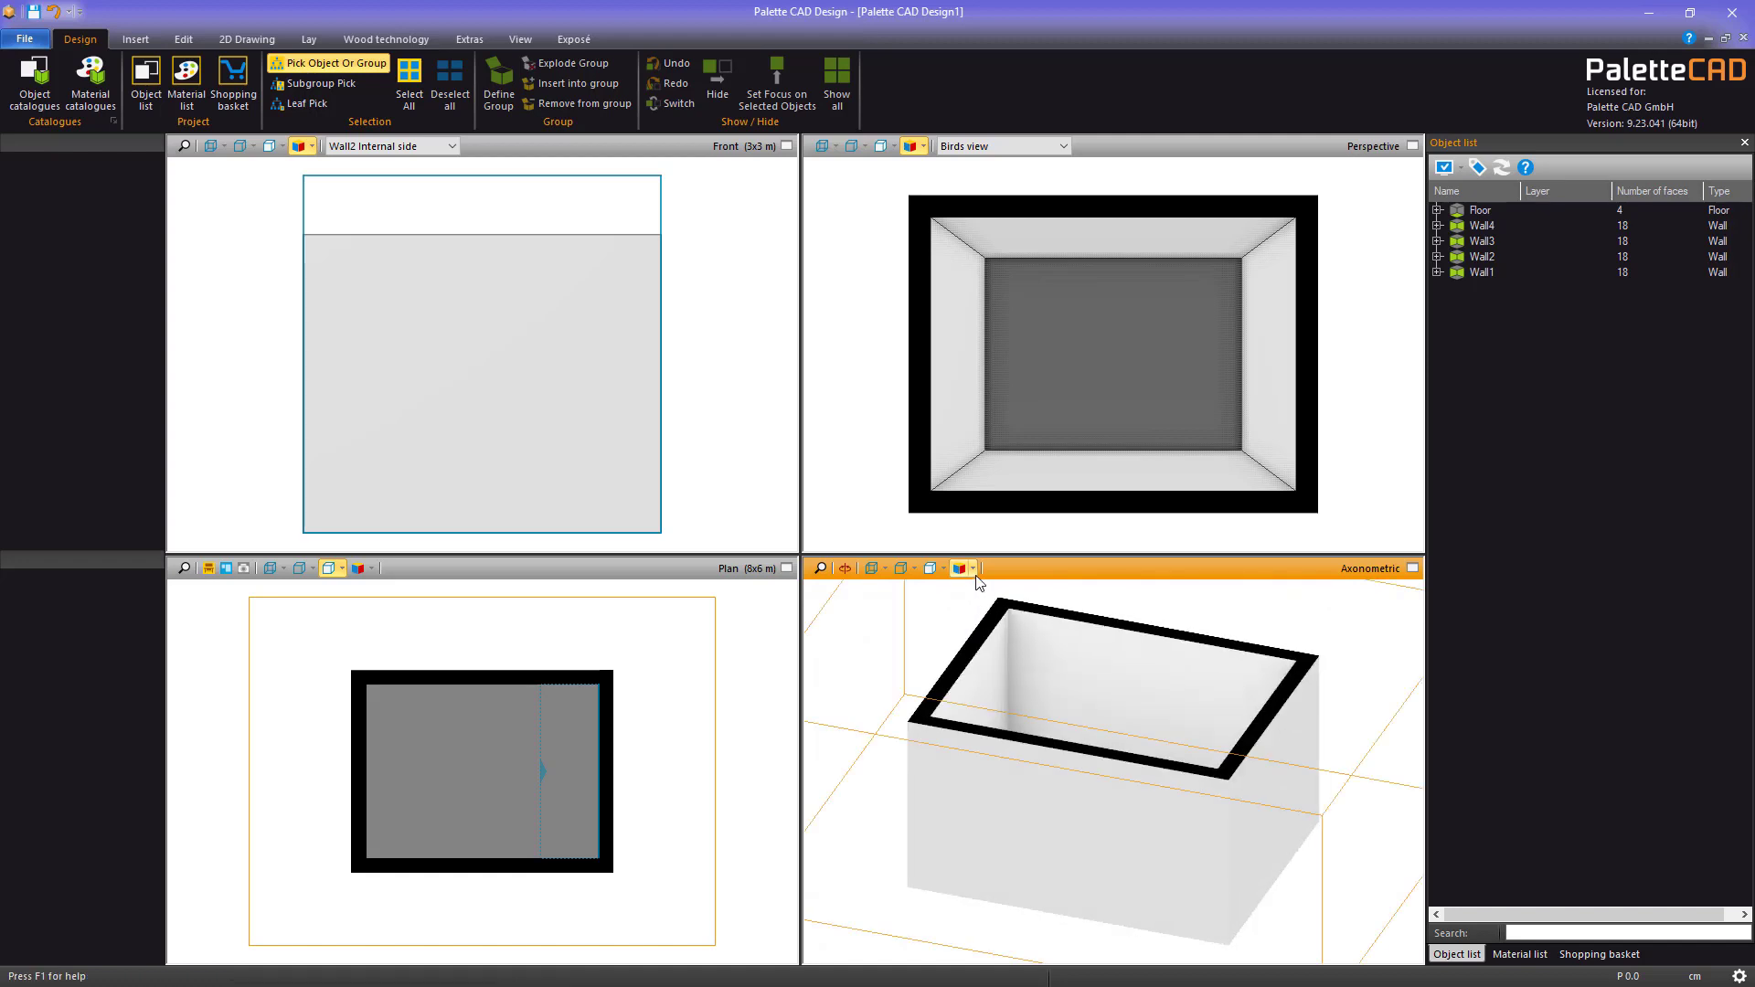
Show the room in the axonometric view with the Watercolor presentation, followed by the Marker presentation
click(973, 570)
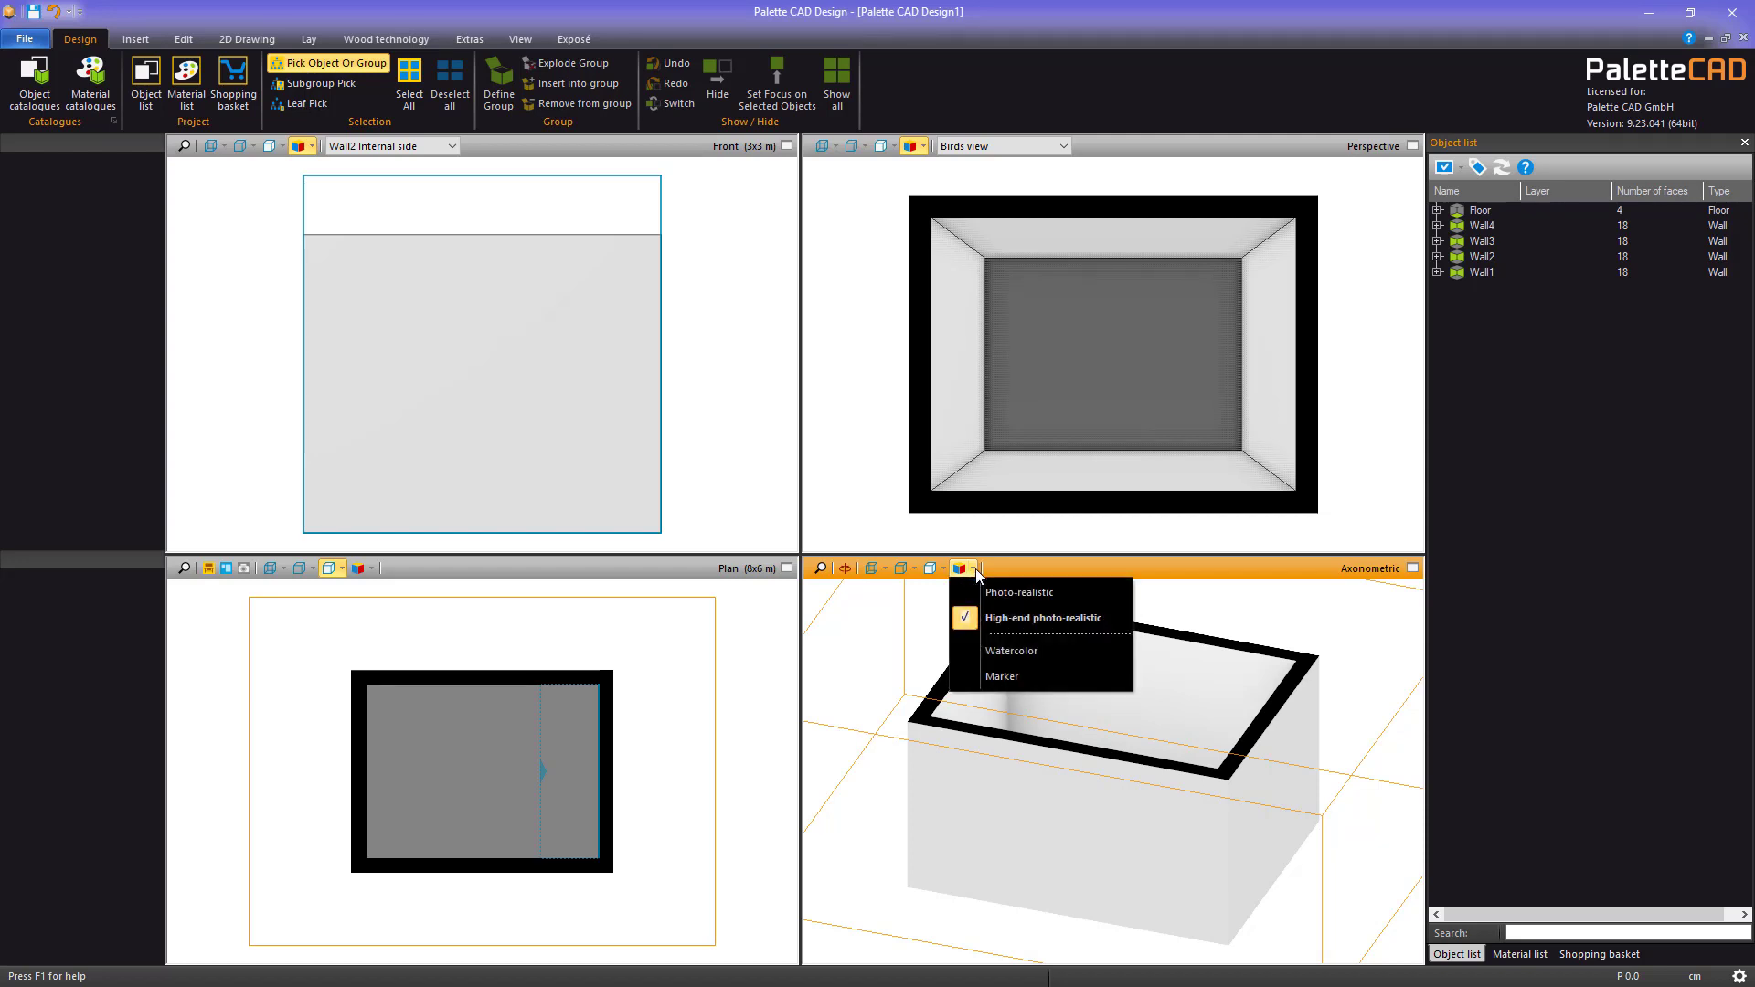
click(1035, 654)
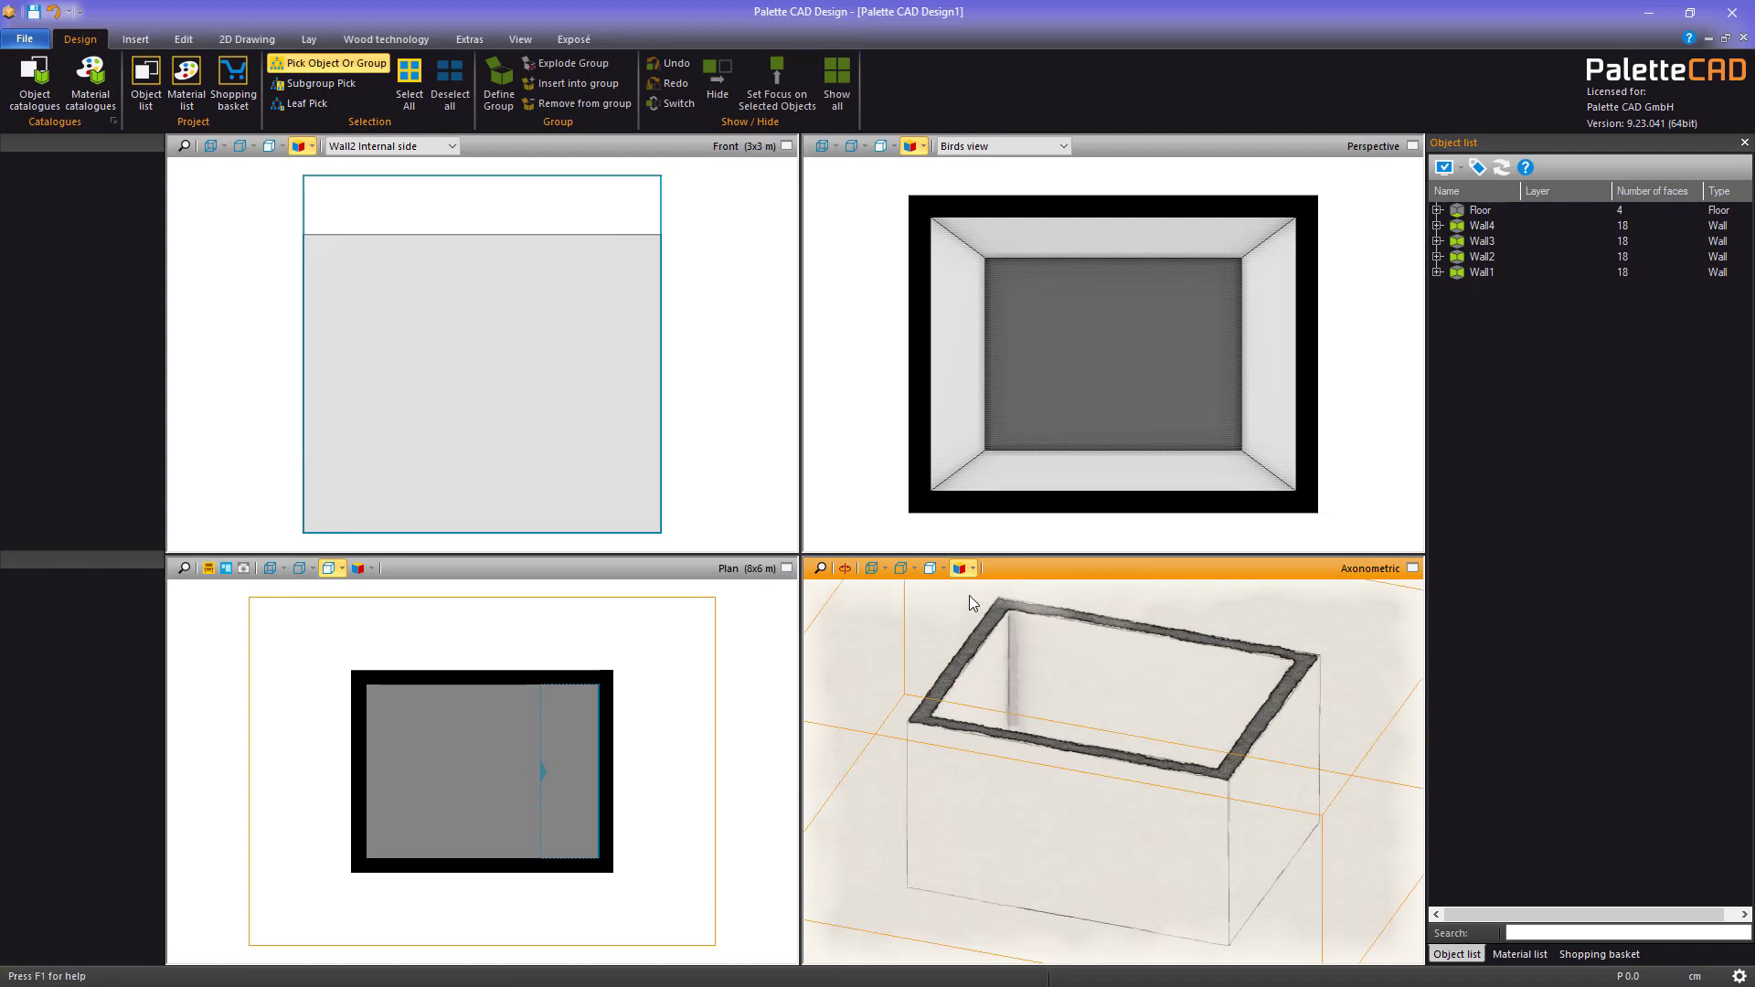
click(973, 569)
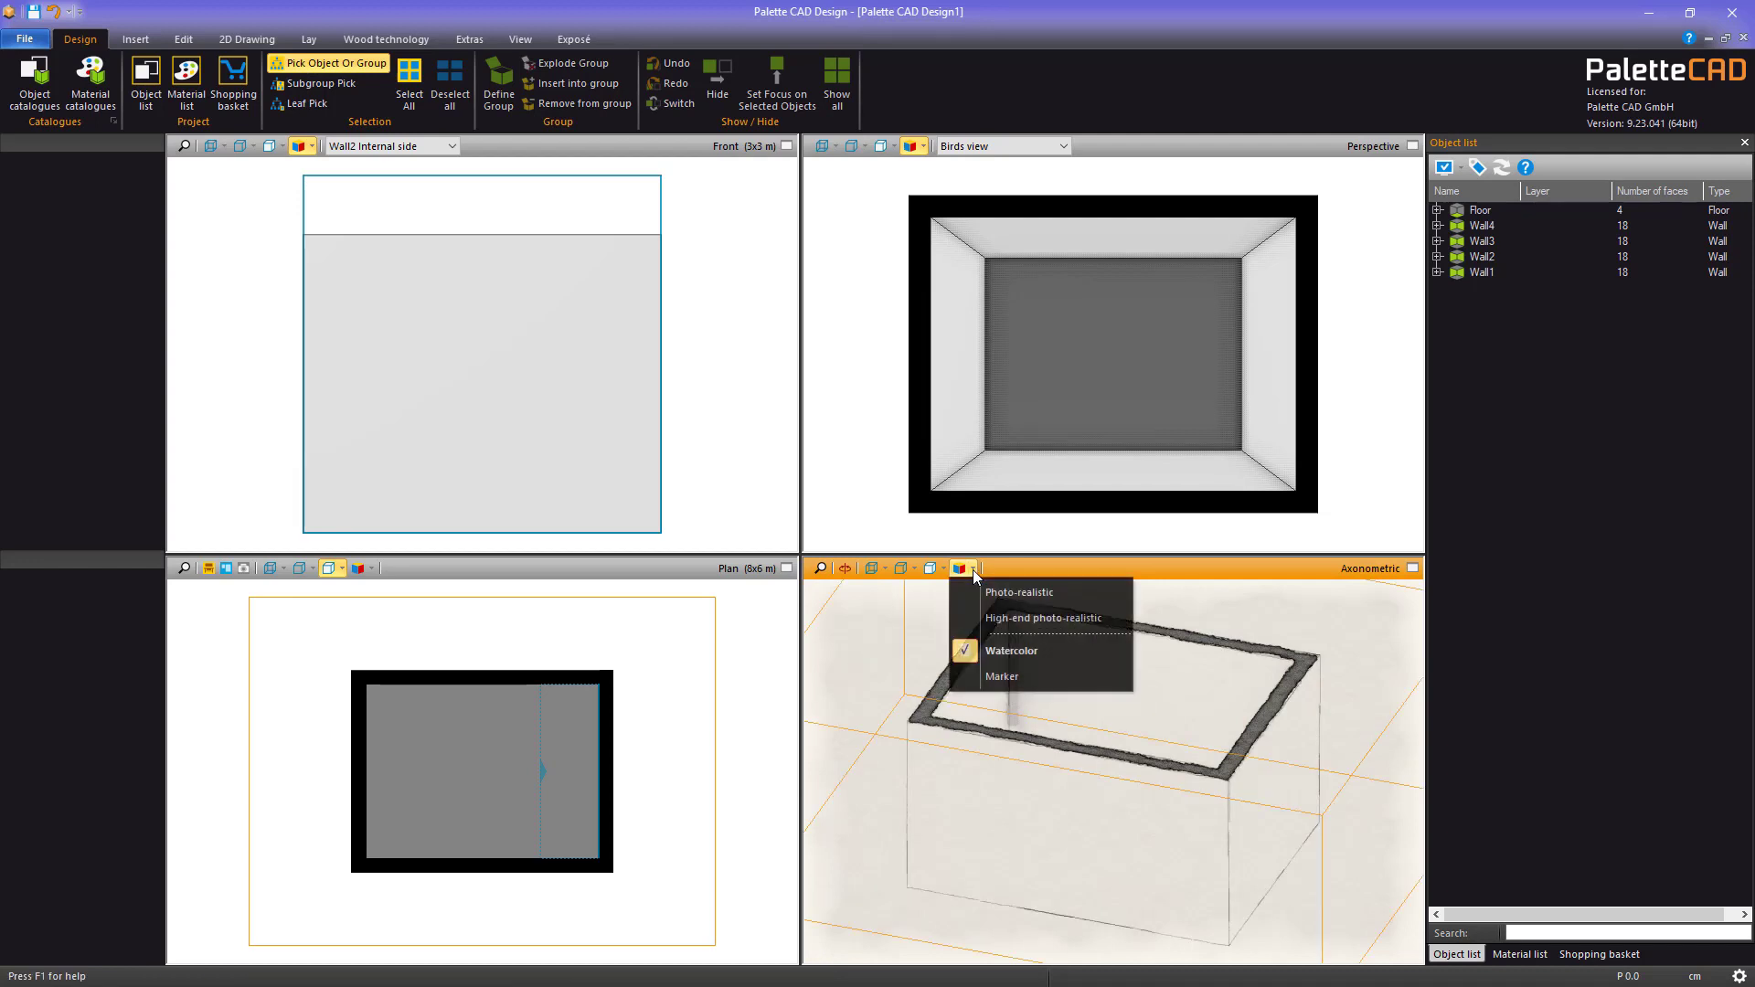
click(1022, 676)
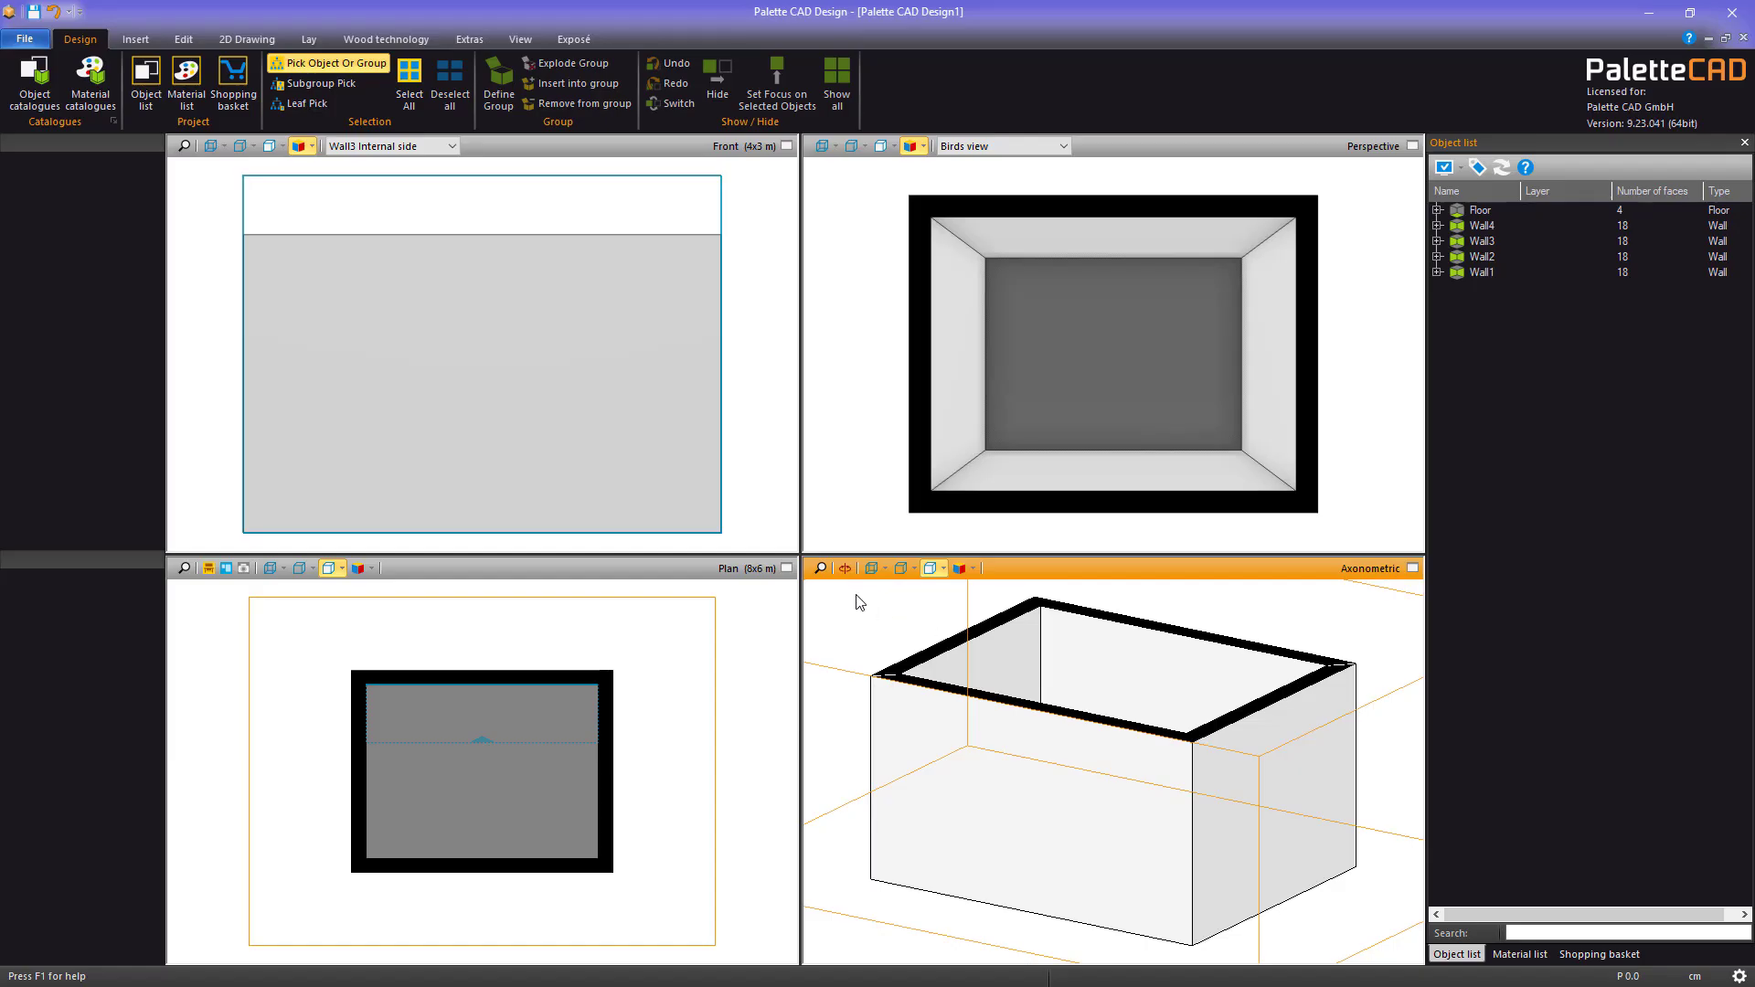
Rotate the room slightly in the axonometric view and leave the rotate command
click(844, 568)
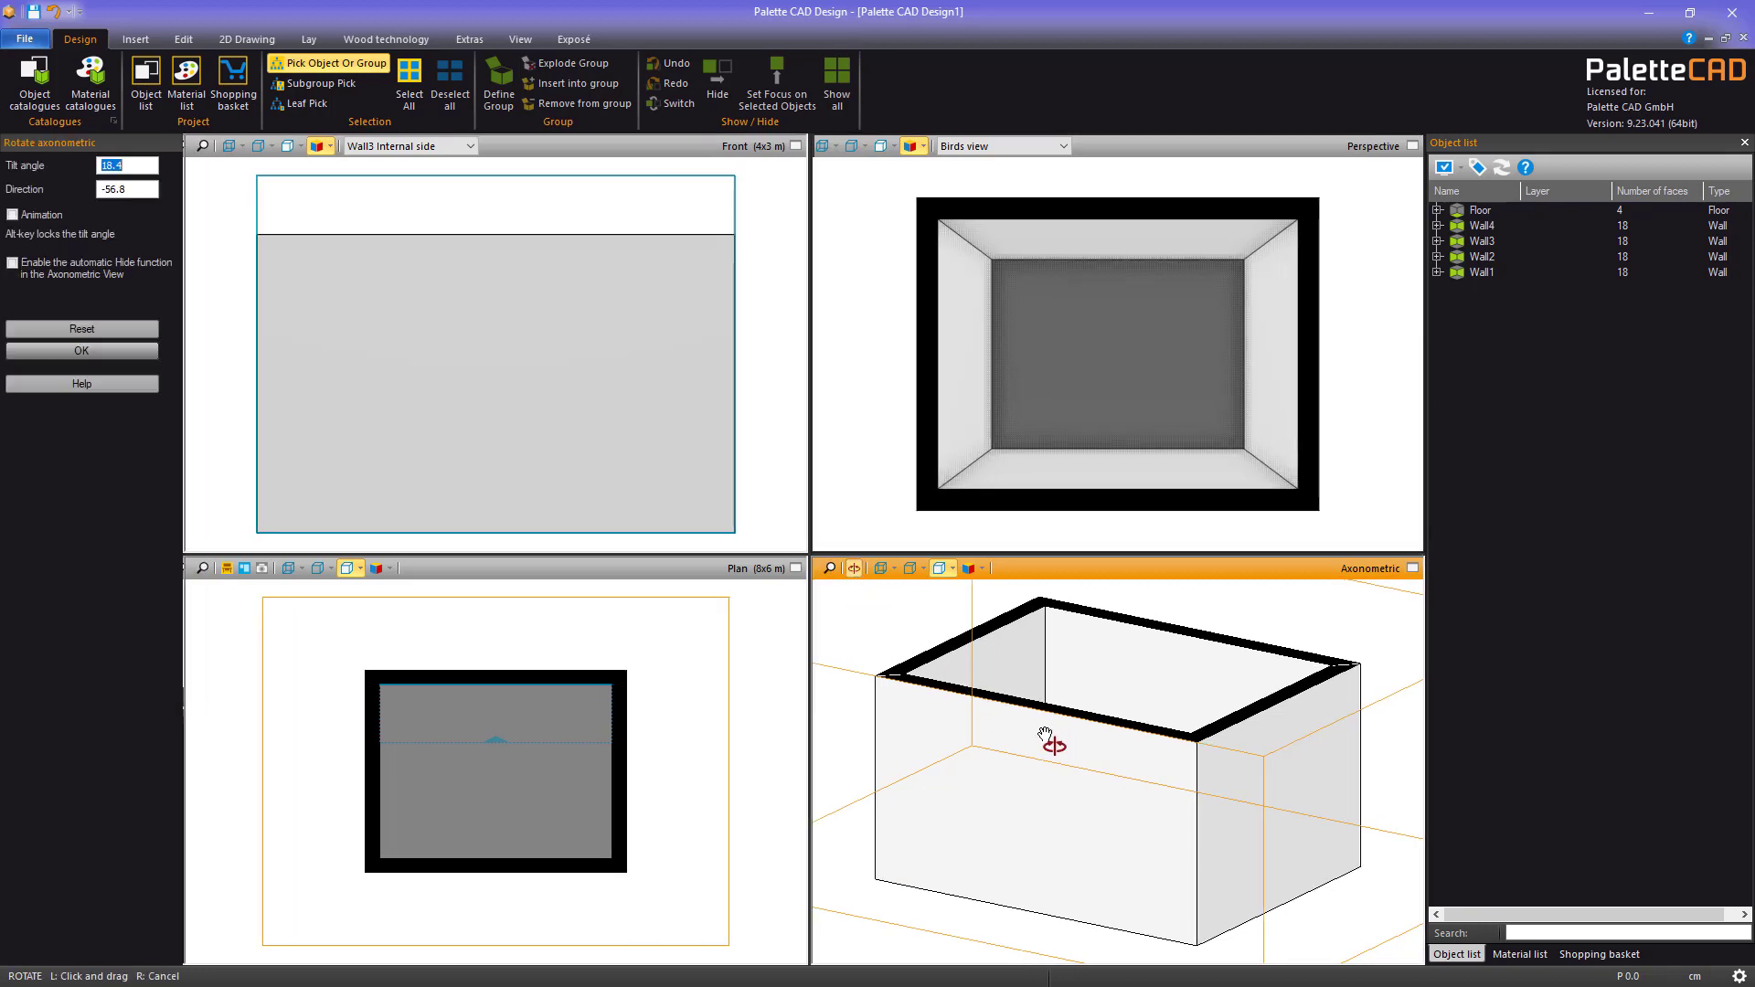
mouse_move(1027, 746)
mouse_down()
mouse_move(1186, 744)
mouse_move(1227, 761)
mouse_move(1042, 784)
mouse_move(931, 764)
mouse_move(959, 735)
mouse_move(1032, 739)
mouse_up()
right_click(1016, 711)
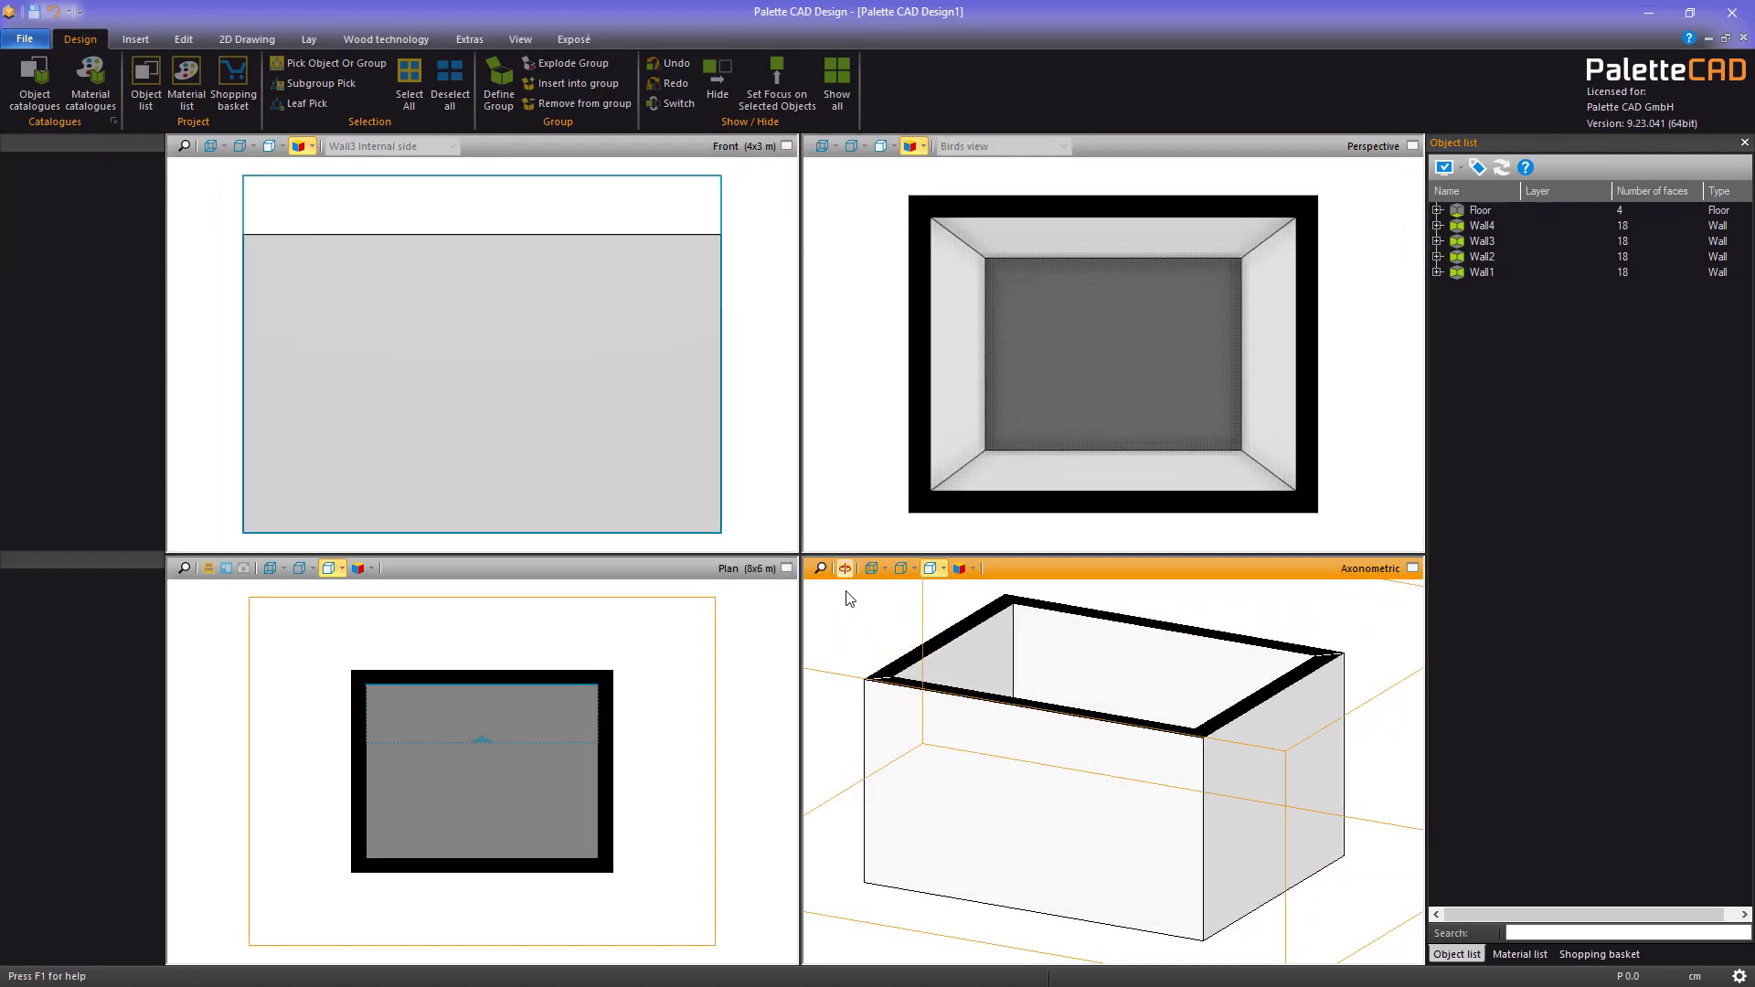
Enable the automatic Hide function in the axonometric view and rotate the room to see its interior from different directions
click(847, 569)
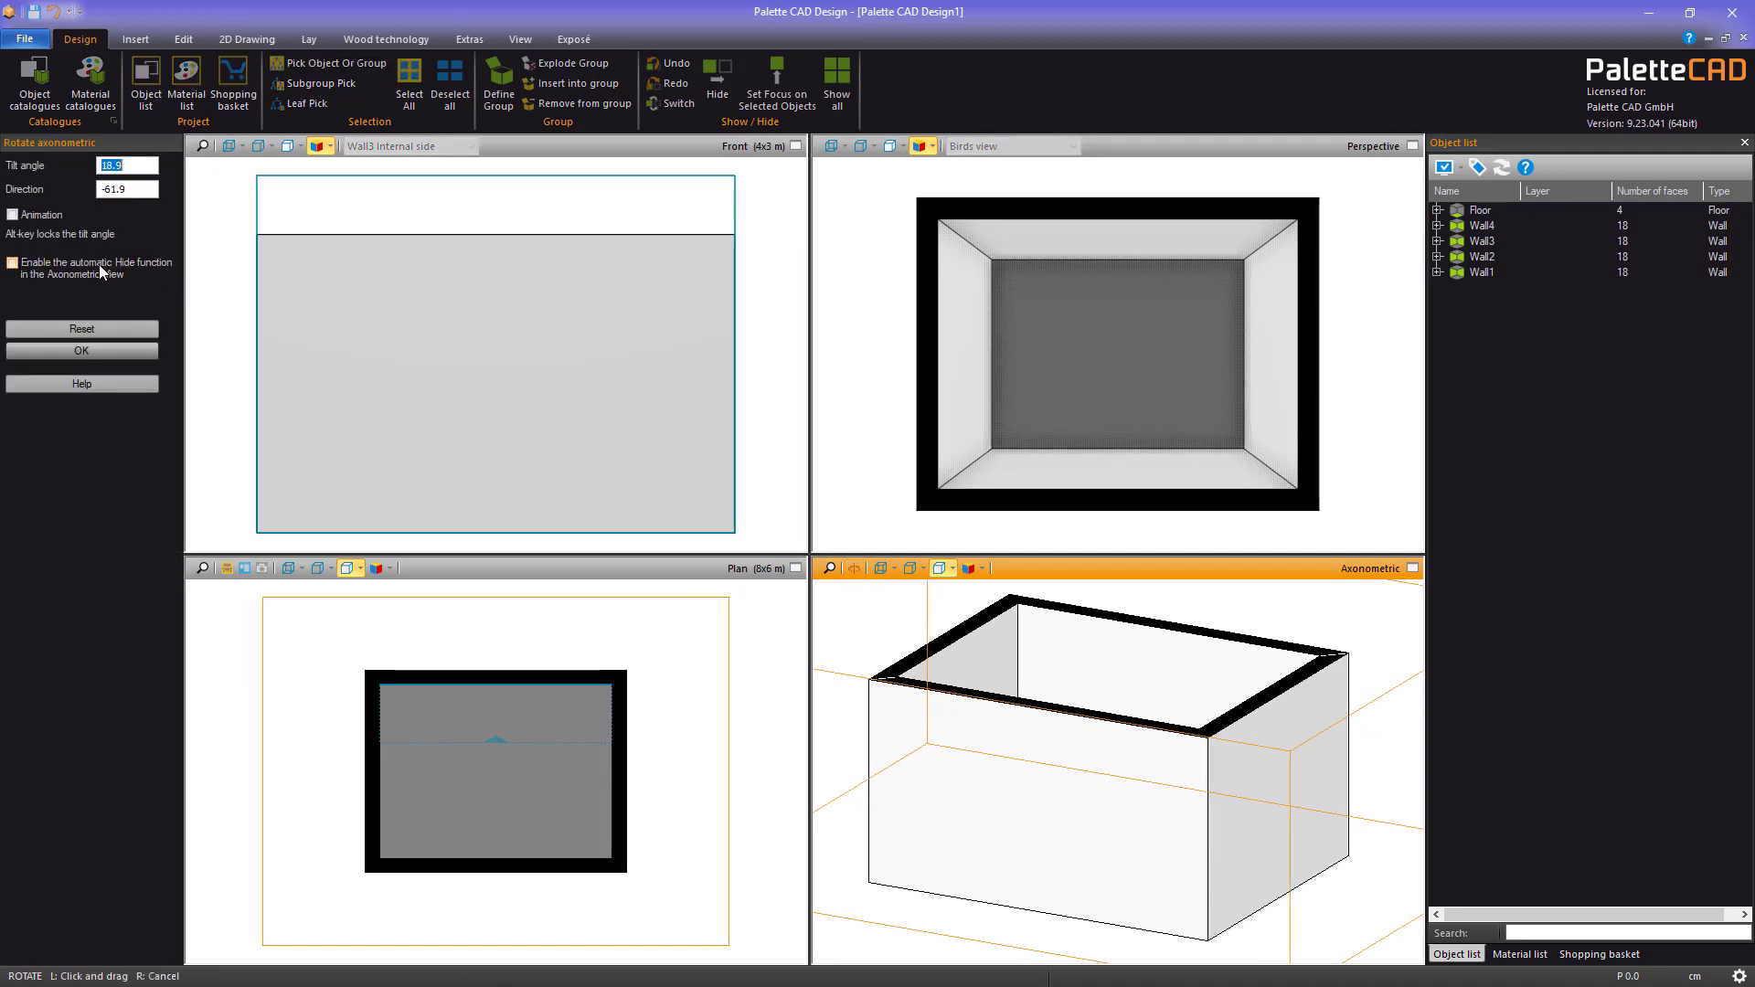
click(12, 263)
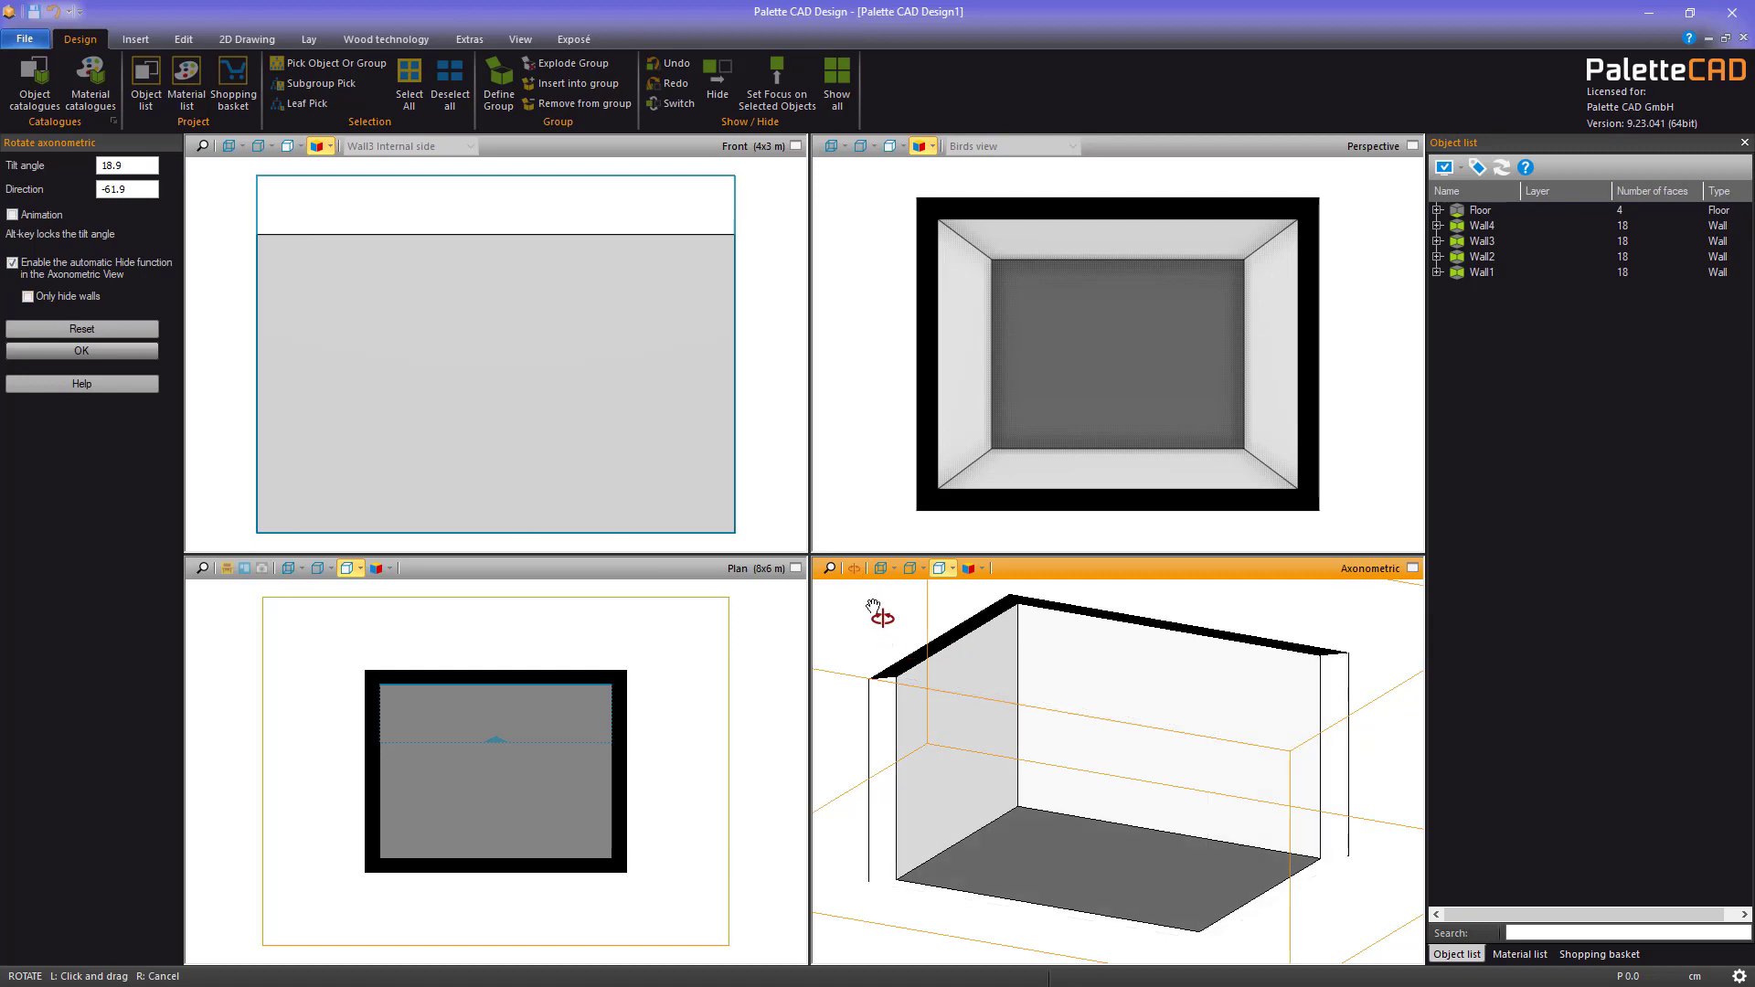
drag(932, 673, 1077, 736)
right_click(1076, 661)
click(846, 568)
right_click(1079, 749)
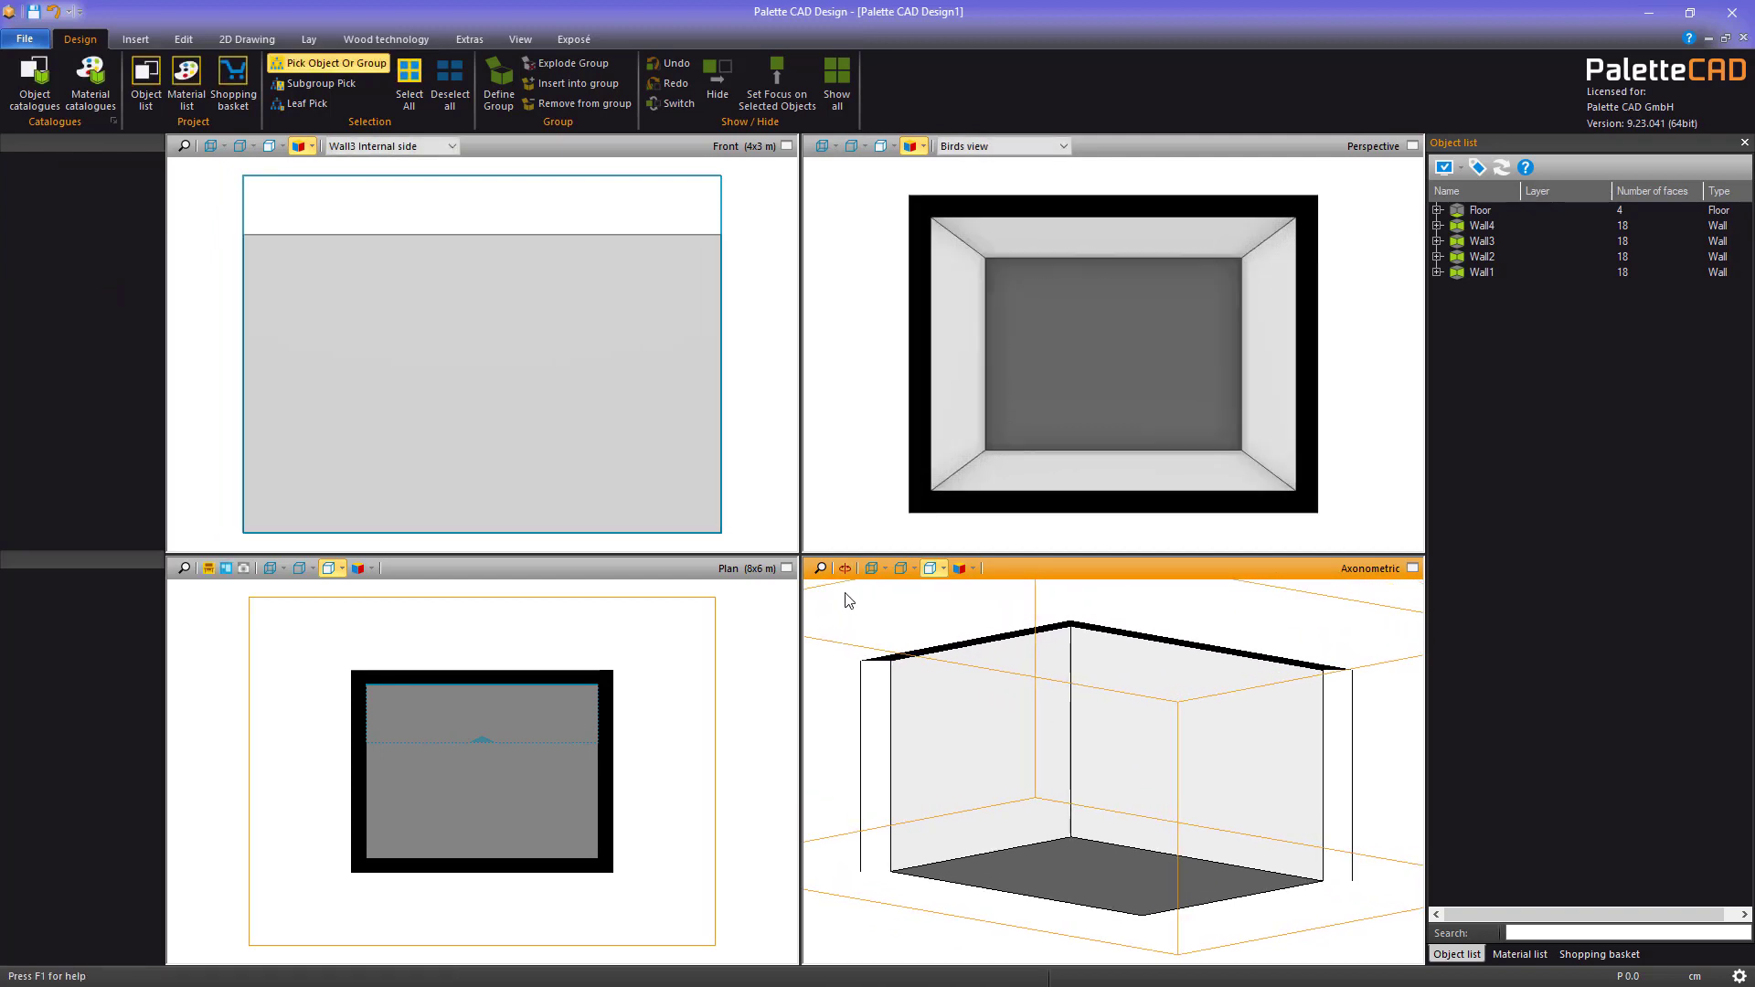
click(845, 567)
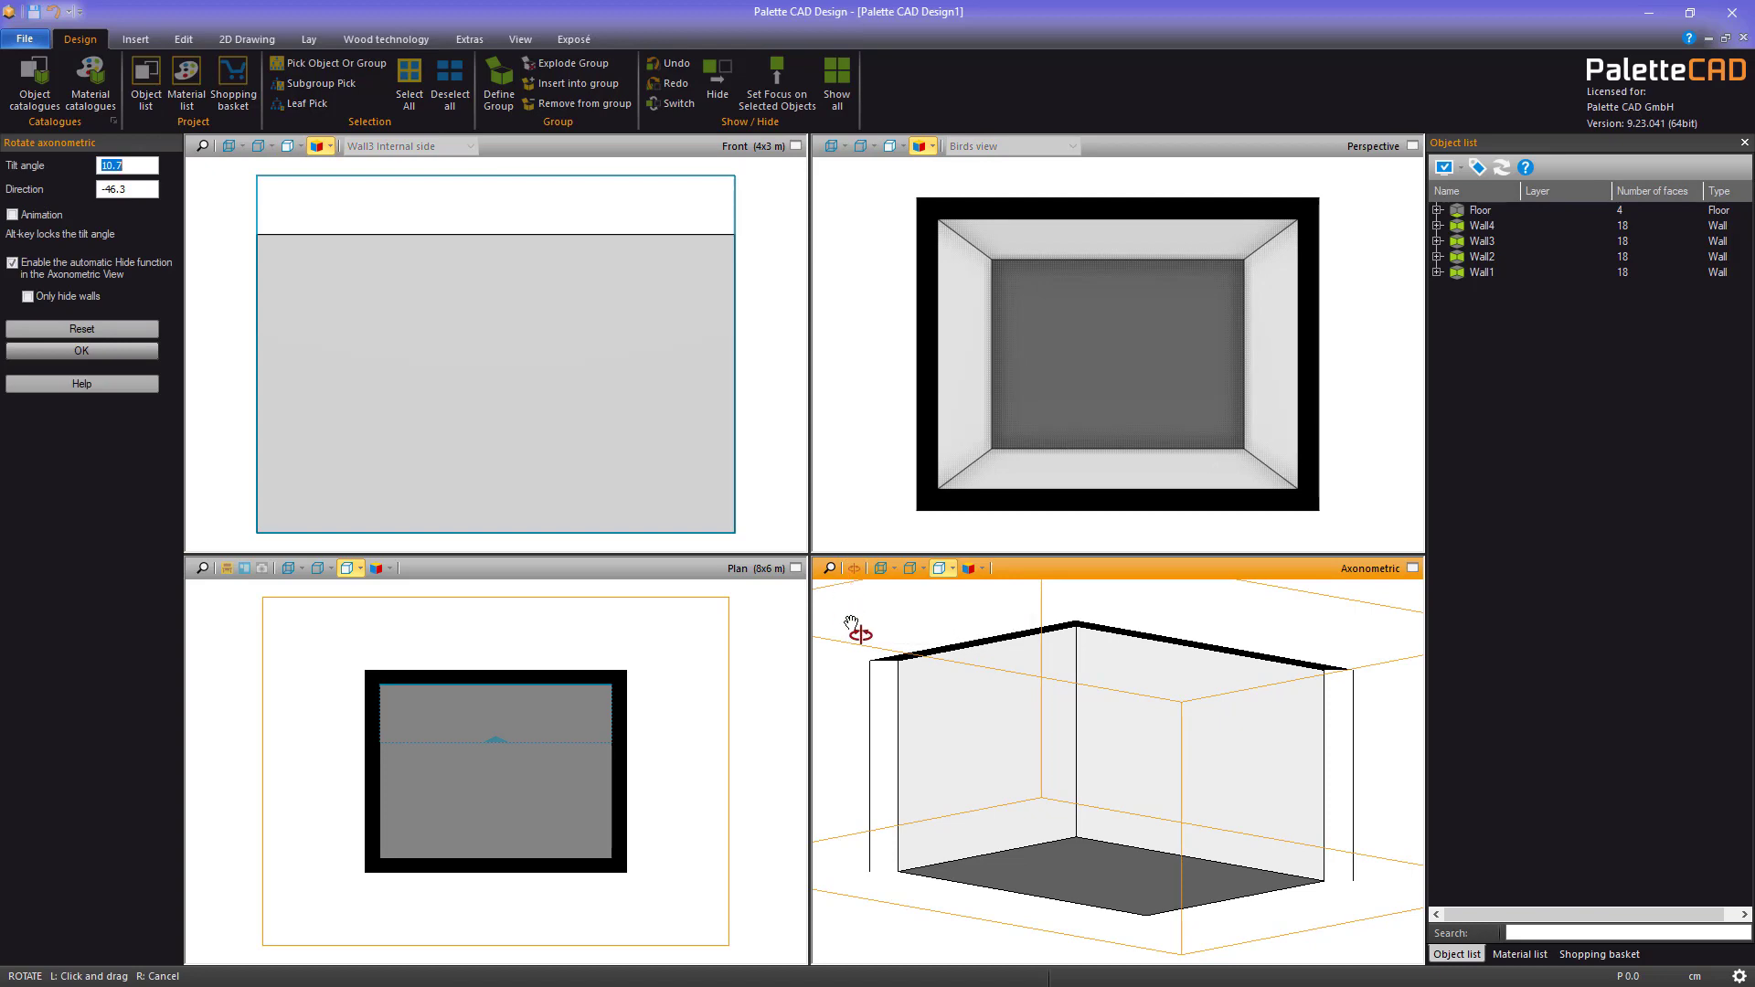
drag(850, 626, 866, 619)
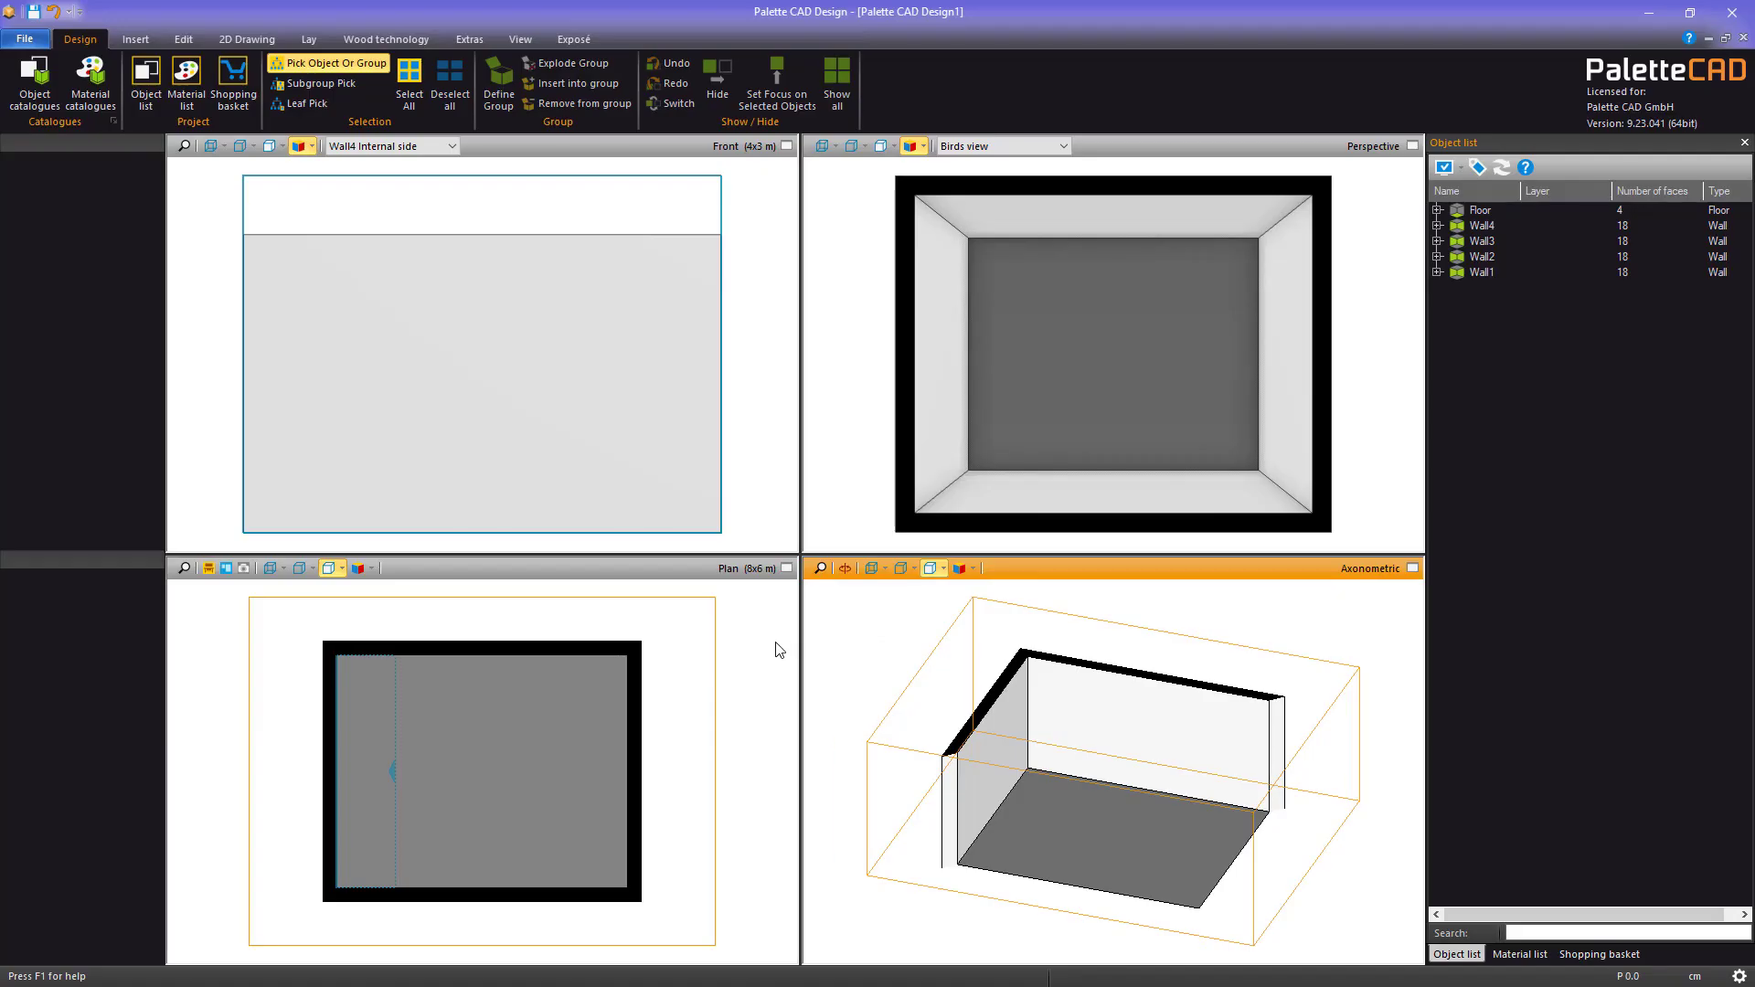
Select each wall in the plan view, ending with Wall3, to show its internal side in the front view, and preview the front list's Wall4 entry
click(335, 745)
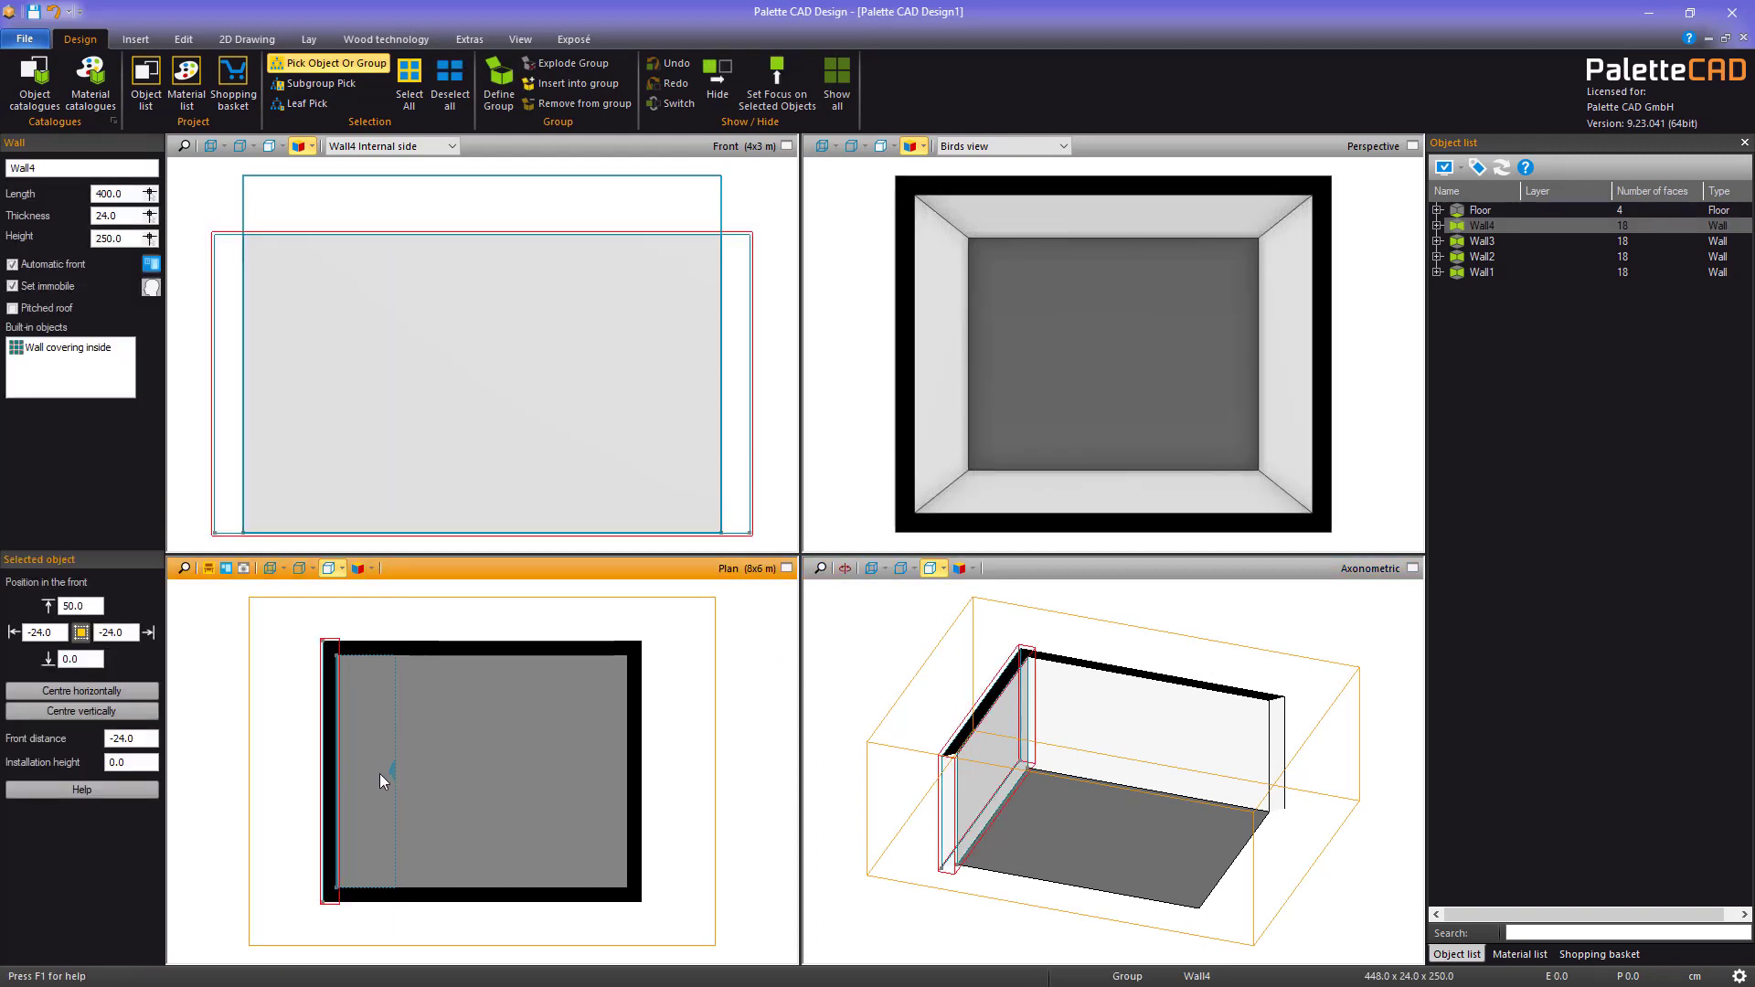
click(634, 772)
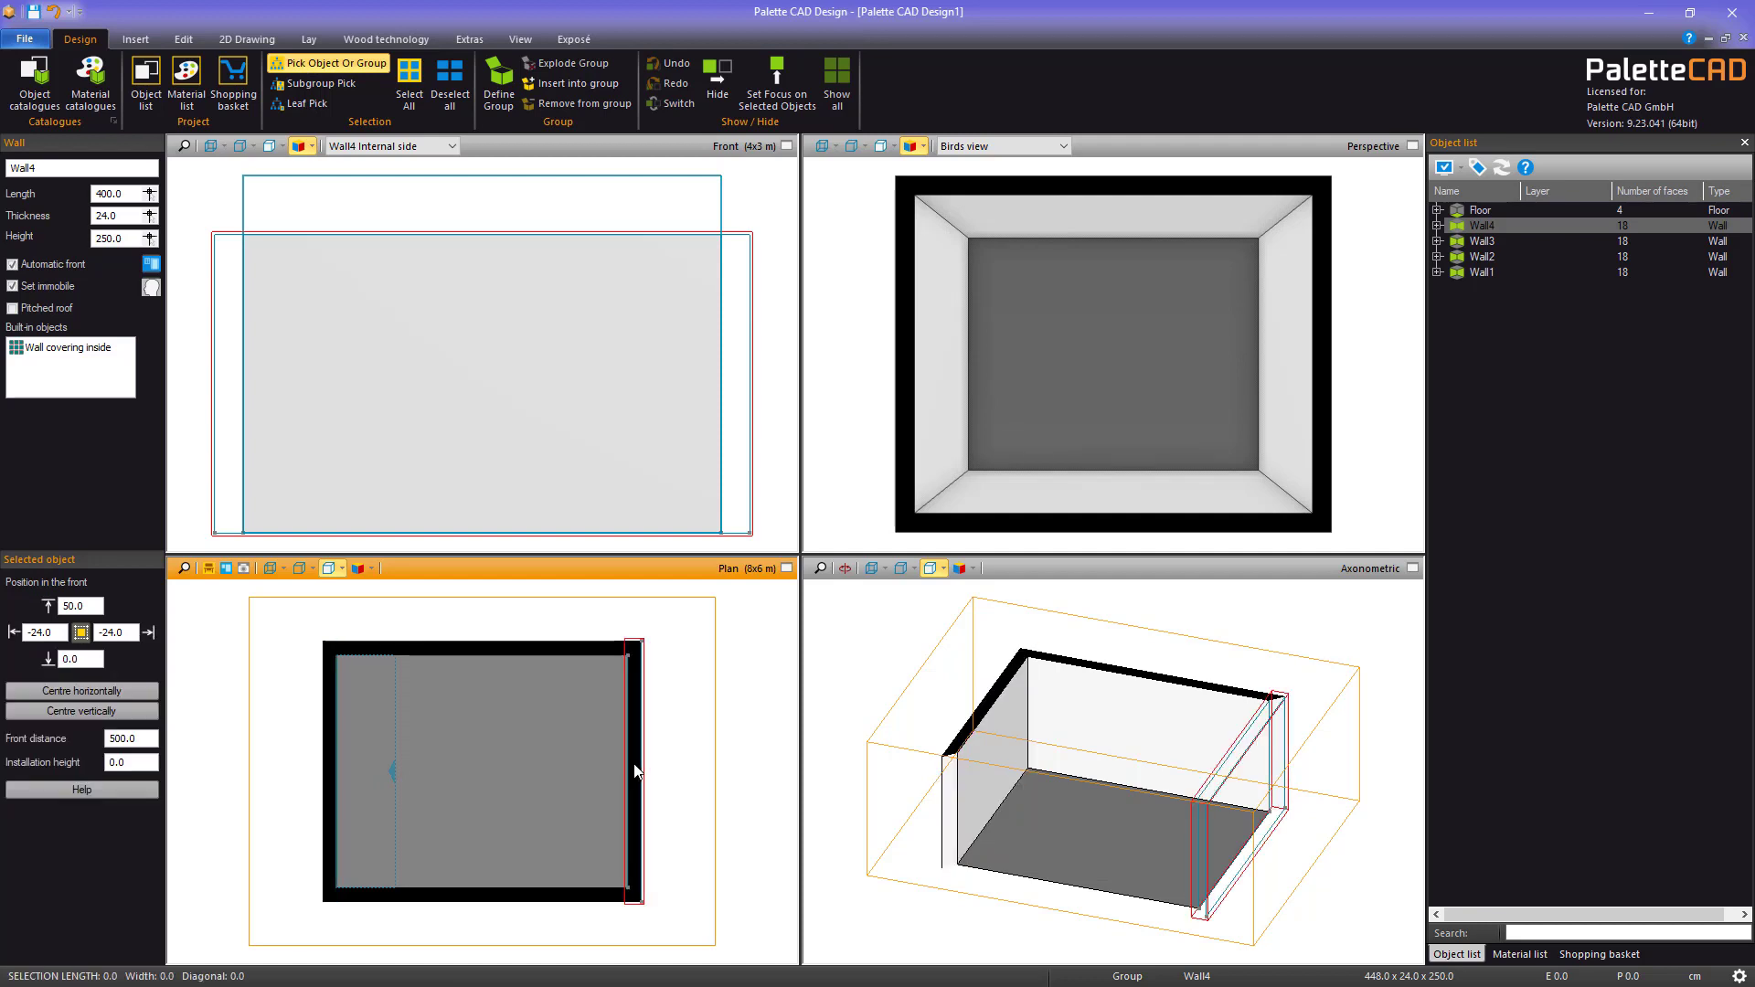
click(472, 897)
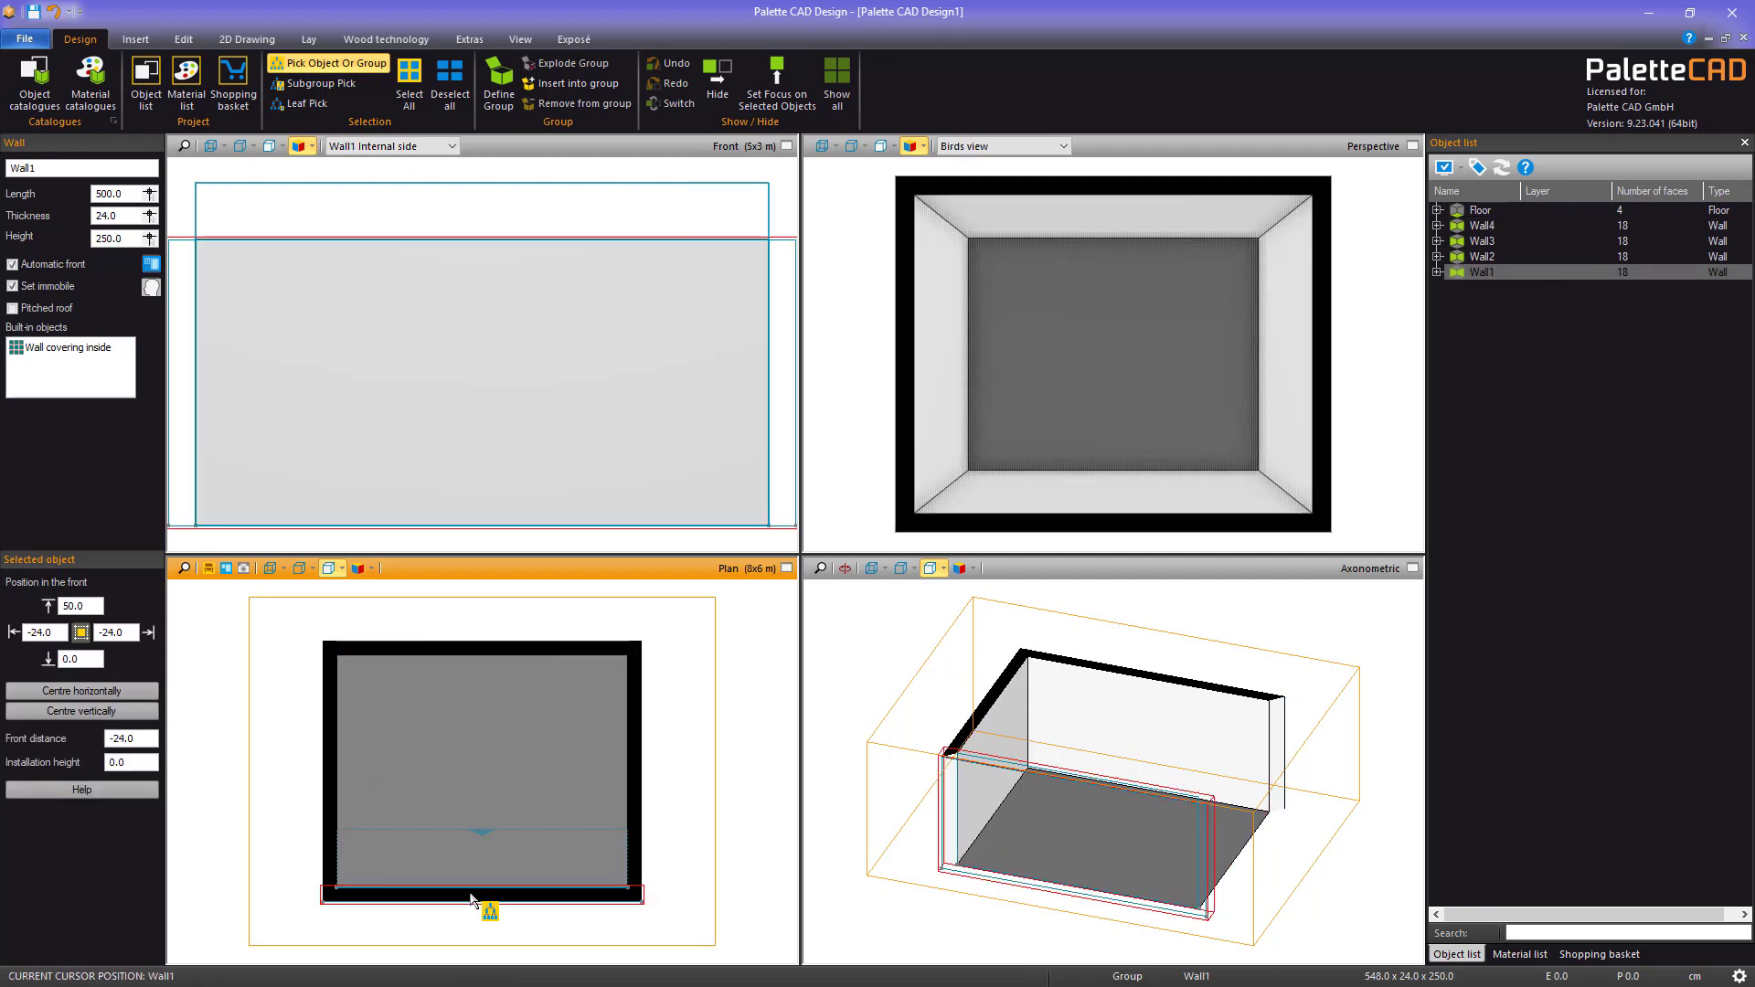
click(481, 650)
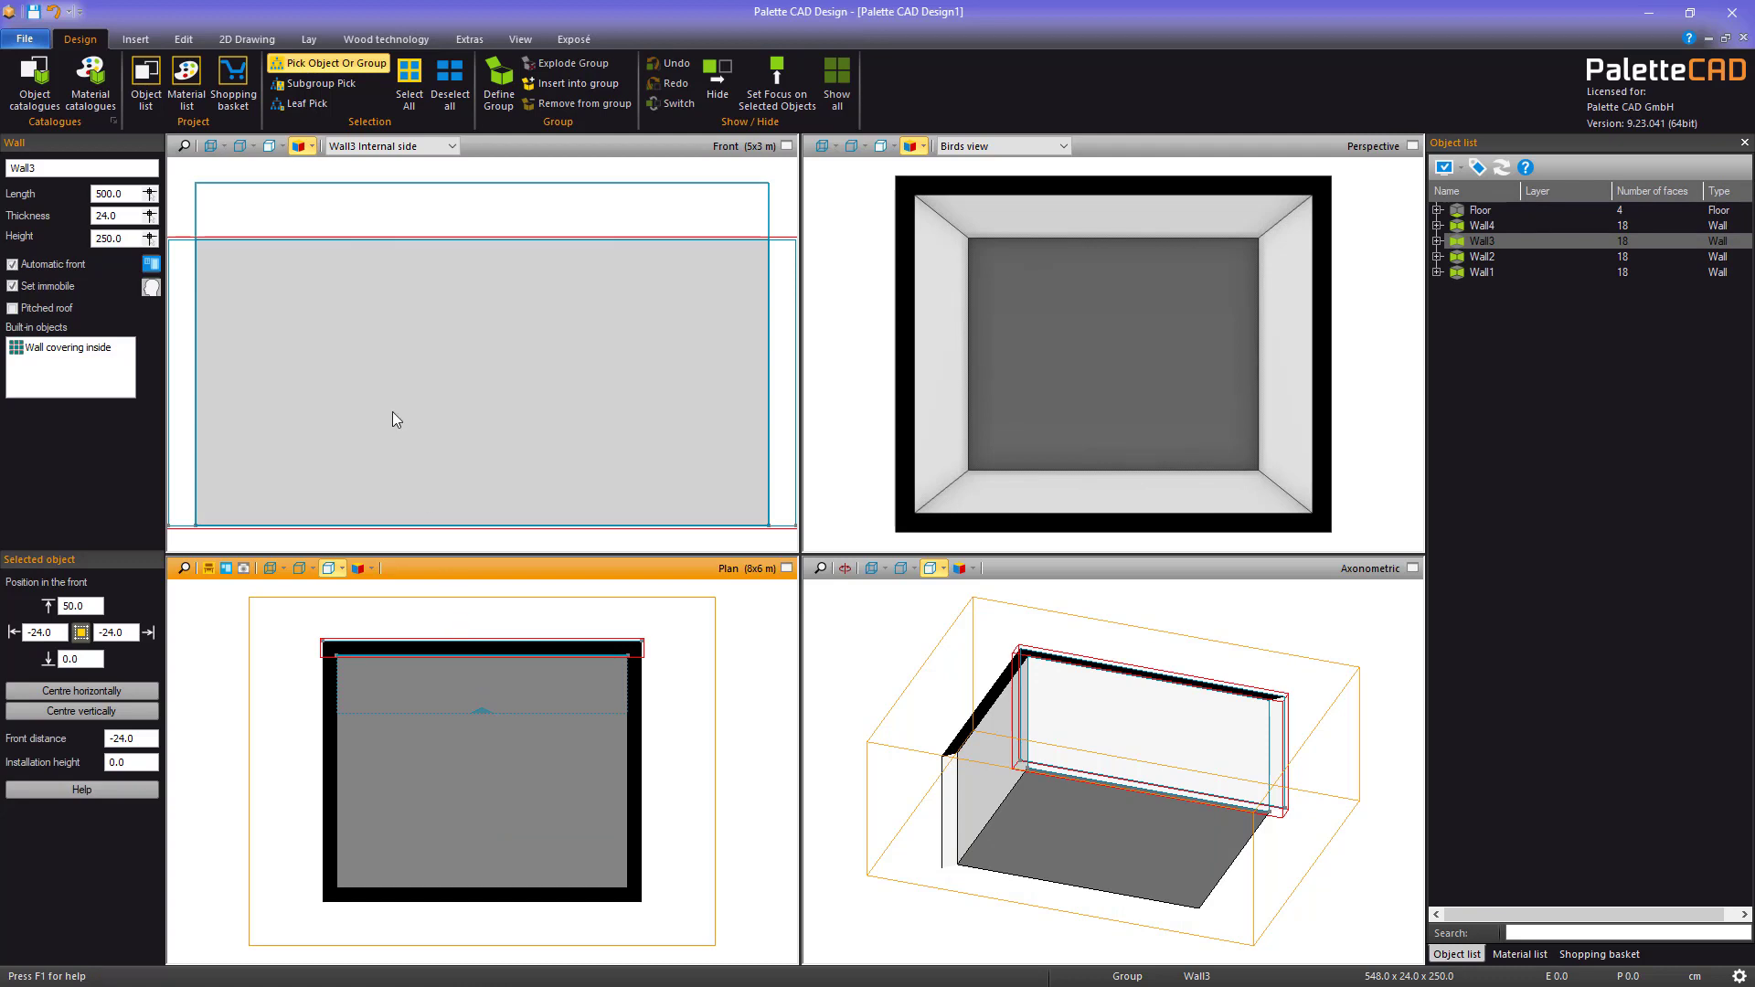
click(451, 148)
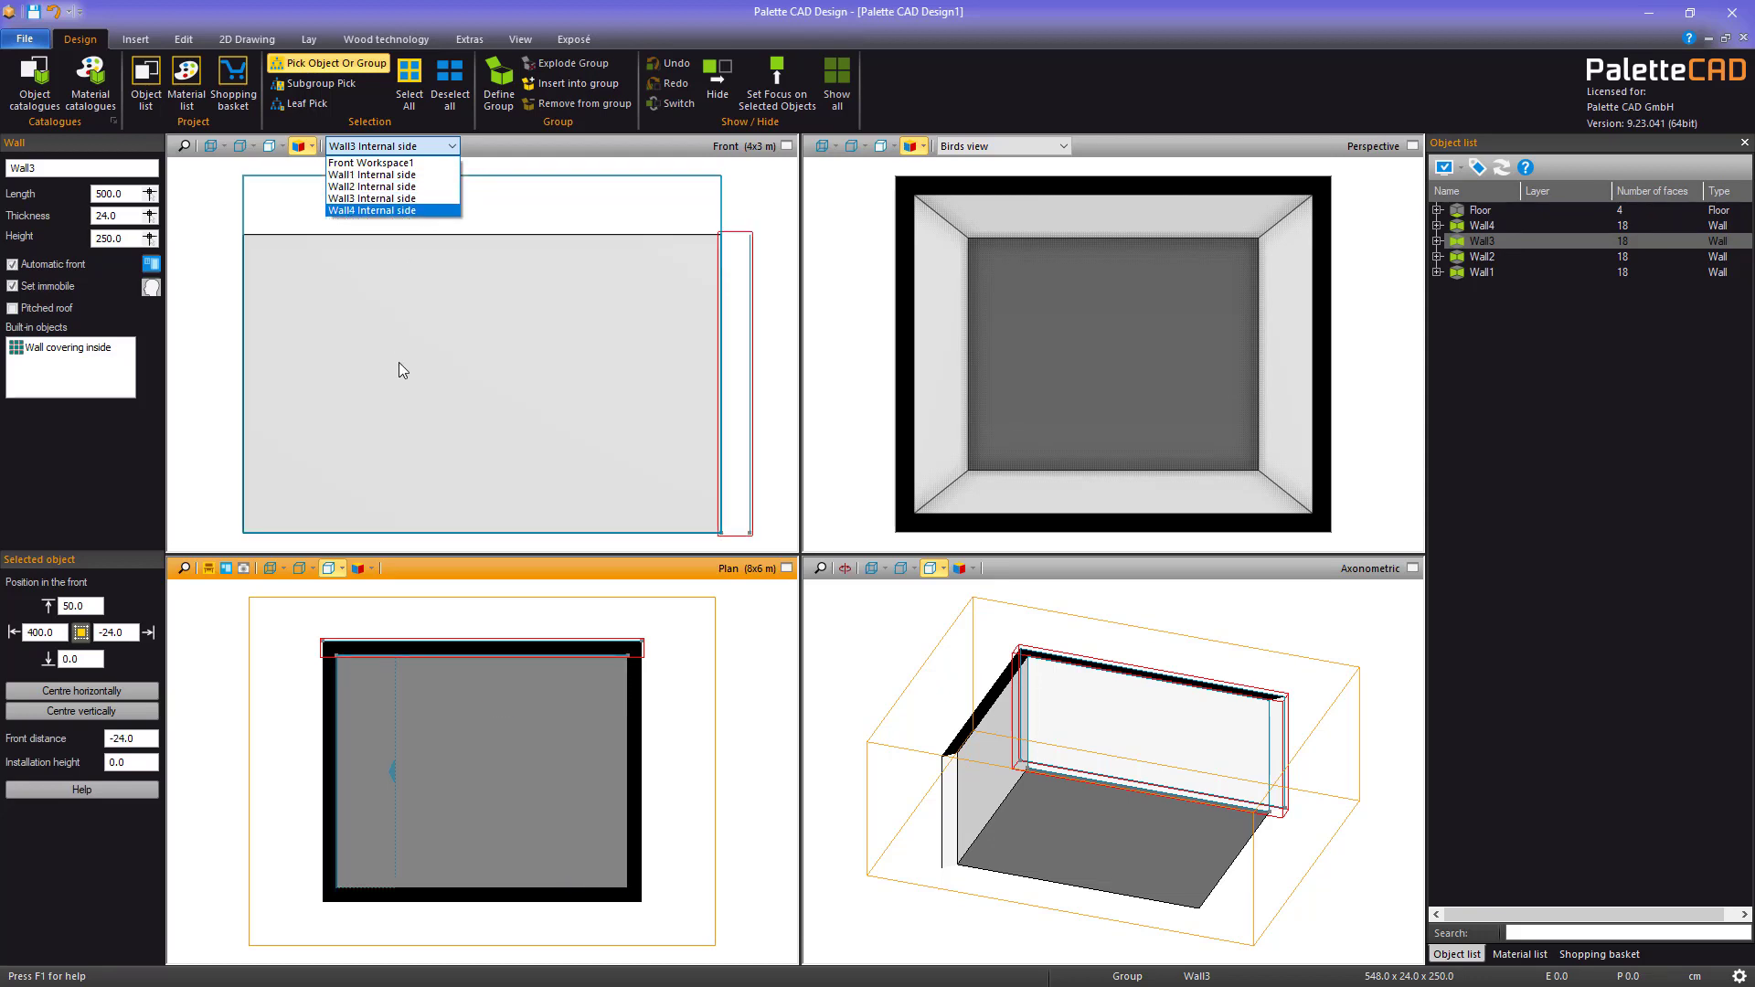
click(309, 613)
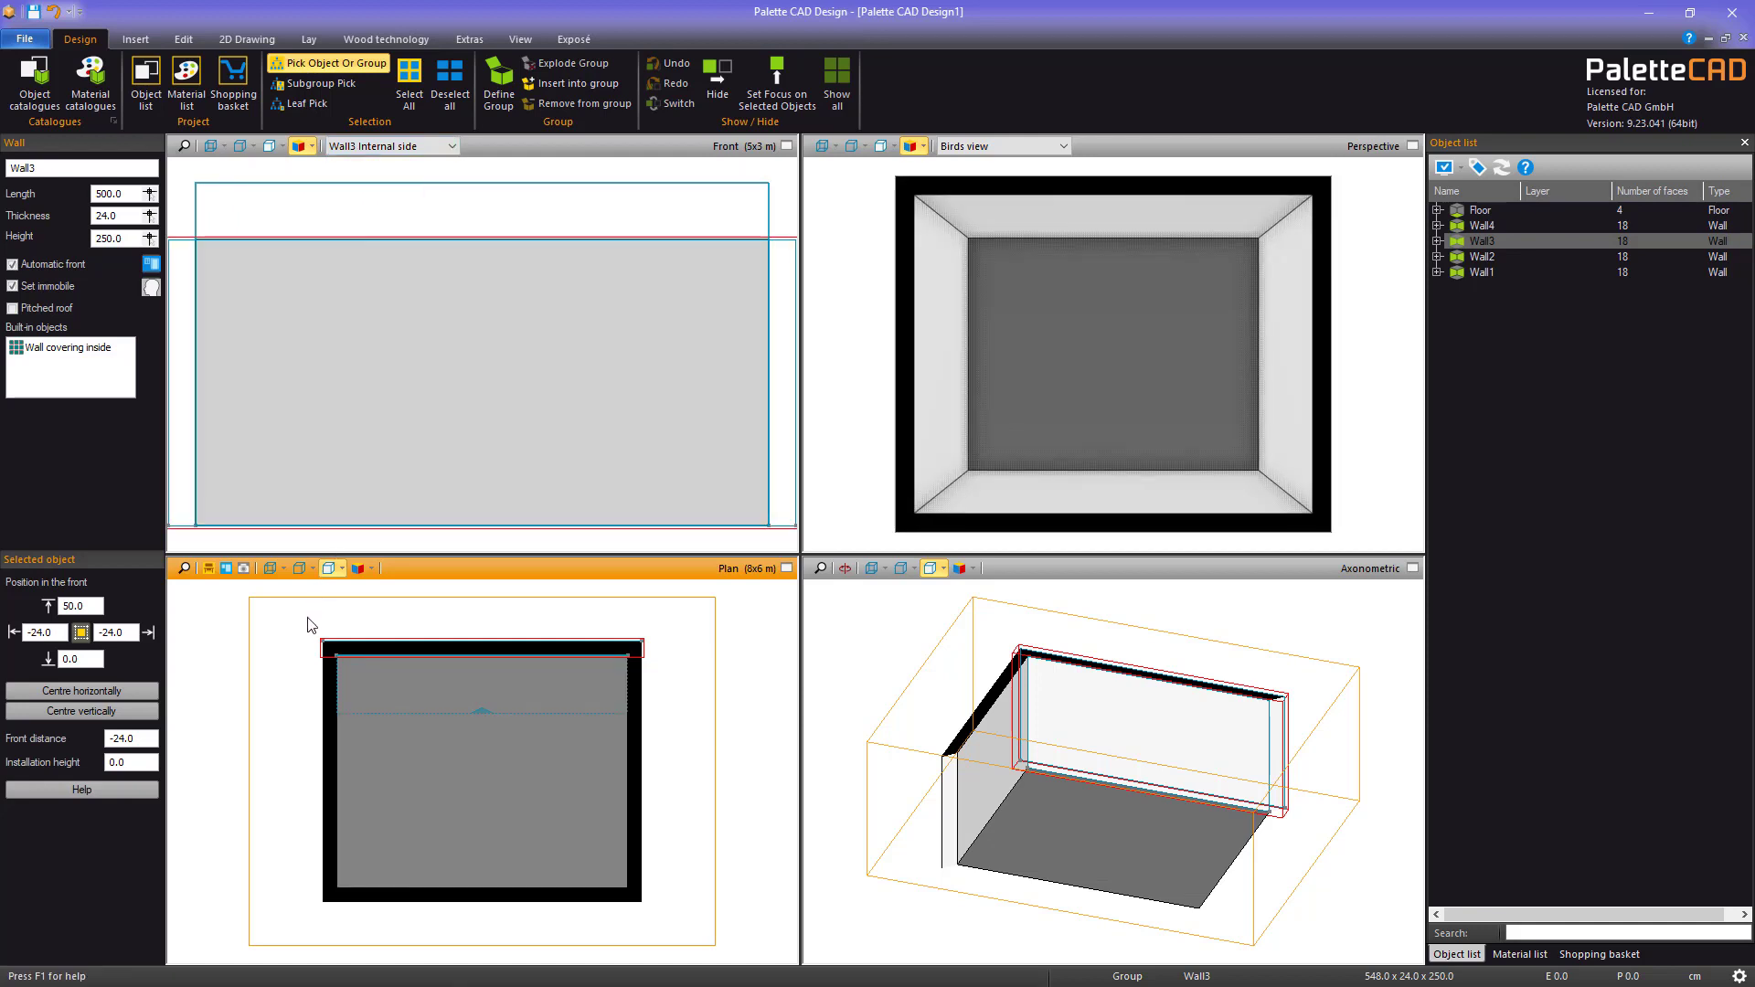
Rename the front of Wall3's internal side as Door
click(309, 625)
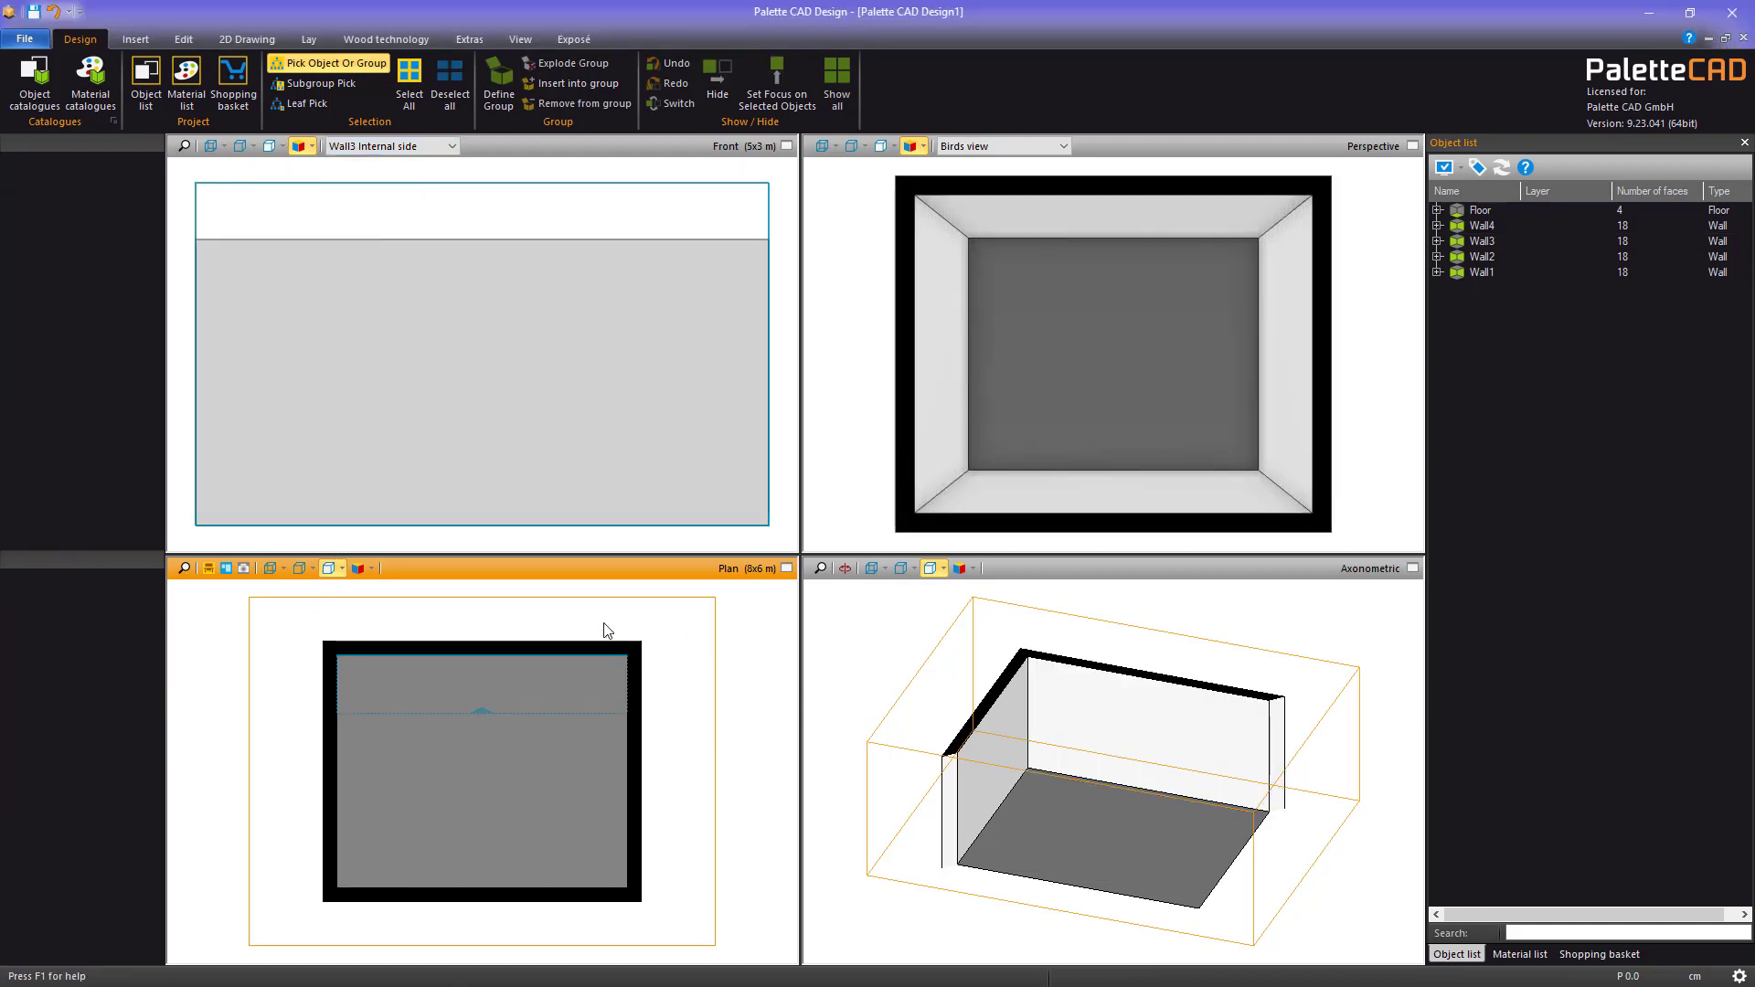
click(226, 569)
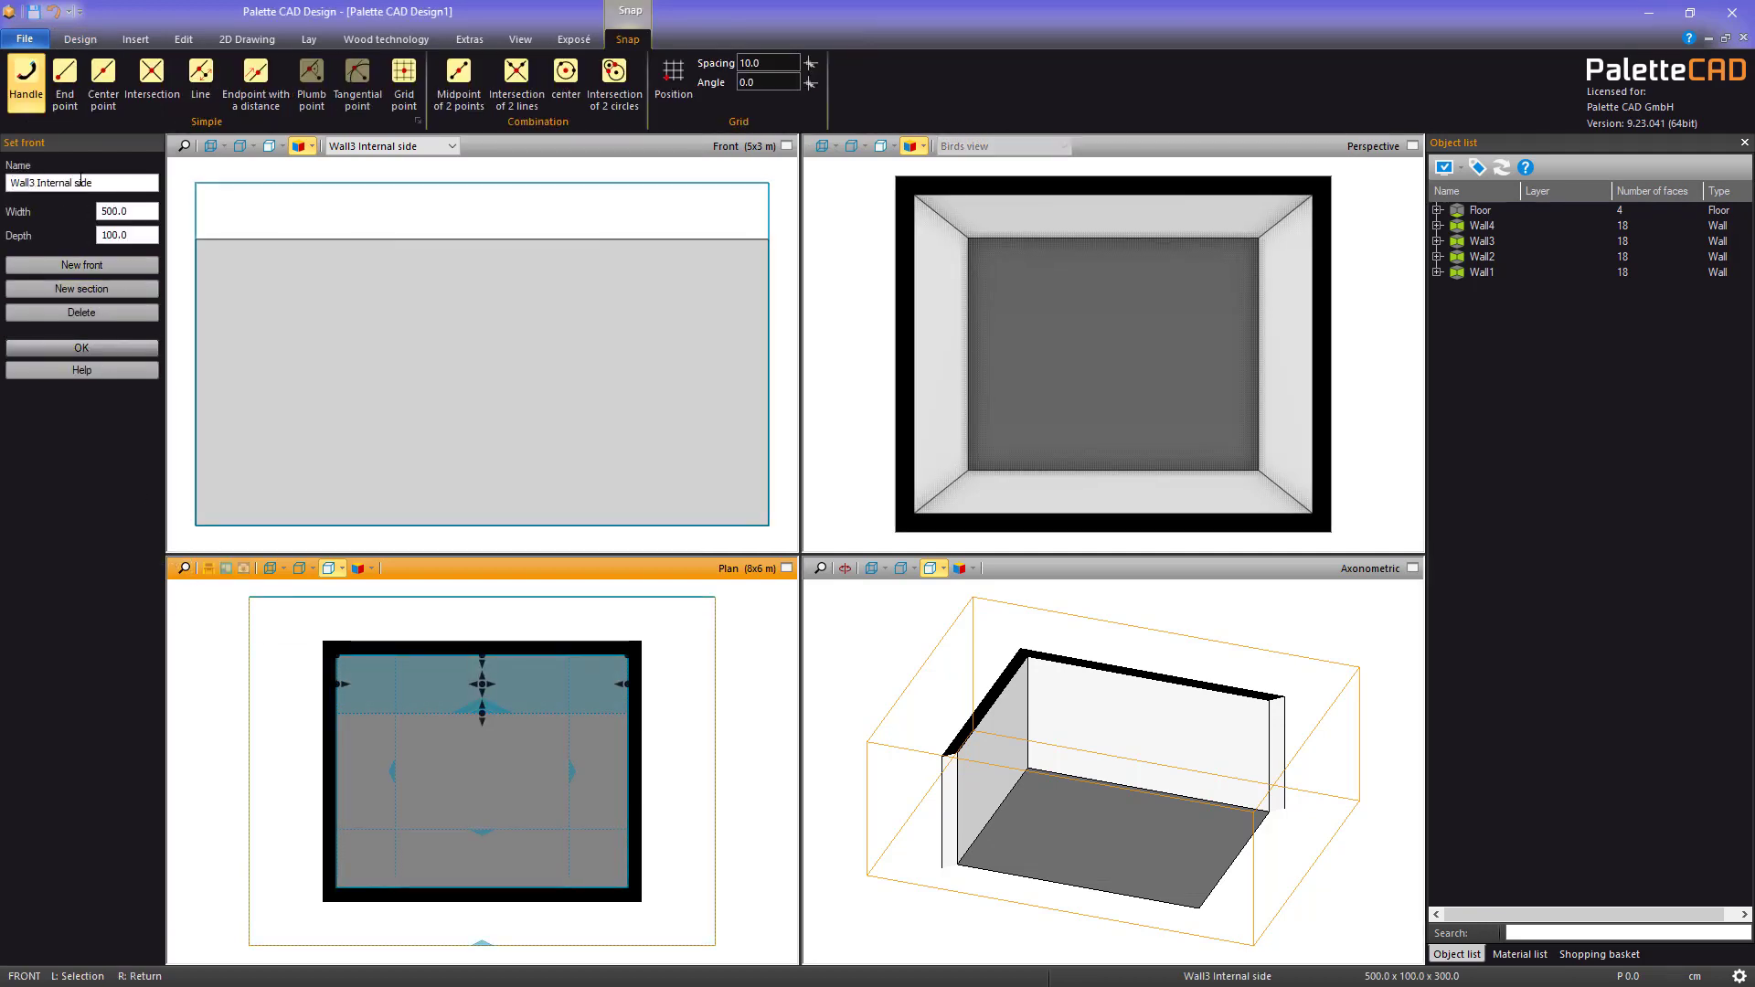
drag(101, 182, 8, 182)
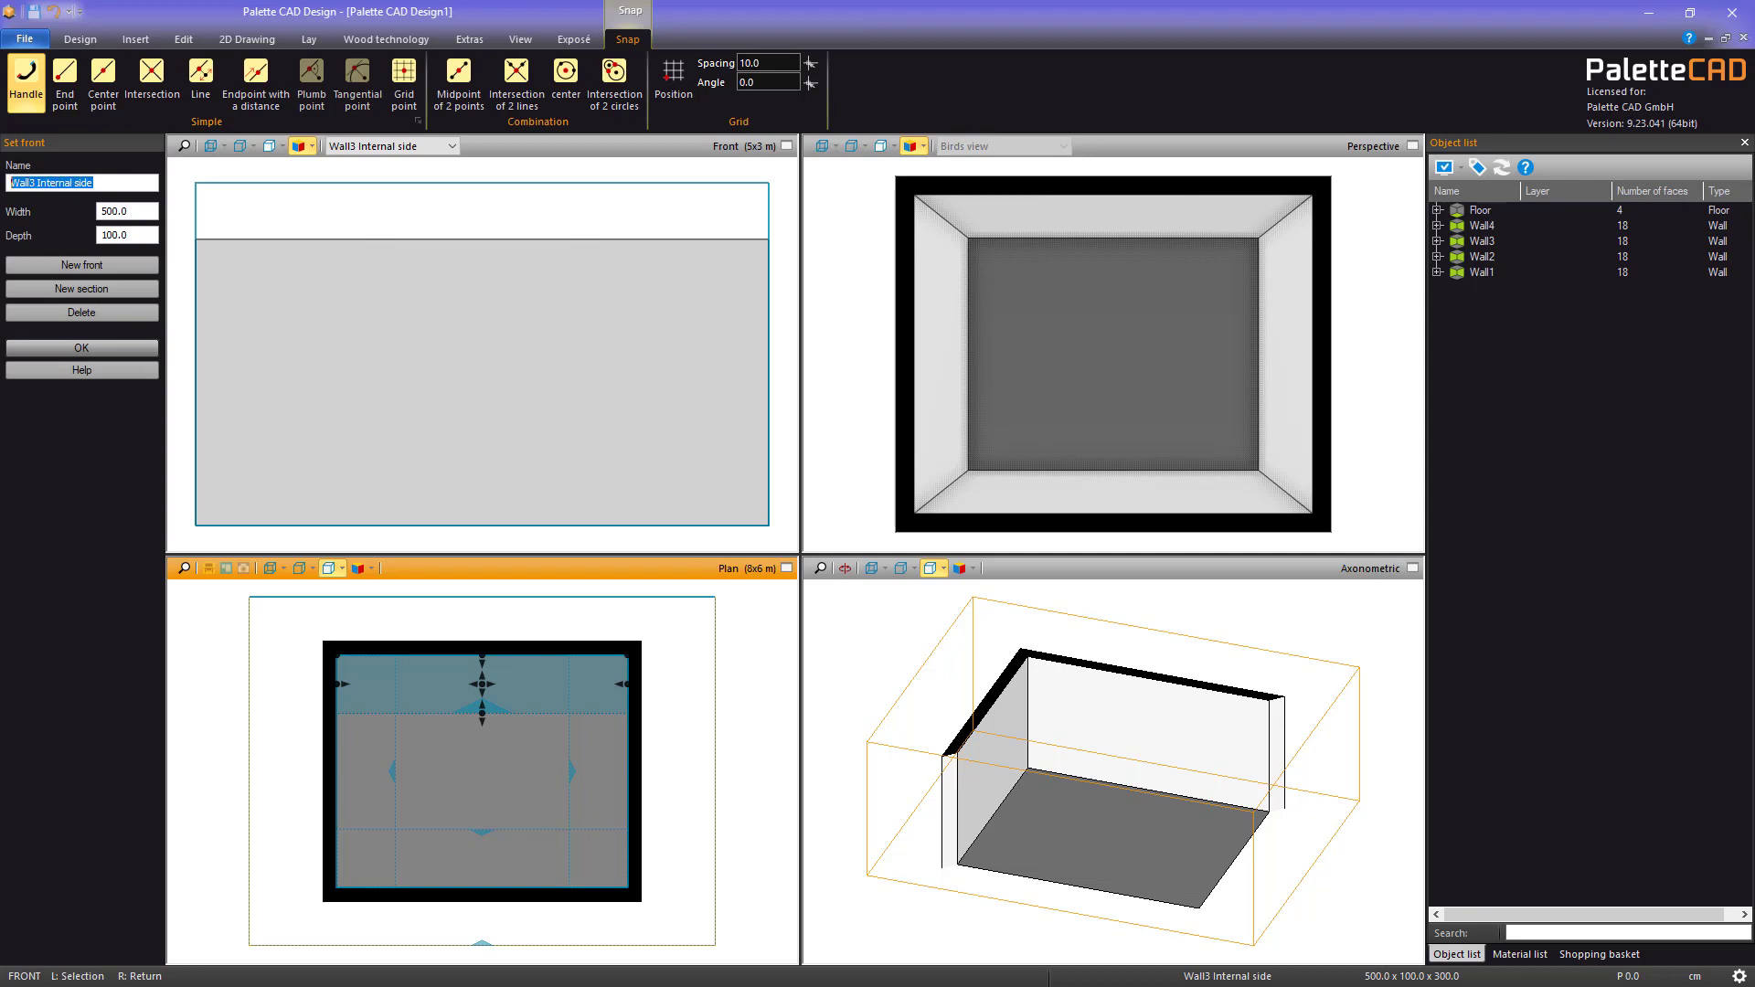
text(Door)
Rename the front of Wall4's internal side as Window, finish the front settings, and check the names in the list of fronts
click(387, 771)
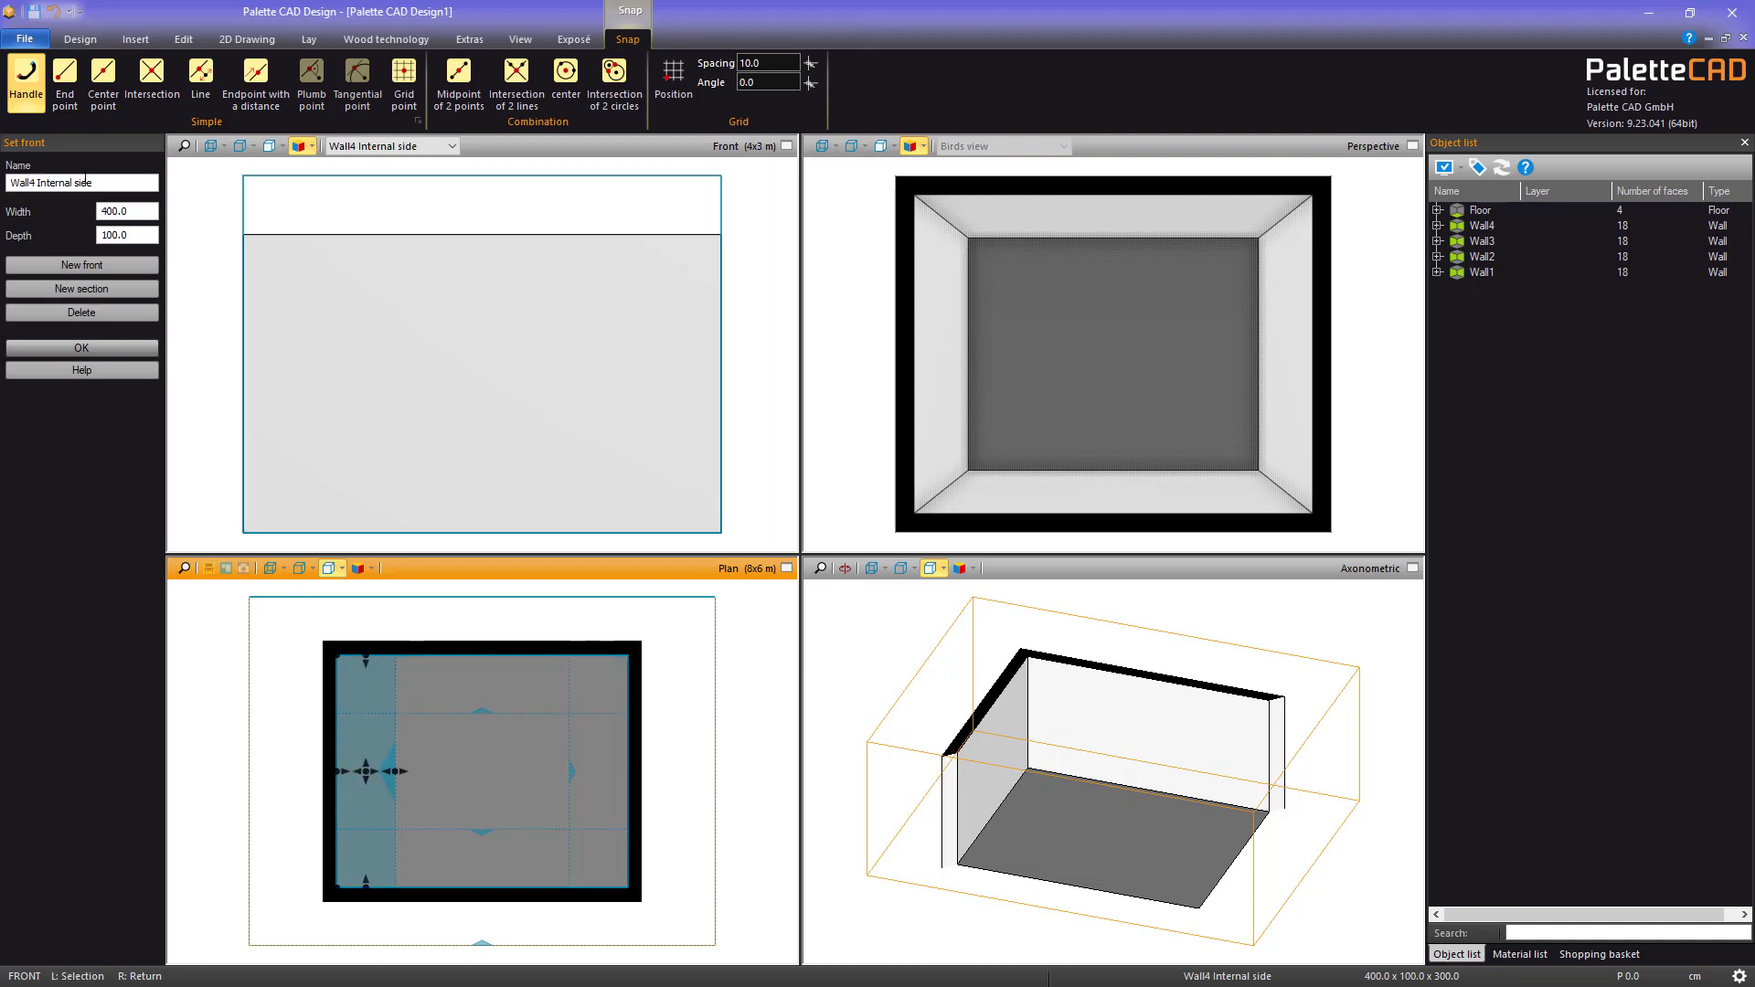
drag(102, 183, 9, 183)
text(Window)
click(101, 349)
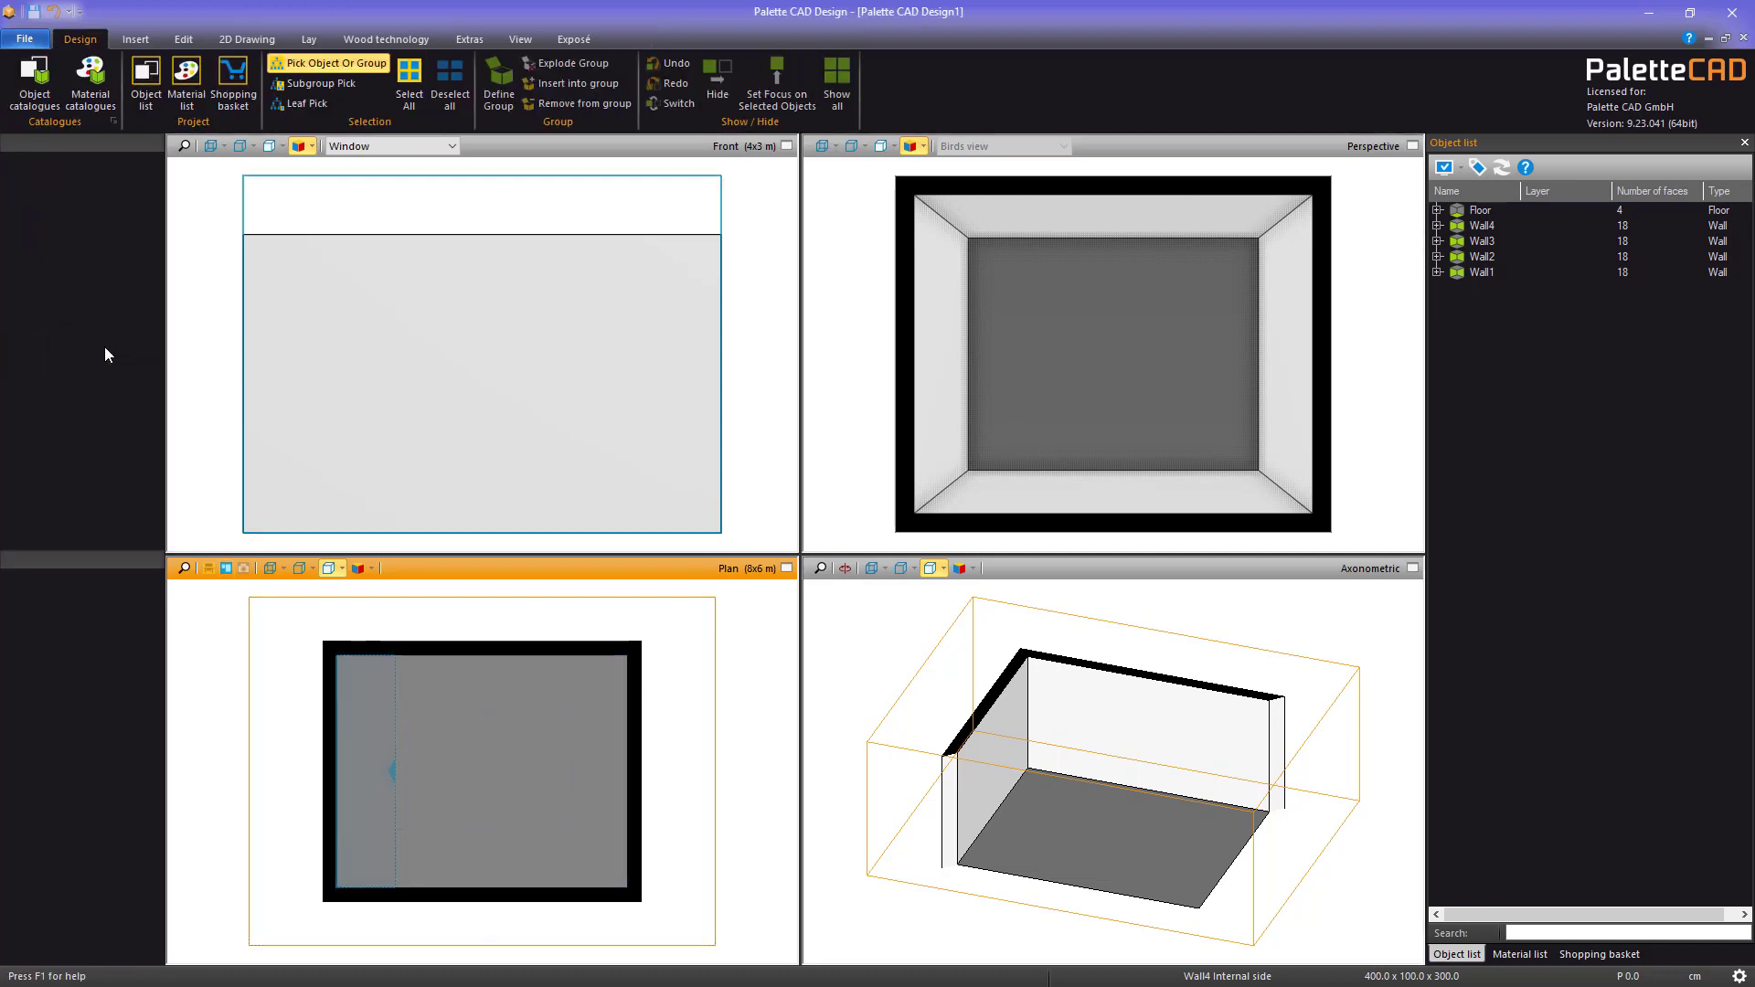
click(454, 147)
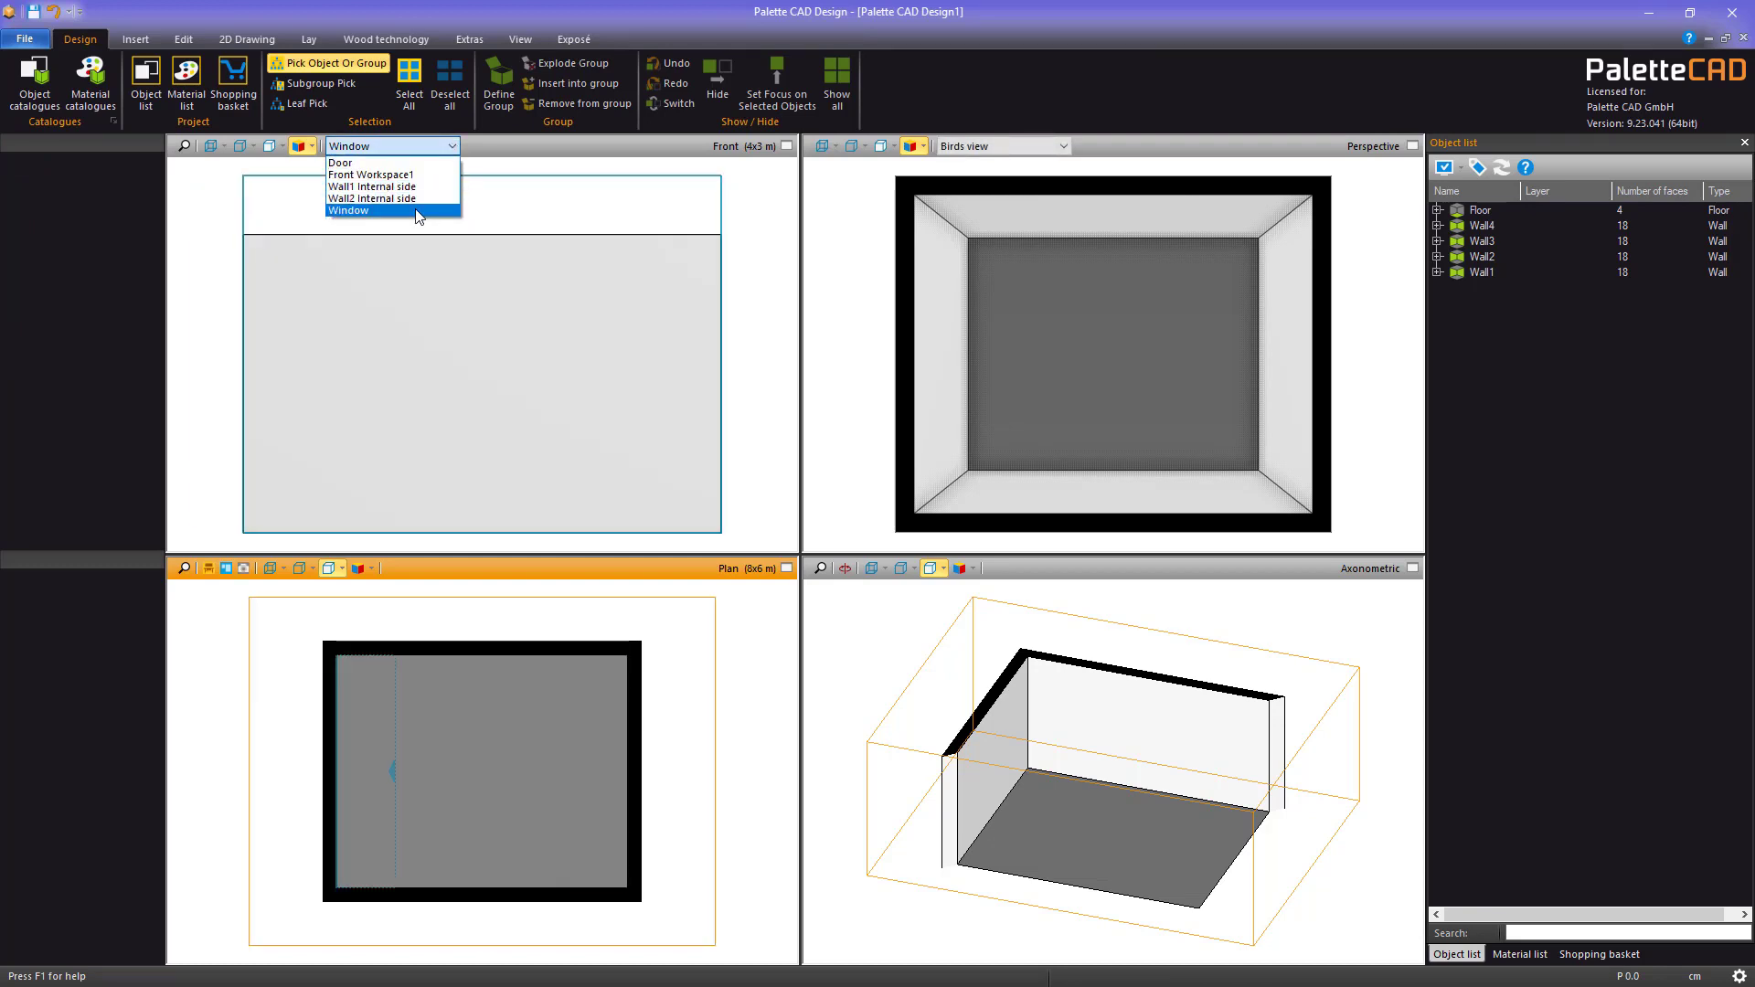
click(203, 372)
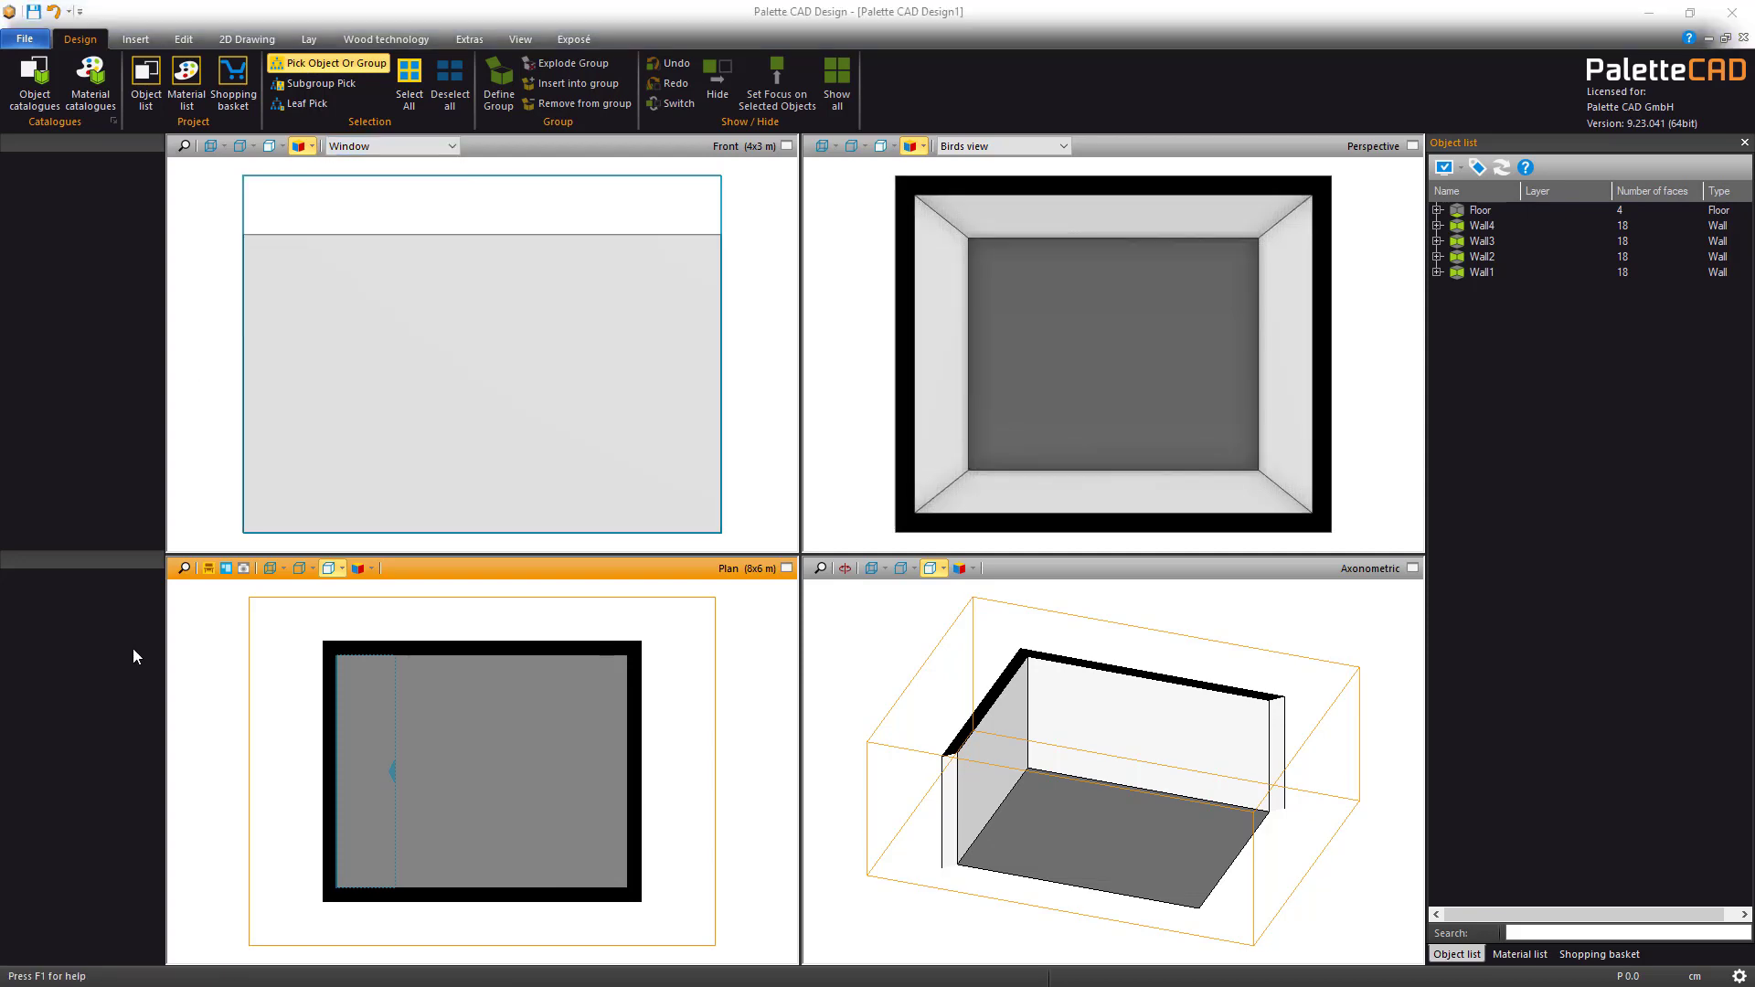
View the settings of Workspace1 and of the Birds view camera from the plan view, leaving both without changes
click(209, 568)
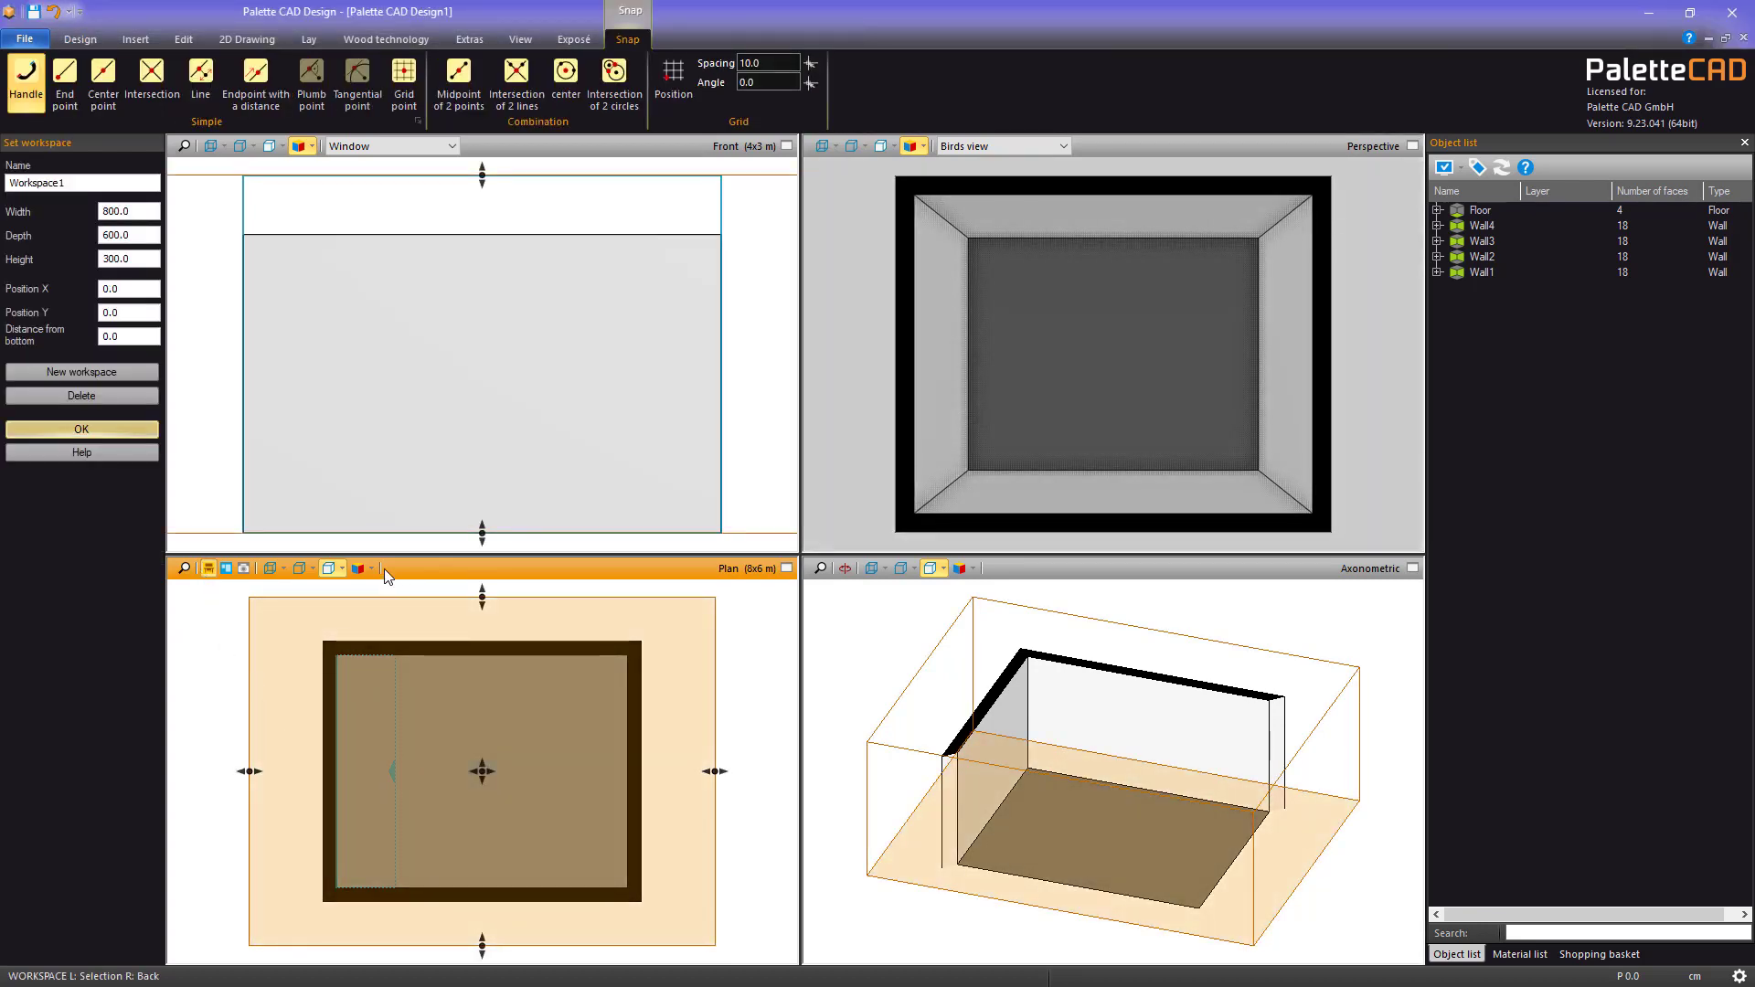
click(89, 183)
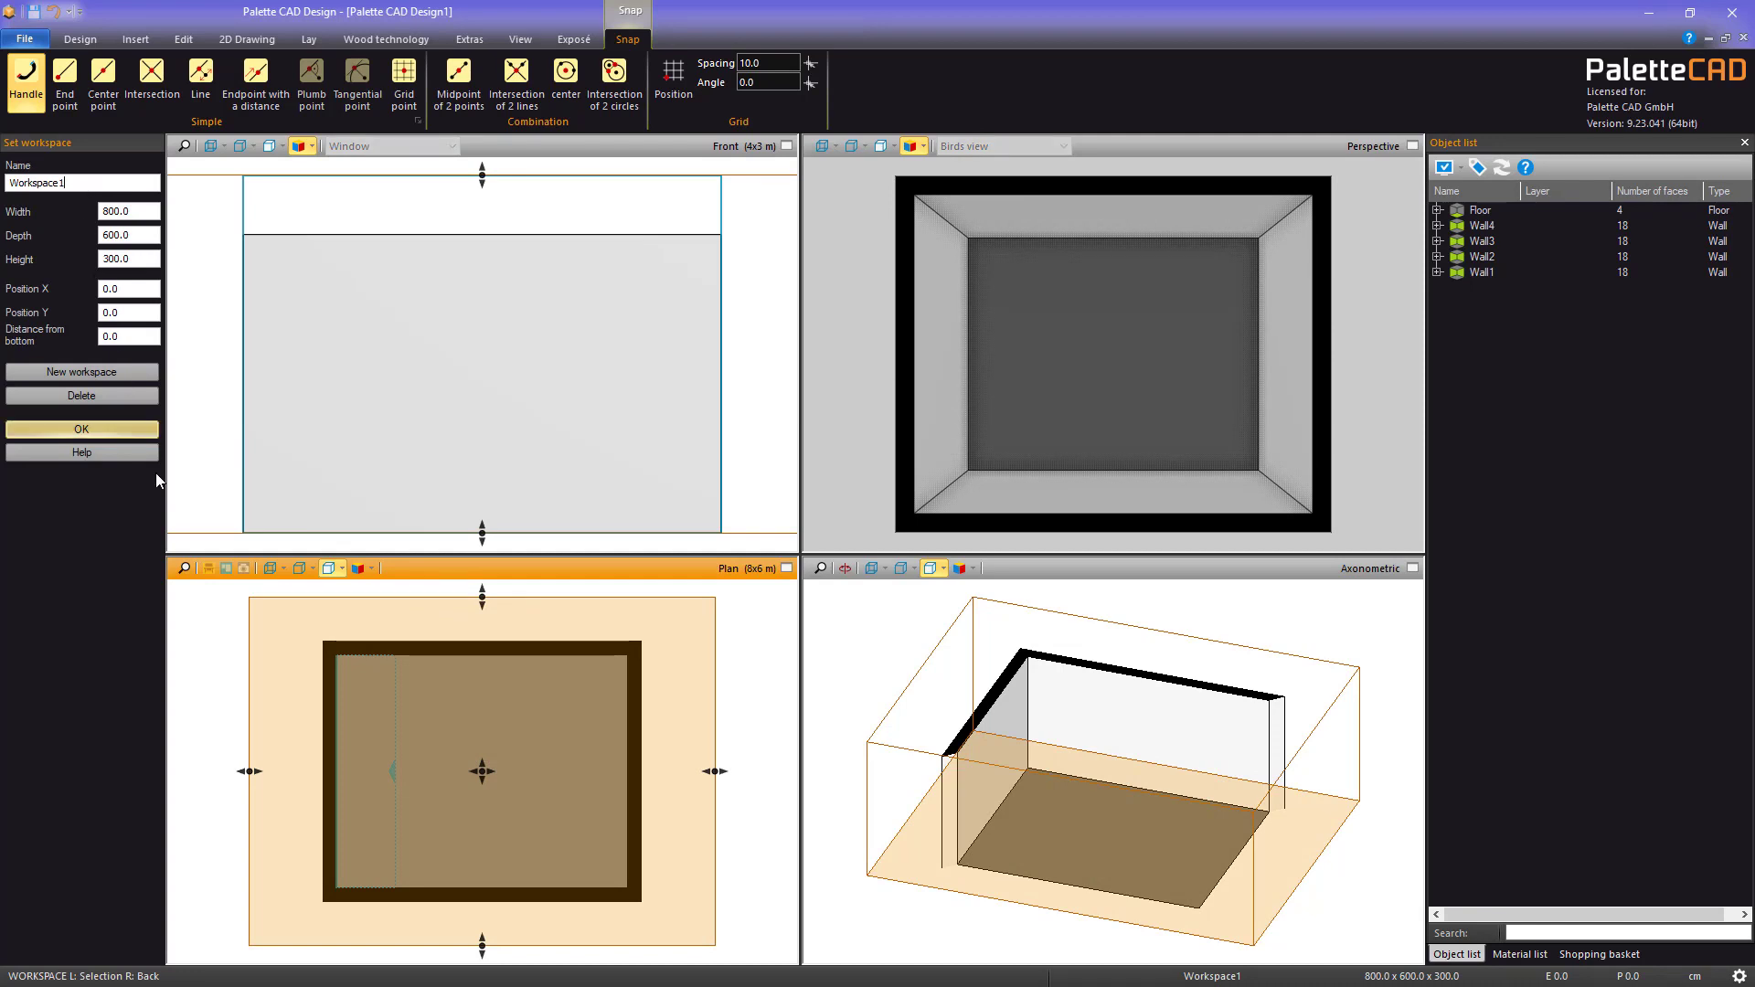
right_click(203, 611)
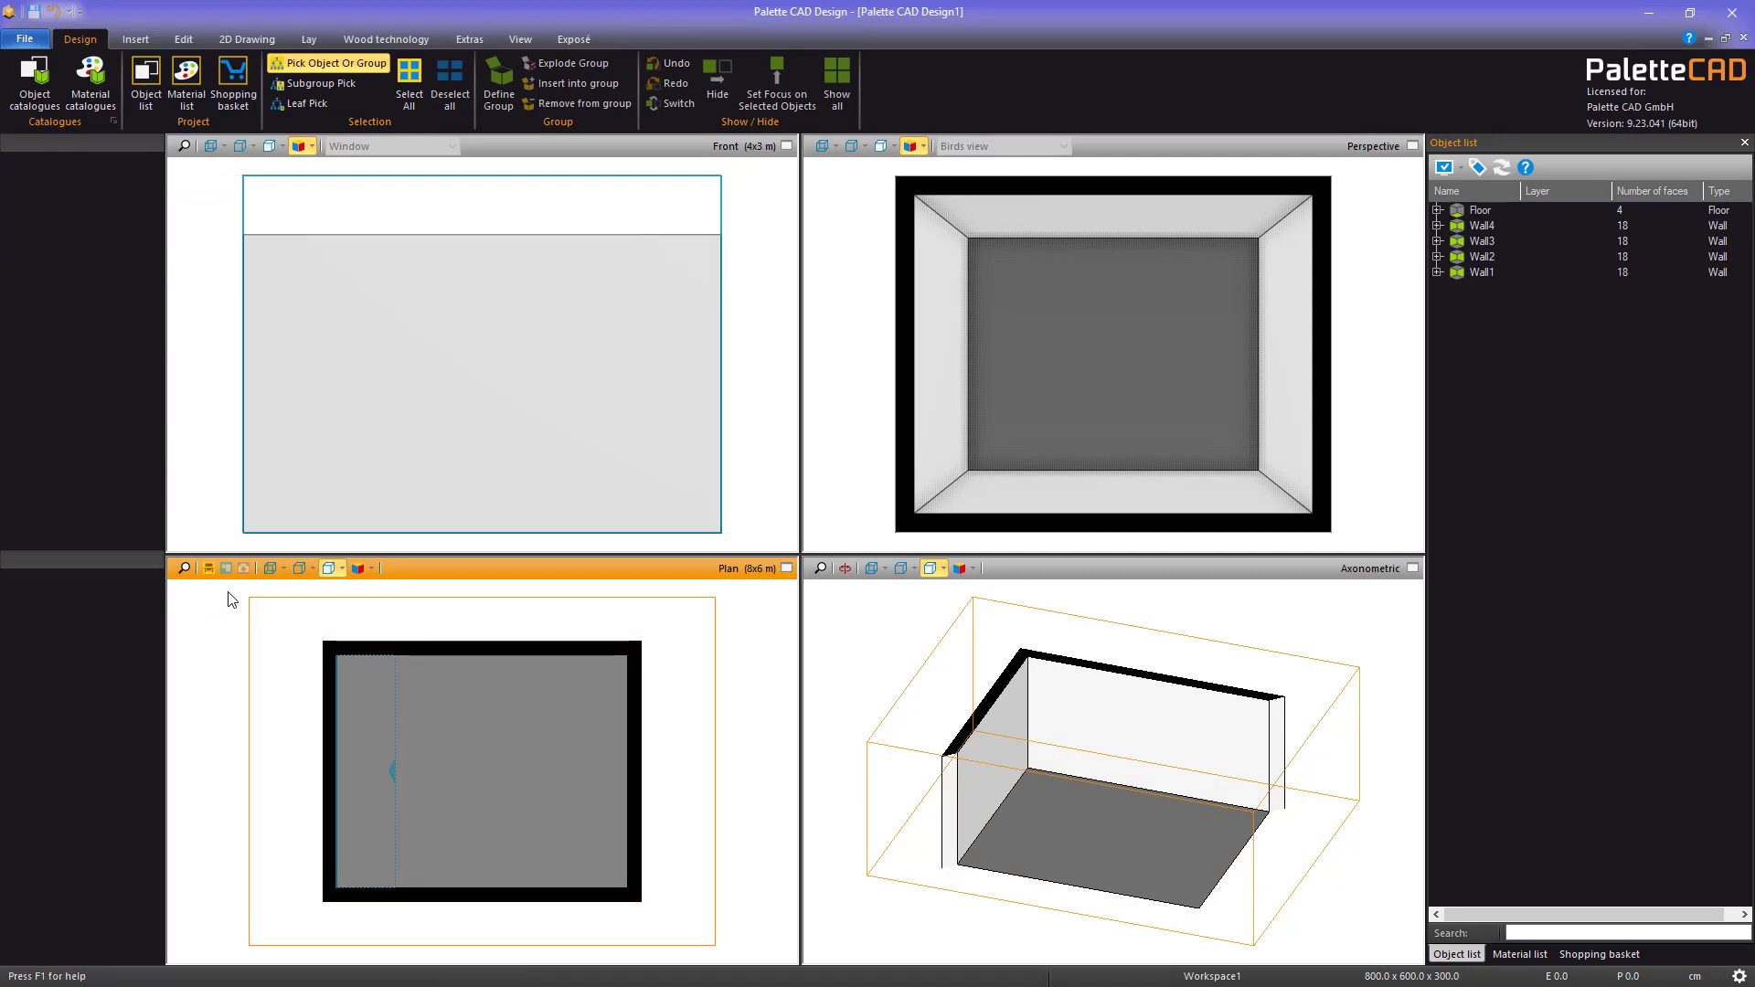
click(243, 574)
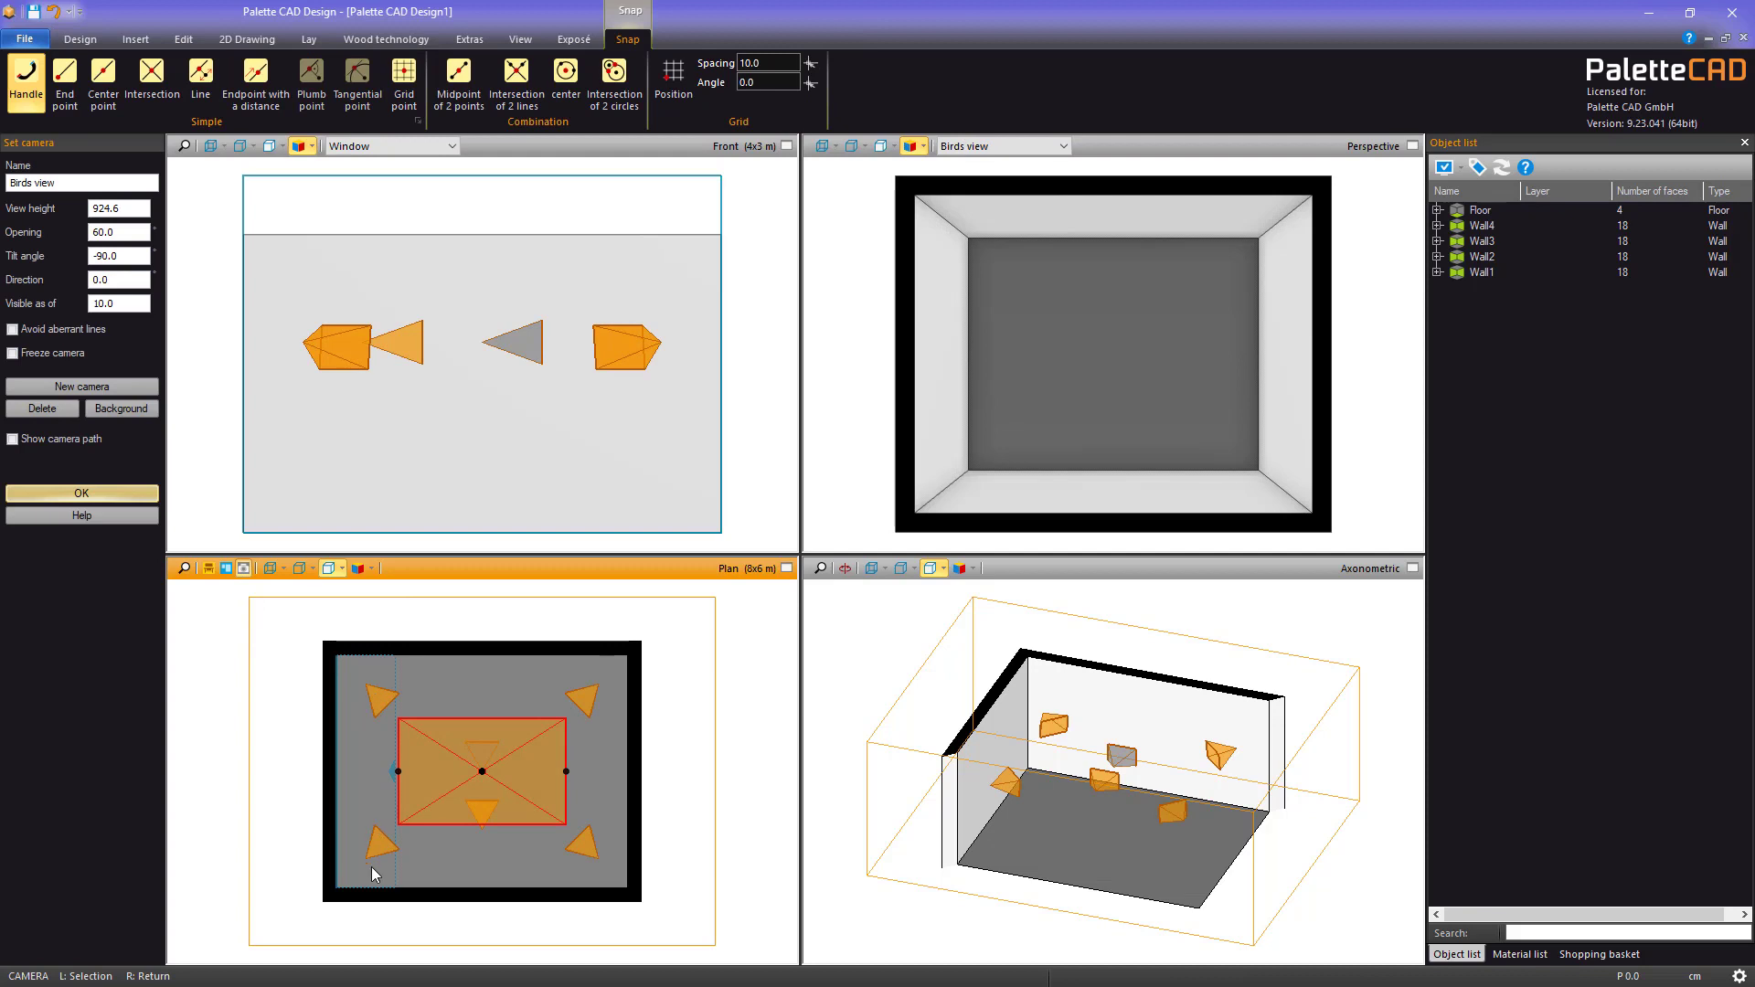
click(60, 184)
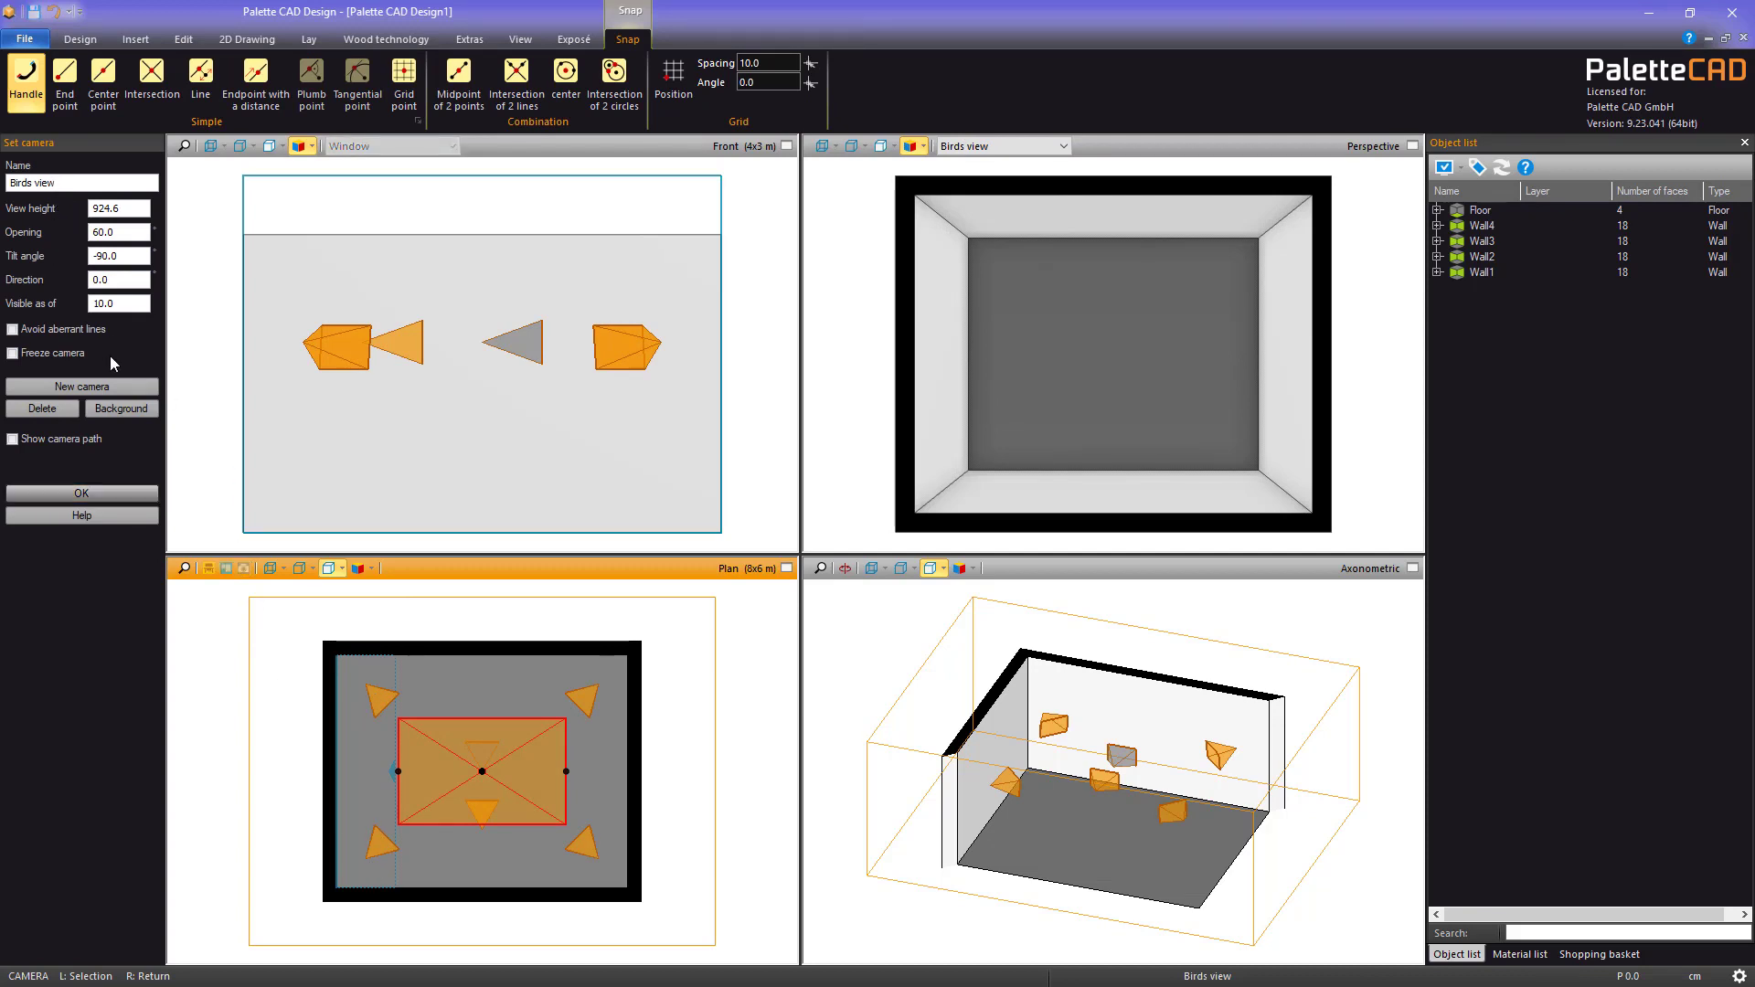
right_click(210, 611)
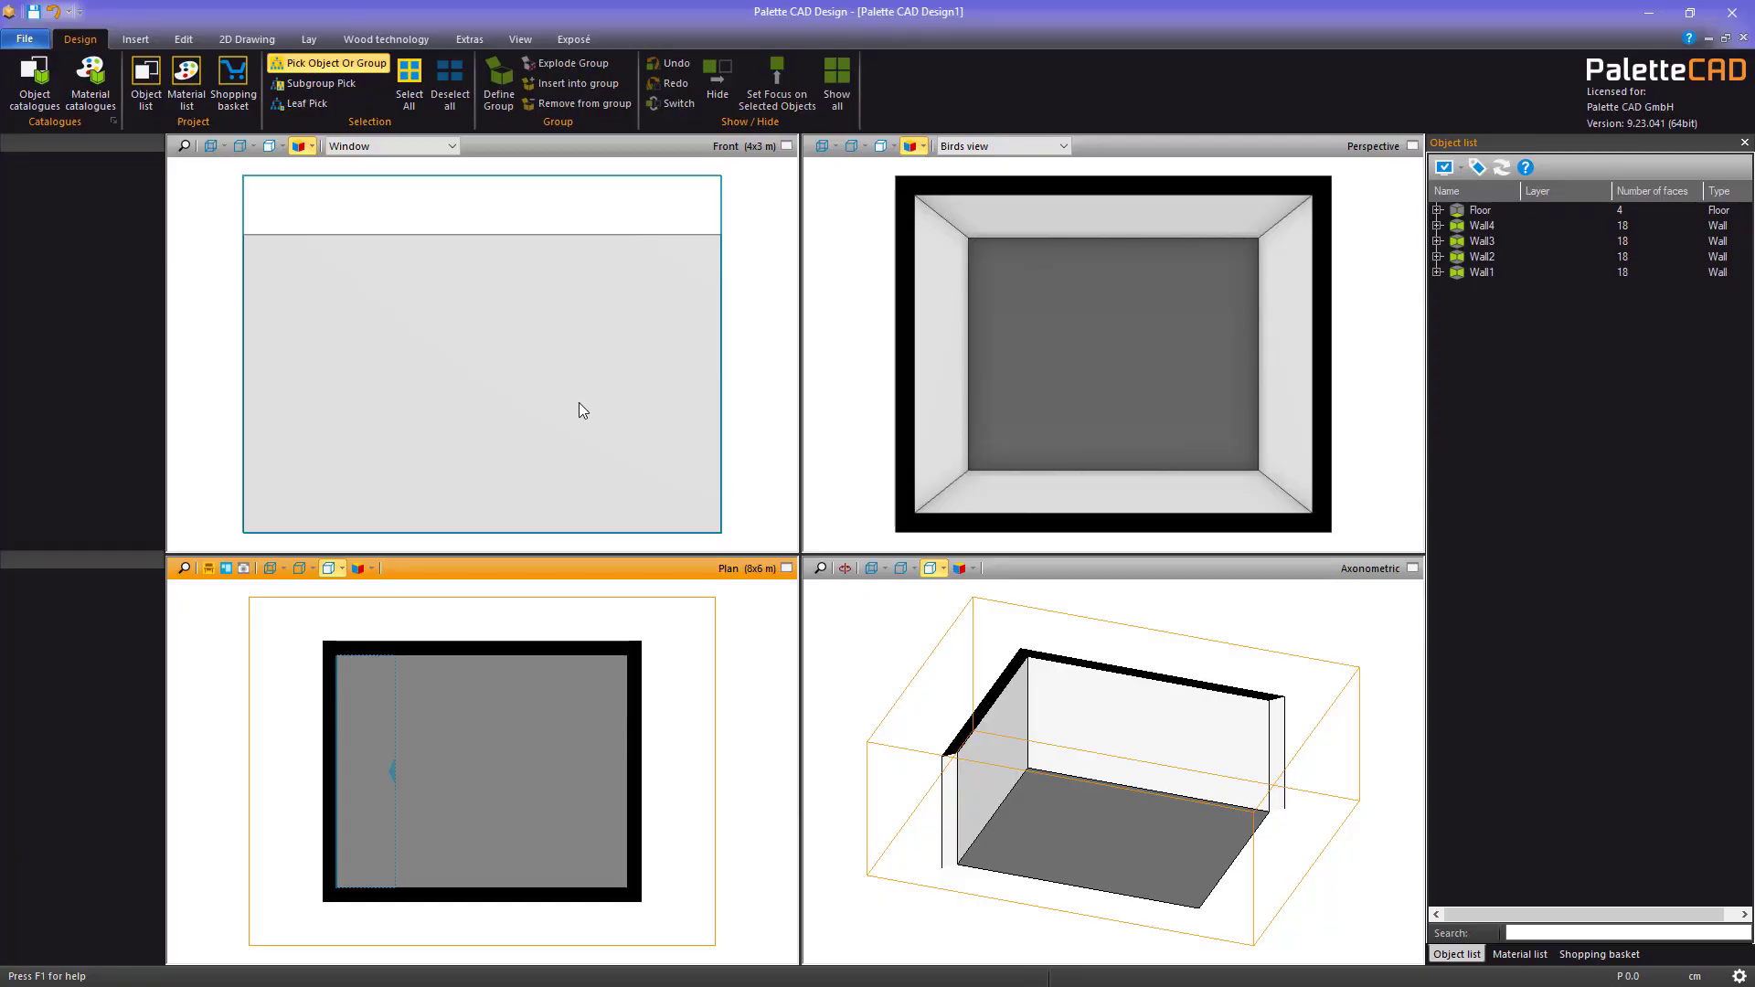
Browse the object catalogue's Construction and Furnishings folder to the living room Multimedia objects
click(41, 84)
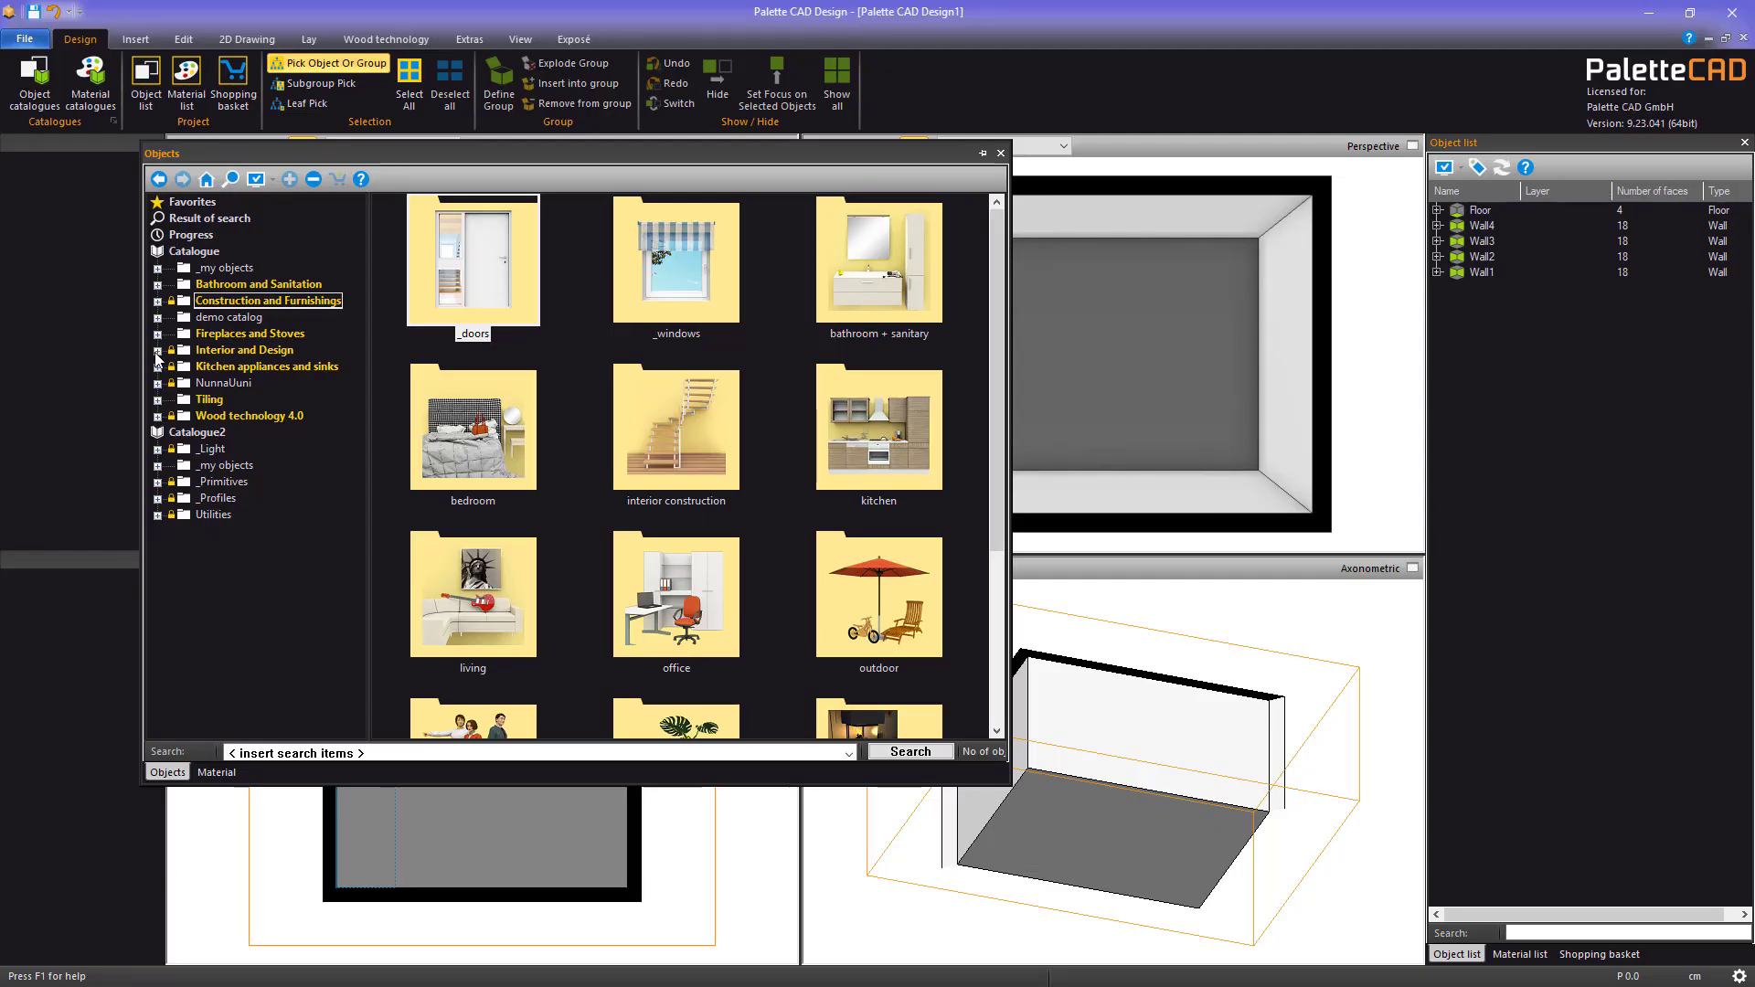
click(157, 302)
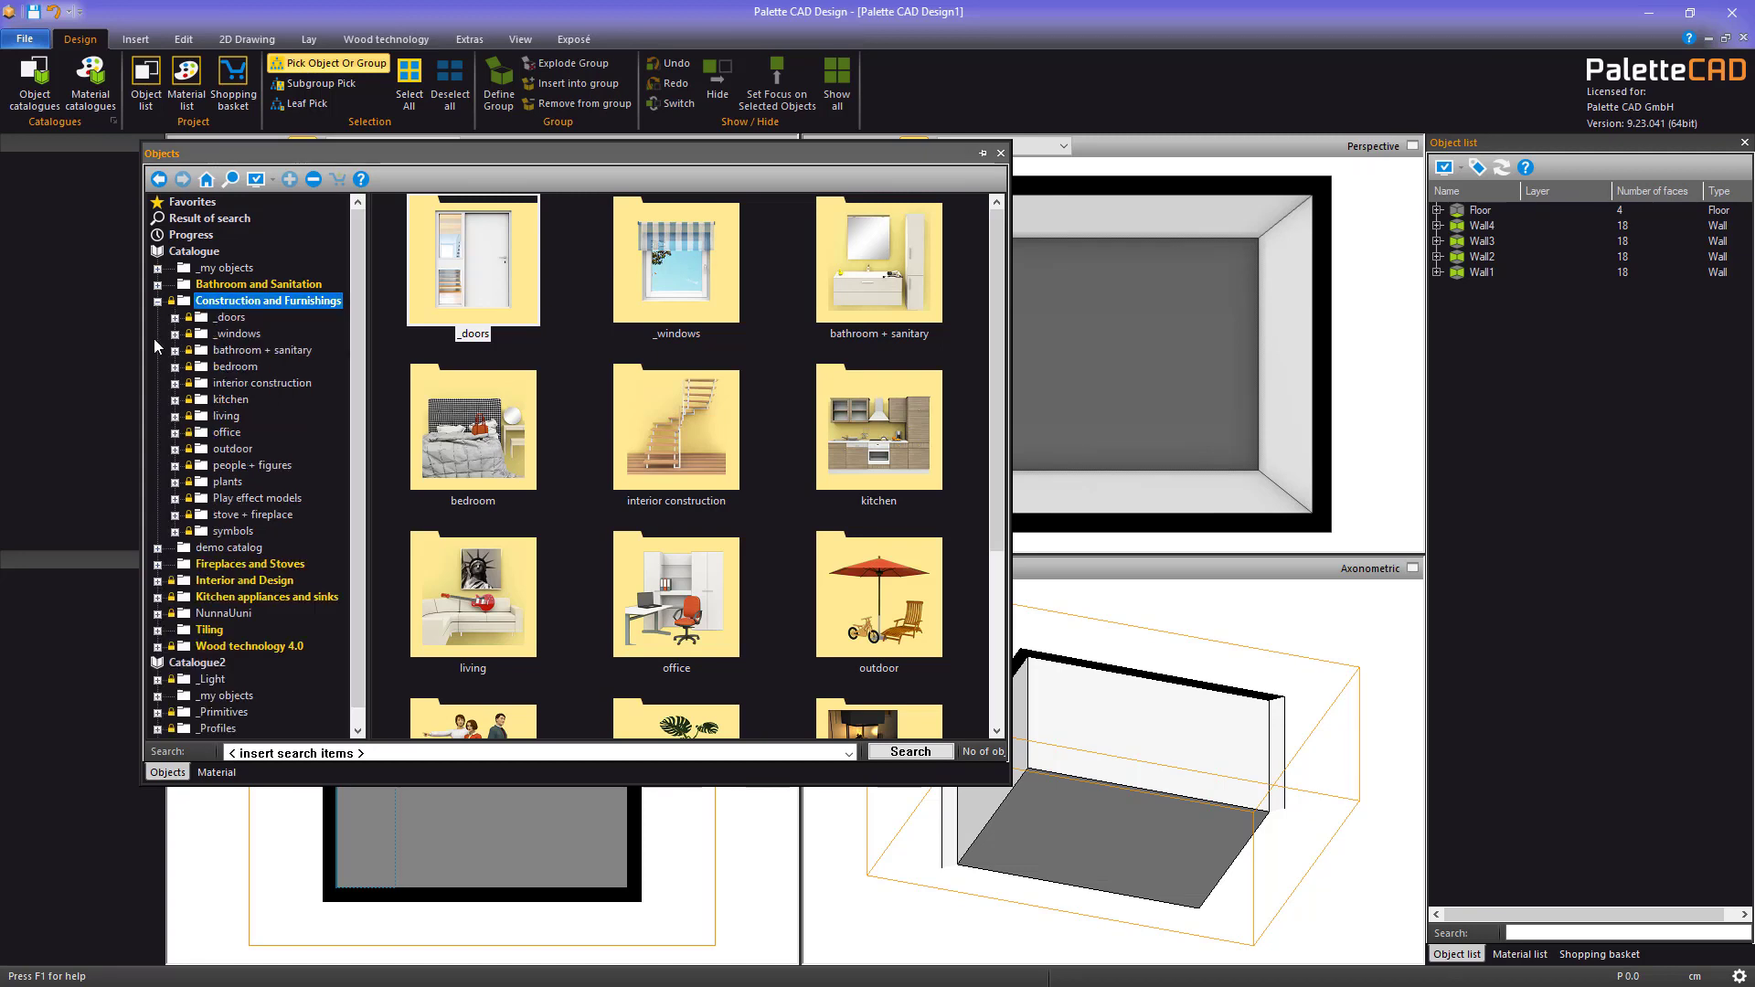
click(174, 417)
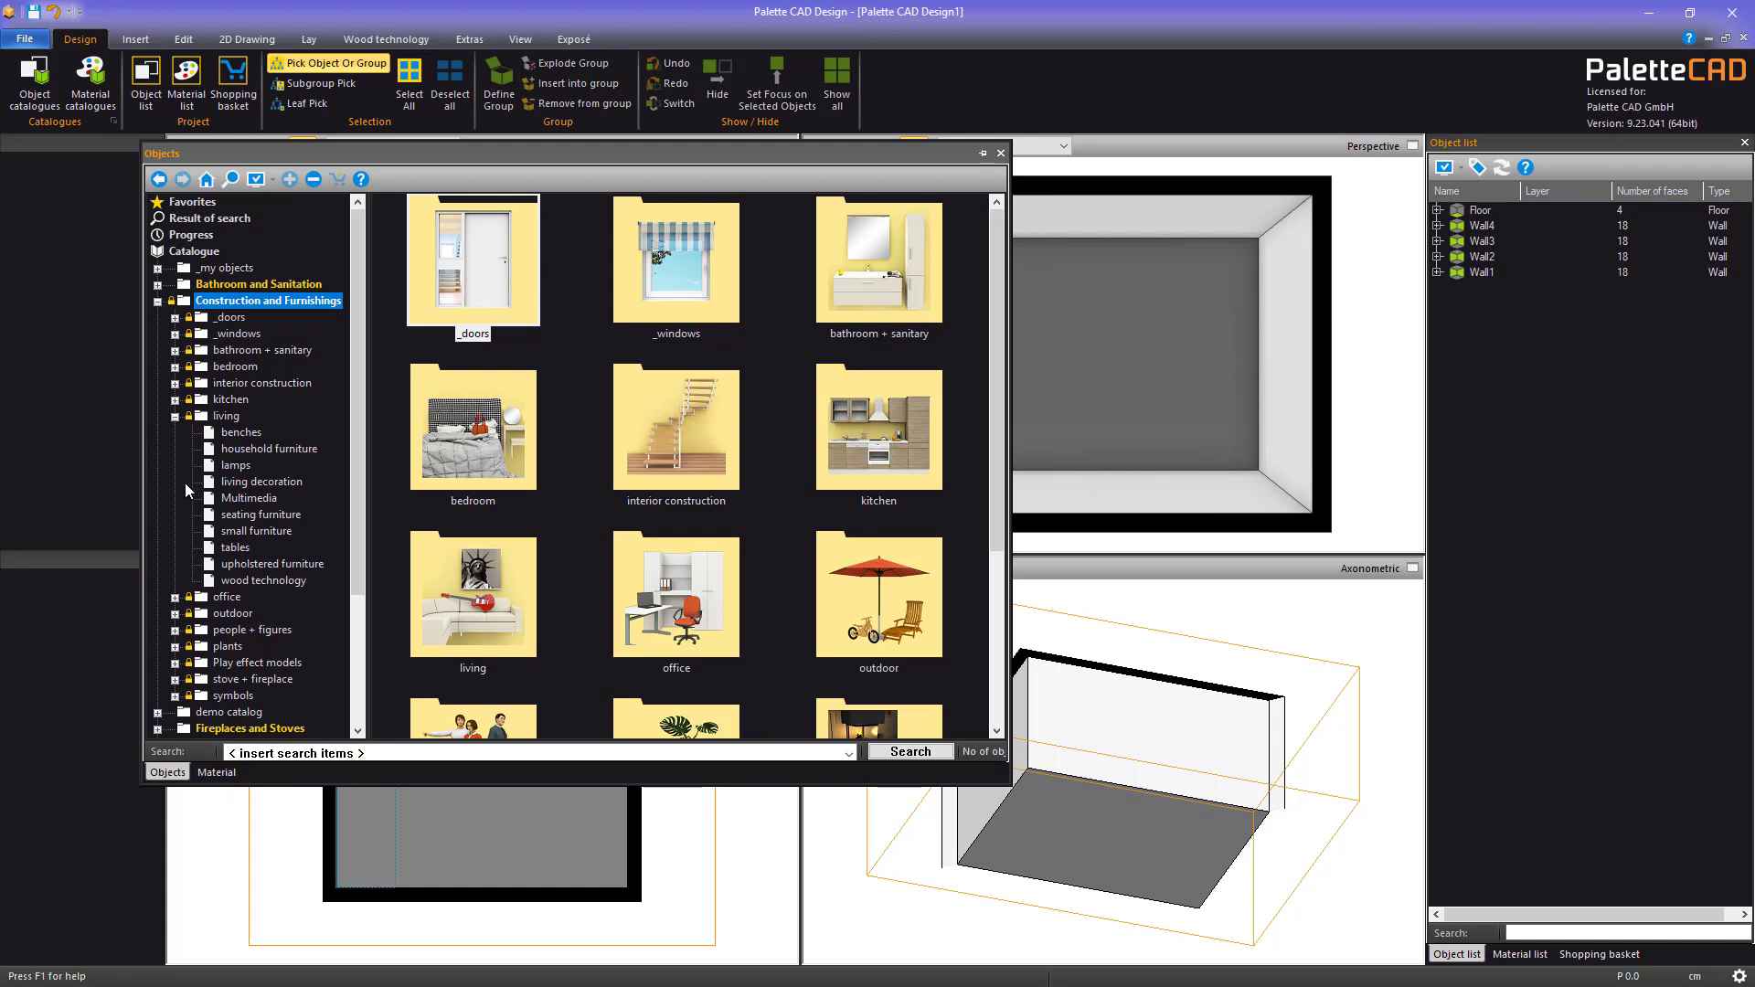
click(247, 498)
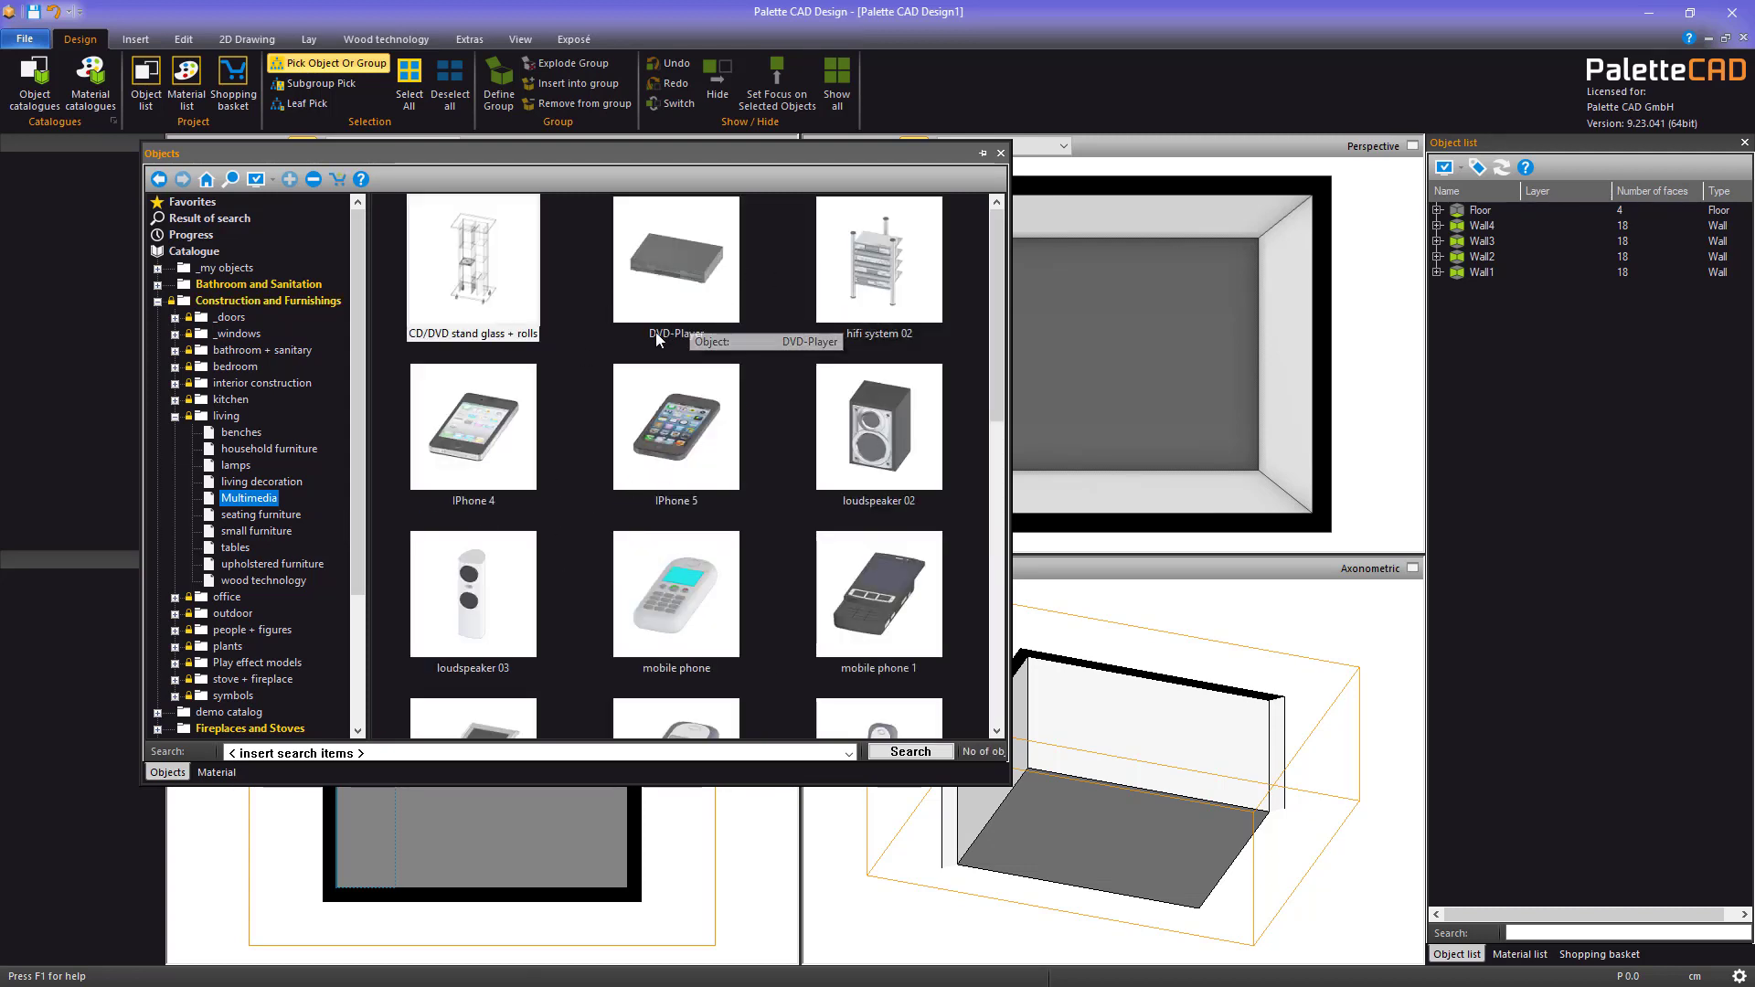
scroll(676, 384, down, 5)
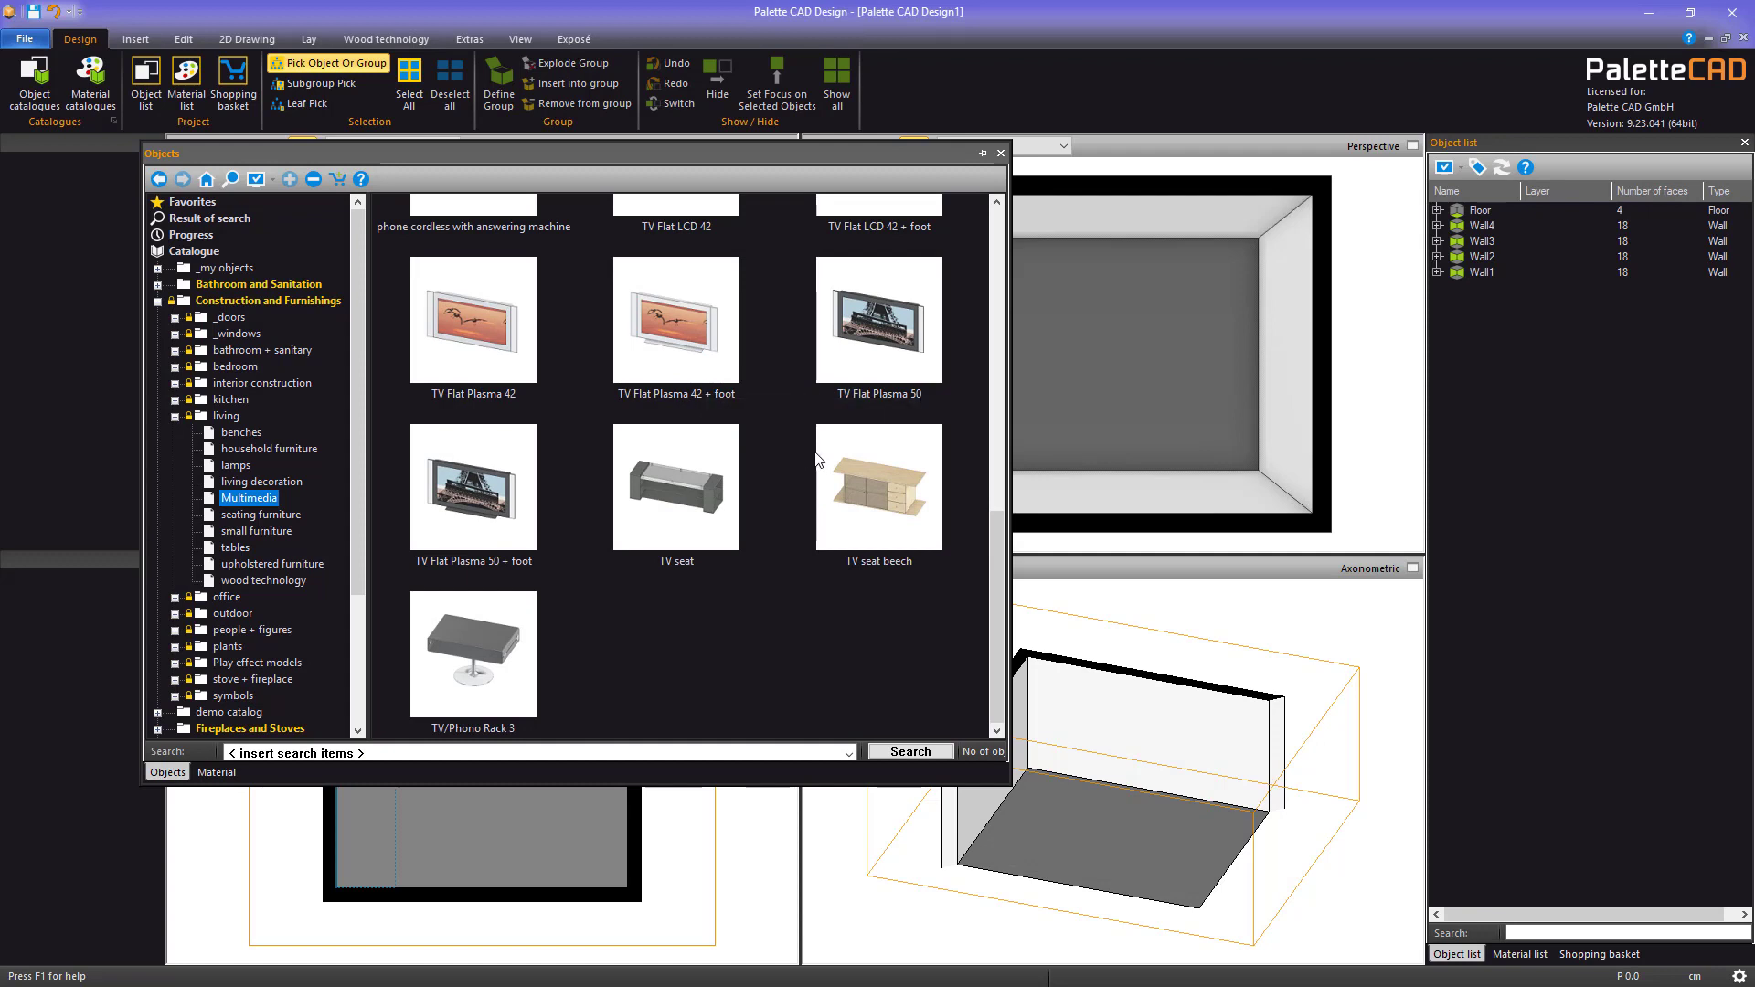
scroll(802, 457, up, 5)
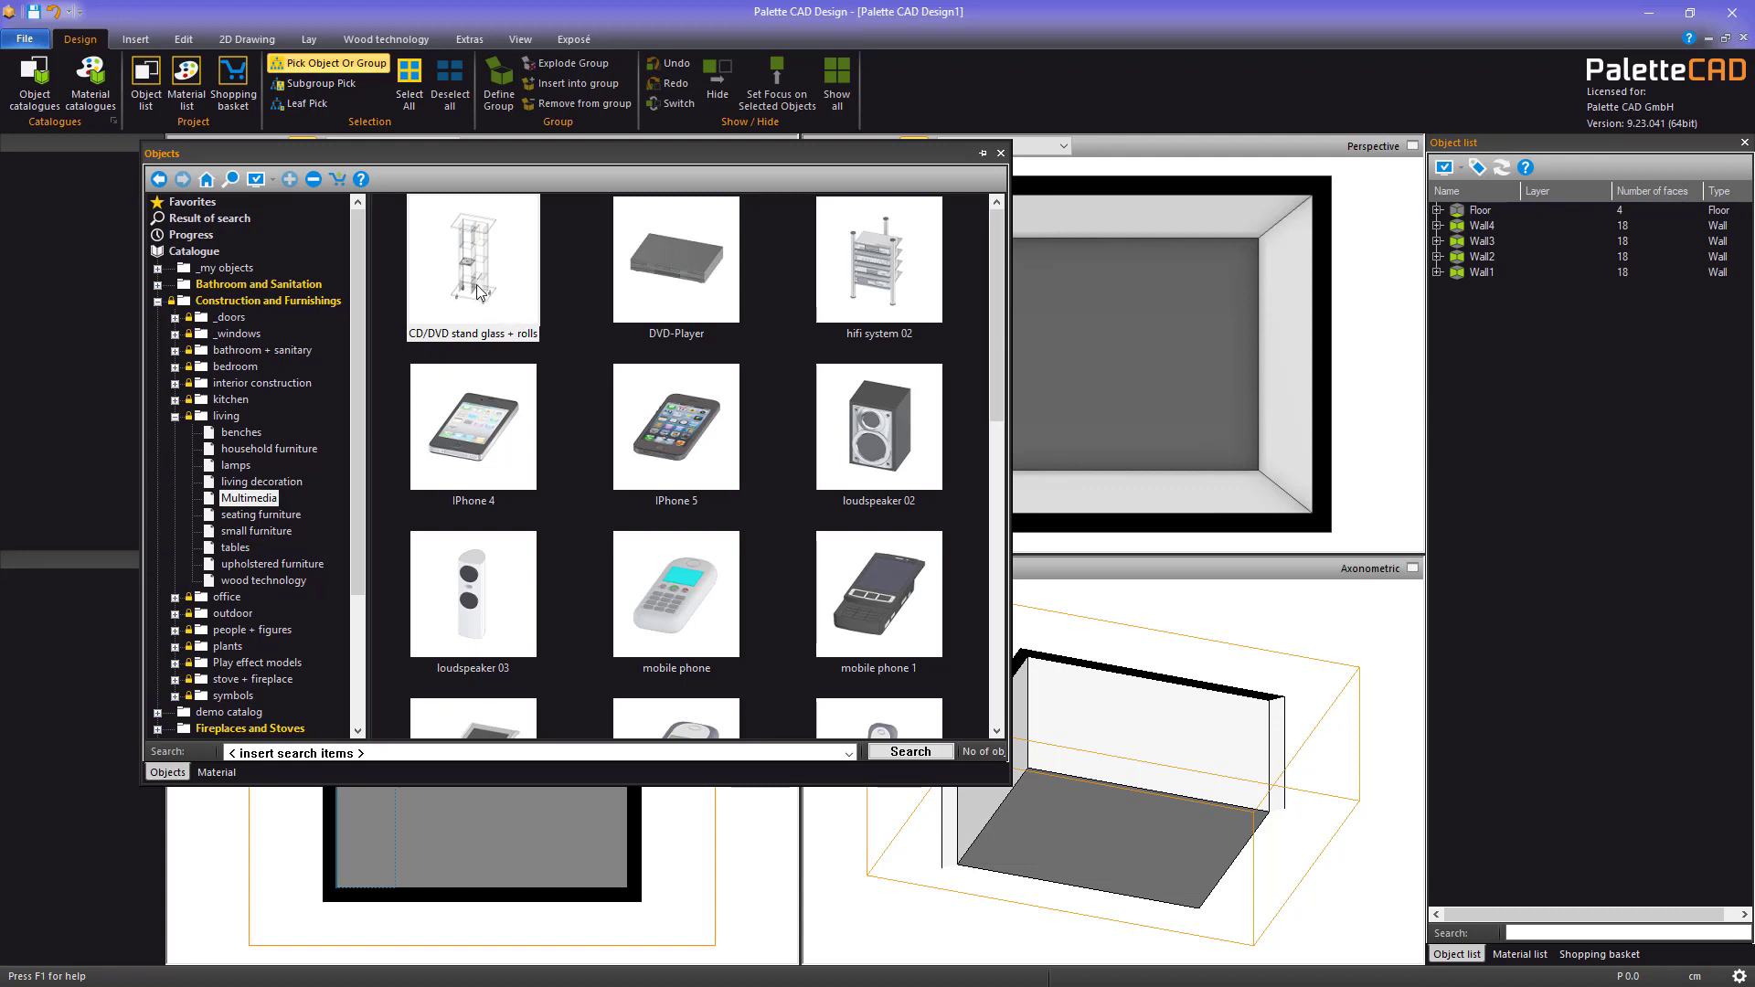
Insert the CD/DVD stand glass + rolls in the plan's corner between Wall3 and Wall4, rotated to -135°
double_click(447, 285)
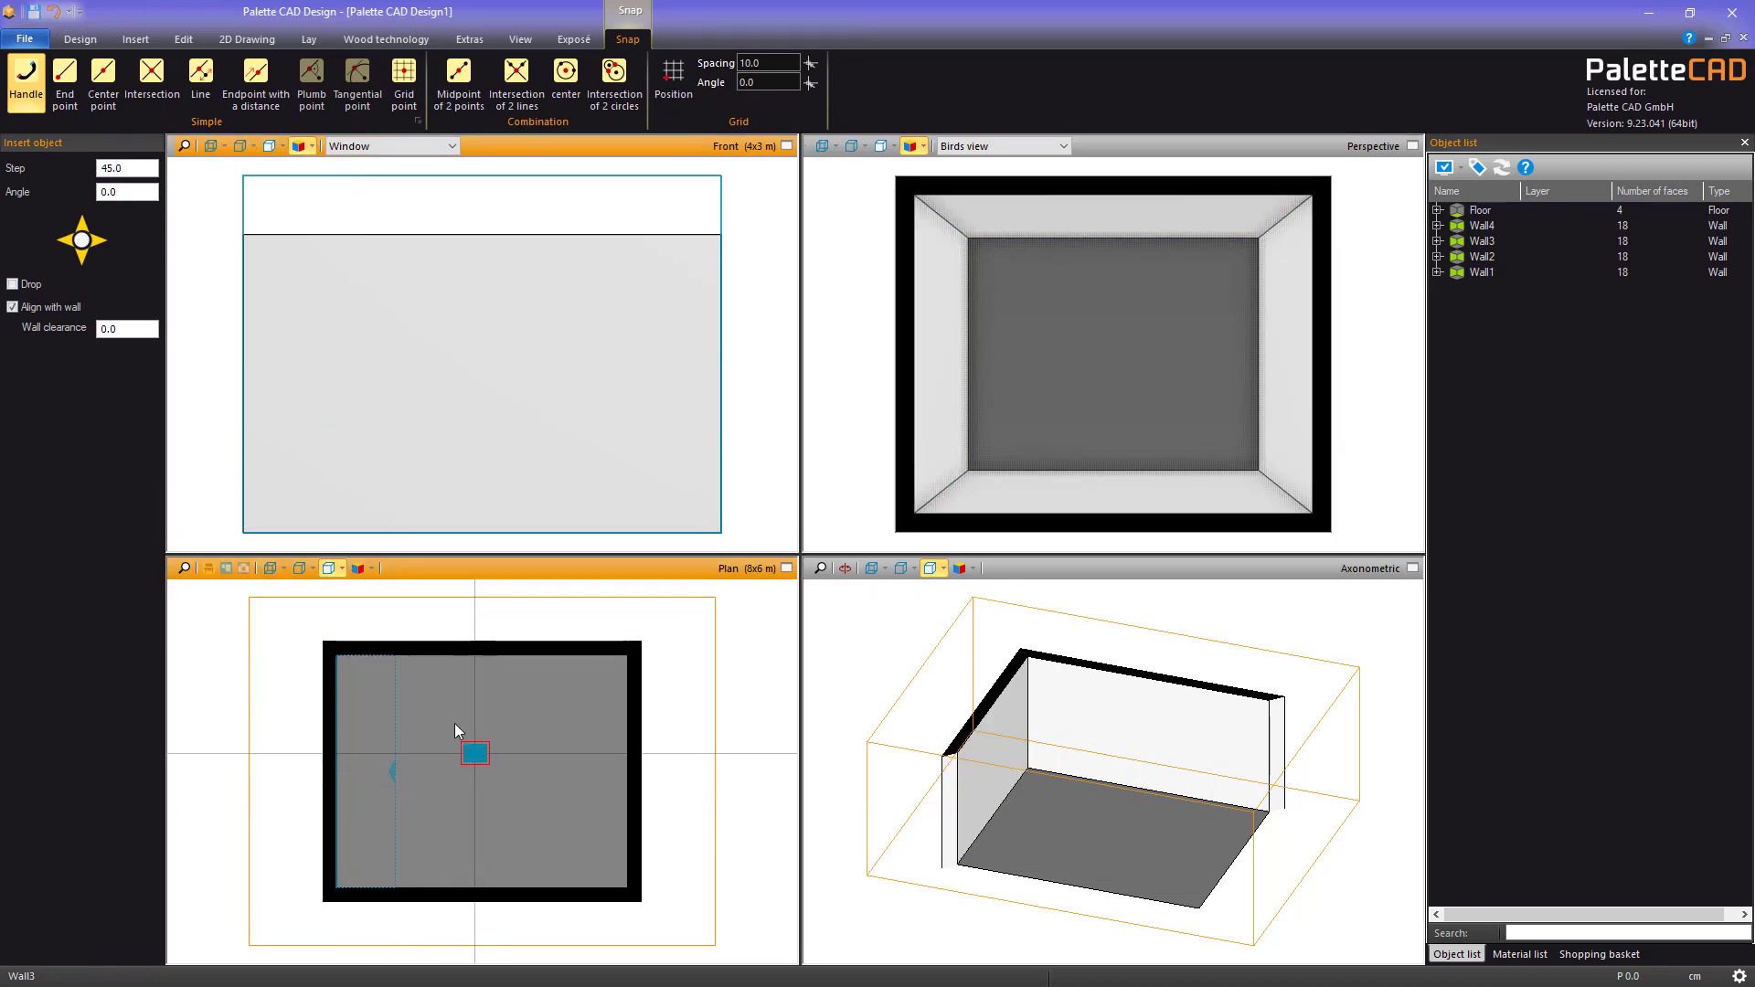
scroll(372, 699, down, 4)
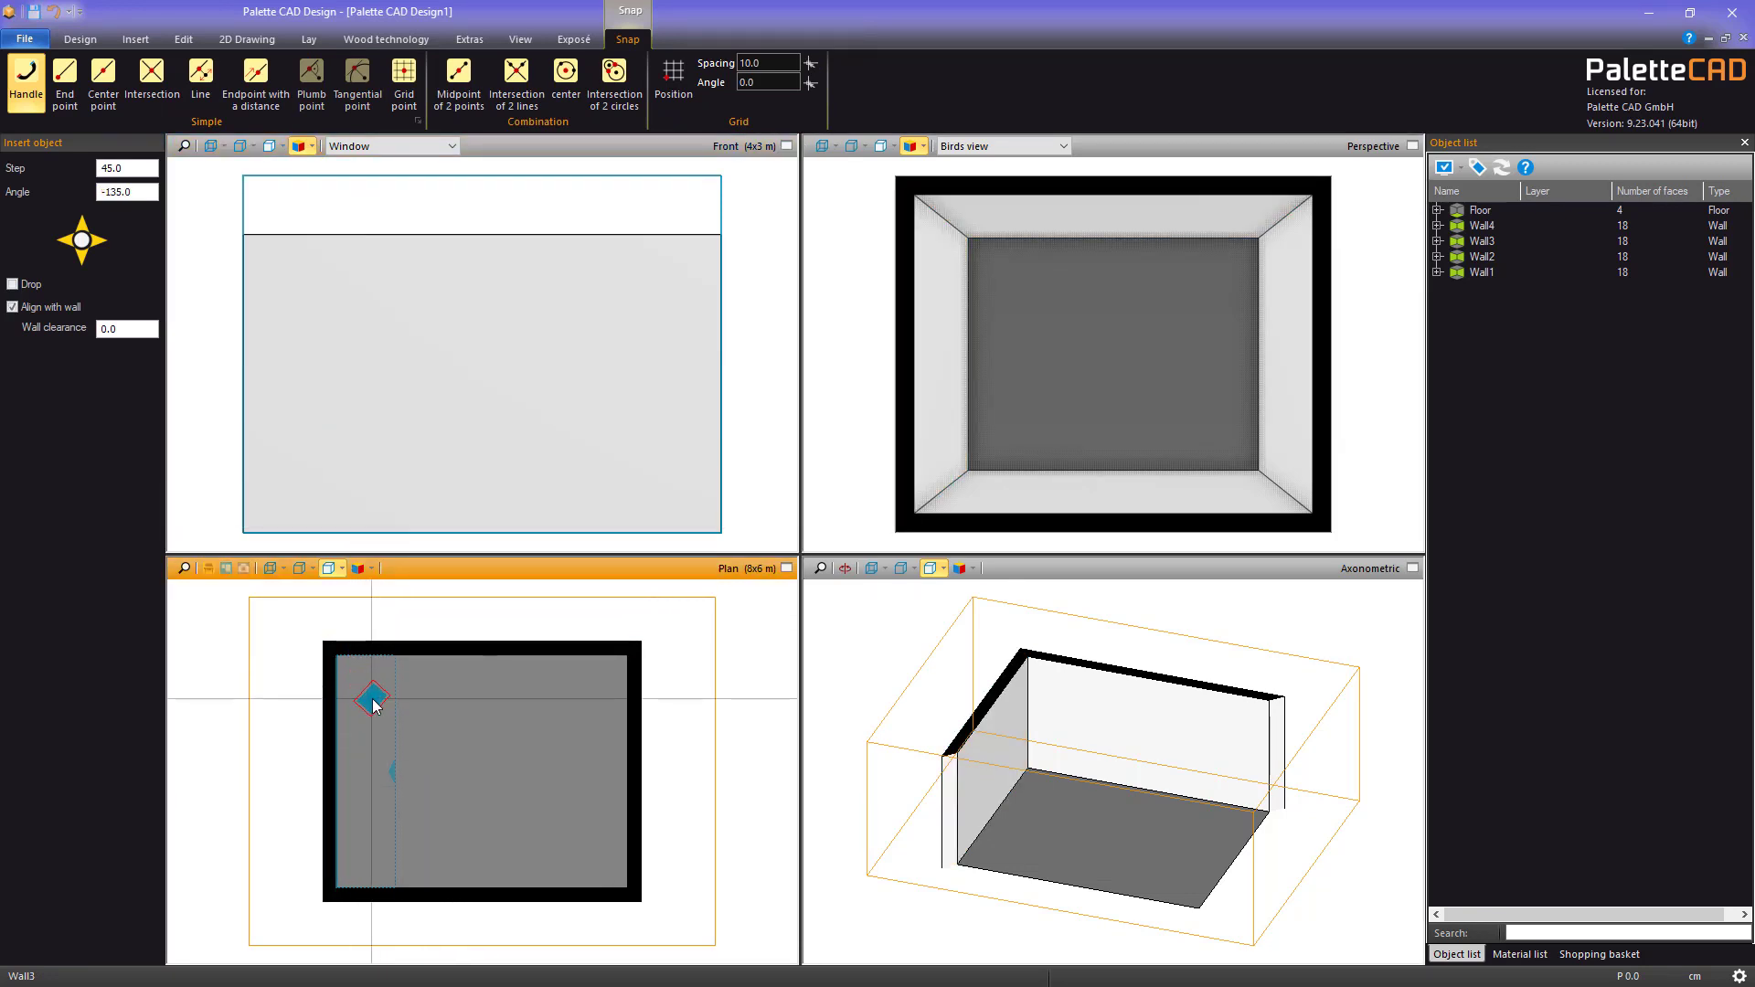
scroll(372, 697, down, 4)
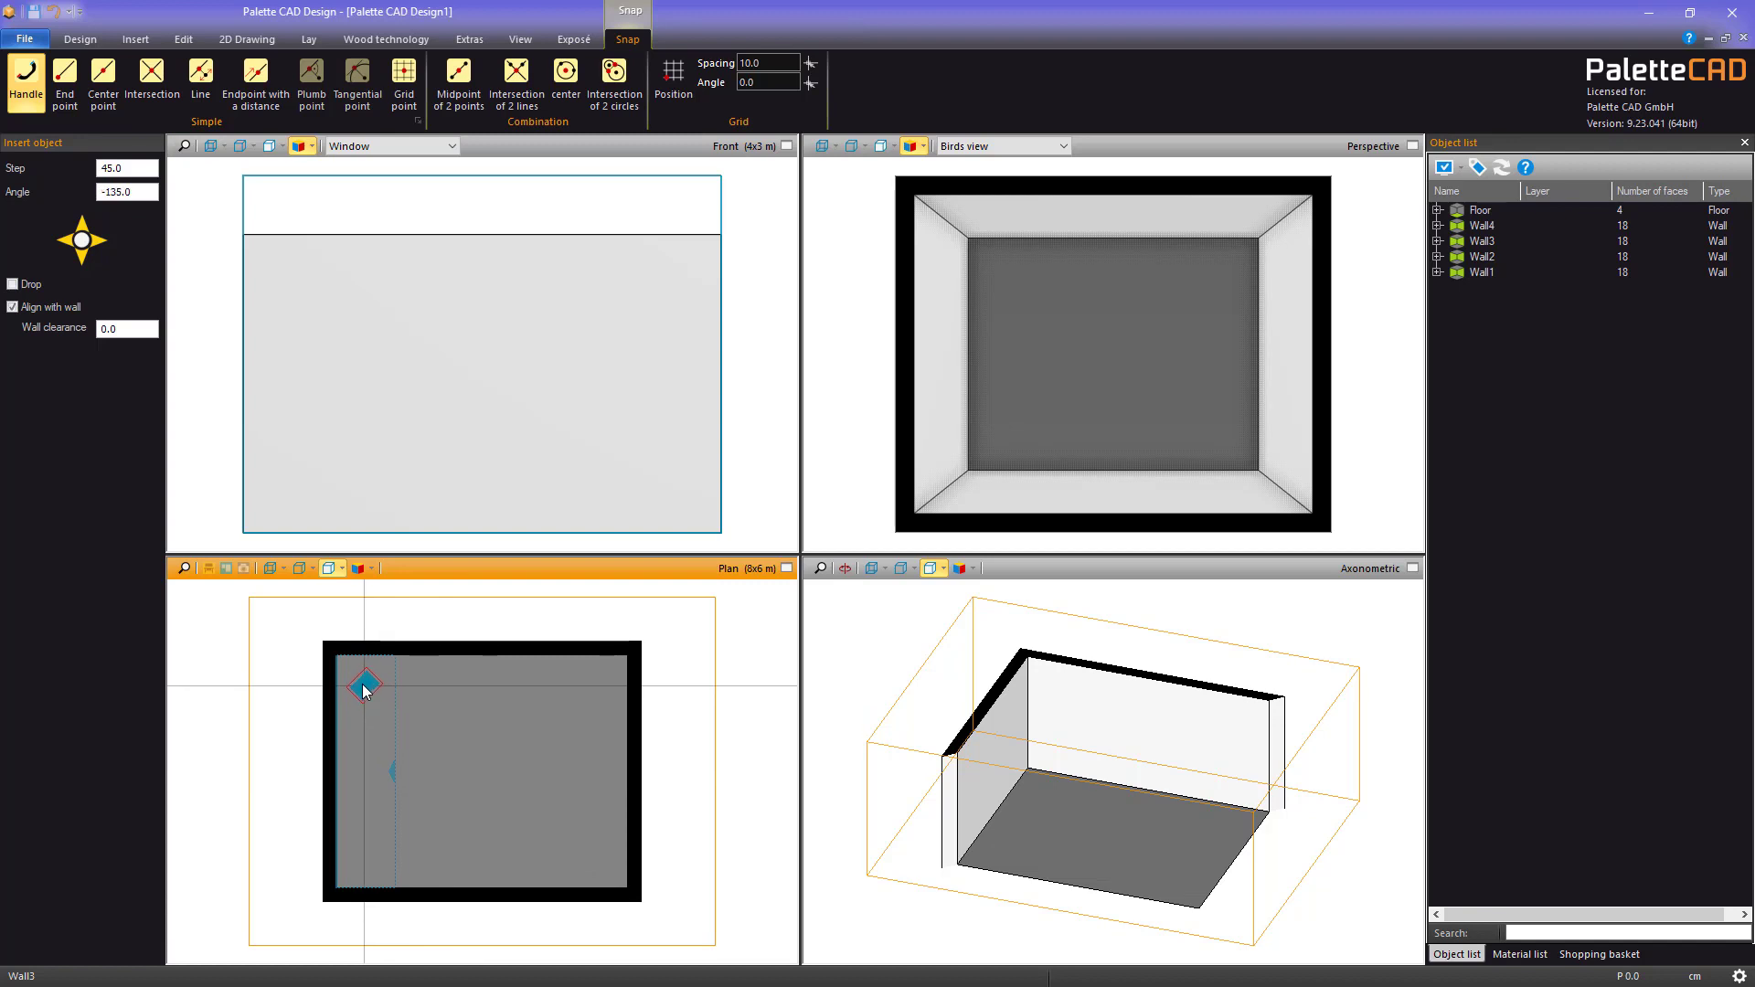
click(363, 687)
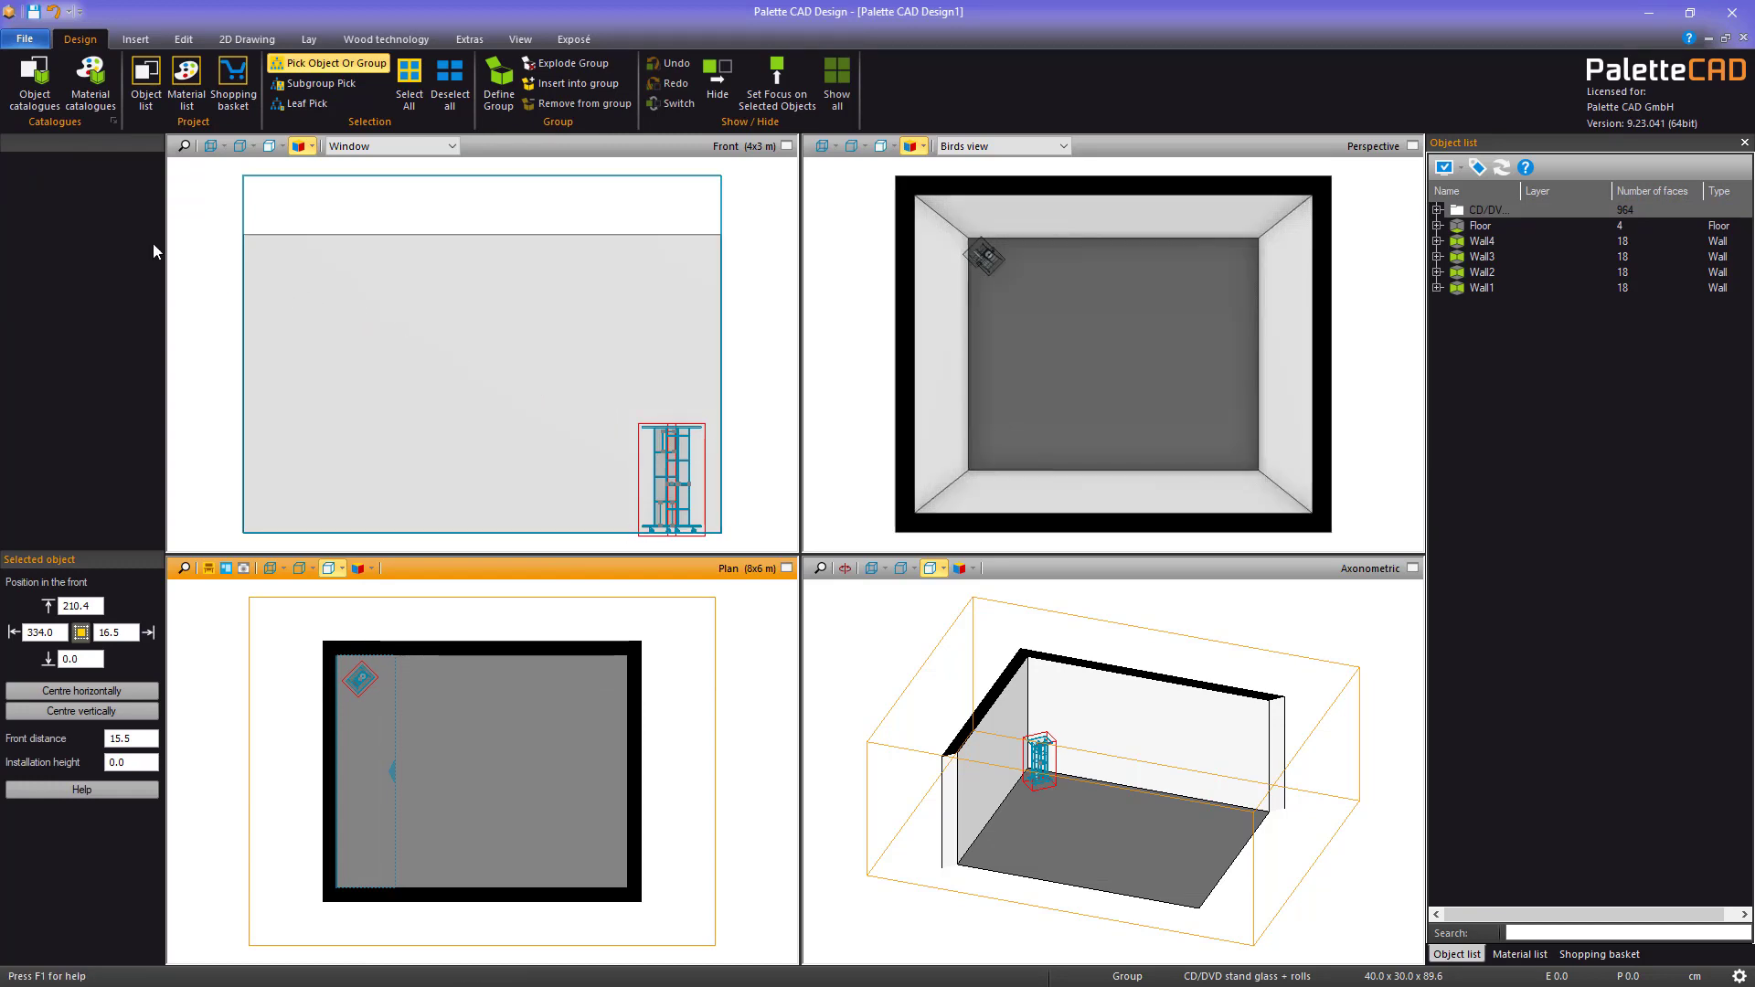
Search the object catalogue's Construction and Furnishings folder for "clock"
click(30, 92)
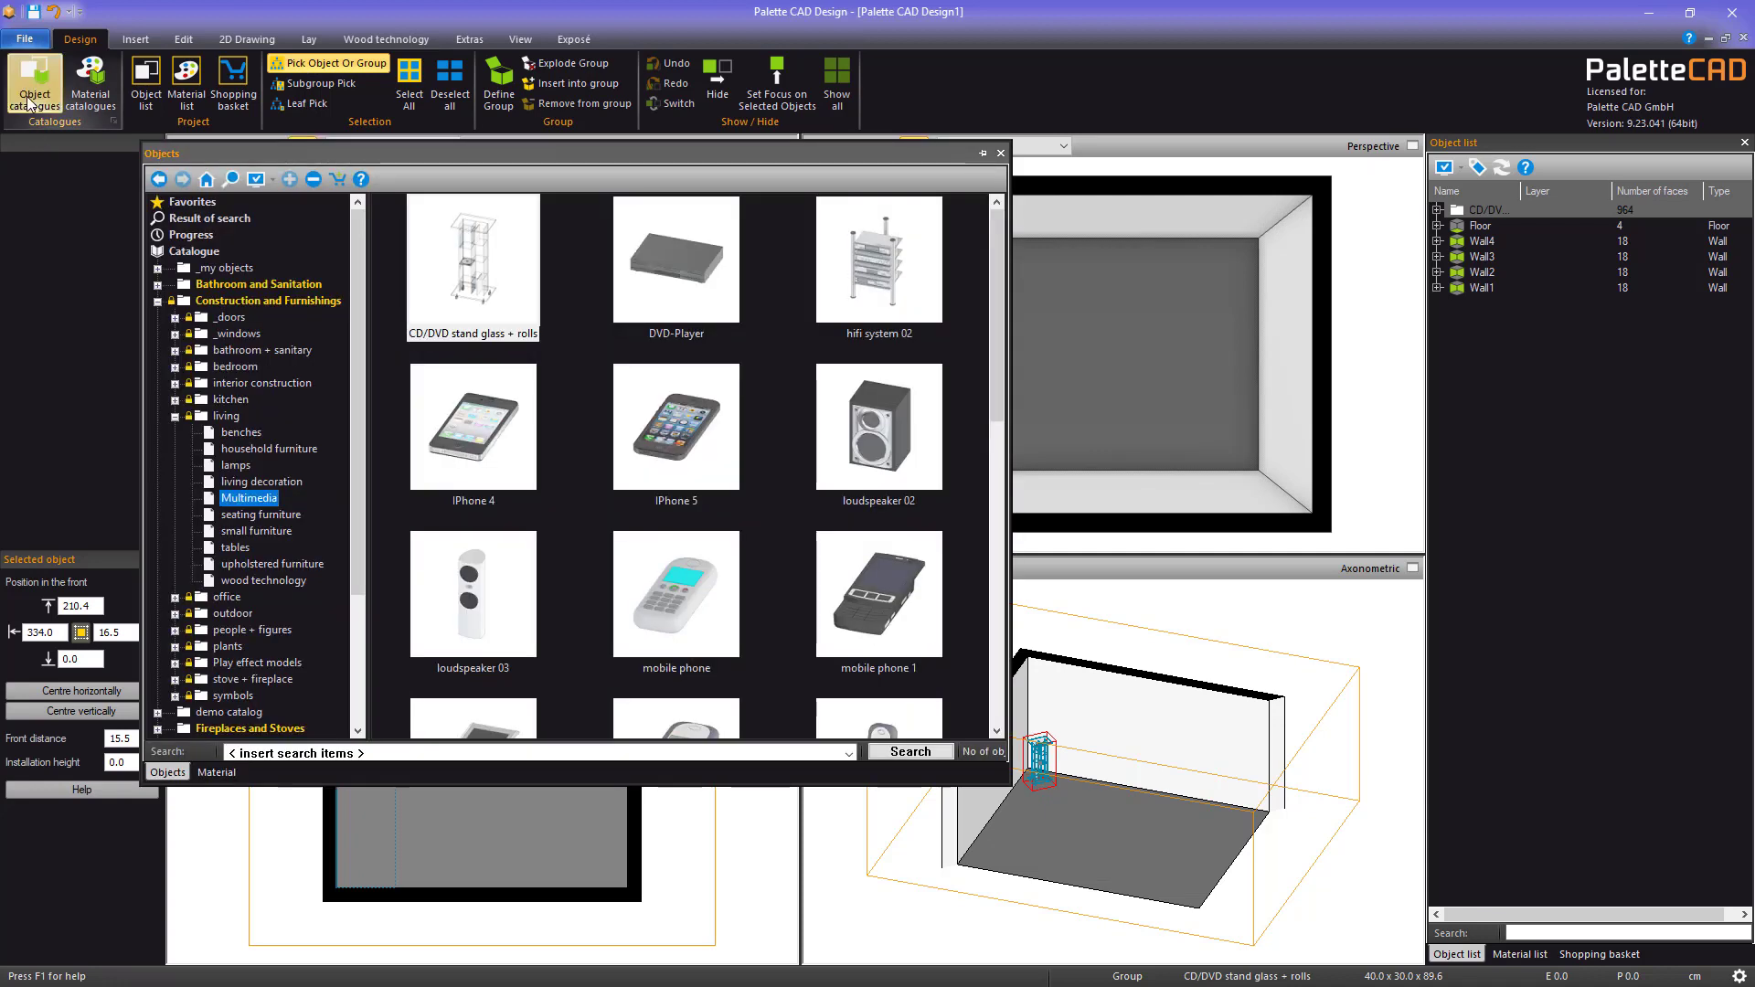
click(216, 302)
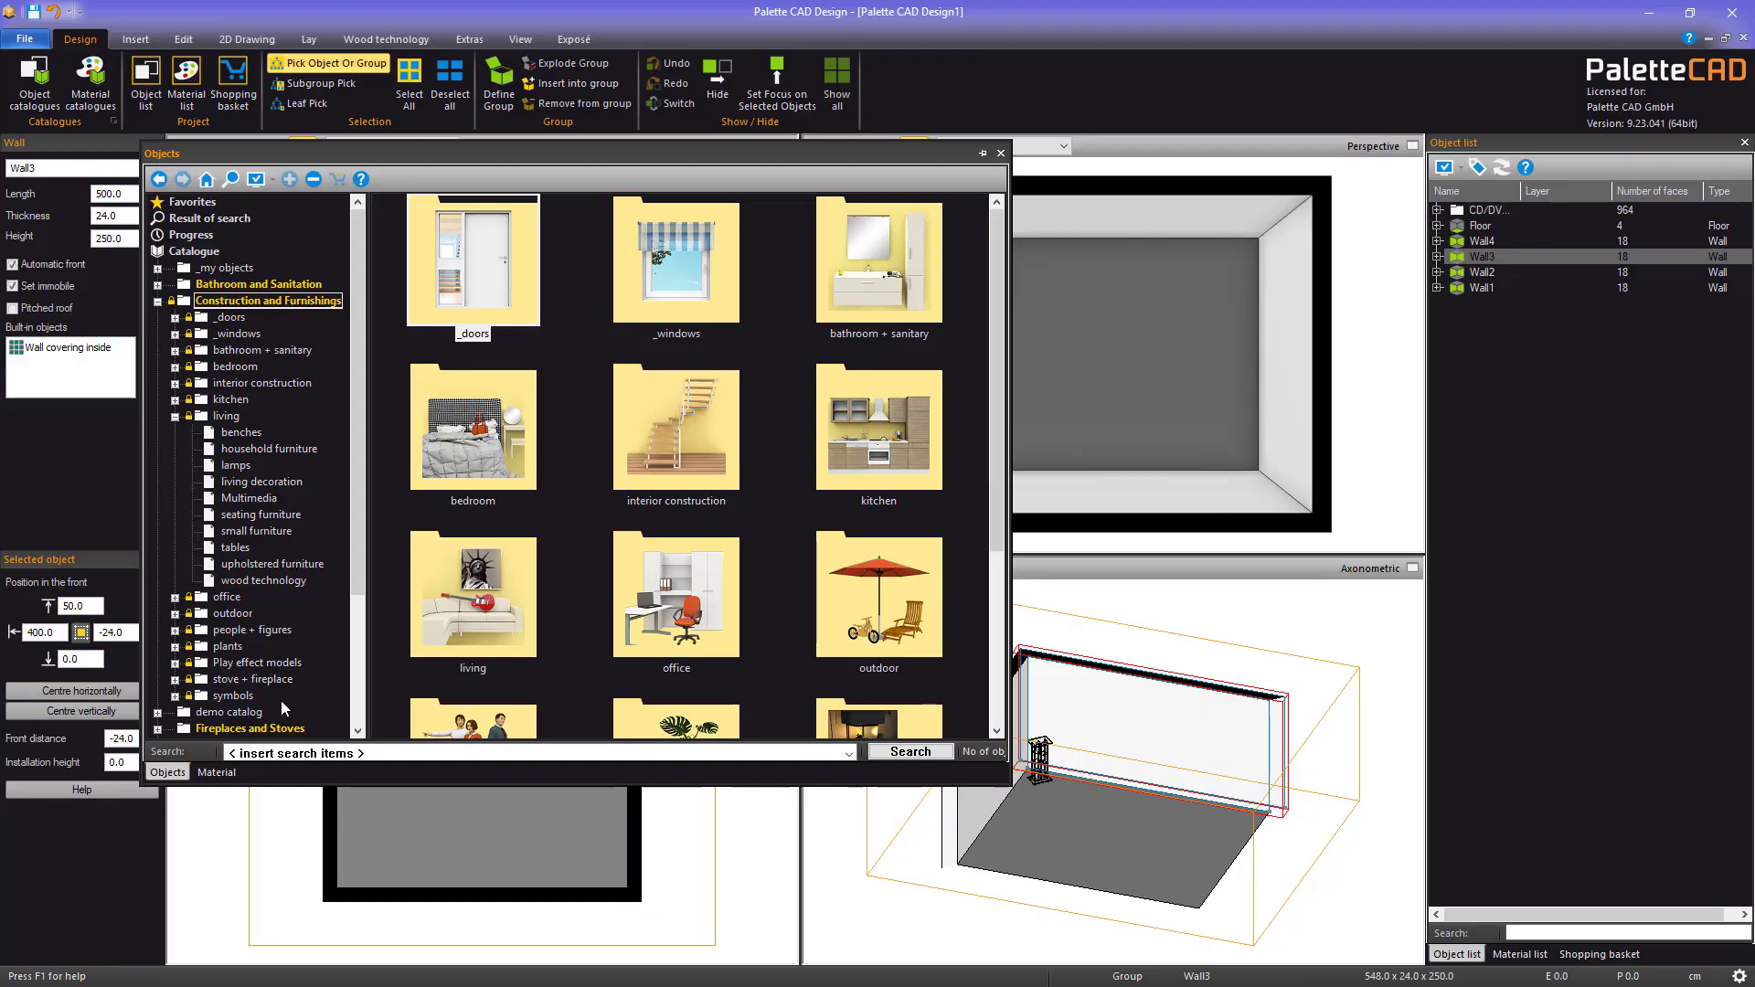
click(277, 753)
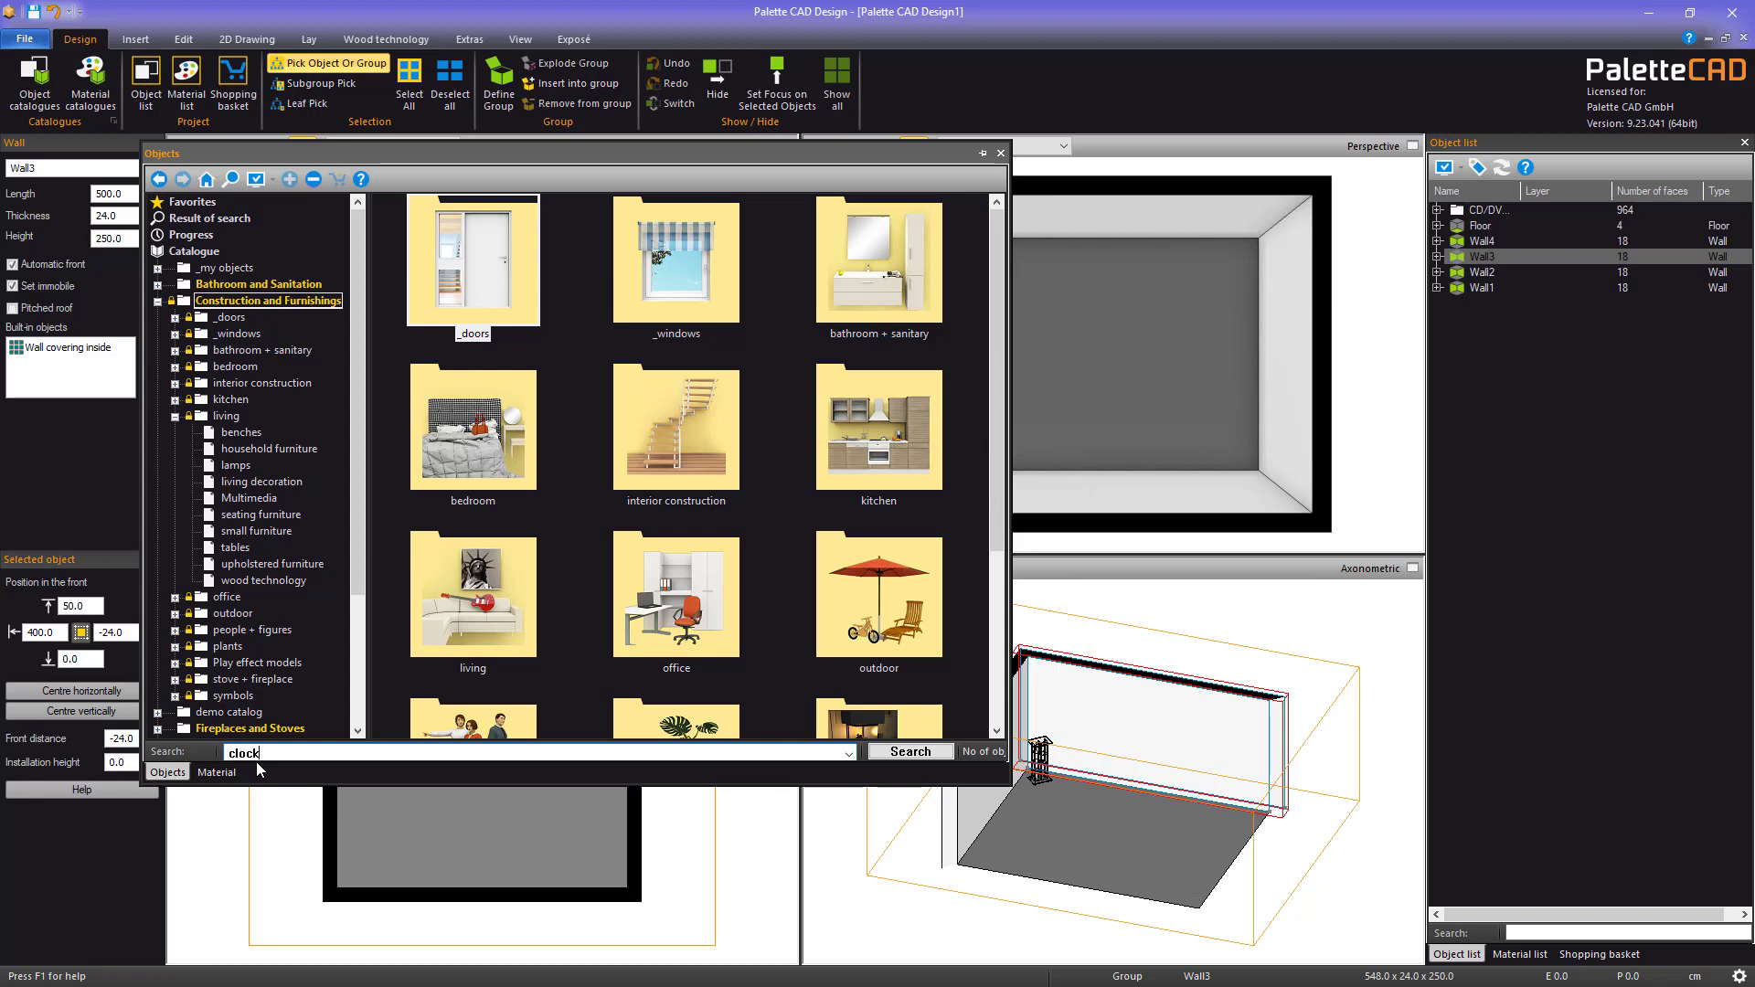
key(Return)
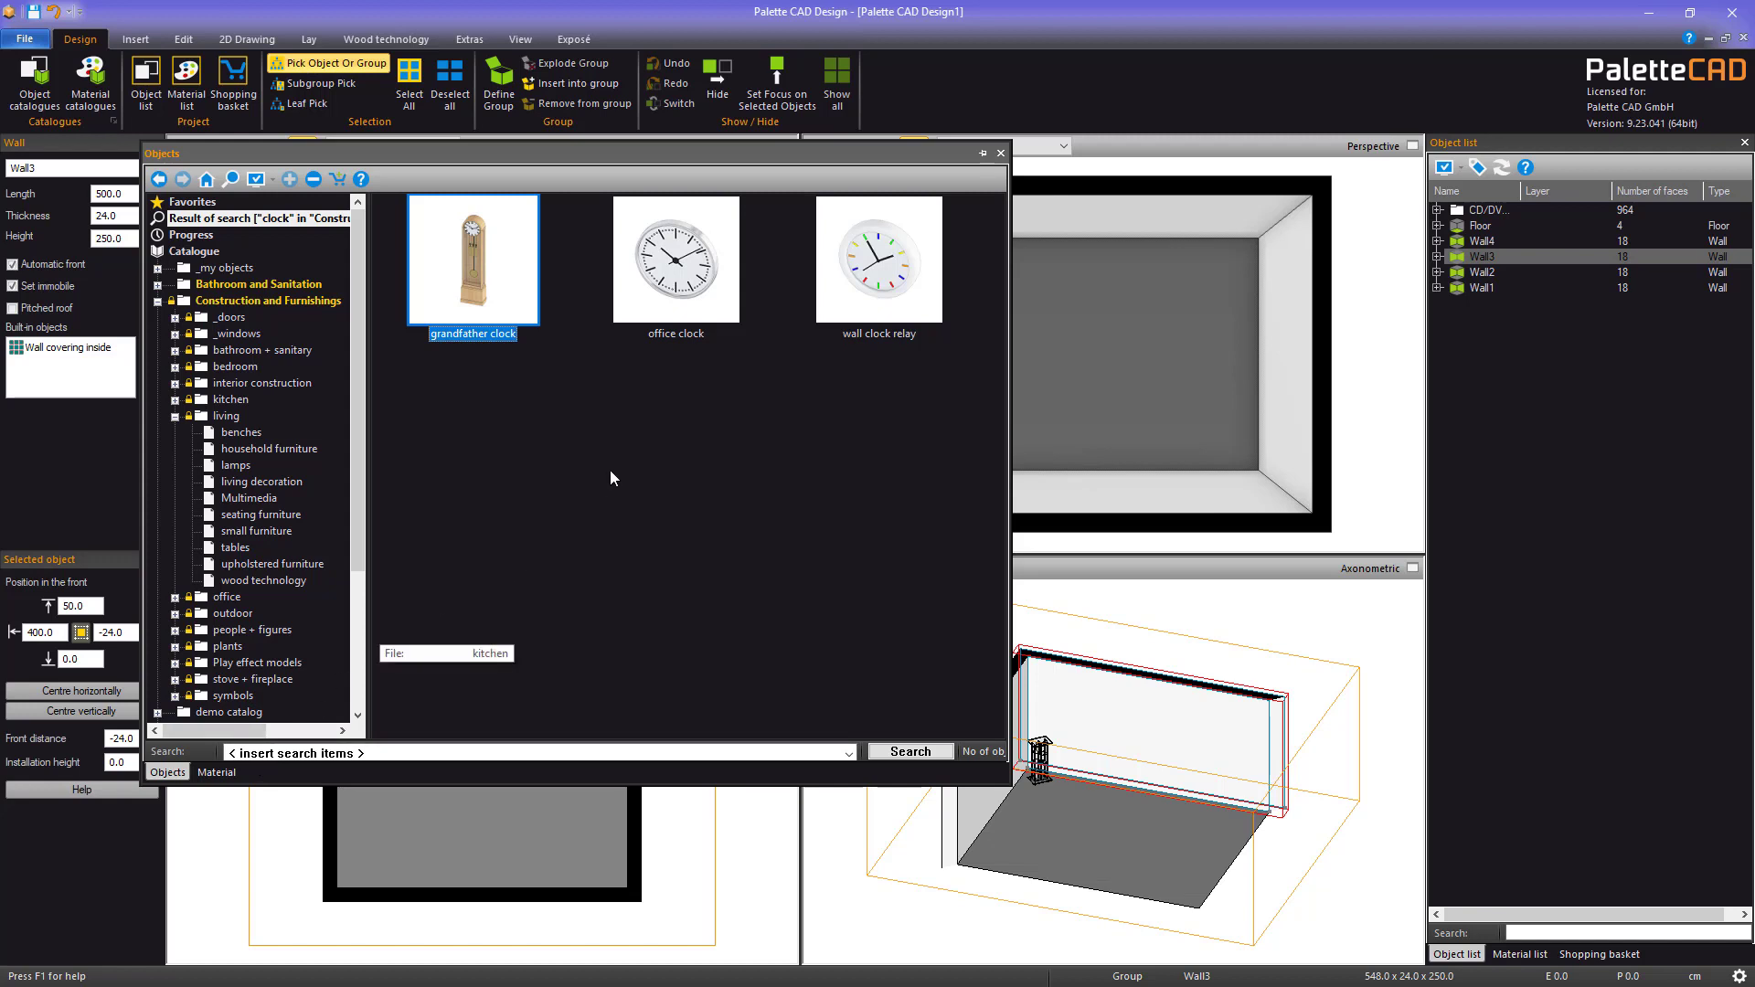
Place the office clock on Wall3 above the CD/DVD stand, about 69 cm from the near front edge and 150 cm above the floor
click(724, 298)
double_click(724, 298)
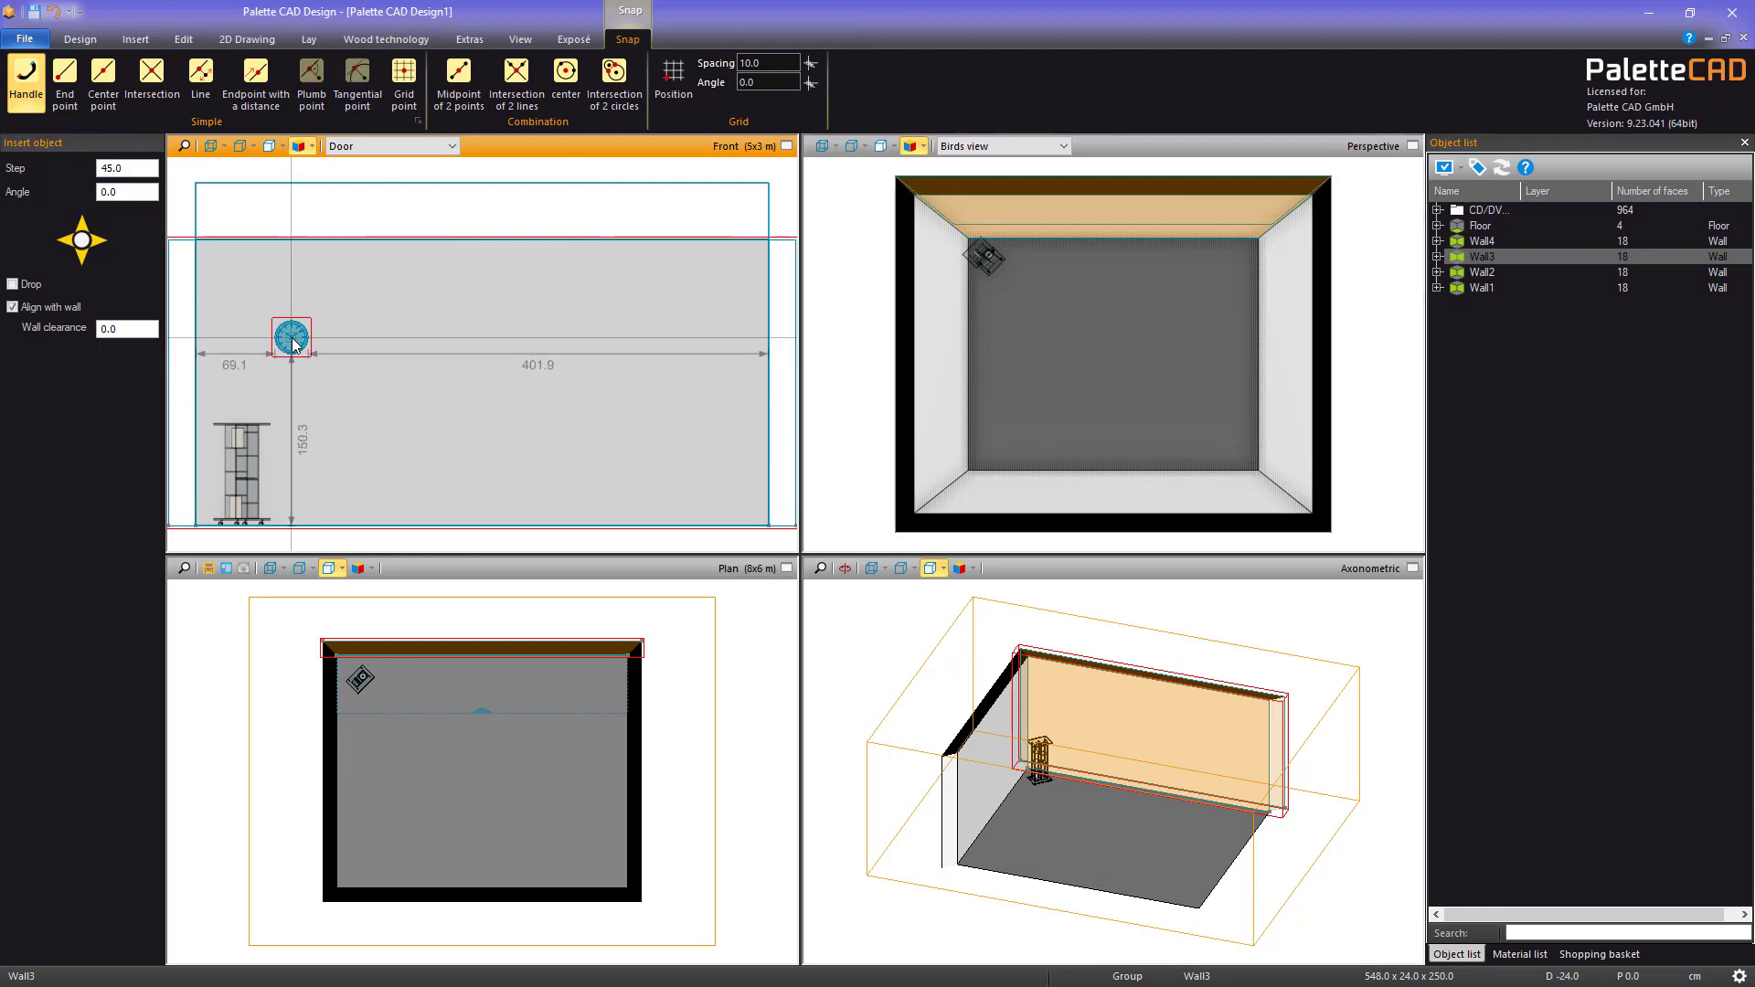
click(294, 340)
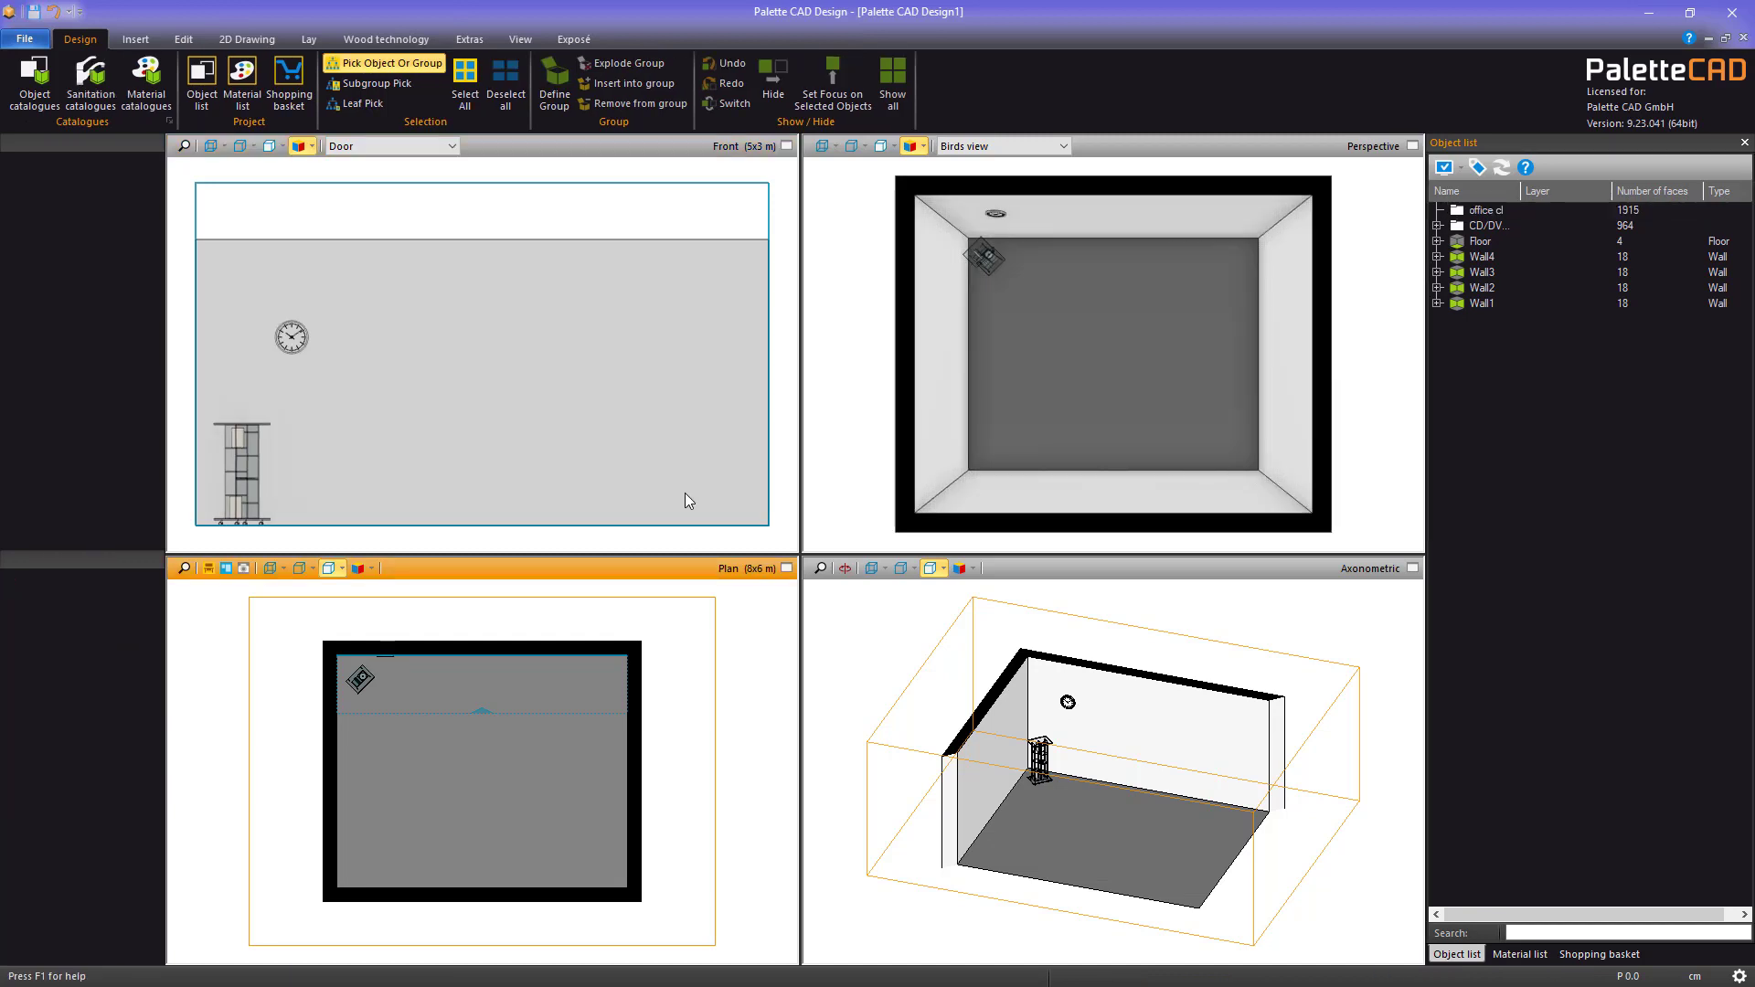
View the sanitation catalogues, close them, and search the material catalogue's Construction and Furnishings folder for "wood"
click(107, 99)
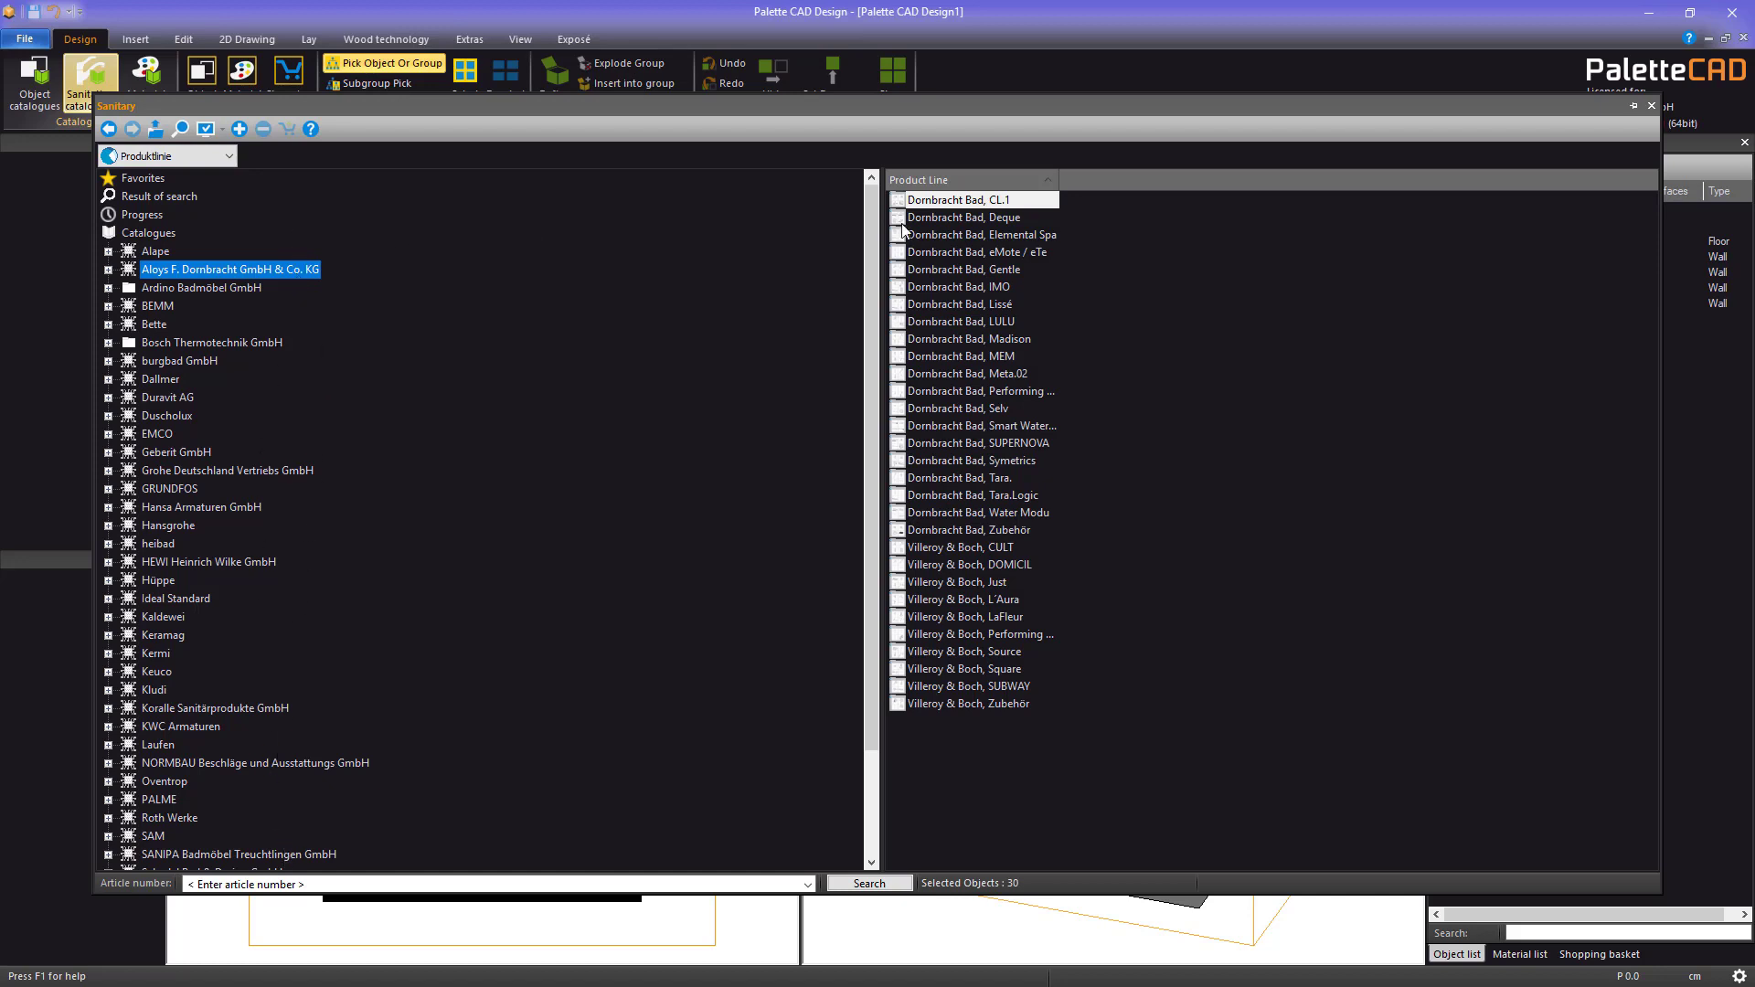
click(1651, 106)
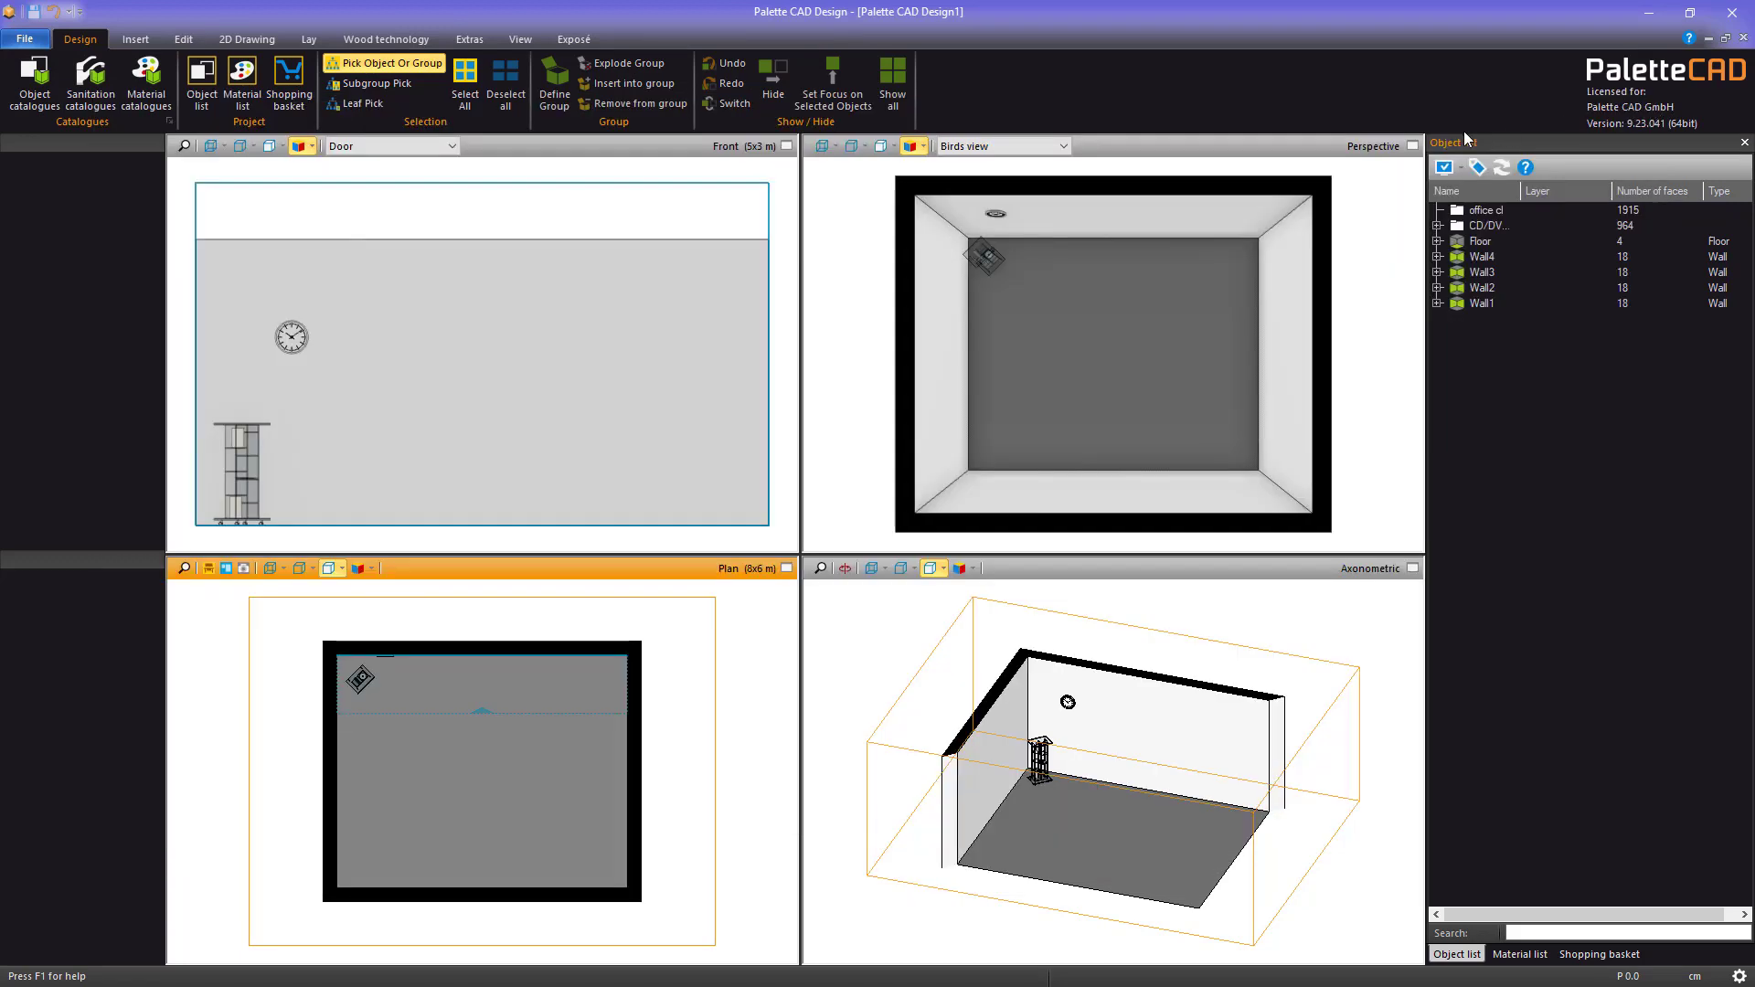
click(166, 107)
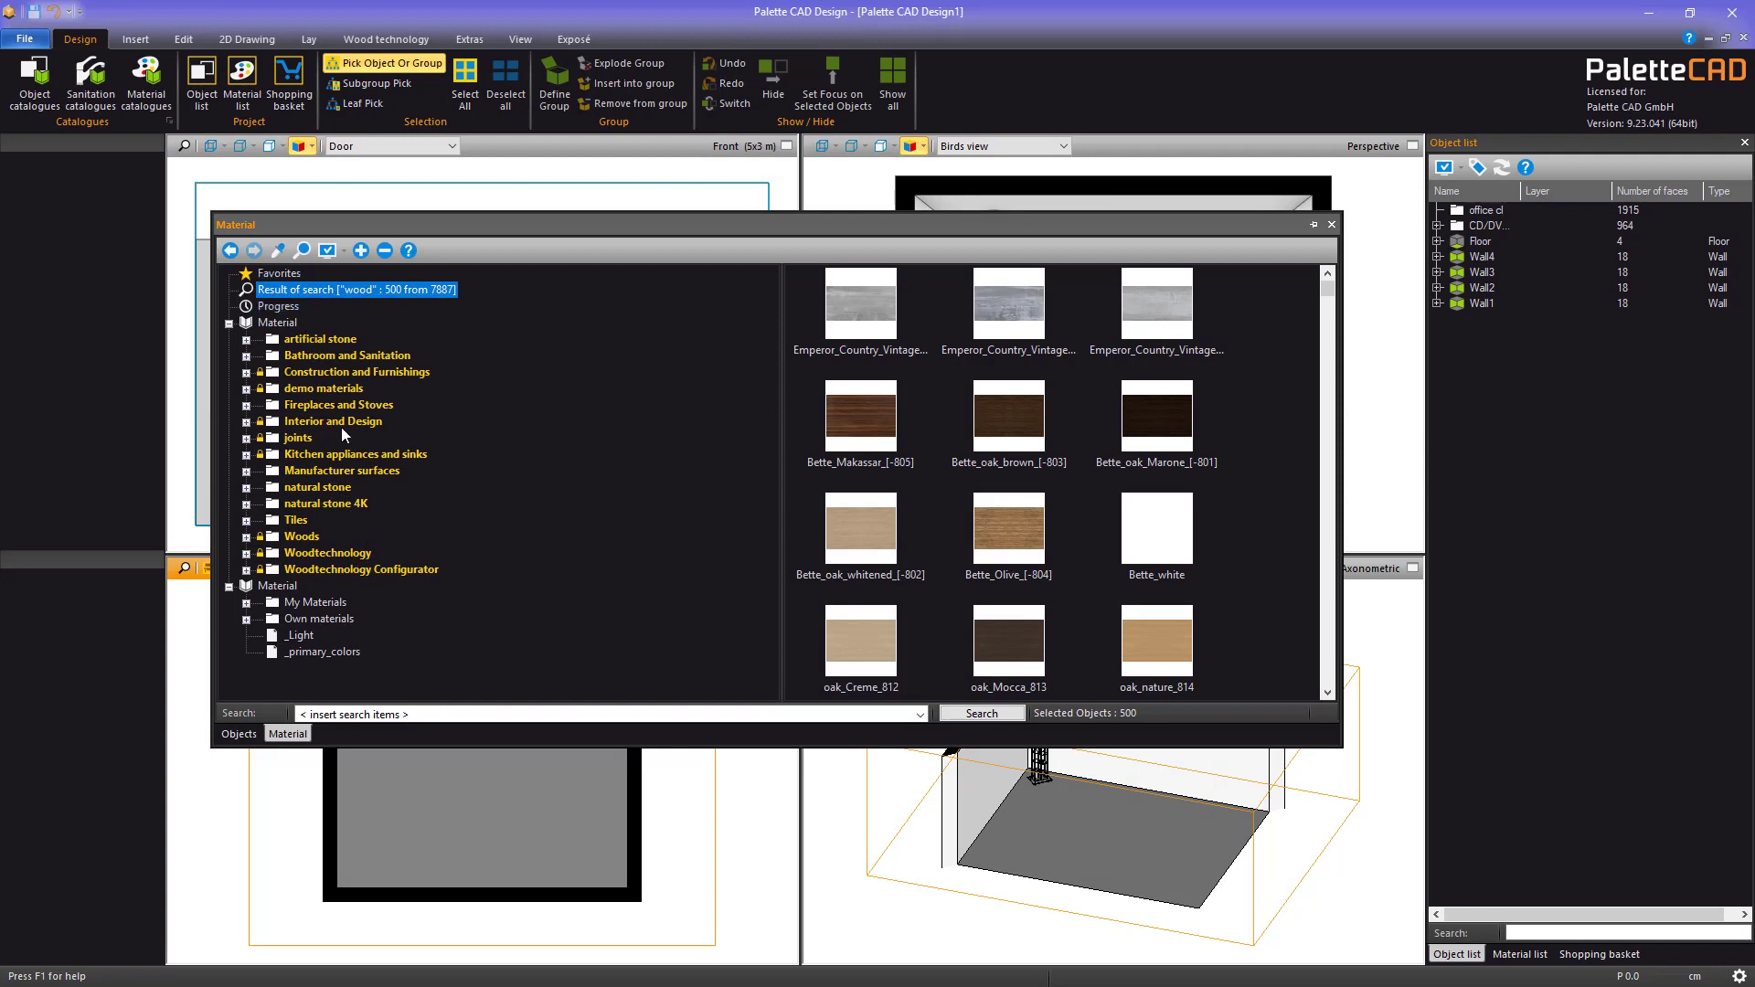
click(318, 373)
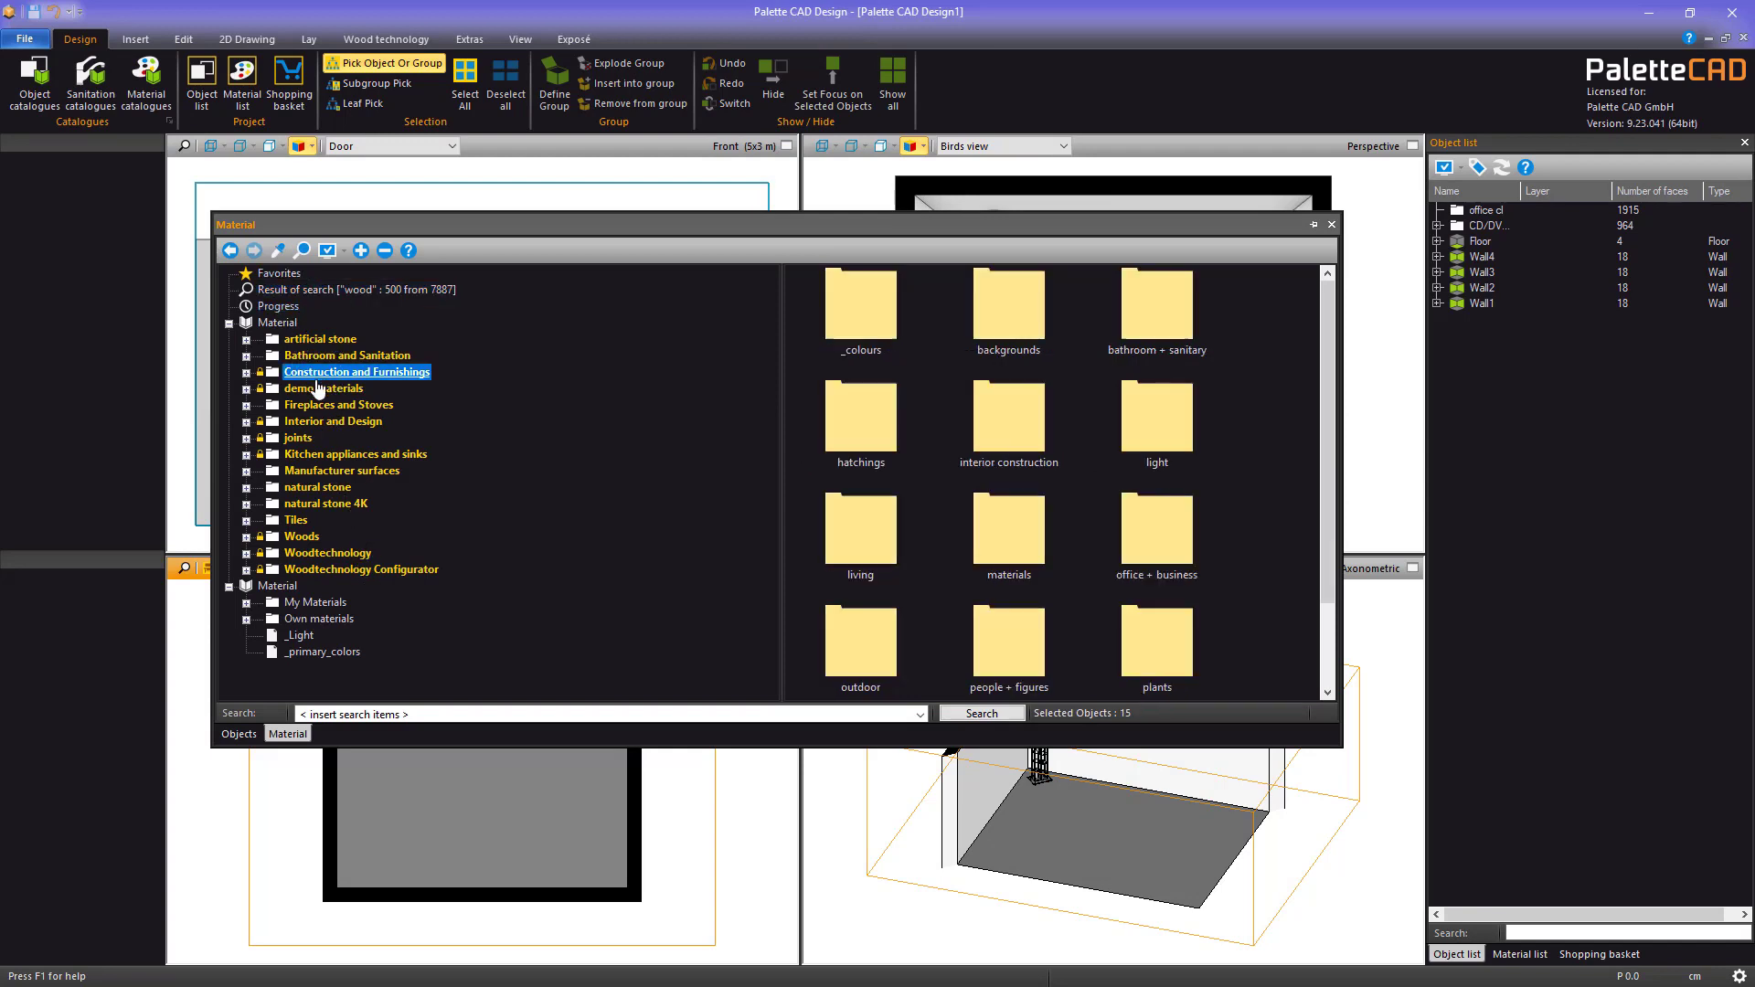
click(370, 714)
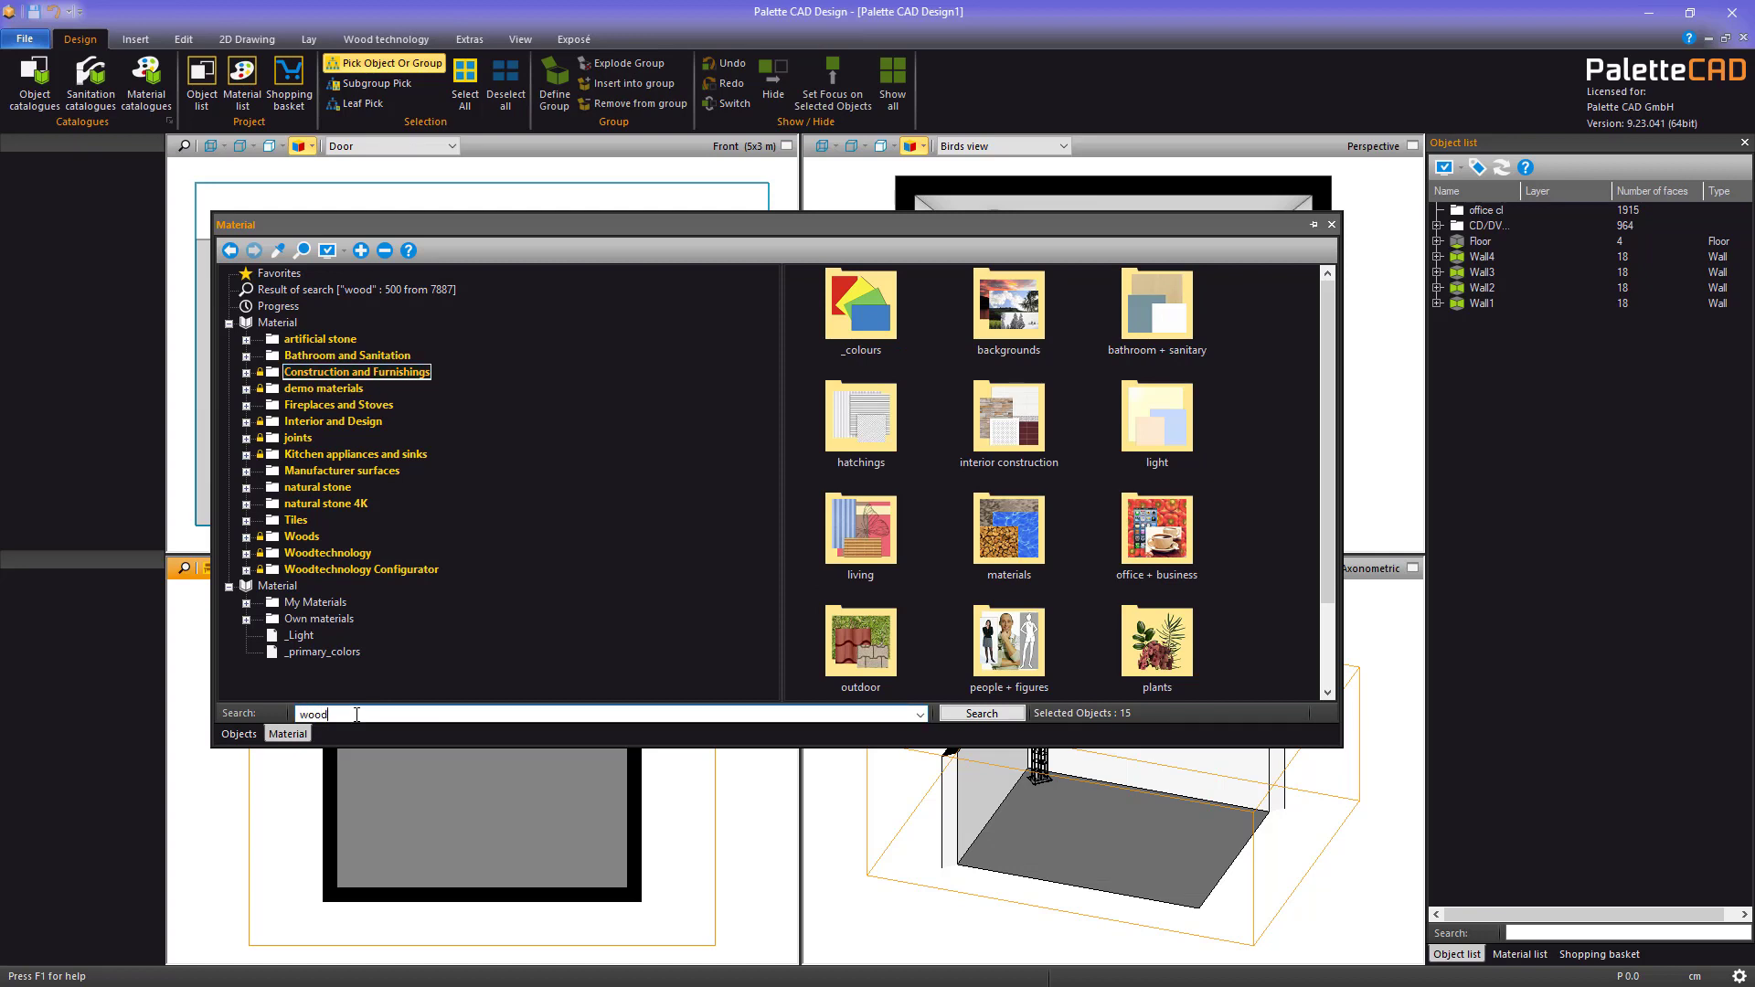
key(Return)
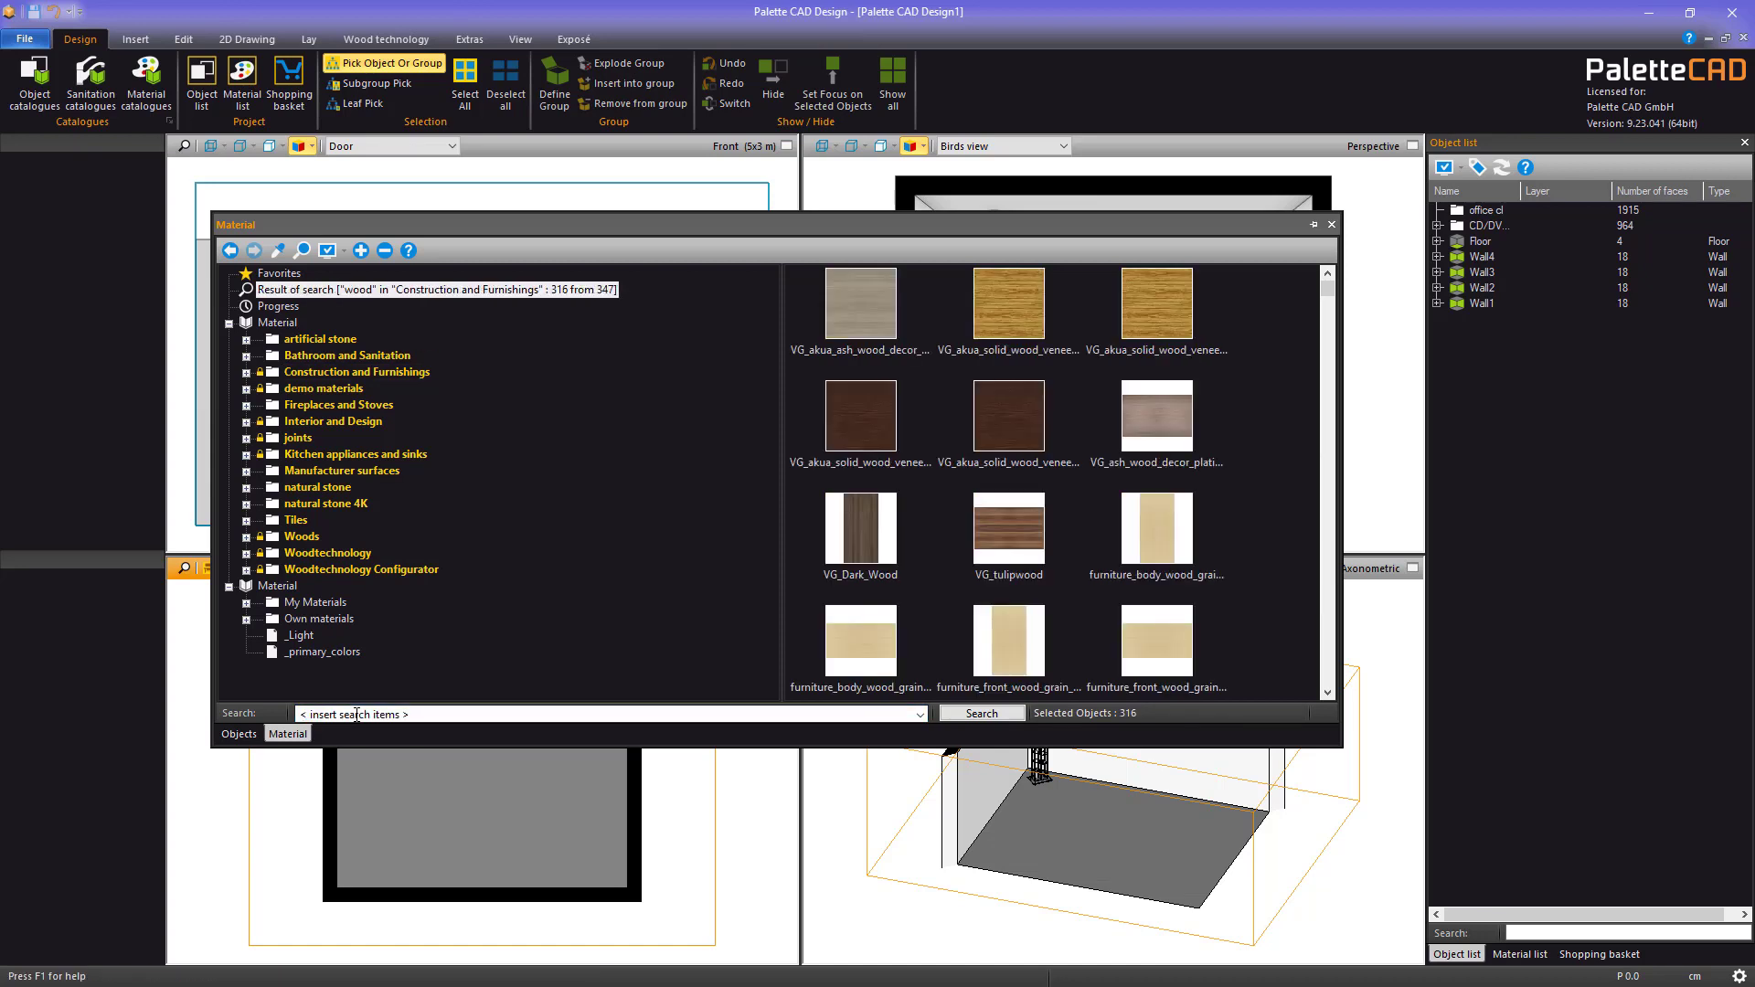
Apply the VG_tulipwood material to the floor and the light VG_akua_solid_wood veneer to the CD/DVD stand
drag(1006, 530, 1095, 816)
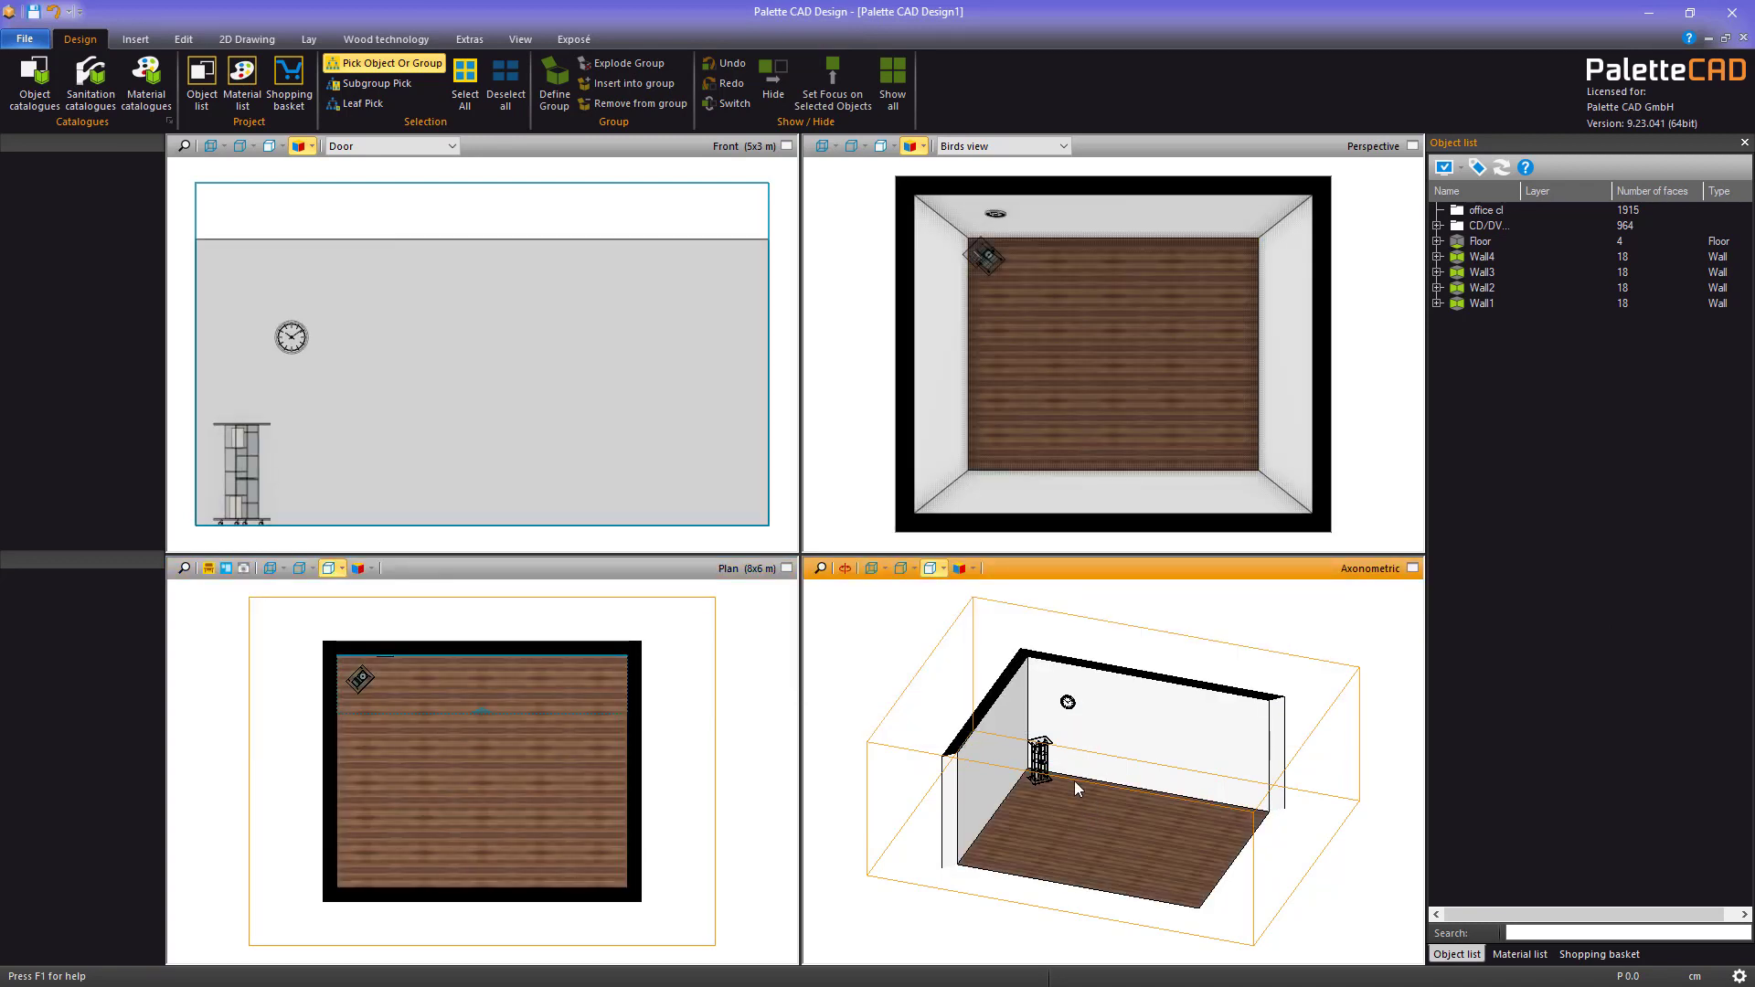
click(146, 82)
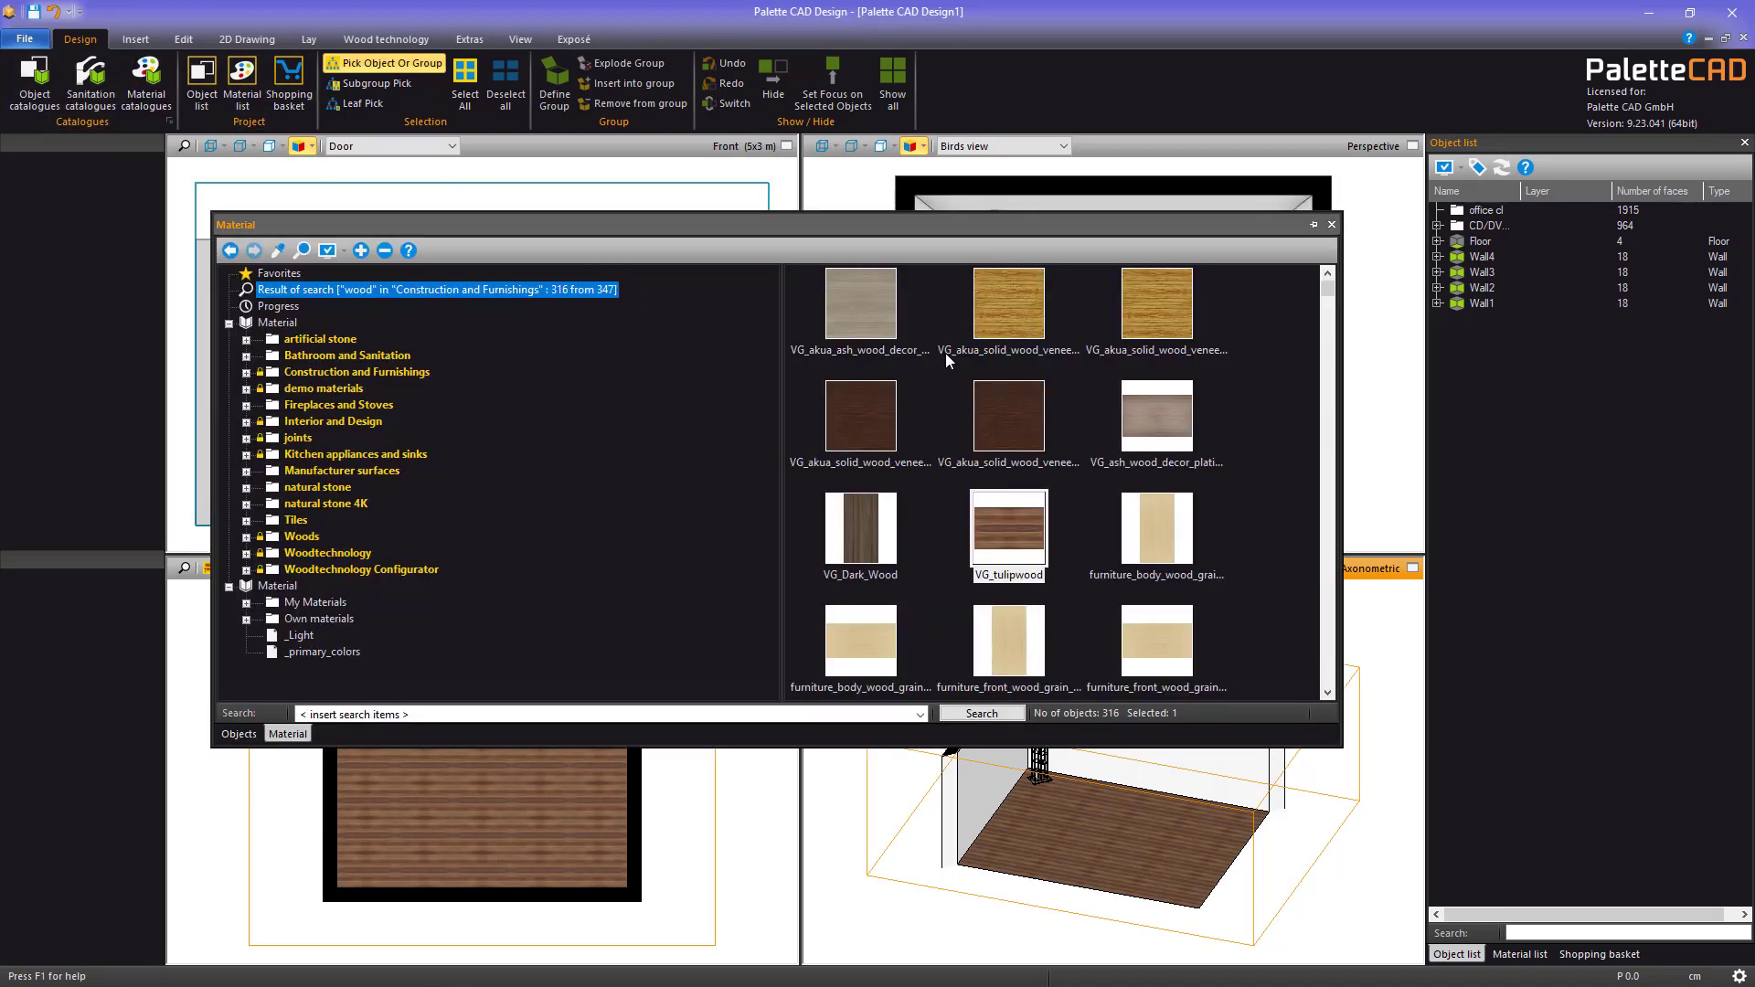
drag(1009, 320, 1045, 753)
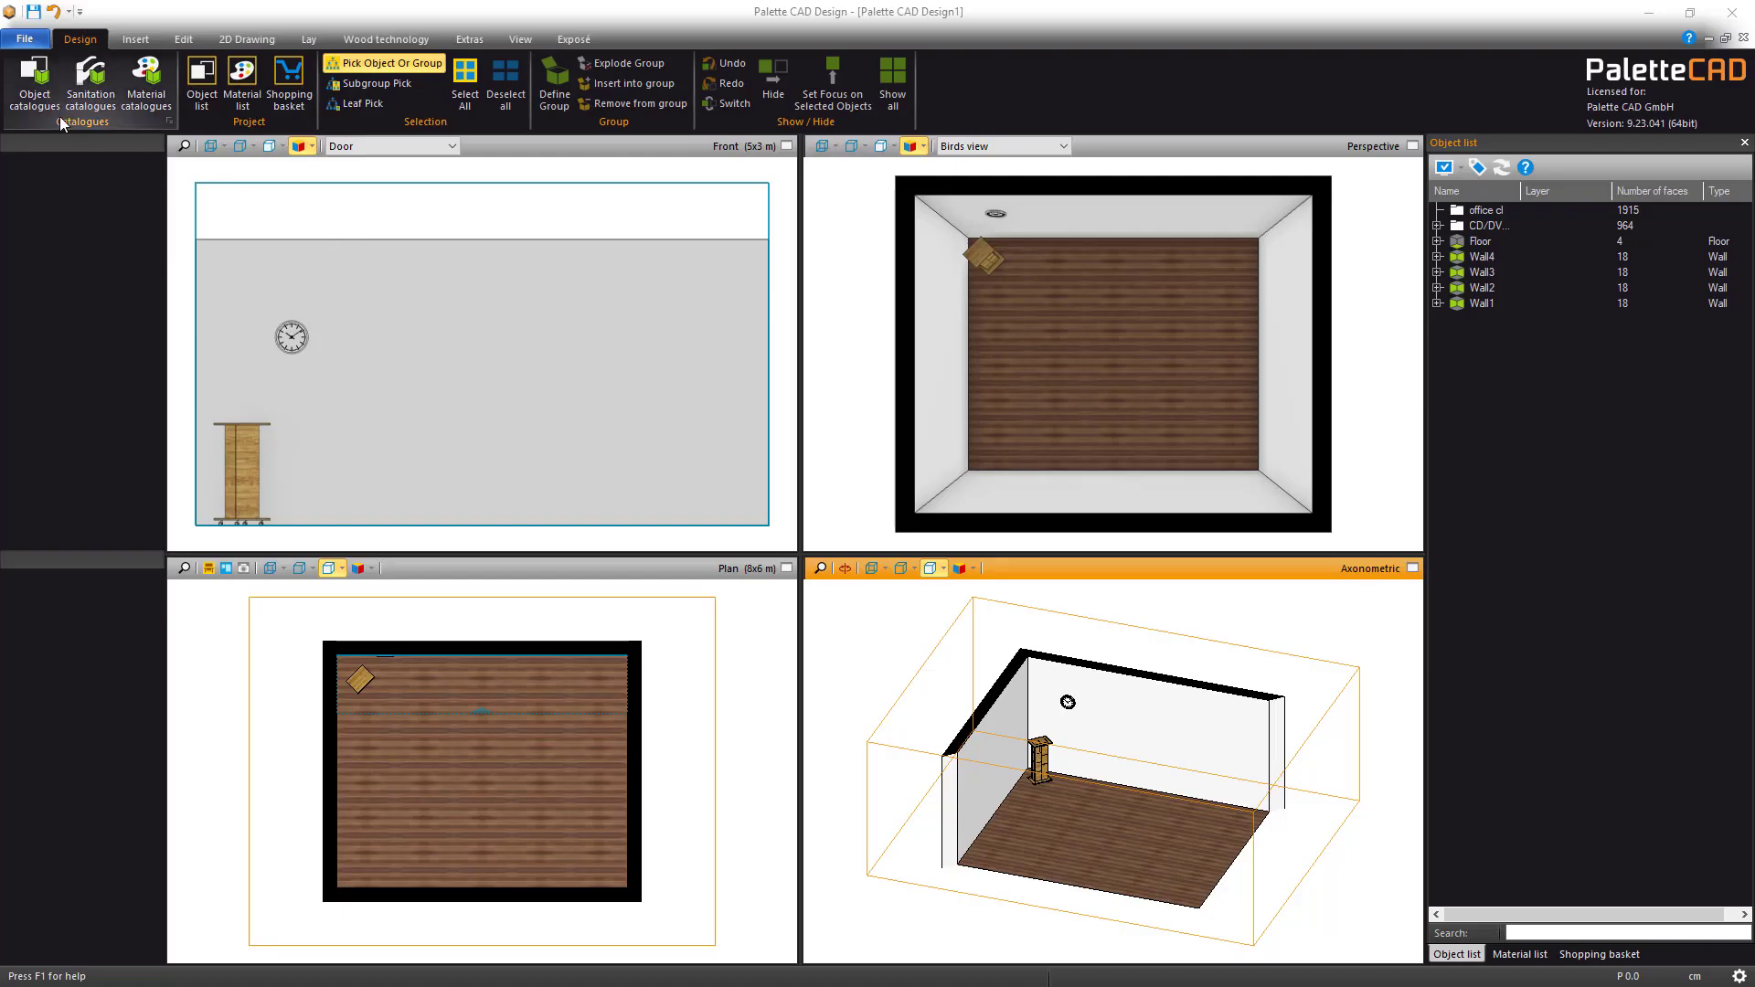
View the Bathroom and Sanitation objects, return to the wood material results, and apply VG_akua_ash_wood_decor to the floor
click(36, 84)
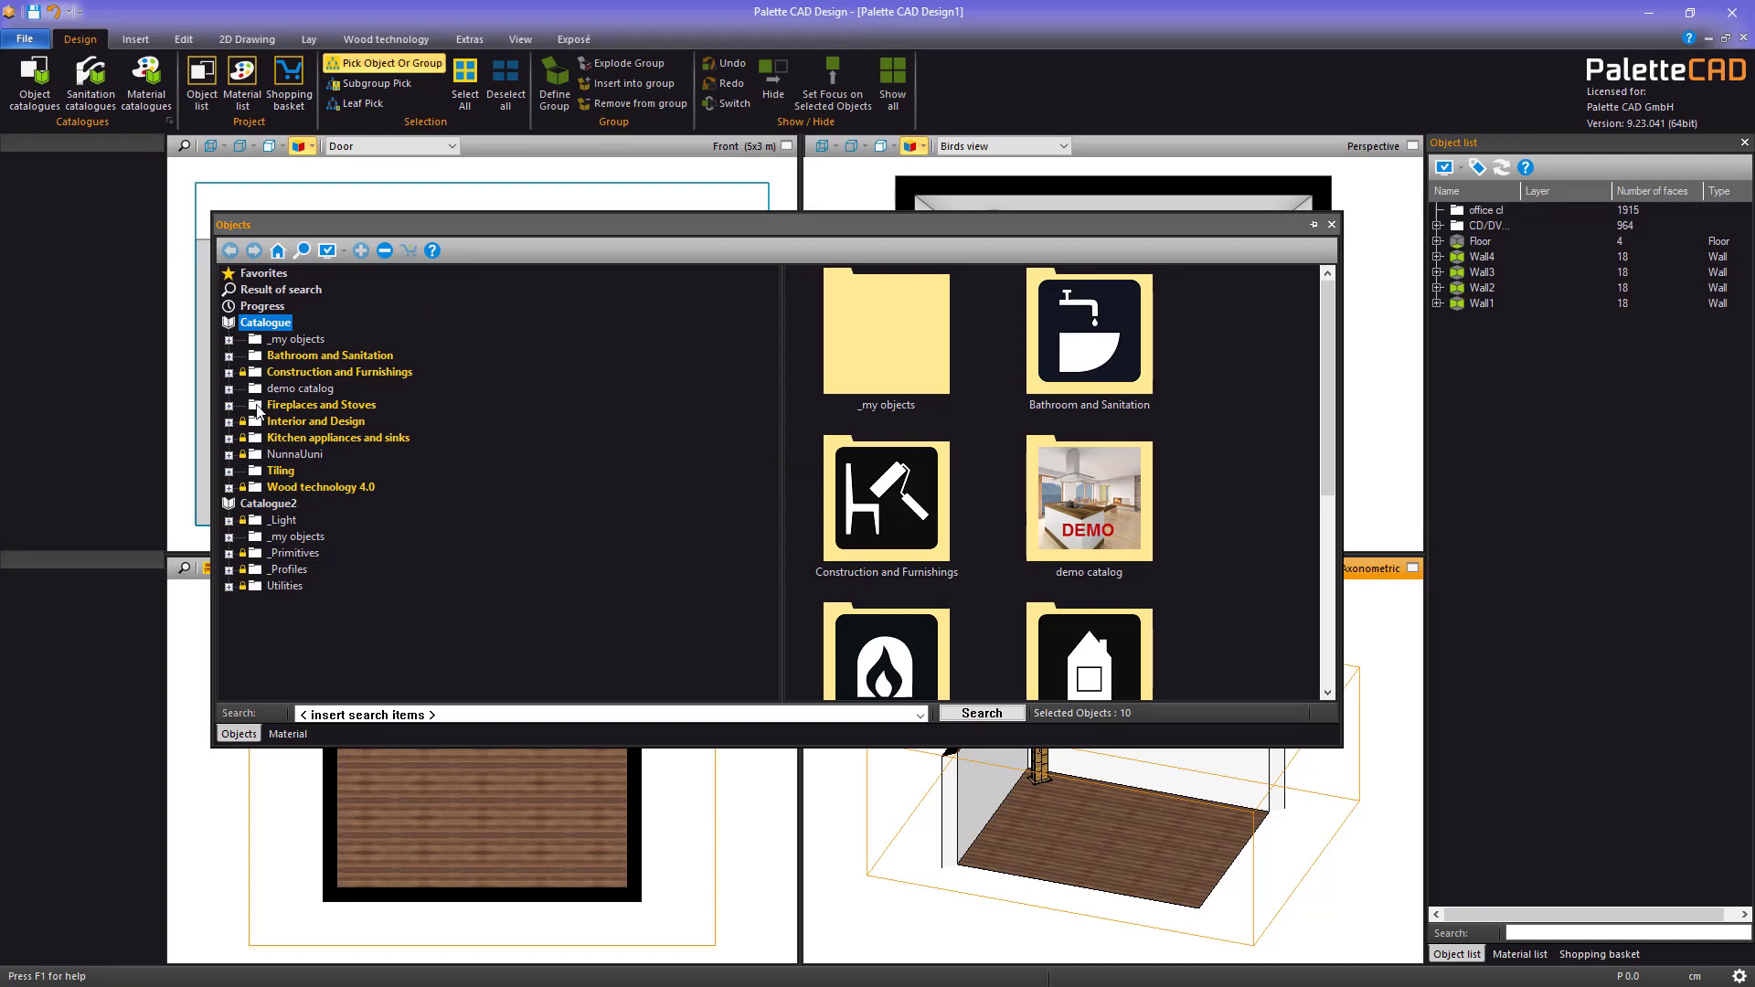
click(279, 357)
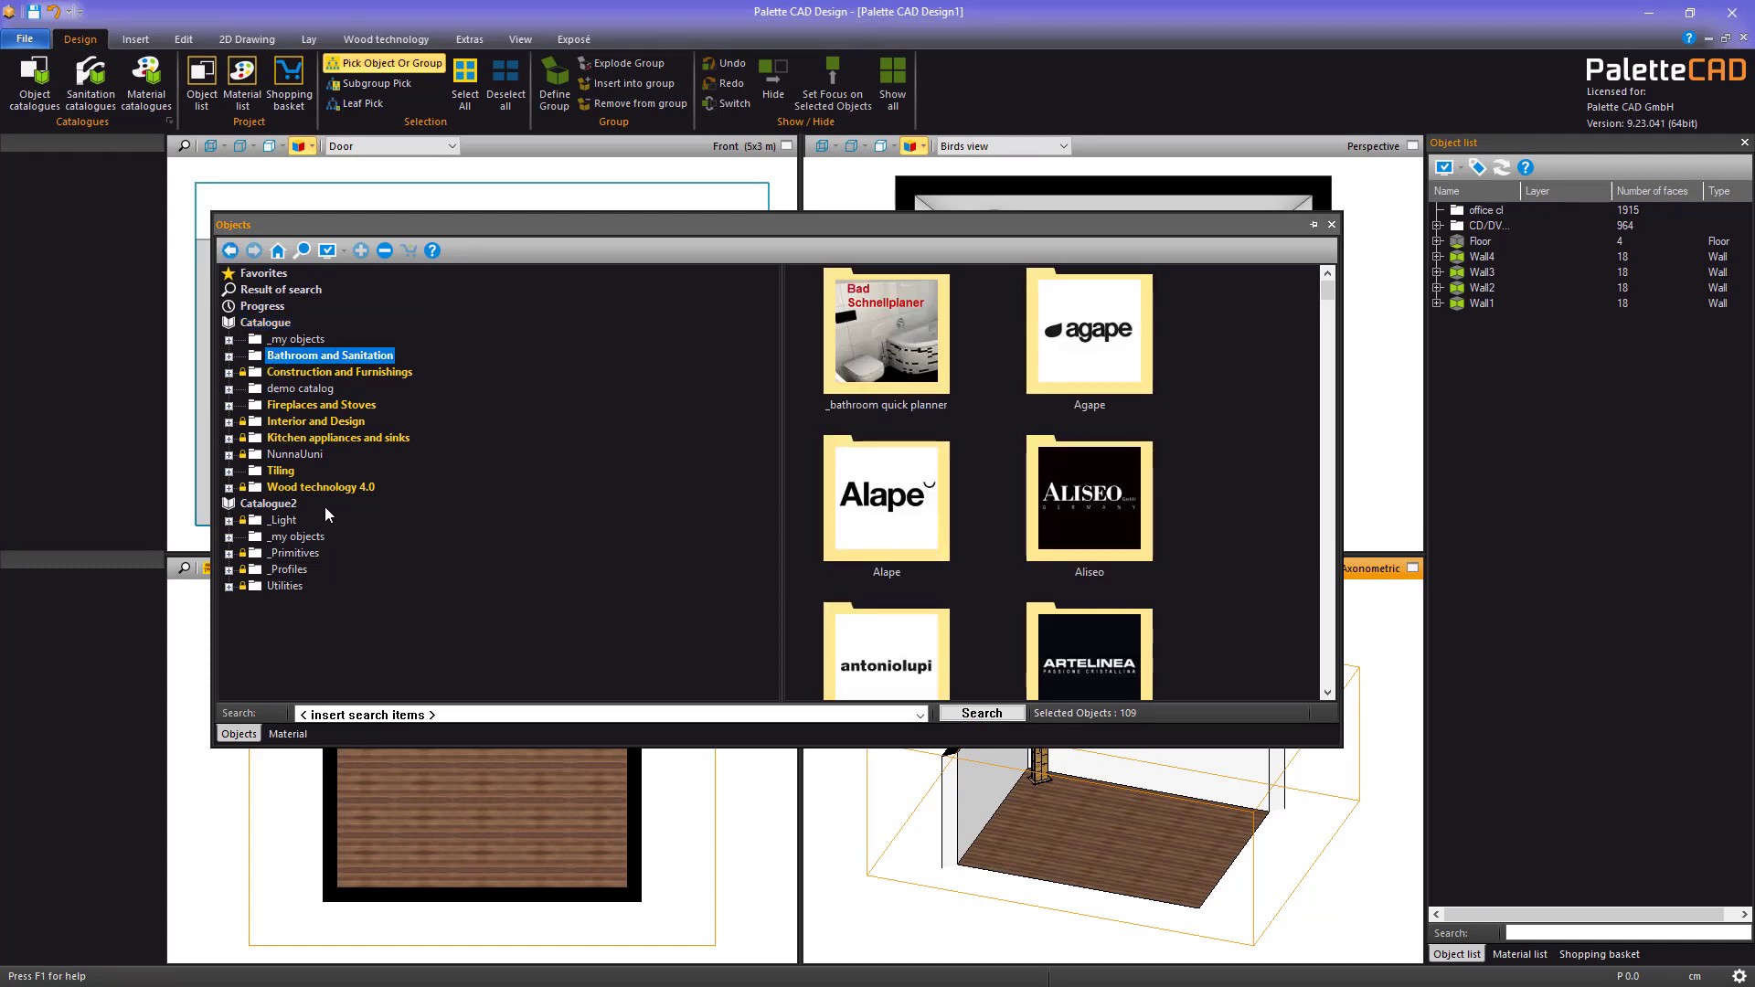
click(298, 735)
click(238, 734)
click(298, 735)
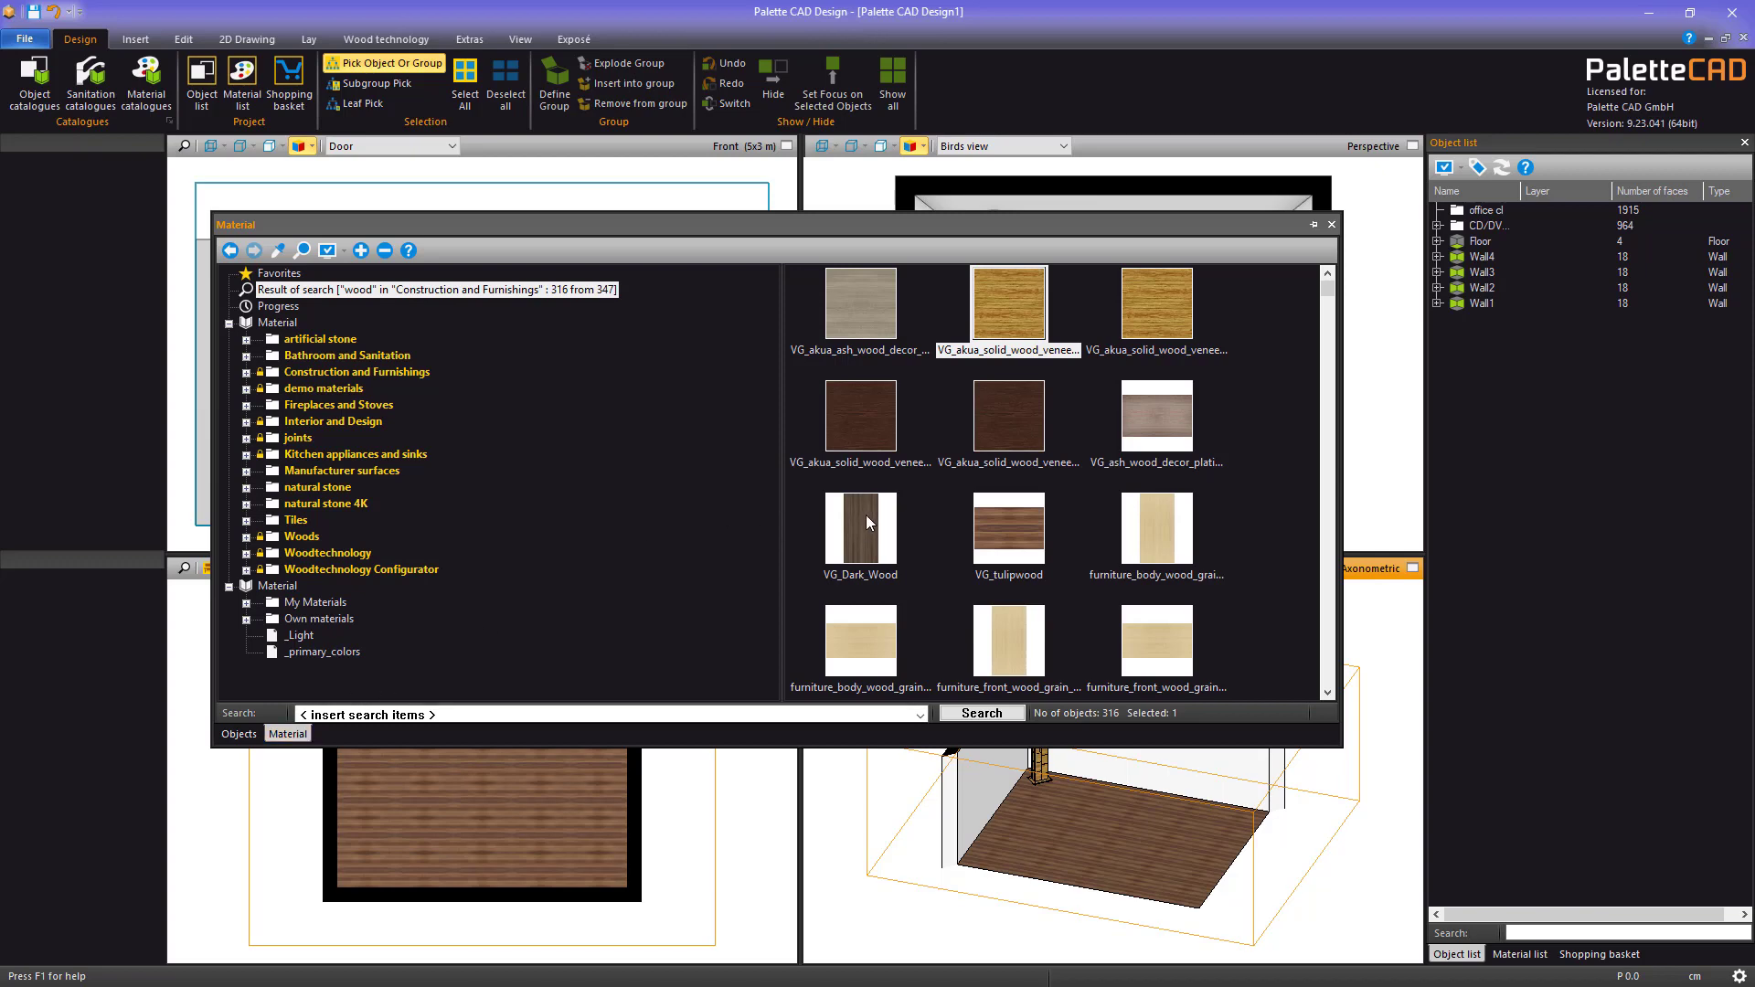
drag(880, 300, 1088, 821)
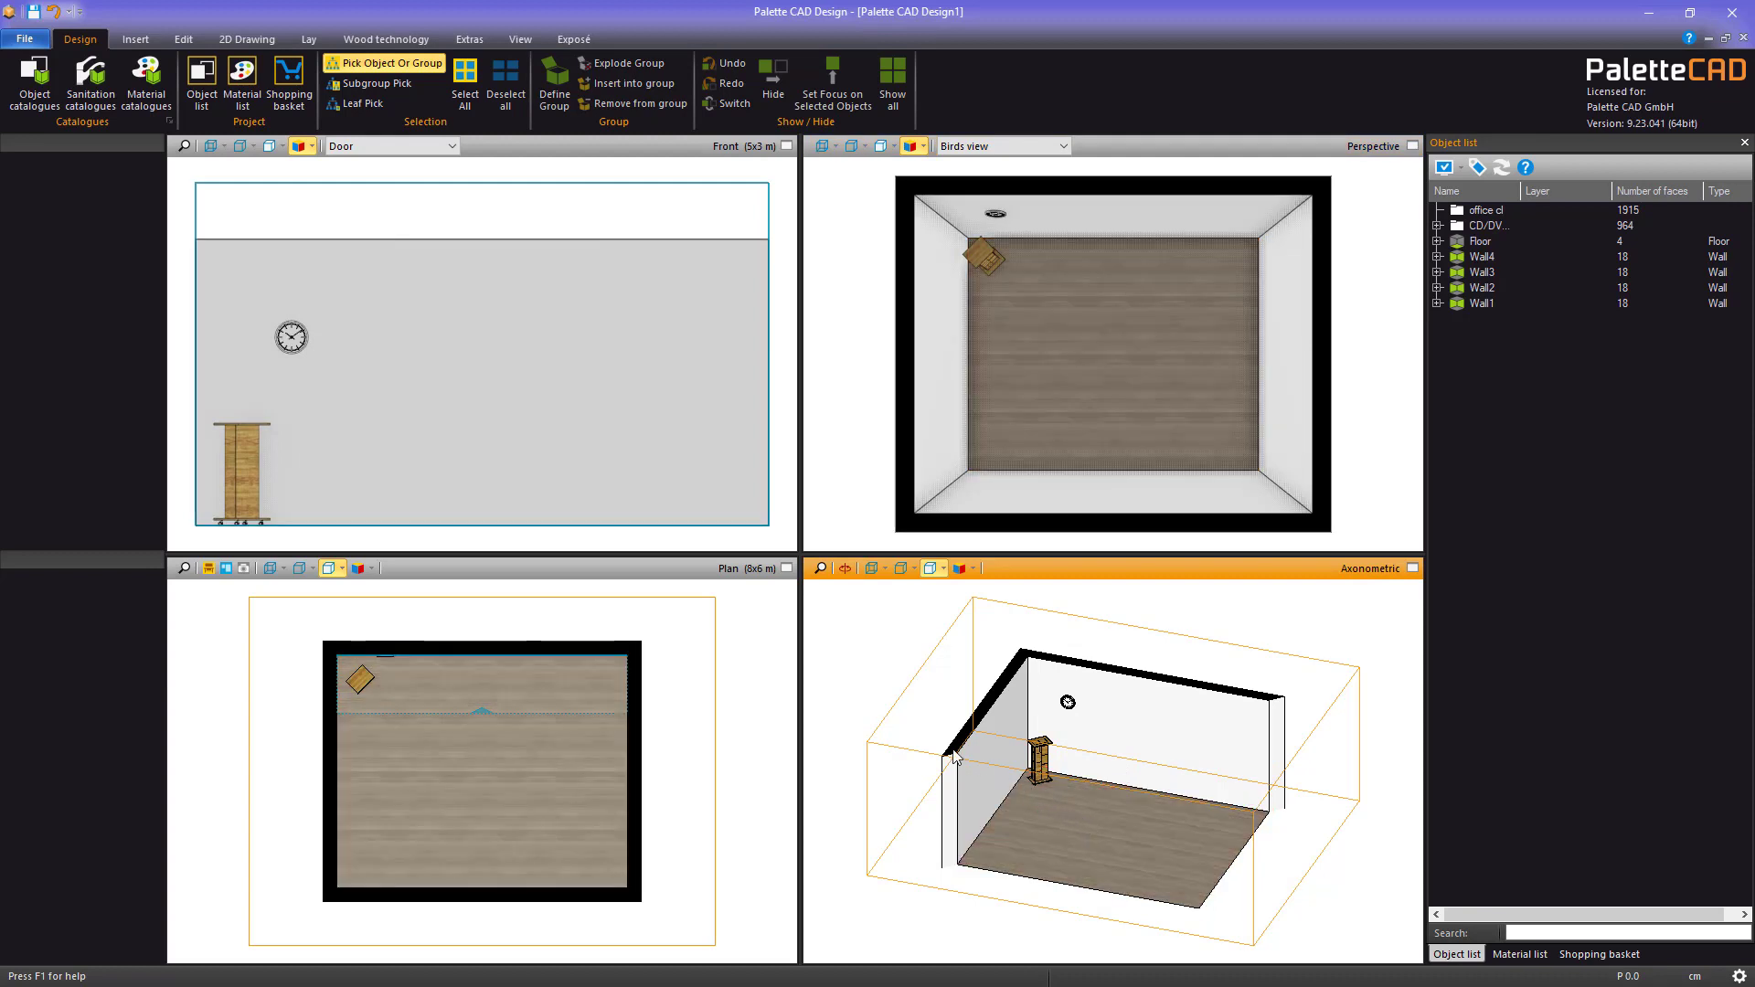
Define a new door for Wall3 with the 4 Shell standard size type, 198 cm high and 90 cm wide
click(623, 570)
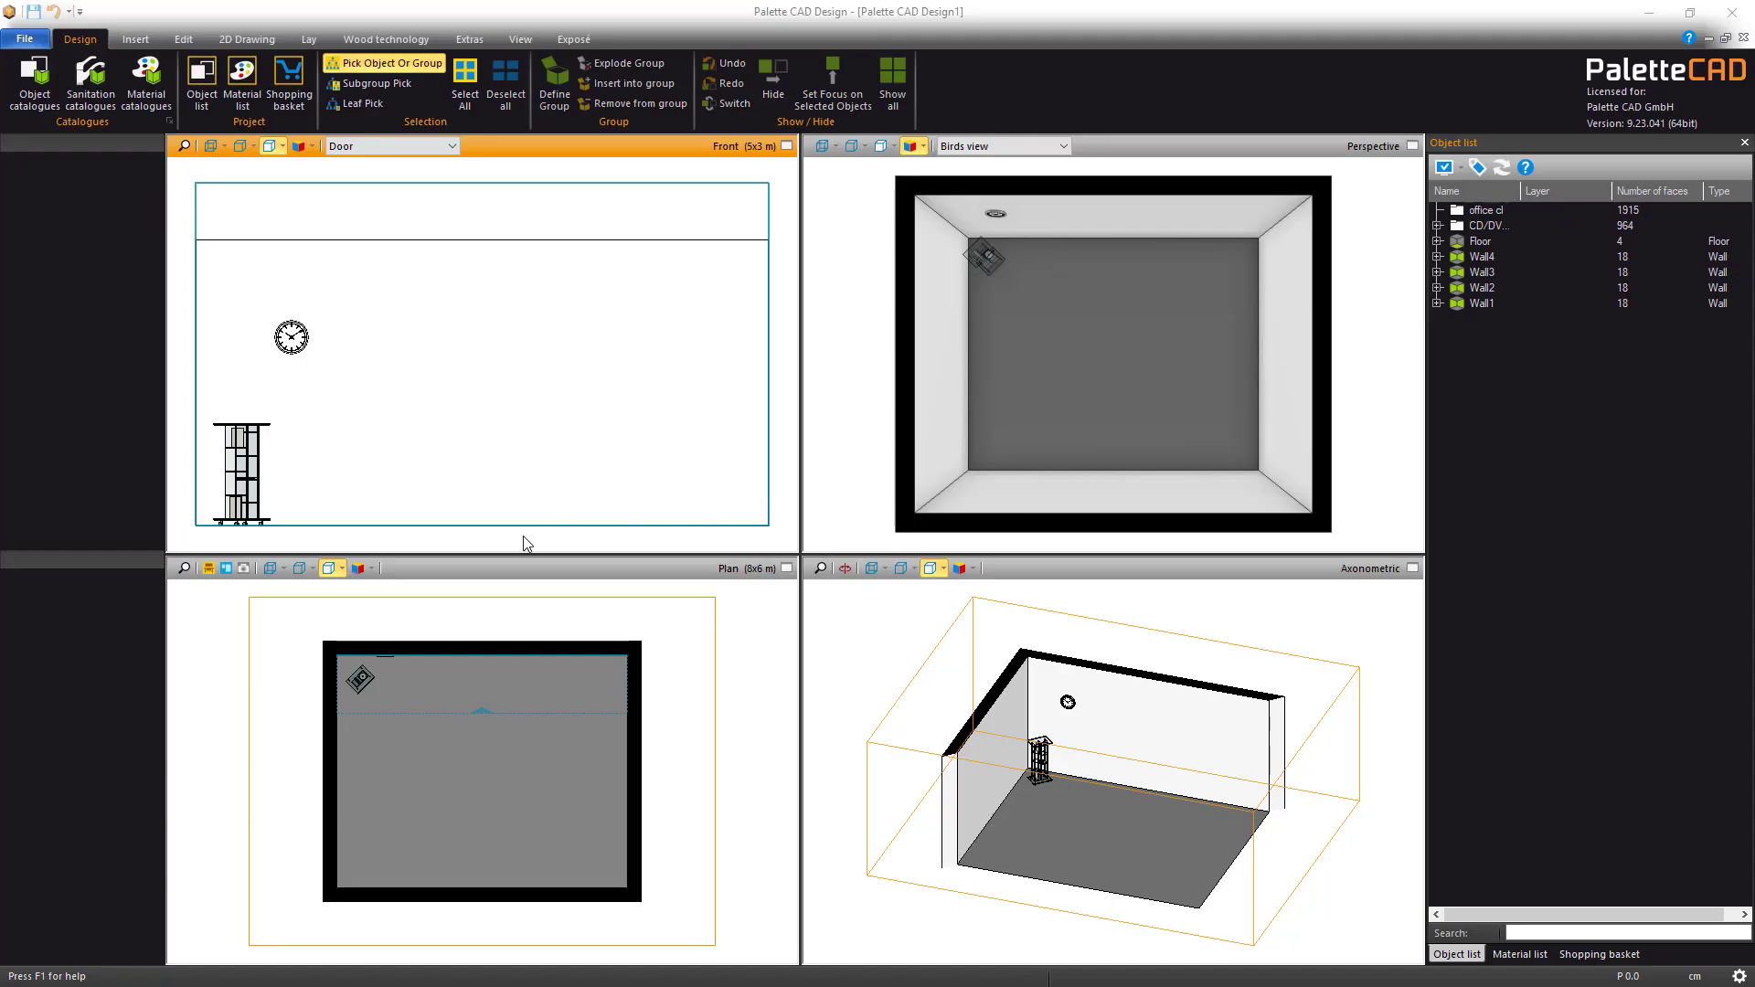
click(492, 583)
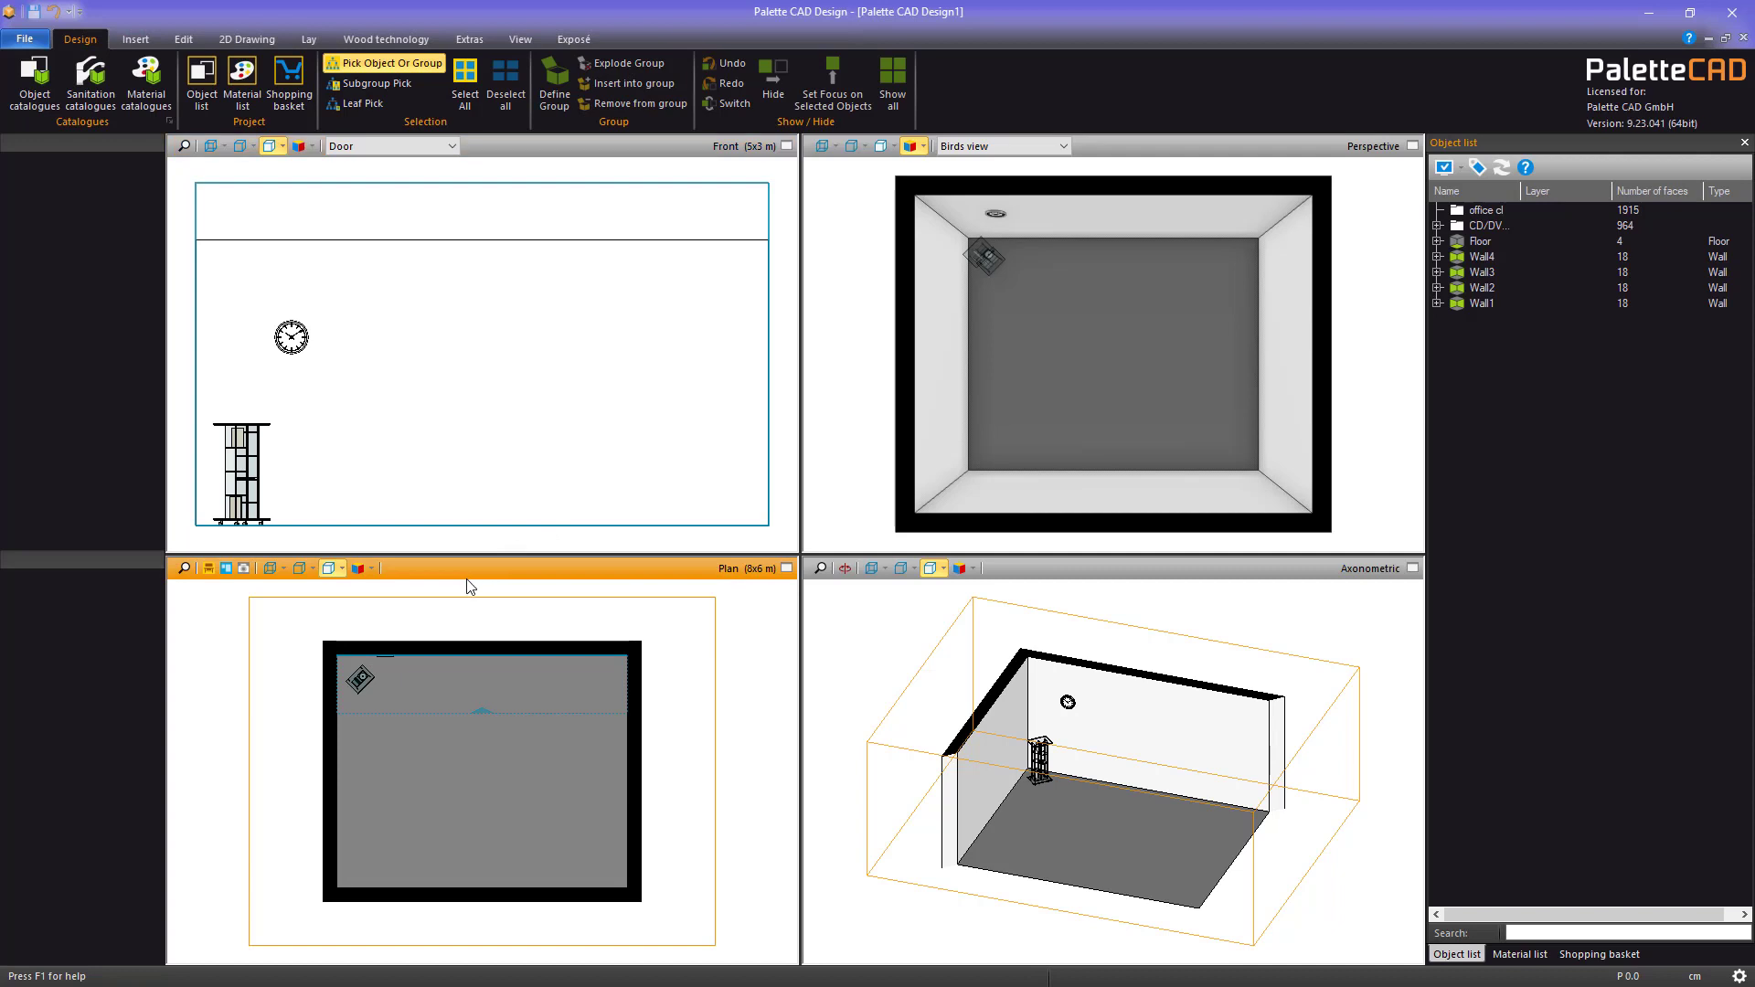
click(468, 652)
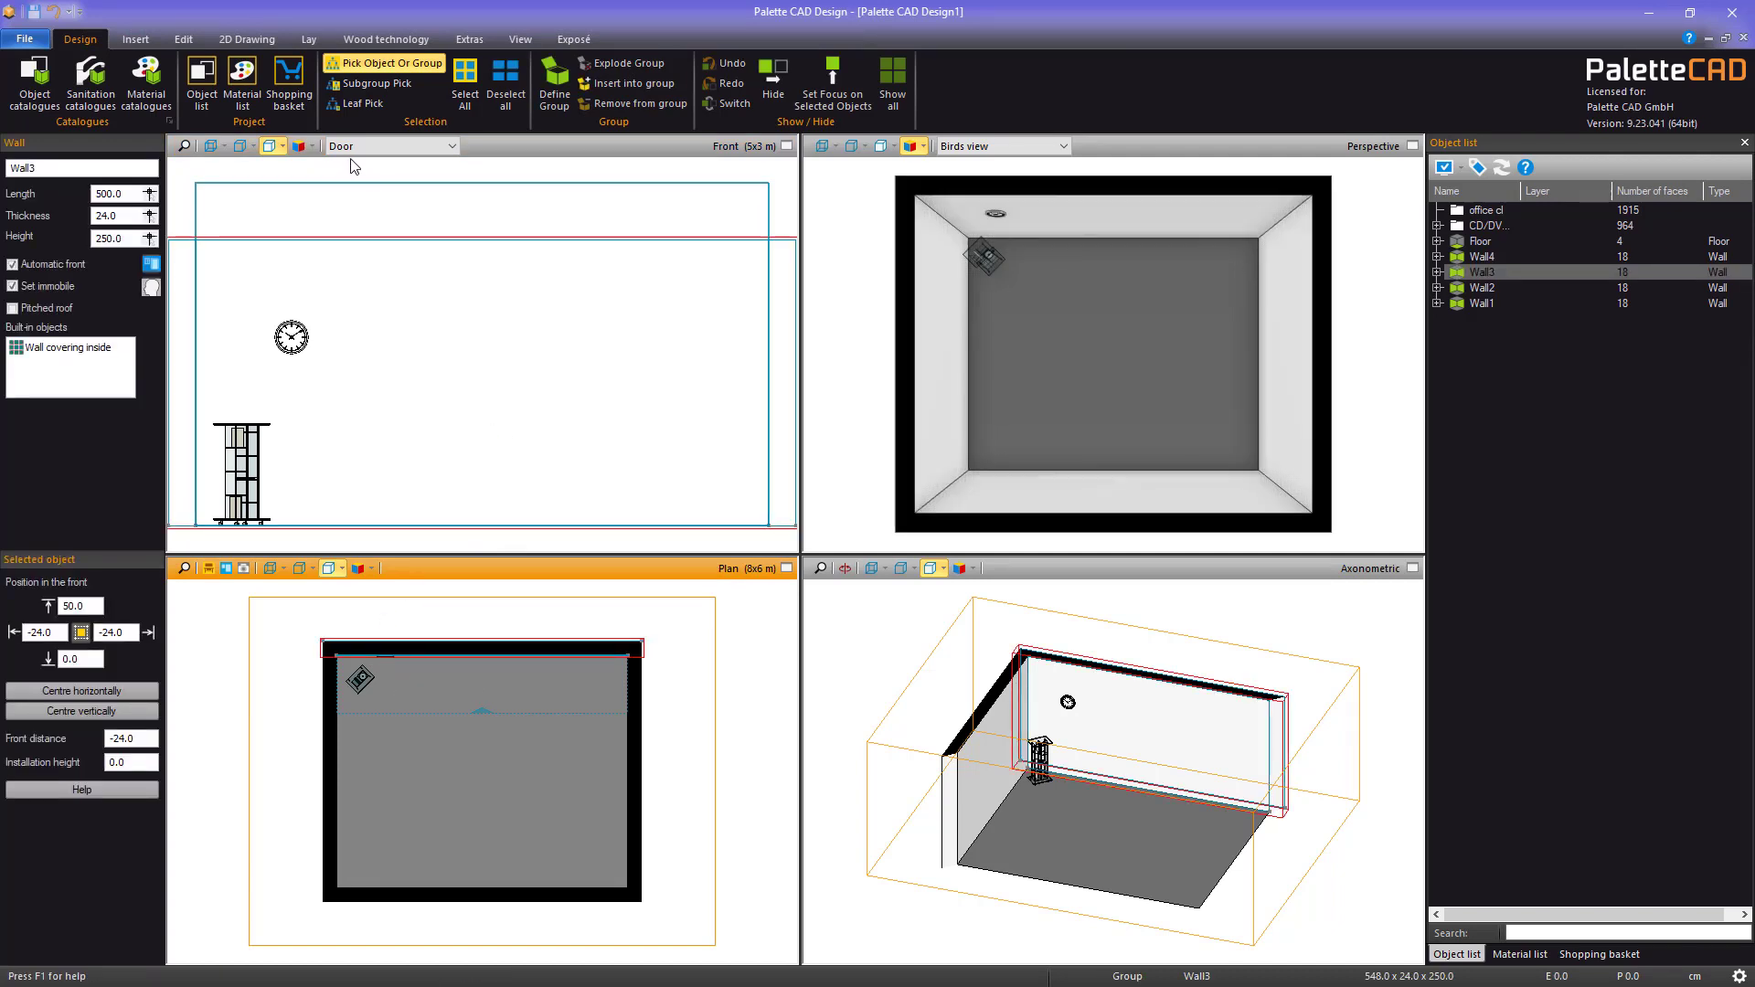
click(135, 39)
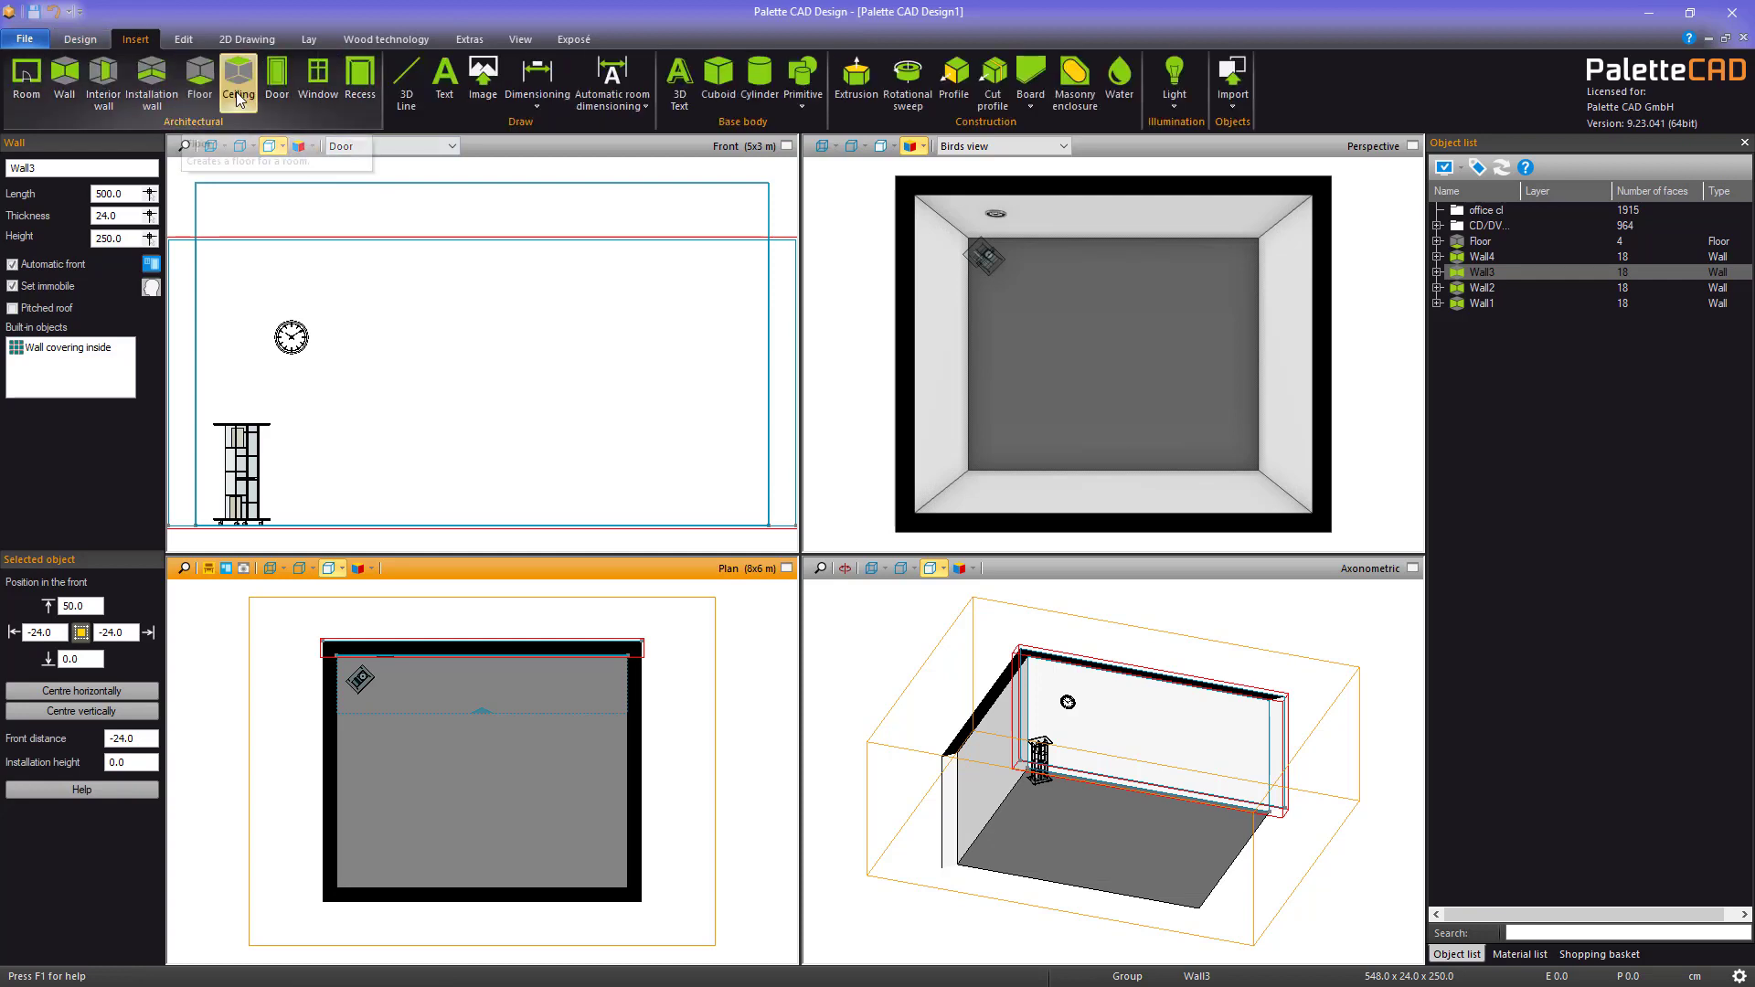
click(287, 101)
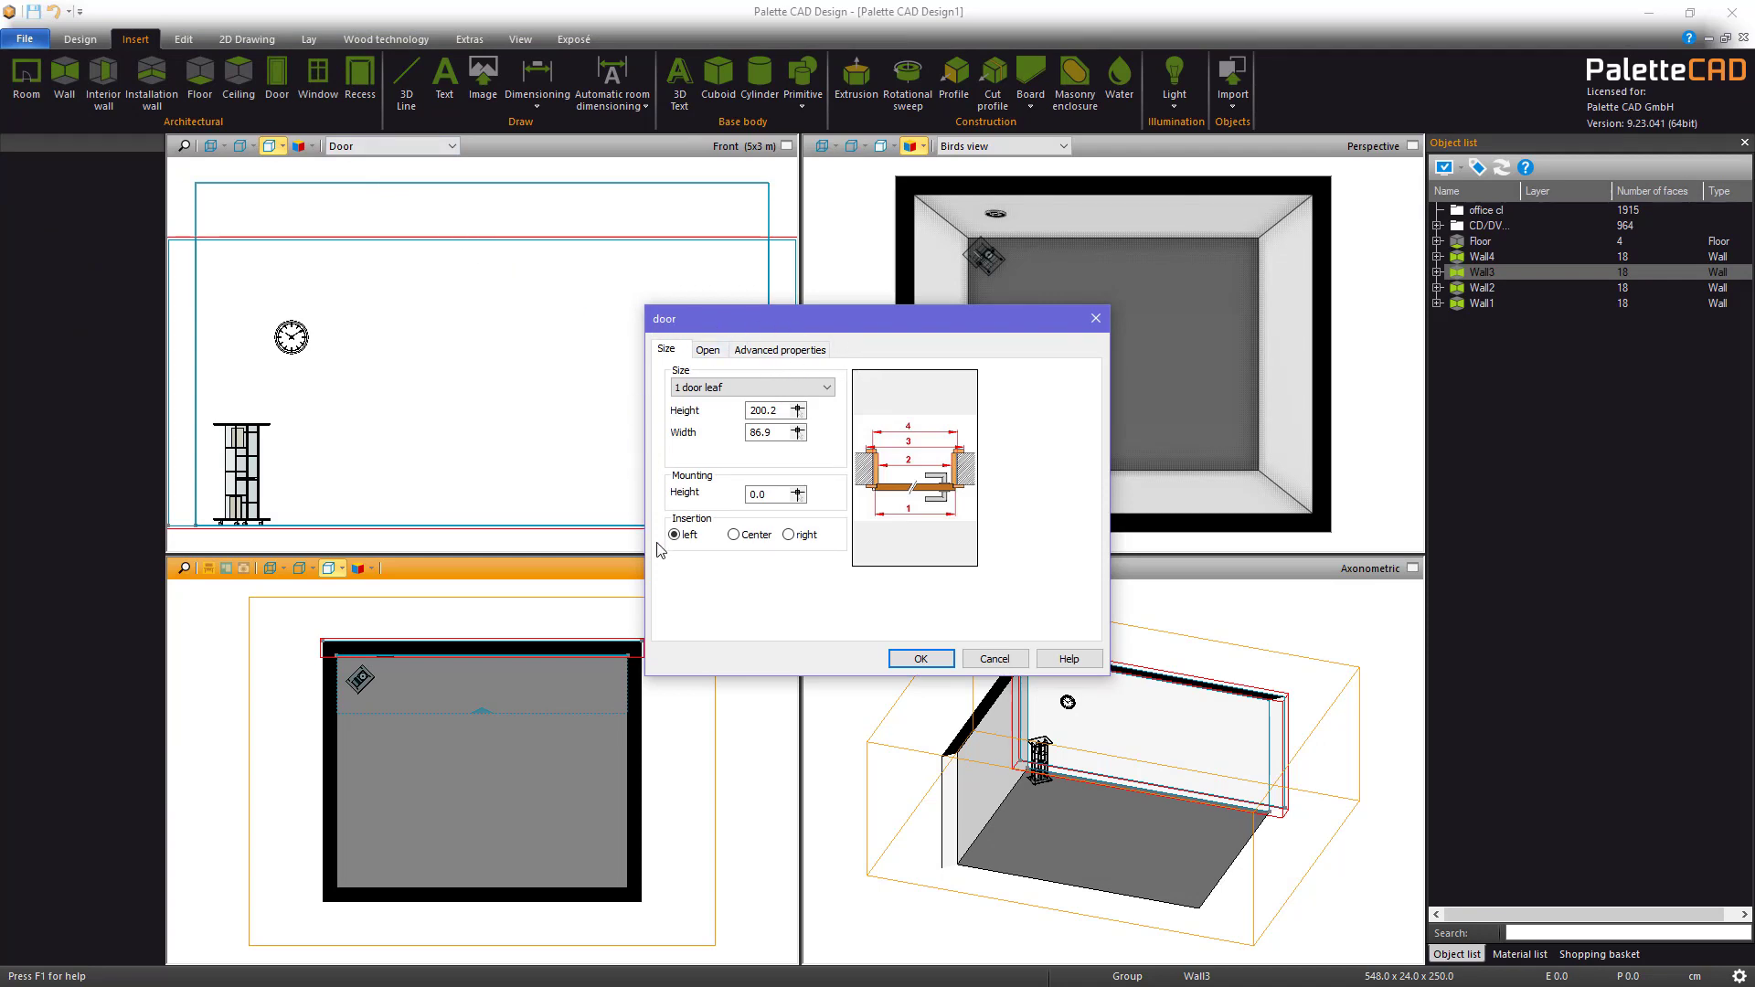
click(827, 387)
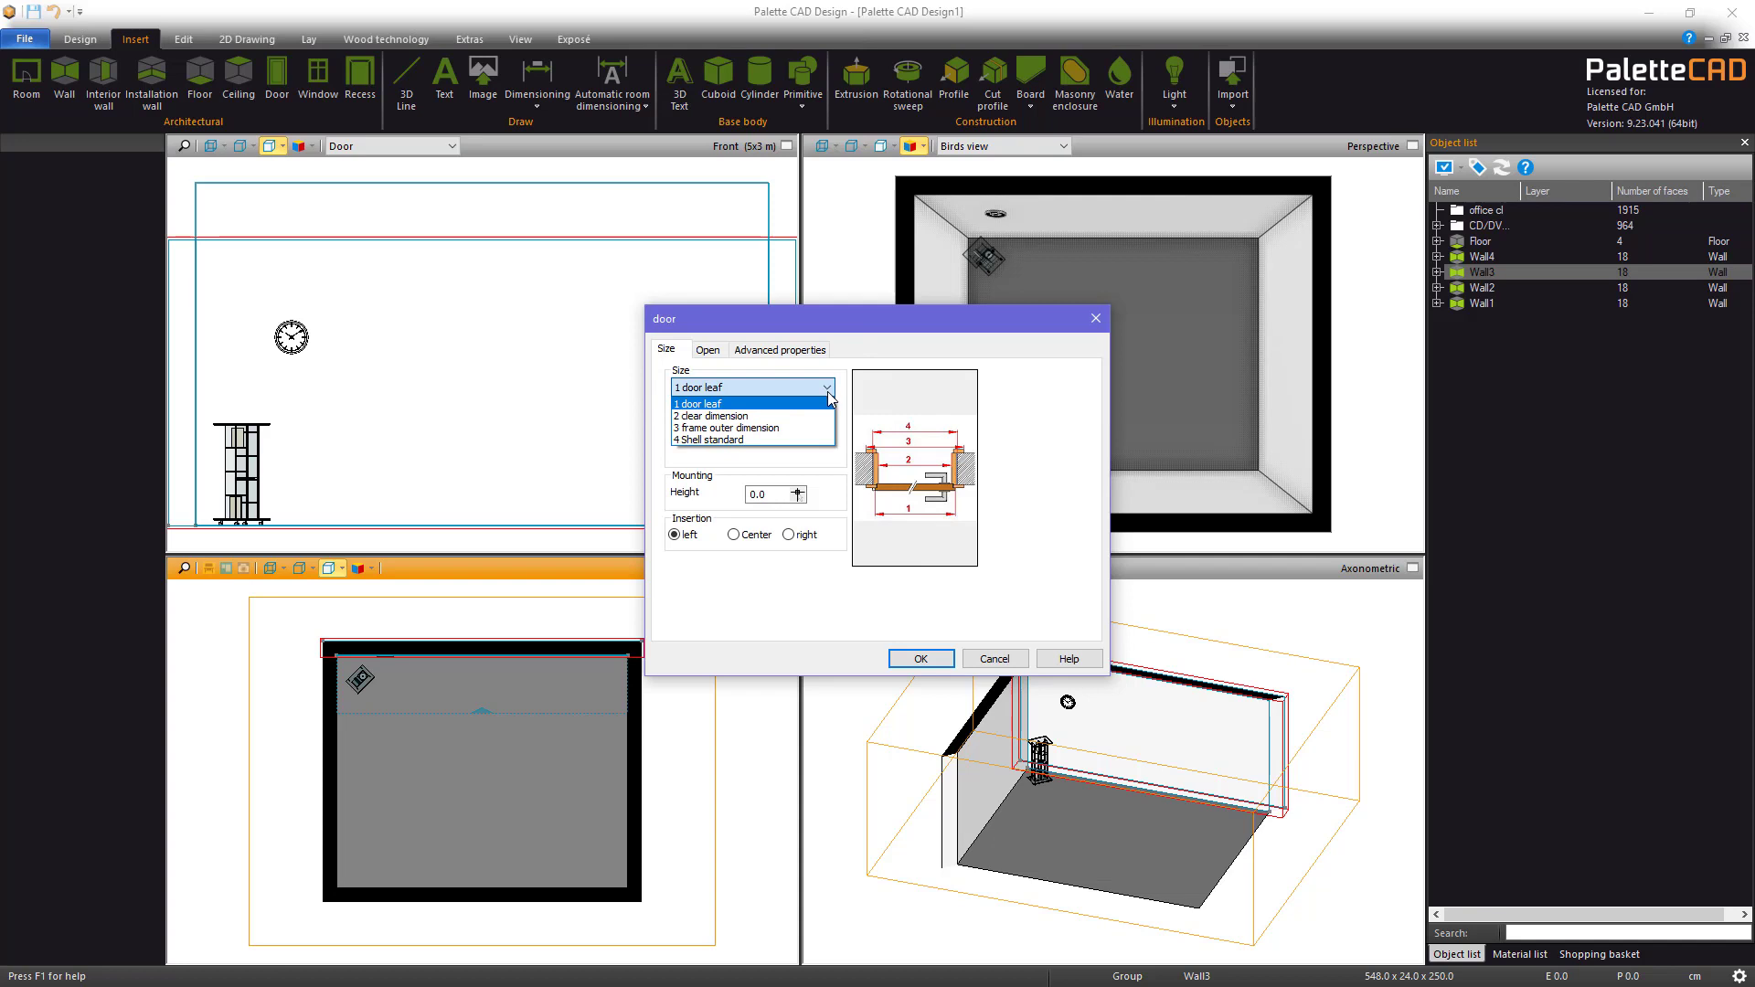
click(800, 440)
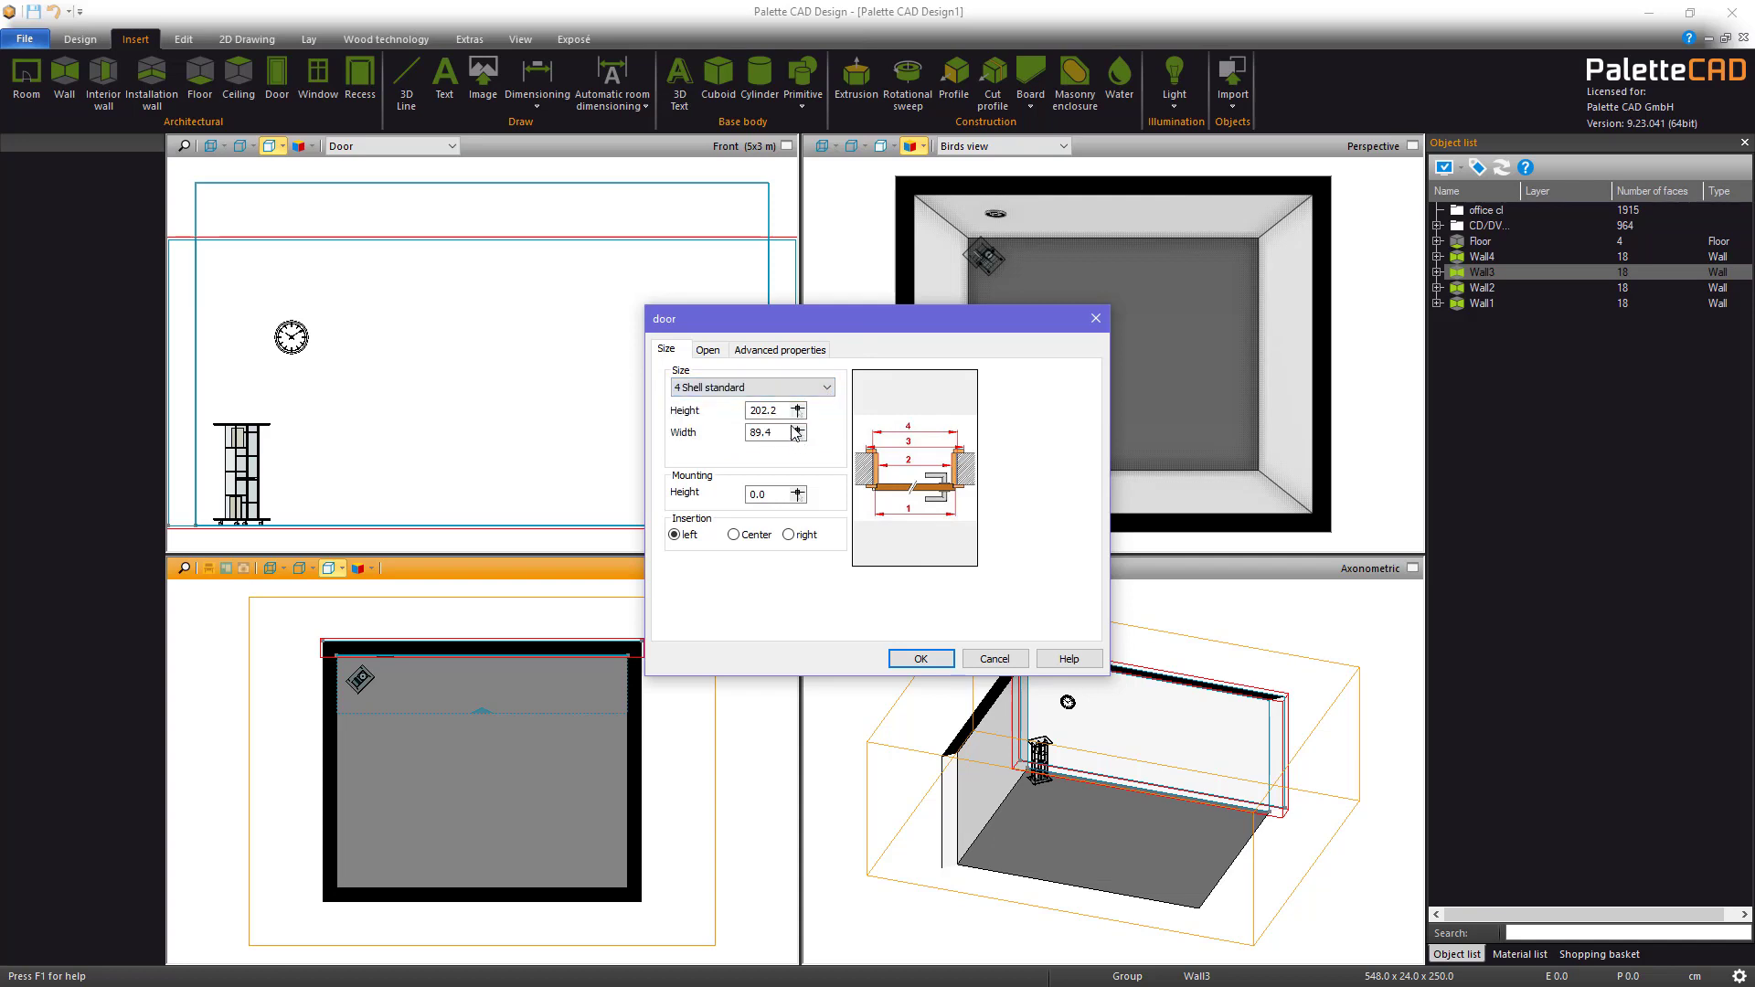
double_click(771, 409)
text(198)
key(Tab)
text(9)
click(912, 660)
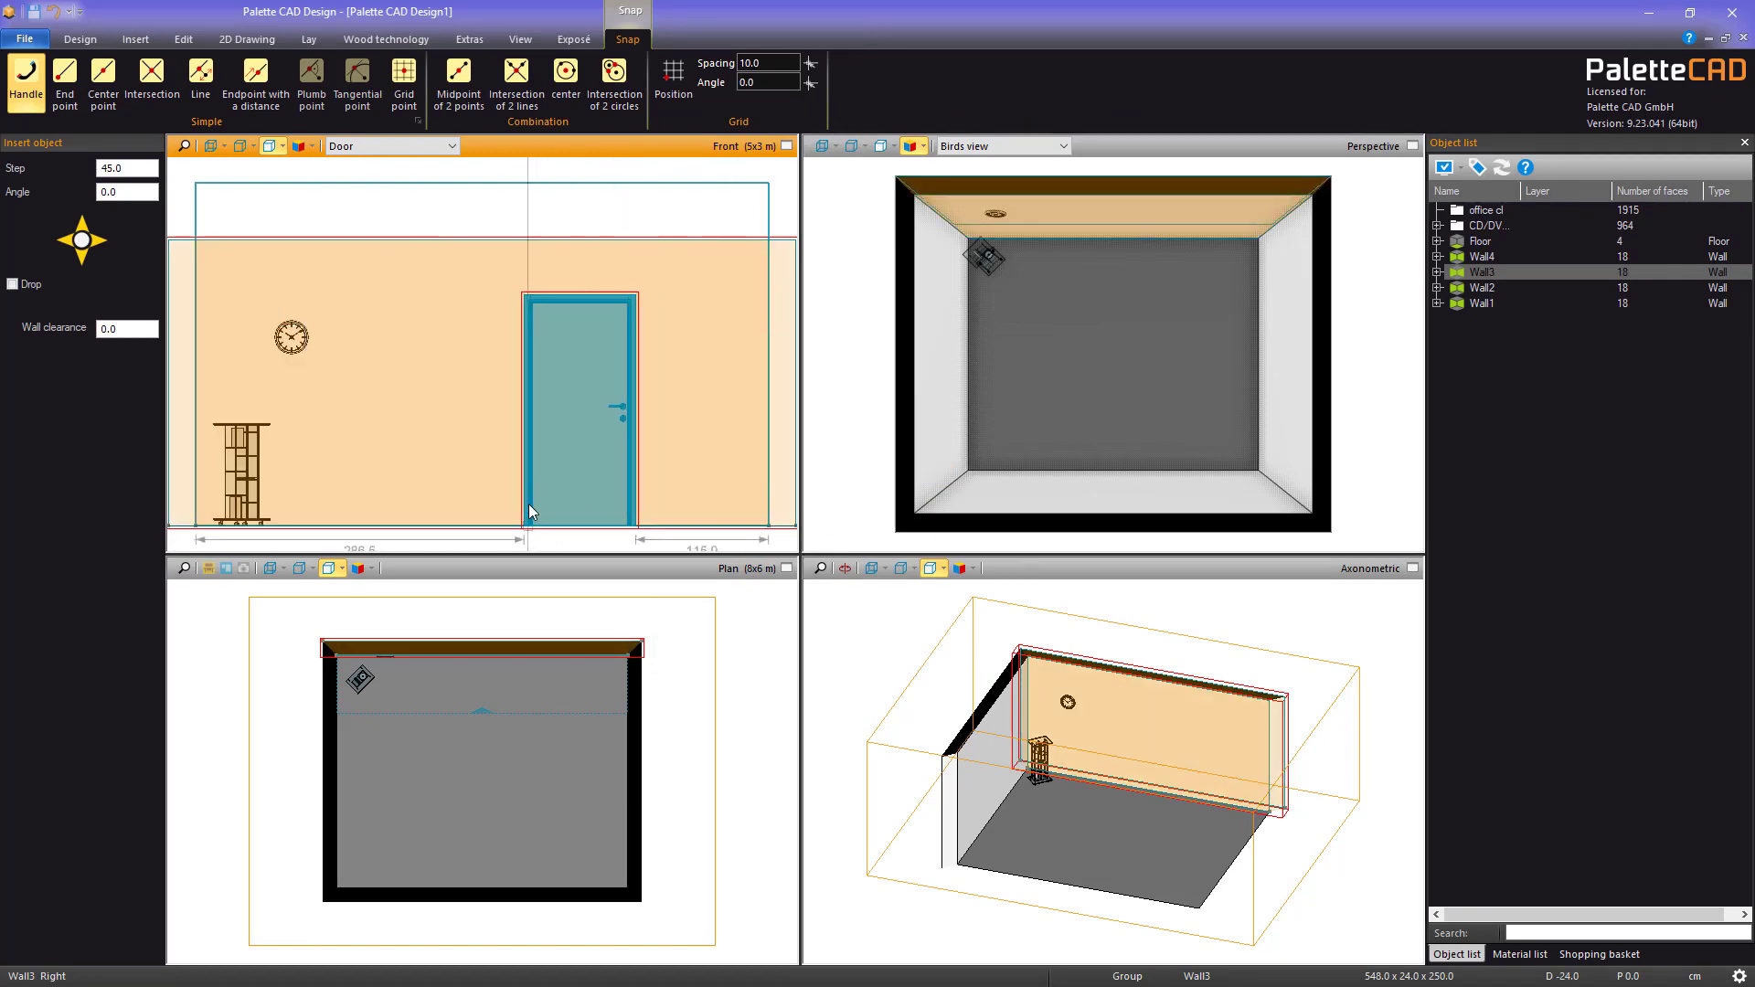
Place the door on Wall3 and set its distance from the left edge of the front to 160 cm
click(513, 504)
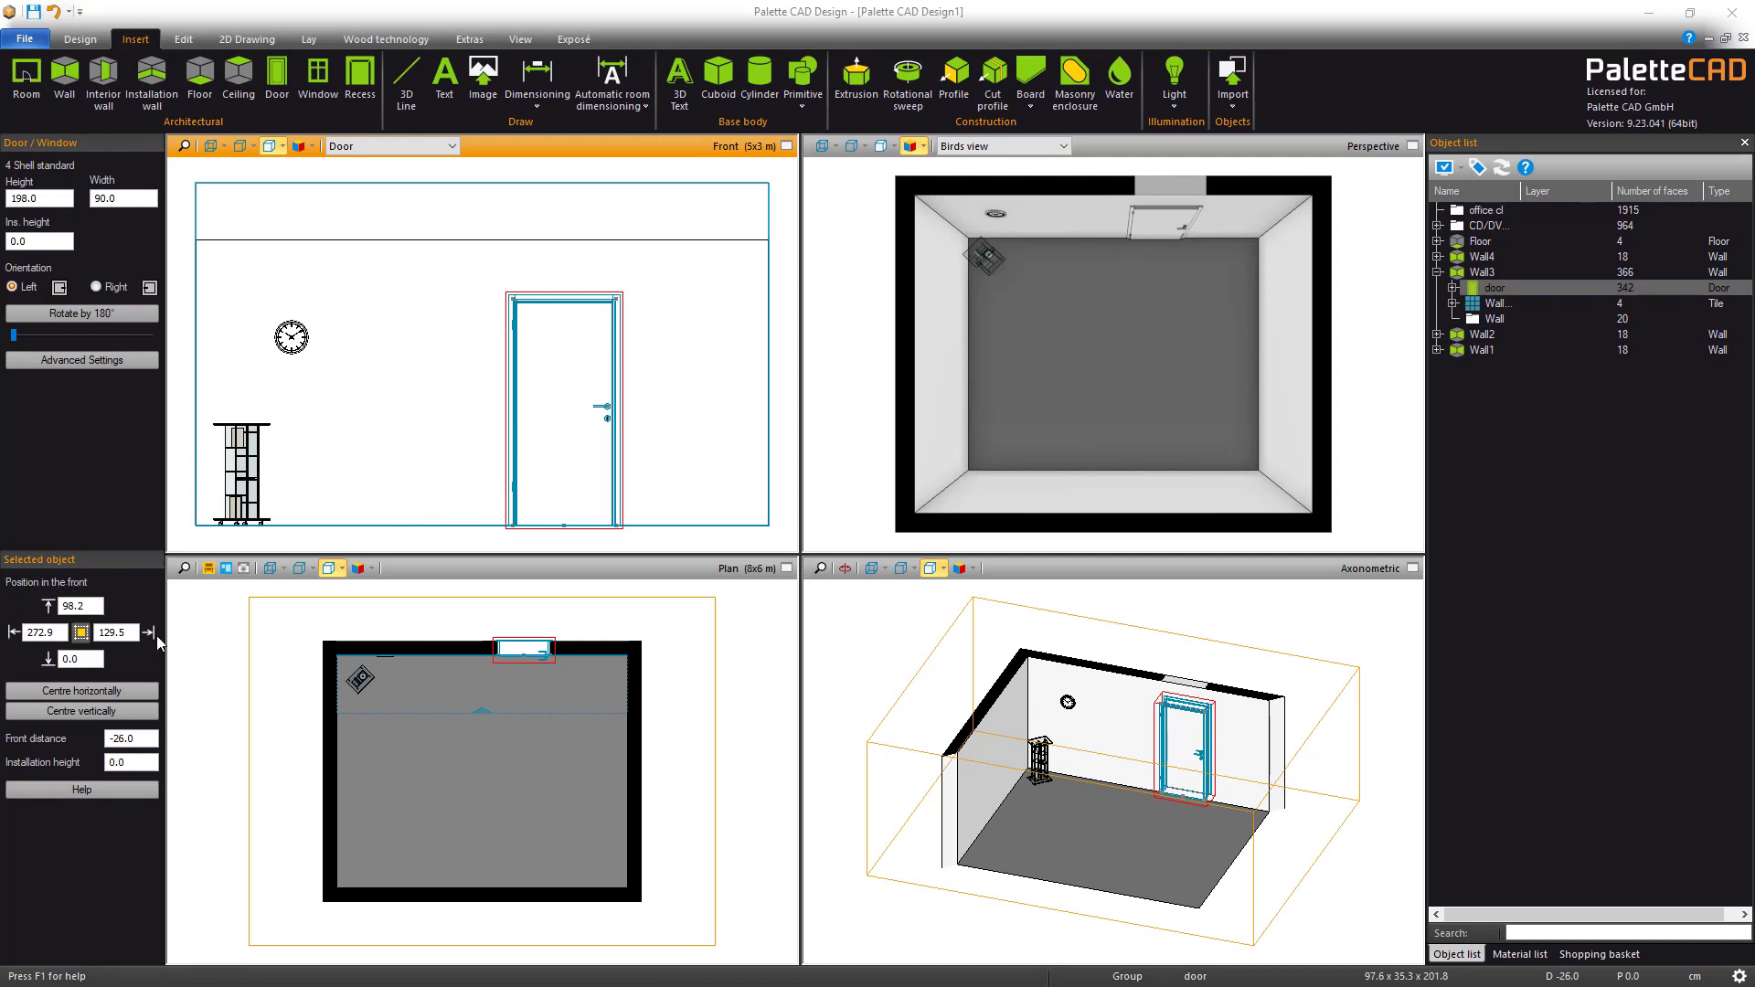
click(58, 631)
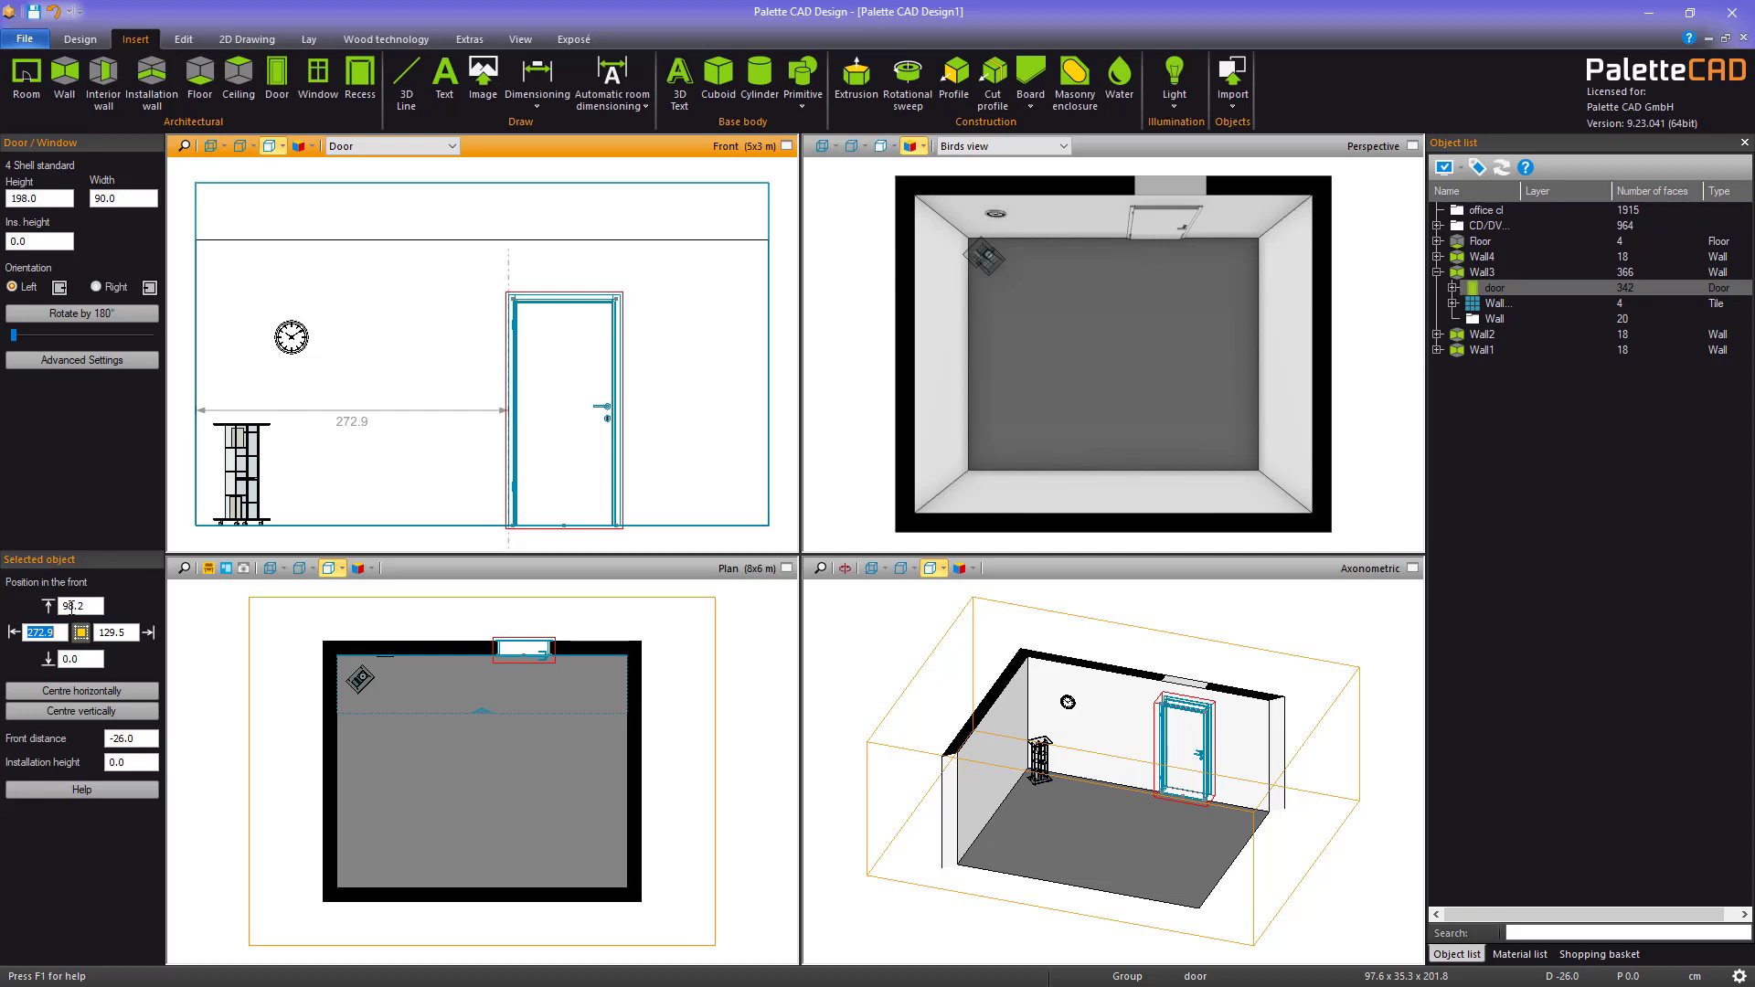
text(160)
key(Return)
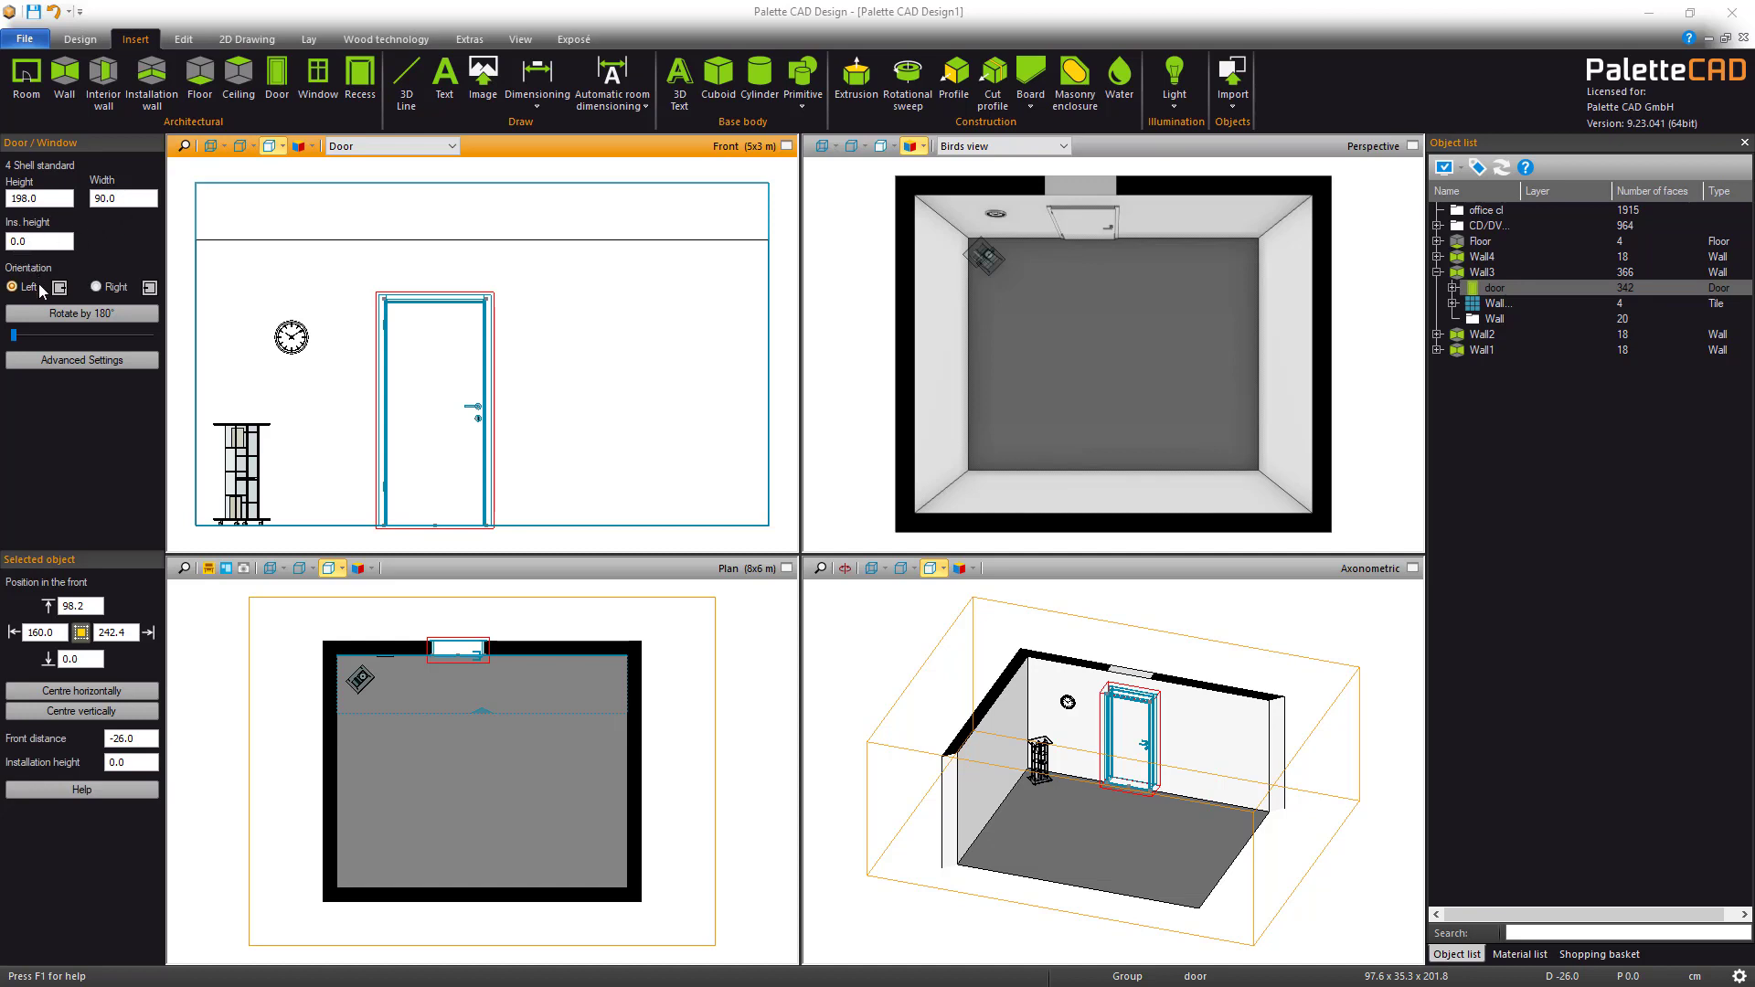
Try the door's right and left orientations, its 180° rotation and its opening slider
click(96, 287)
click(14, 287)
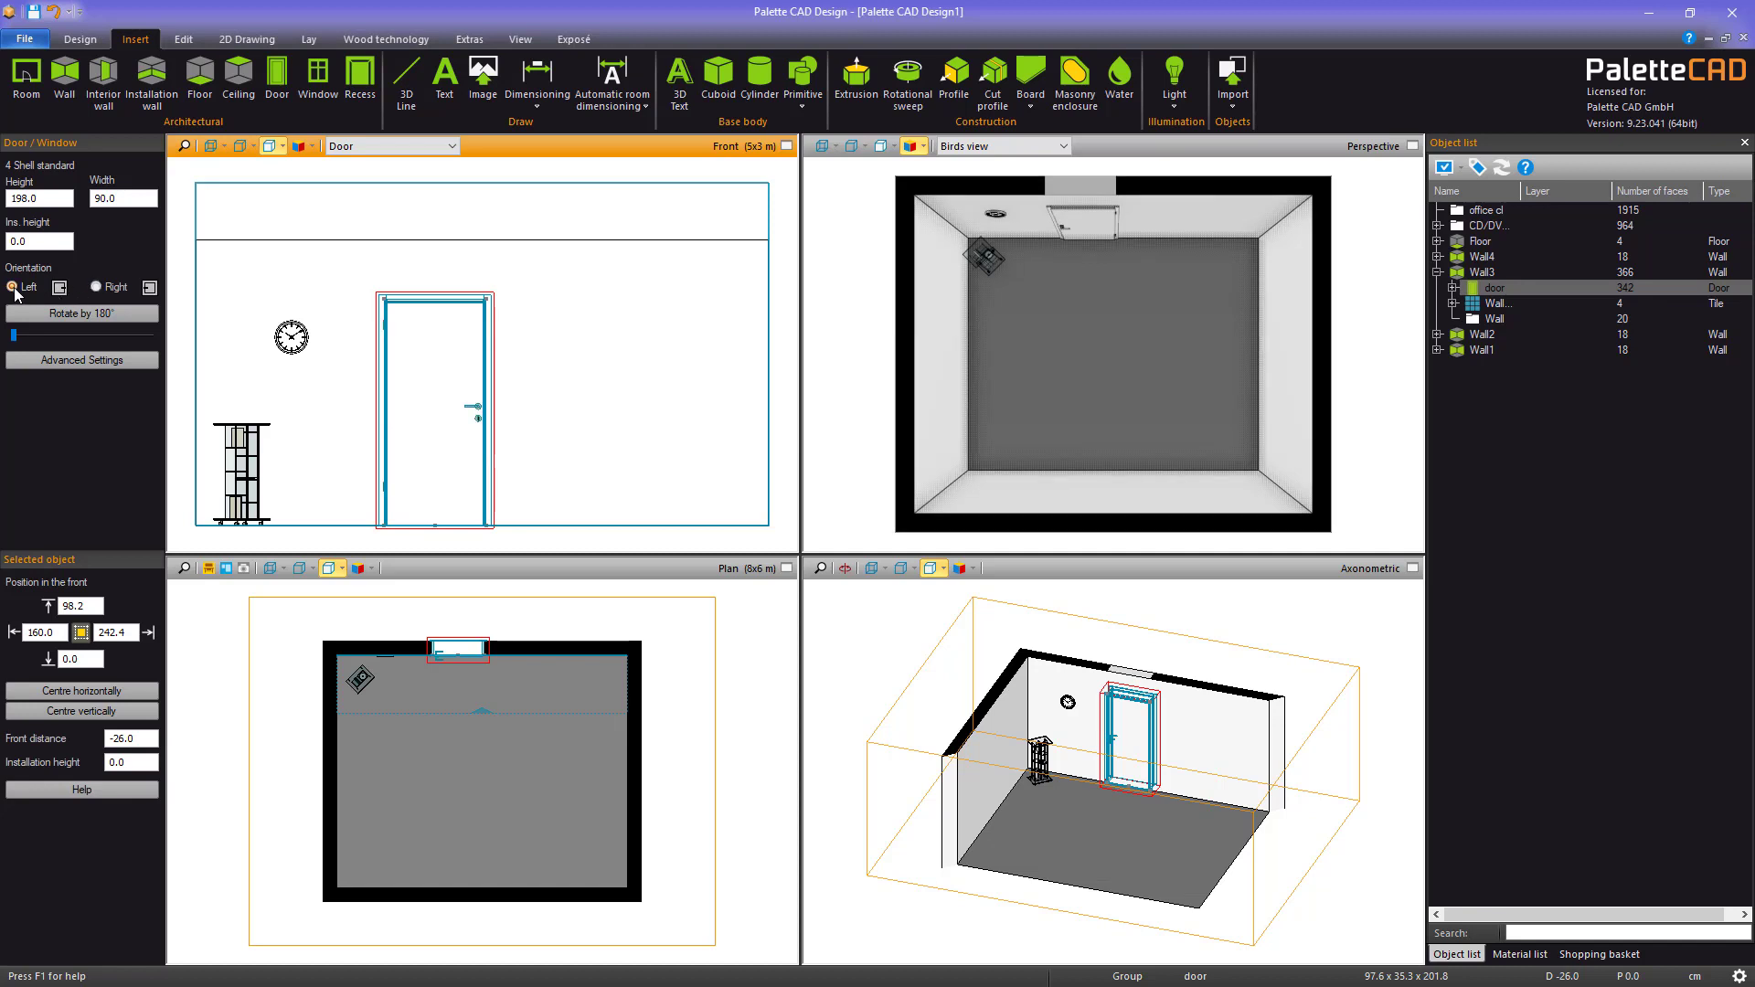
click(69, 316)
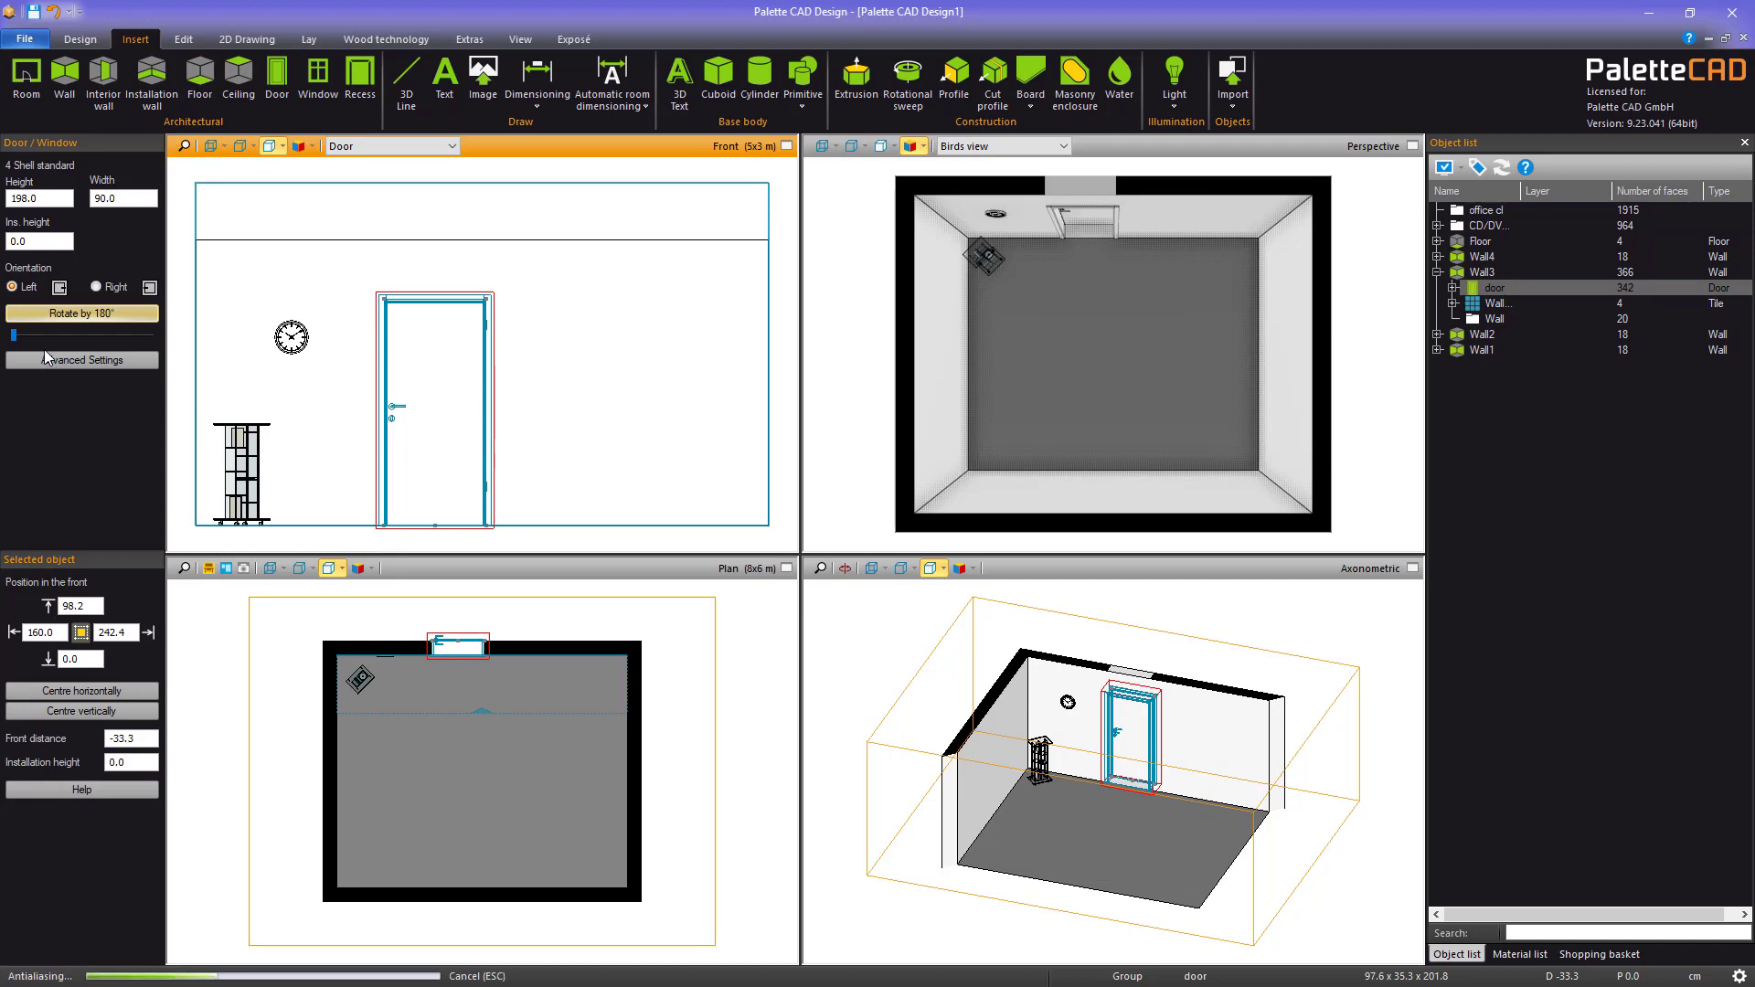
mouse_move(13, 334)
mouse_down()
mouse_move(96, 335)
mouse_move(8, 345)
mouse_up()
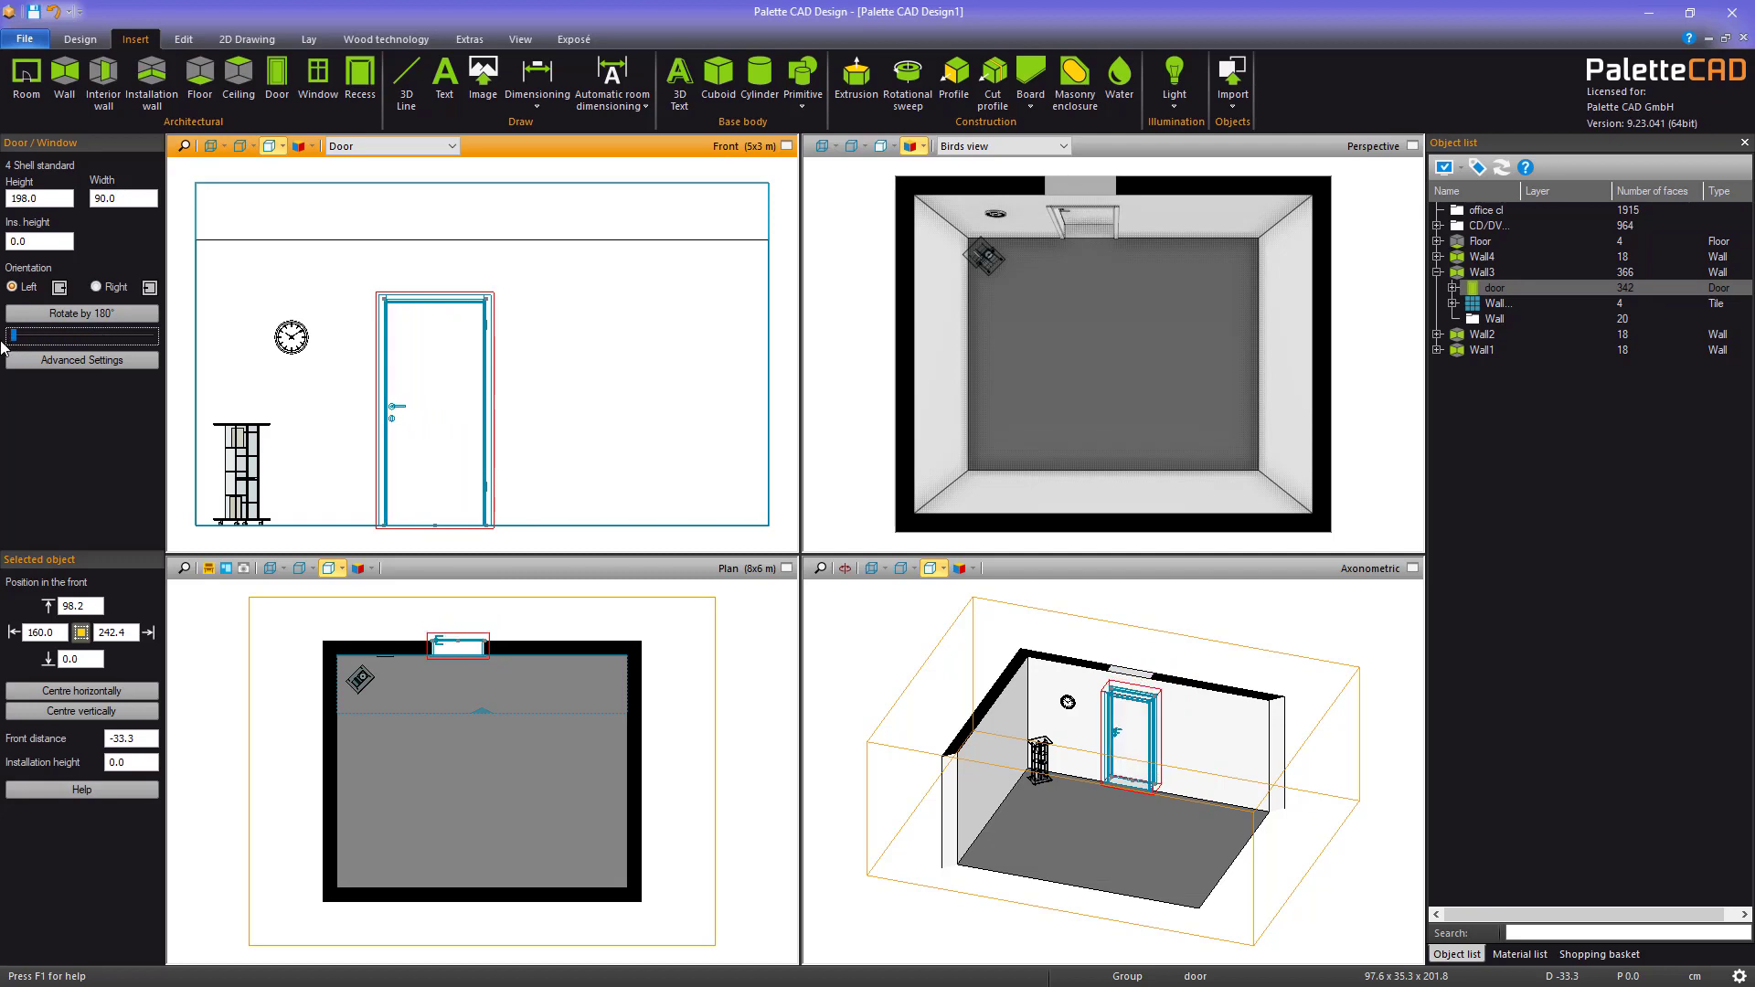
Check the door's advanced settings, accept them as they are, and deselect the door
click(96, 362)
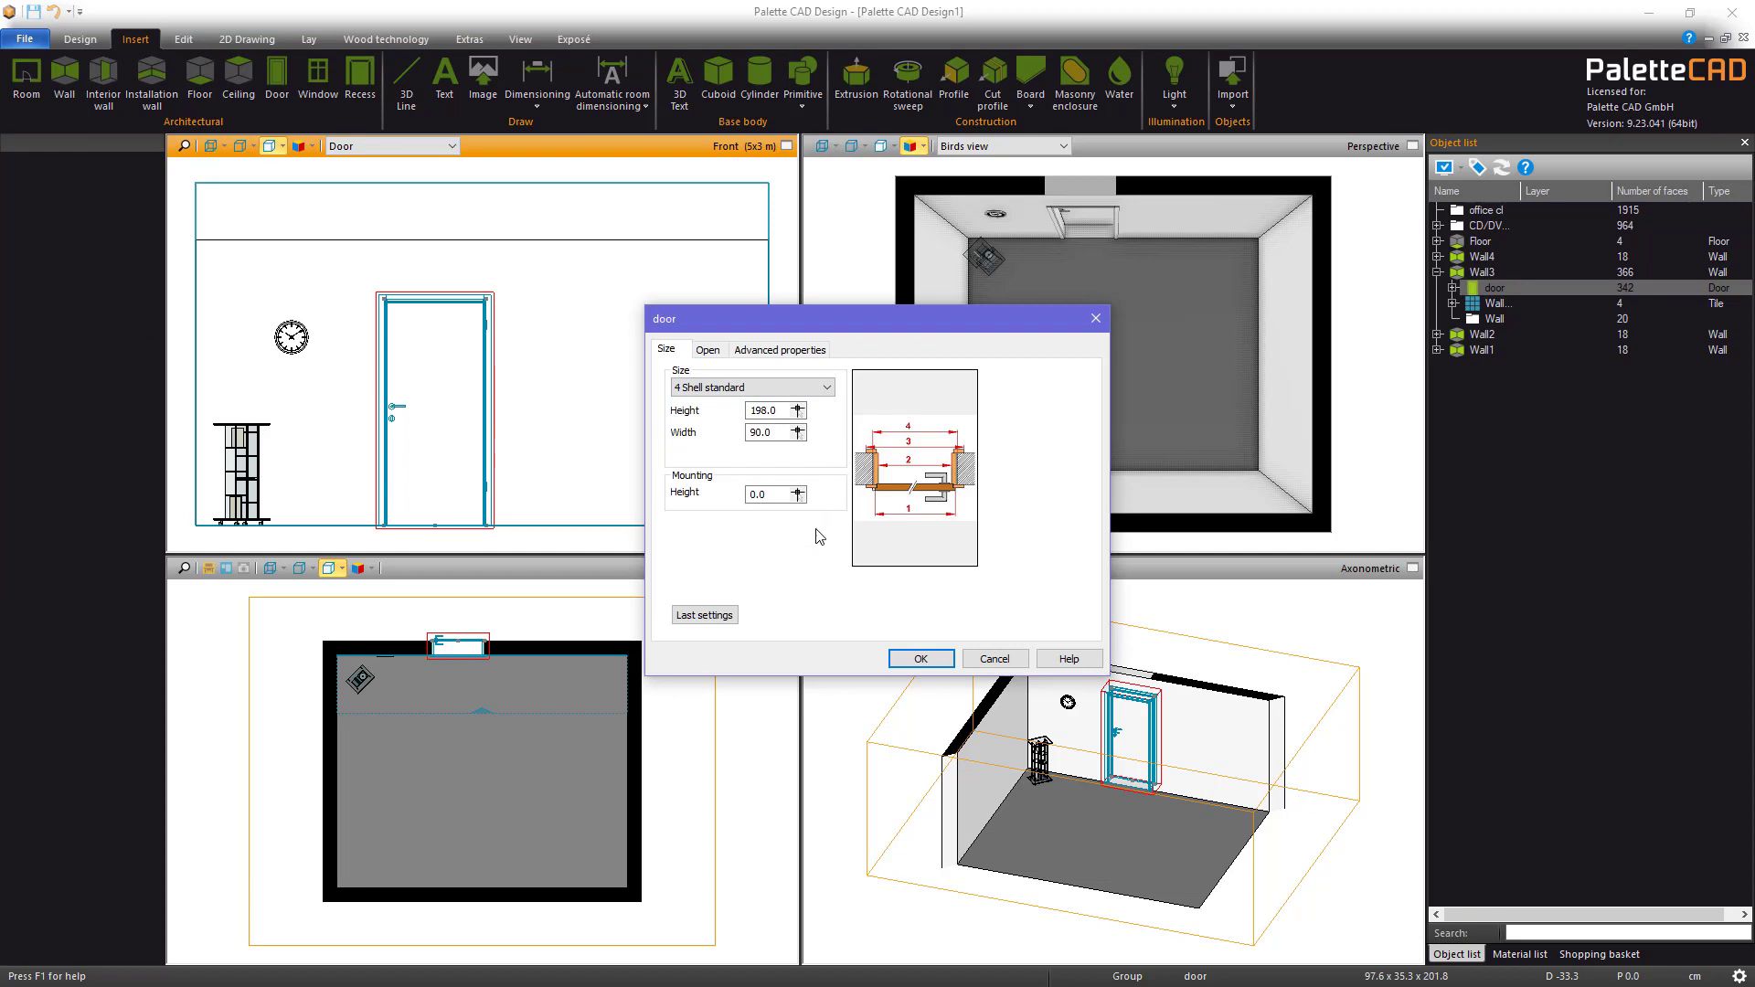
click(920, 659)
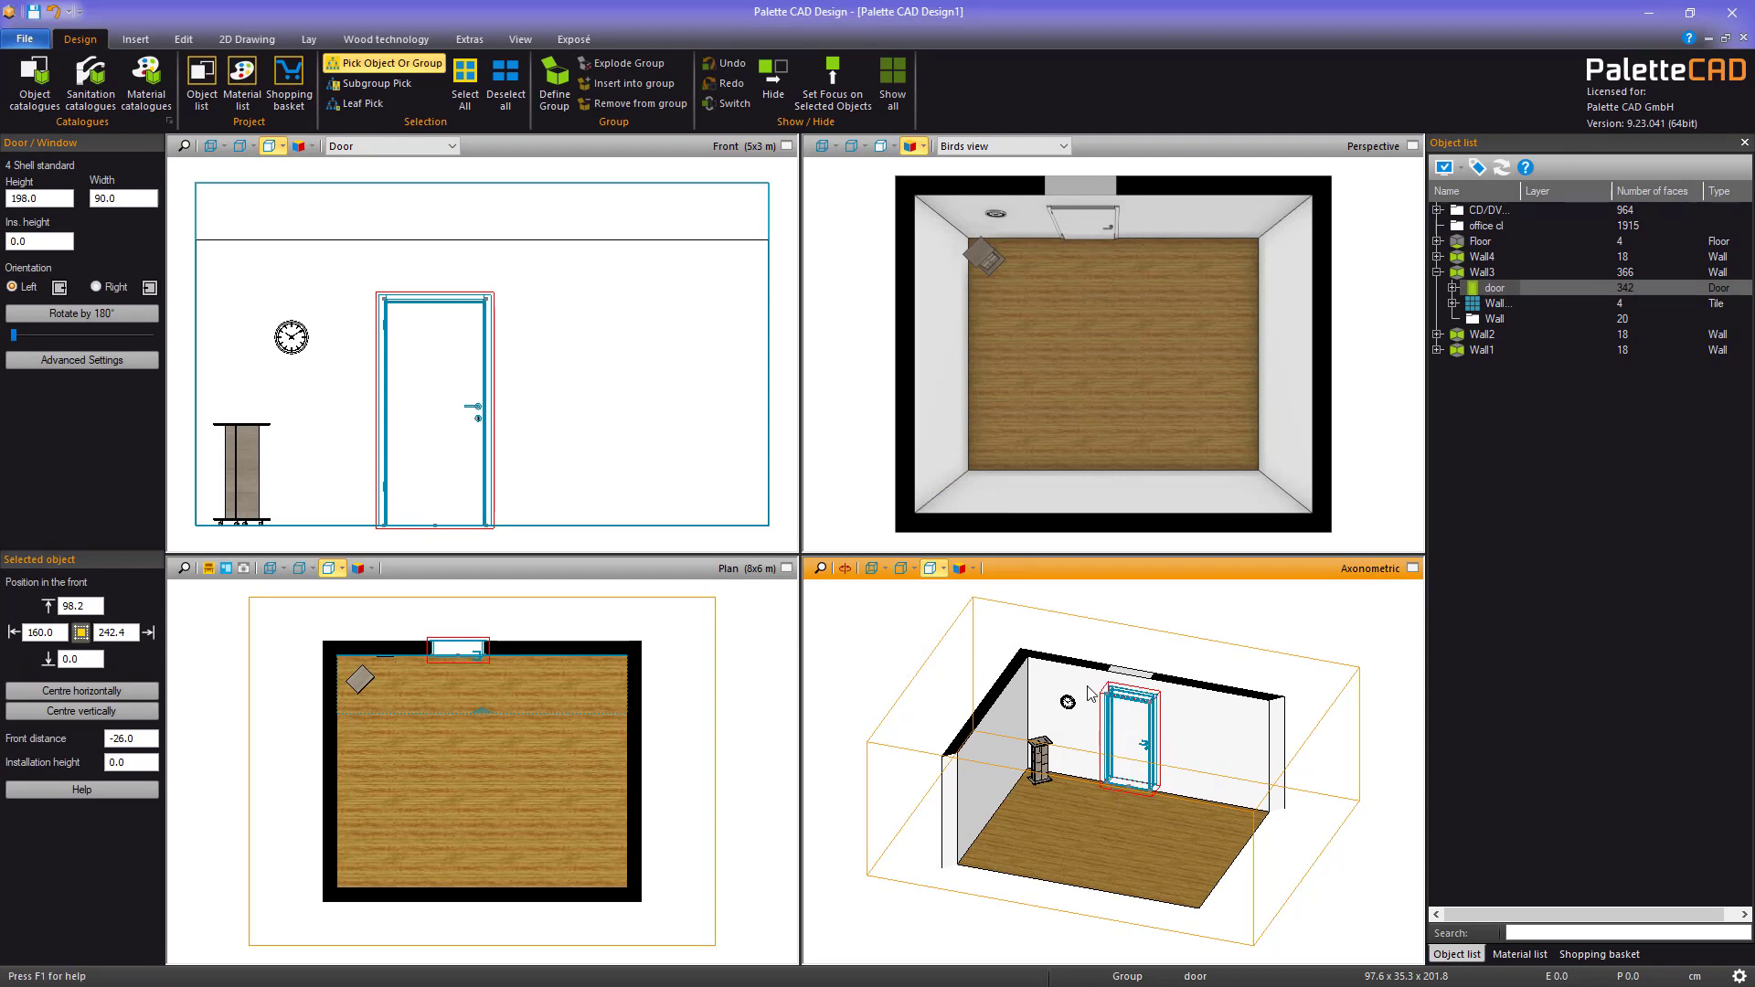
click(914, 658)
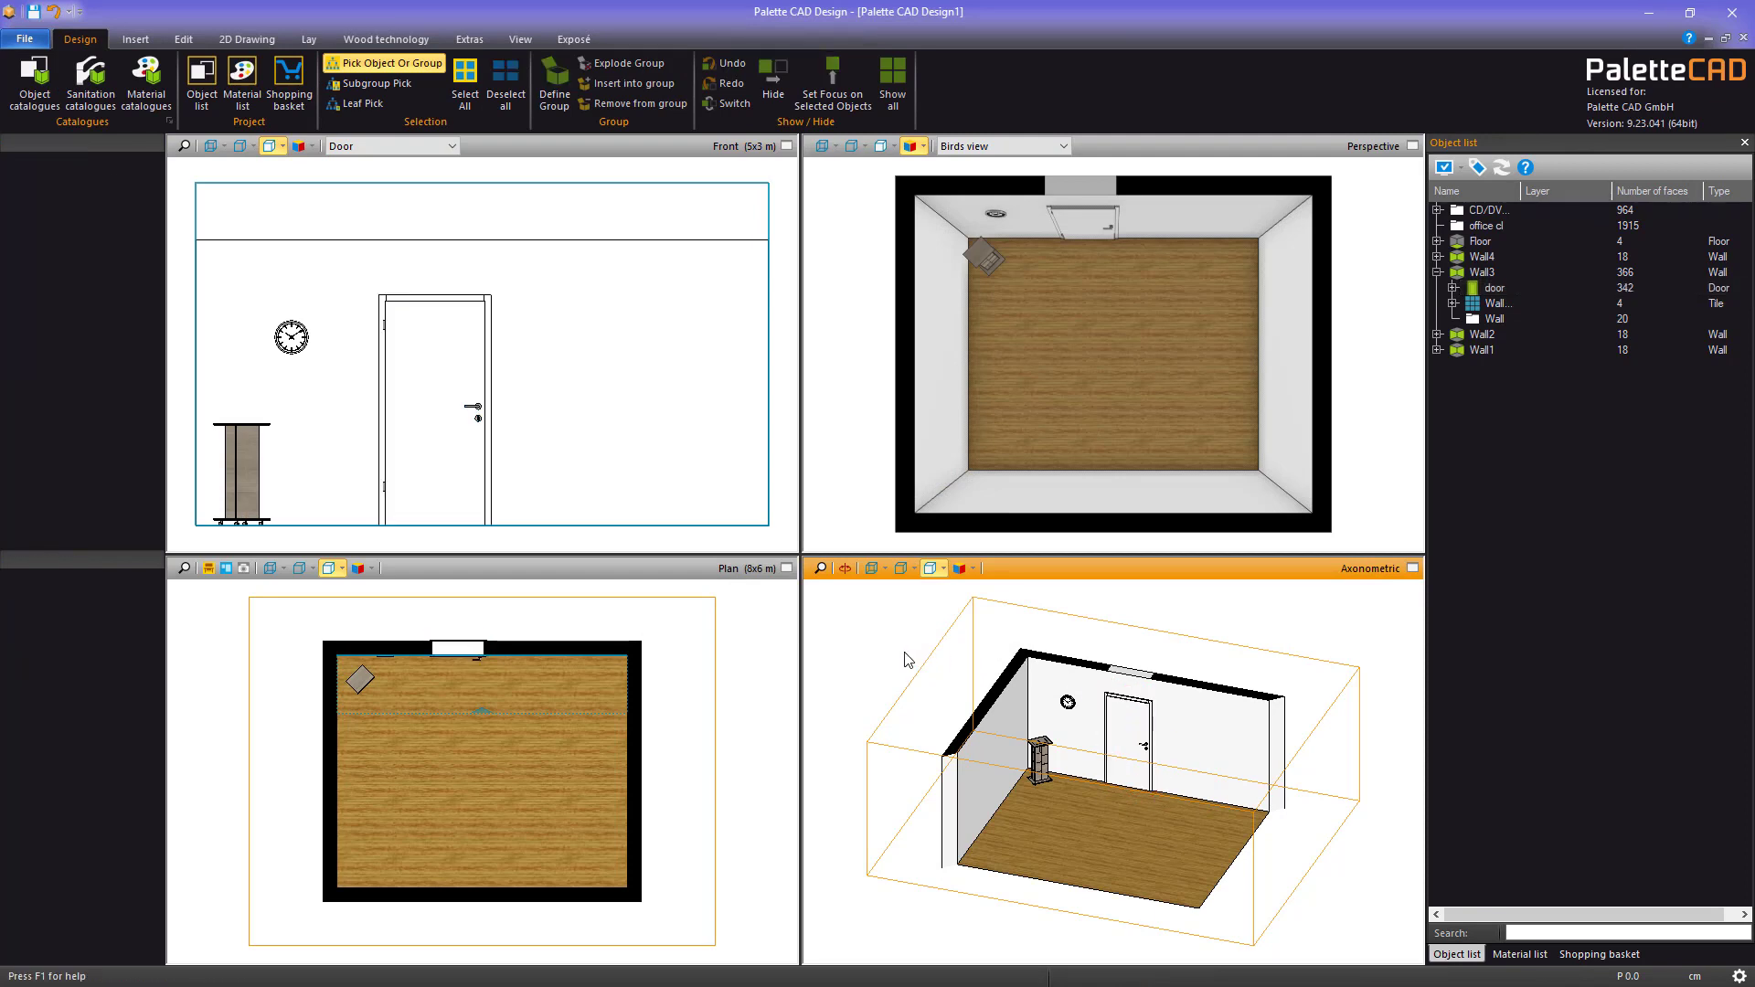
Select the door among Wall3's components and set its height to 200 cm
click(1215, 738)
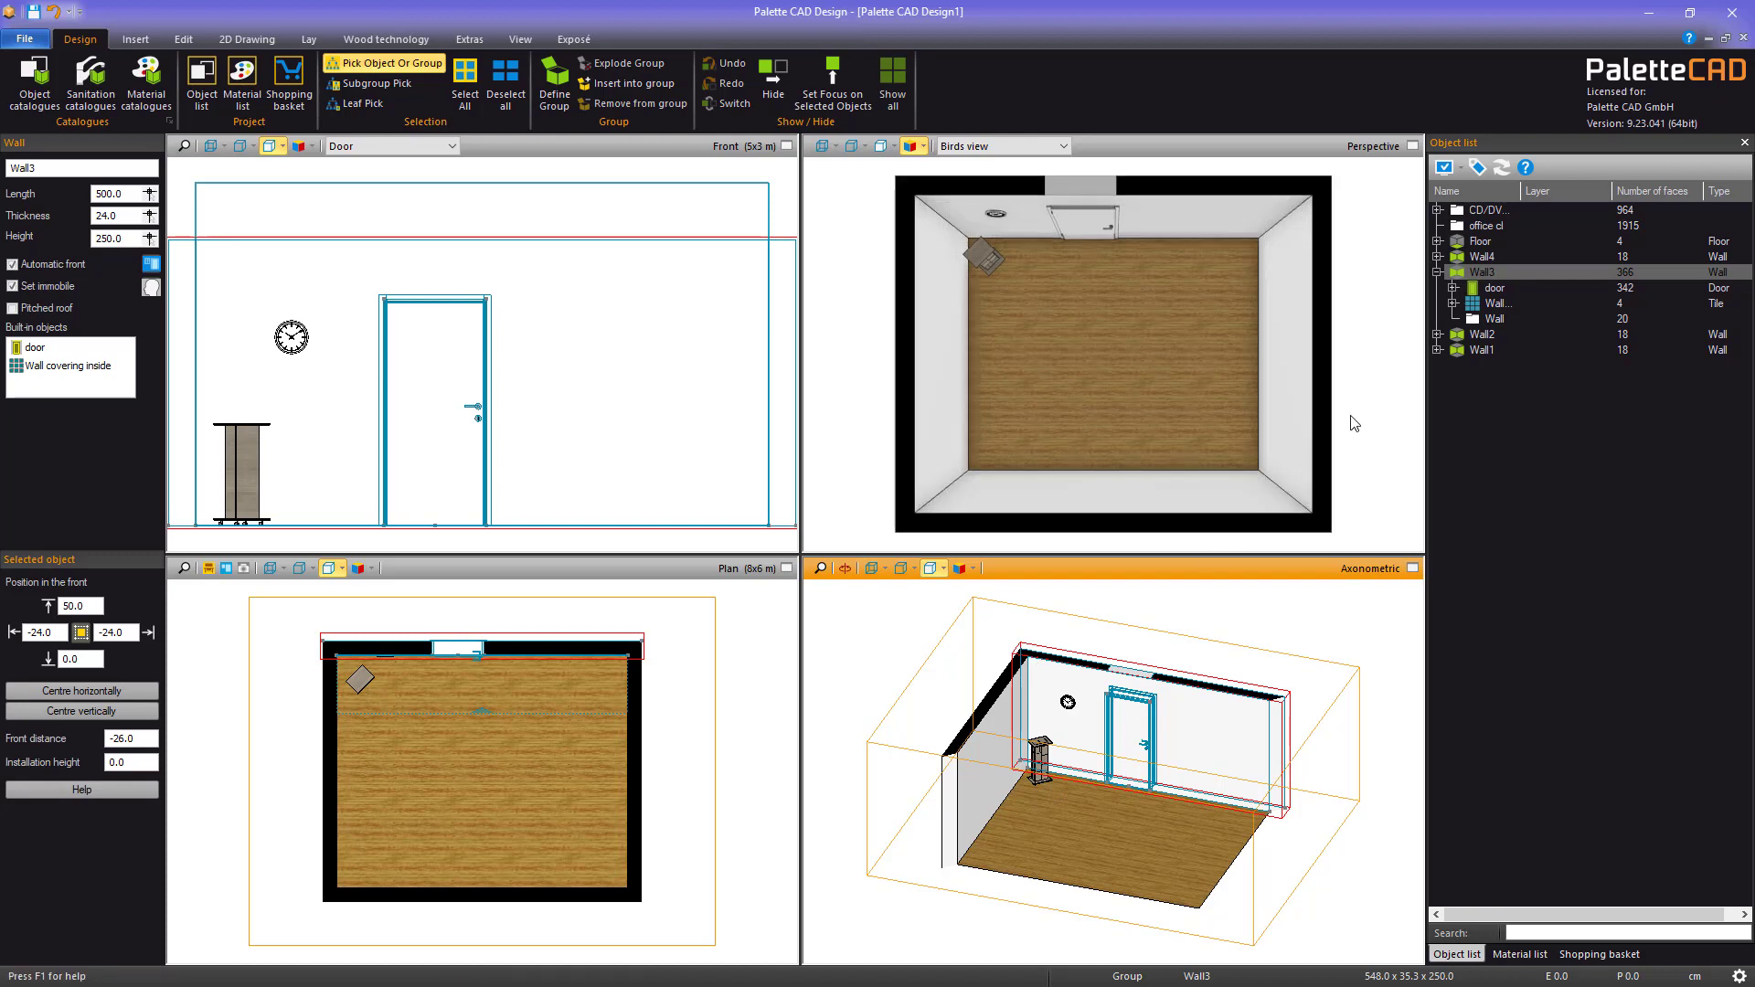
click(1437, 273)
click(1437, 273)
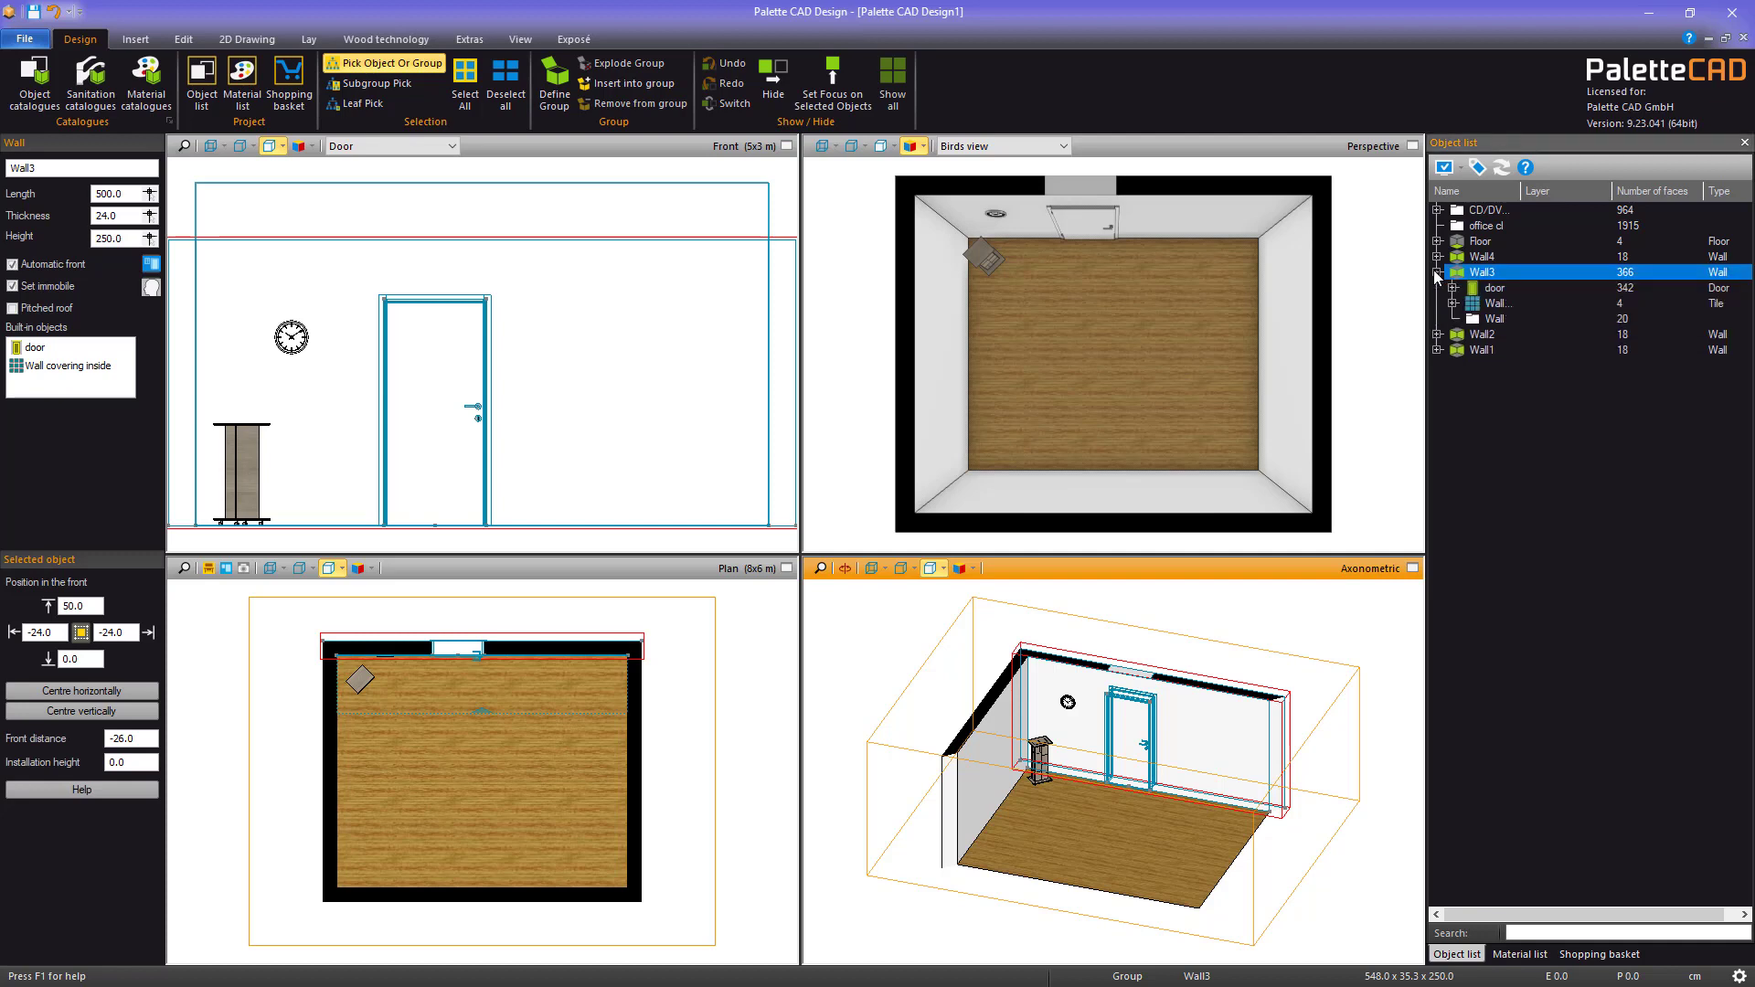
click(1513, 291)
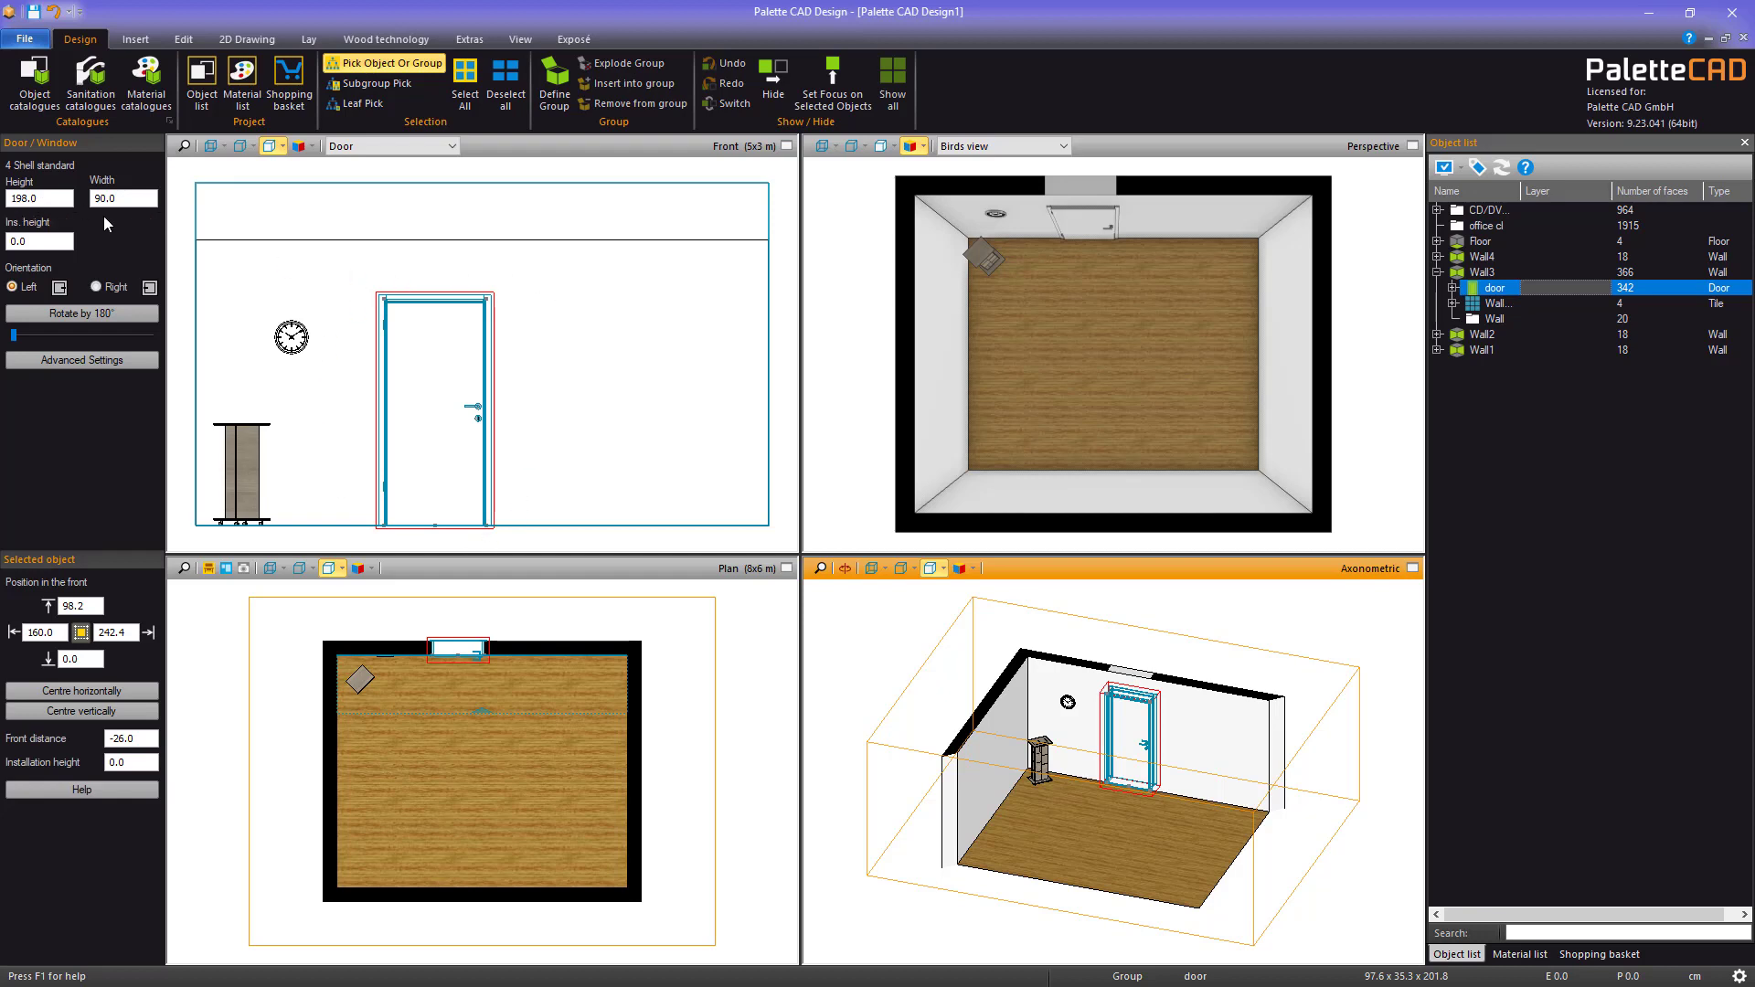
double_click(27, 199)
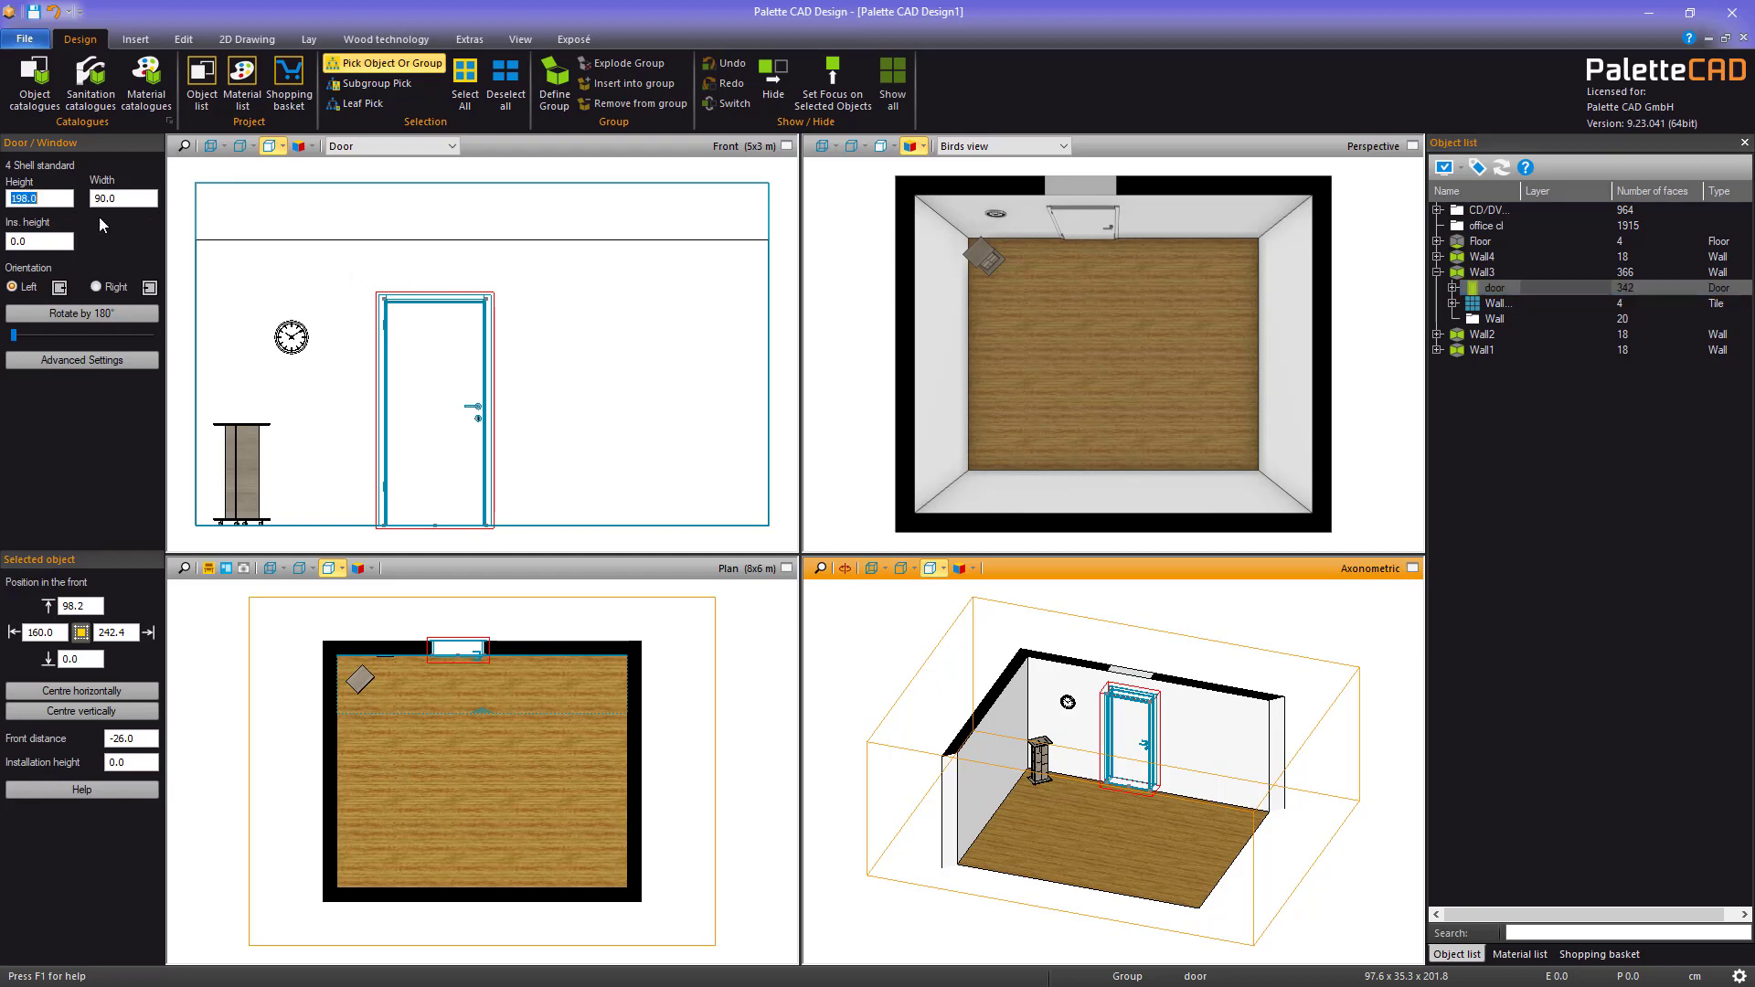
text(200)
key(Tab)
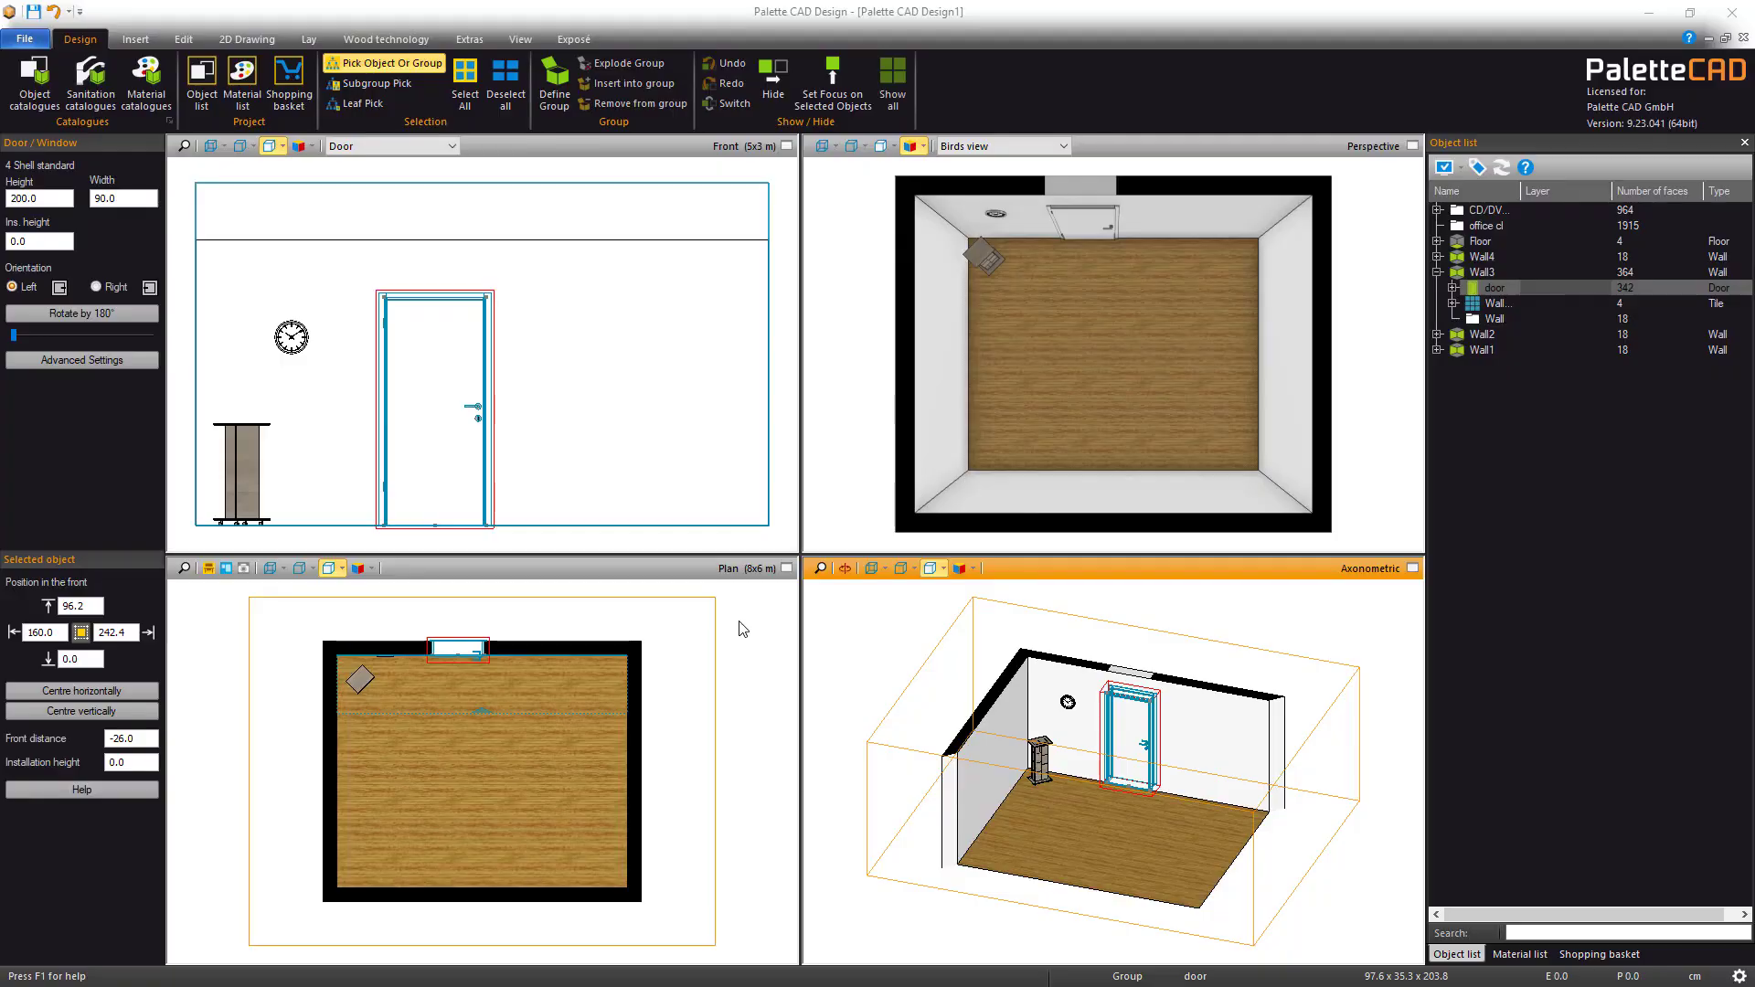
click(742, 644)
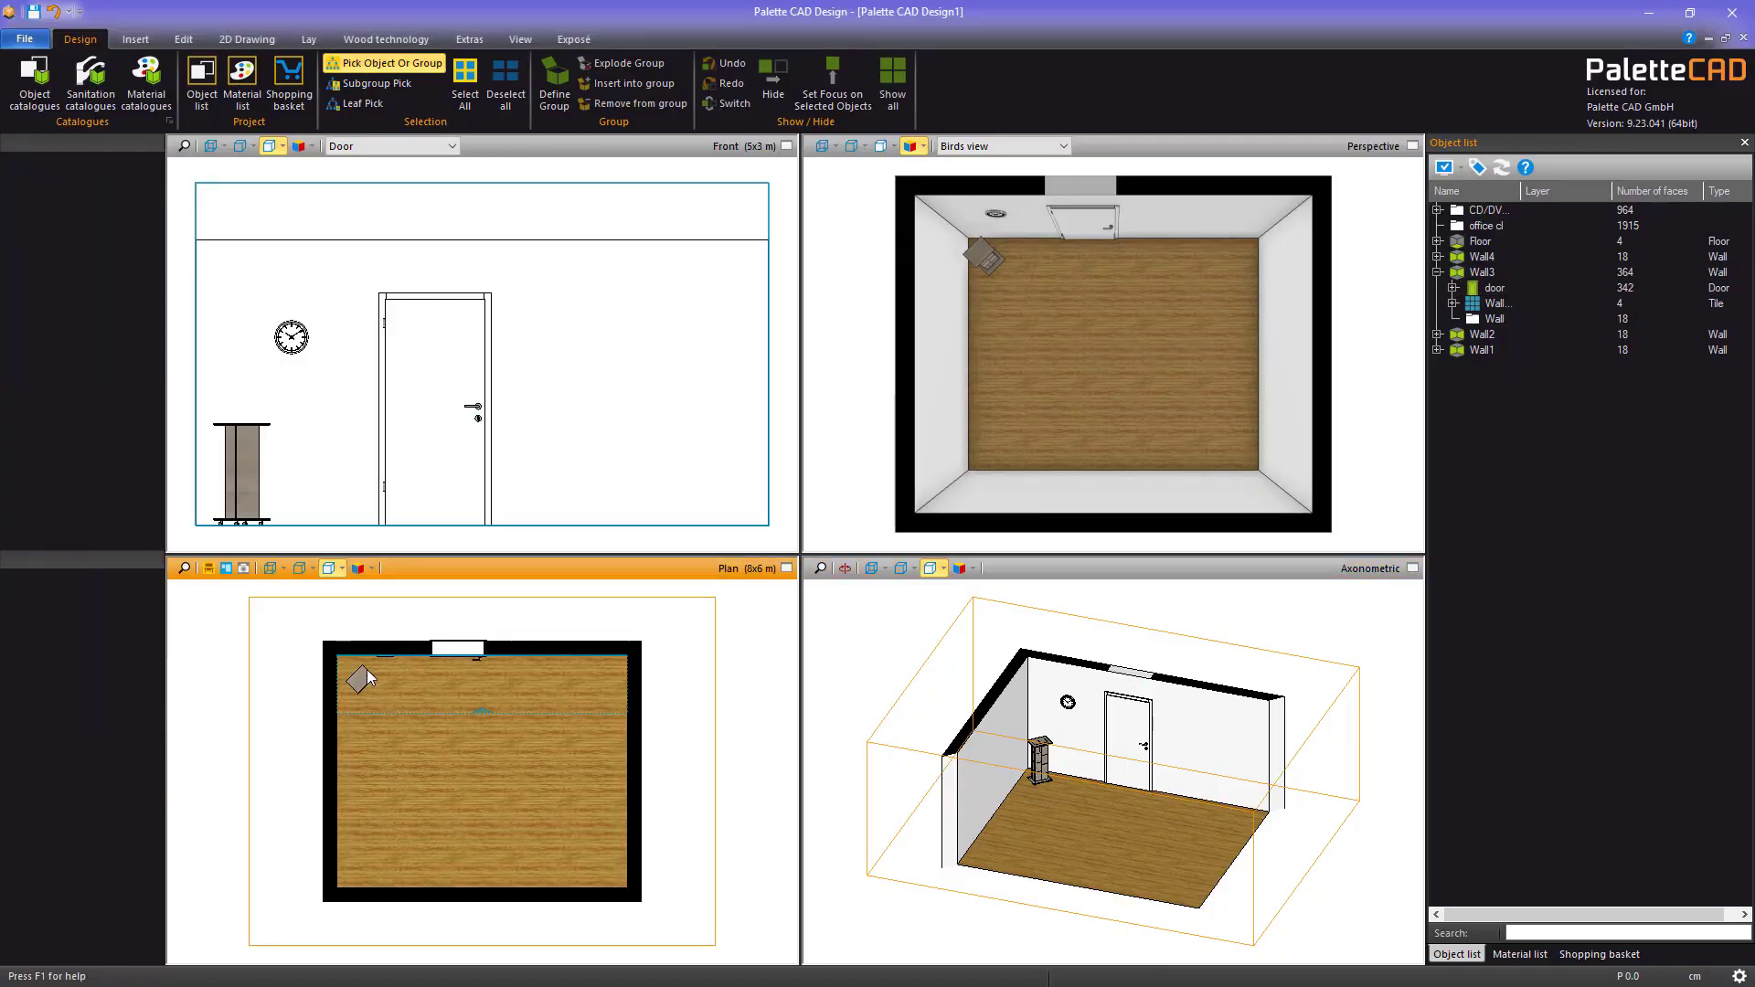
Create a window for Wall4 with a frame outer height of 135 cm and width of 140 cm
click(335, 716)
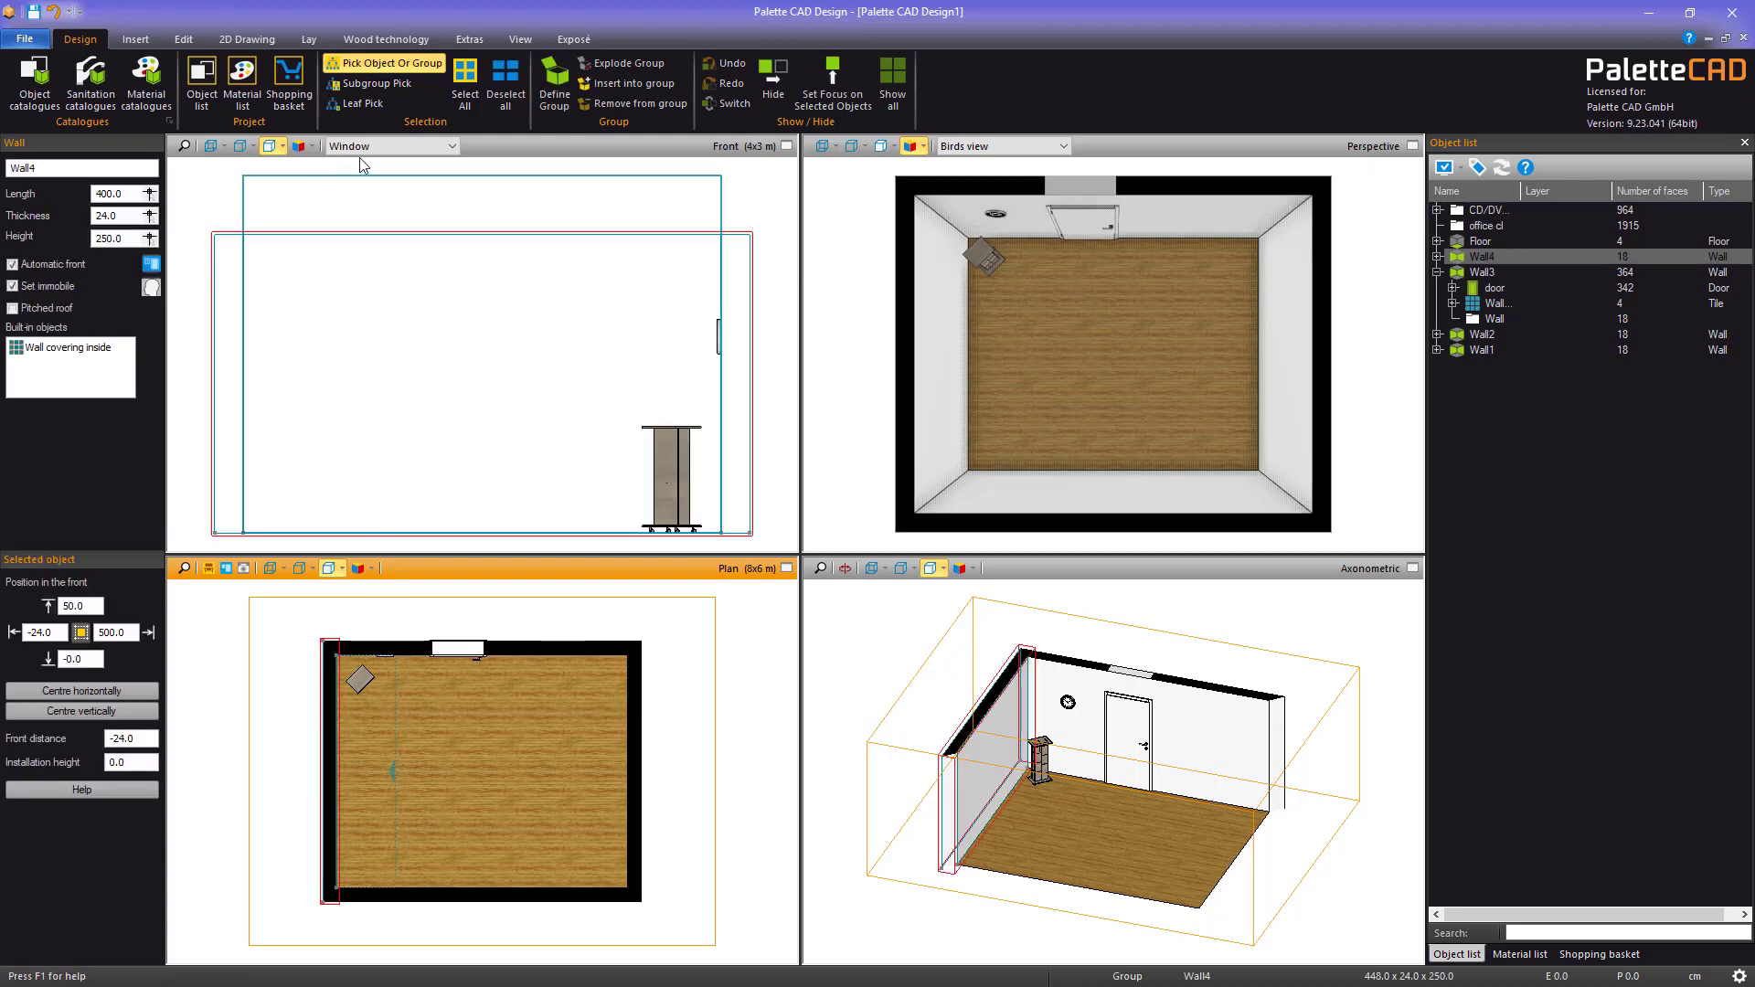
click(136, 38)
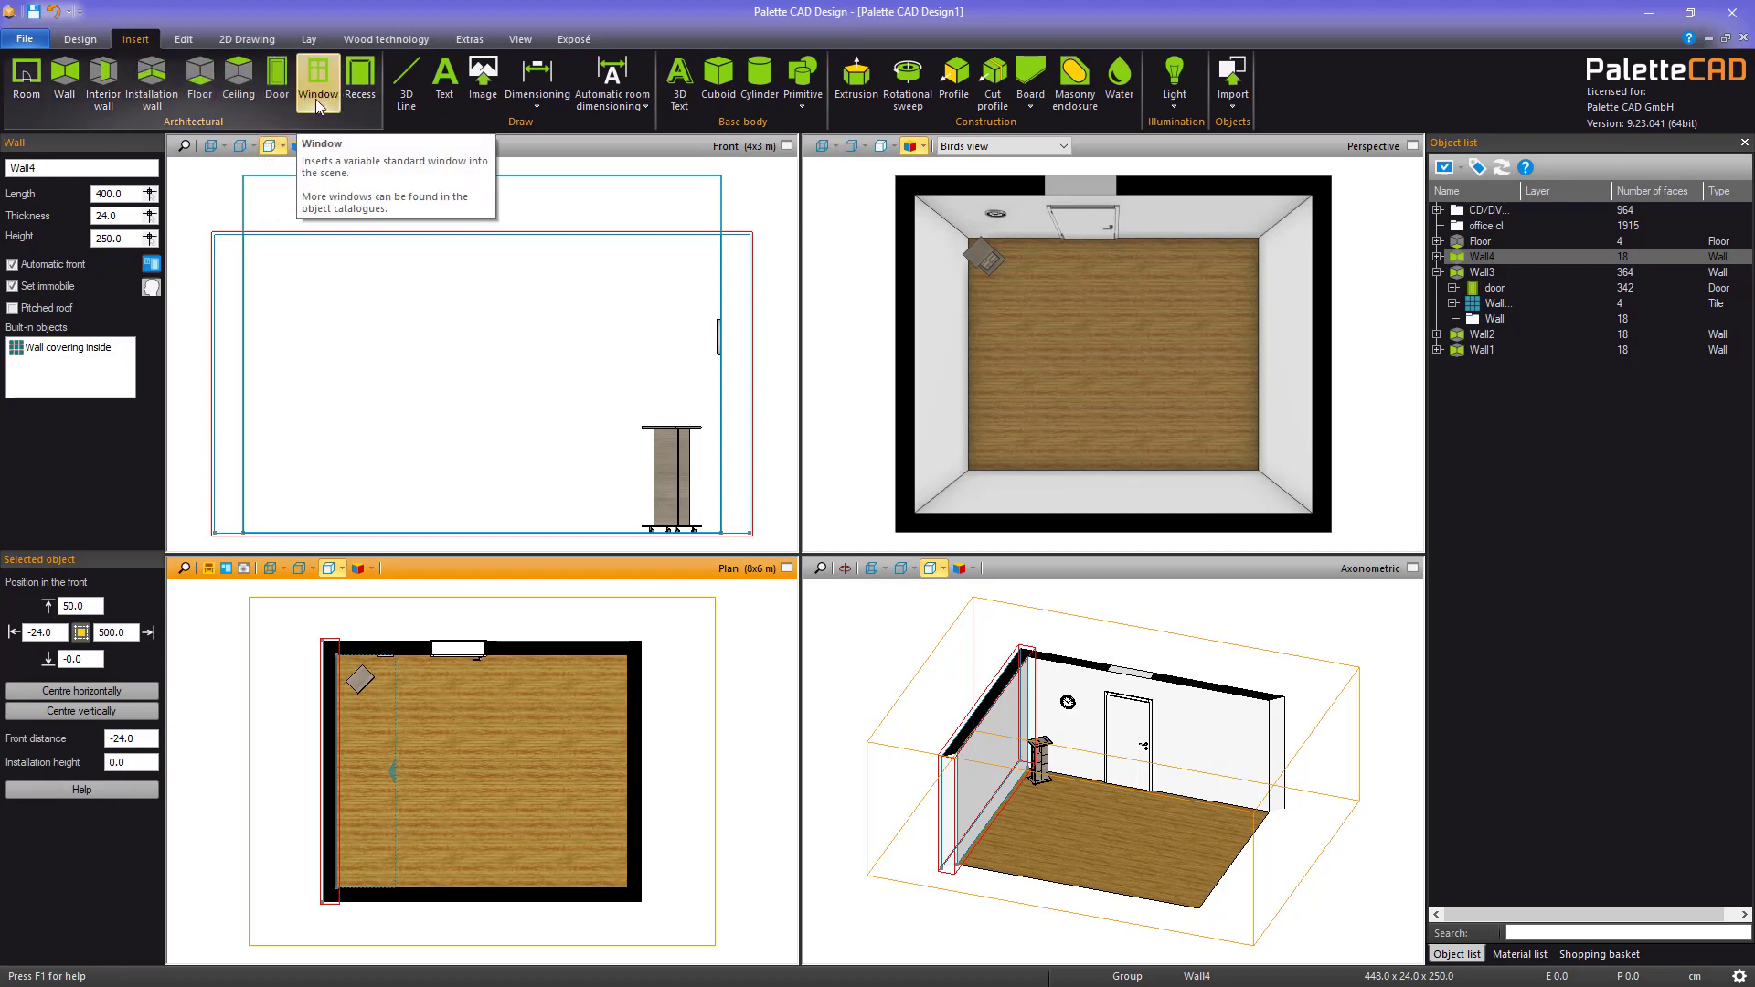
click(316, 99)
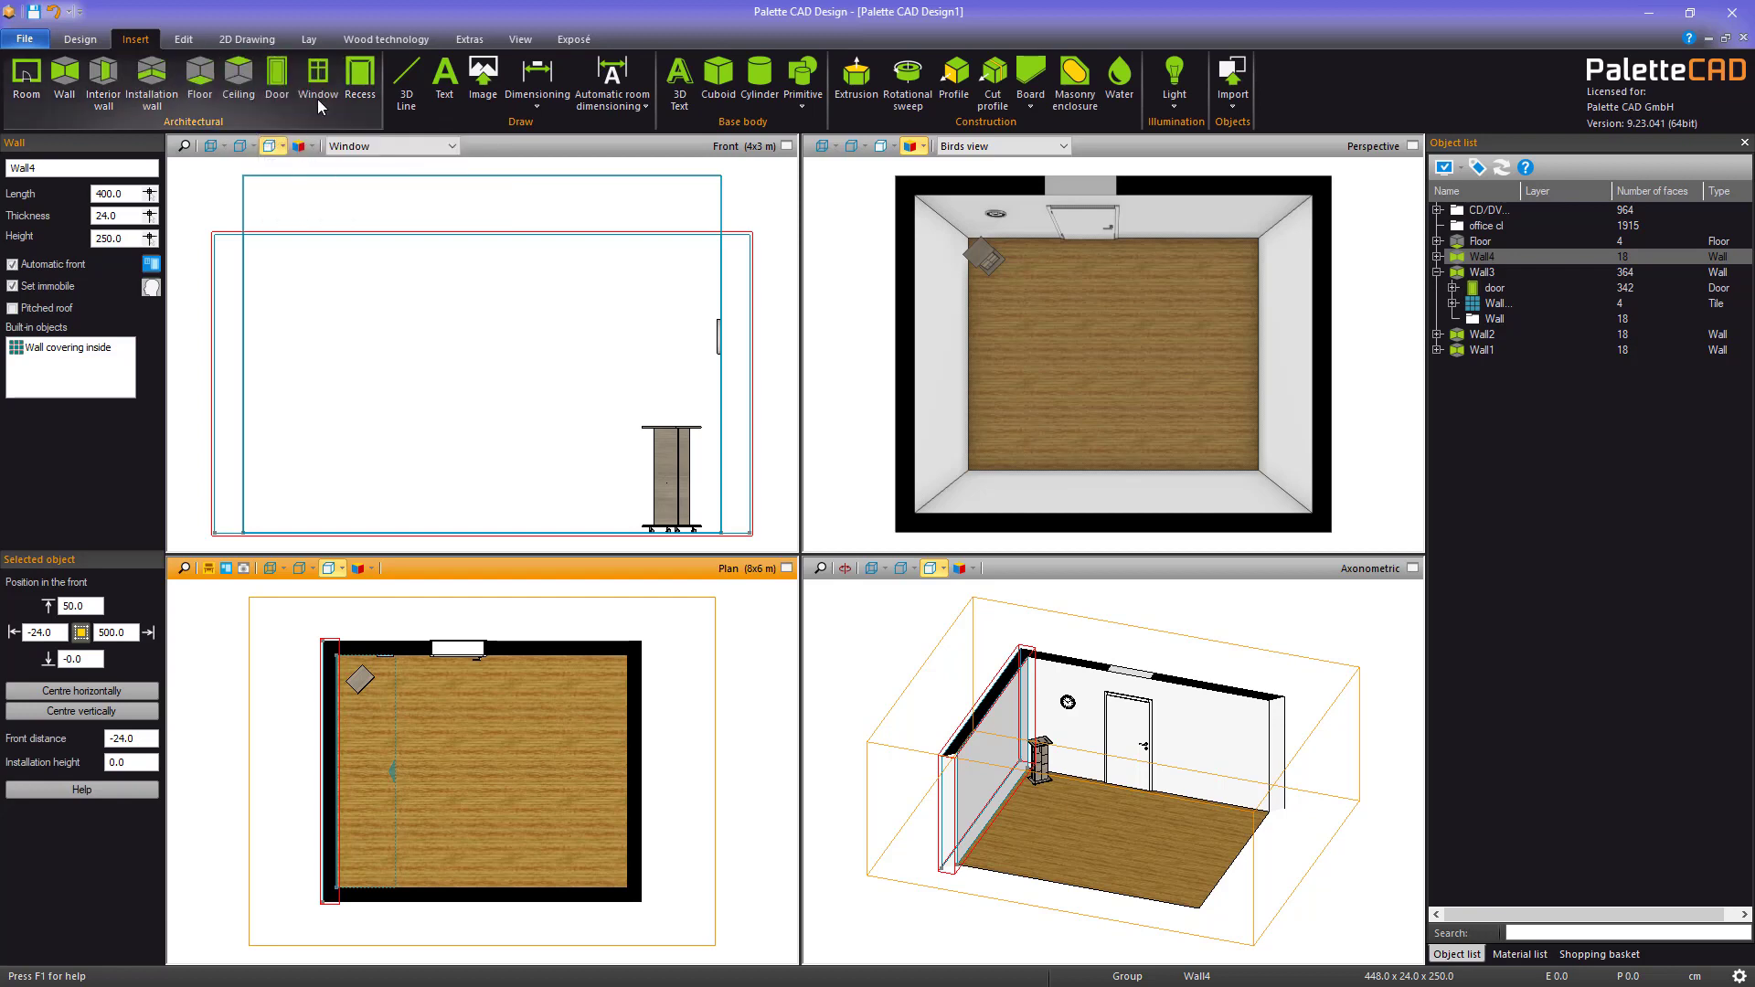
click(605, 361)
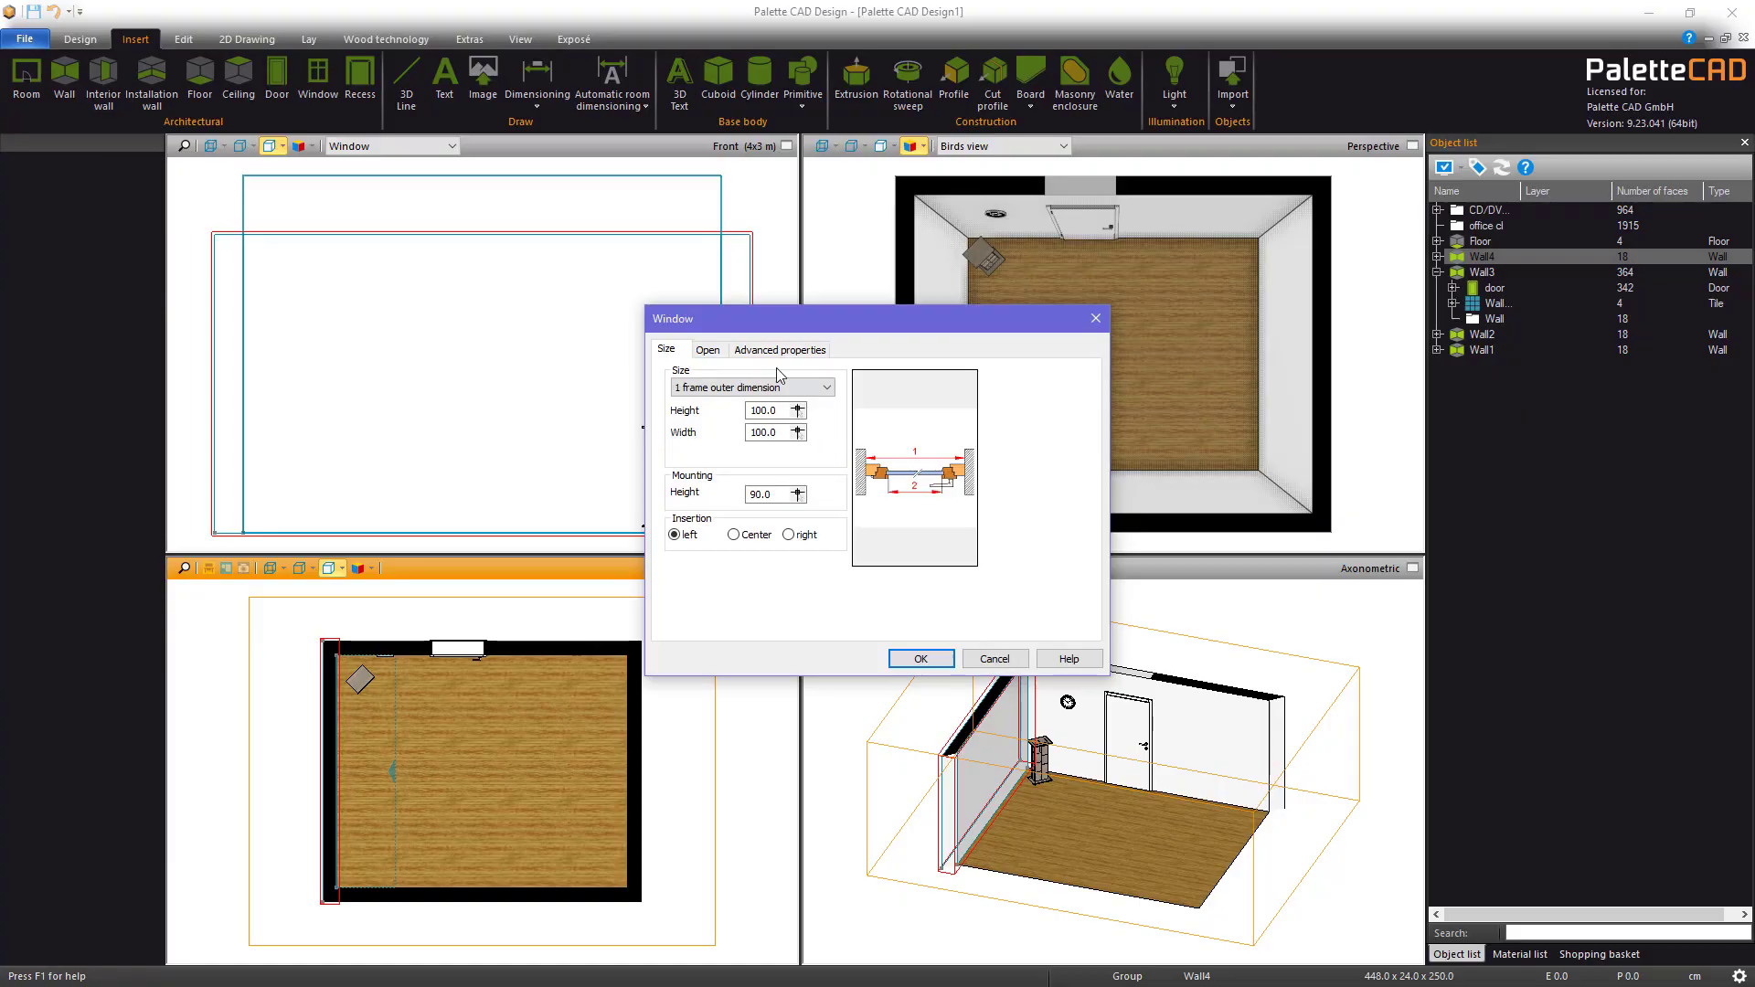
double_click(785, 412)
text(135)
key(Tab)
text(140)
key(Tab)
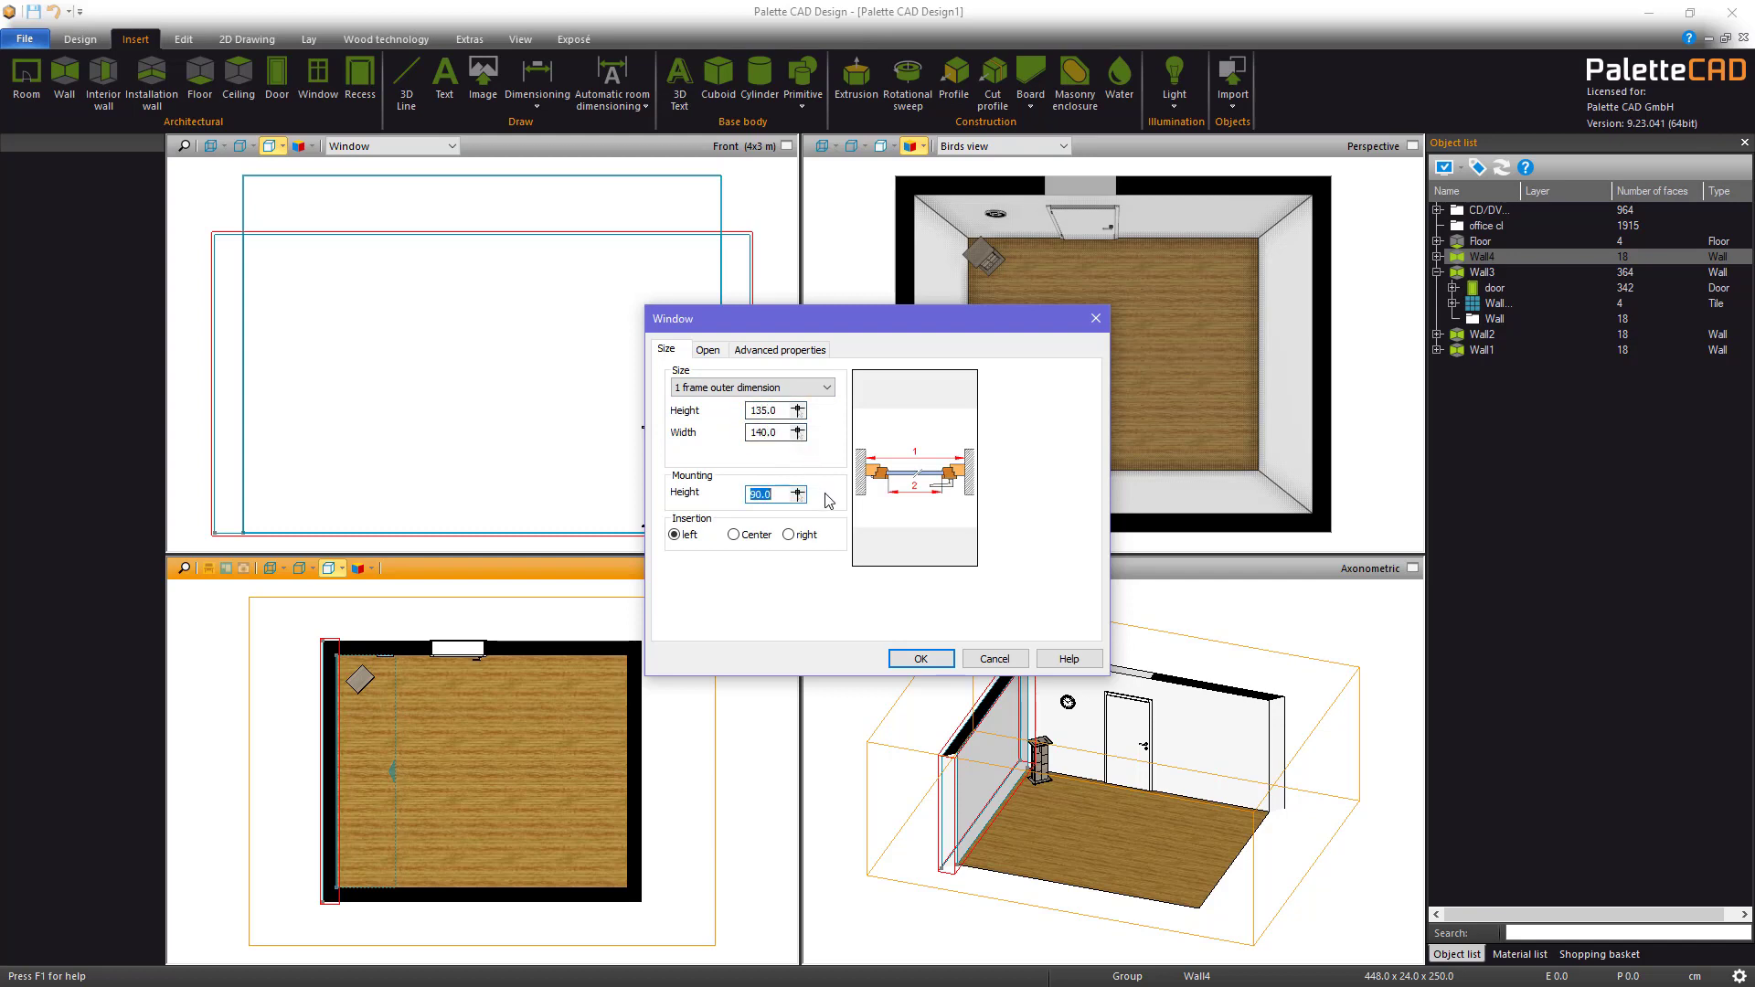
click(921, 659)
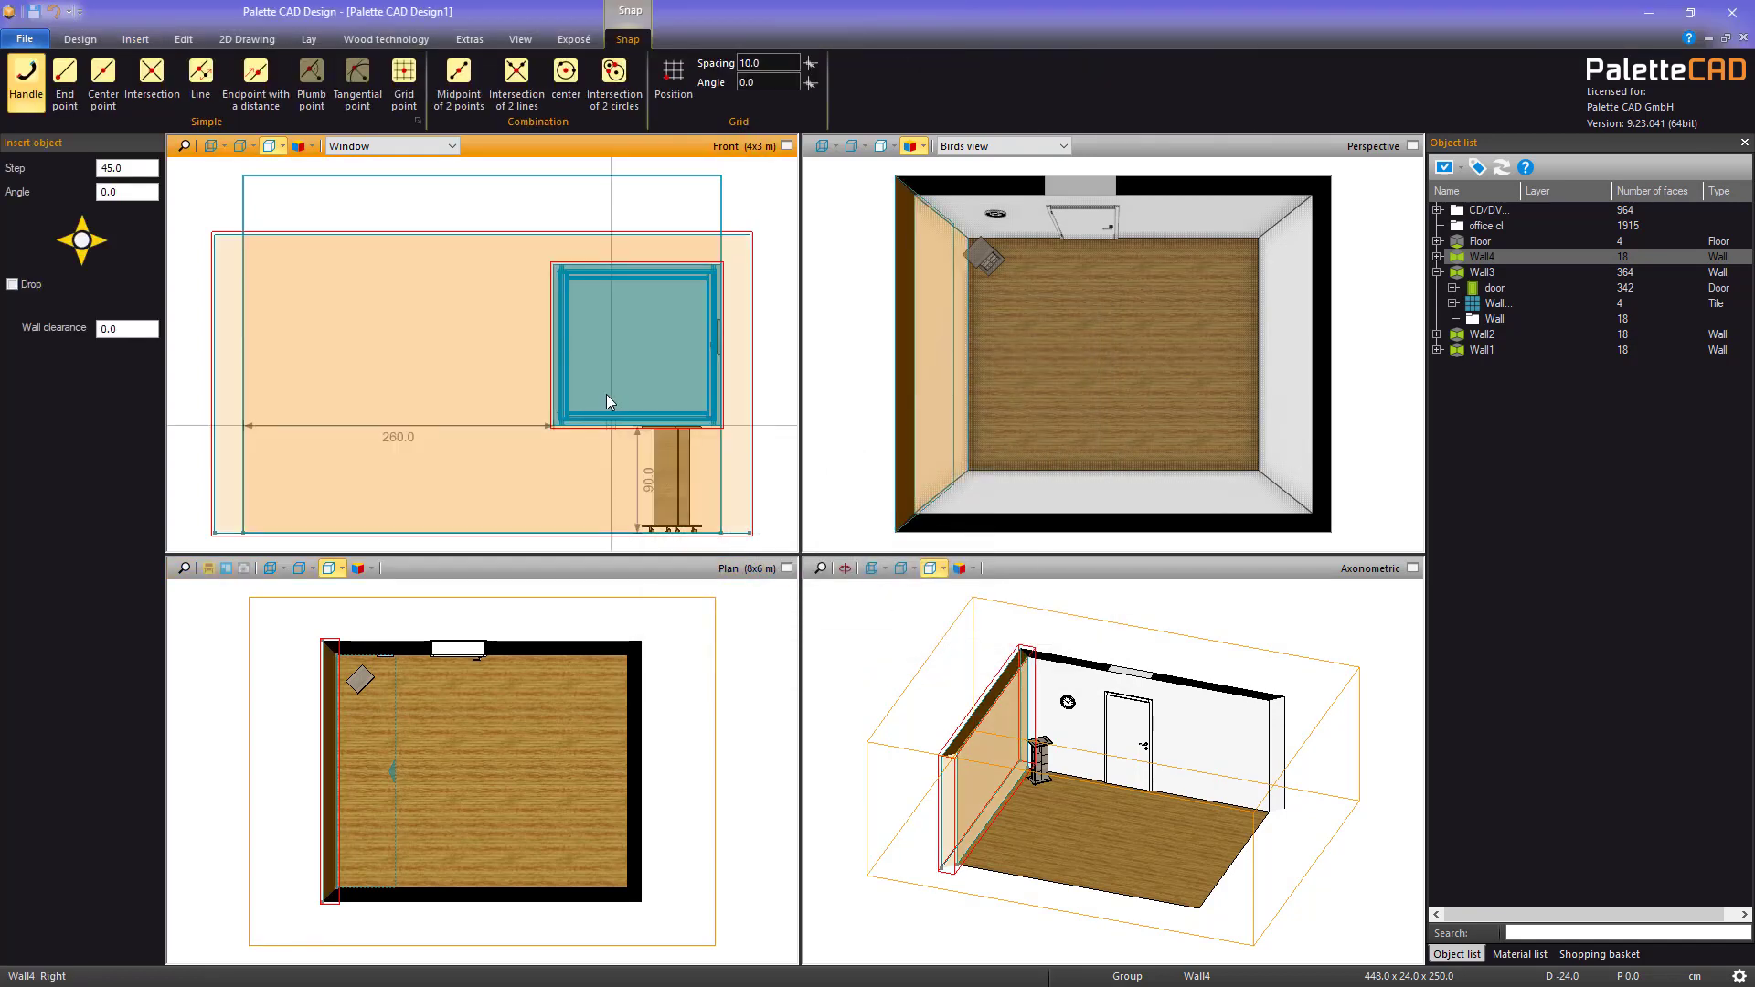
Place the window on Wall4 at 80 cm from the right edge of the front and save the project
click(414, 399)
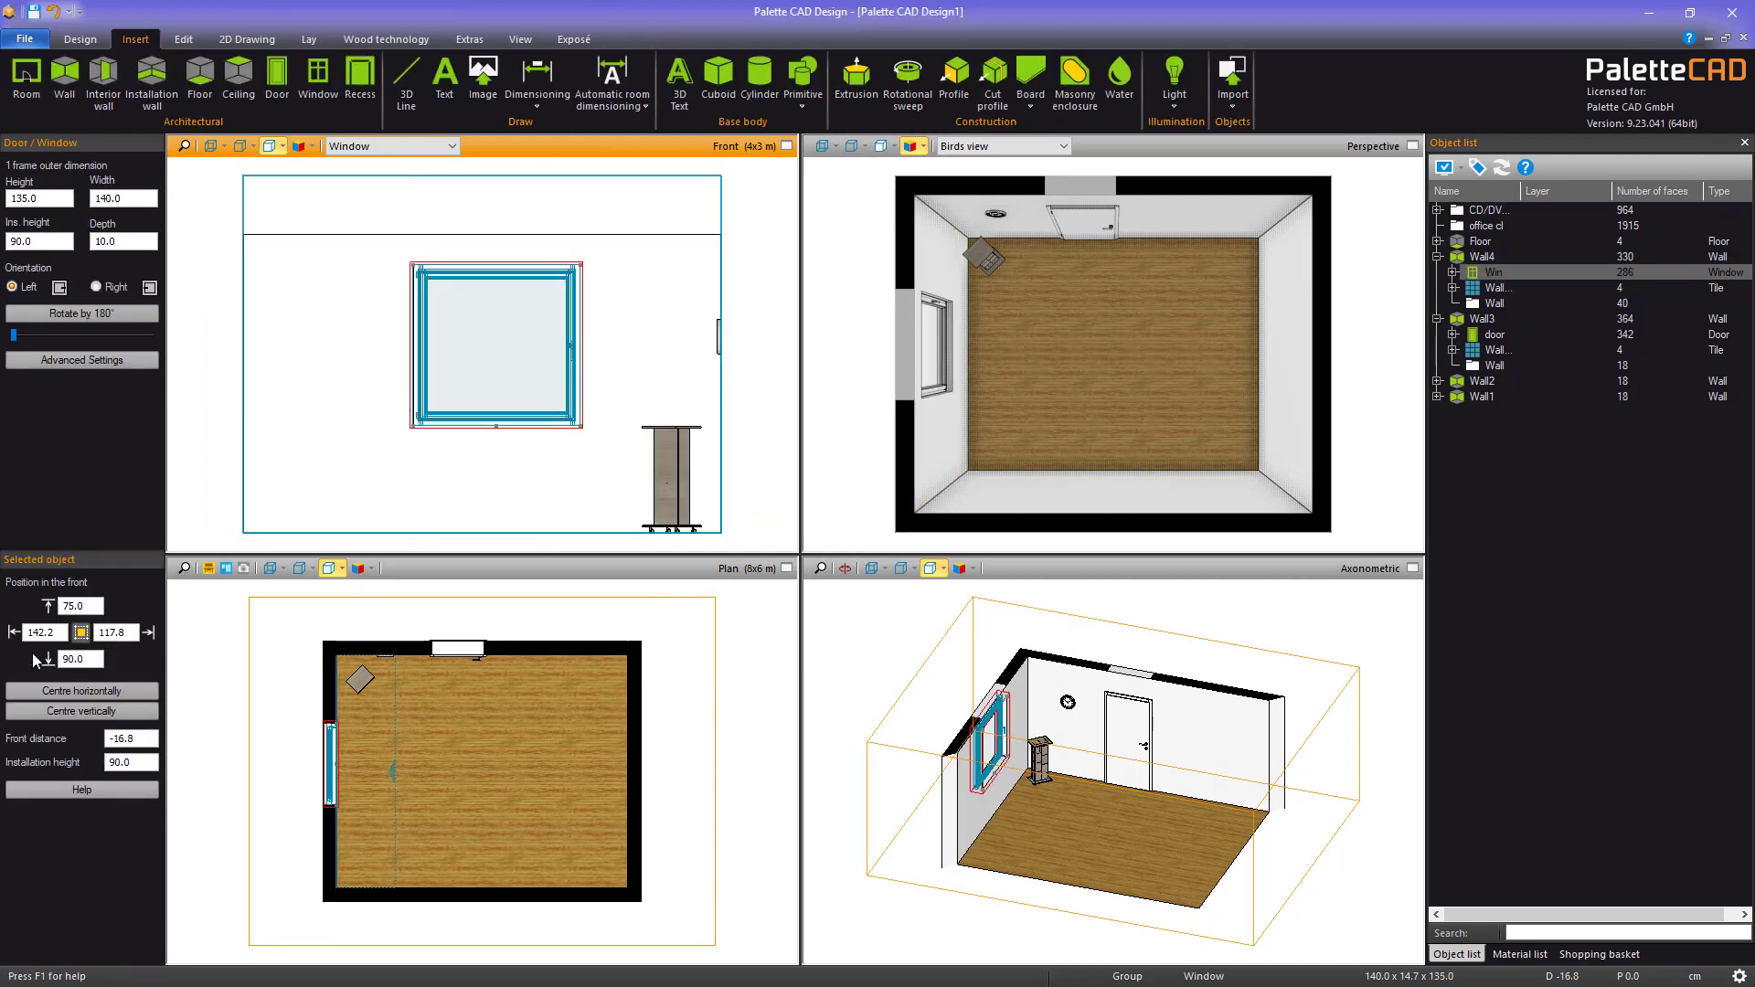
click(131, 634)
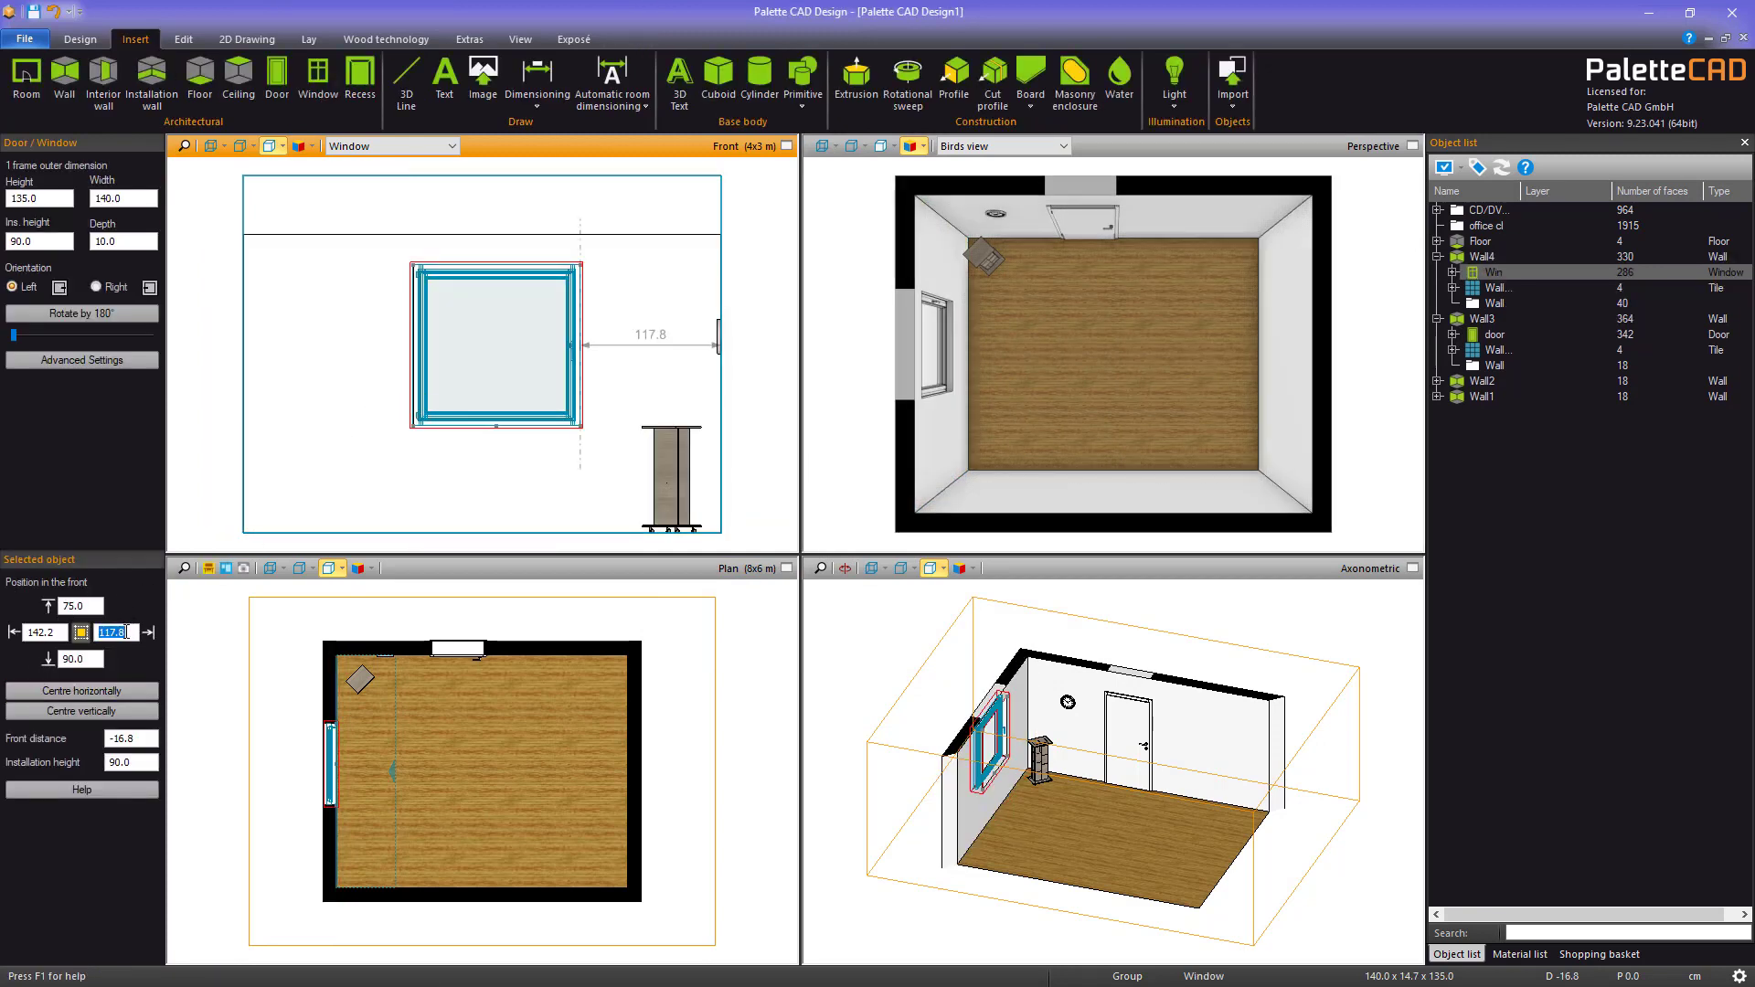
text(80)
key(Return)
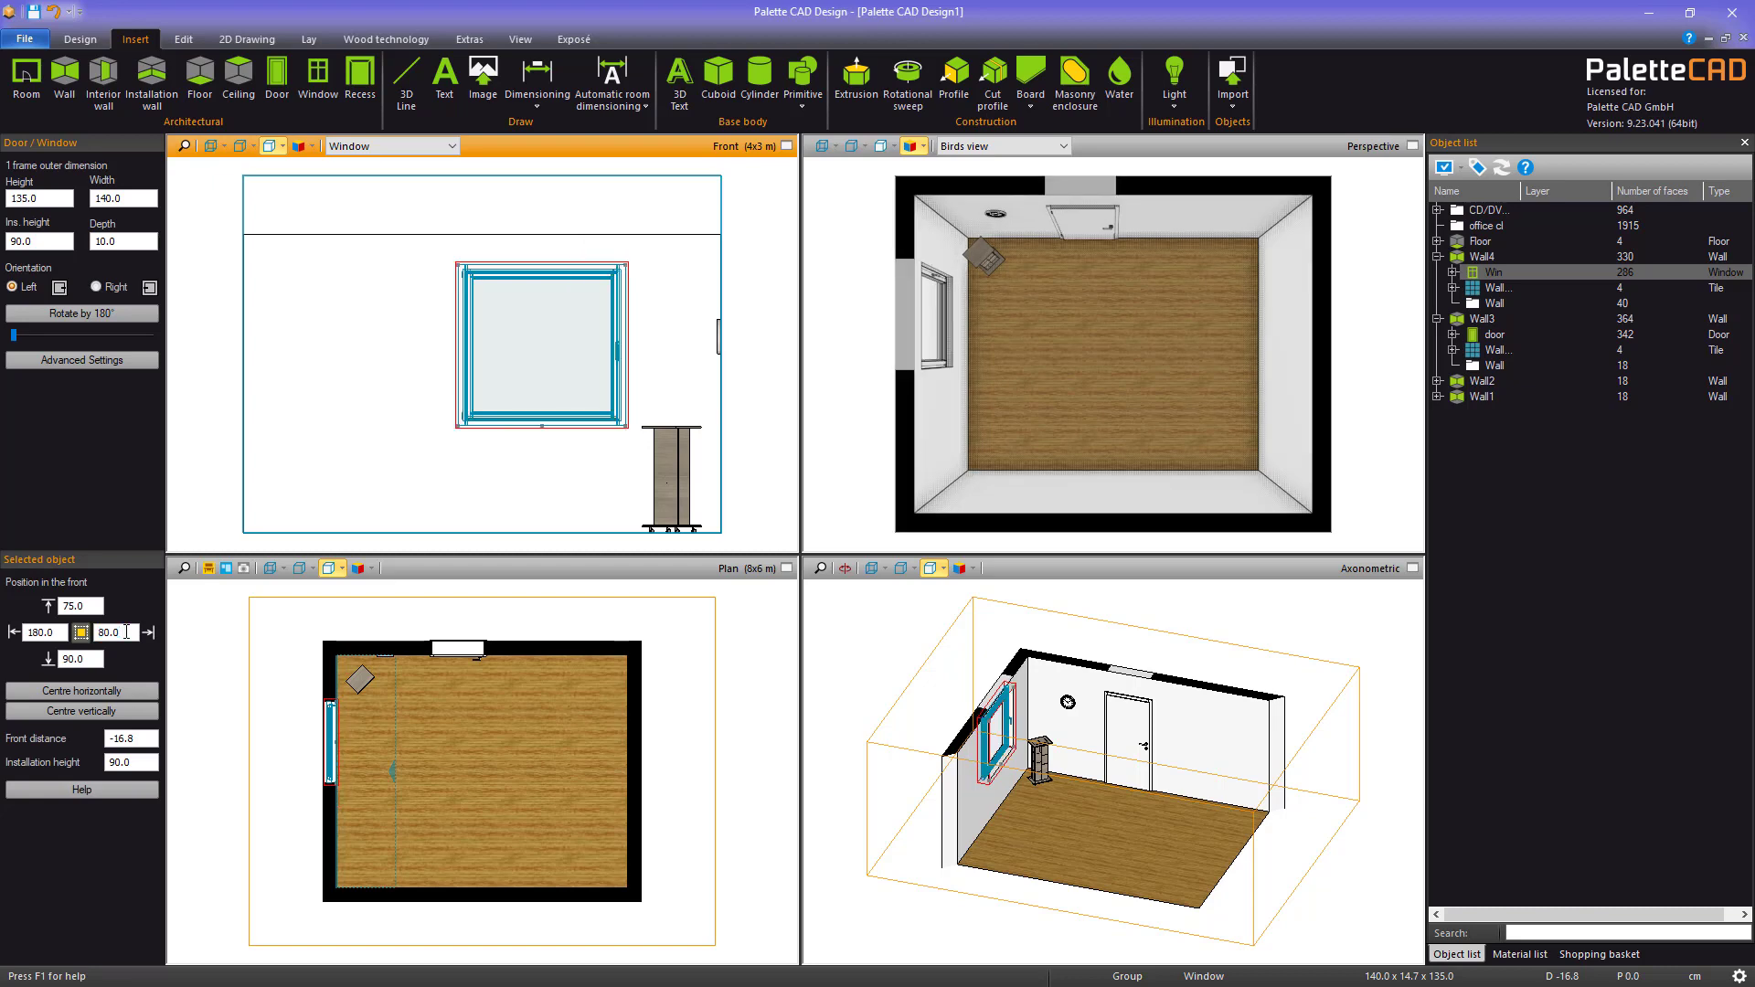
click(722, 654)
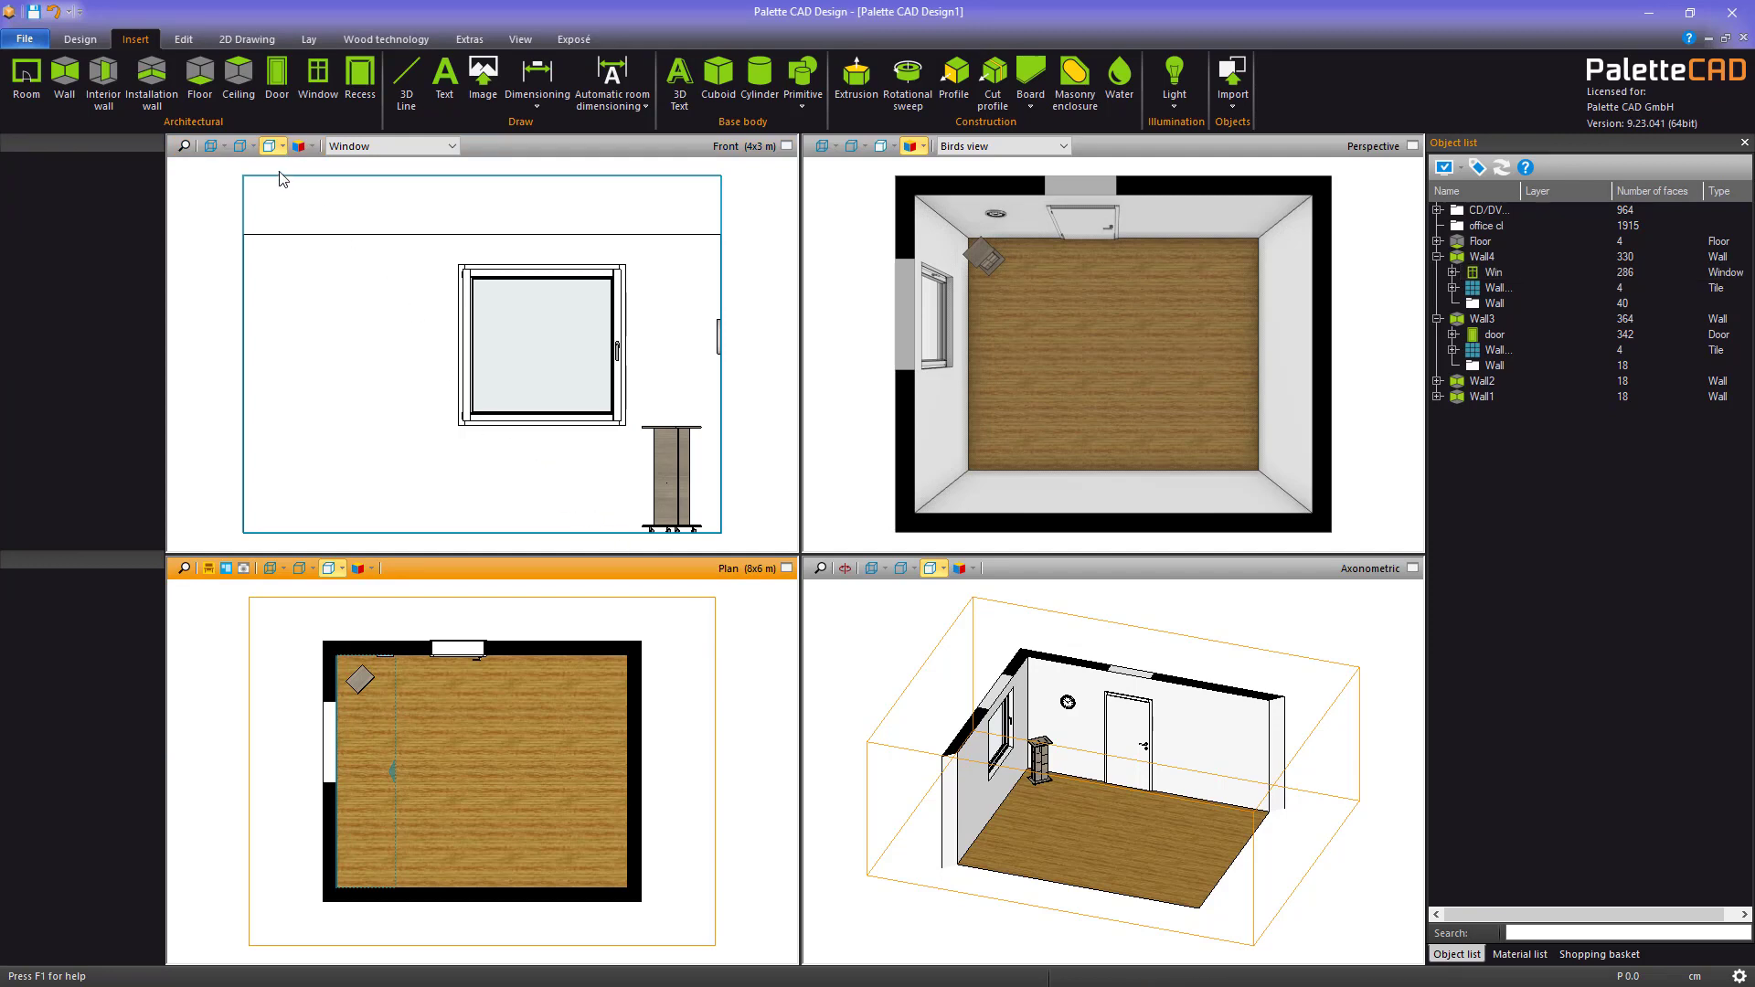
click(38, 19)
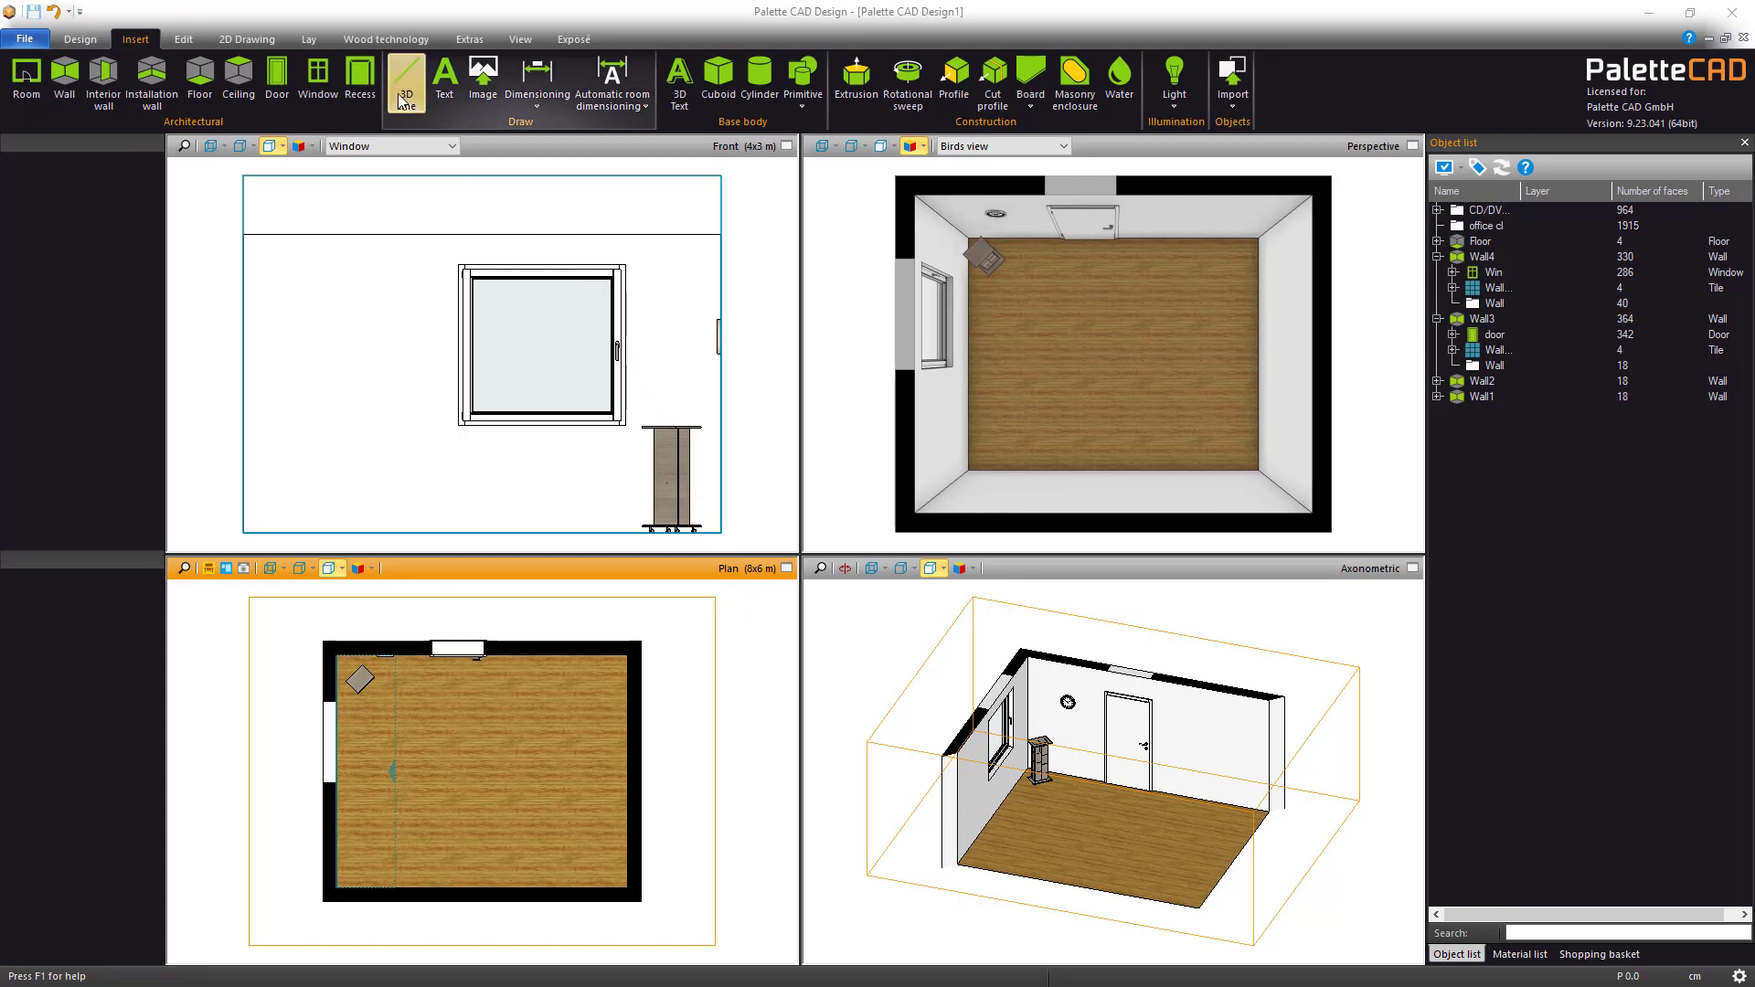
Add a ceiling to the room using the in-room placement
click(245, 104)
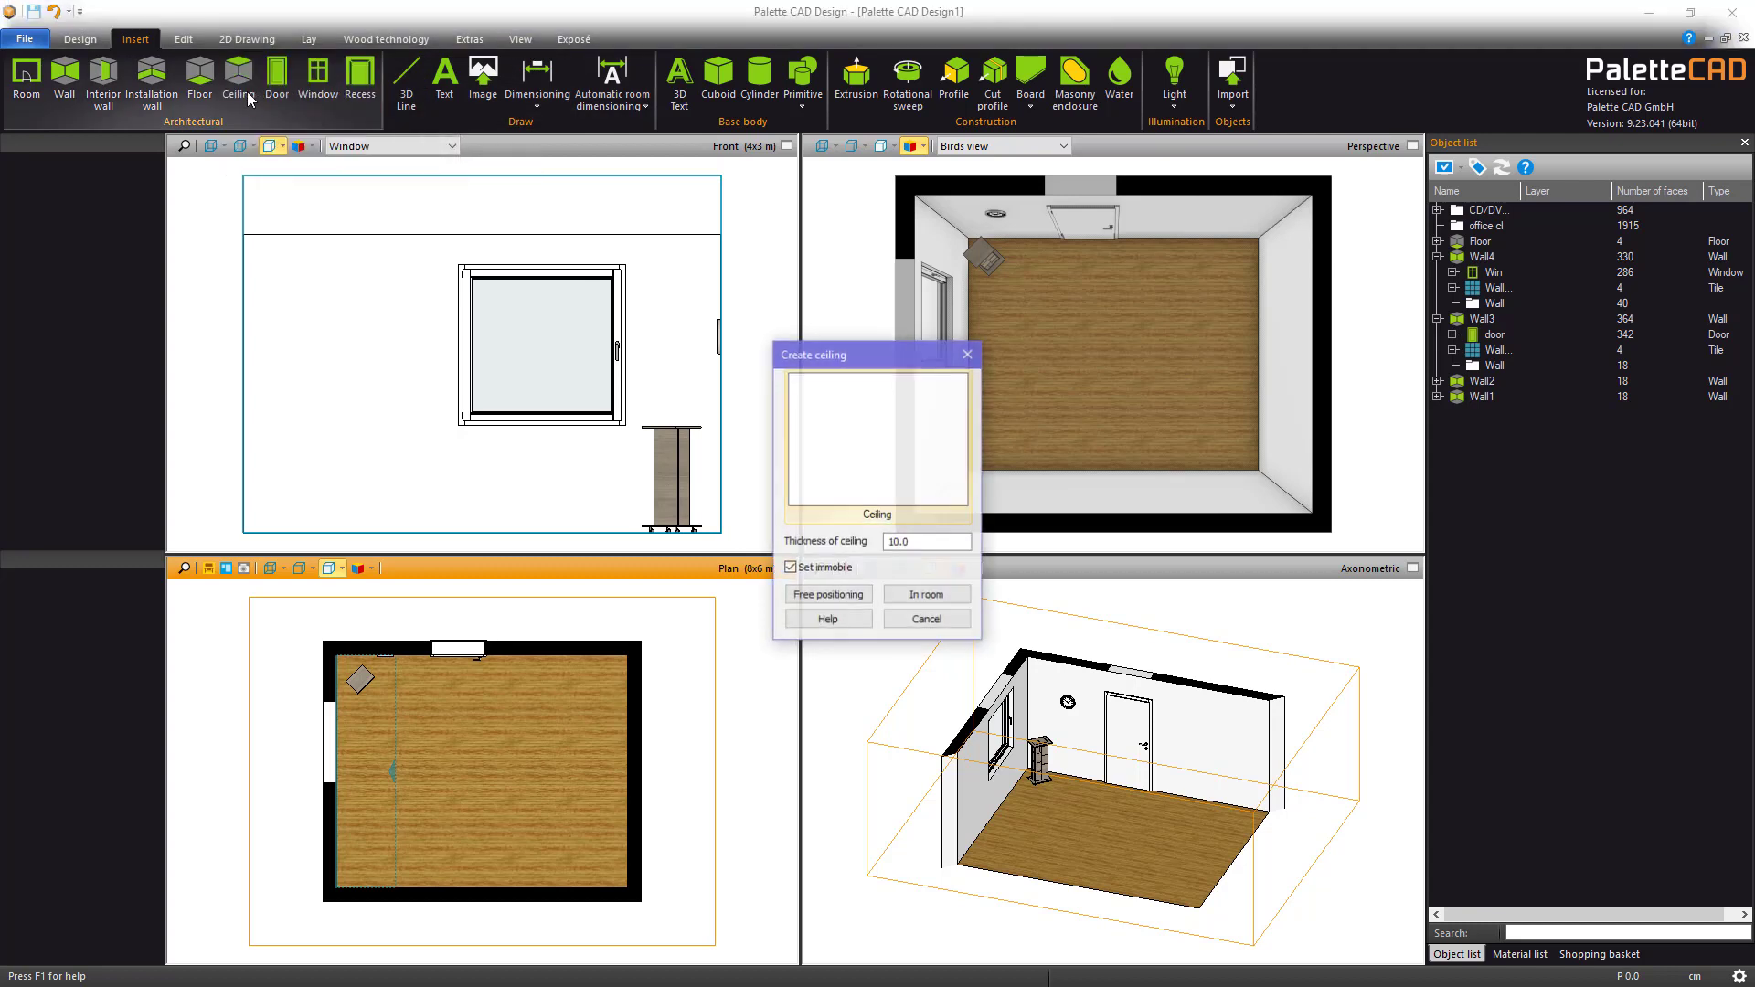
click(925, 595)
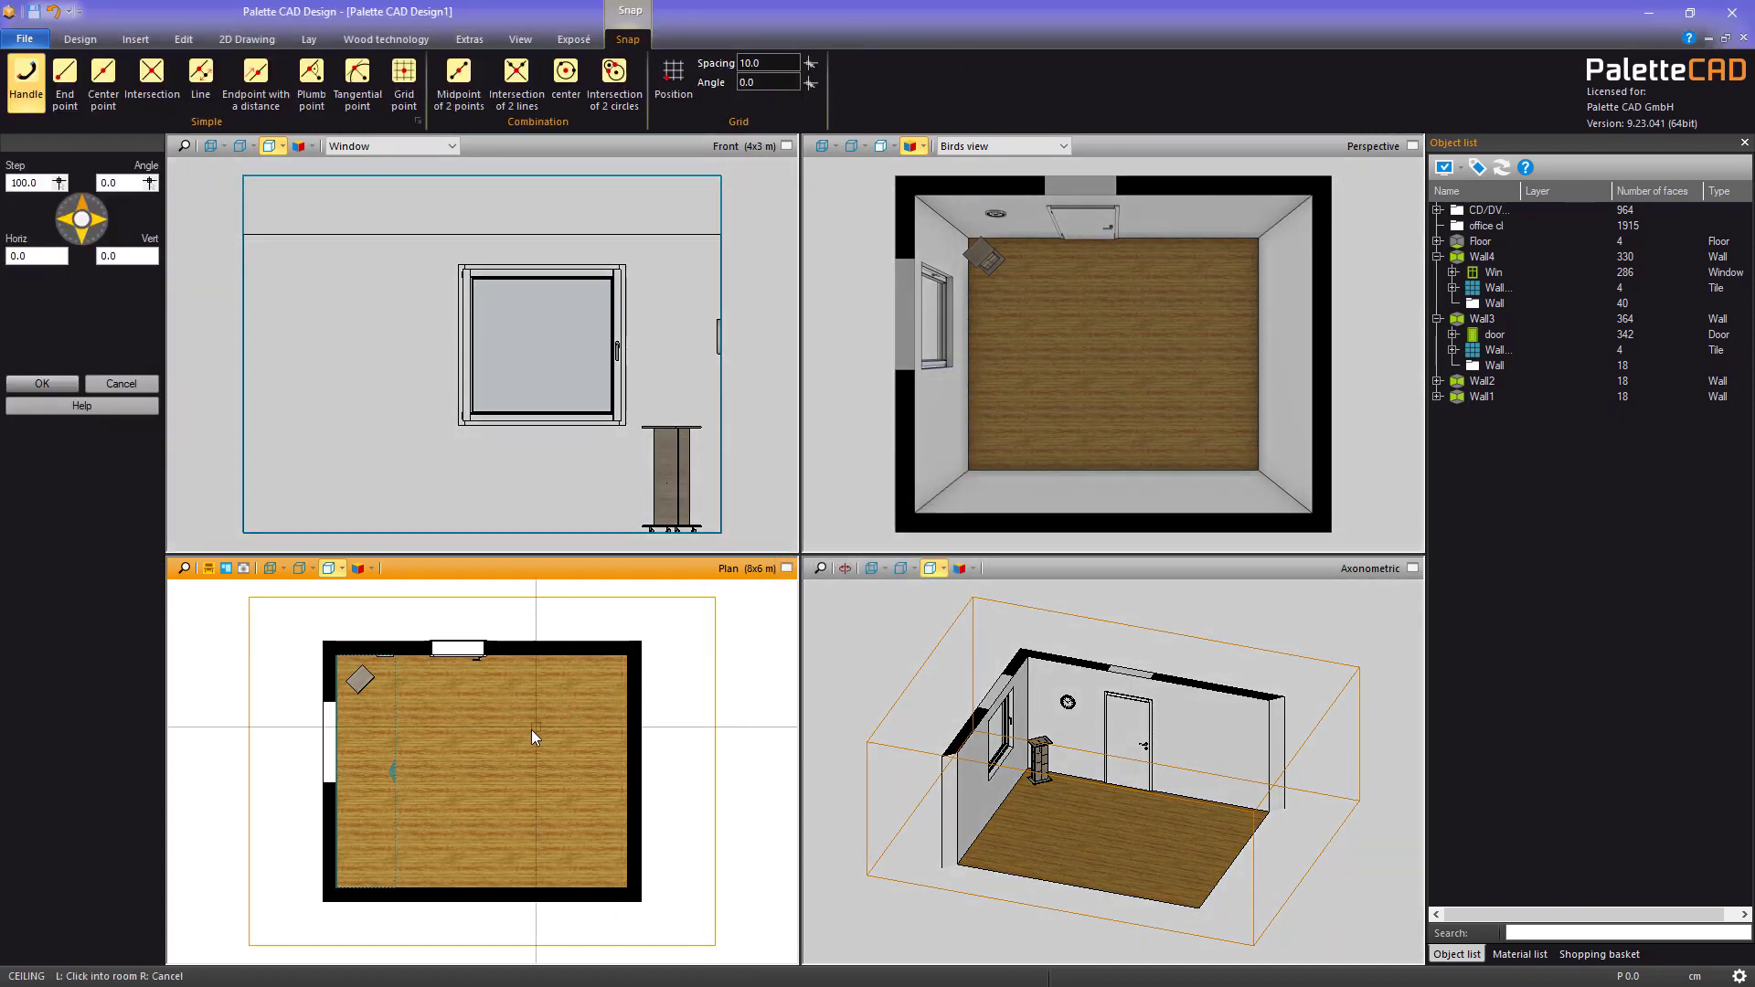
click(524, 732)
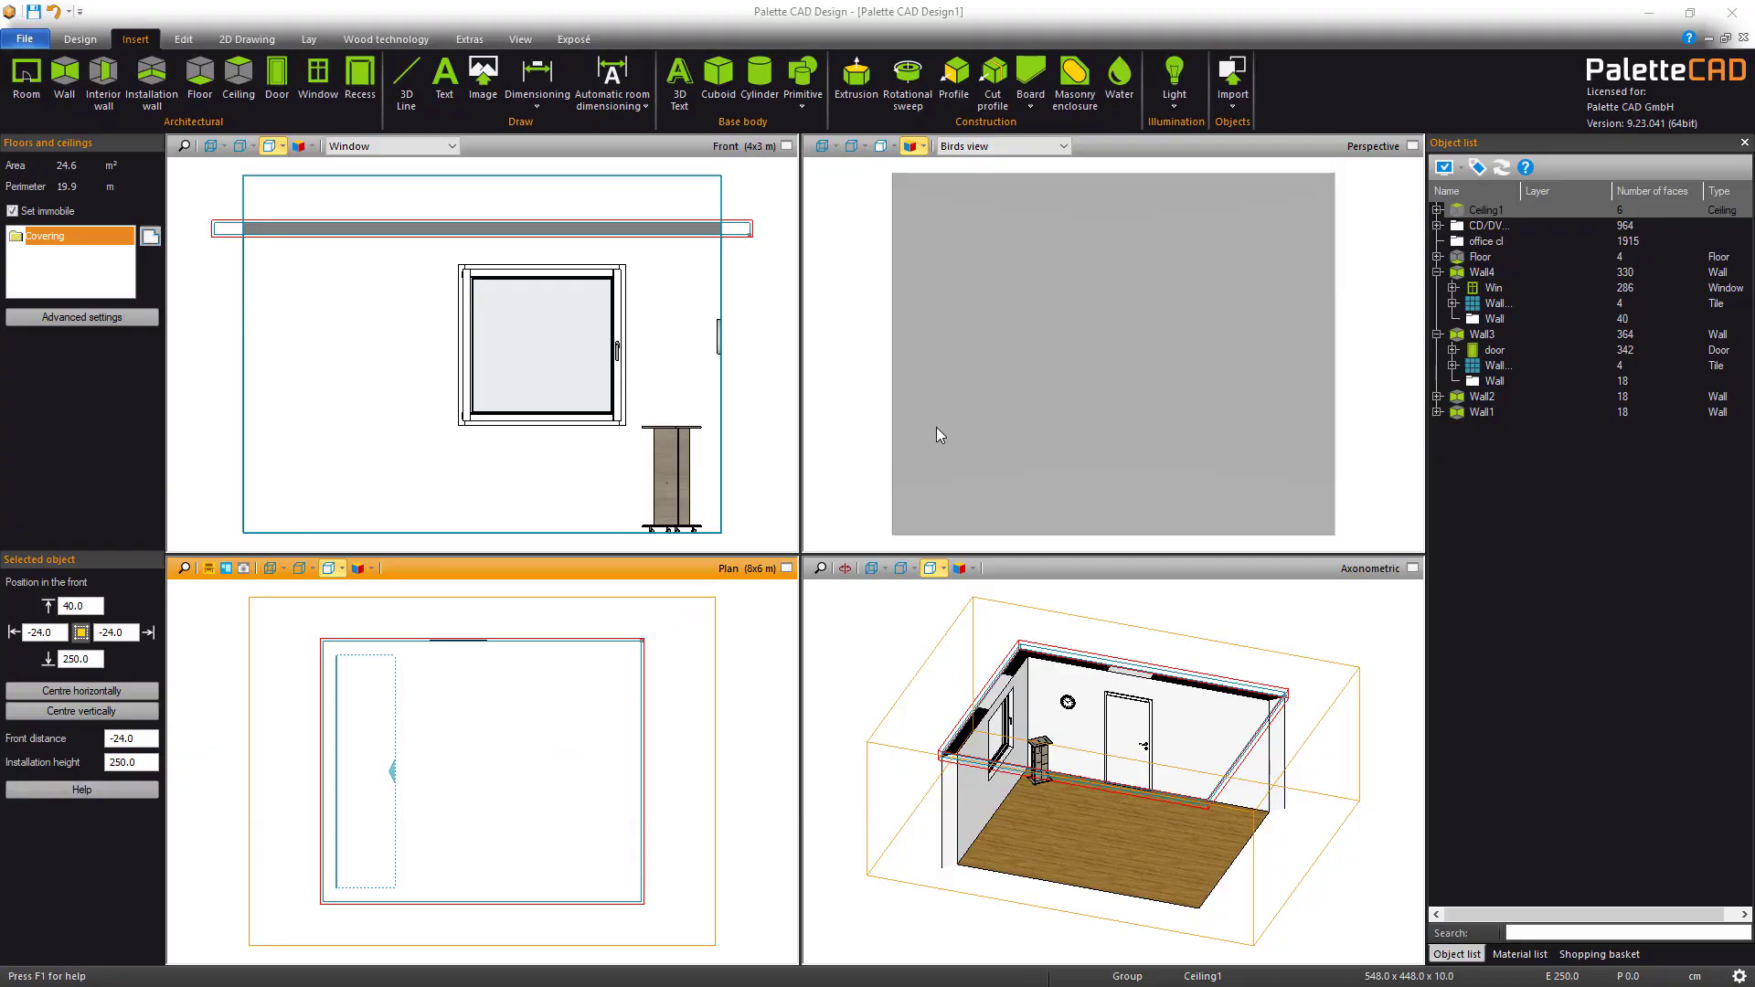
Switch the perspective view to Camera2 and move the camera so the window, stand and door are framed together
click(1063, 147)
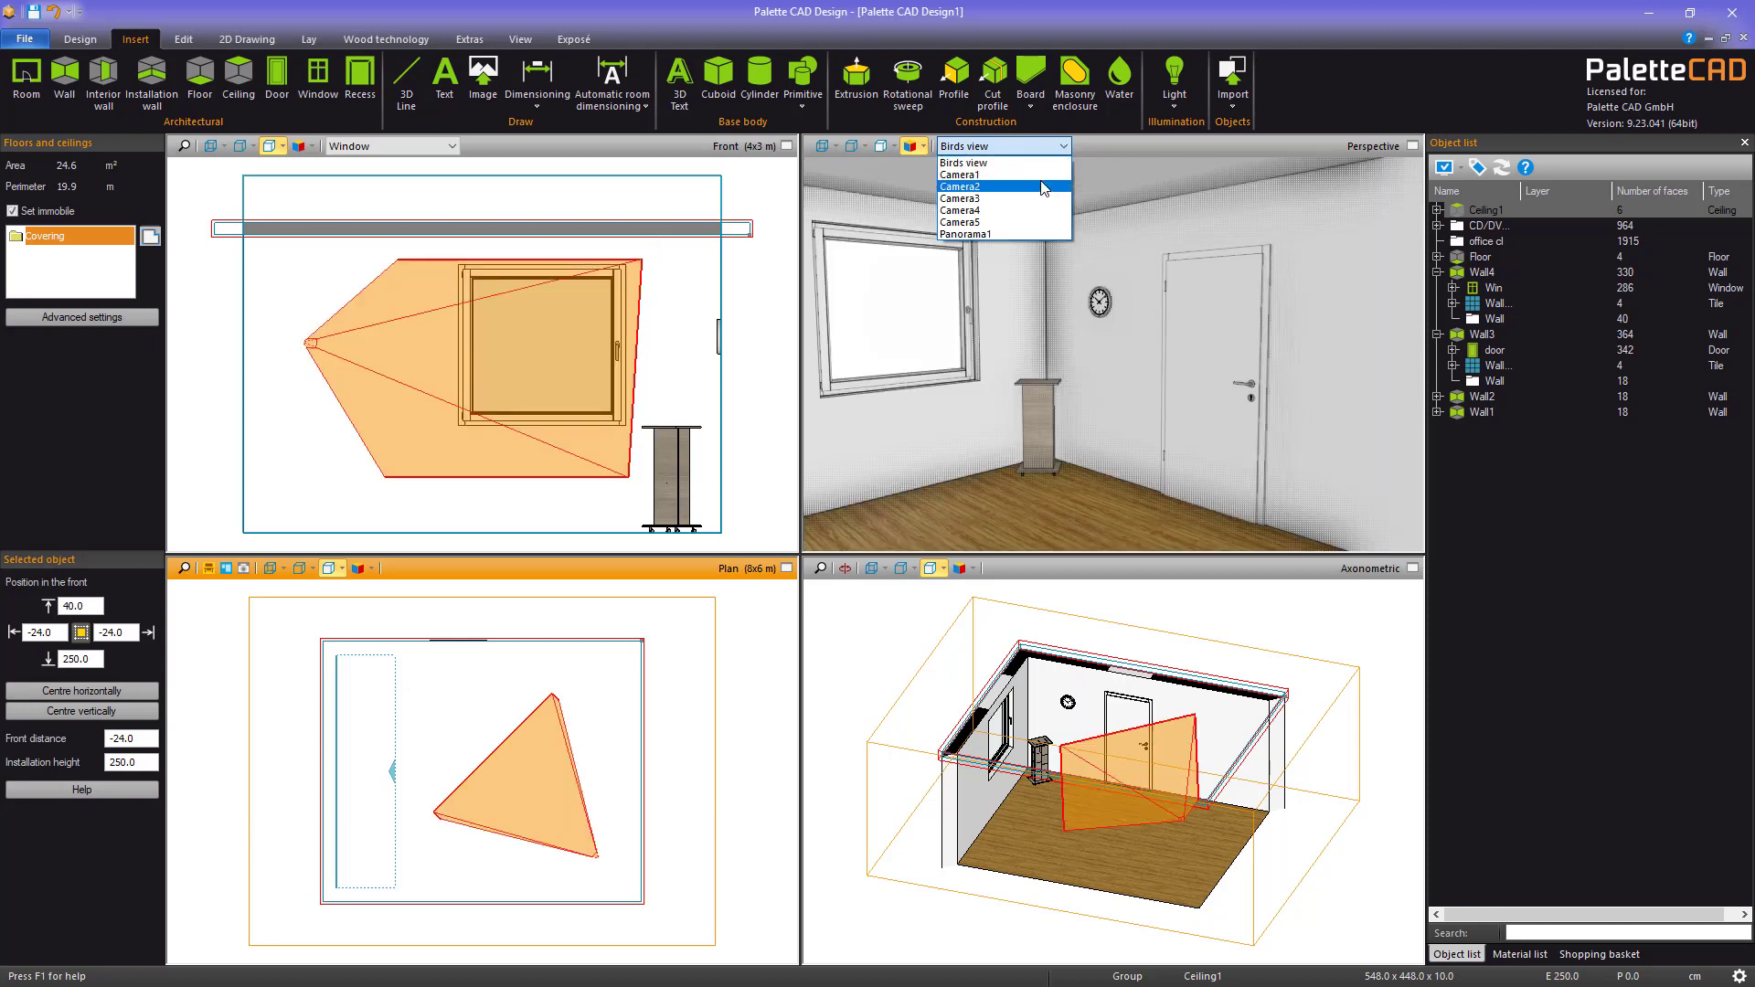
click(1044, 188)
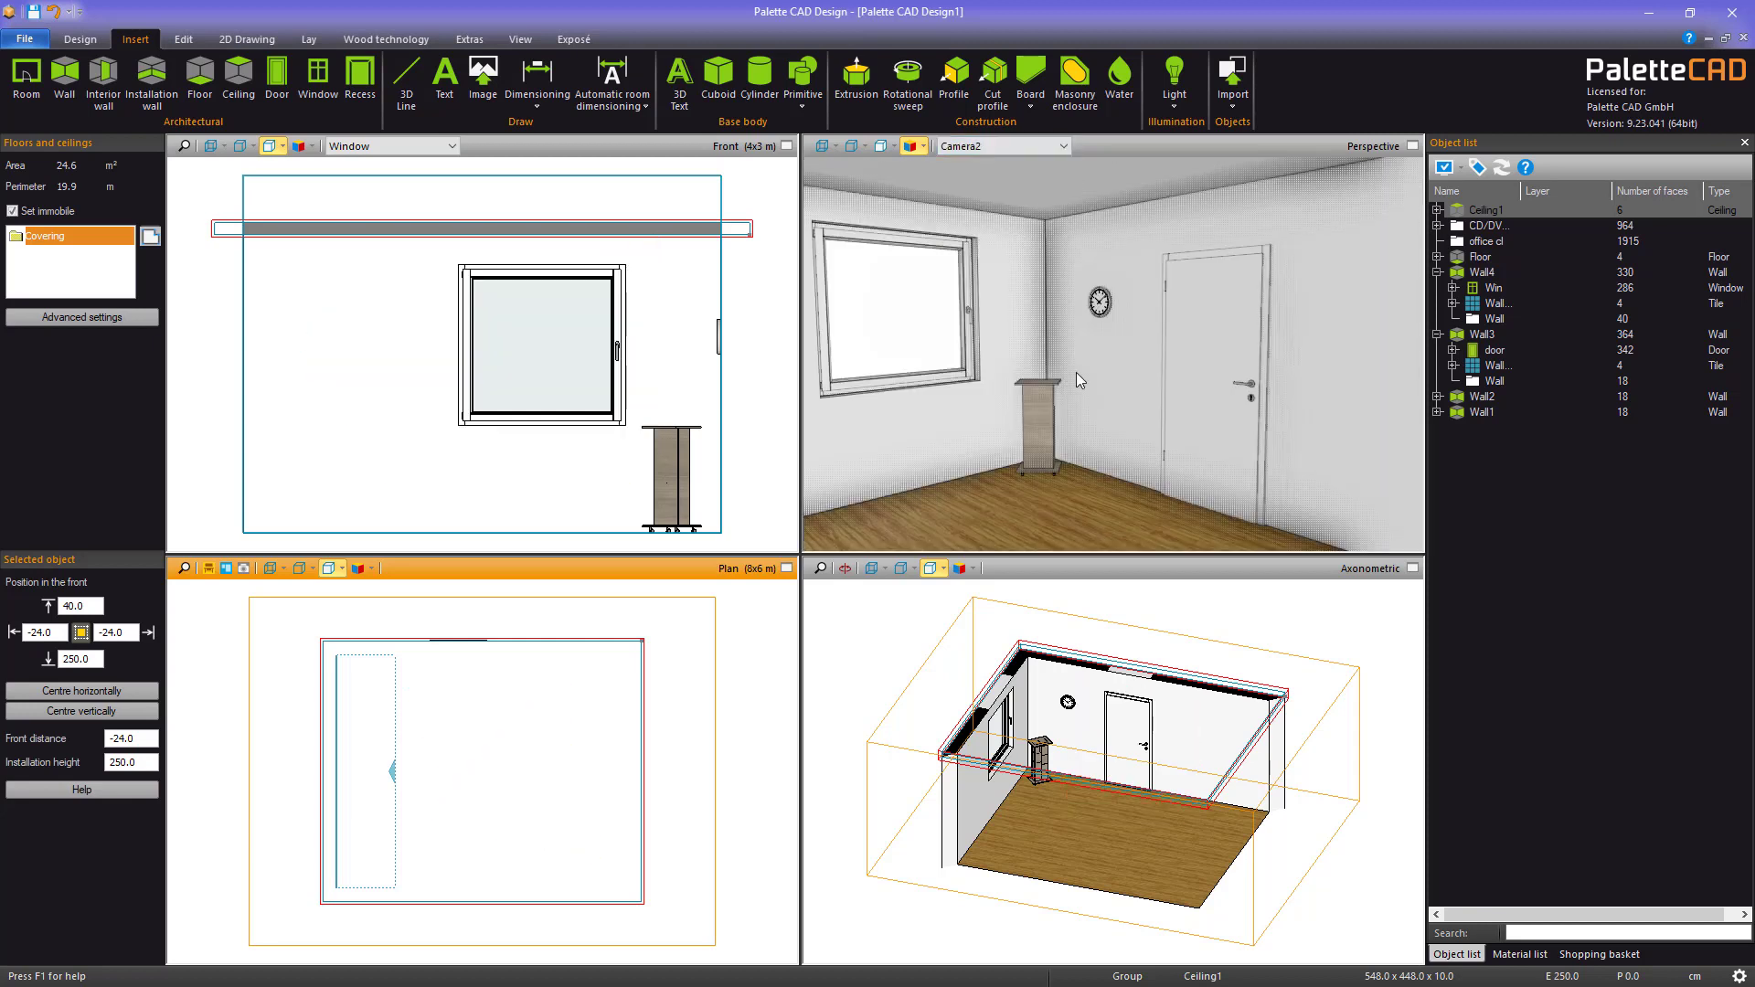
drag(1090, 379, 1055, 424)
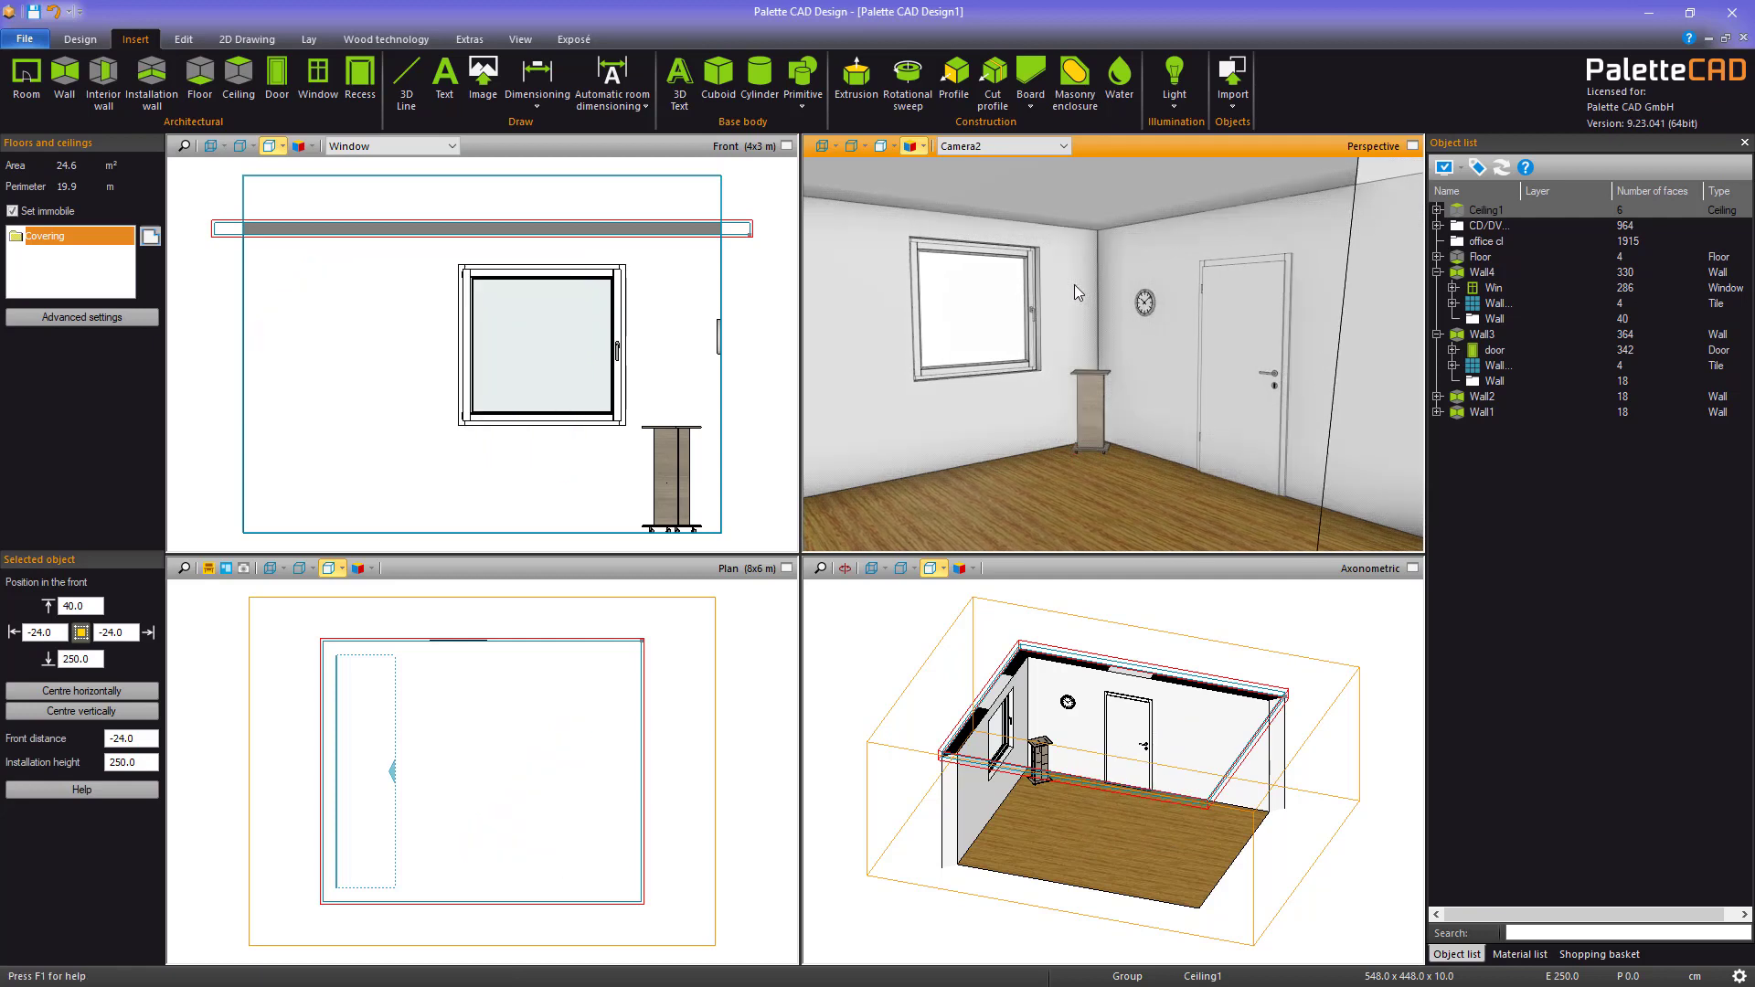
drag(1074, 290, 1040, 233)
Enable a background for Camera2 using HG_tree_meadow_09 from the HG meadows backgrounds under Construction and Furnishings
right_click(1038, 236)
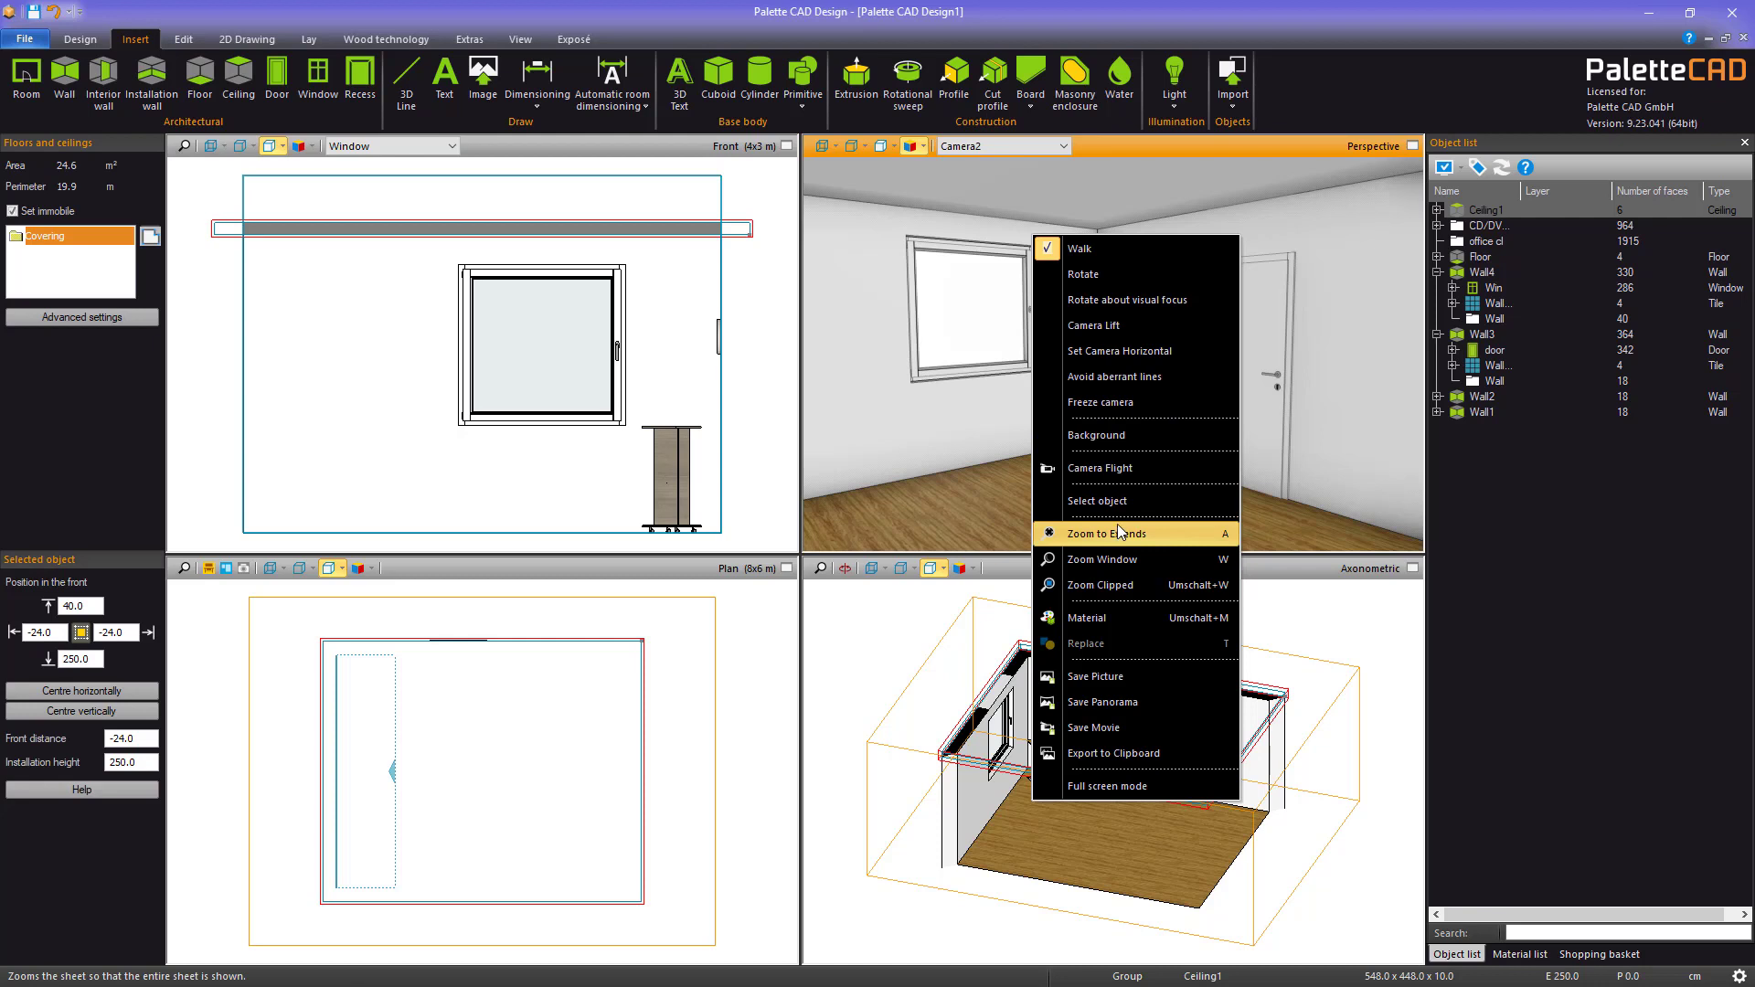
click(1097, 435)
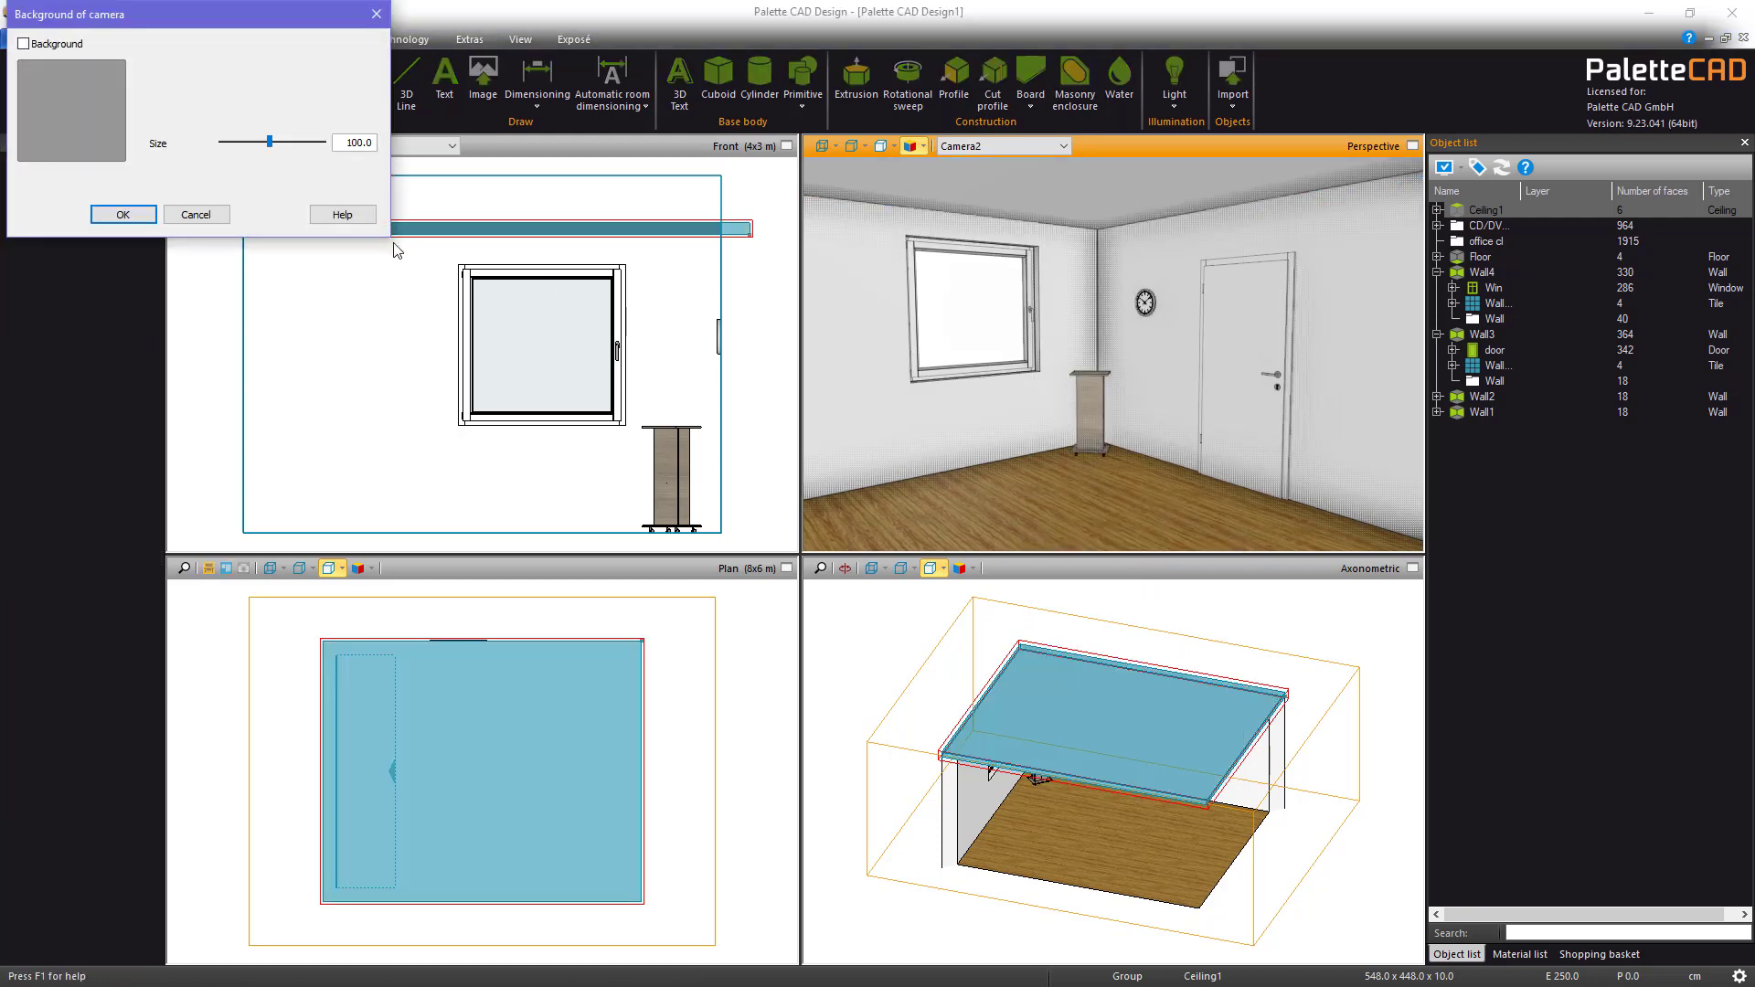
click(36, 45)
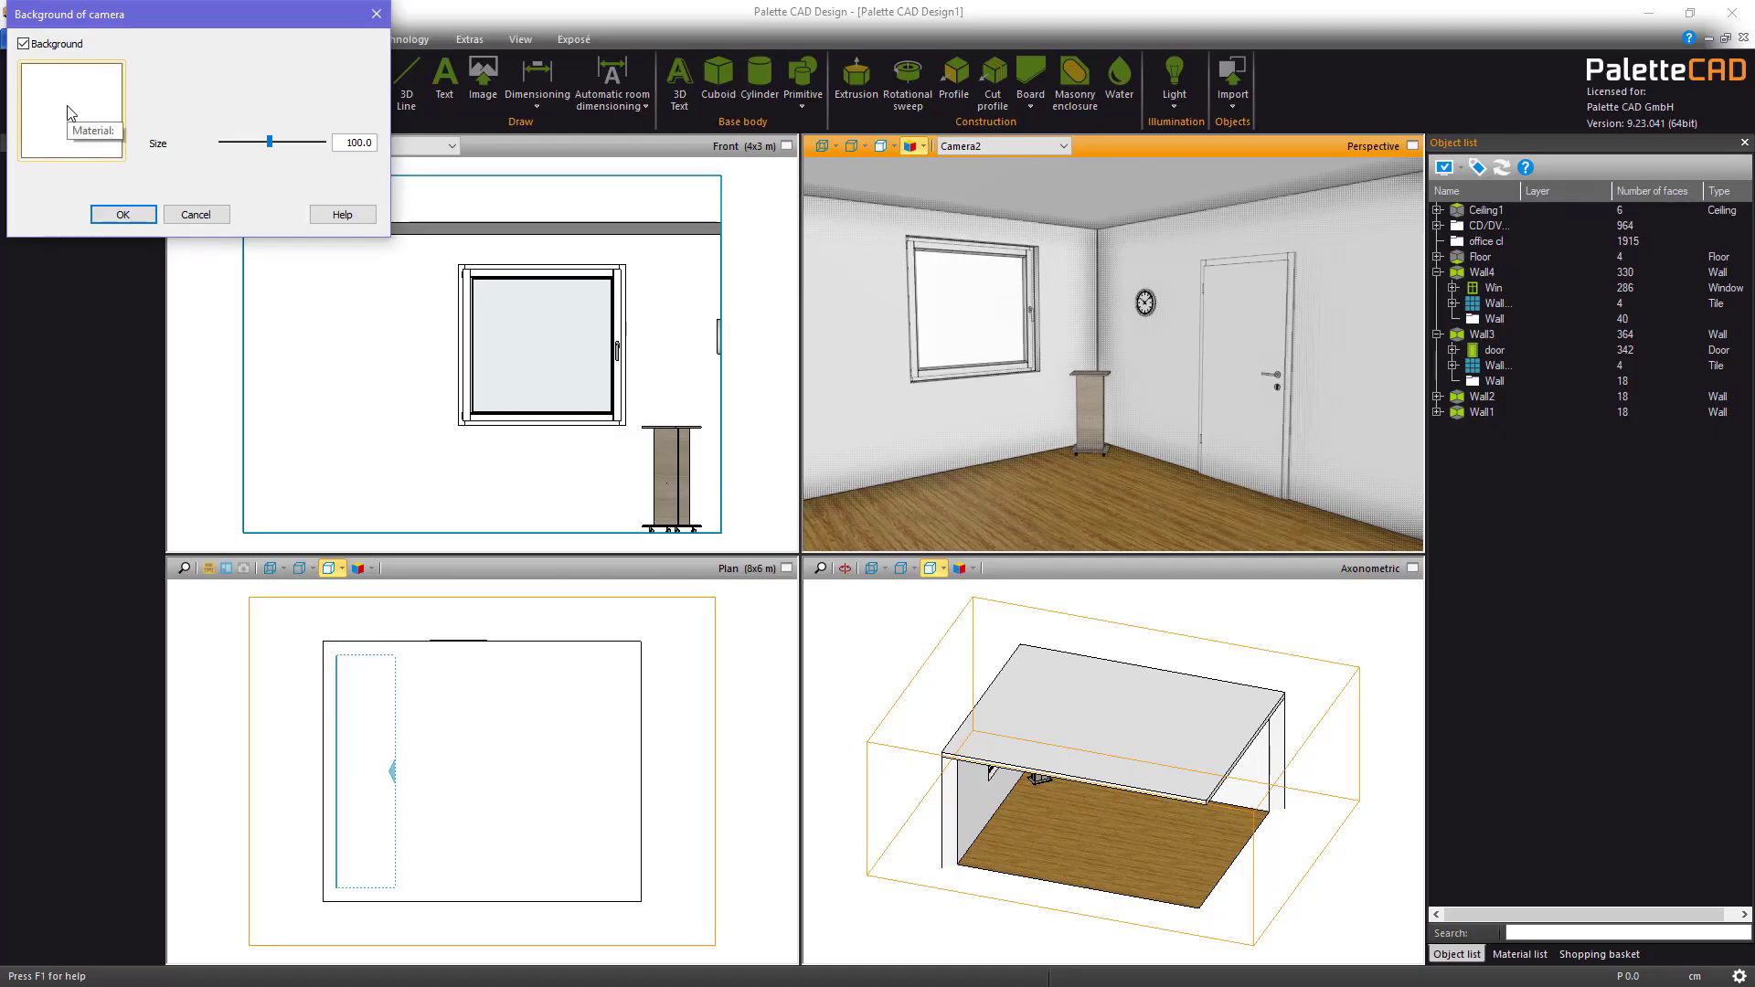
click(72, 111)
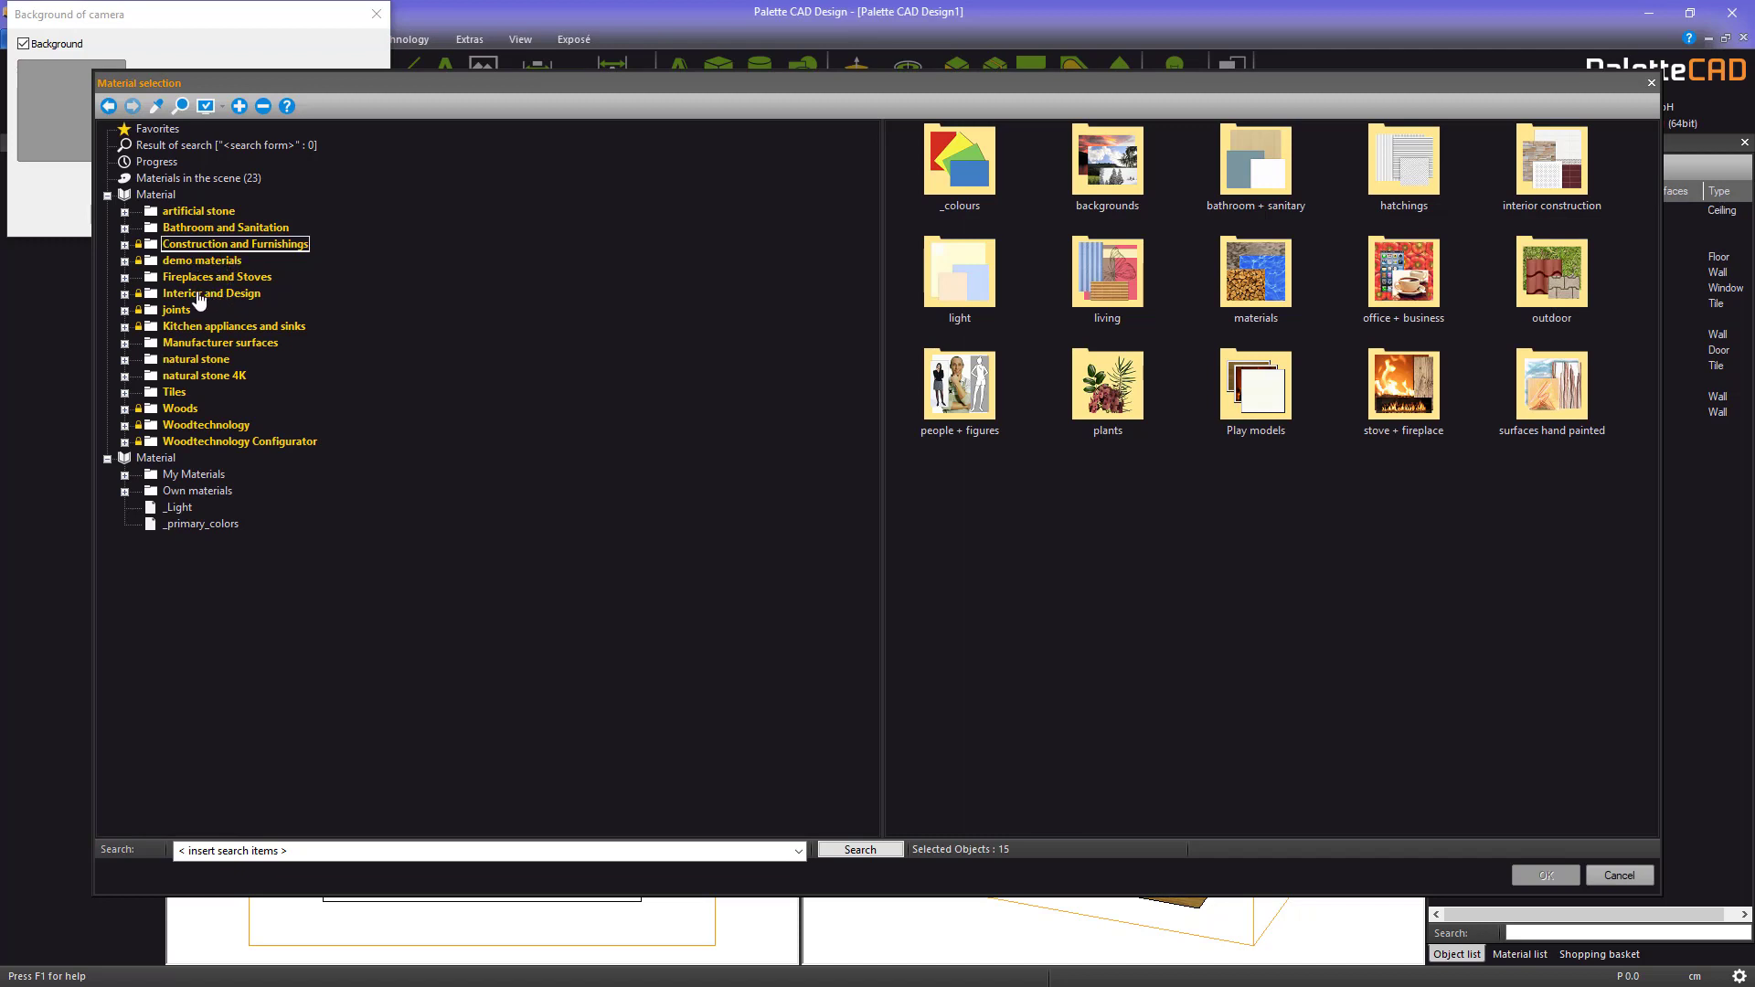
click(127, 245)
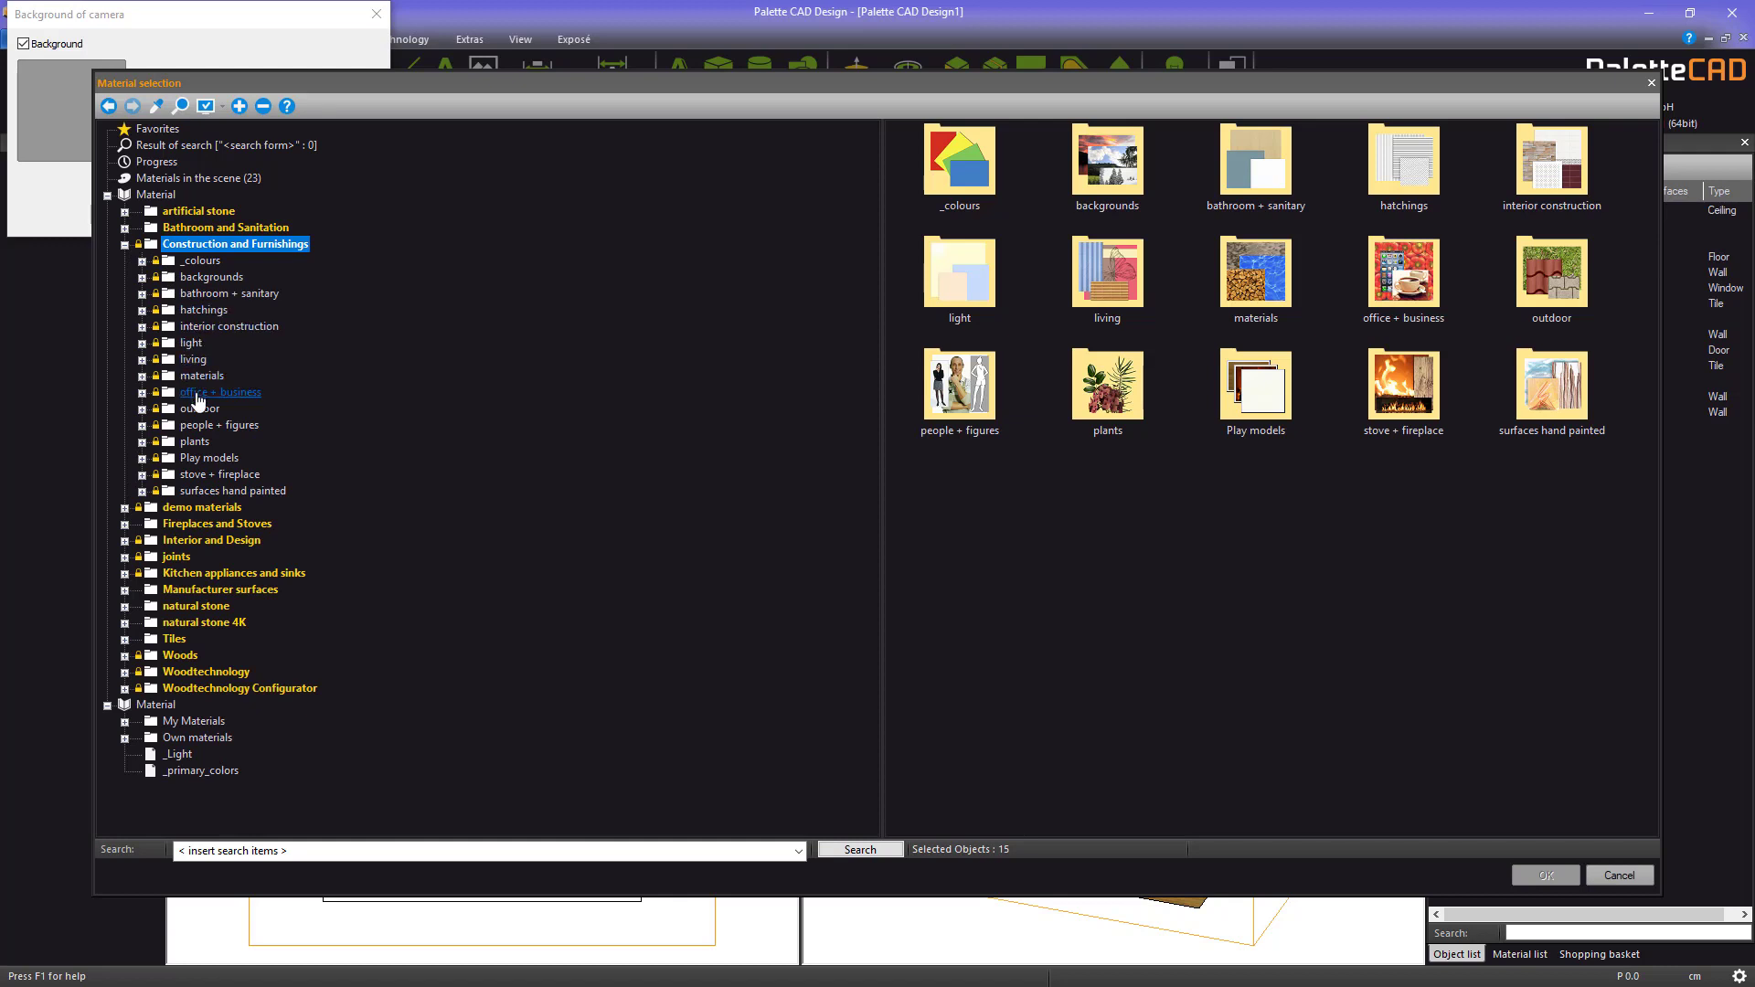
click(142, 277)
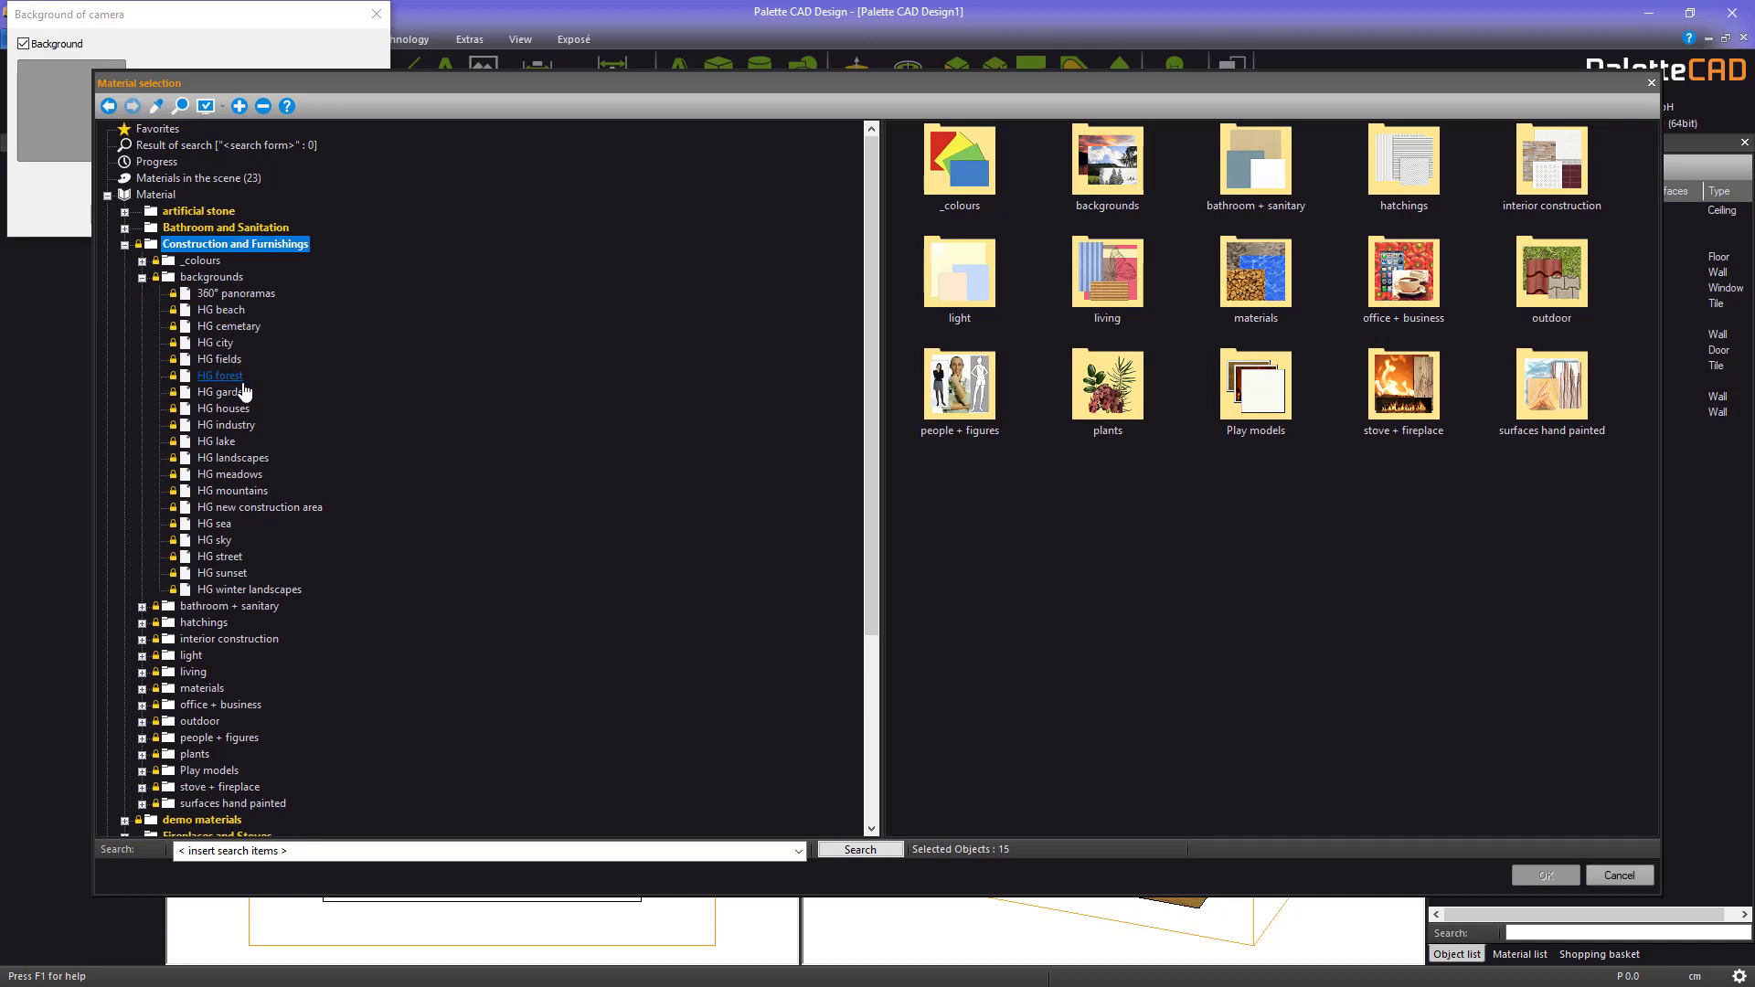
click(231, 475)
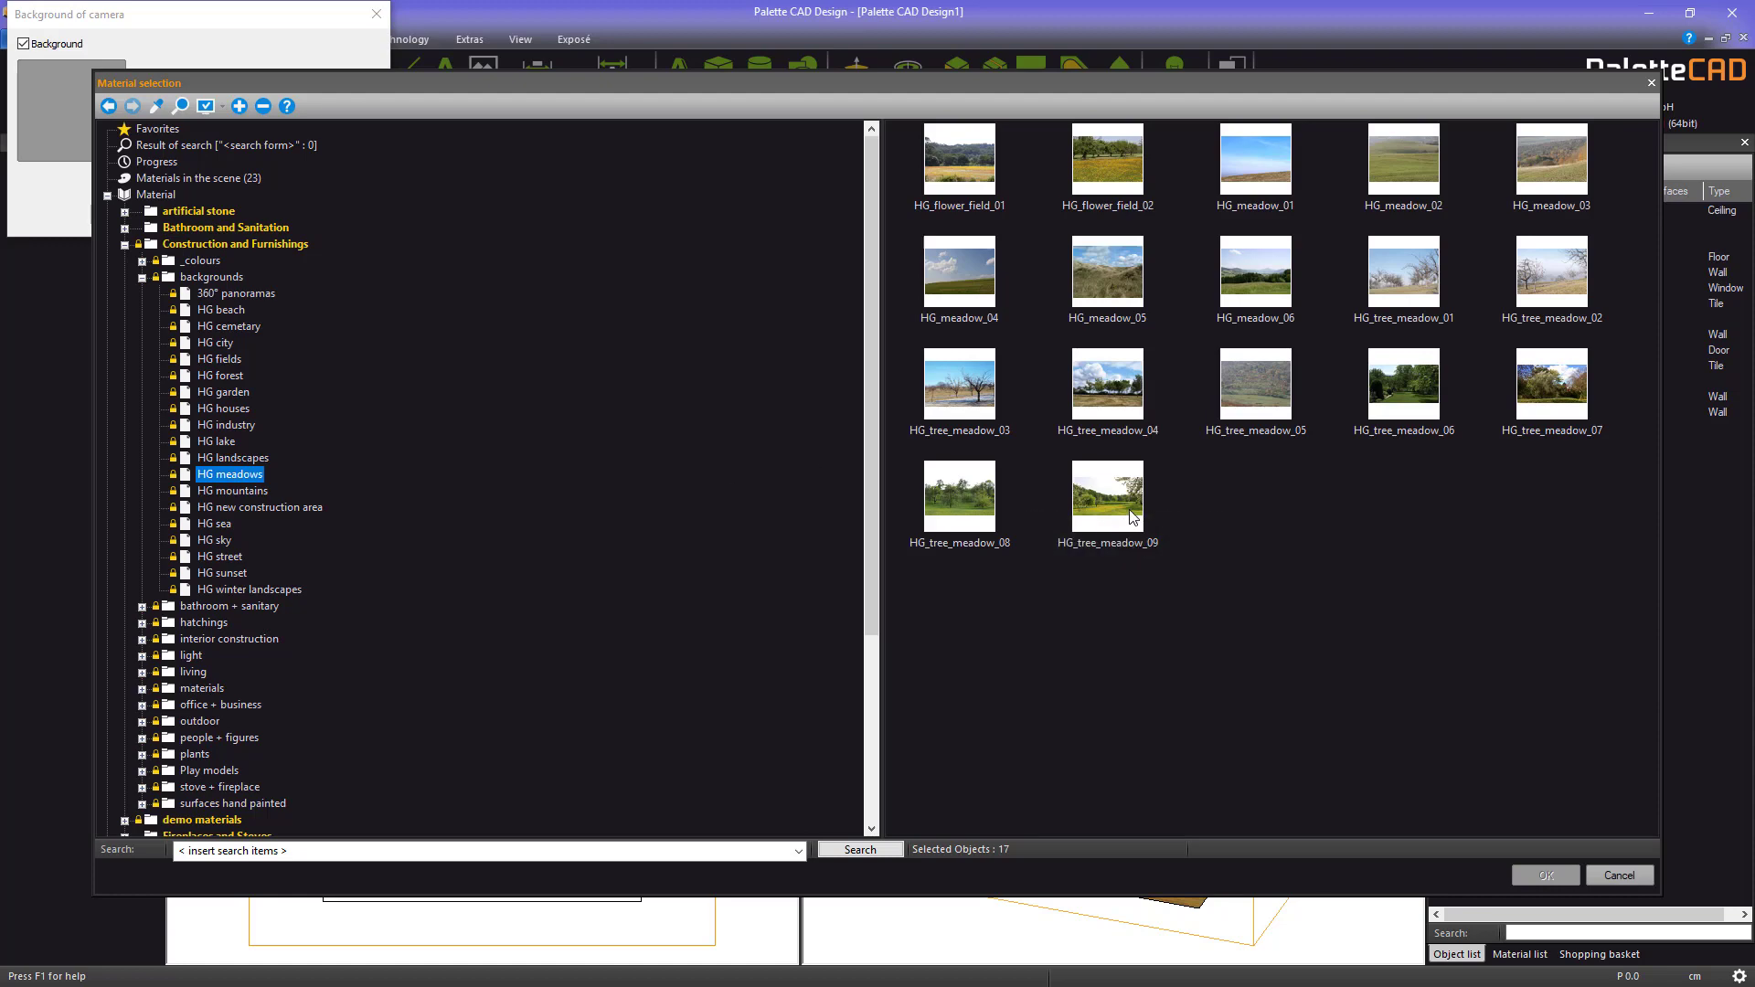
double_click(1126, 511)
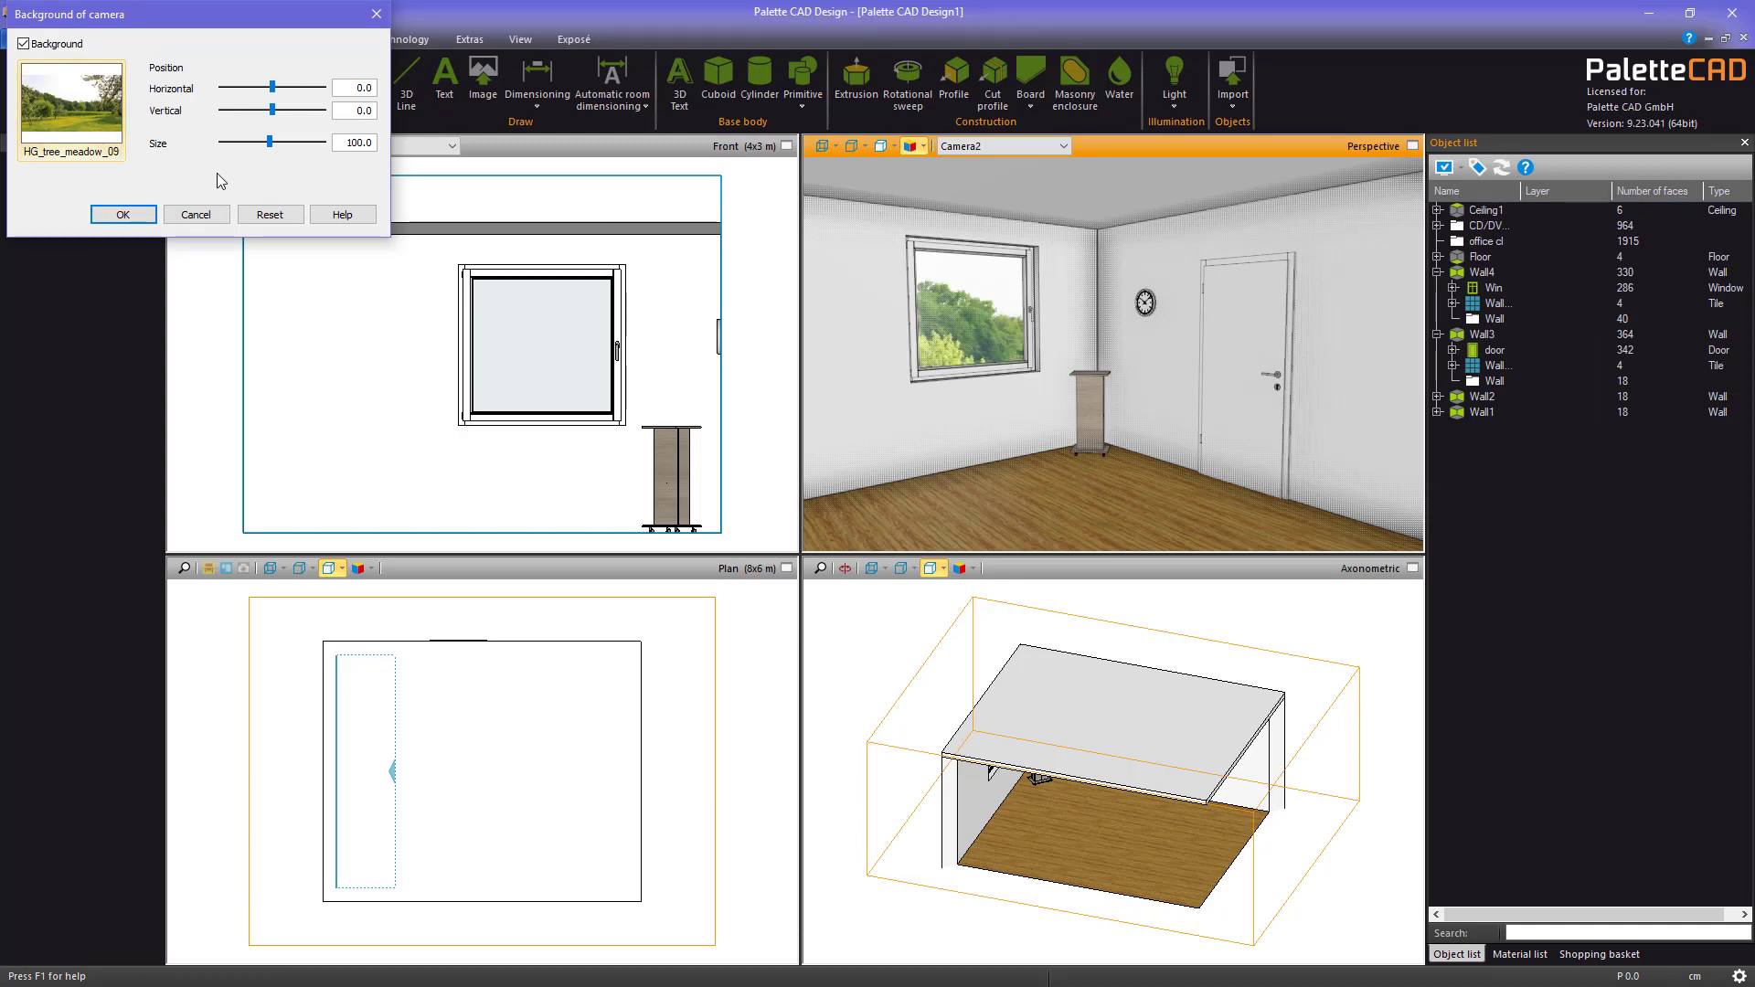
click(122, 215)
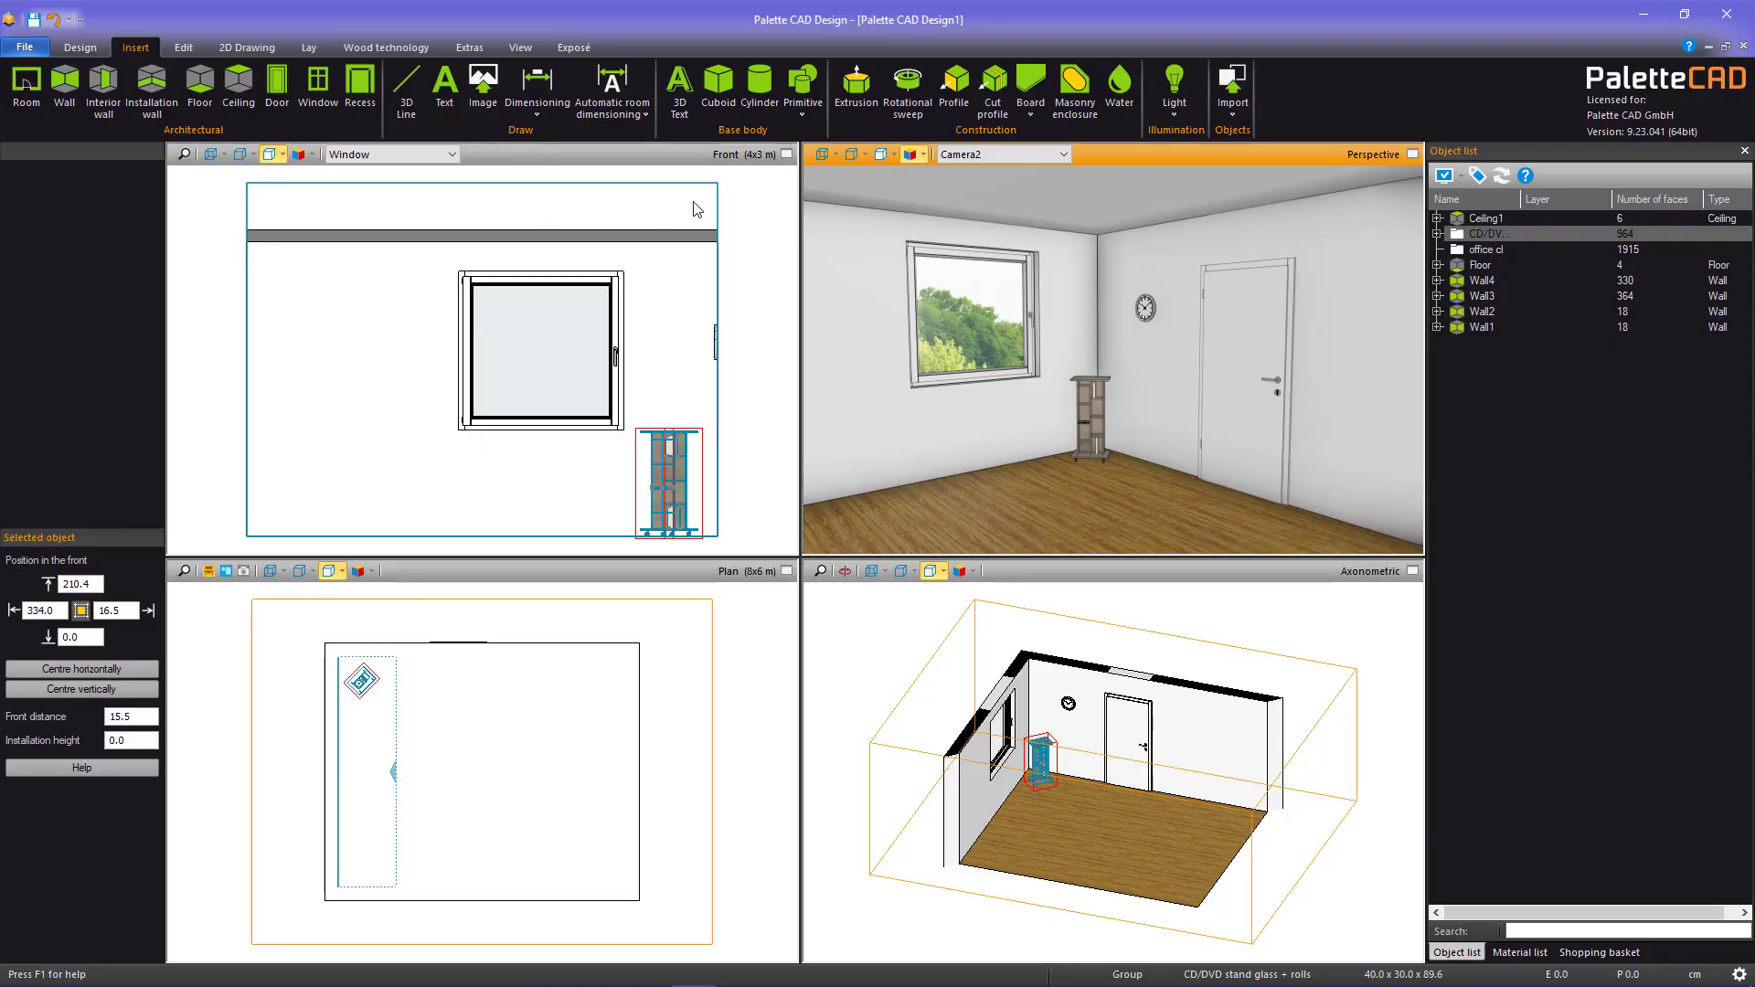
Set the perspective view's display mode to High-end photo-realistic
click(924, 155)
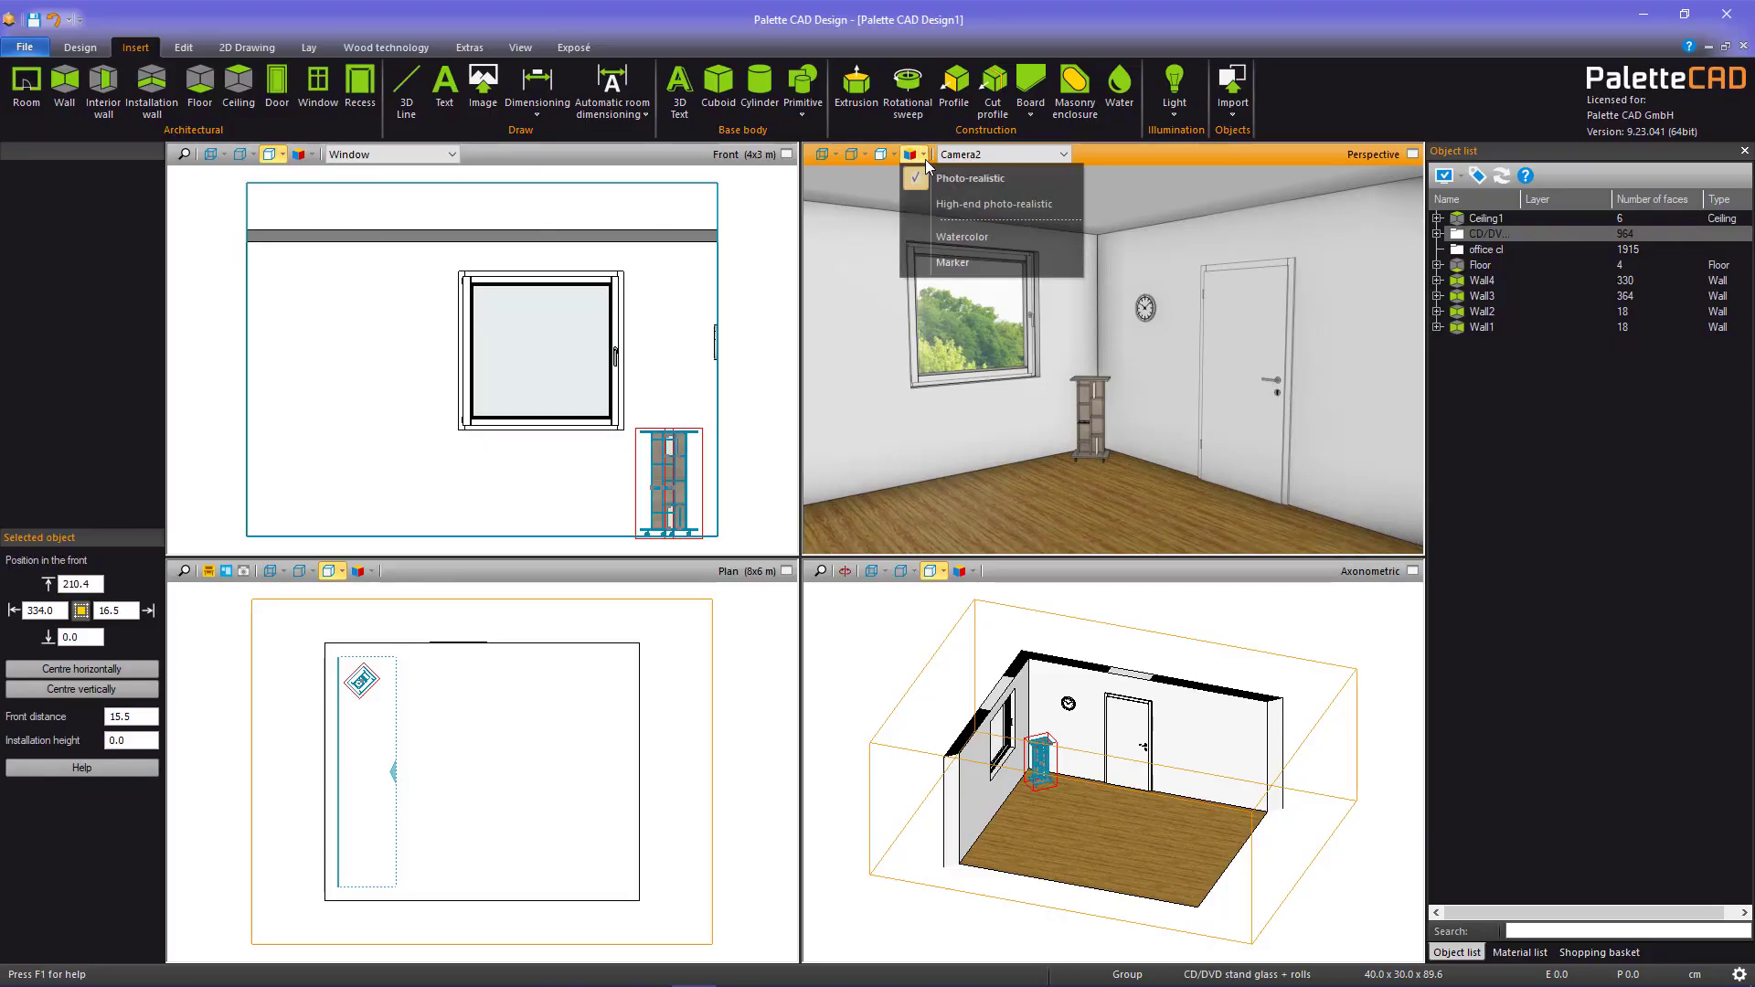
click(927, 204)
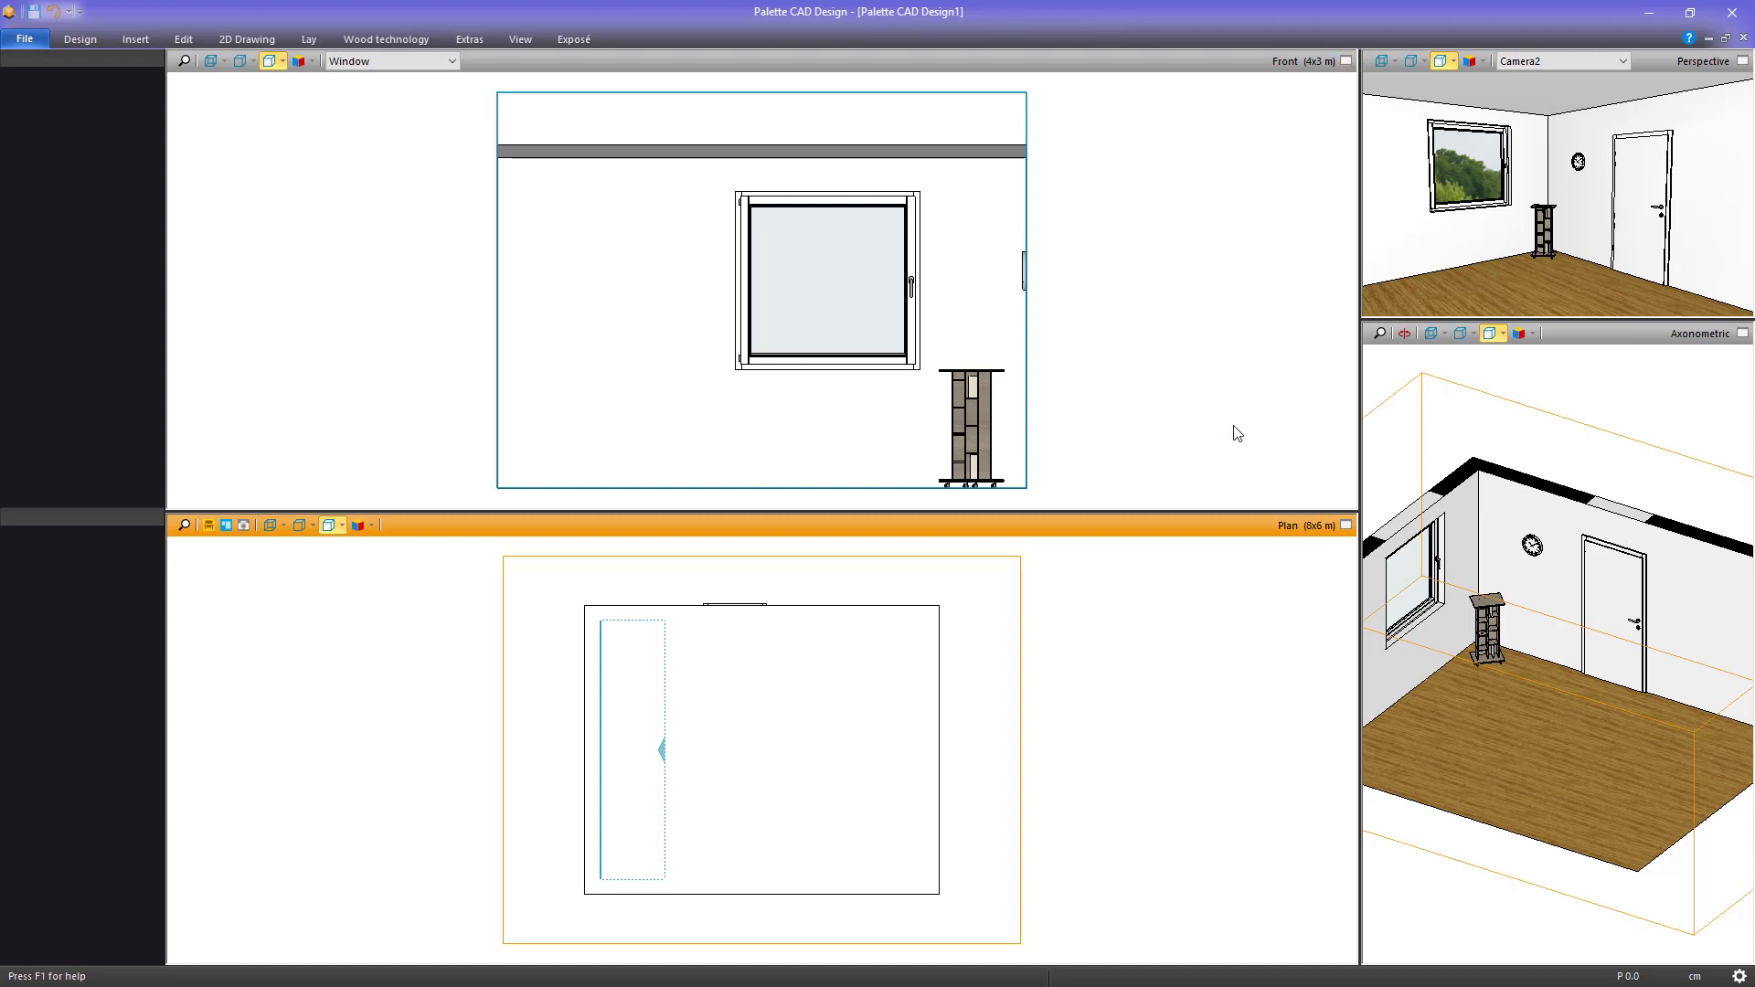
Restore the program interface with an immediate restart, and reopen Palette CAD Design1.p3d without showing its hidden objects
click(40, 42)
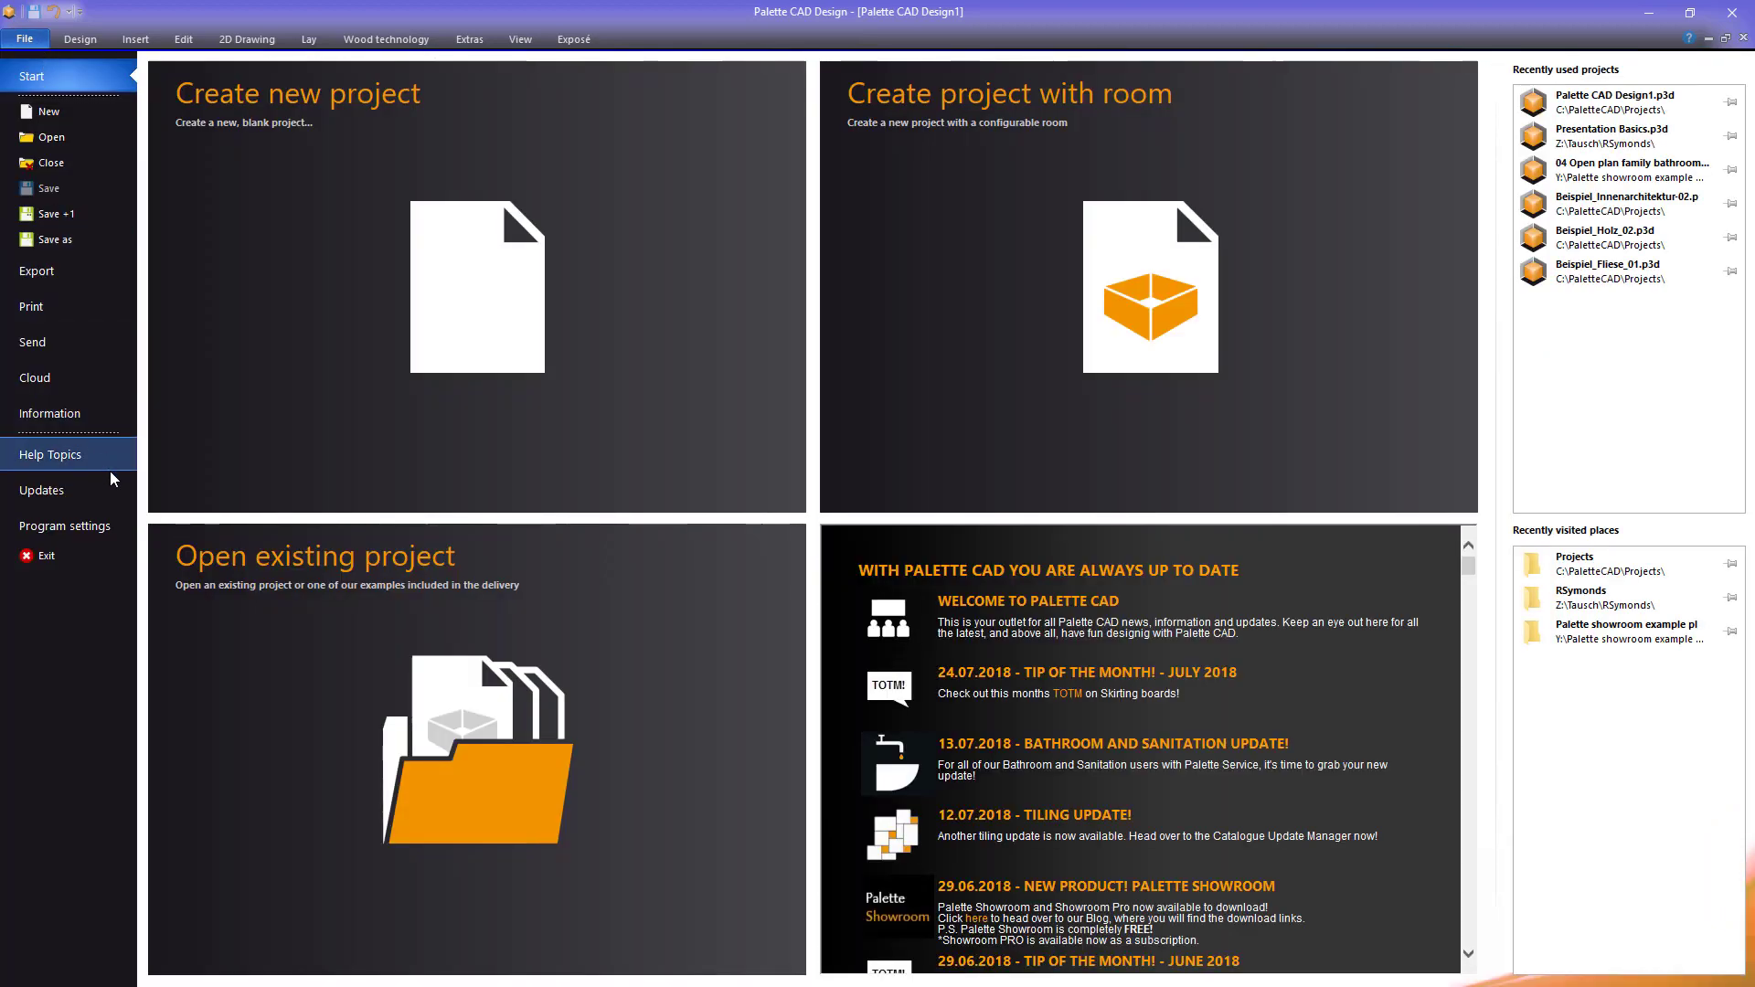
click(126, 531)
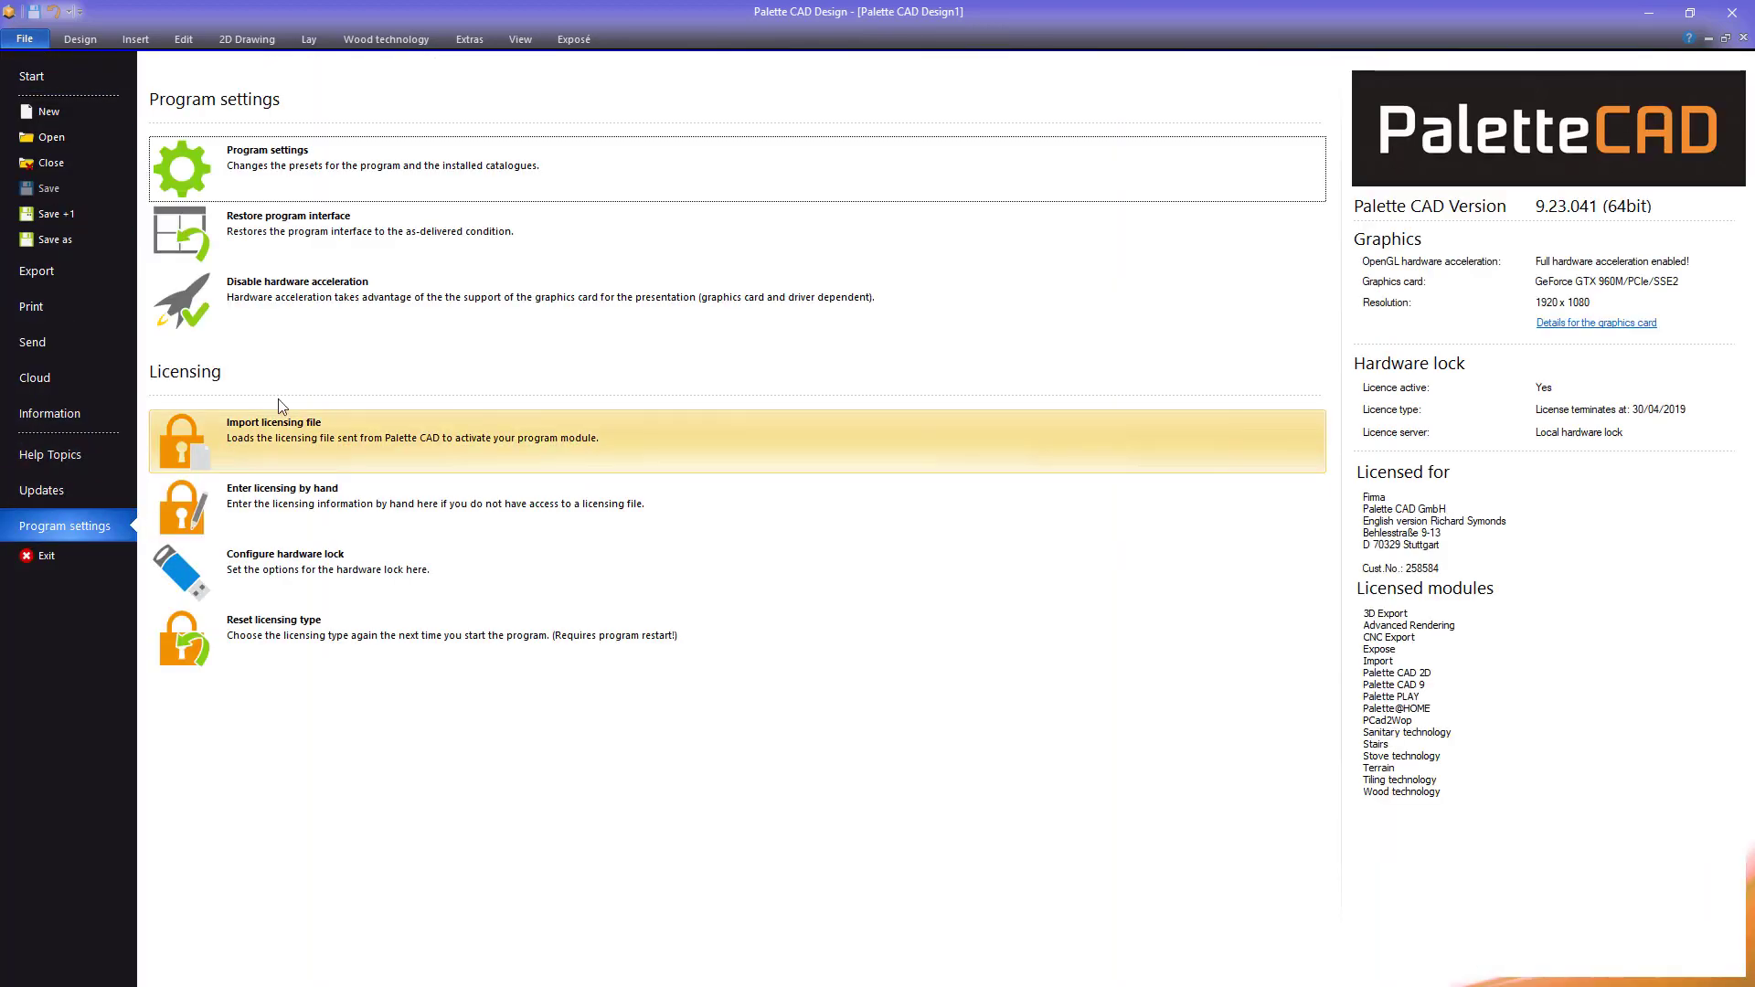
click(563, 245)
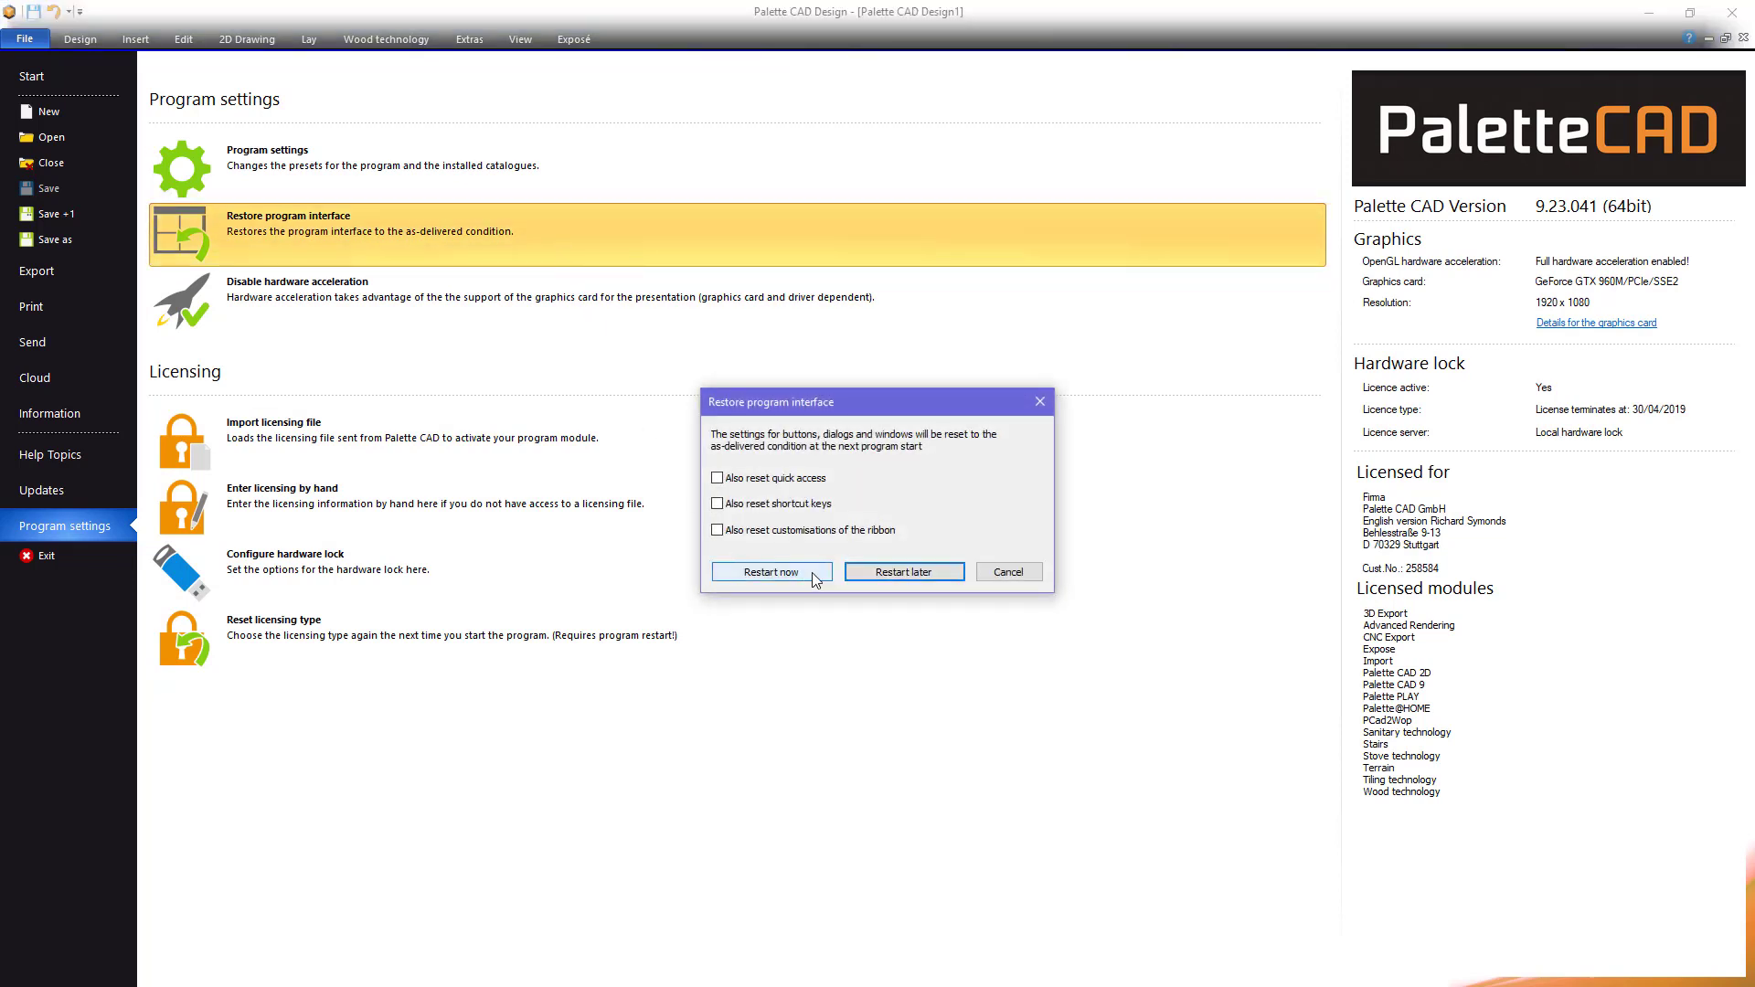
click(812, 576)
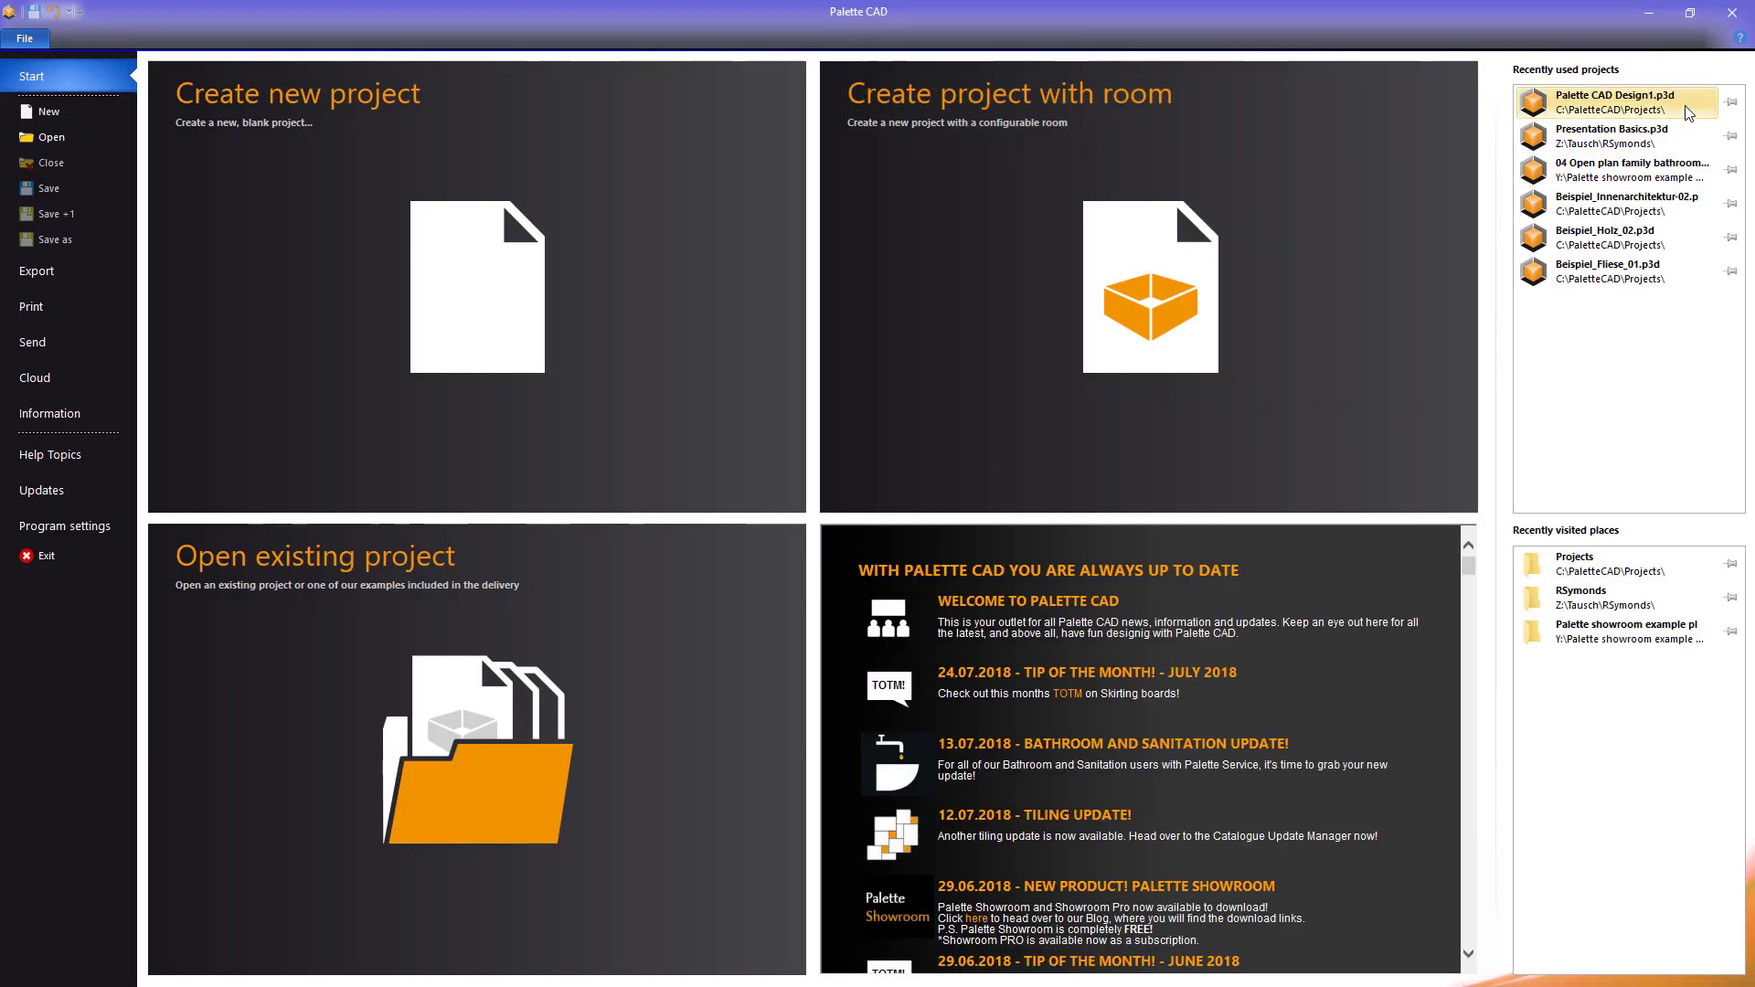
click(1686, 106)
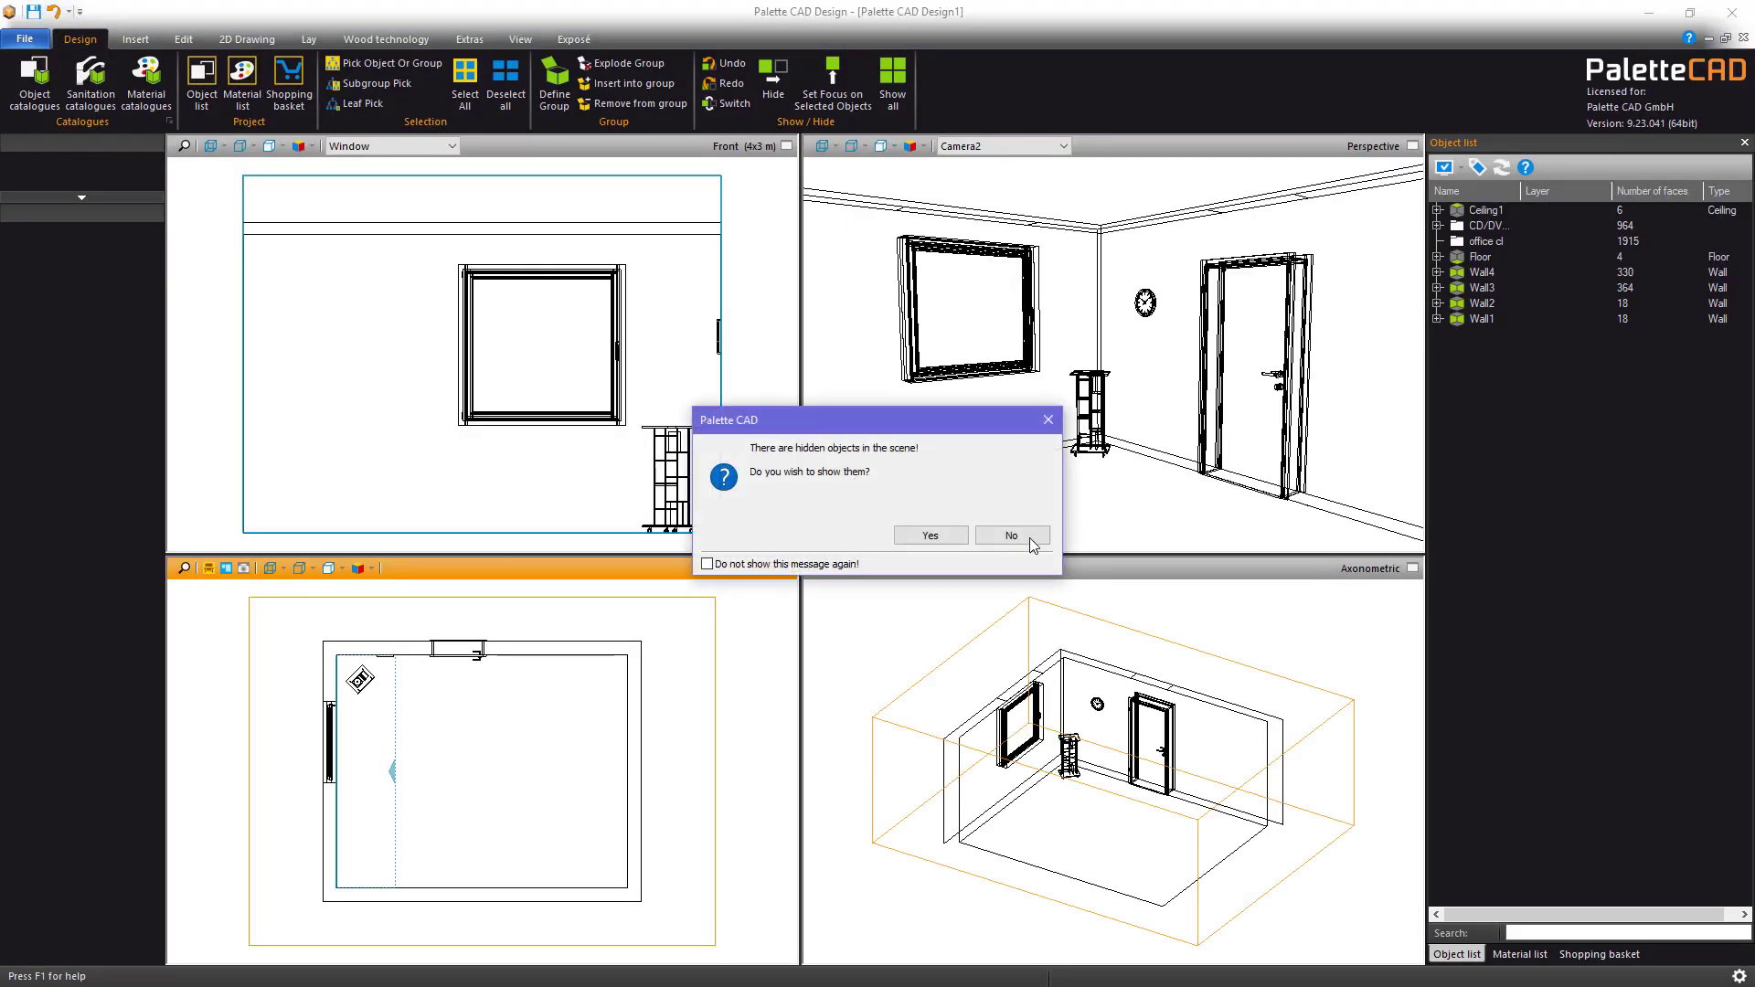
click(1015, 534)
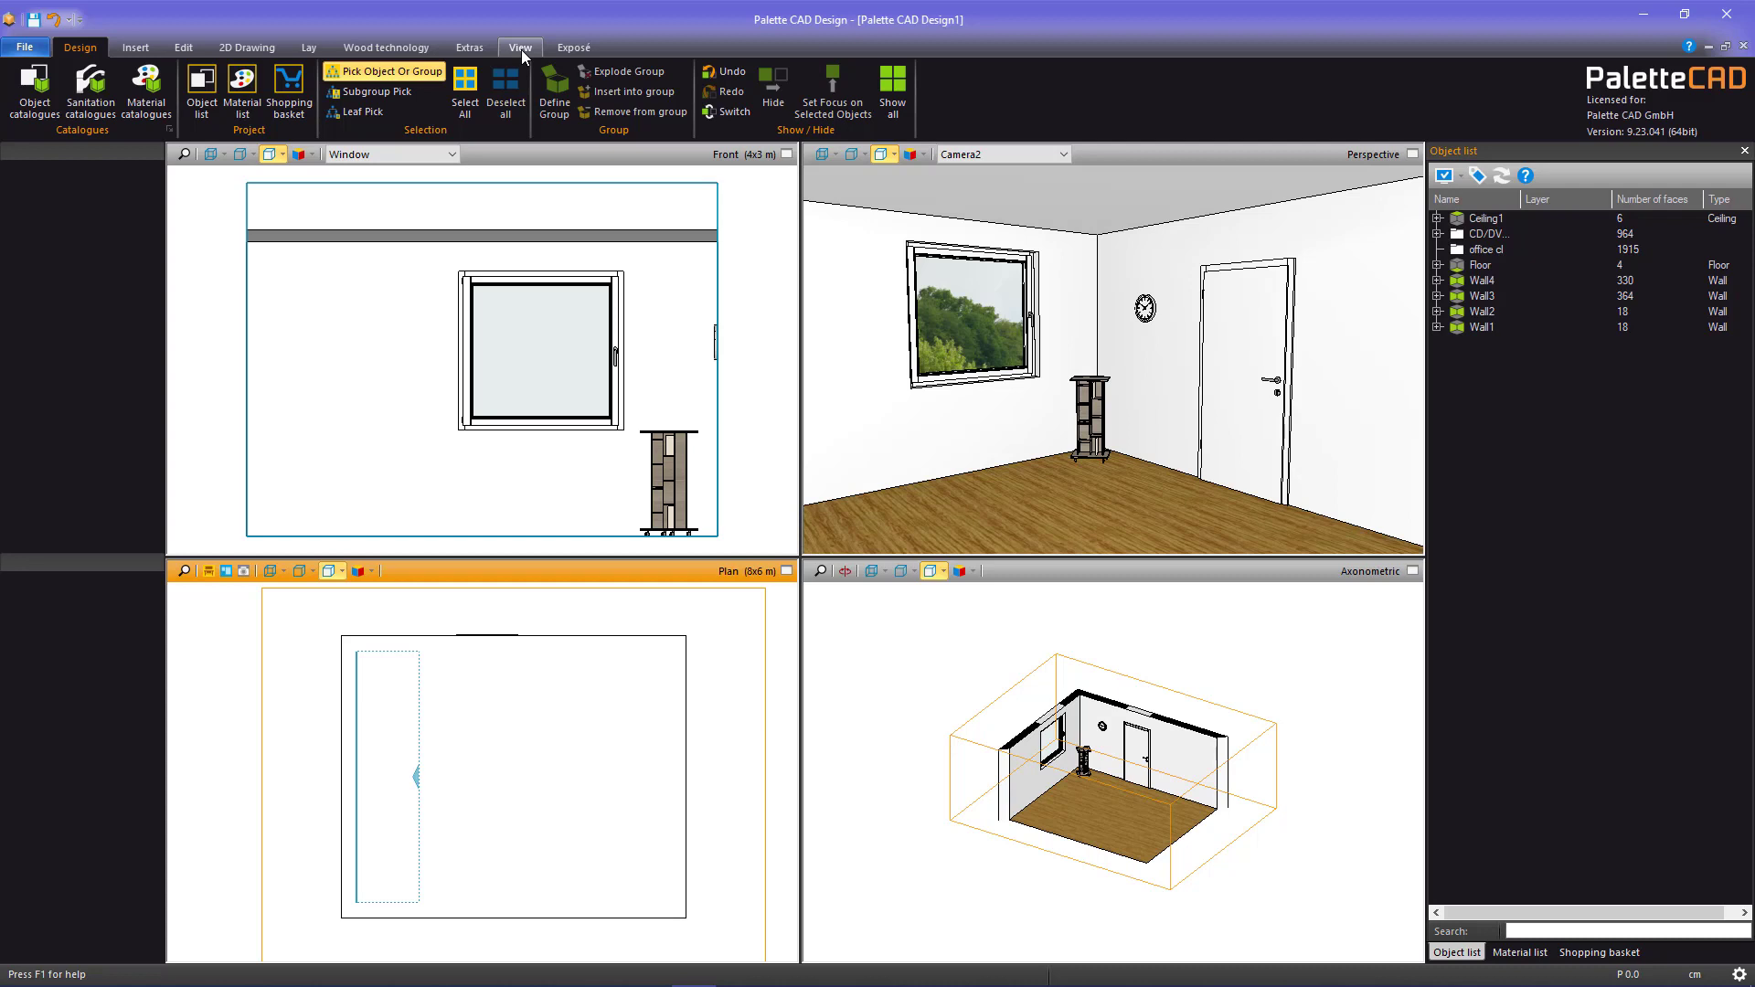
click(310, 47)
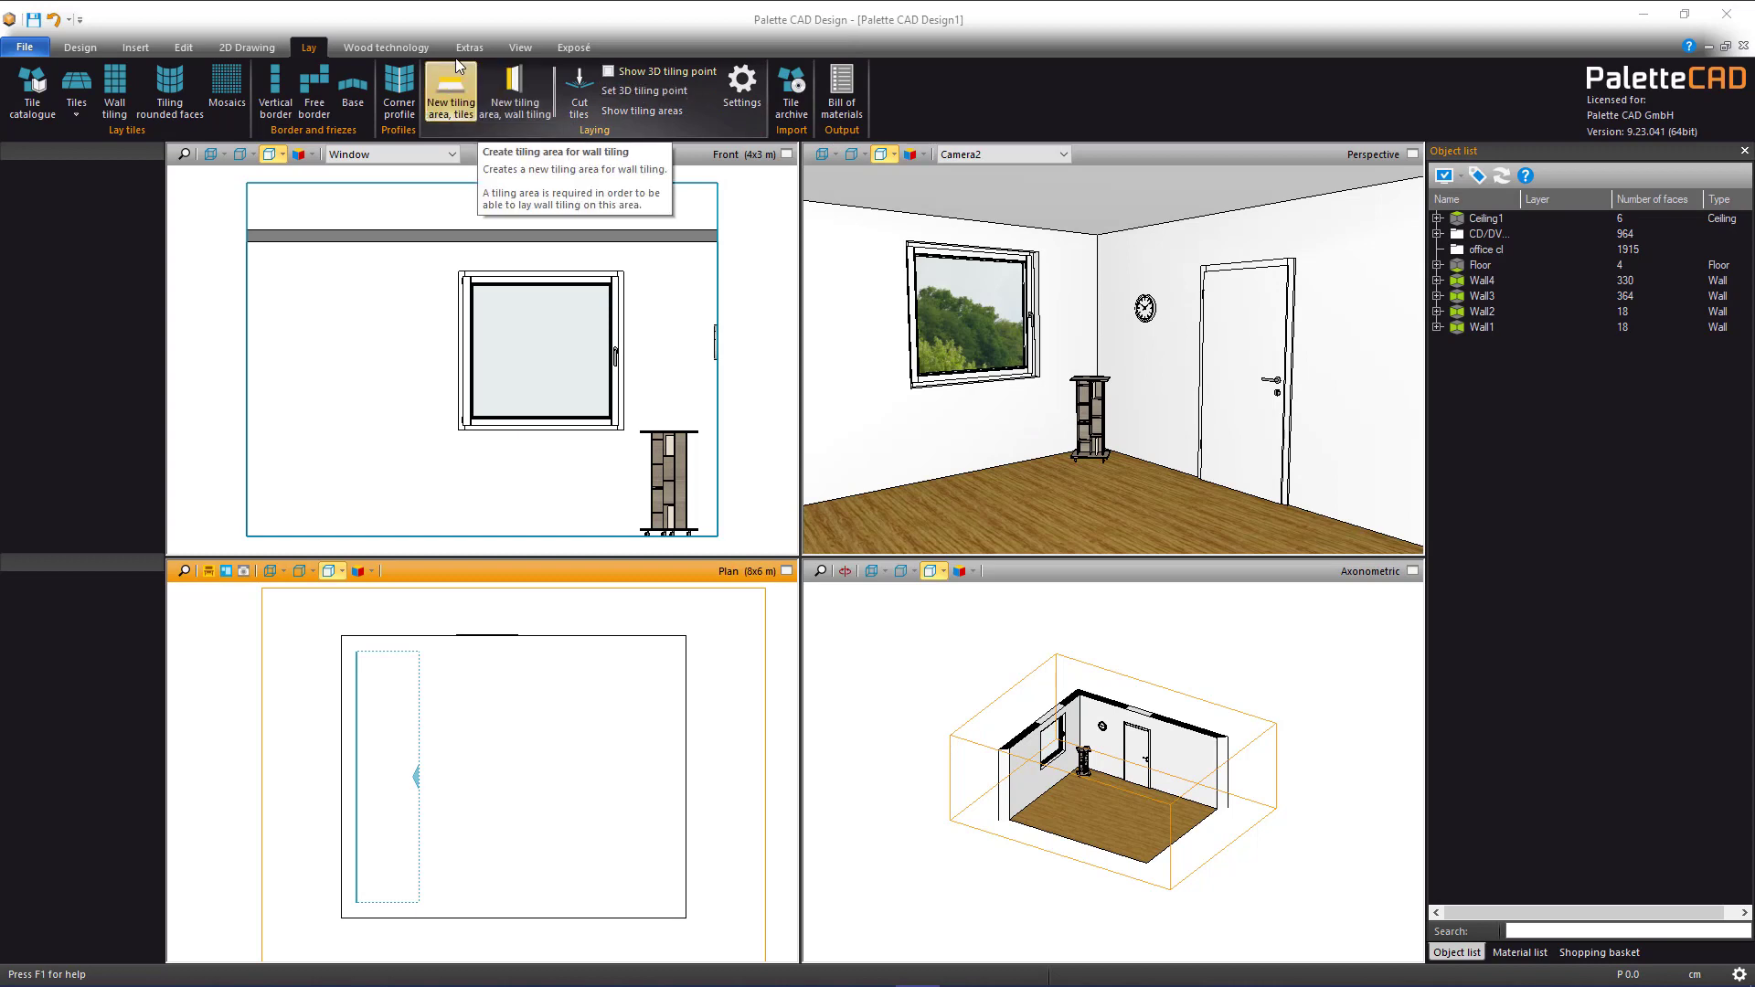
click(426, 46)
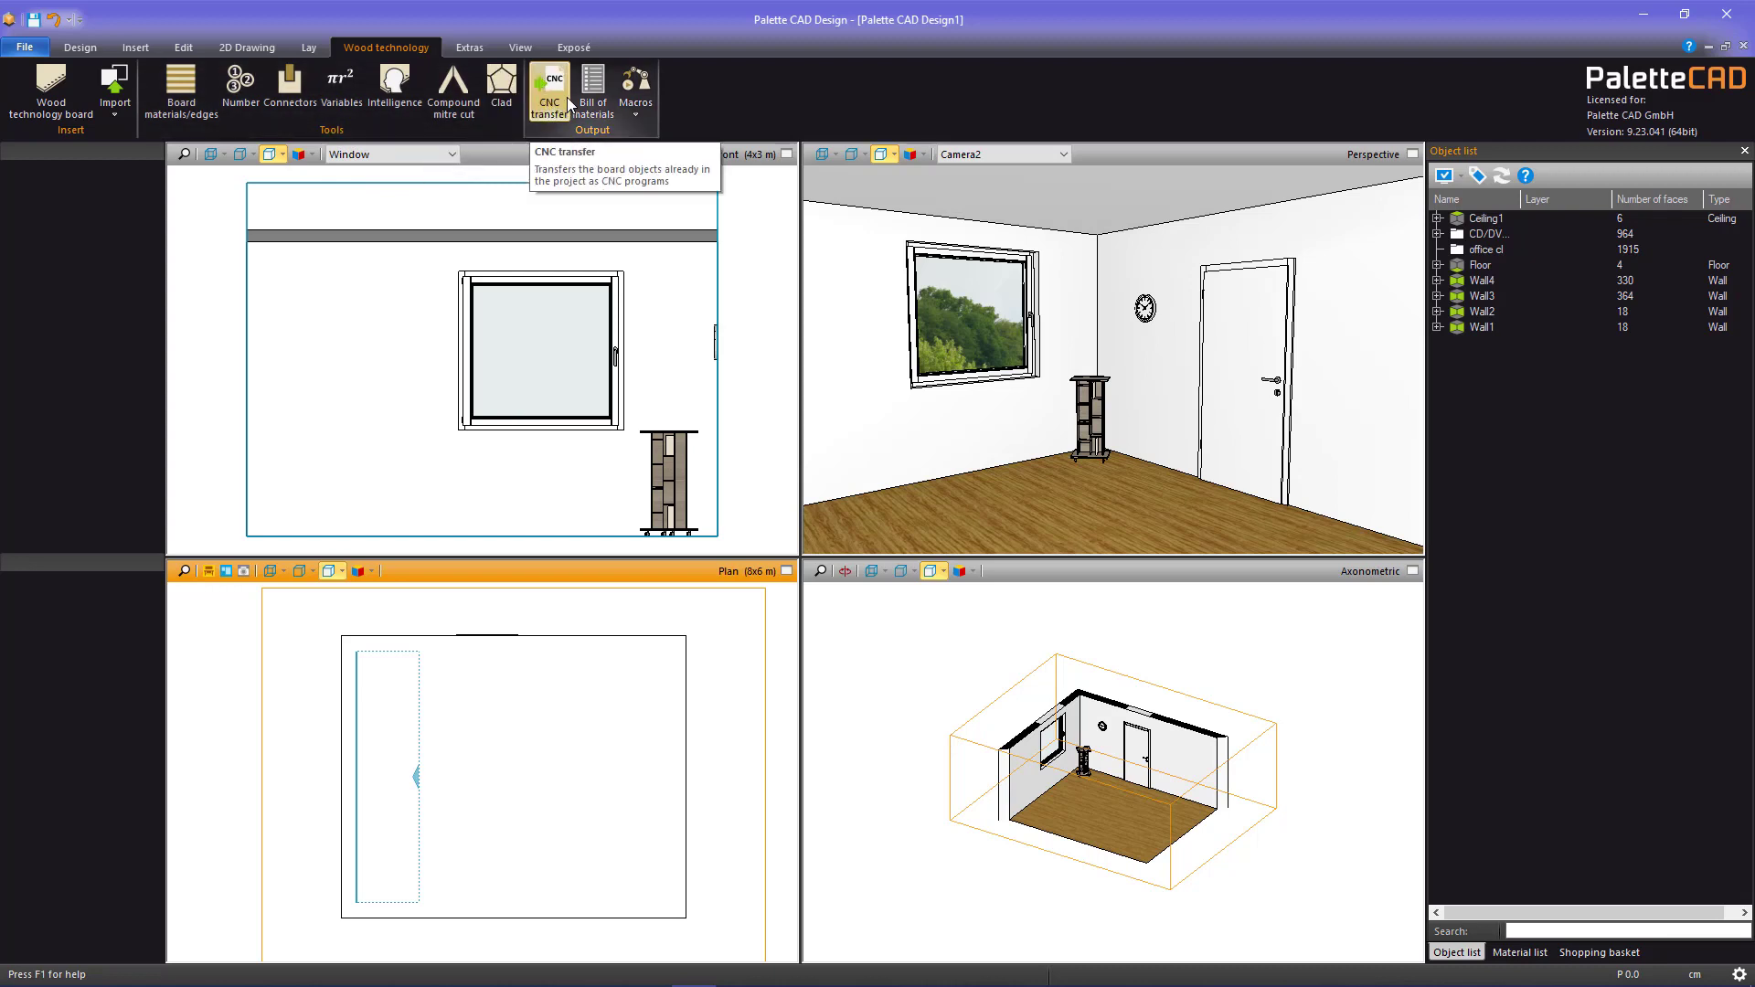
click(573, 50)
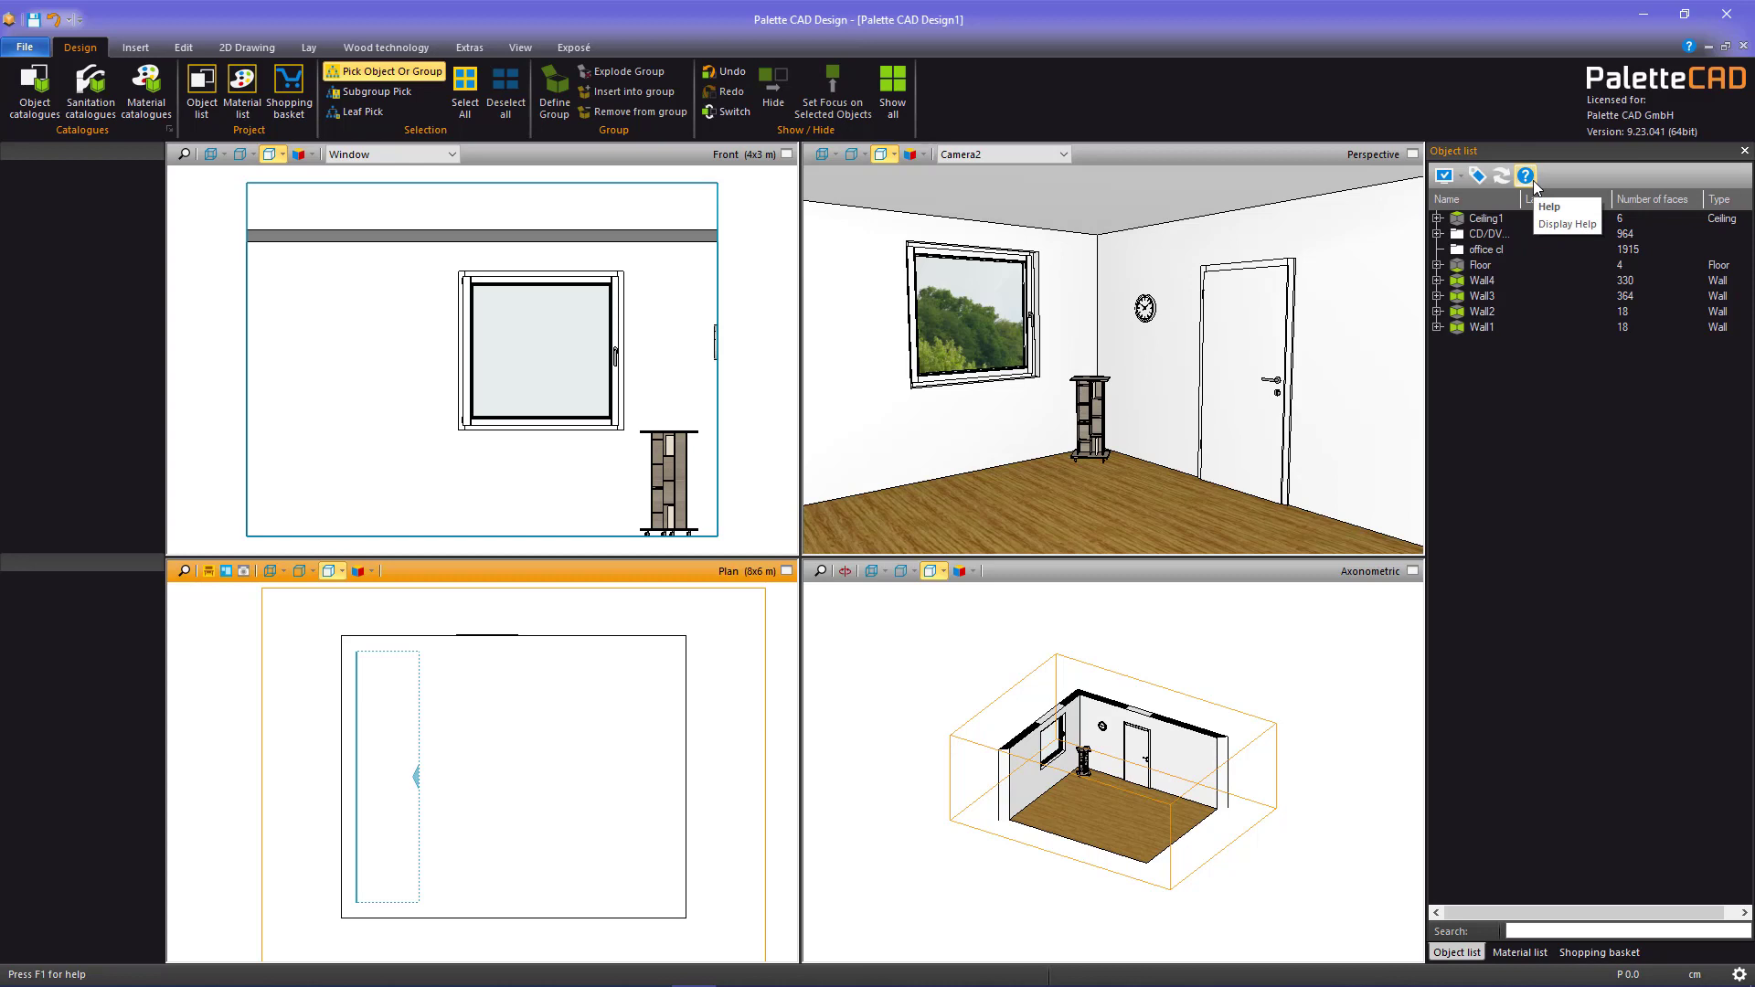
Open the handbook from the object list's help and search it for "door"
click(1532, 184)
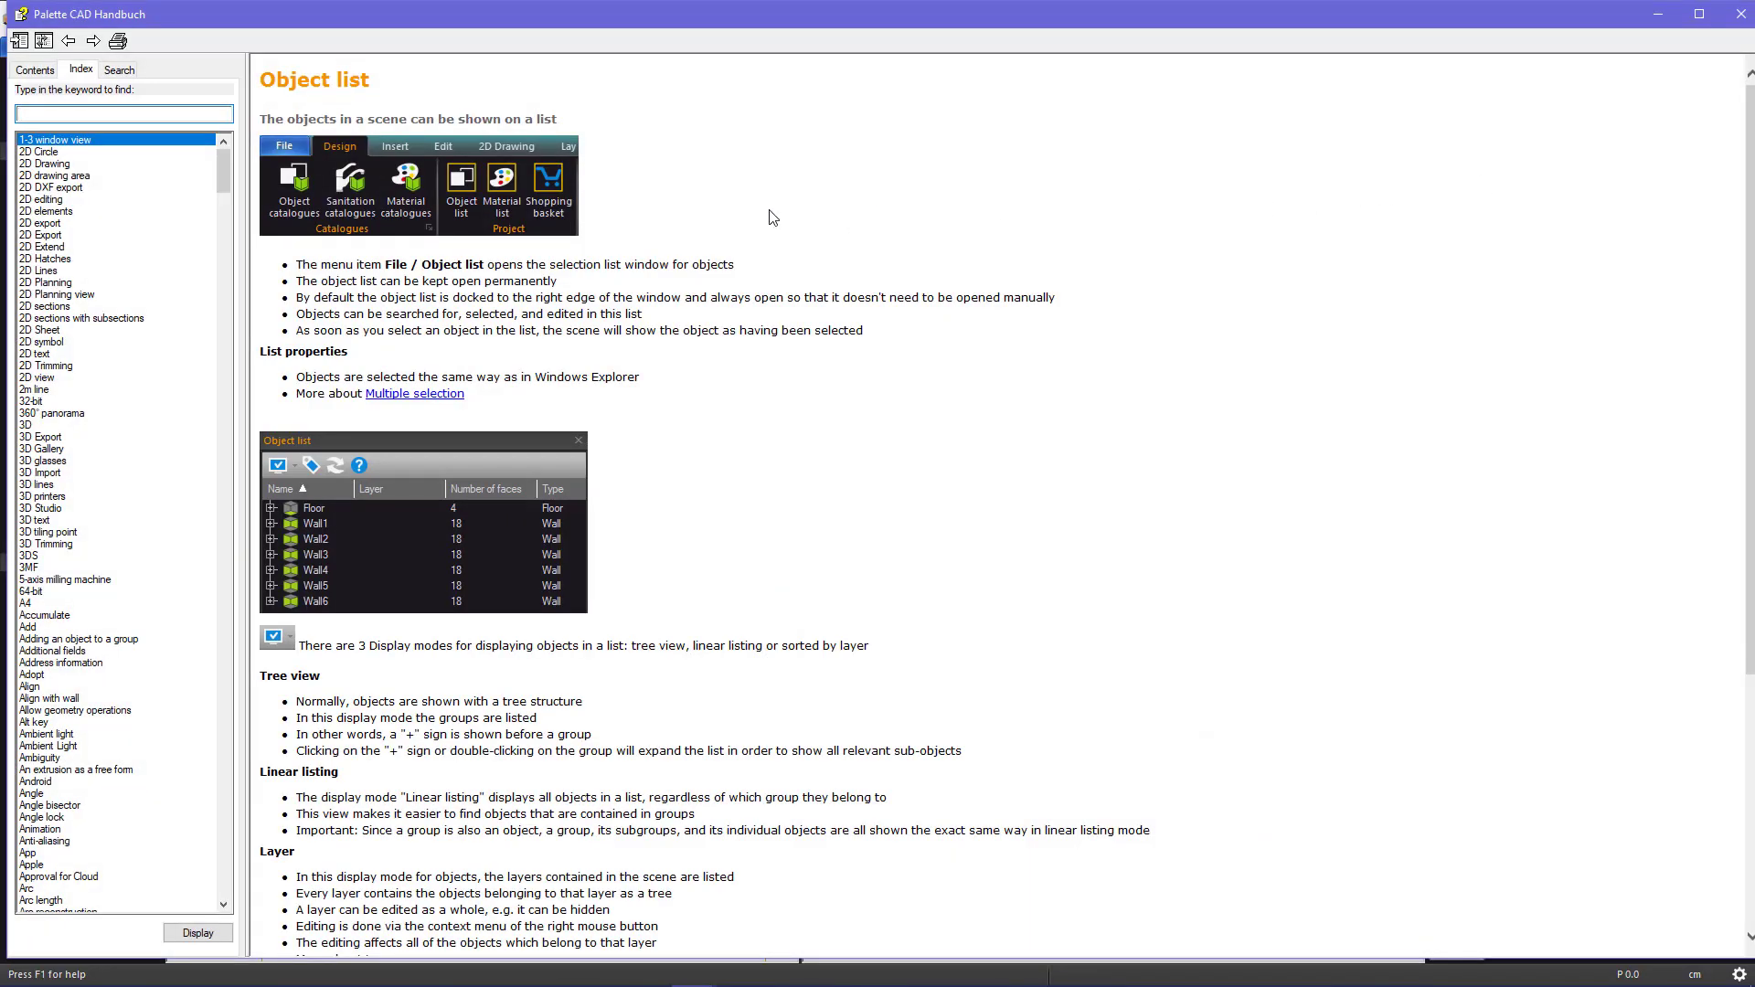
click(128, 71)
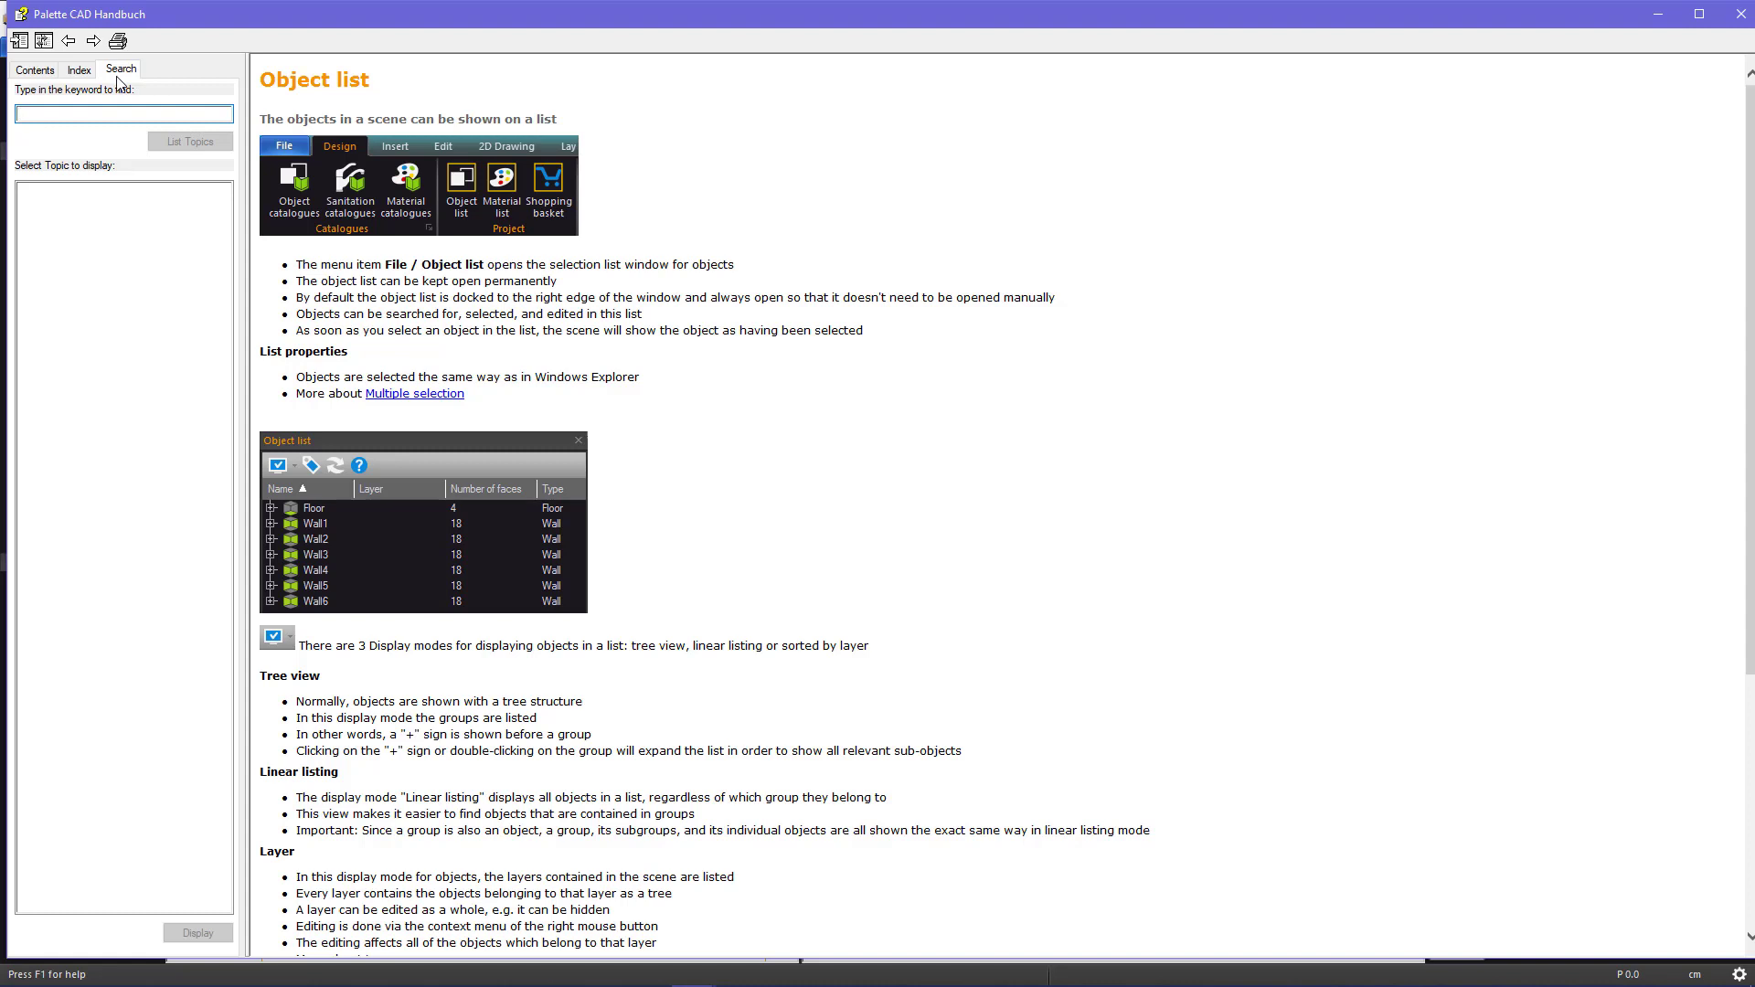
text(door)
key(Return)
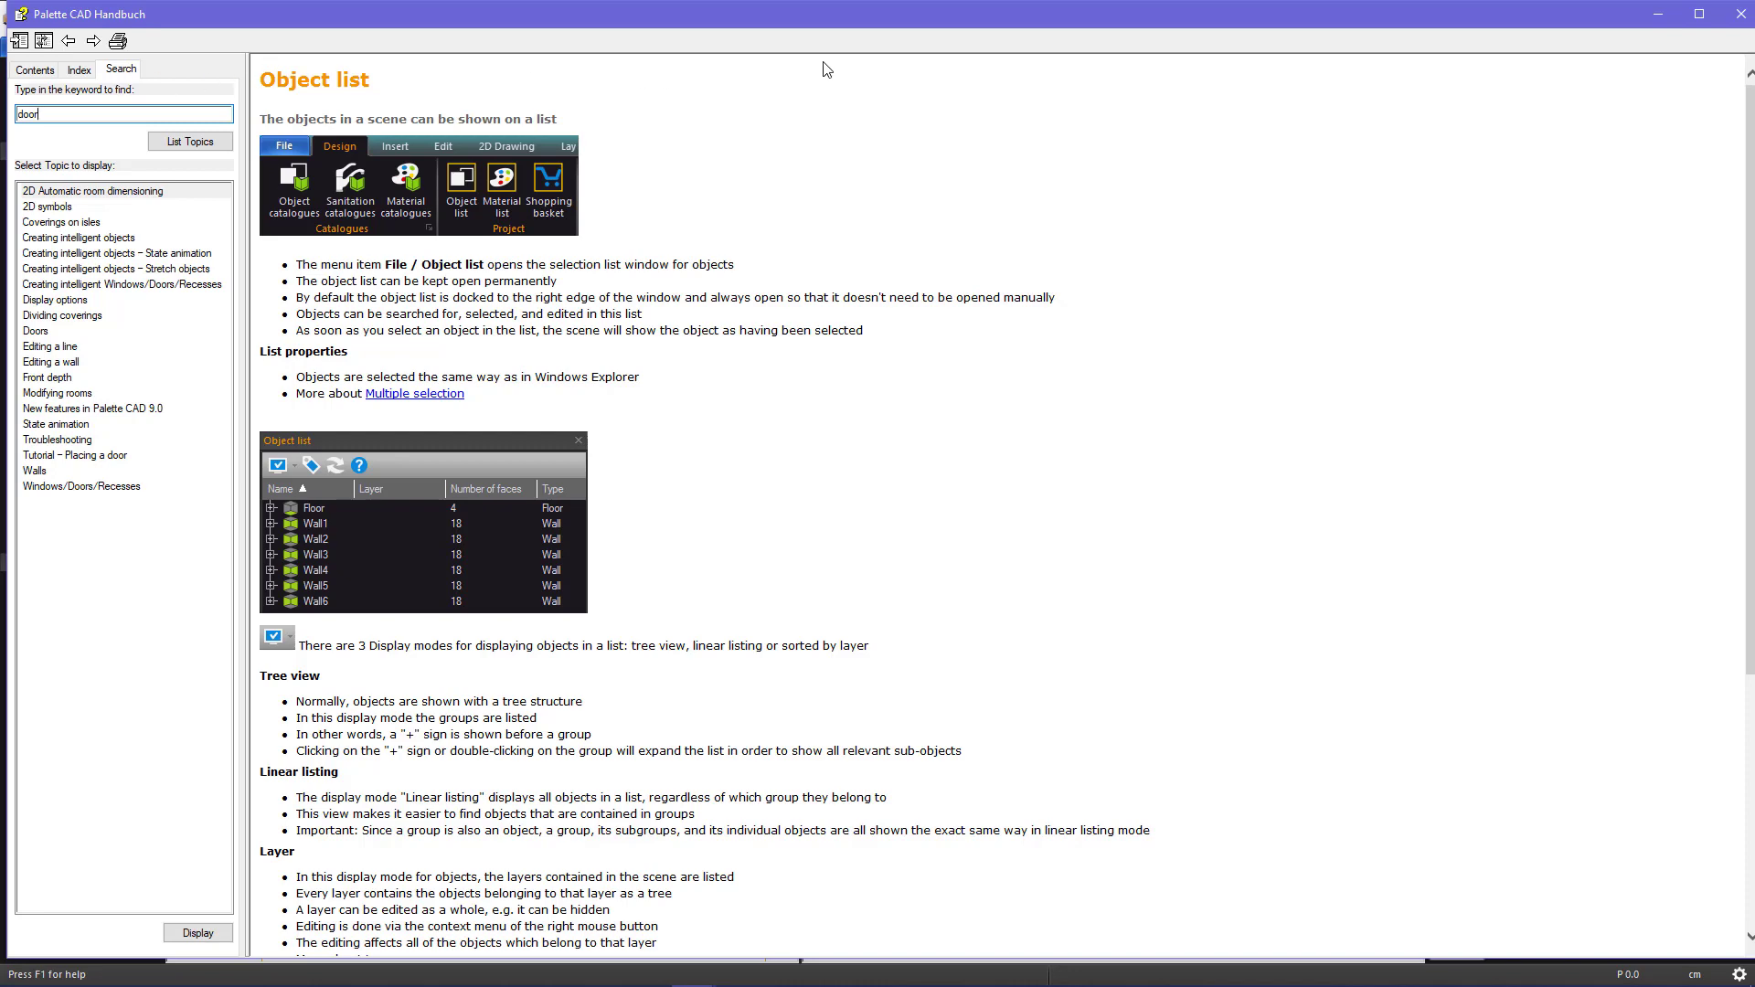
Display the Doors topic from the search results, read through to its Coverings section, and close the handbook
click(44, 331)
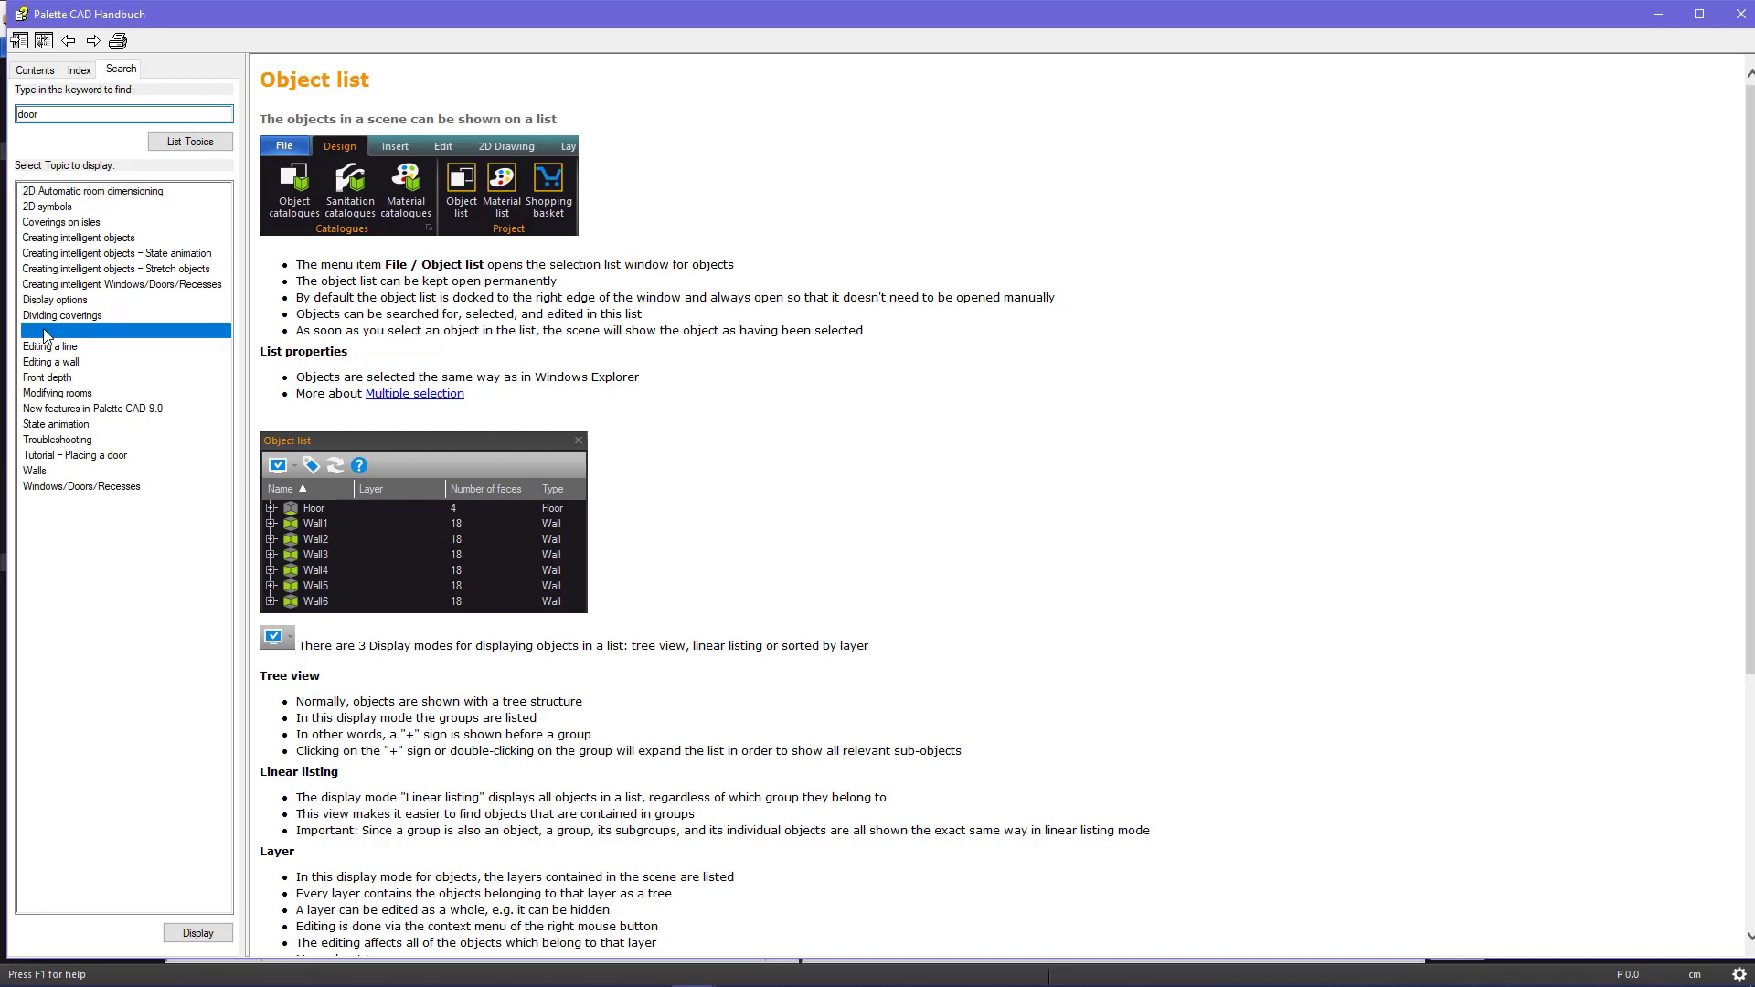
double_click(49, 335)
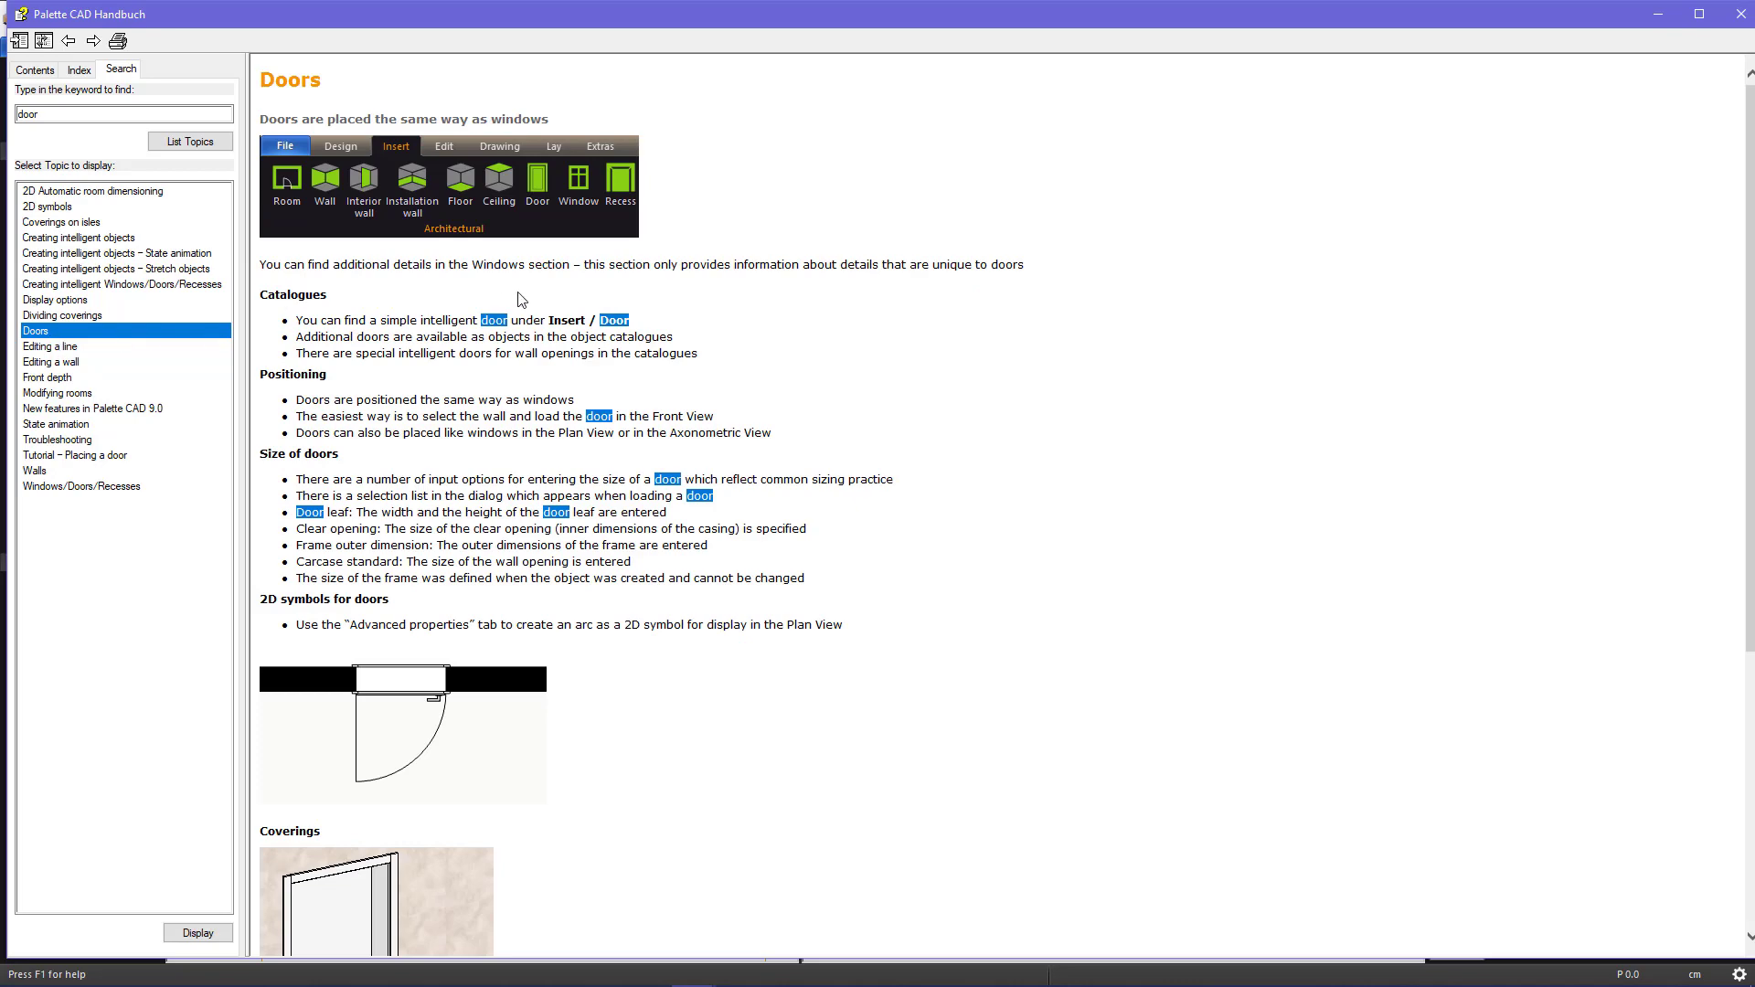
scroll(646, 243, down, 5)
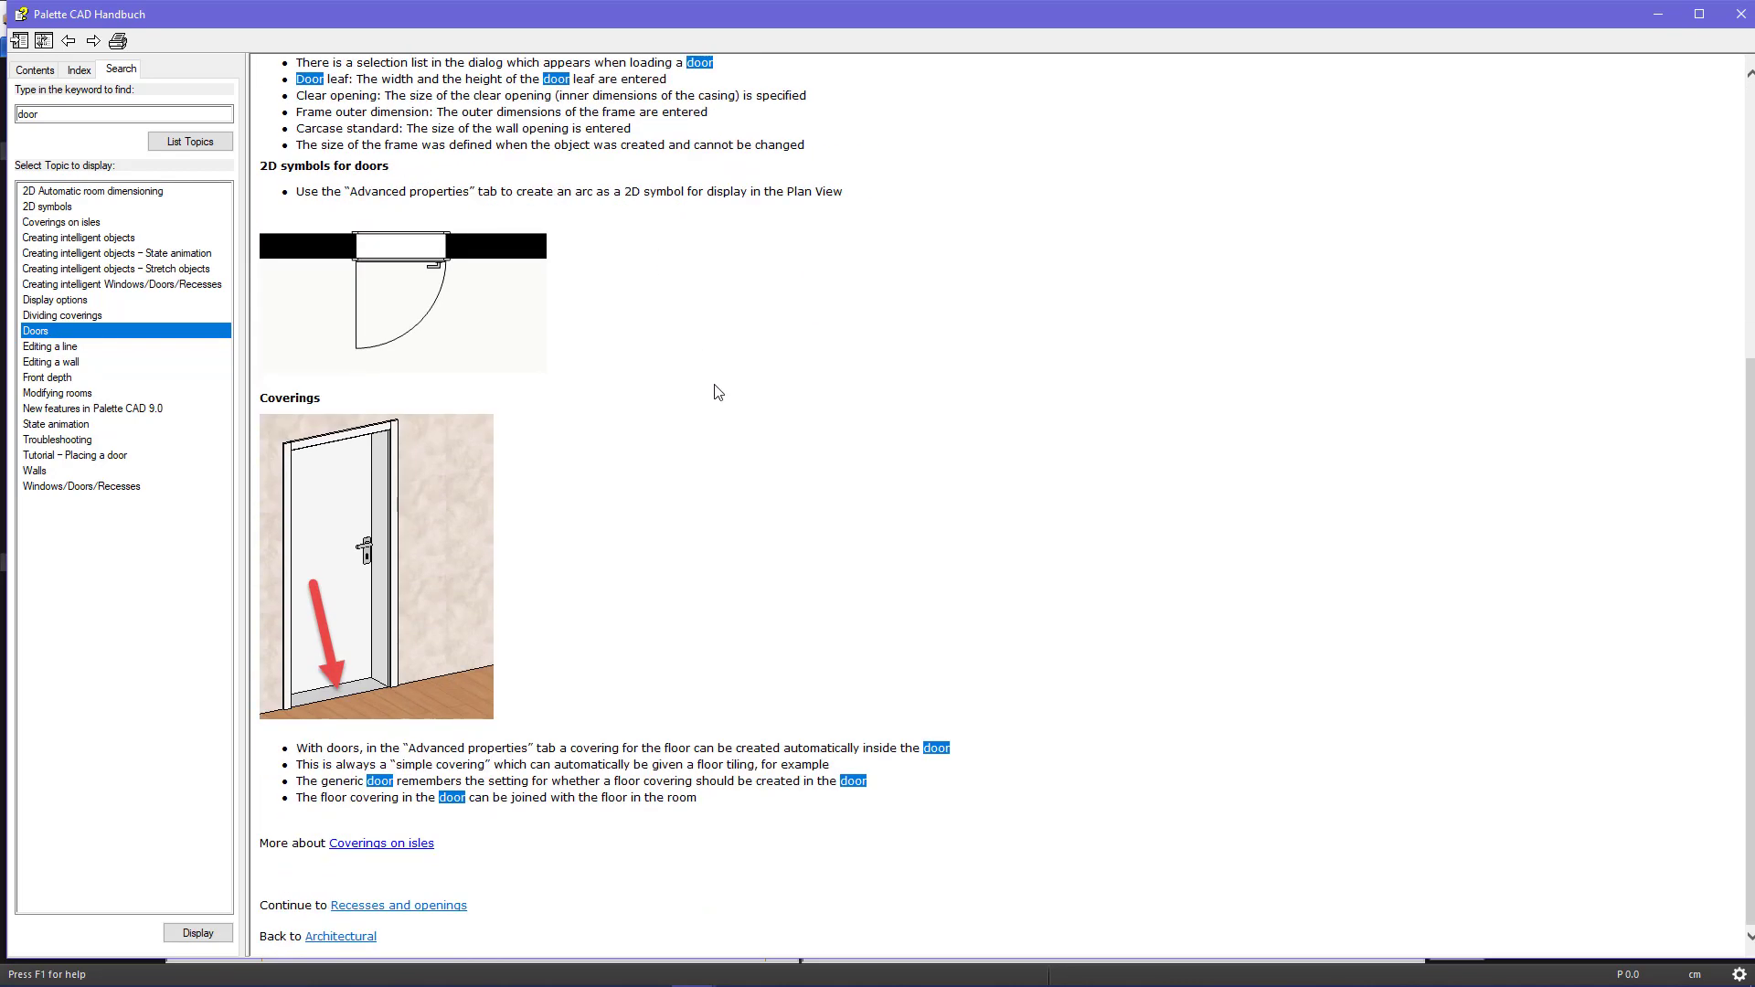
scroll(716, 391, up, 5)
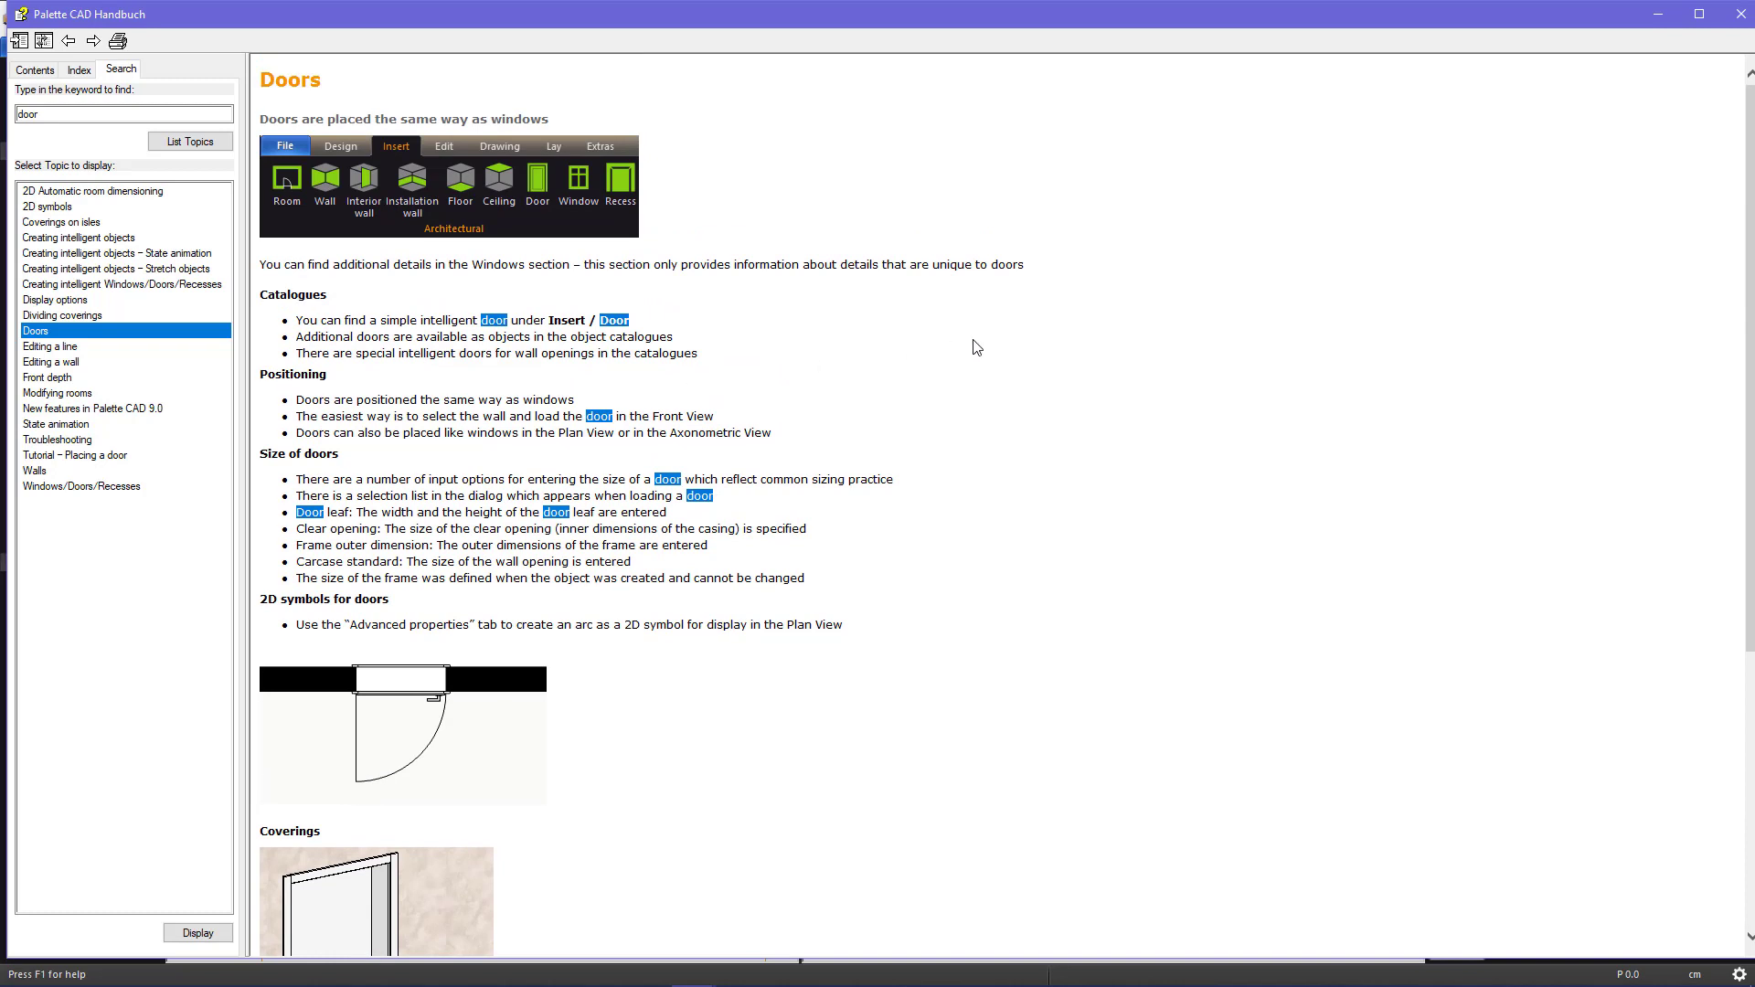
click(1737, 20)
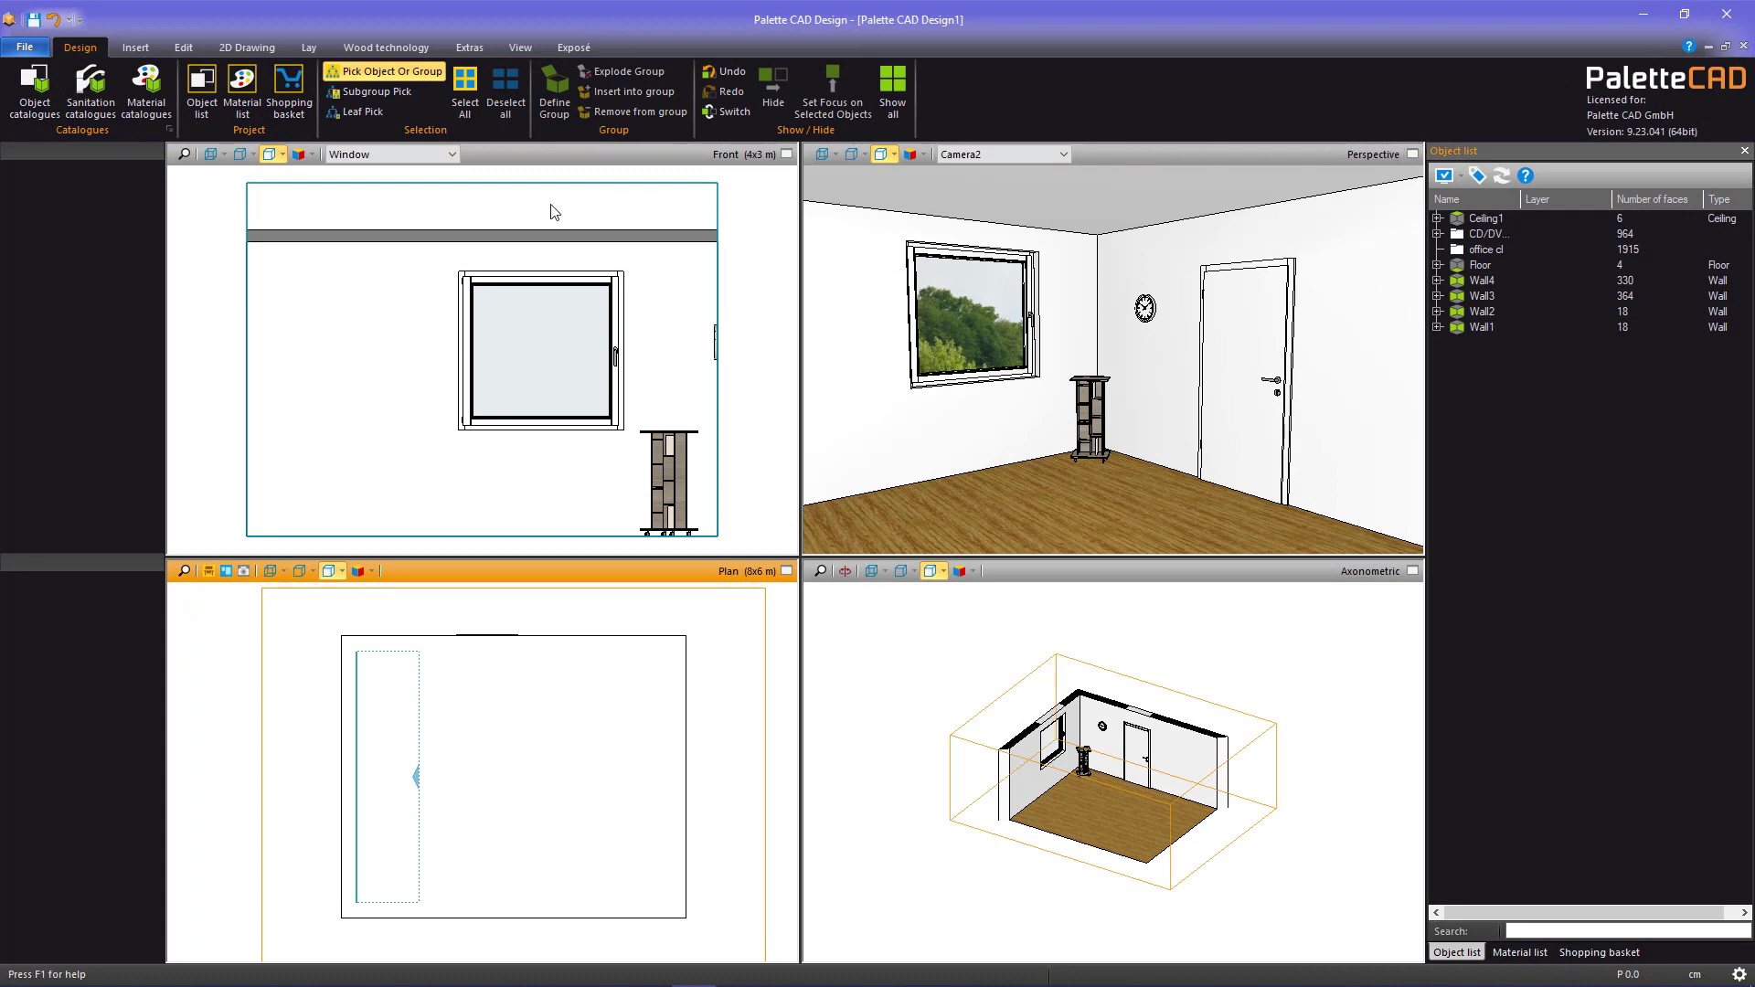
Open the object catalogues, read through their help page in the handbook, and close both the handbook and the catalogue window
click(37, 103)
click(43, 114)
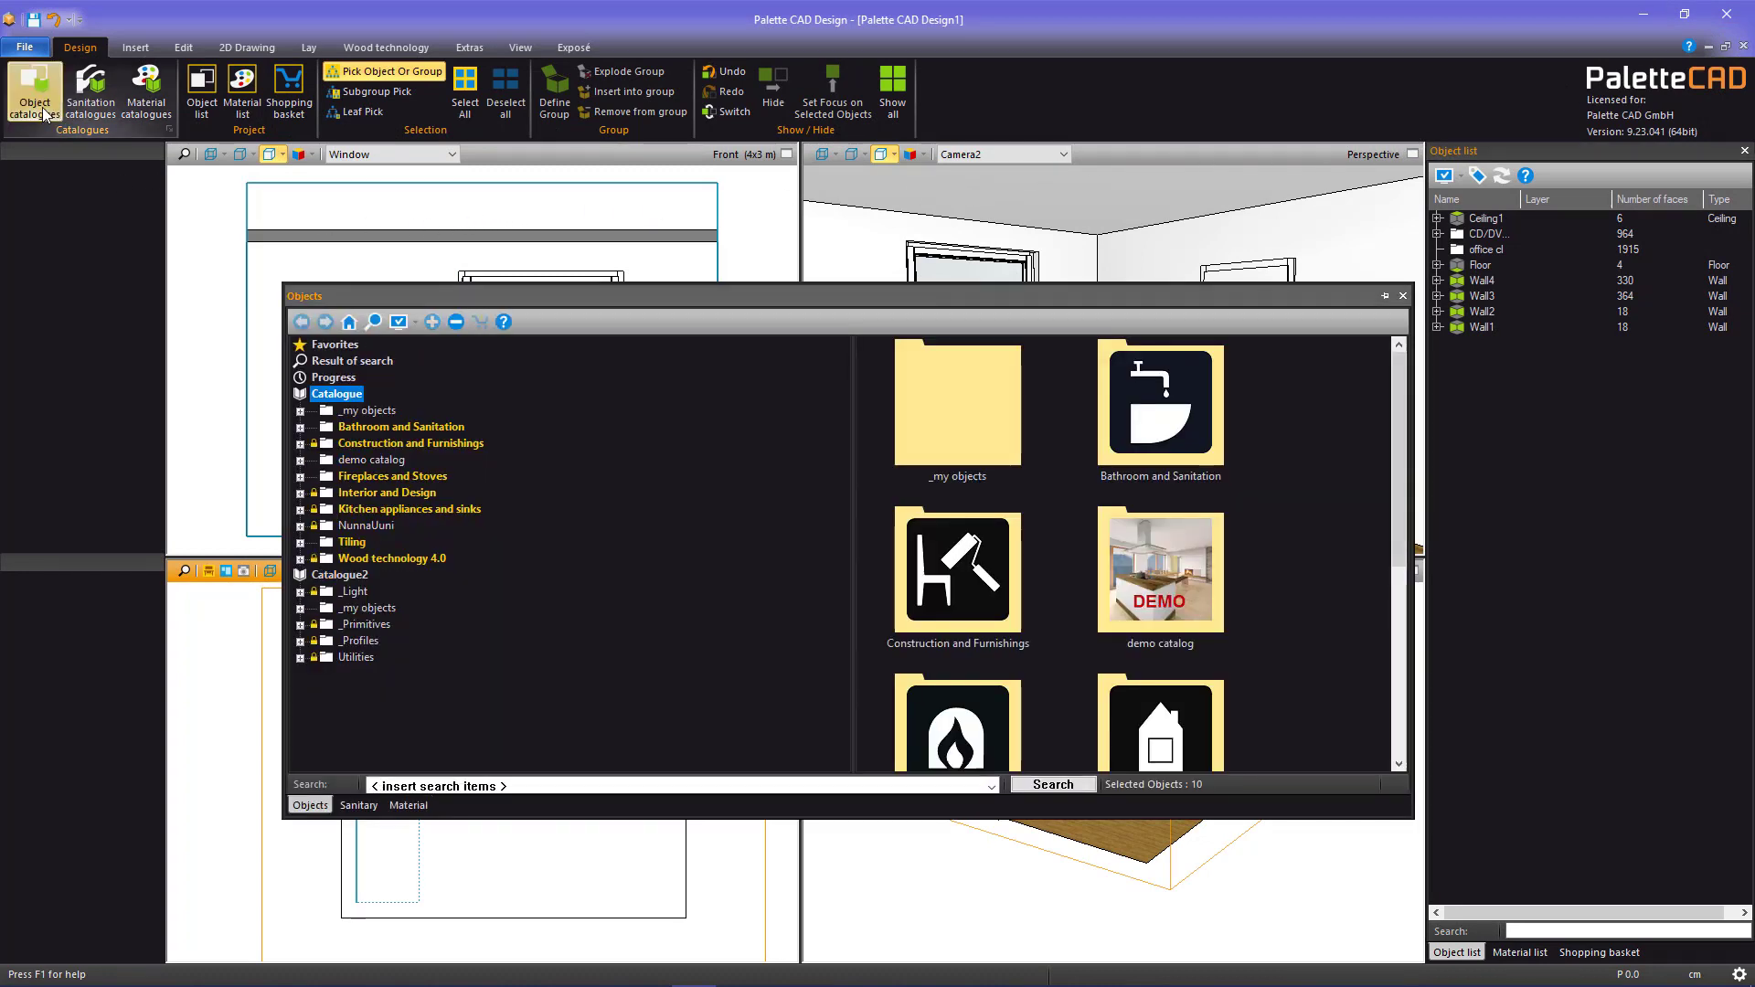
click(503, 322)
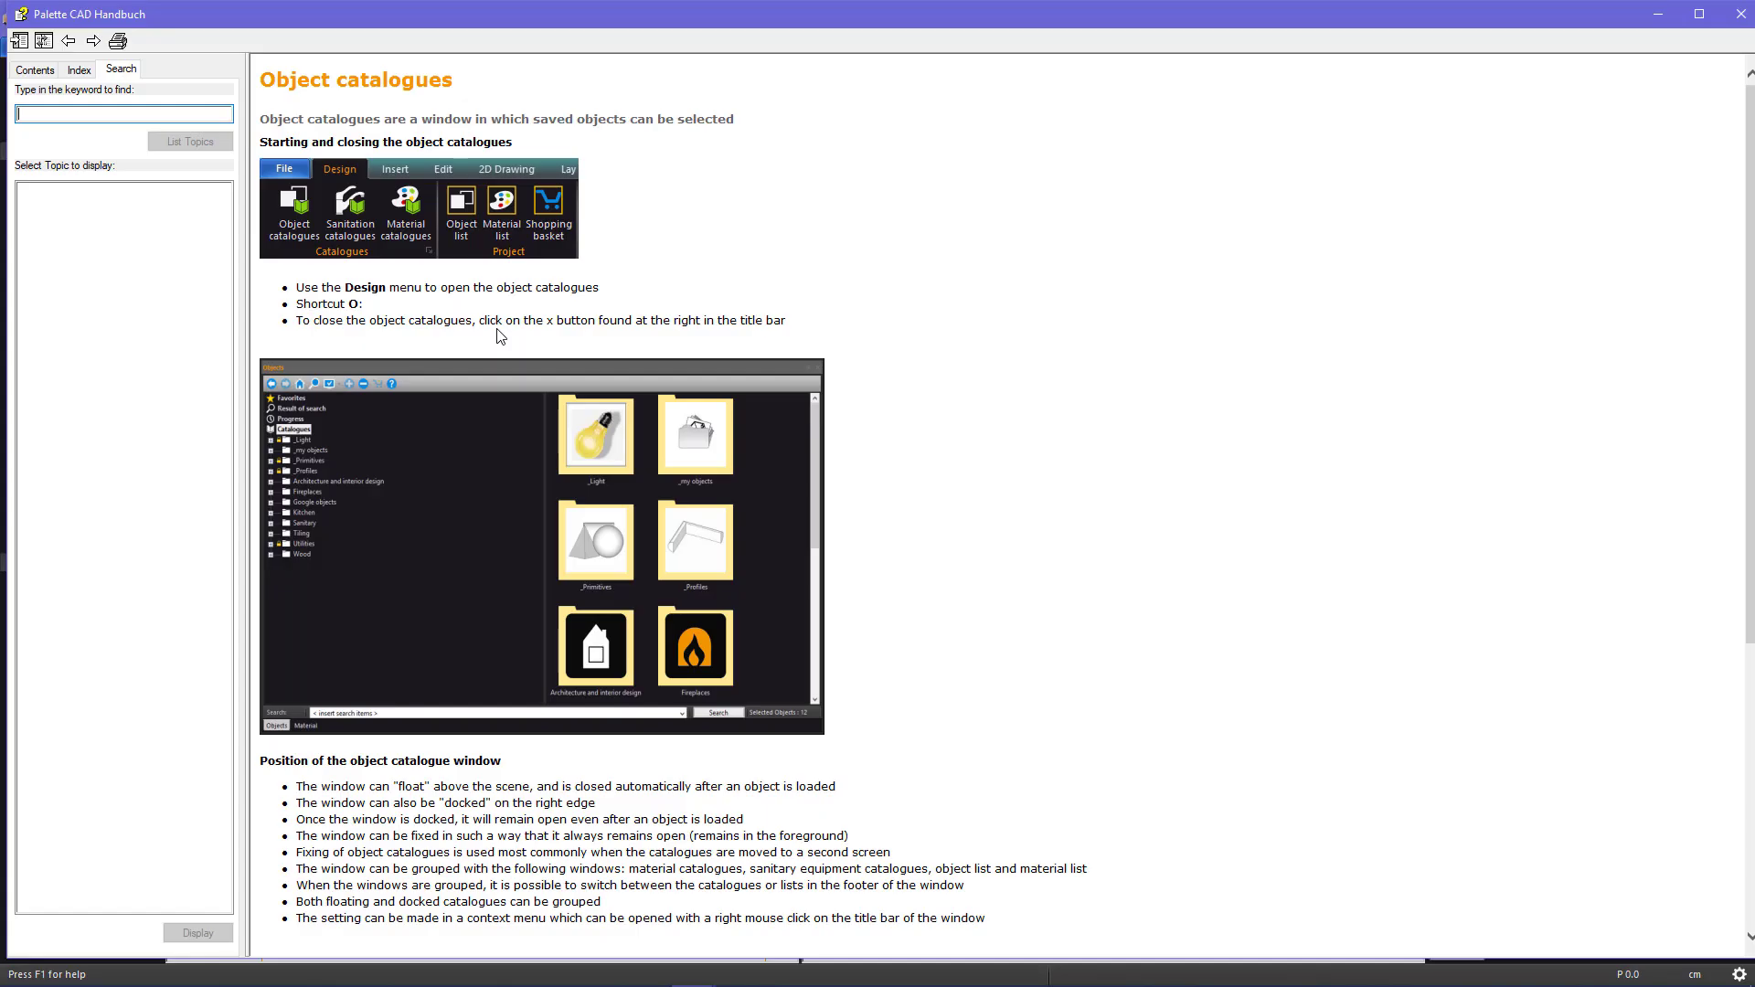
scroll(604, 246, down, 5)
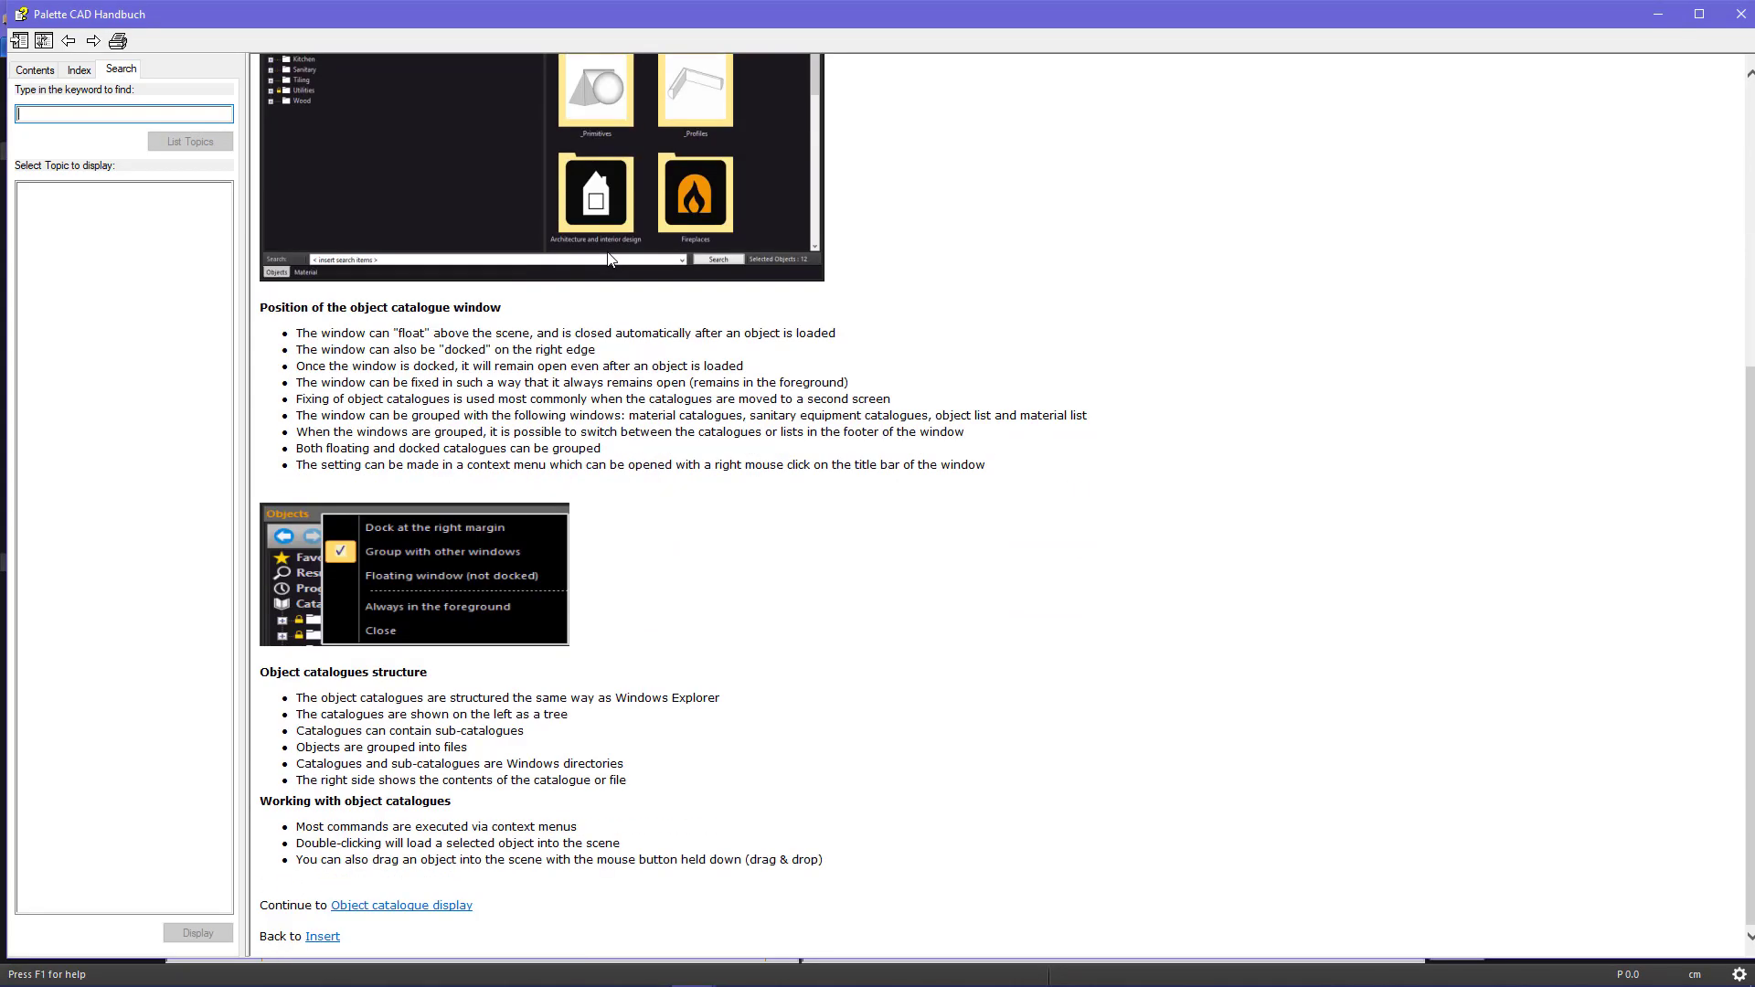
scroll(823, 269, up, 5)
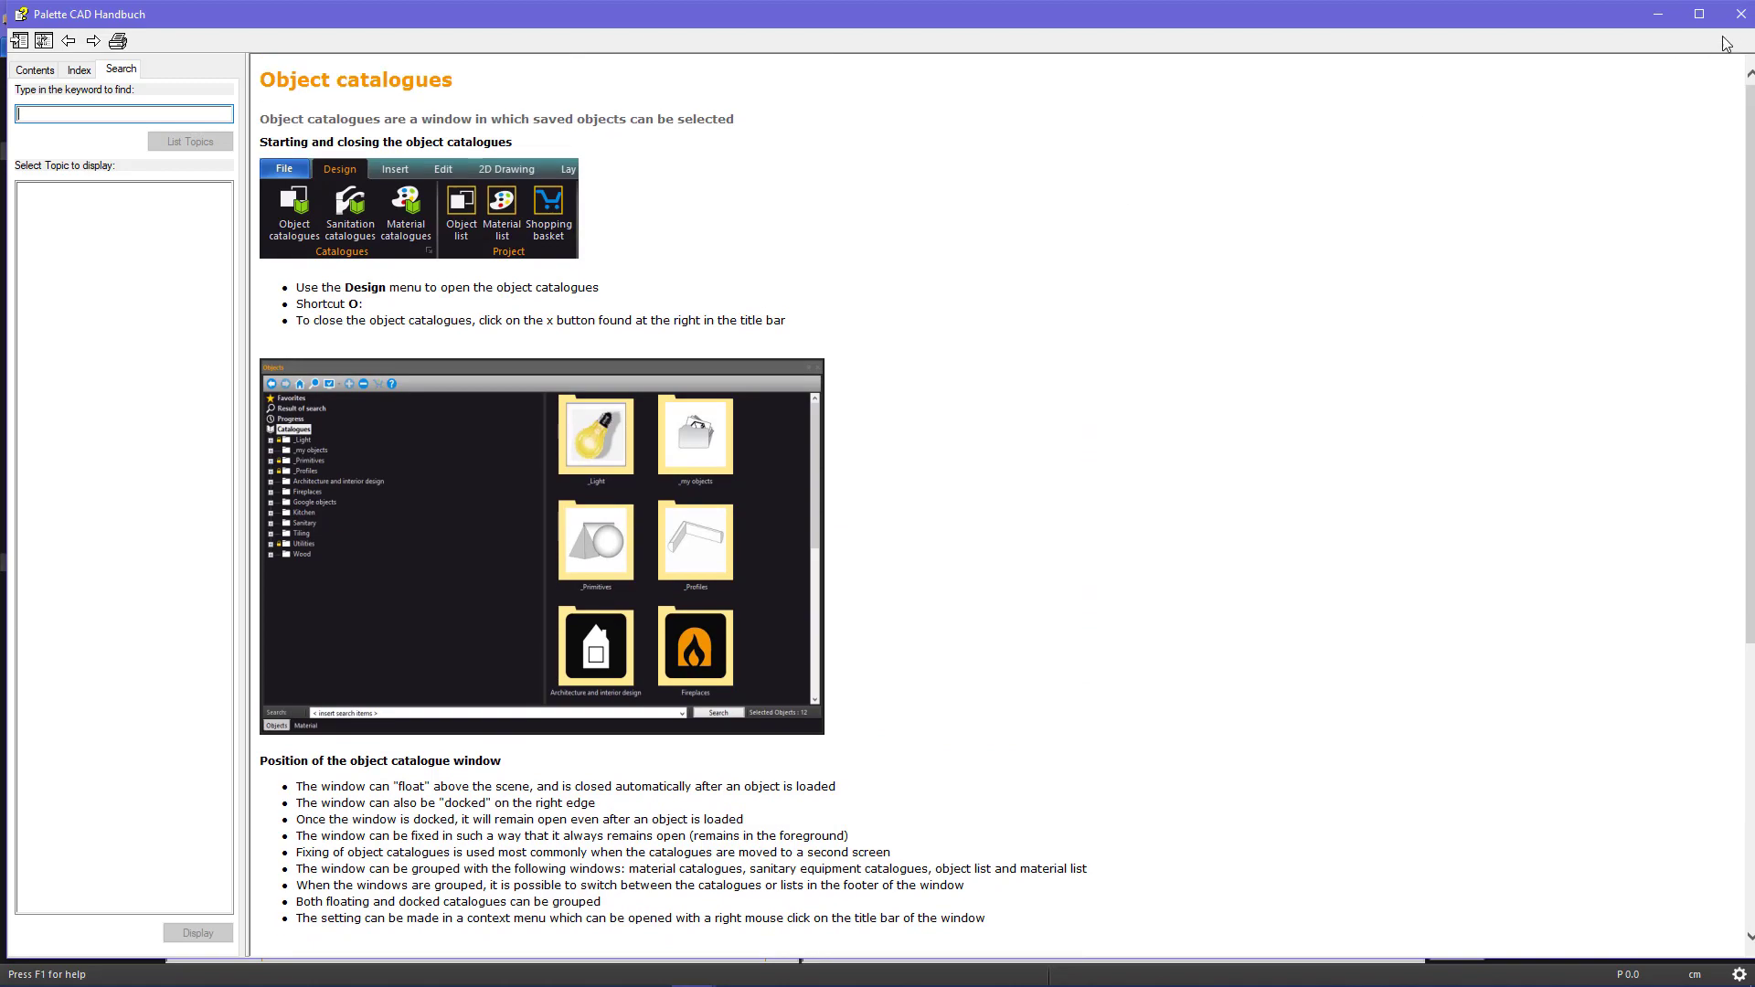
click(1740, 14)
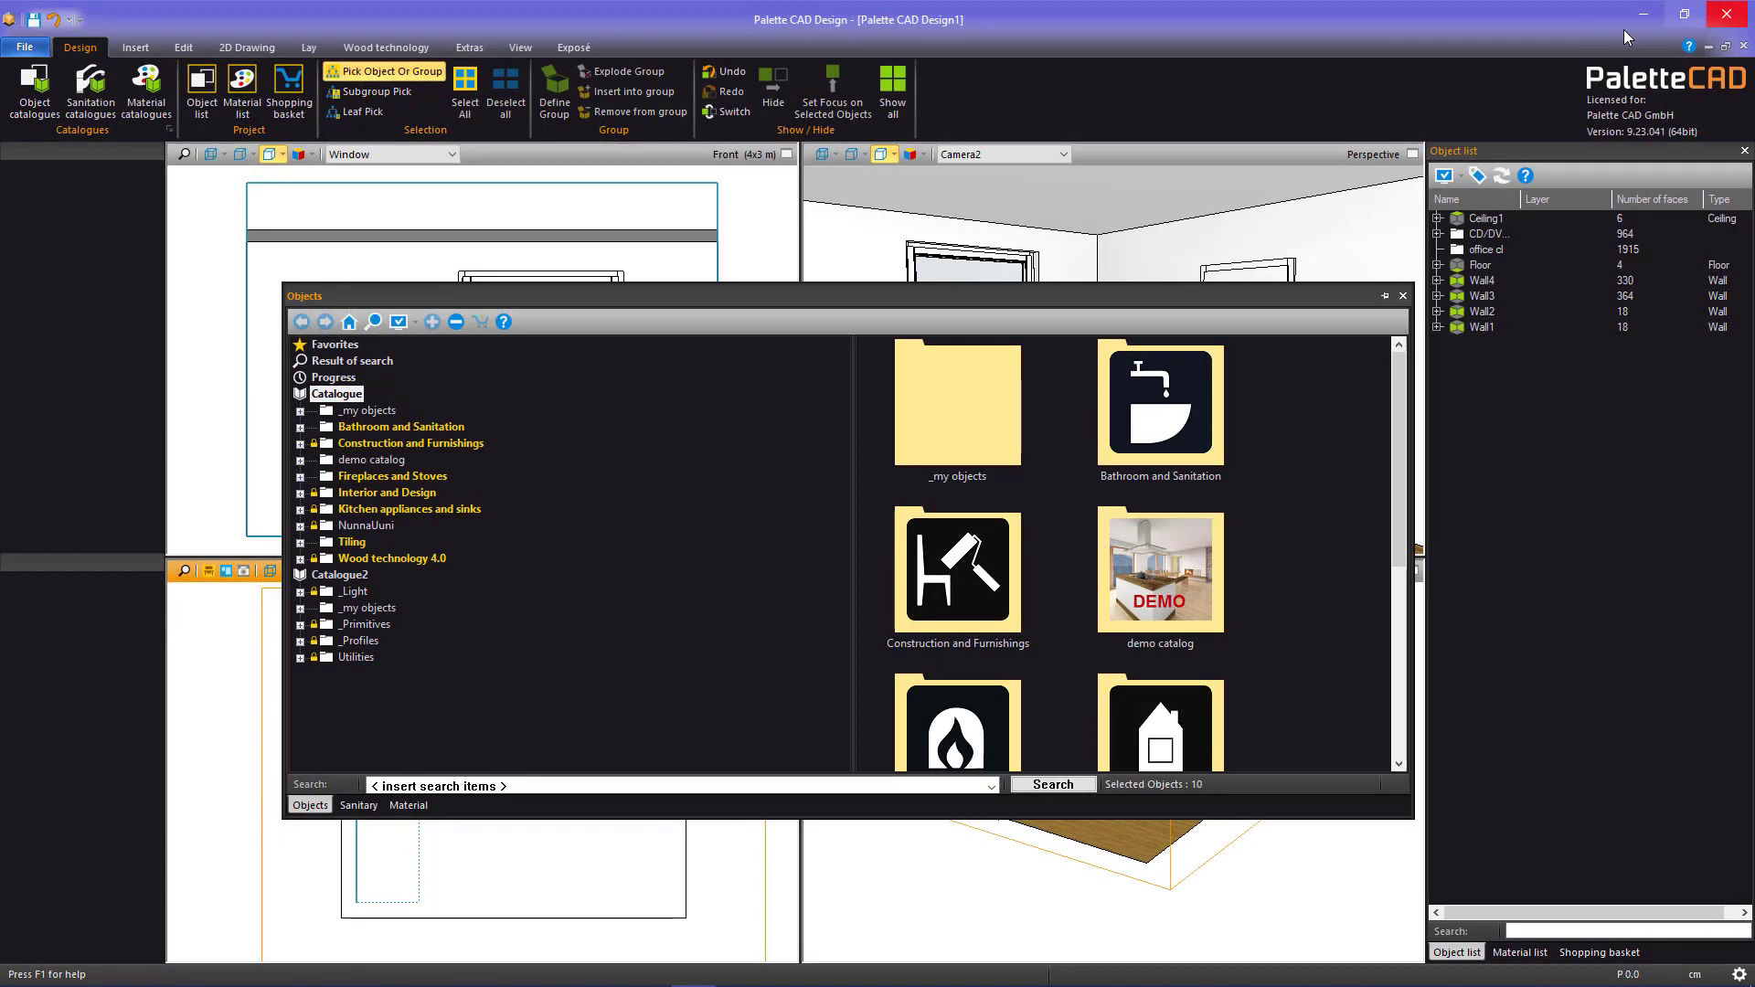
click(1263, 255)
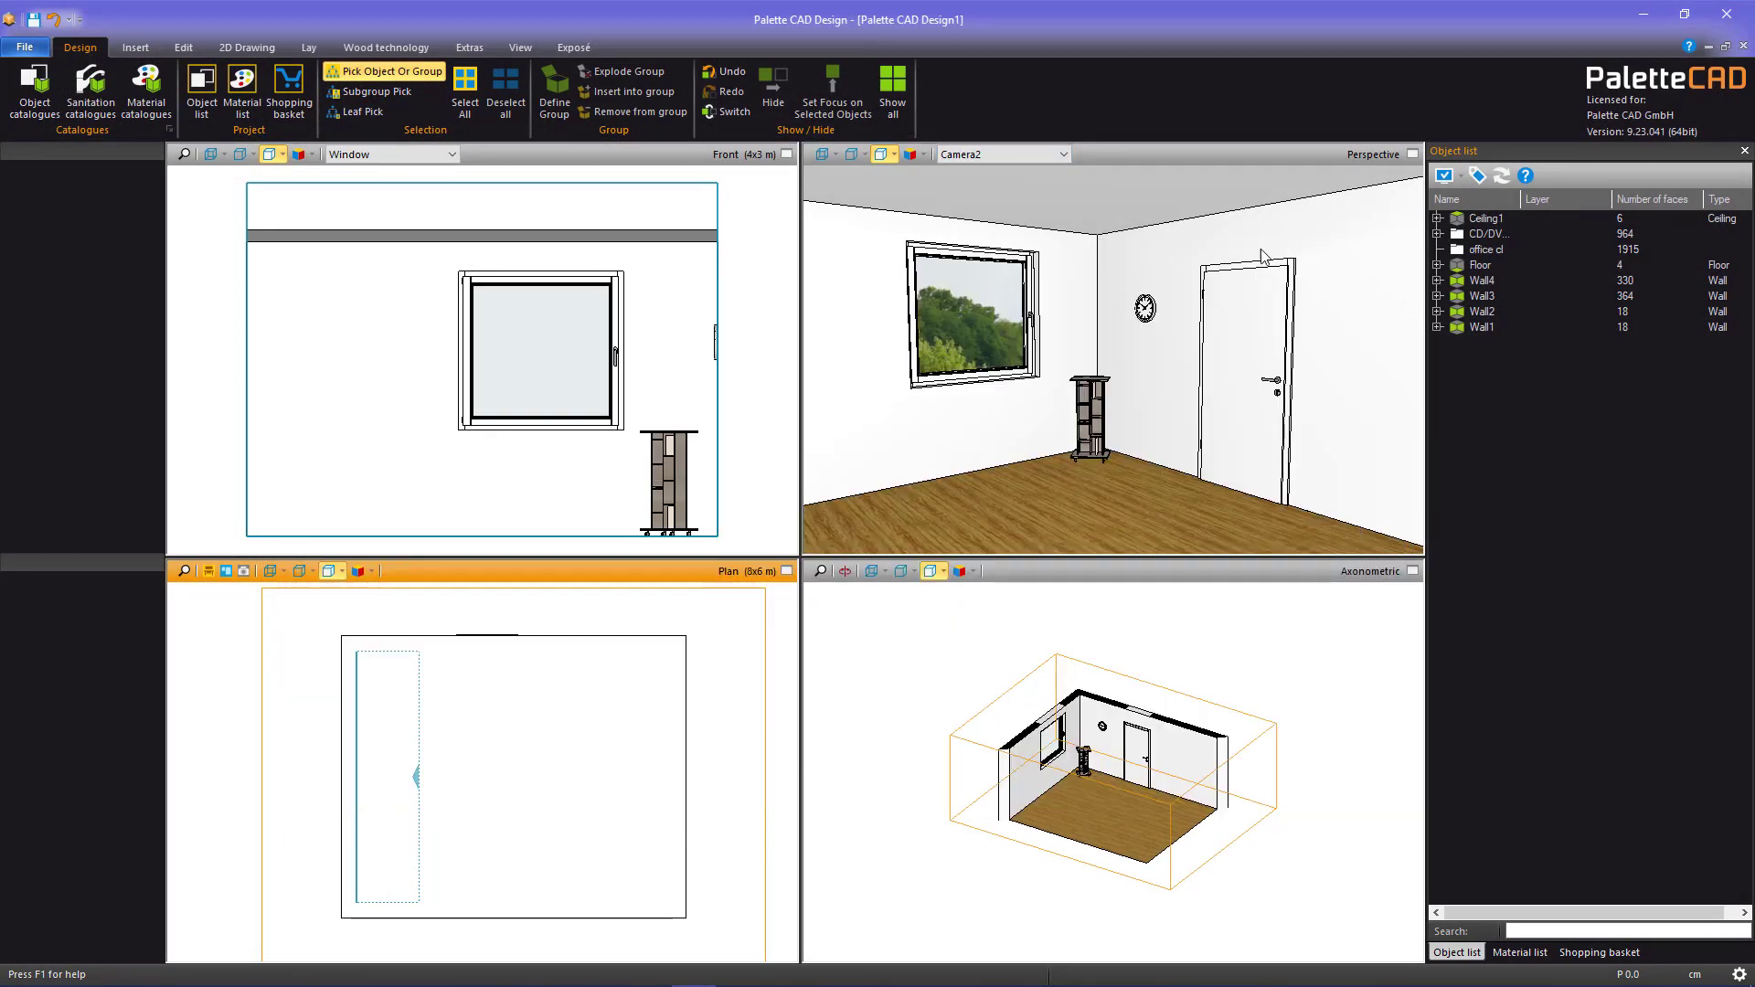
Start inserting a door, view the handbook page from the door dialog's help, and close the handbook
click(138, 46)
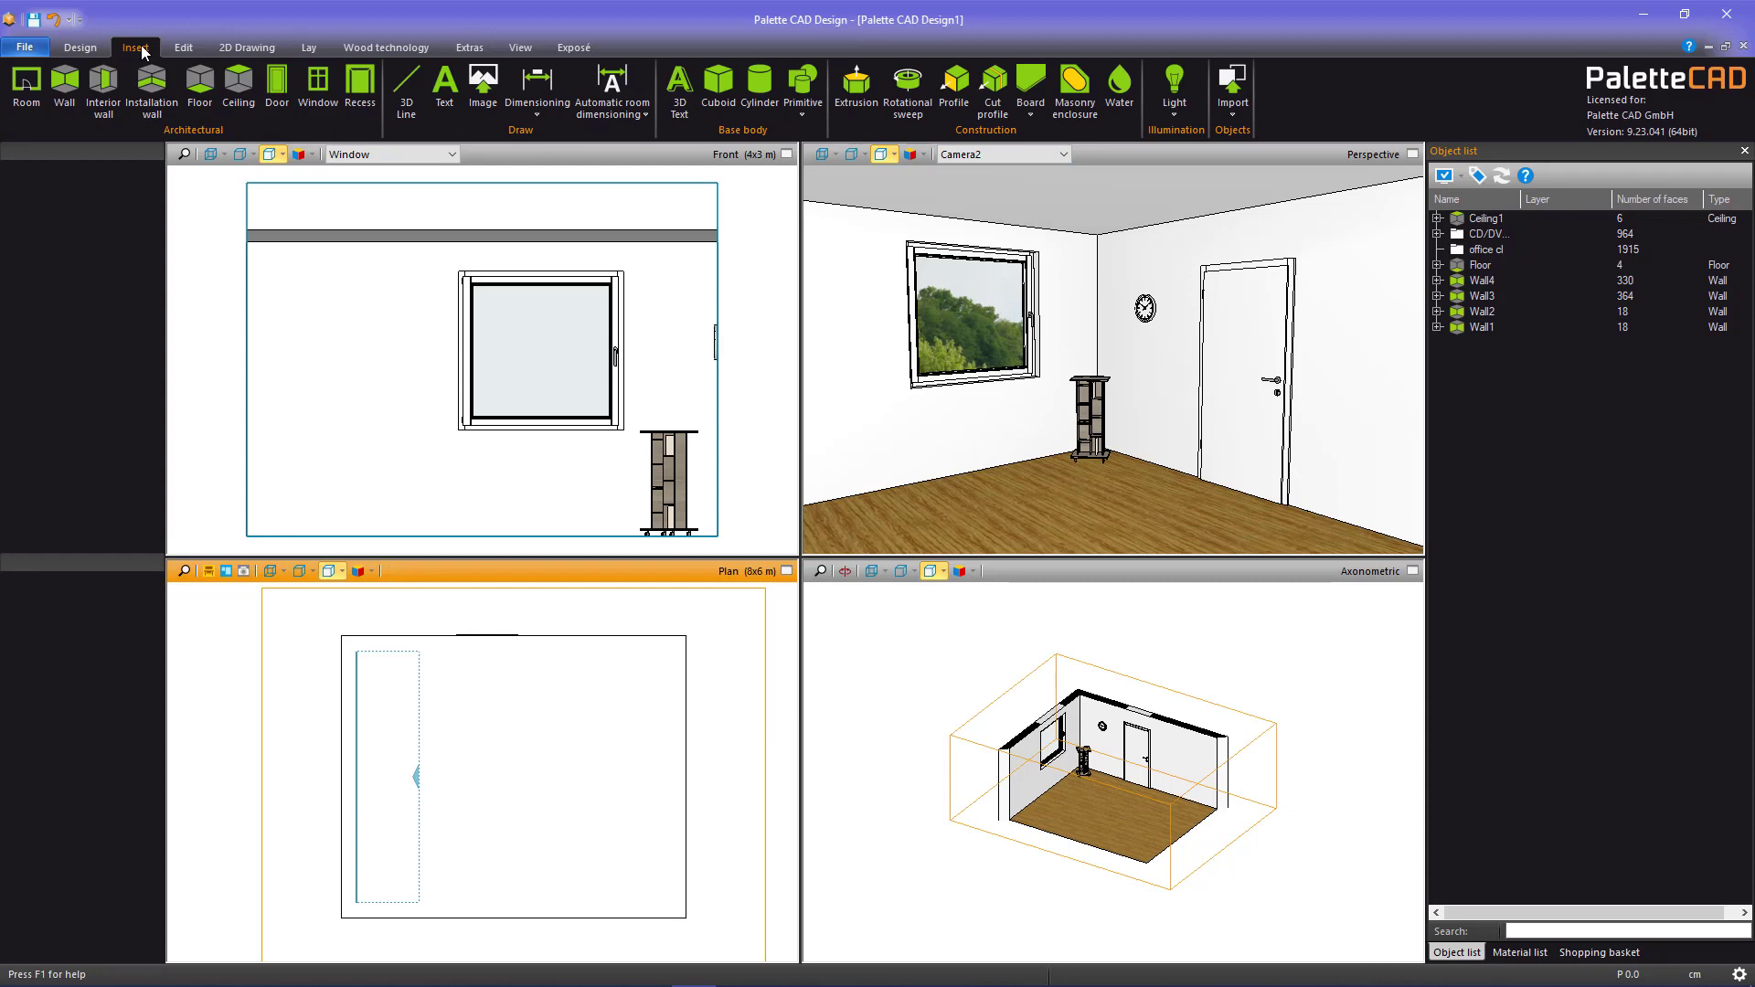
click(284, 85)
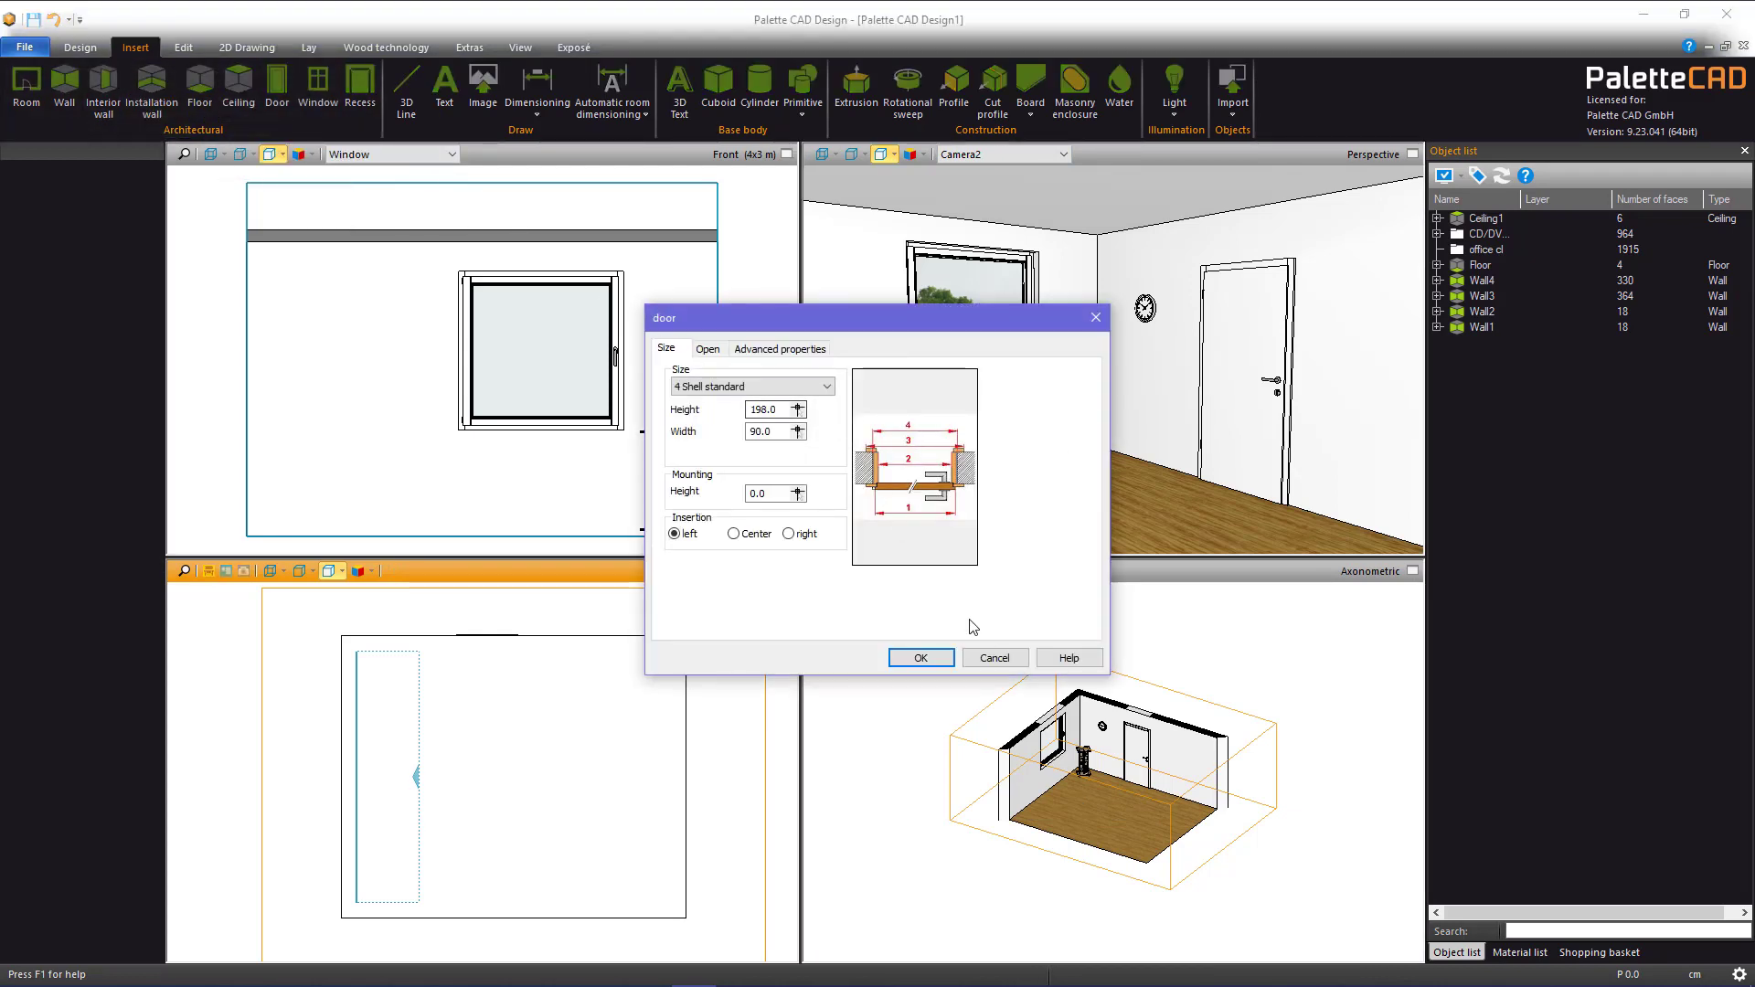
click(1076, 658)
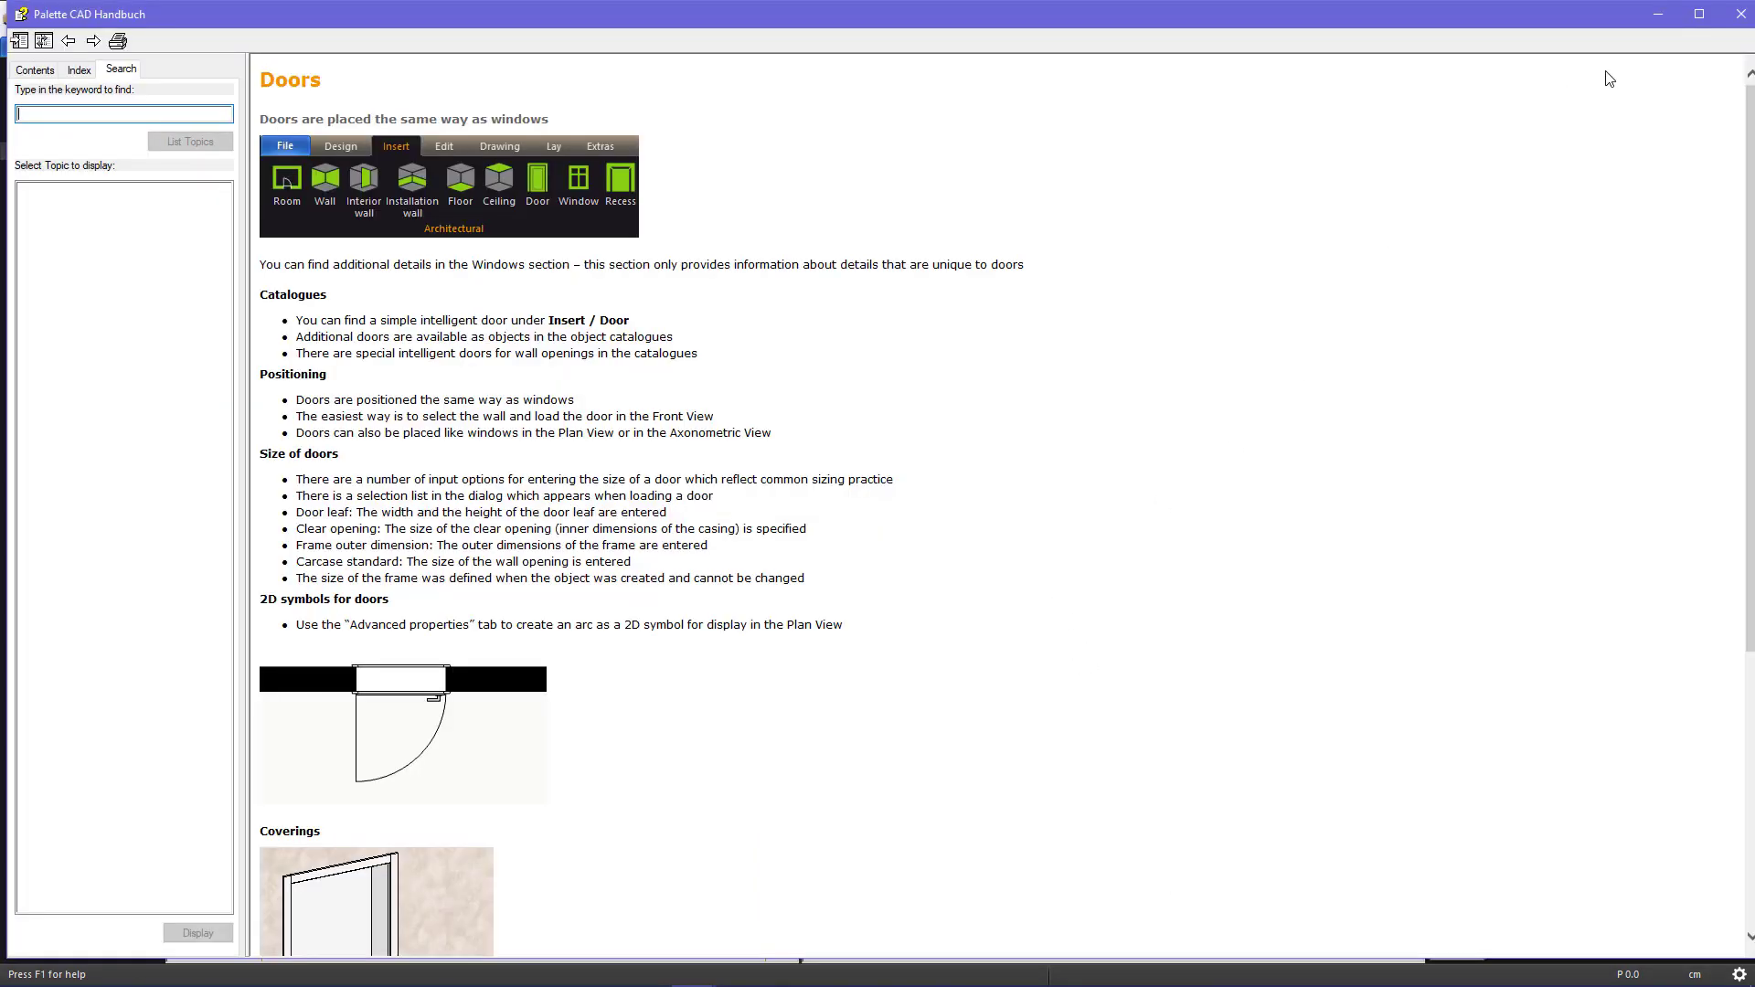
click(1741, 14)
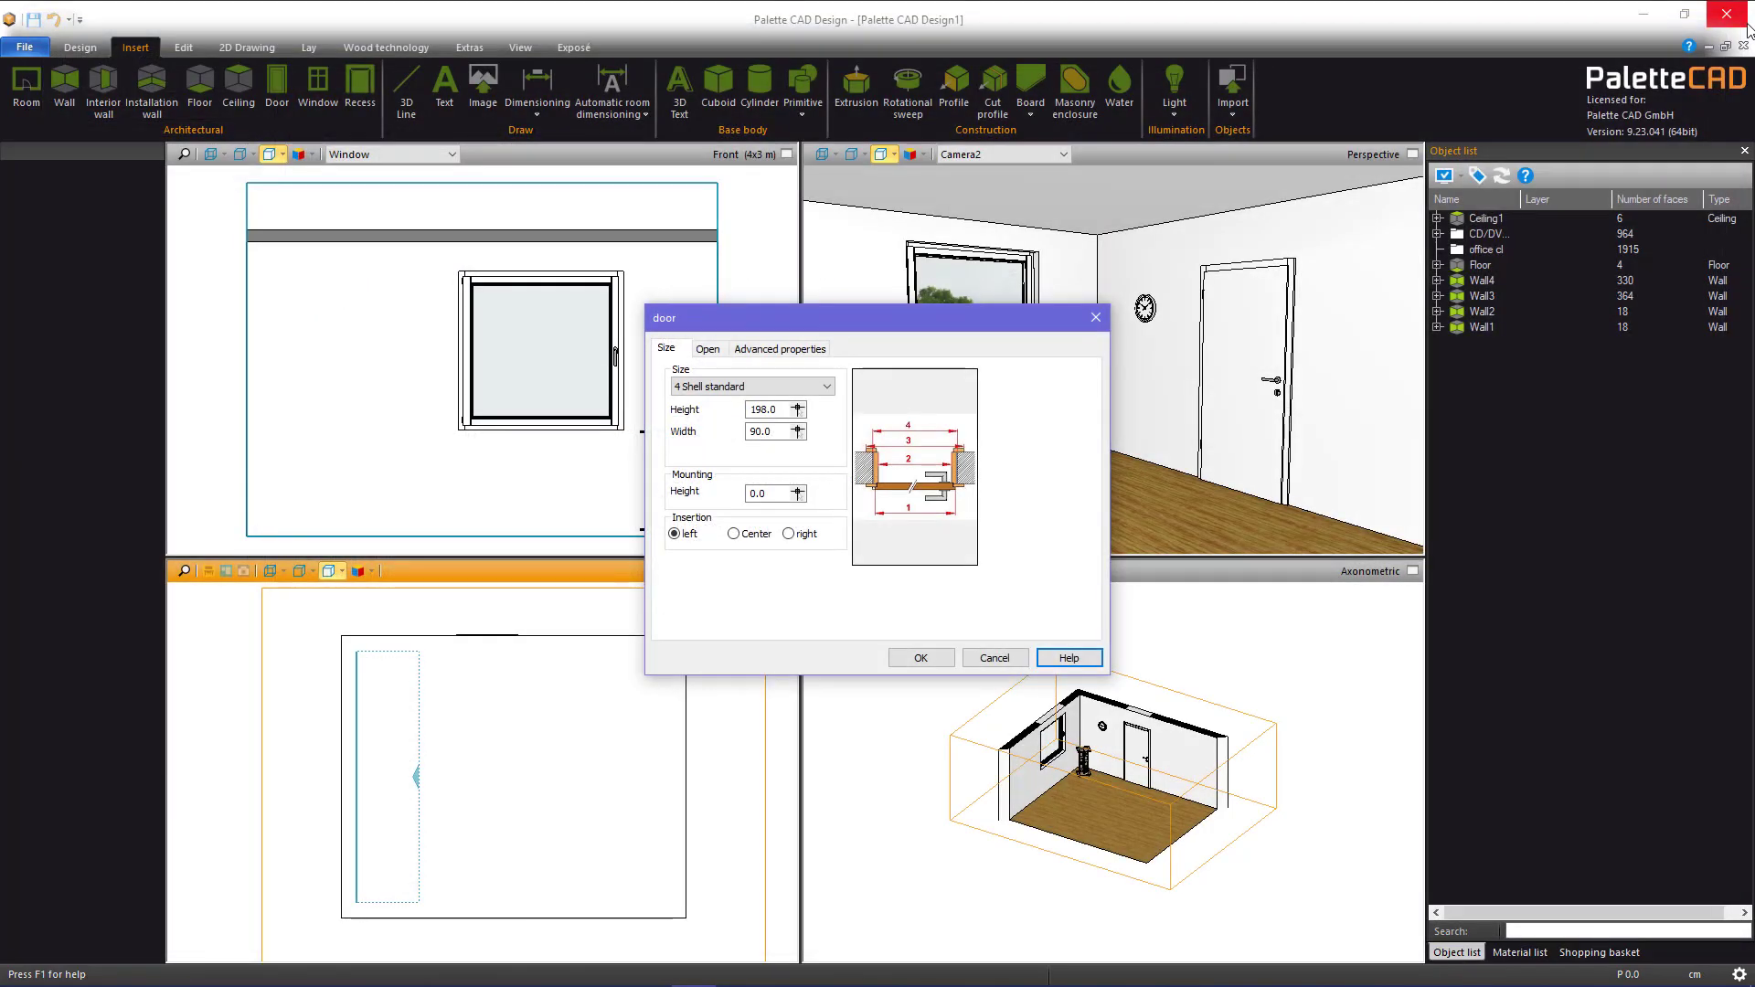